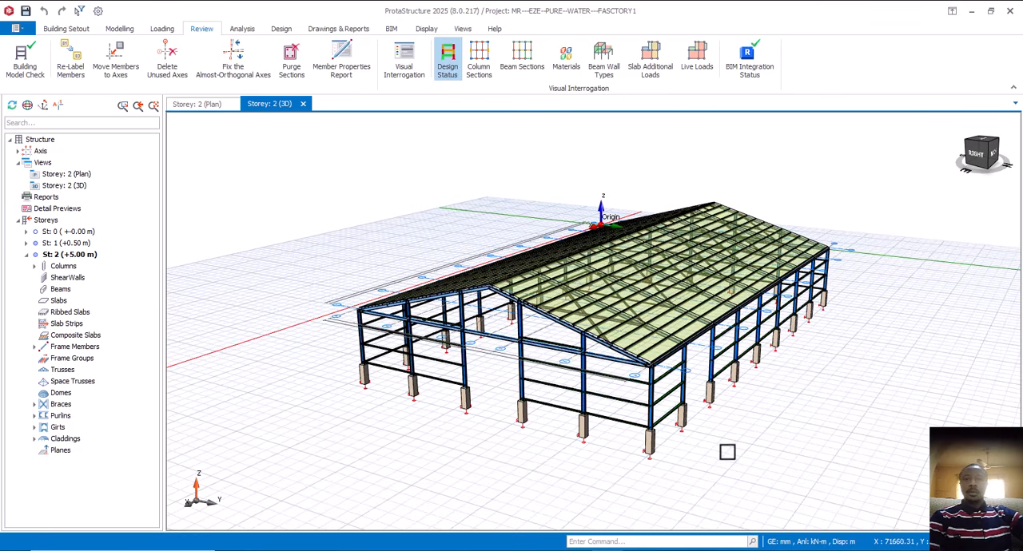
# Transfer the analysed factory building model to ProtaSteel for connection design and close the import error log.
pyautogui.moveTo(727, 451)
pyautogui.mouseDown(button='middle')
pyautogui.moveTo(715, 446)
pyautogui.moveTo(730, 449)
pyautogui.mouseUp(button='middle')
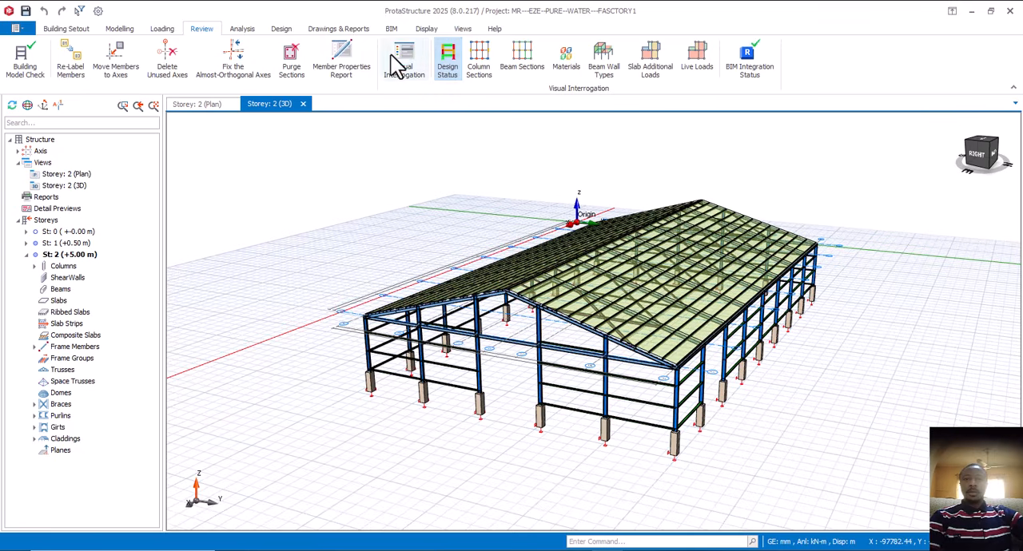
pyautogui.click(338, 30)
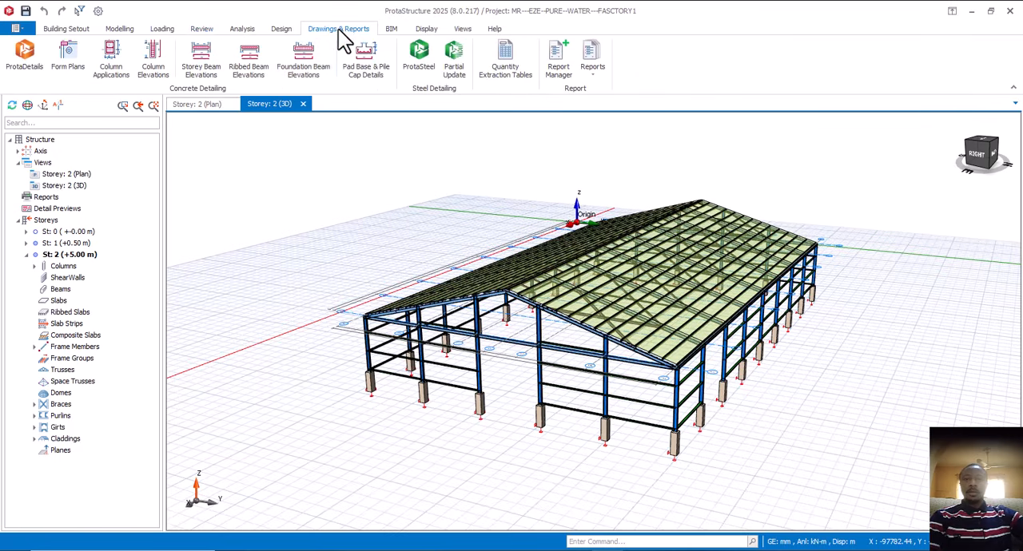
pyautogui.click(422, 64)
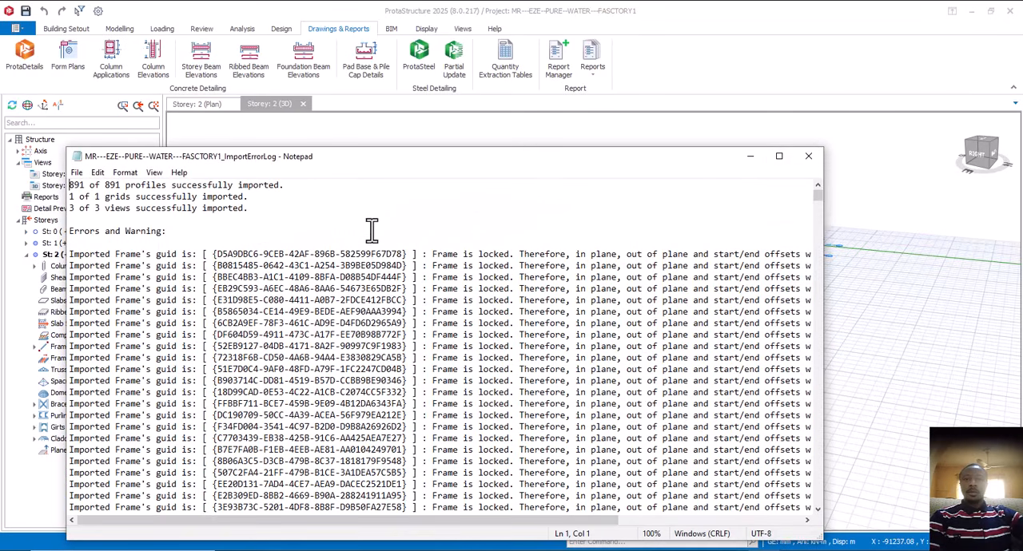
pyautogui.click(809, 157)
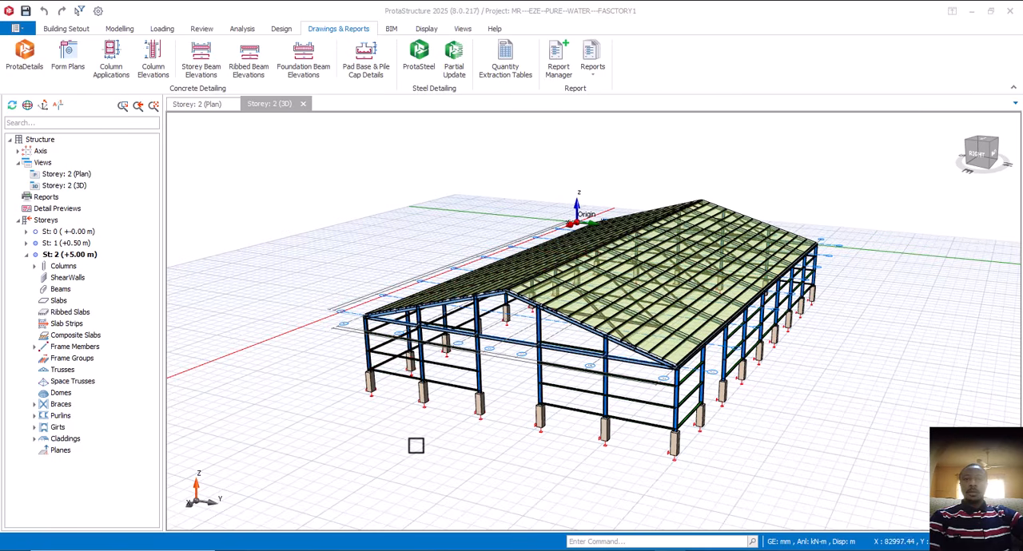
# Examine the whole imported steel building in the 3D view from several angles.
pyautogui.scroll(-2, 492, 360)
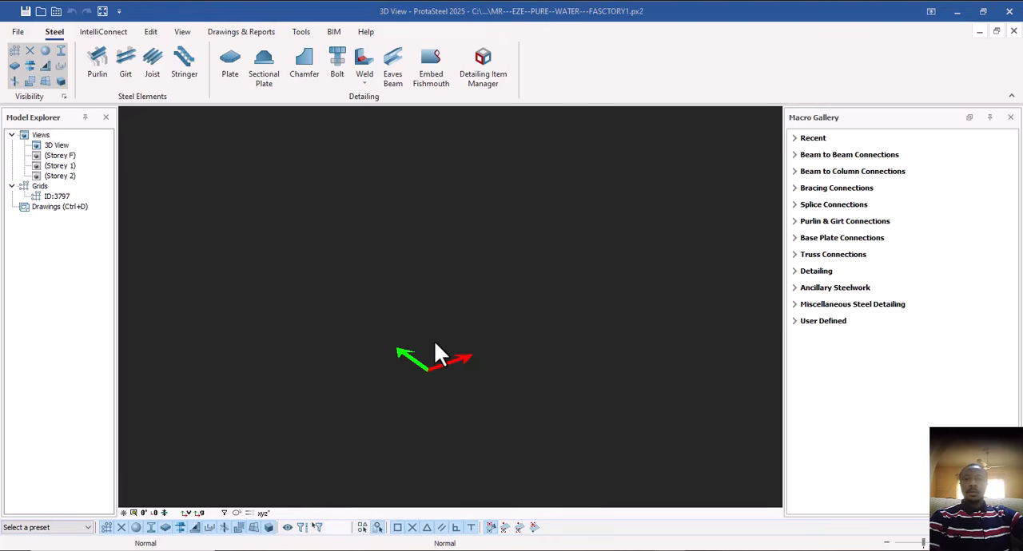
pyautogui.scroll(-10, 526, 320)
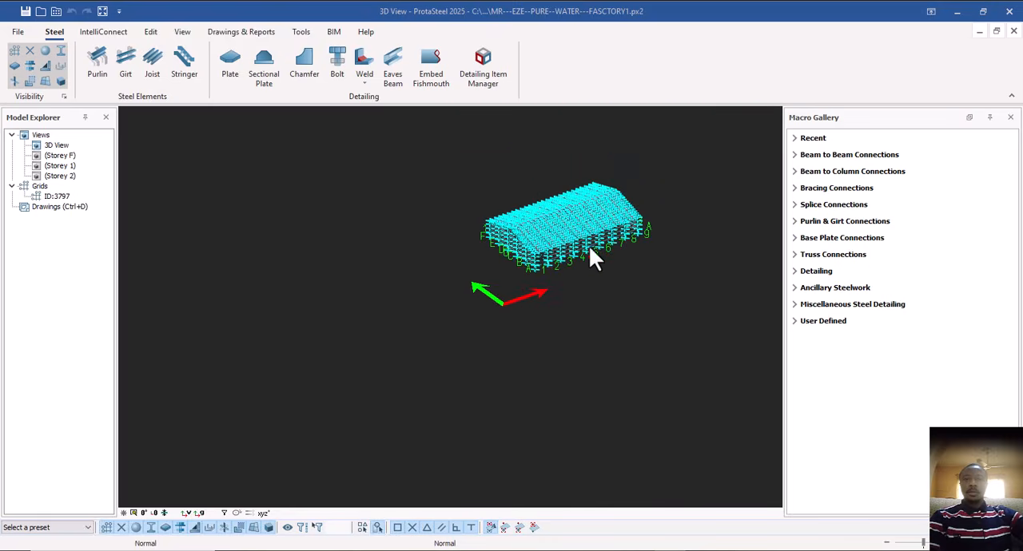
pyautogui.scroll(4, 633, 223)
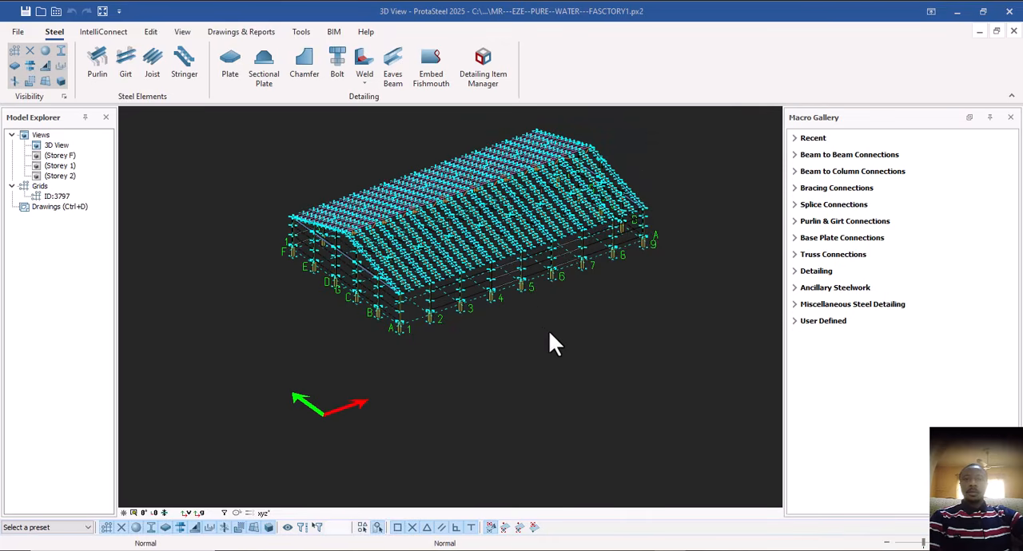
pyautogui.moveTo(576, 340); pyautogui.dragTo(160, 344, button='middle')
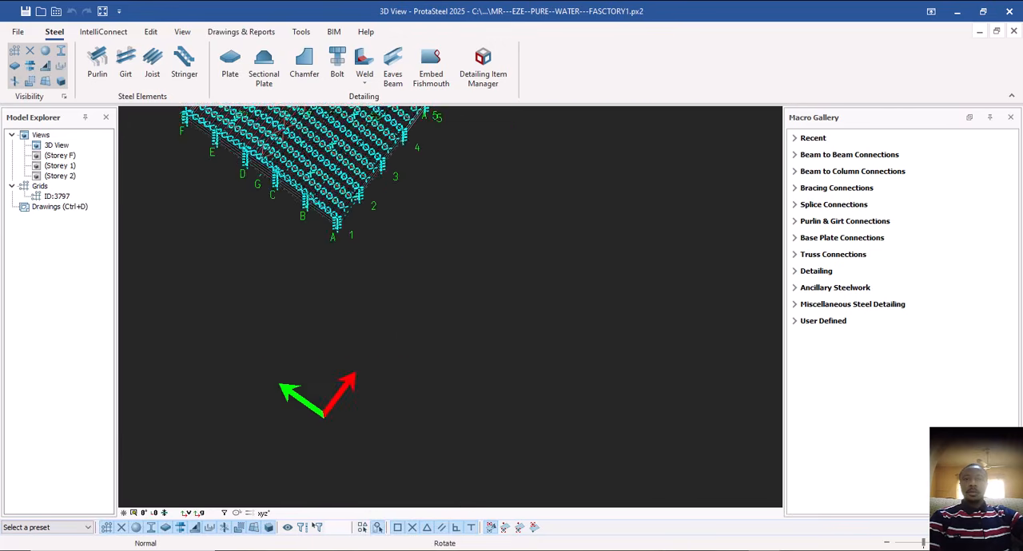
pyautogui.moveTo(456, 344); pyautogui.dragTo(417, 348, button='middle')
pyautogui.scroll(-2, 402, 388)
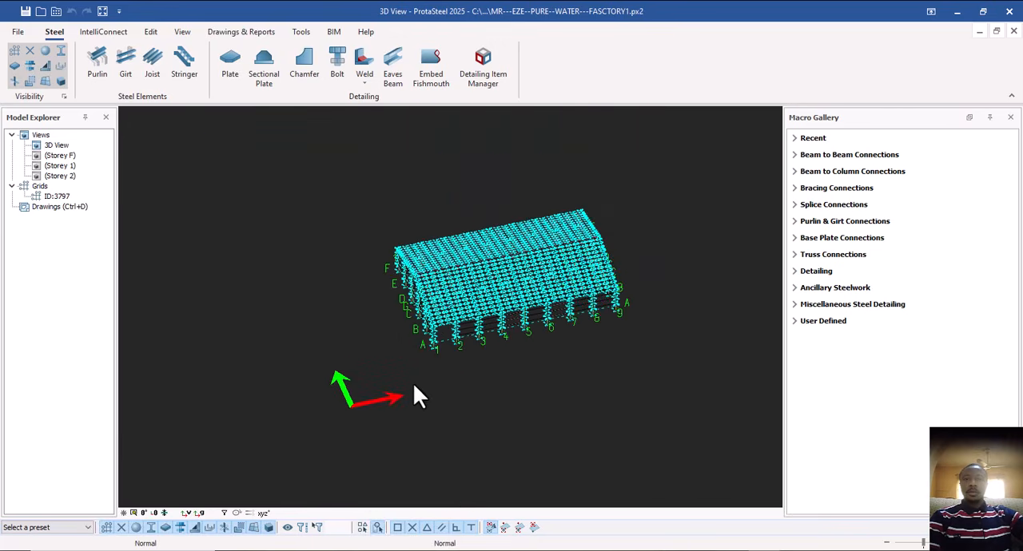
pyautogui.click(507, 263)
pyautogui.moveTo(509, 270); pyautogui.dragTo(513, 185, button='middle')
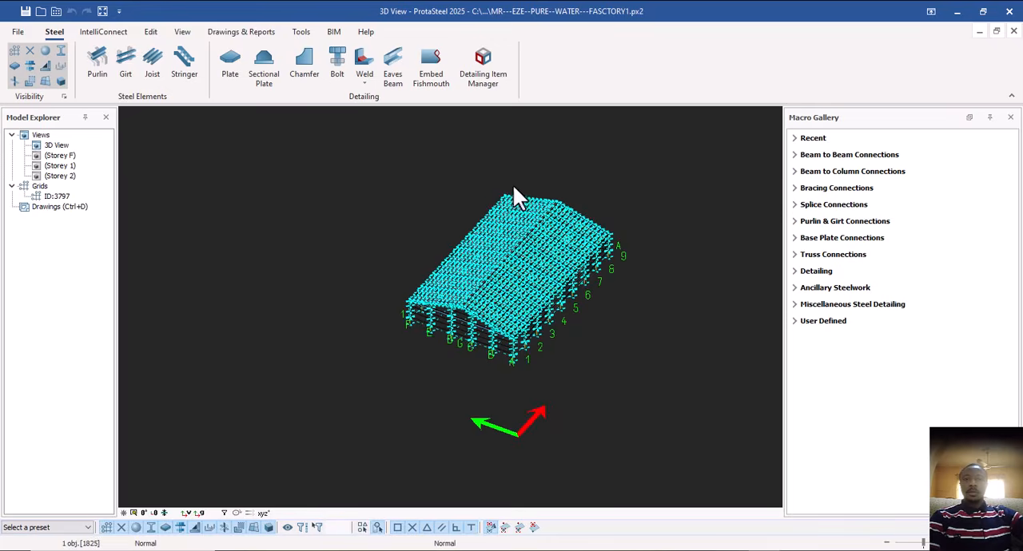
pyautogui.scroll(6, 504, 215)
pyautogui.scroll(-6, 541, 395)
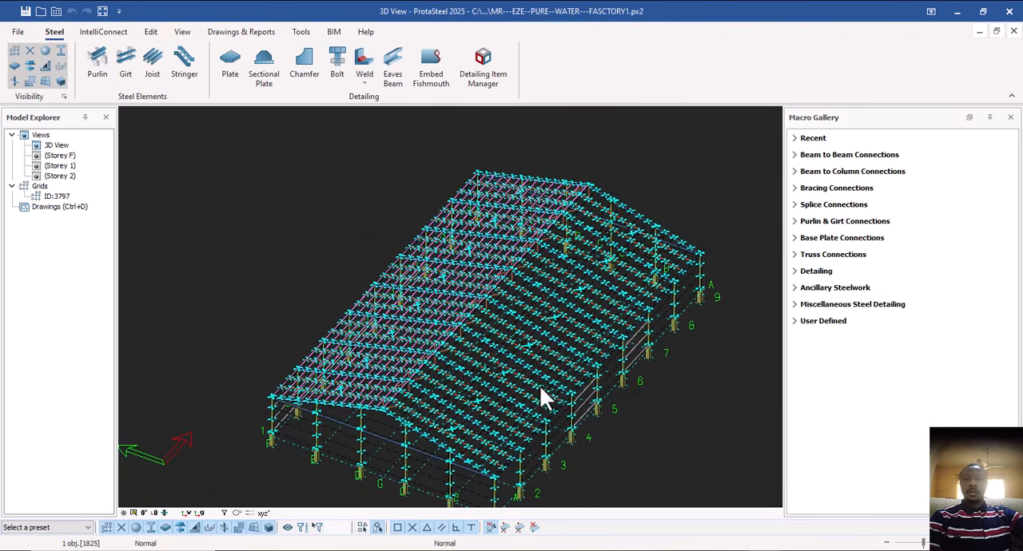
pyautogui.moveTo(559, 424); pyautogui.dragTo(575, 427, button='middle')
# Examine the roof framing up close, checking how the purlins, rafters and diagonal braces are arranged.
pyautogui.scroll(6, 514, 400)
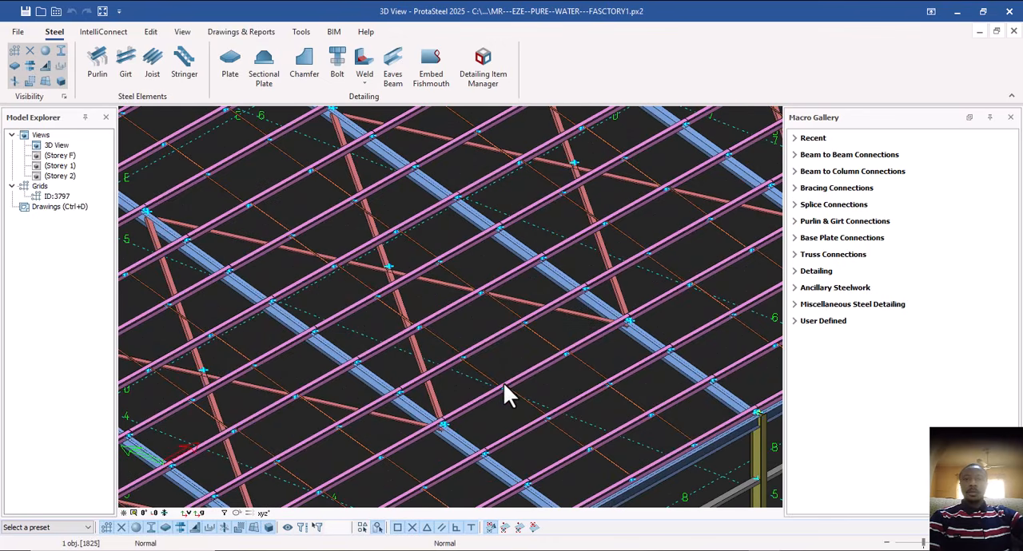
pyautogui.moveTo(547, 387); pyautogui.dragTo(190, 370, button='middle')
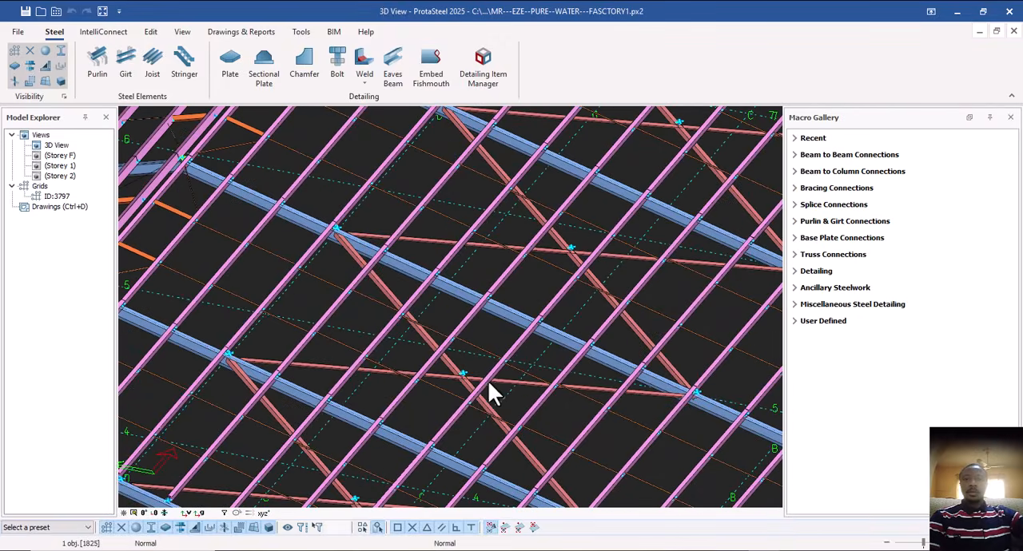
pyautogui.scroll(-6, 489, 392)
pyautogui.moveTo(495, 415); pyautogui.dragTo(520, 416, button='middle')
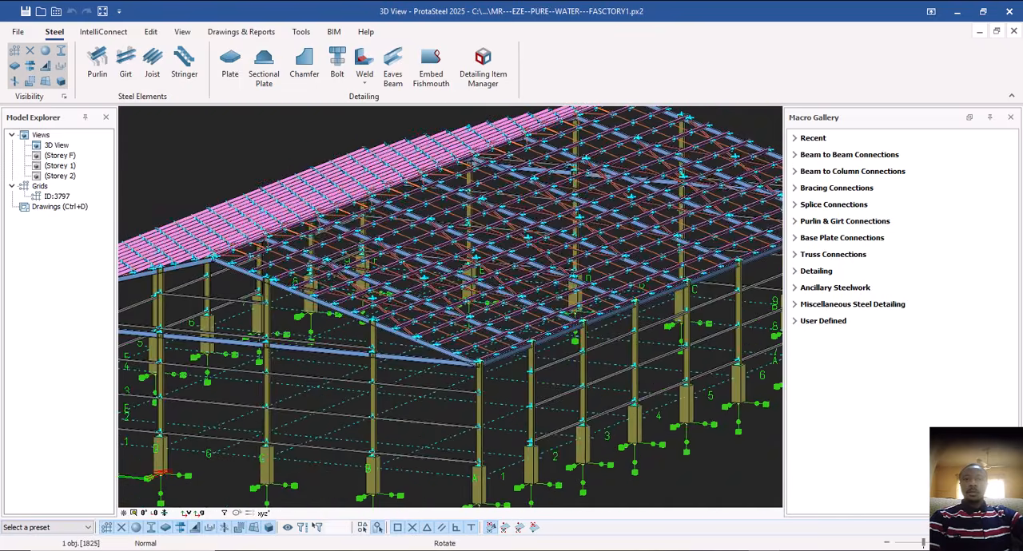
pyautogui.moveTo(520, 318); pyautogui.dragTo(514, 353, button='middle')
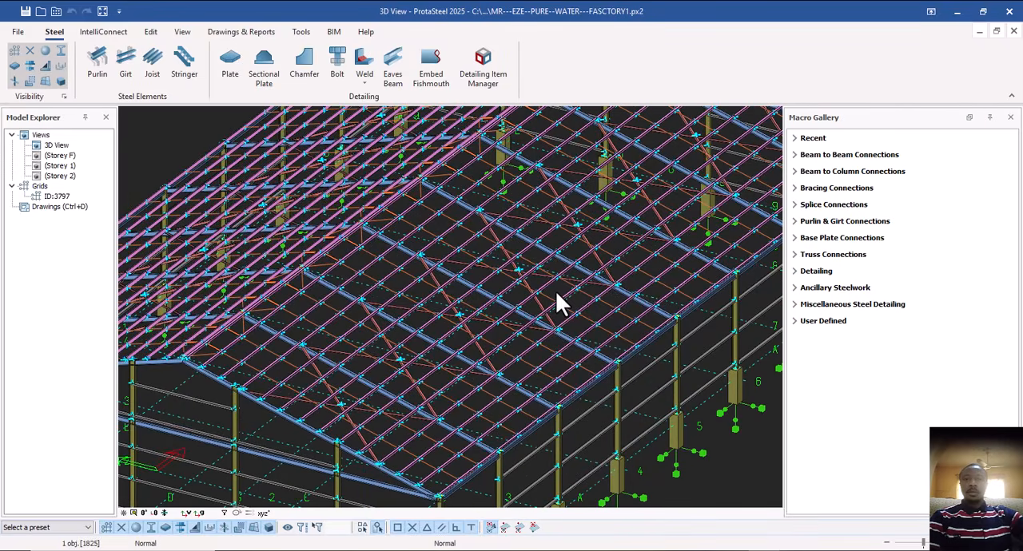
pyautogui.scroll(5, 557, 293)
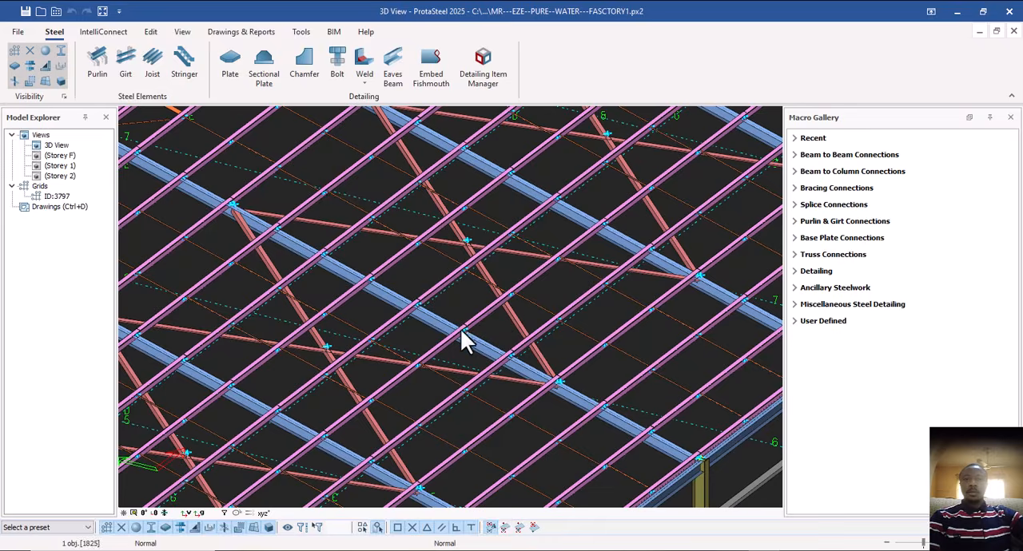
pyautogui.scroll(4, 461, 329)
pyautogui.scroll(-2, 473, 308)
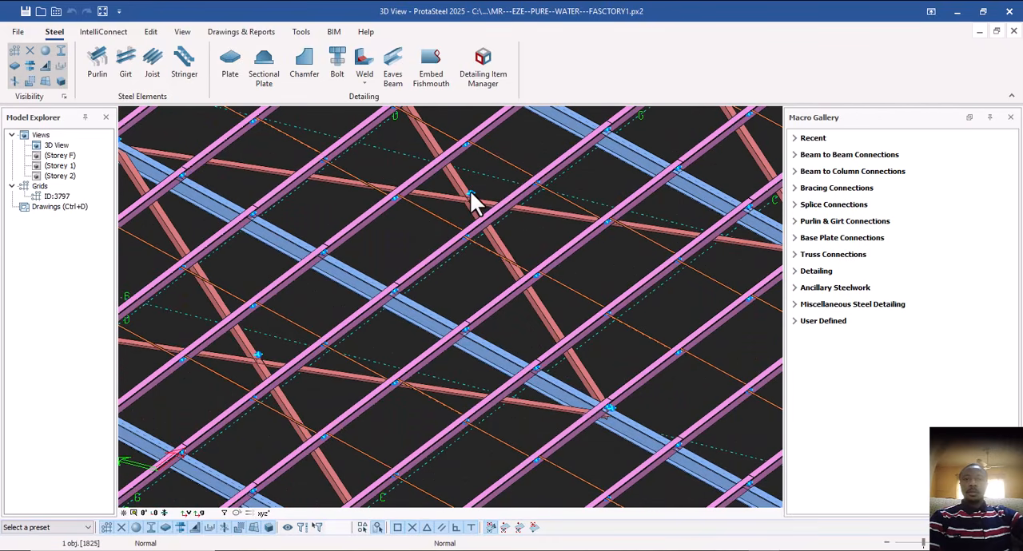
# Examine the crossing roof braces between two rafters, comparing the split brace with the continuous one.
pyautogui.keyDown('ctrl'); pyautogui.moveTo(510, 265); pyautogui.dragTo(467, 373, button='middle'); pyautogui.keyUp('ctrl')
pyautogui.scroll(-4, 474, 332)
pyautogui.keyDown('ctrl'); pyautogui.moveTo(525, 396); pyautogui.dragTo(514, 377, button='middle'); pyautogui.keyUp('ctrl')
pyautogui.scroll(-4, 588, 364)
pyautogui.scroll(6, 518, 344)
pyautogui.scroll(-2, 518, 344)
pyautogui.scroll(3, 470, 302)
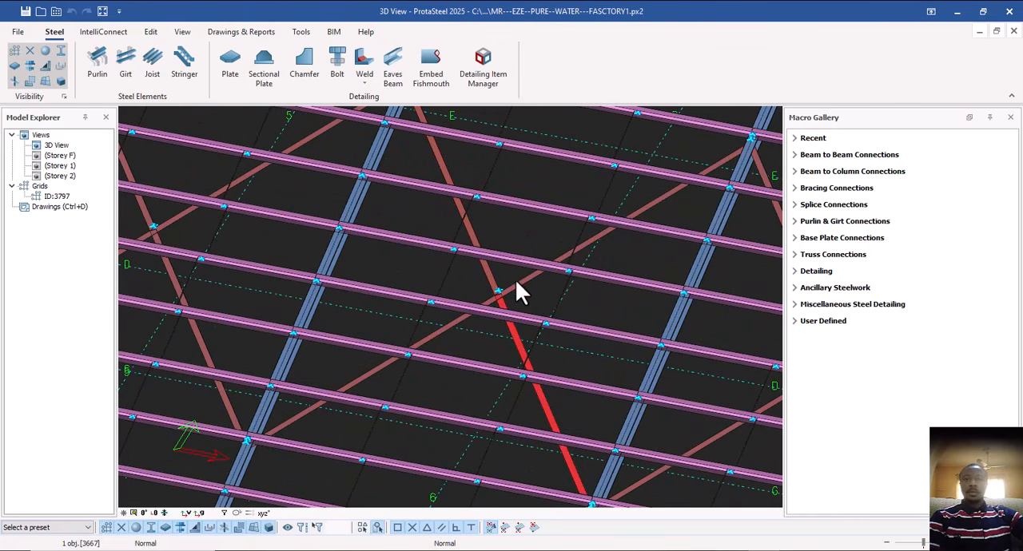
pyautogui.scroll(-5, 503, 297)
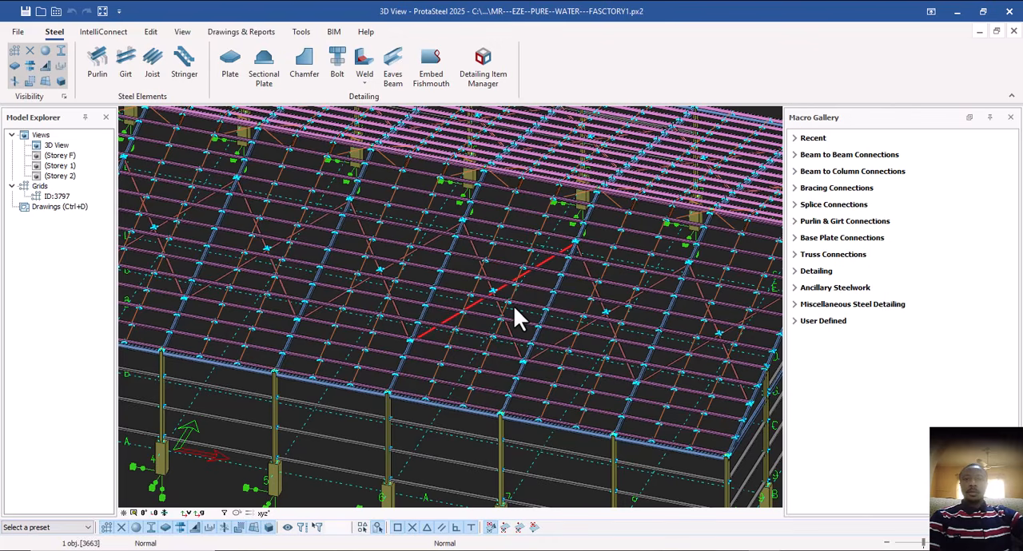
pyautogui.scroll(6, 514, 309)
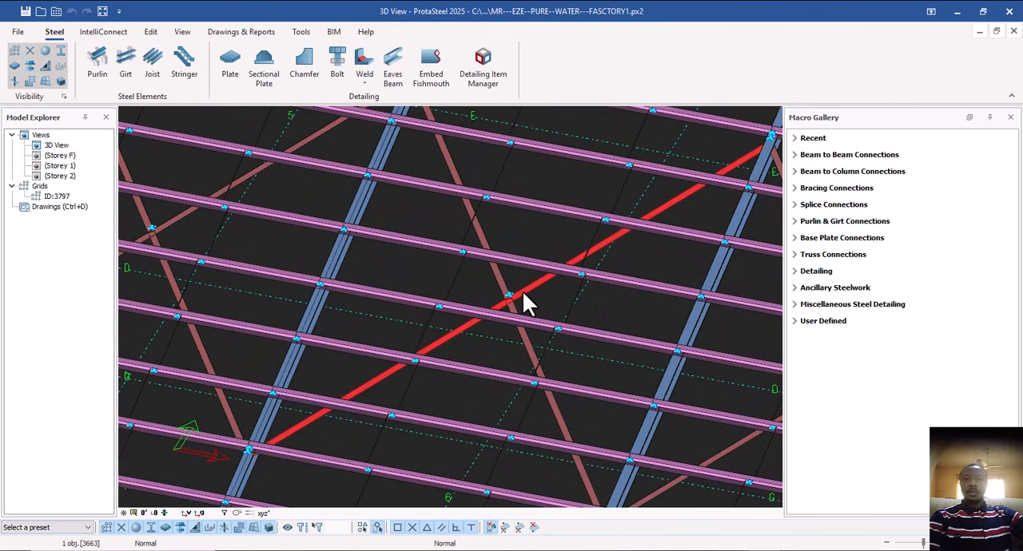
pyautogui.scroll(-5, 522, 303)
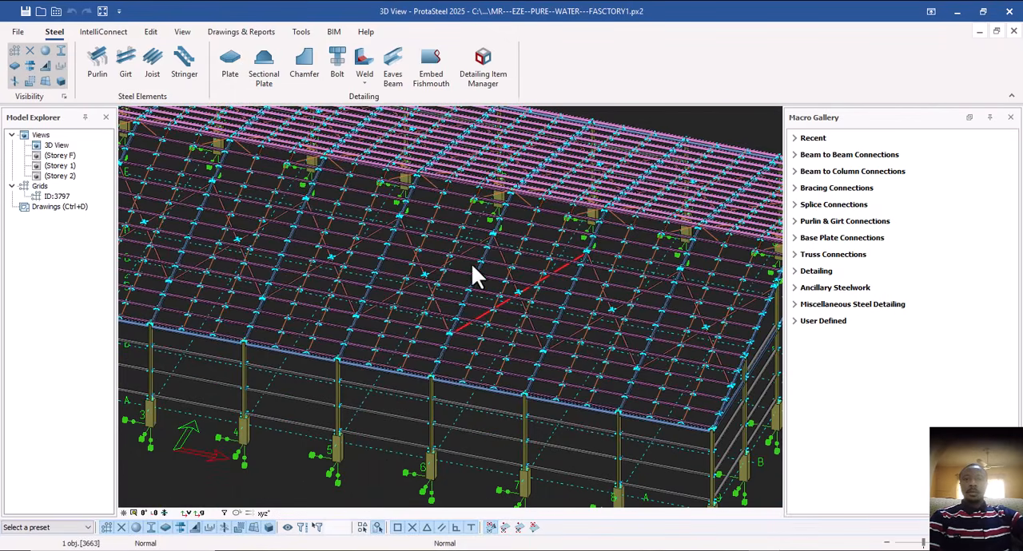
pyautogui.scroll(5, 503, 302)
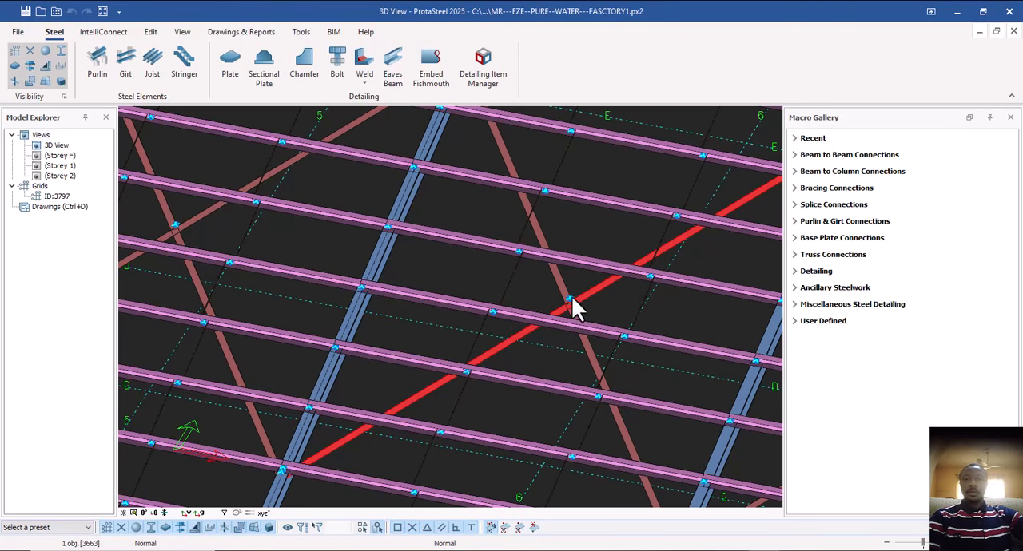
pyautogui.scroll(-3, 557, 300)
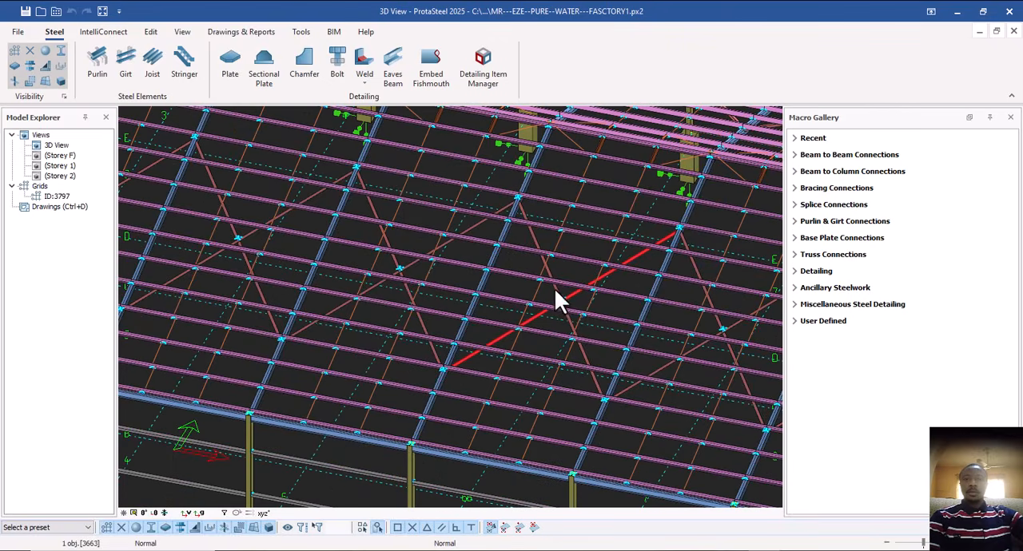
pyautogui.scroll(-5, 557, 300)
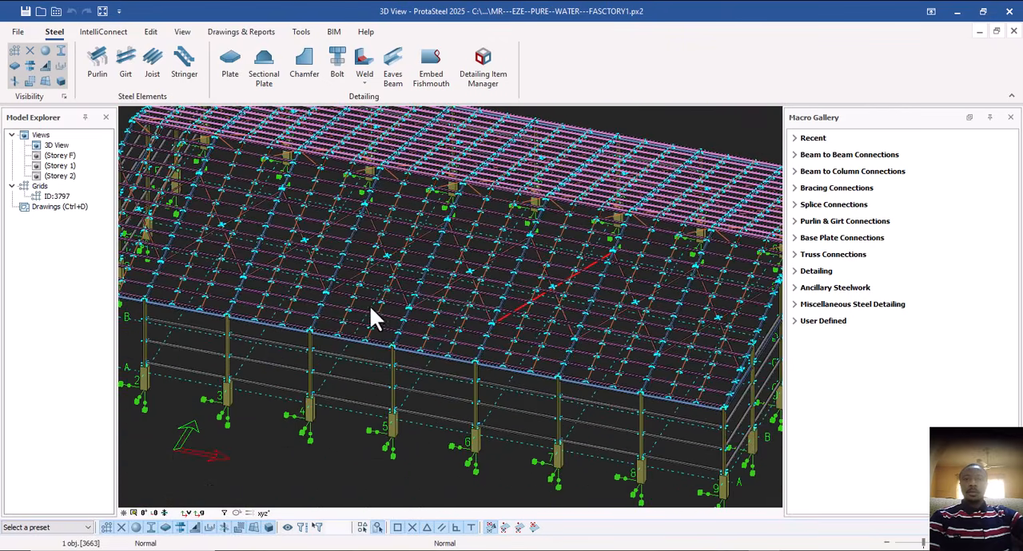
pyautogui.scroll(5, 578, 301)
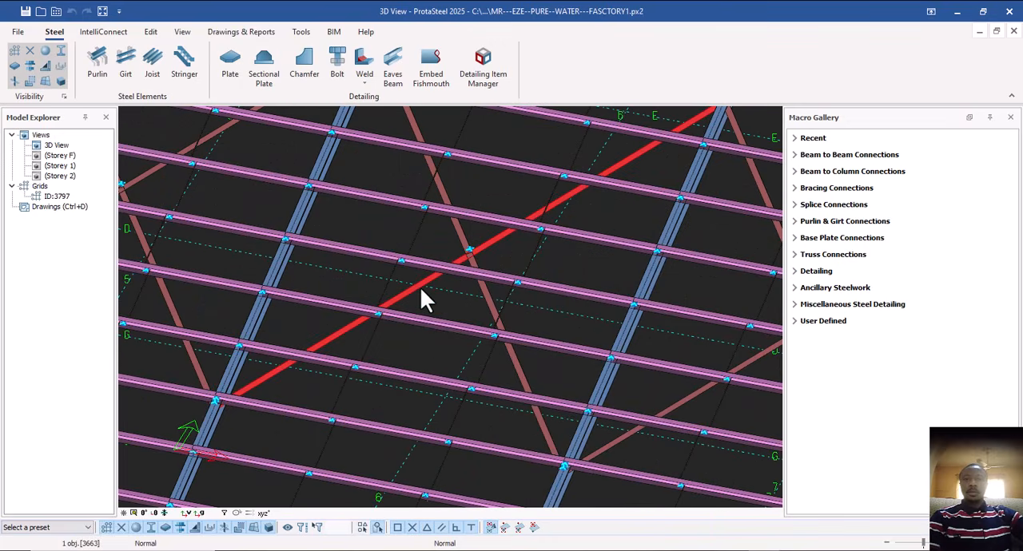
# Select the rafter beside the crossing braces and examine where the purlins meet over it.
pyautogui.click(299, 217)
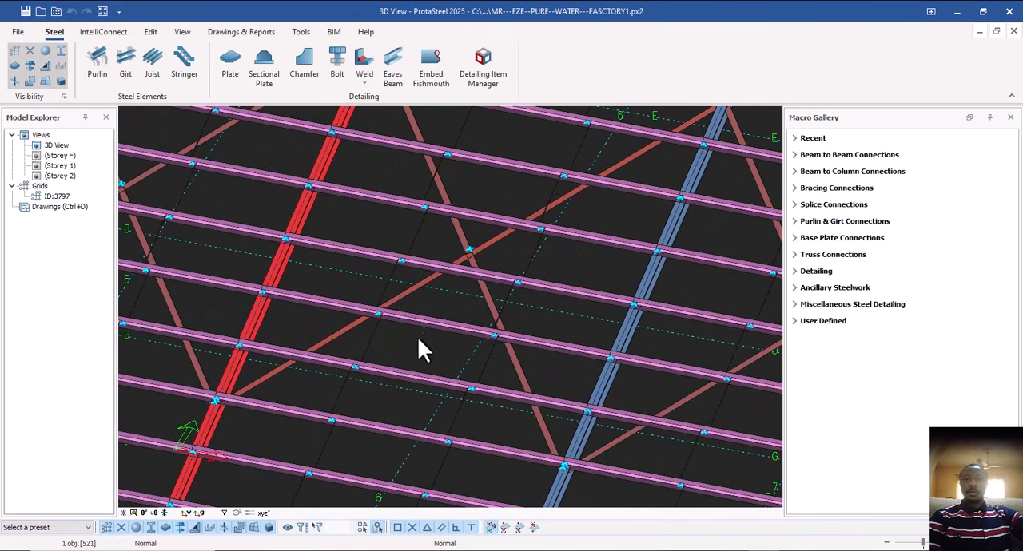
pyautogui.scroll(-2, 417, 337)
pyautogui.moveTo(338, 274); pyautogui.dragTo(408, 293, button='middle')
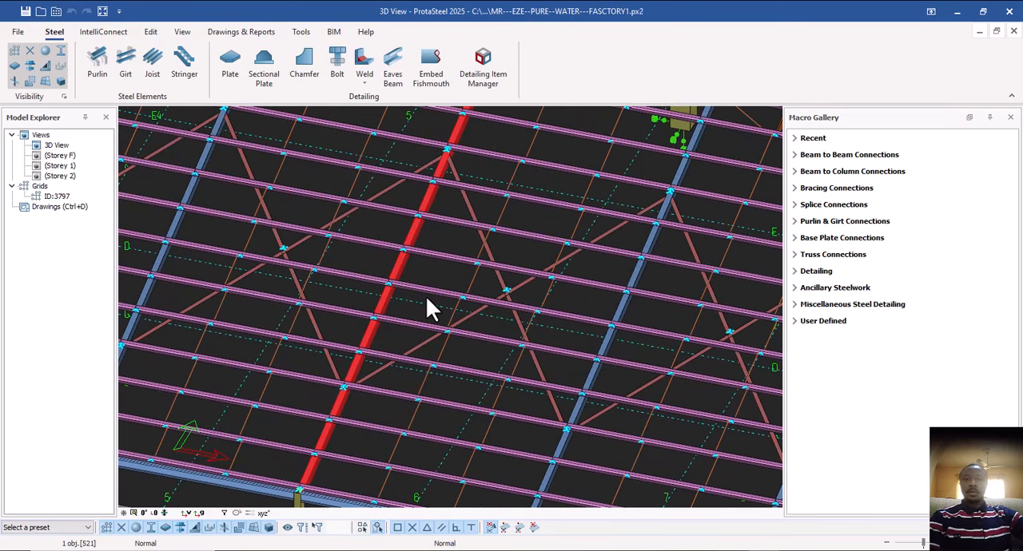
pyautogui.moveTo(432, 270); pyautogui.dragTo(455, 277, button='middle')
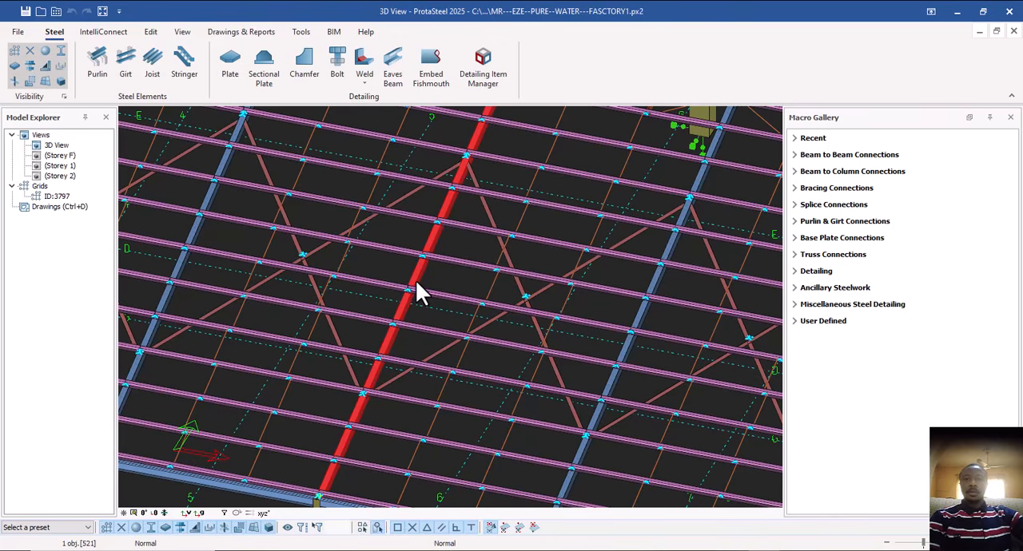
pyautogui.scroll(-3, 424, 286)
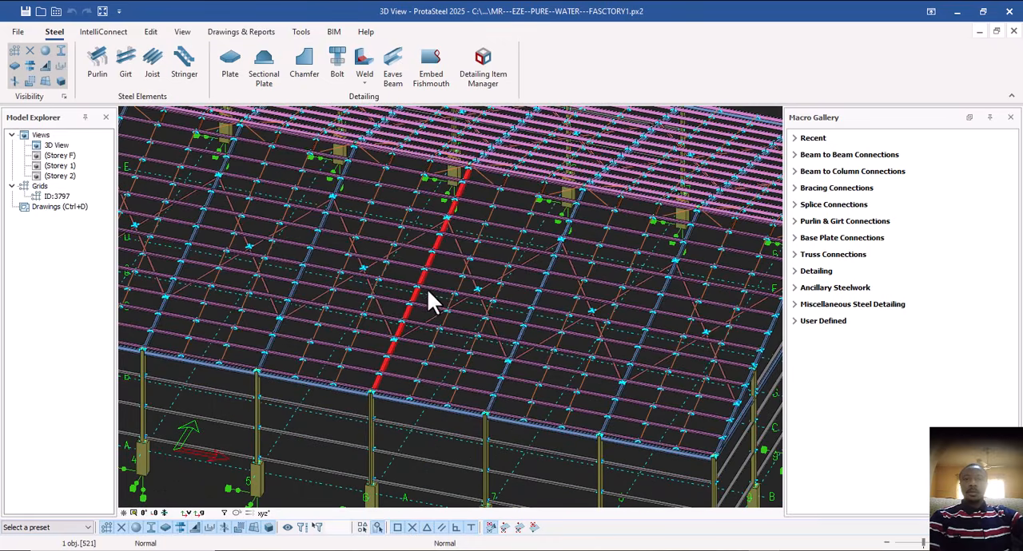
pyautogui.scroll(3, 420, 278)
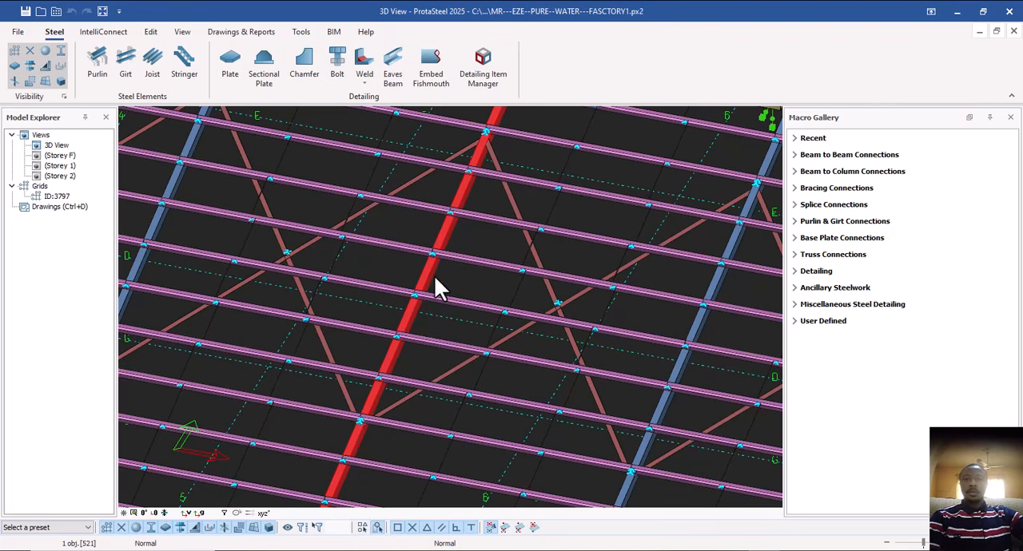
pyautogui.scroll(2, 427, 278)
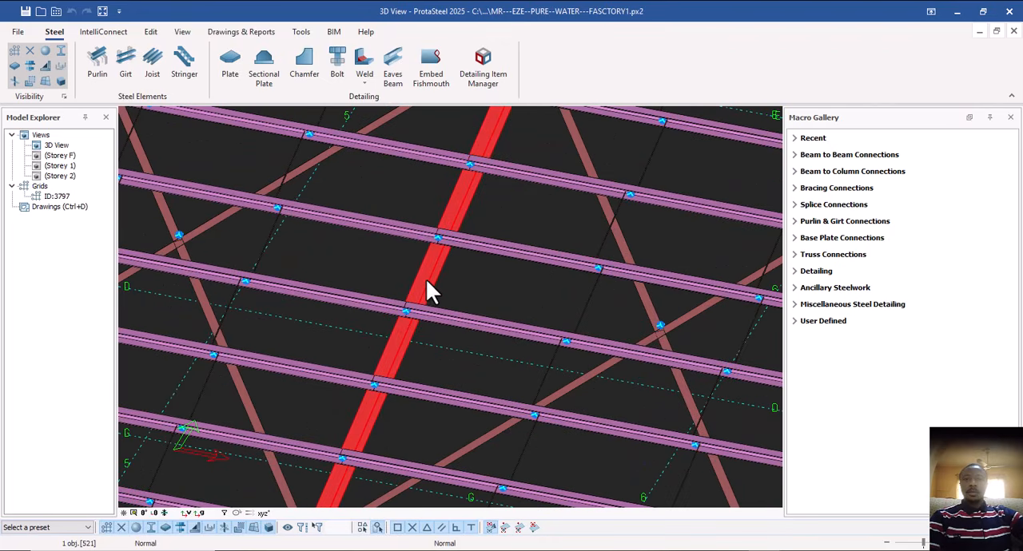
pyautogui.scroll(-3, 426, 283)
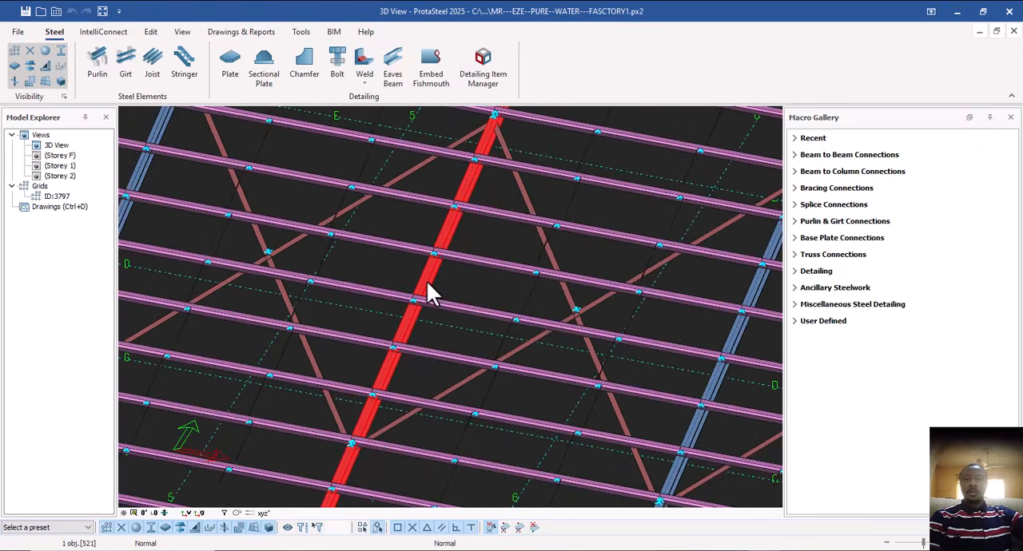
pyautogui.click(410, 296)
pyautogui.scroll(3, 428, 280)
pyautogui.click(456, 297)
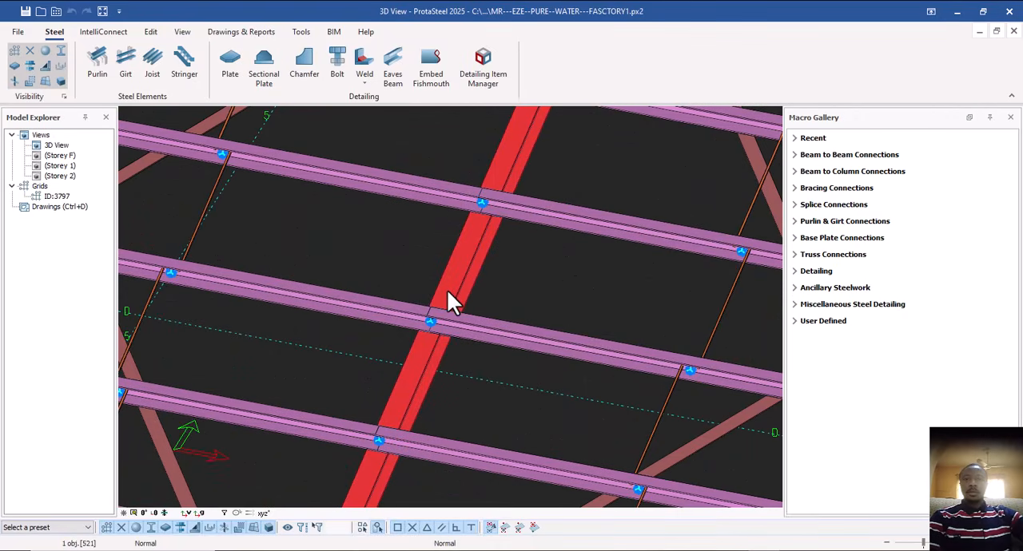
pyautogui.scroll(-2, 441, 292)
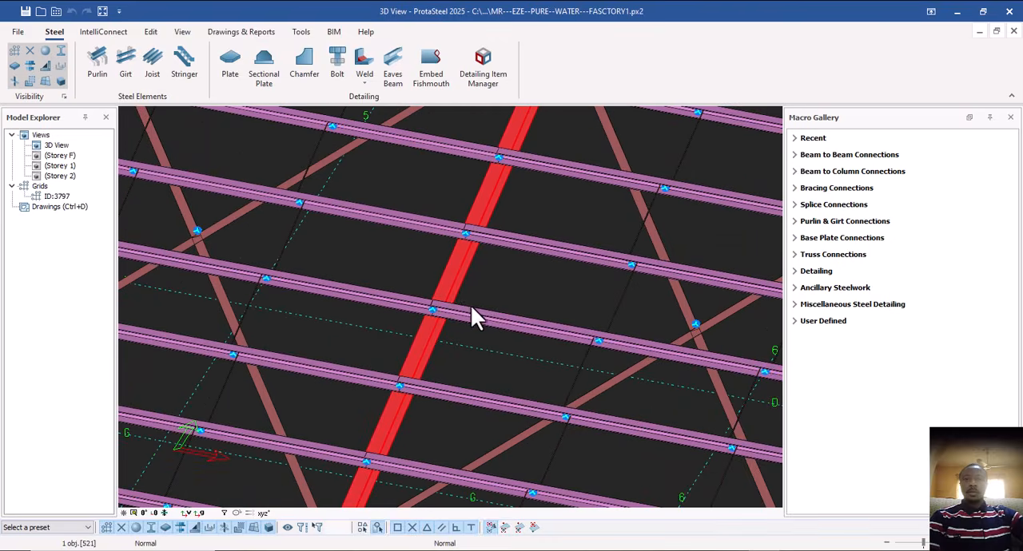
pyautogui.scroll(2, 462, 302)
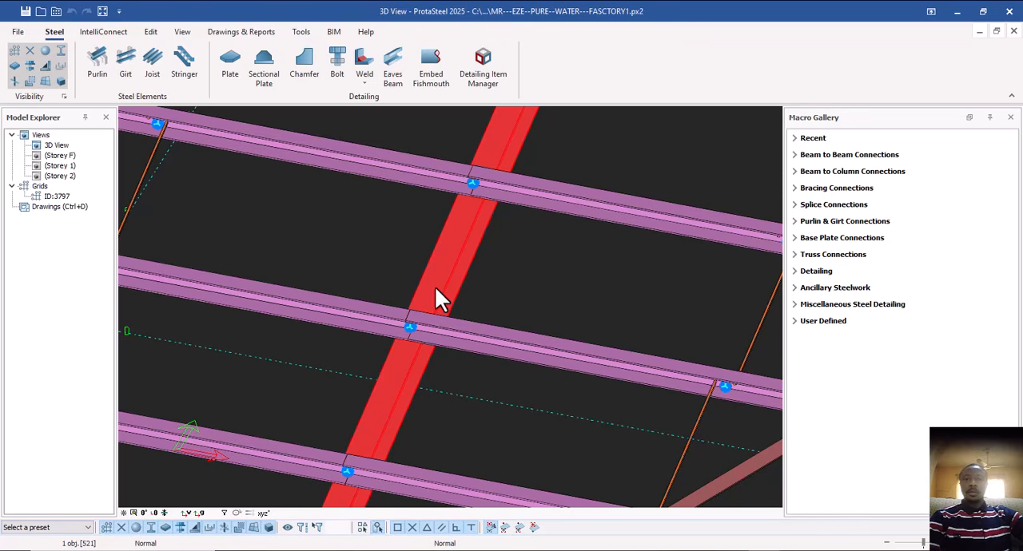
# Examine the rafter between the crossing roof braces, checking the purlin joints over it up close and across neighbouring bays.
pyautogui.scroll(-4, 437, 285)
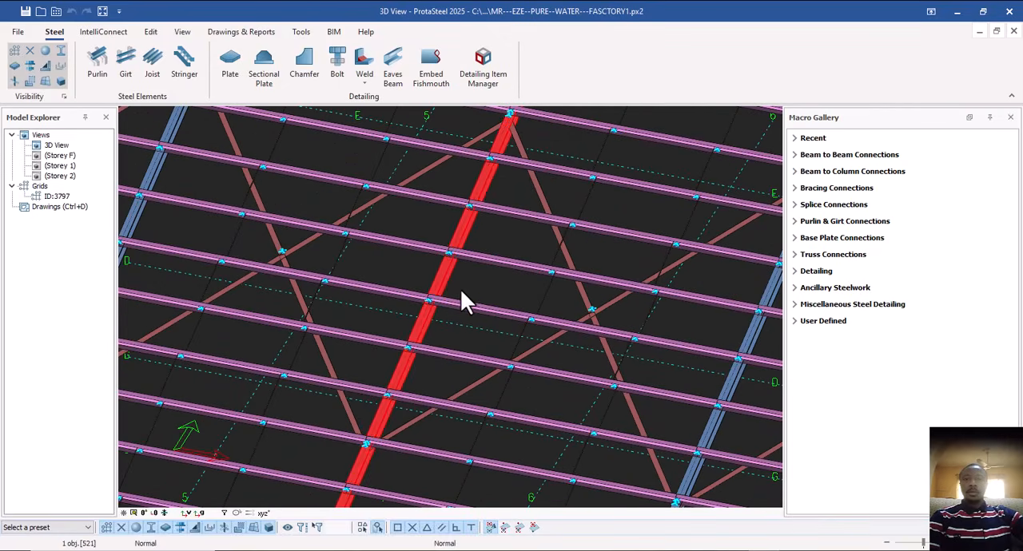
pyautogui.click(477, 284)
pyautogui.scroll(-2, 475, 292)
pyautogui.scroll(5, 471, 296)
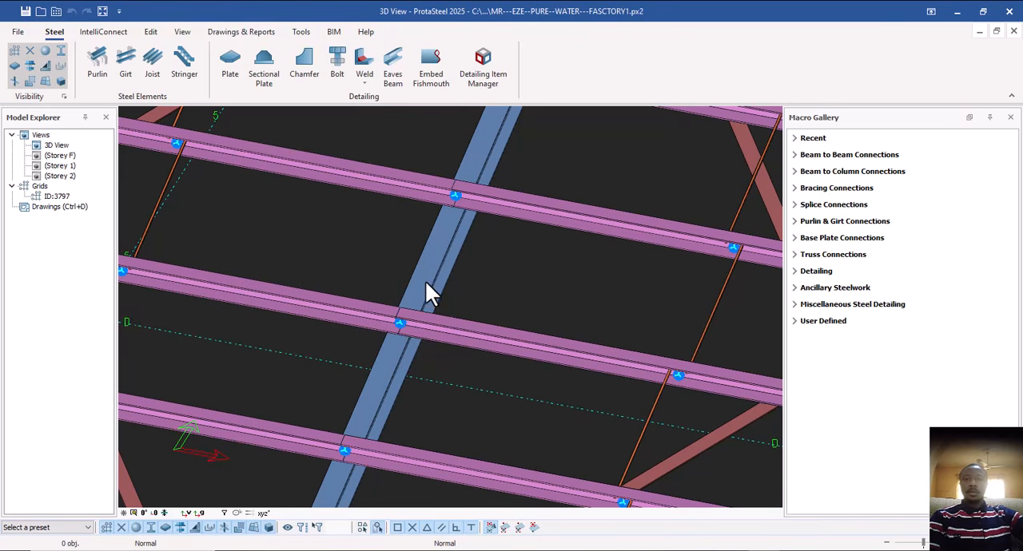
pyautogui.scroll(-6, 432, 284)
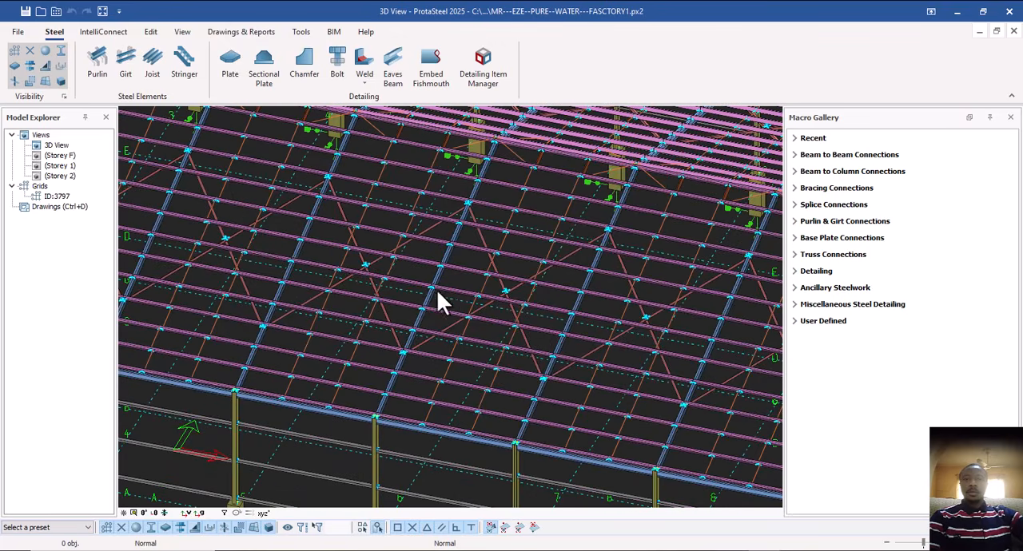
pyautogui.scroll(5, 438, 302)
pyautogui.scroll(-3, 424, 306)
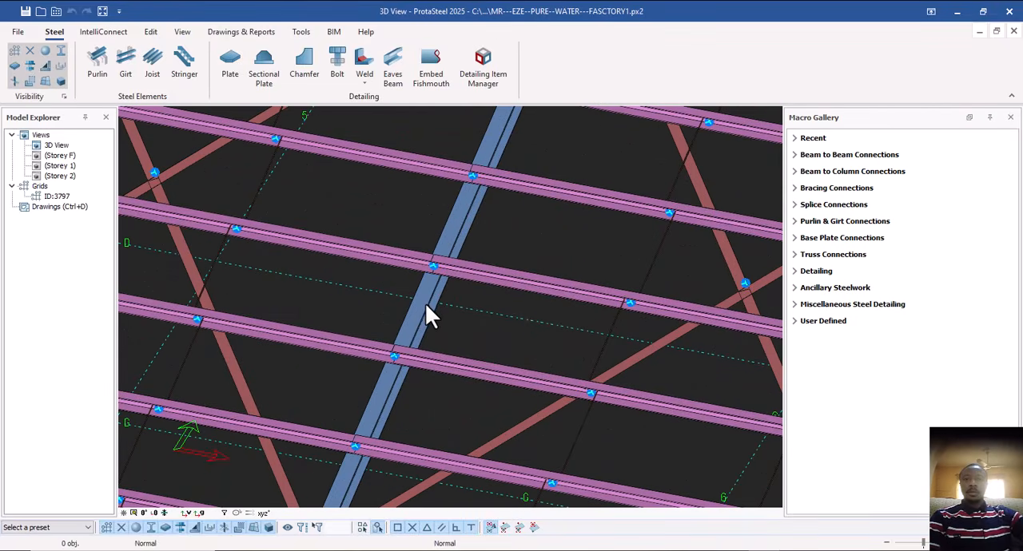
pyautogui.scroll(2, 425, 304)
pyautogui.scroll(-2, 428, 308)
pyautogui.scroll(-1, 428, 312)
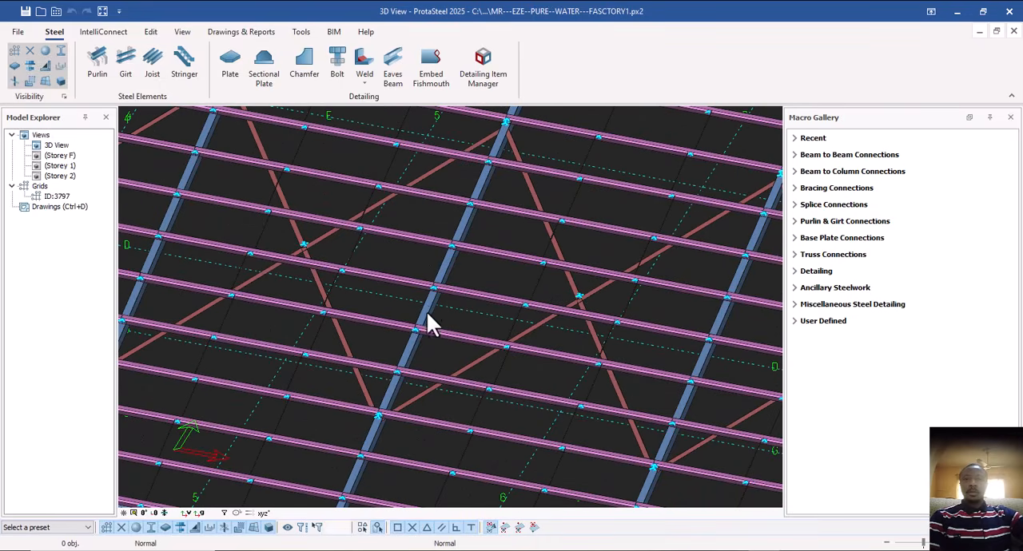
# Select the rafter between the two braced bays and check its full run from eaves to ridge.
pyautogui.click(427, 306)
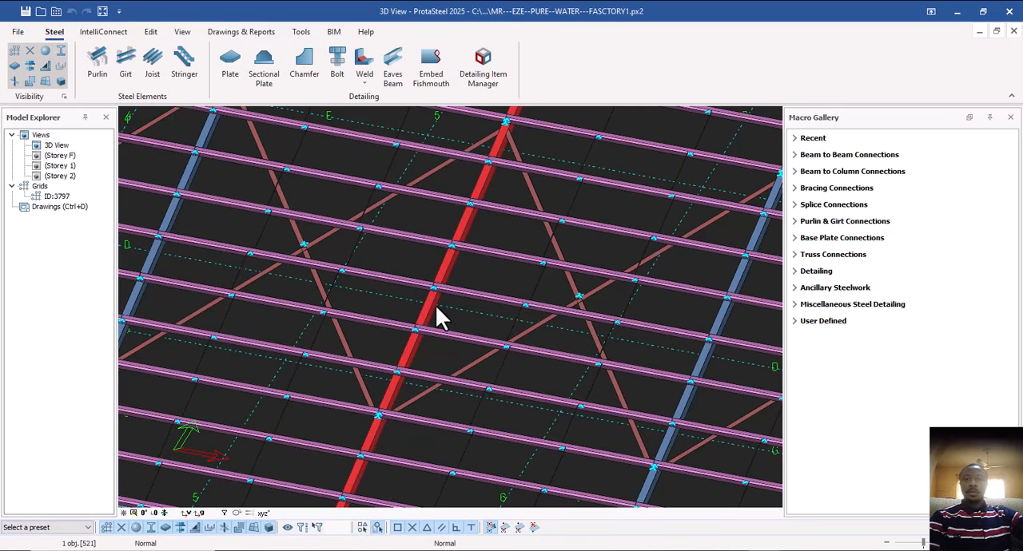
pyautogui.scroll(-3, 435, 305)
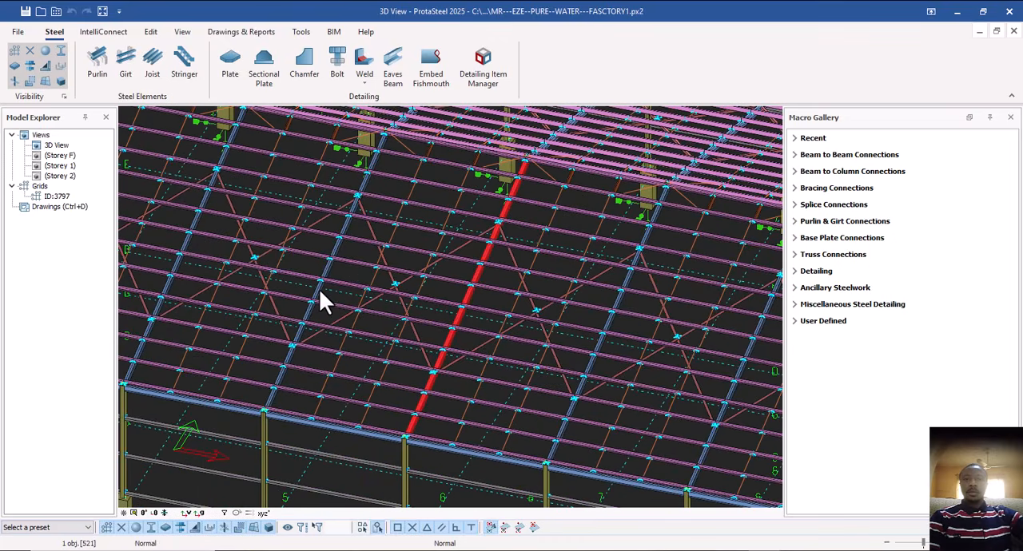
pyautogui.moveTo(352, 288); pyautogui.dragTo(405, 316, button='middle')
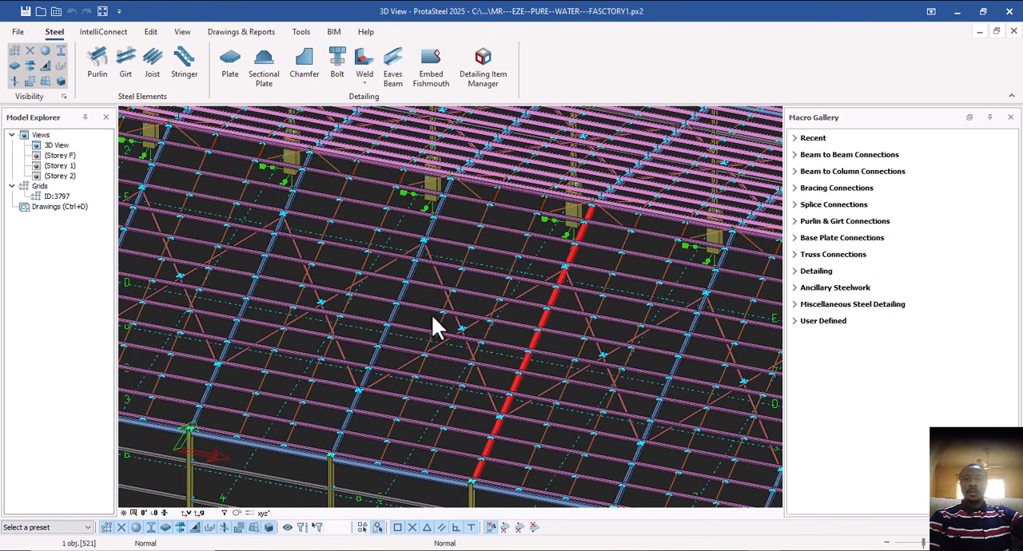
pyautogui.scroll(-2, 497, 319)
# Select one purlin spanning between two rafters, examine its extent within the roof framing, and clear the selection.
pyautogui.click(533, 323)
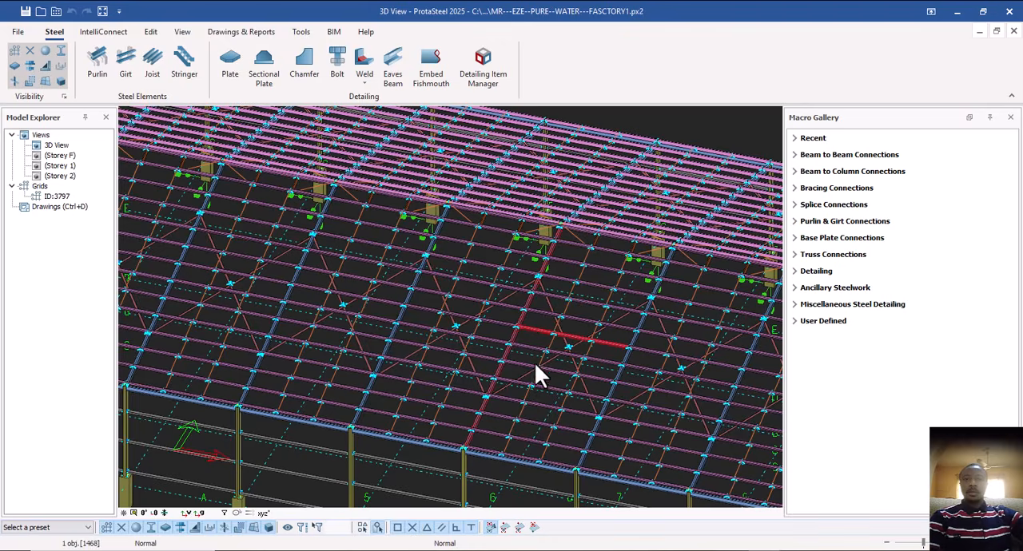
pyautogui.keyDown('ctrl'); pyautogui.moveTo(534, 362); pyautogui.dragTo(553, 377, button='middle'); pyautogui.keyUp('ctrl')
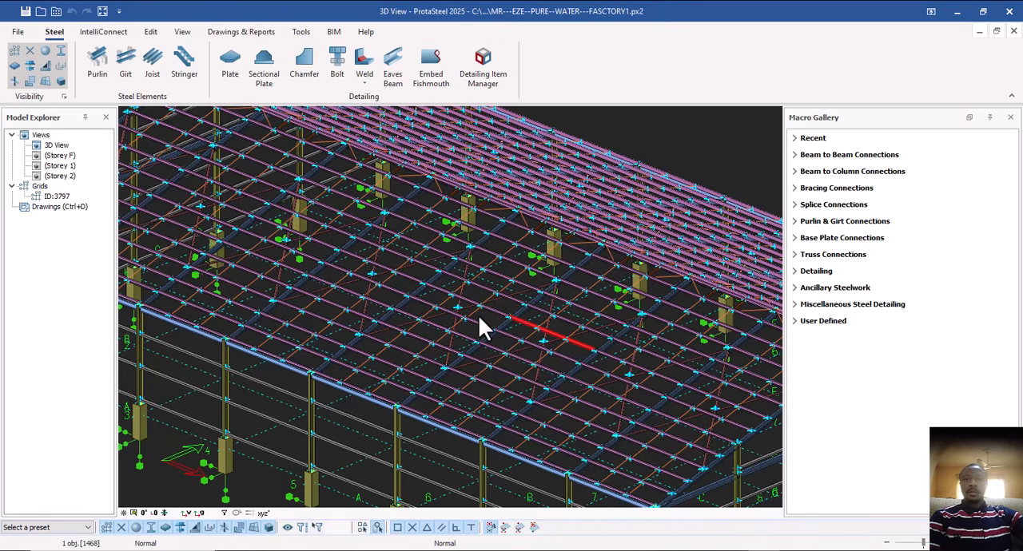
pyautogui.scroll(4, 479, 314)
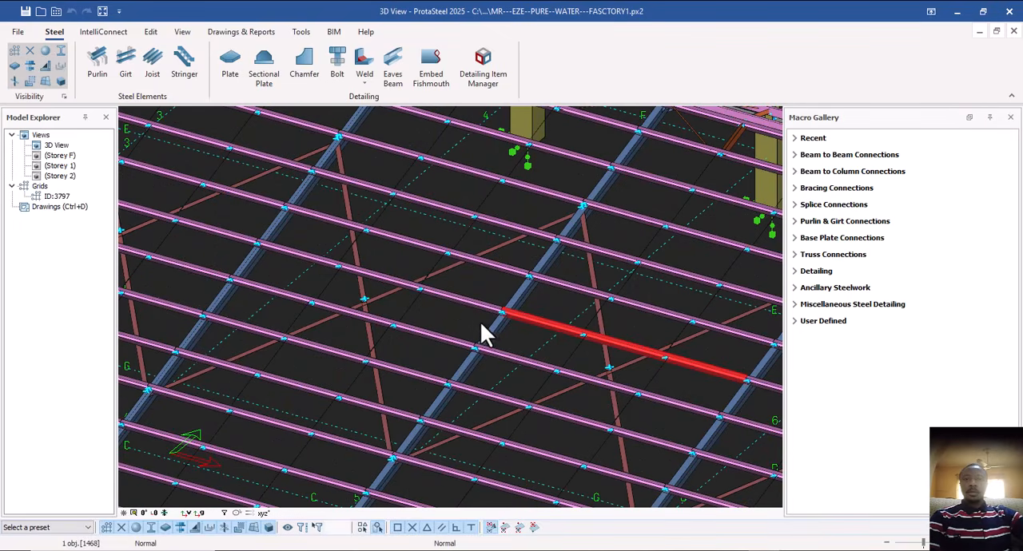
pyautogui.scroll(-4, 489, 327)
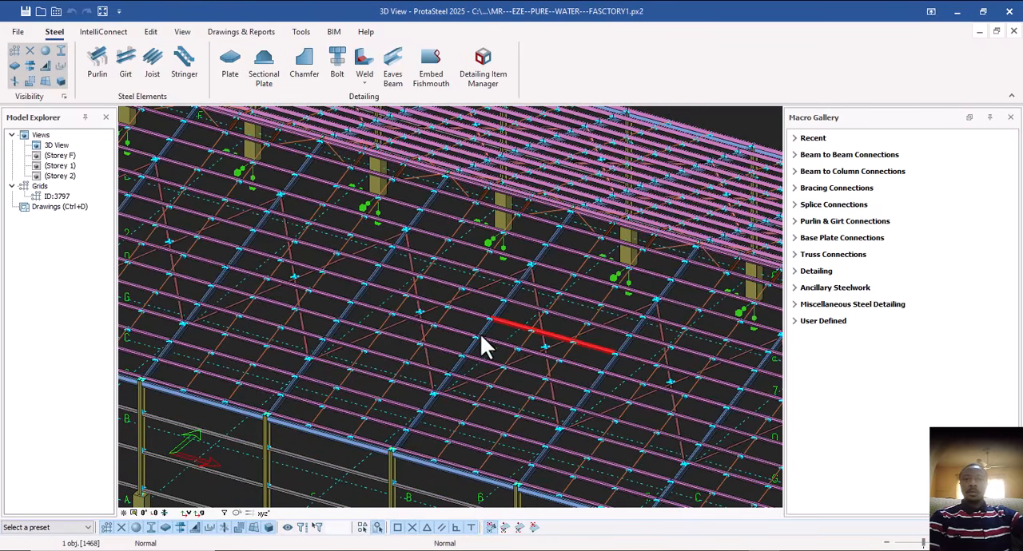
pyautogui.scroll(-2, 511, 304)
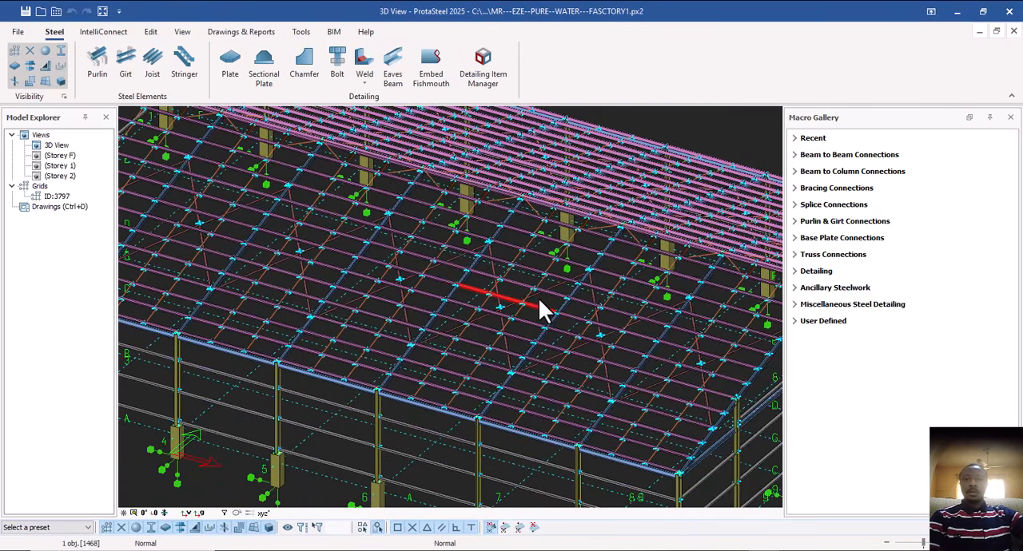
pyautogui.scroll(4, 539, 297)
pyautogui.press('Escape')
# Examine the building corner at grids 9 and A, including the roof edge, side girts and column base.
pyautogui.moveTo(573, 369); pyautogui.dragTo(478, 301, button='middle')
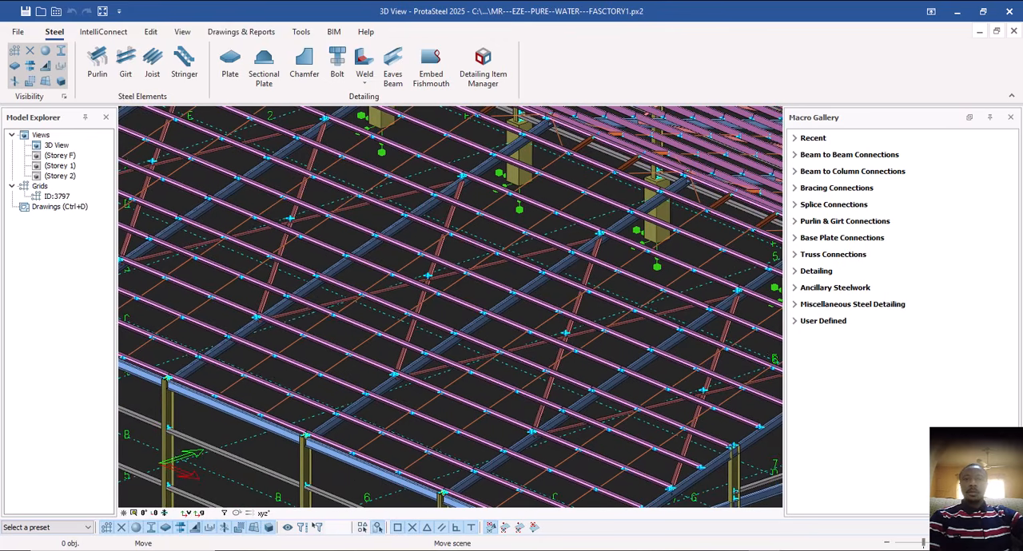
pyautogui.moveTo(505, 337)
pyautogui.mouseDown(button='middle')
pyautogui.moveTo(480, 321)
pyautogui.moveTo(511, 320)
pyautogui.mouseUp(button='middle')
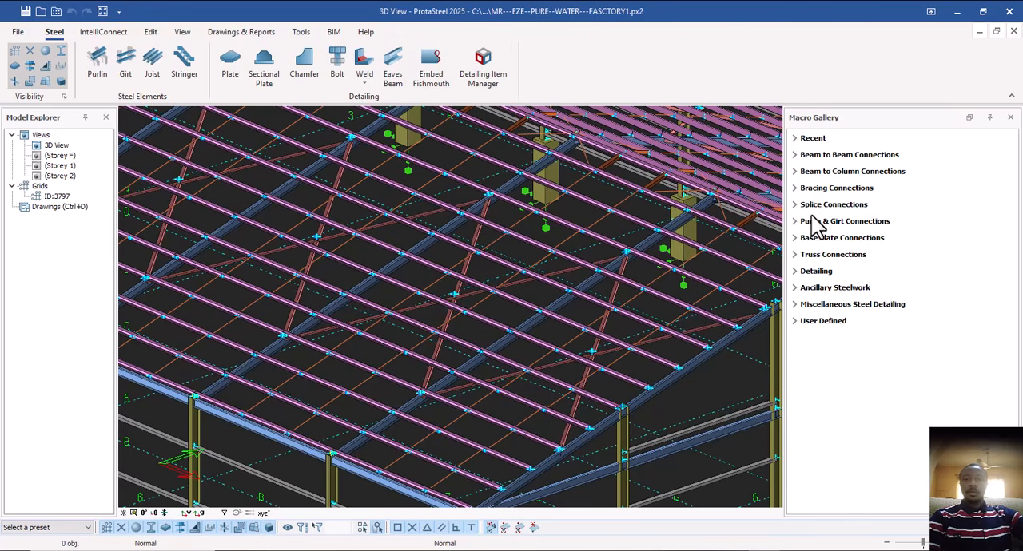
pyautogui.scroll(-4, 477, 248)
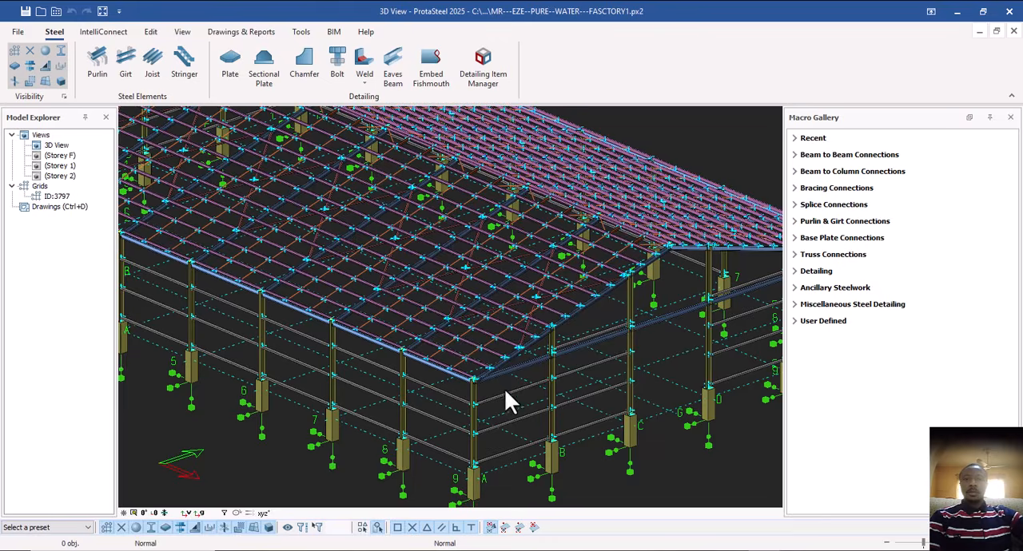
pyautogui.scroll(8, 505, 390)
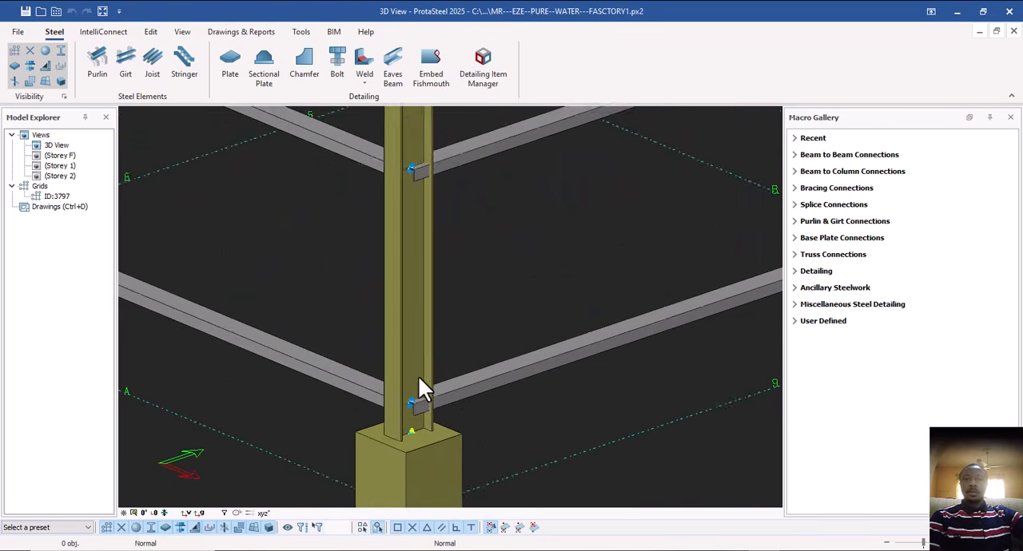
pyautogui.scroll(-5, 419, 379)
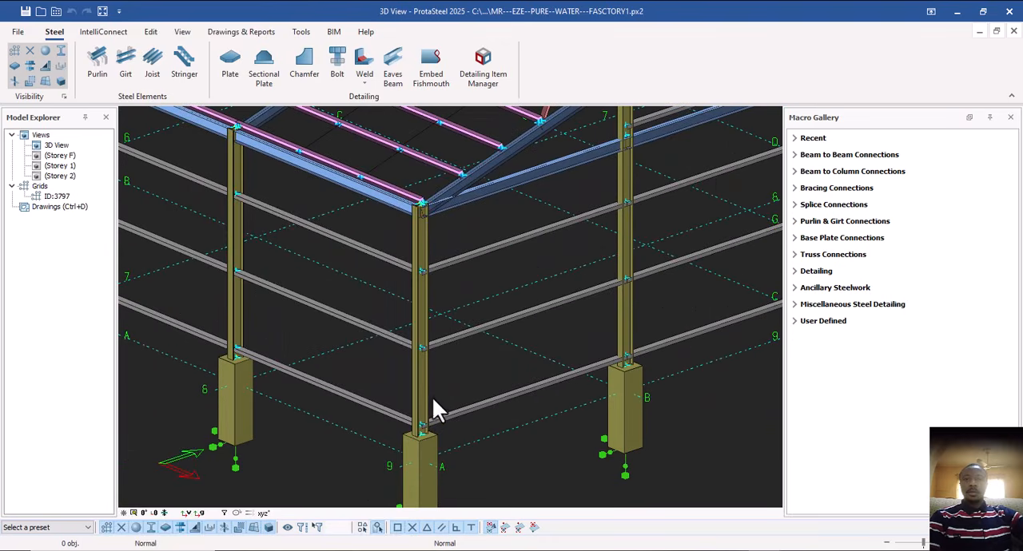
pyautogui.scroll(-4, 461, 229)
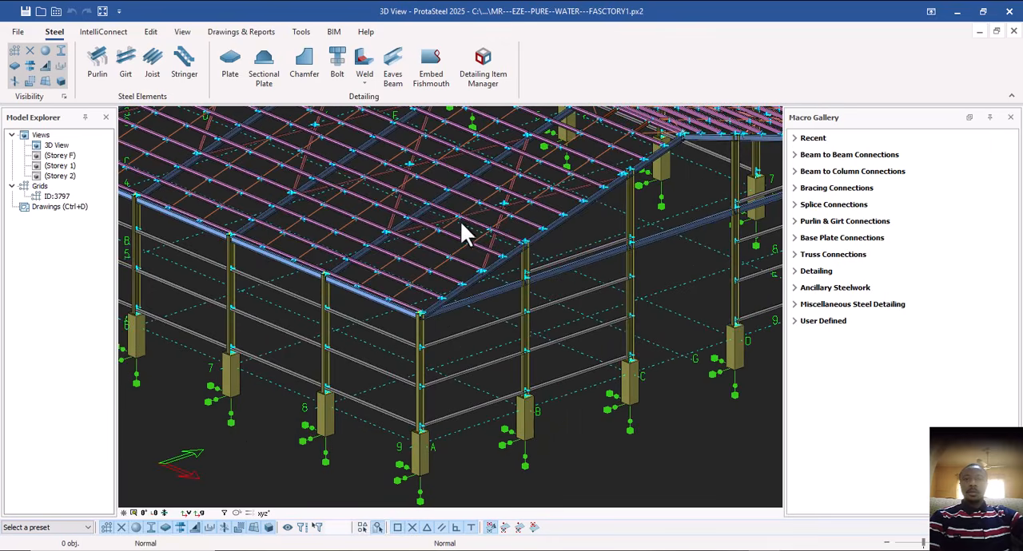
# Examine the crossing braces and the purlin ends along the sloping gable-end rafter.
pyautogui.scroll(8, 463, 300)
pyautogui.scroll(2, 473, 319)
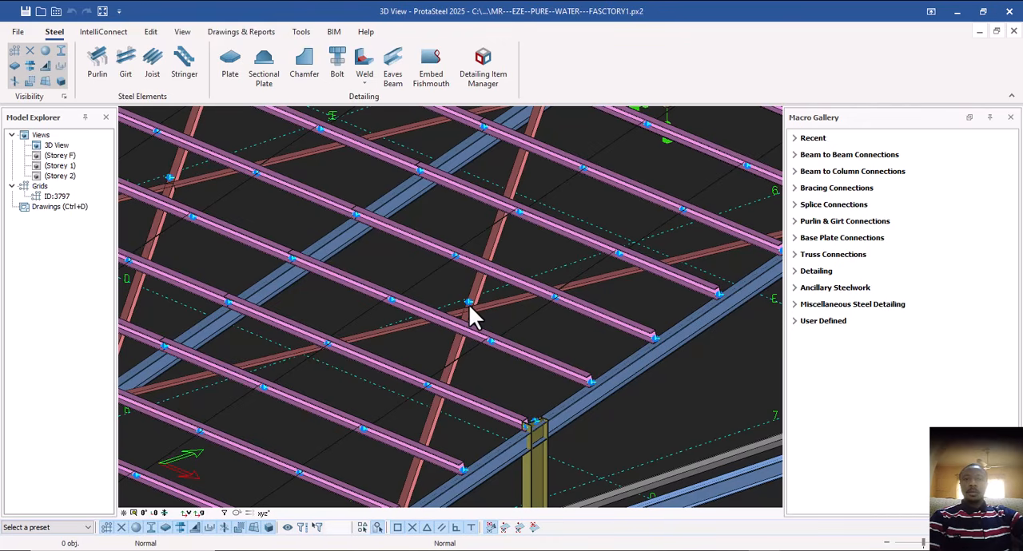
pyautogui.moveTo(665, 292); pyautogui.dragTo(639, 262, button='middle')
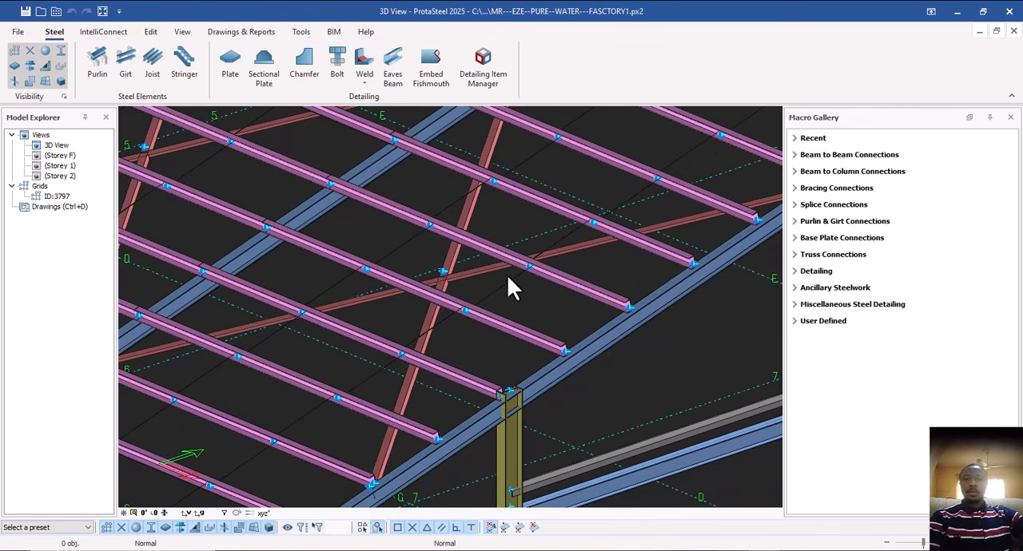
pyautogui.moveTo(508, 278); pyautogui.dragTo(585, 323, button='middle')
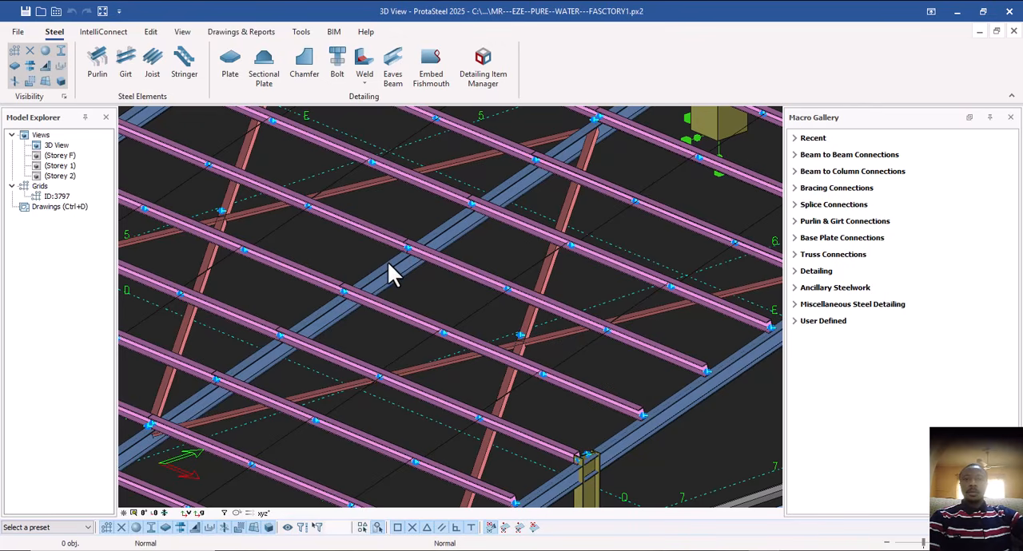
pyautogui.scroll(-3, 387, 266)
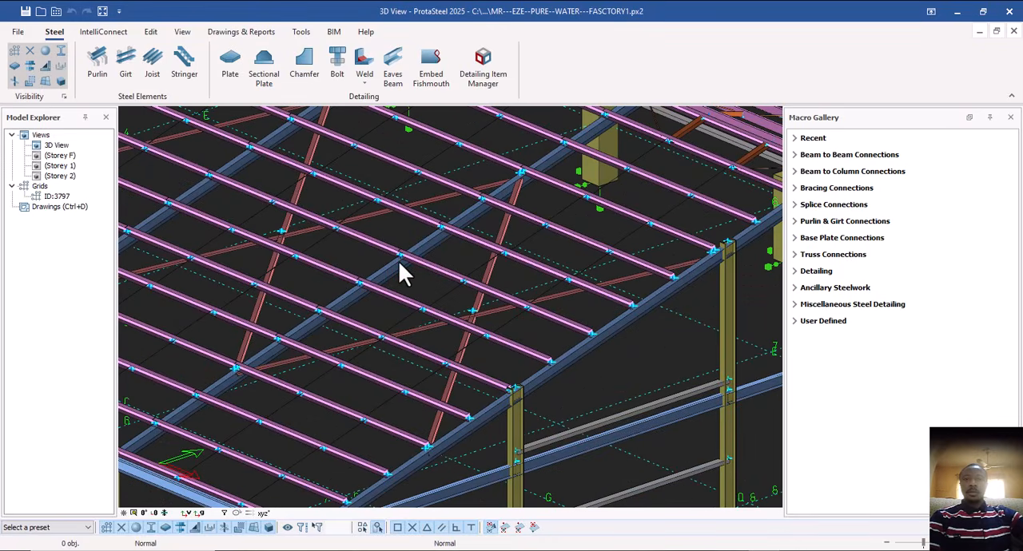
# Review the available Beam to Beam connection macros and examine the members at the gable end.
pyautogui.click(796, 156)
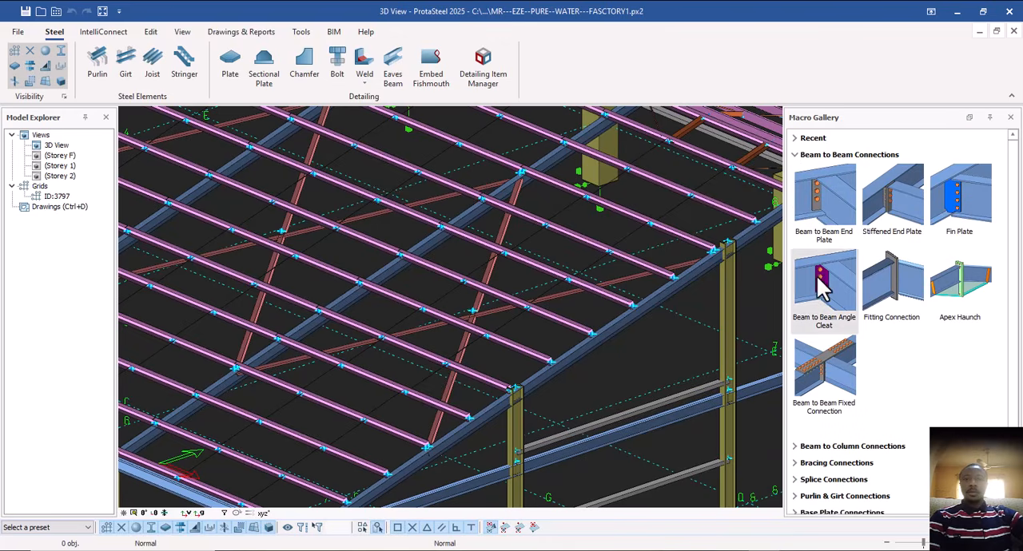
pyautogui.click(797, 156)
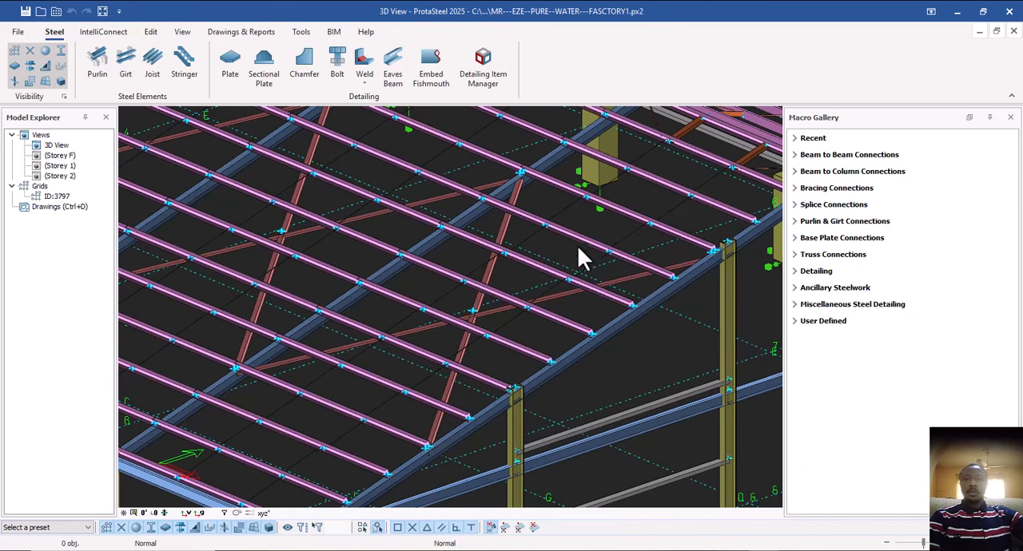
pyautogui.scroll(-5, 575, 249)
pyautogui.scroll(5, 527, 323)
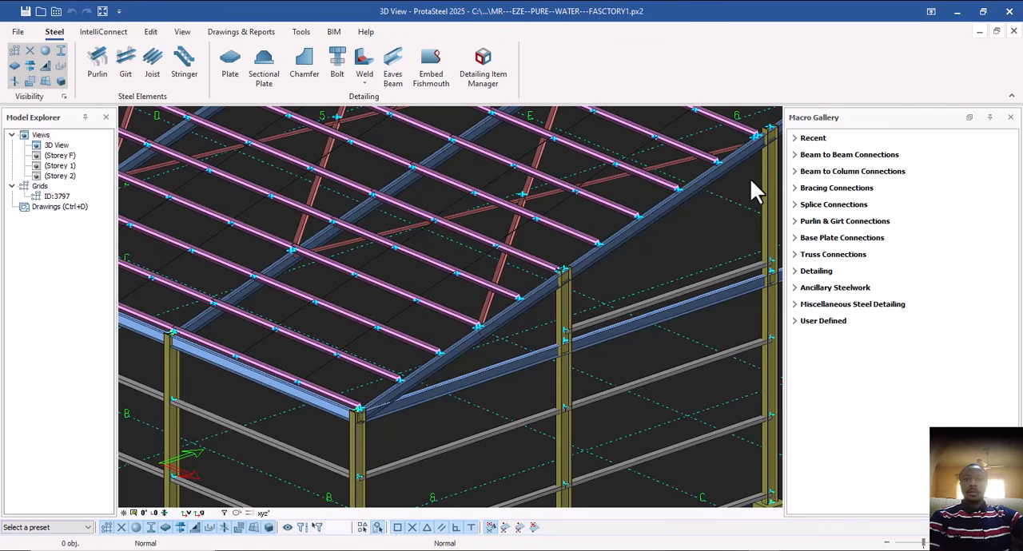
pyautogui.scroll(-1, 447, 311)
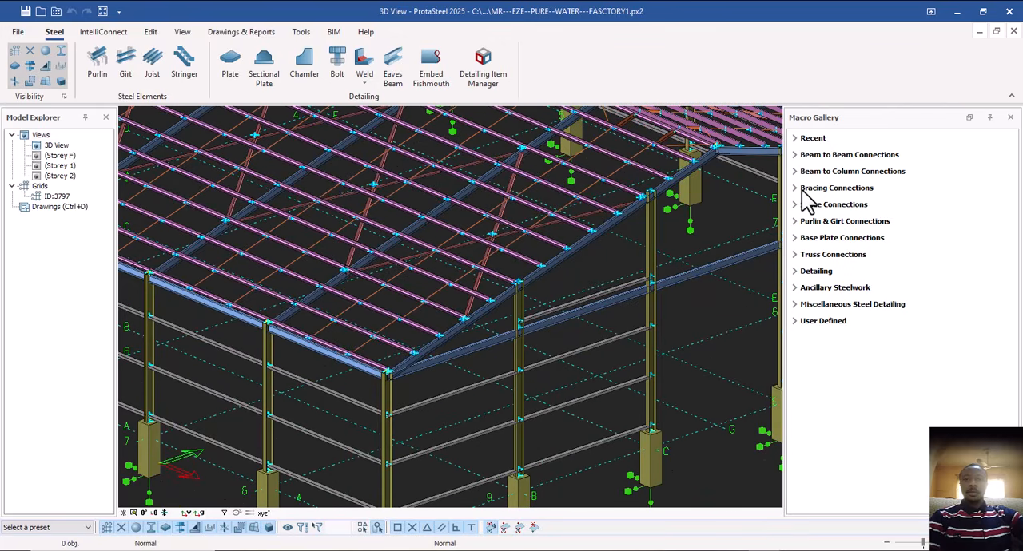
pyautogui.moveTo(575, 280); pyautogui.dragTo(557, 319, button='middle')
pyautogui.scroll(-3, 561, 265)
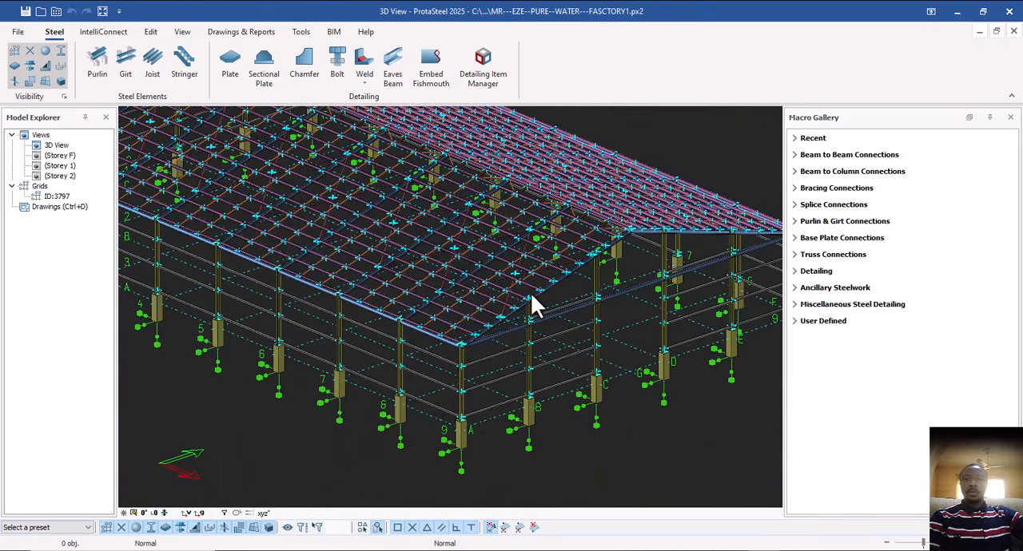
# Select the node where two roof braces cross and examine the surrounding bracing from above.
pyautogui.scroll(5, 509, 291)
pyautogui.moveTo(508, 291); pyautogui.dragTo(545, 293, button='middle')
pyautogui.moveTo(419, 176); pyautogui.dragTo(420, 294, button='middle')
pyautogui.scroll(3, 417, 293)
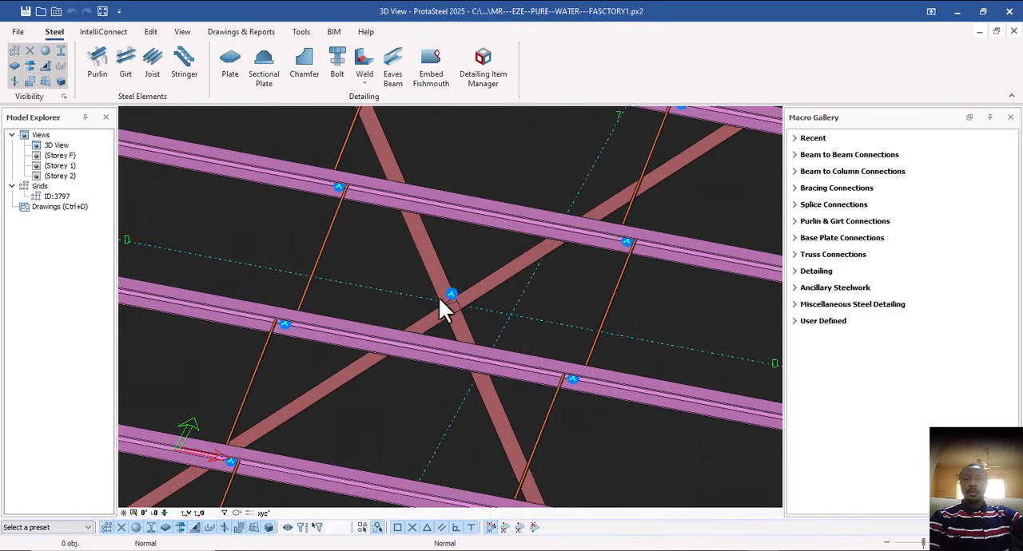
pyautogui.click(452, 294)
pyautogui.keyDown('shift'); pyautogui.moveTo(523, 298); pyautogui.dragTo(489, 284, button='middle'); pyautogui.keyUp('shift')
pyautogui.scroll(-4, 479, 274)
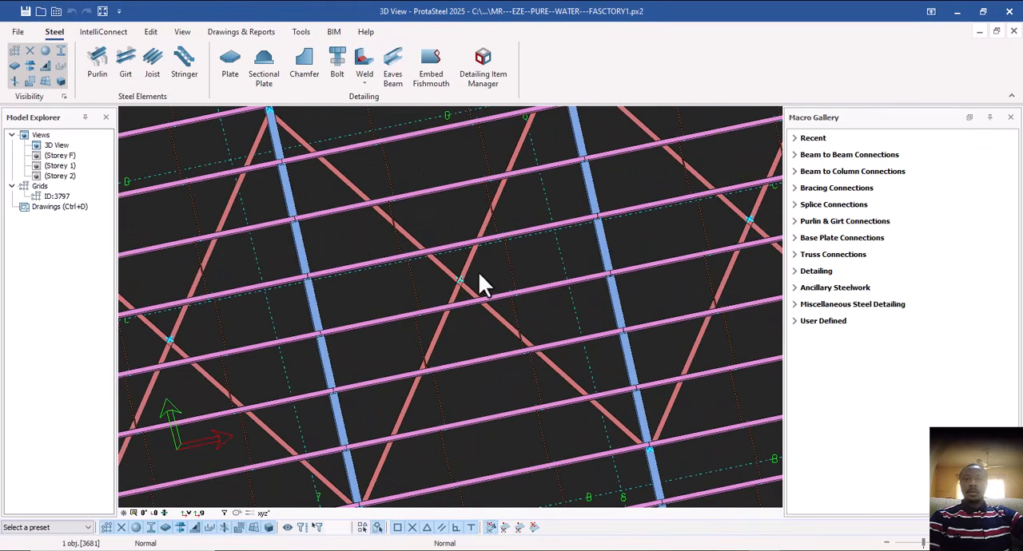
# Select one segment of the split roof brace, check where it ends, clear the selection and inspect the crossing closely.
pyautogui.click(500, 190)
pyautogui.click(406, 236)
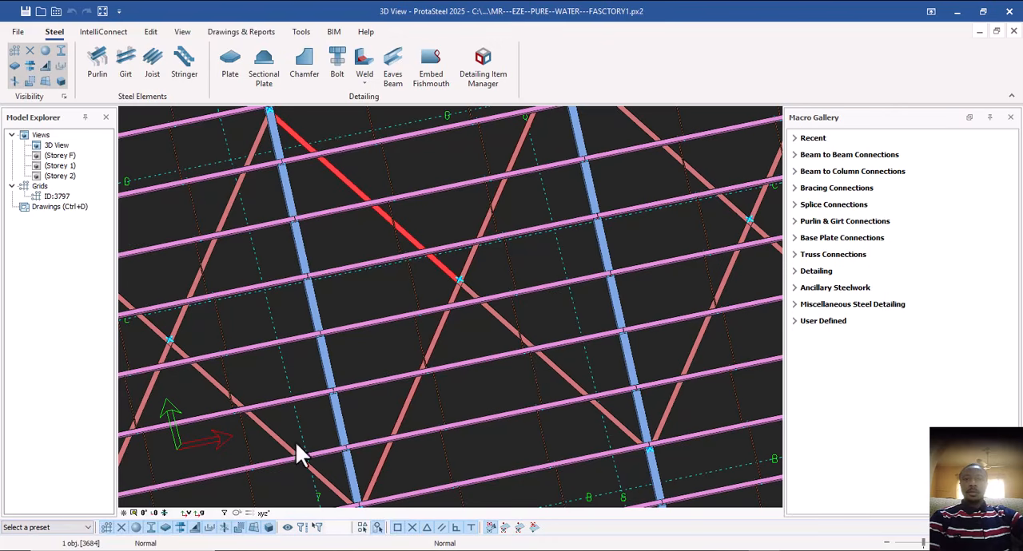
pyautogui.moveTo(350, 484); pyautogui.dragTo(337, 427, button='middle')
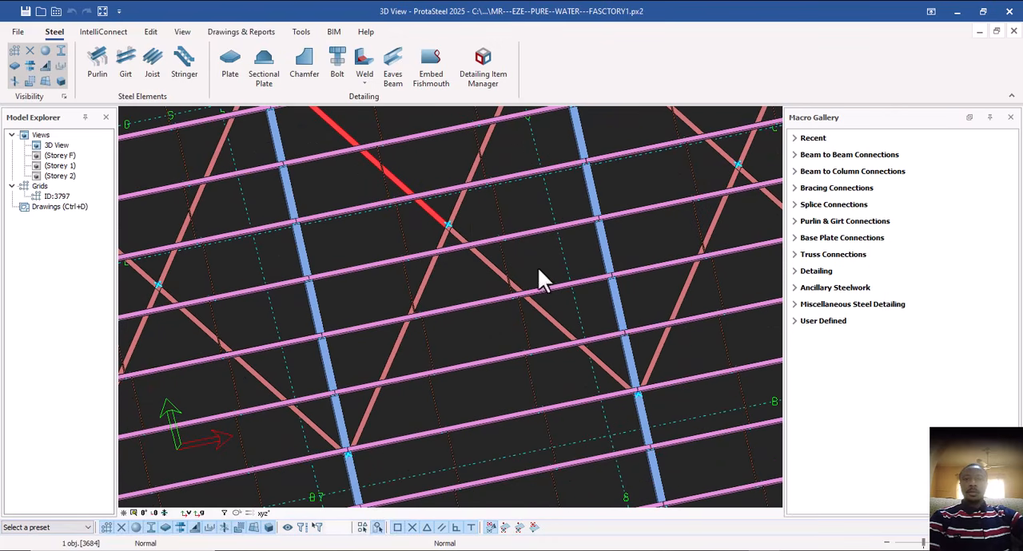
pyautogui.moveTo(540, 280); pyautogui.dragTo(511, 342, button='middle')
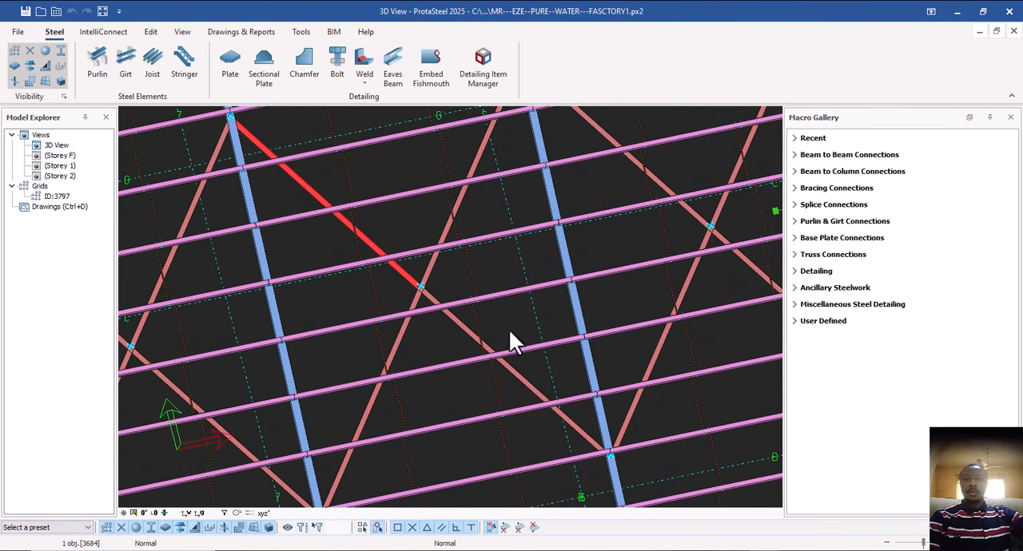
pyautogui.click(484, 270)
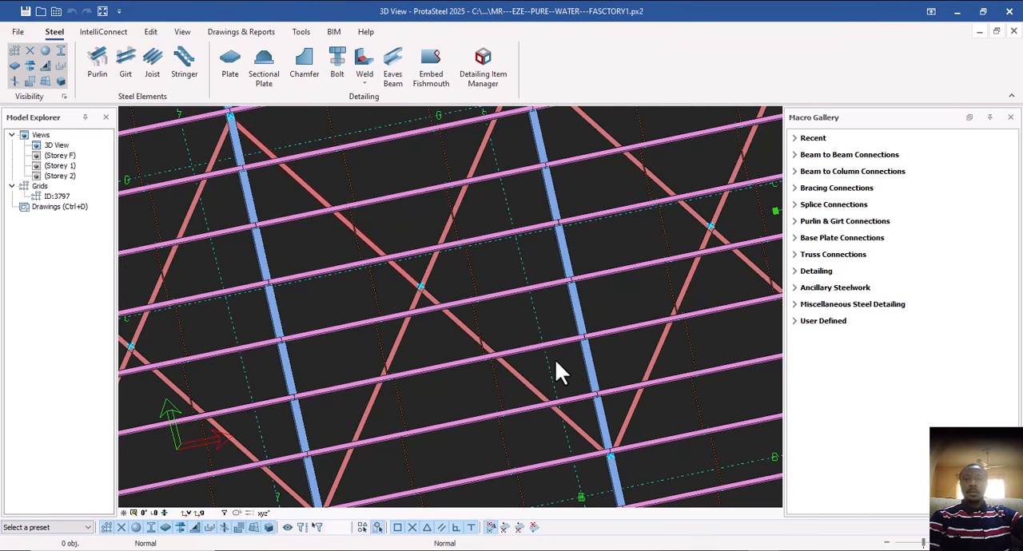
pyautogui.keyDown('shift'); pyautogui.moveTo(555, 359); pyautogui.dragTo(492, 331, button='middle'); pyautogui.keyUp('shift')
pyautogui.scroll(5, 421, 280)
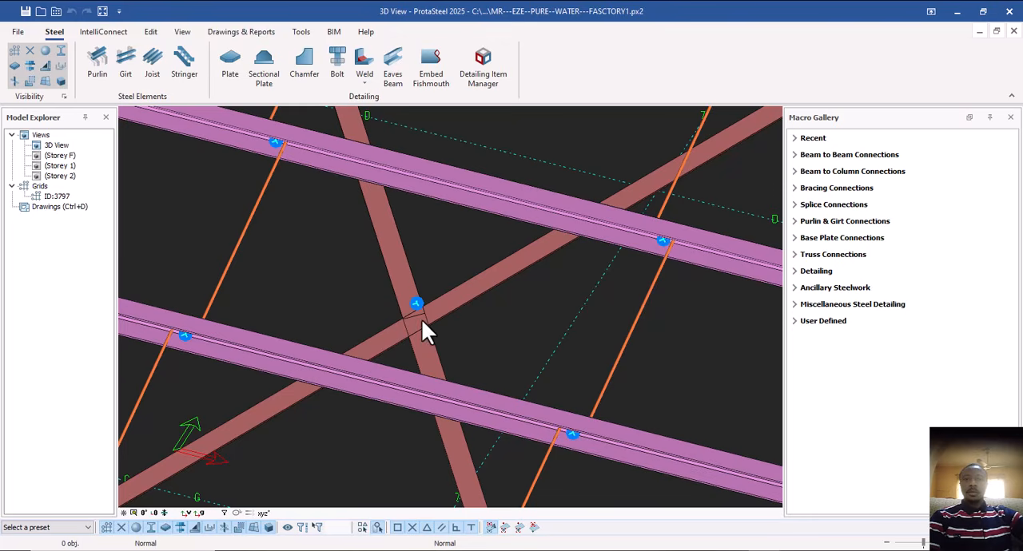
# Select the continuous roof brace and one segment of the split brace at their crossing, and clear the selection.
pyautogui.click(469, 295)
pyautogui.keyDown('shift'); pyautogui.moveTo(431, 313); pyautogui.dragTo(420, 367, button='middle'); pyautogui.keyUp('shift')
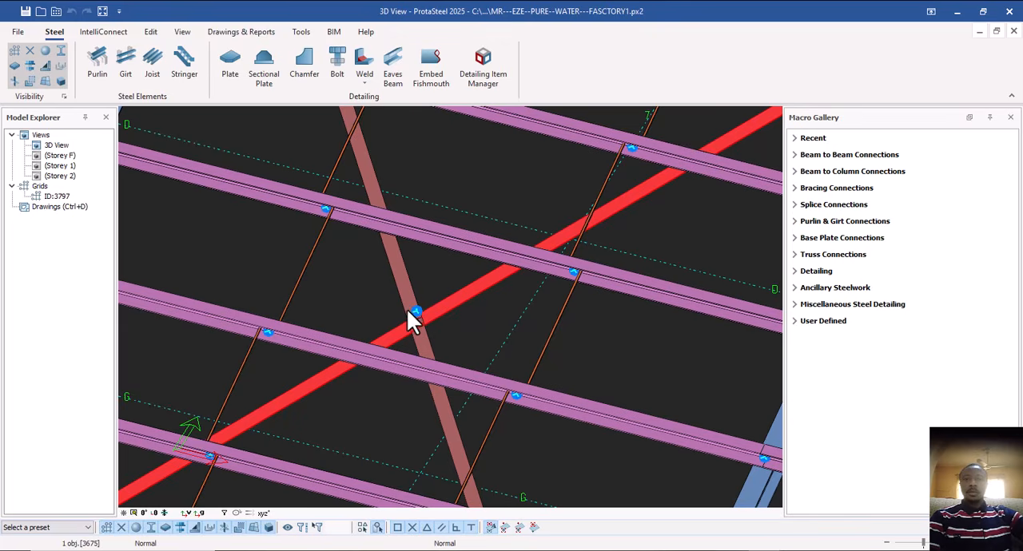
pyautogui.click(425, 354)
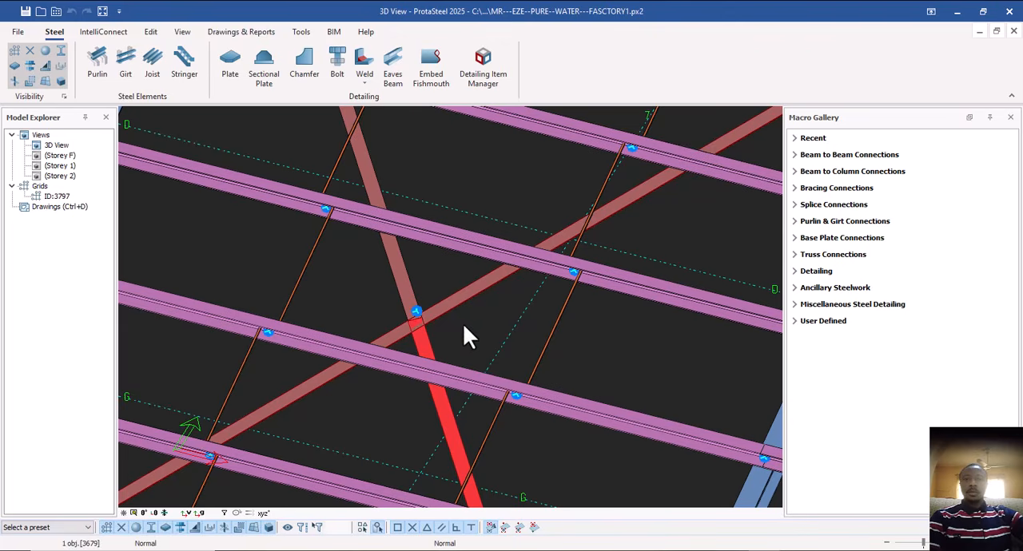
pyautogui.click(451, 328)
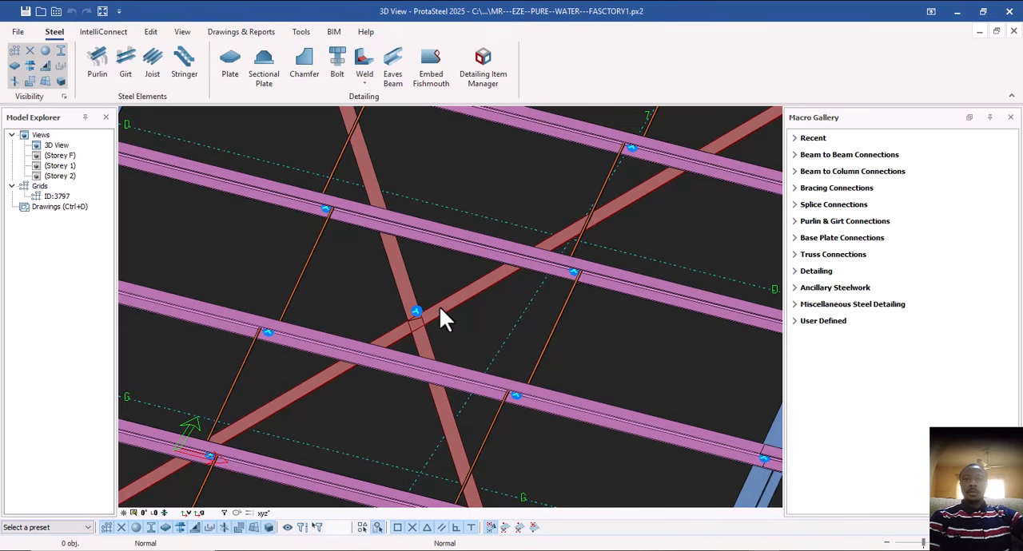
# Review the available Beam to Beam, Beam to Column, Bracing and Splice Connections macros.
pyautogui.click(796, 188)
pyautogui.click(794, 156)
pyautogui.click(794, 157)
pyautogui.click(794, 172)
pyautogui.click(795, 173)
pyautogui.click(795, 189)
pyautogui.click(795, 190)
pyautogui.click(795, 206)
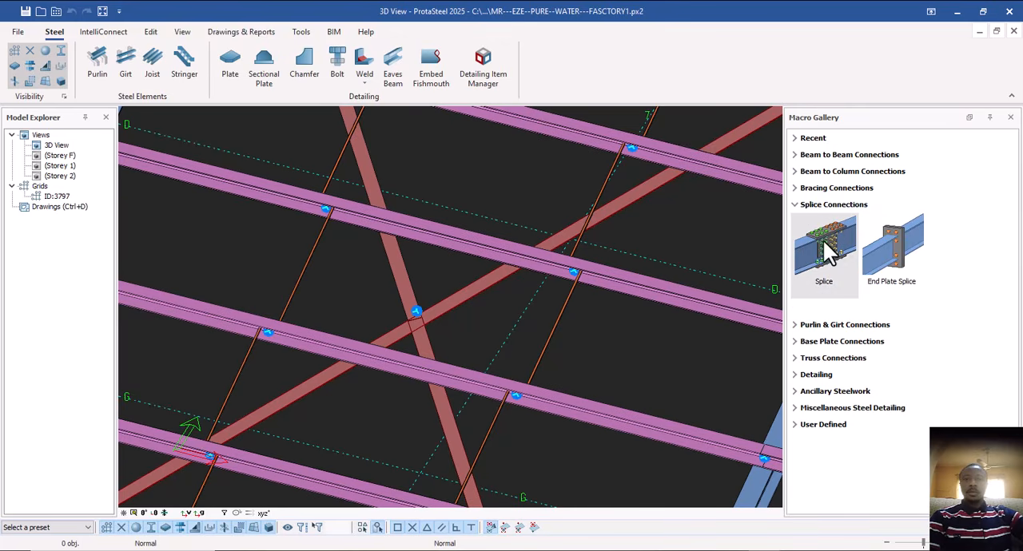
pyautogui.moveTo(840, 251)
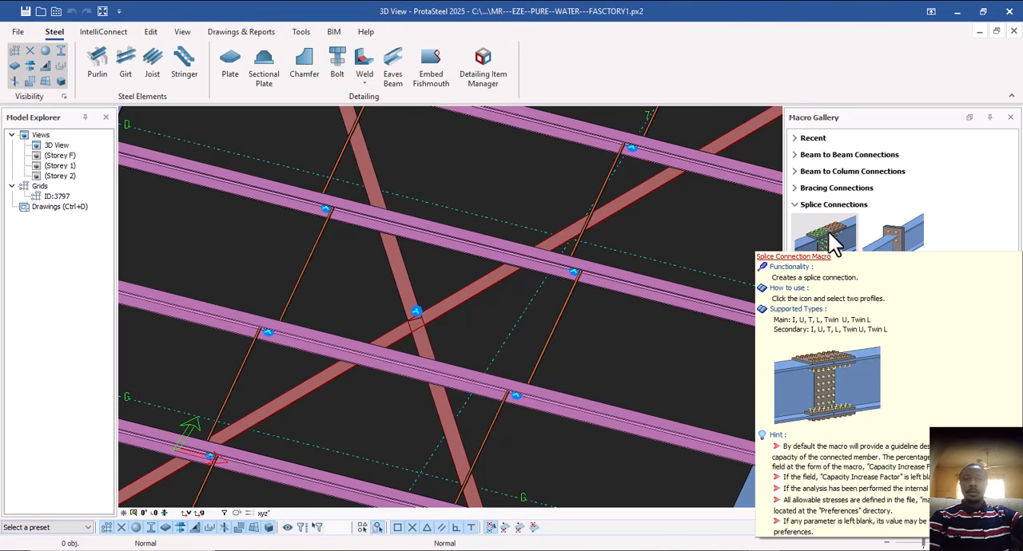
pyautogui.click(795, 205)
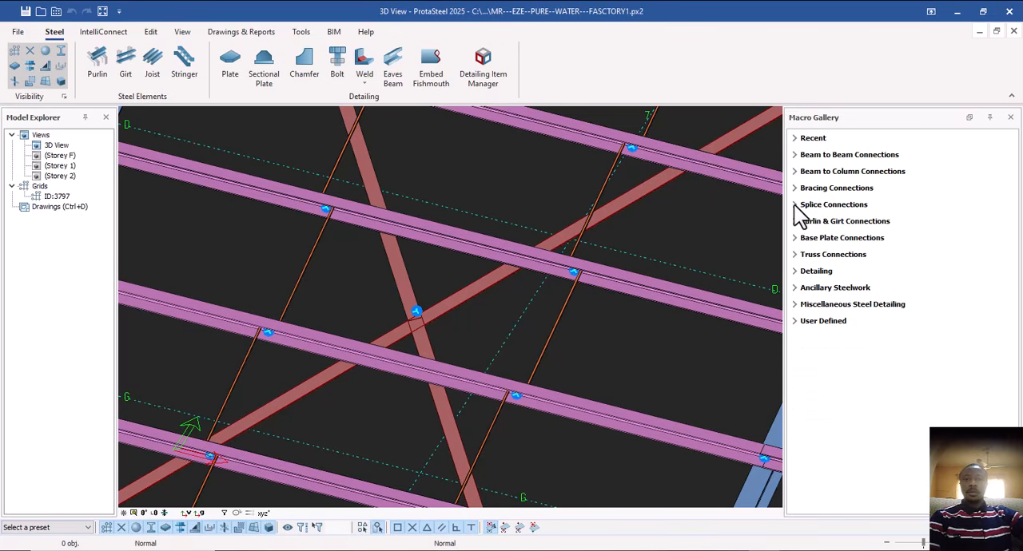
# Review the Purlin & Girt, Base Plate, Truss, Detailing and Ancillary Steelwork macro categories.
pyautogui.click(796, 222)
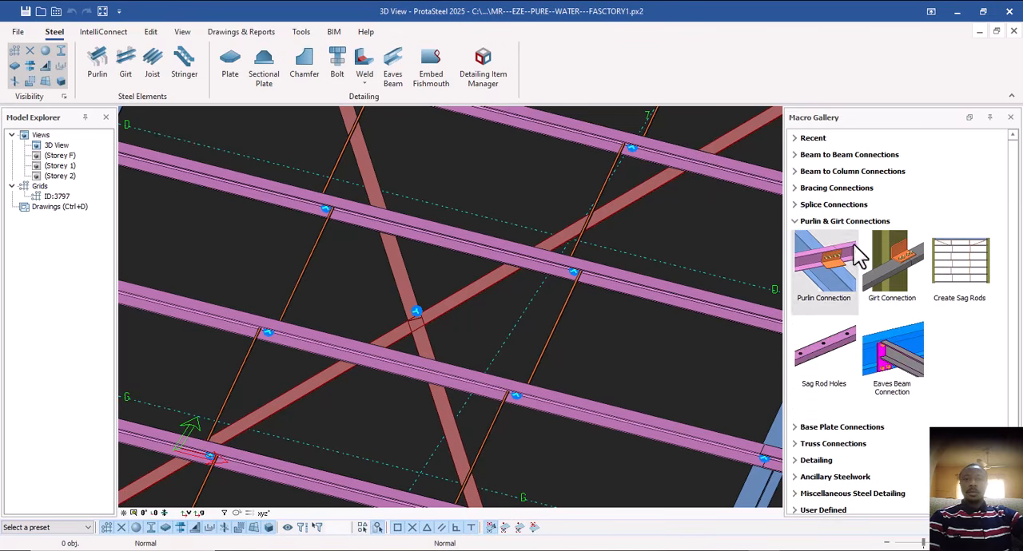
pyautogui.click(795, 222)
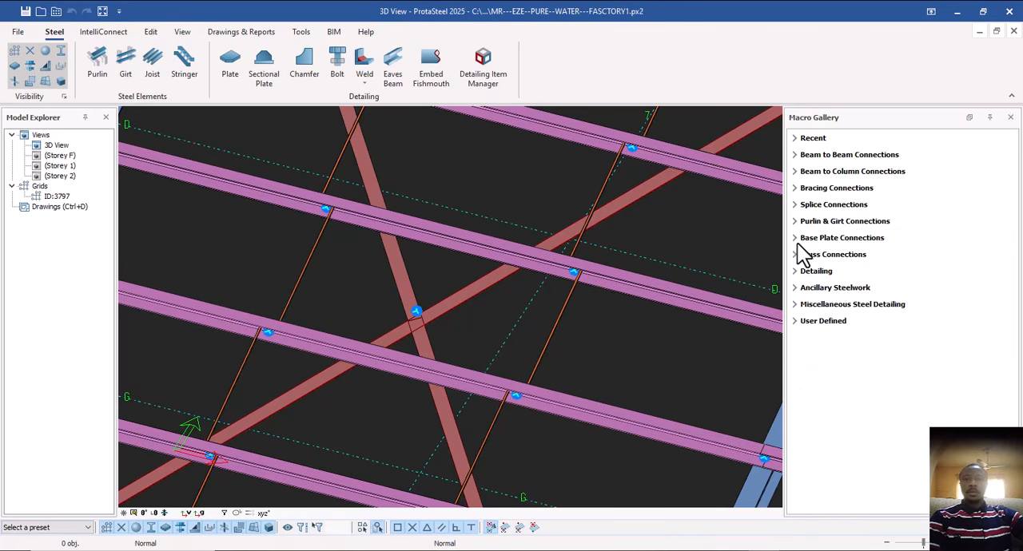
pyautogui.click(795, 237)
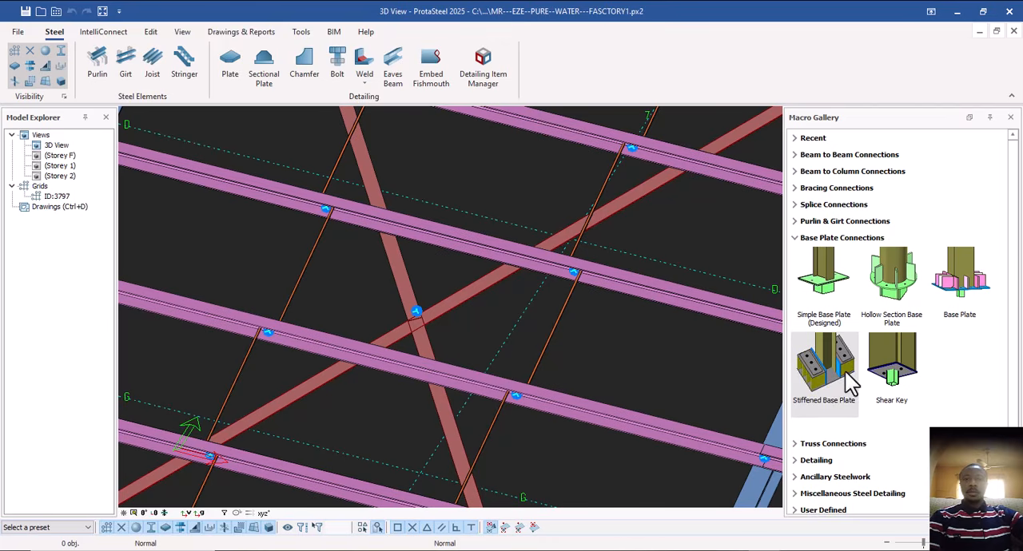
pyautogui.click(796, 239)
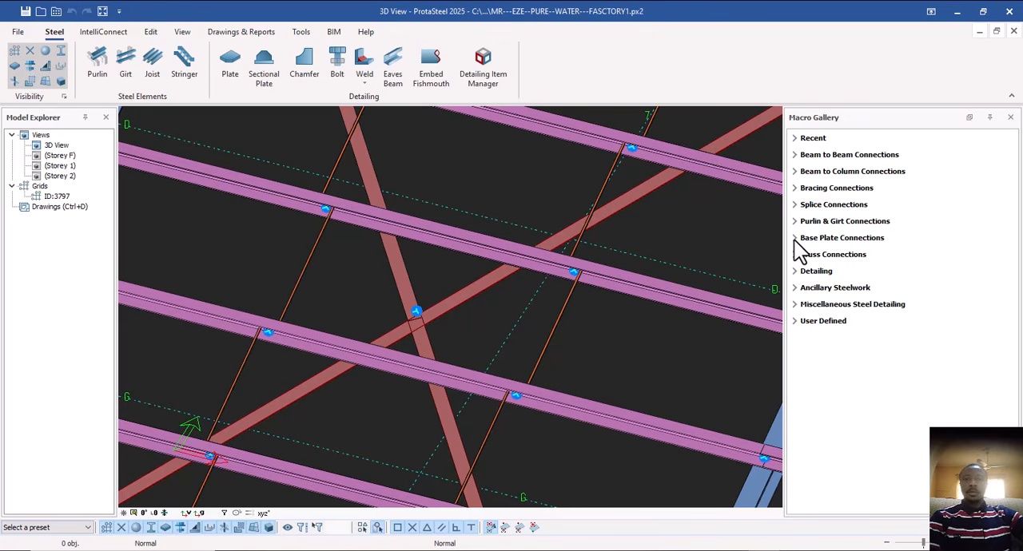
pyautogui.click(796, 254)
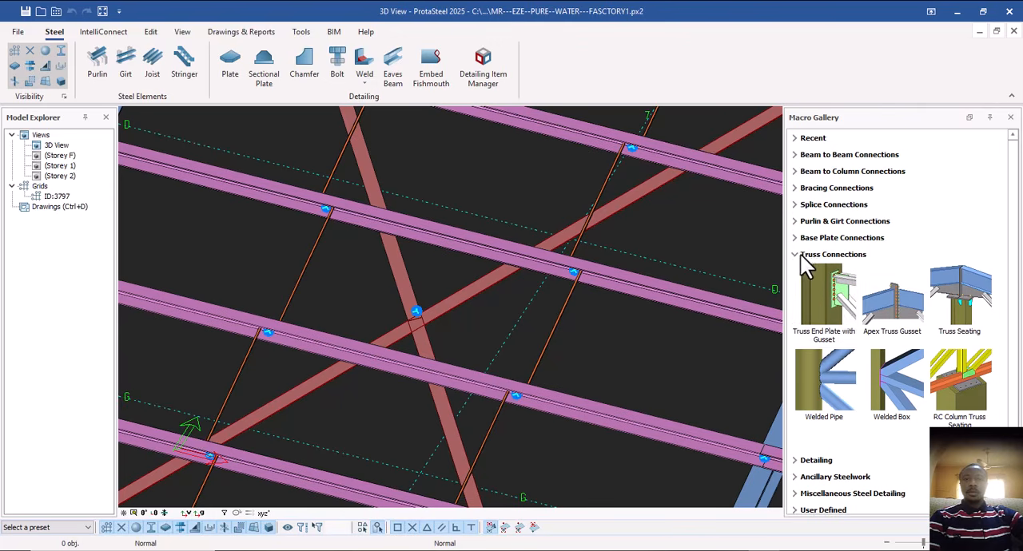
pyautogui.click(796, 255)
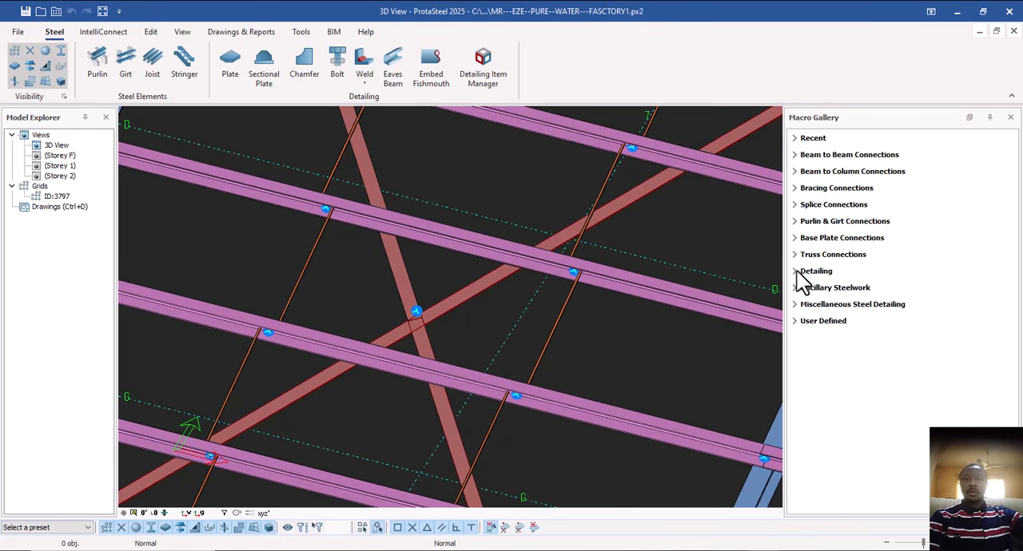
pyautogui.click(795, 272)
pyautogui.click(797, 273)
pyautogui.click(795, 288)
pyautogui.click(797, 289)
# Apply a Bolted Gusset Plate at the roof brace crossing, with the continuous brace as main profile and both split brace segments as secondary members.
pyautogui.scroll(-2, 432, 313)
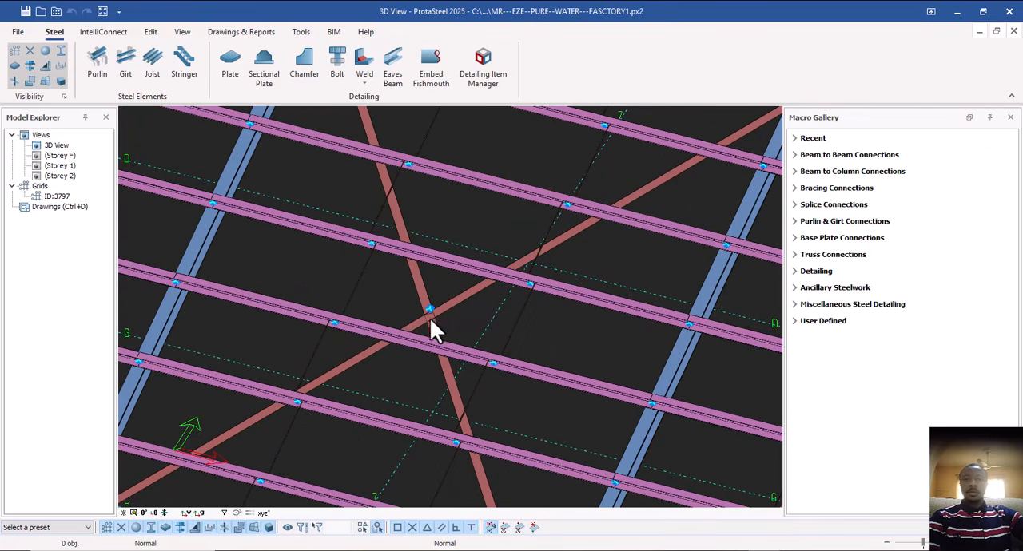
pyautogui.moveTo(417, 329); pyautogui.dragTo(445, 316, button='middle')
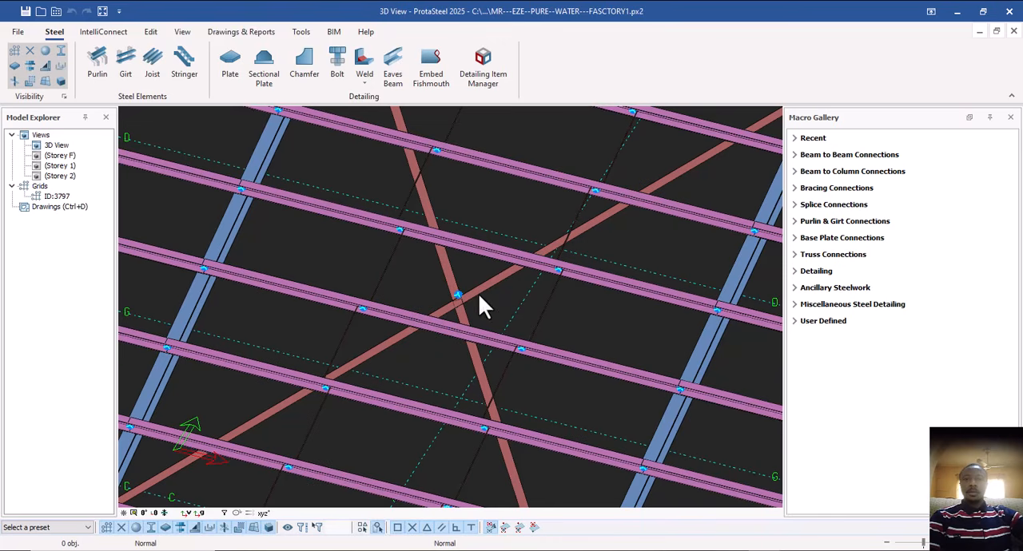
pyautogui.click(794, 191)
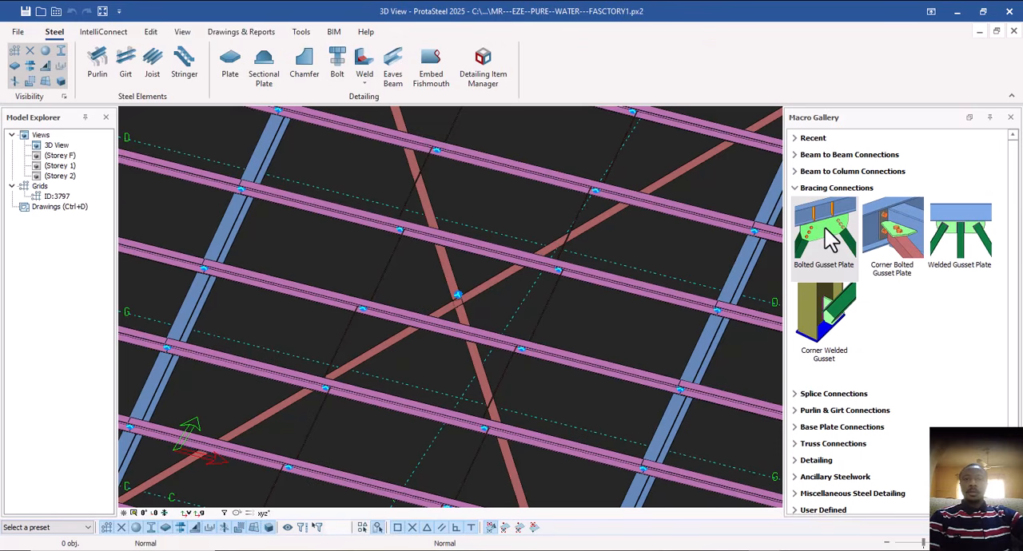
pyautogui.click(826, 234)
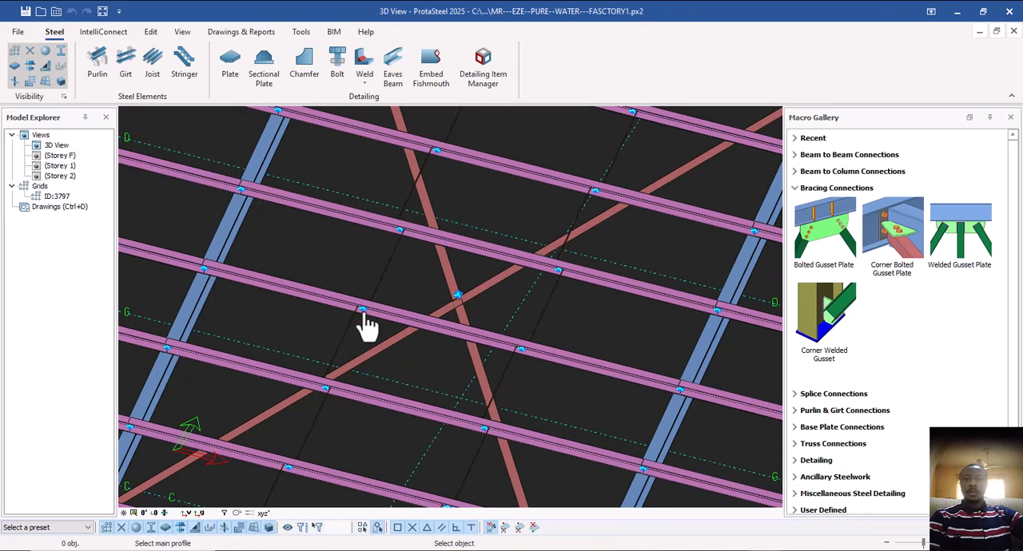
pyautogui.scroll(3, 456, 302)
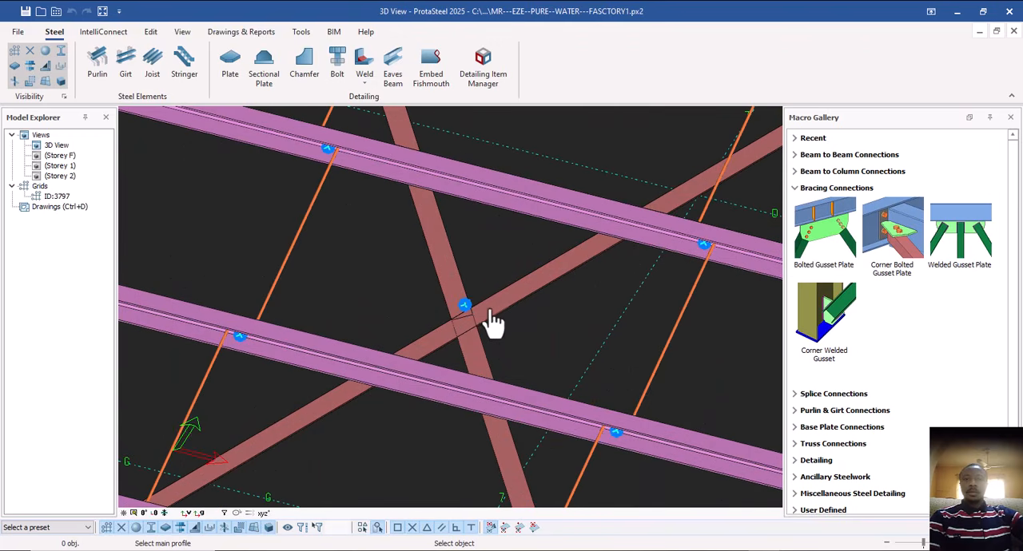
pyautogui.click(479, 331)
pyautogui.click(474, 349)
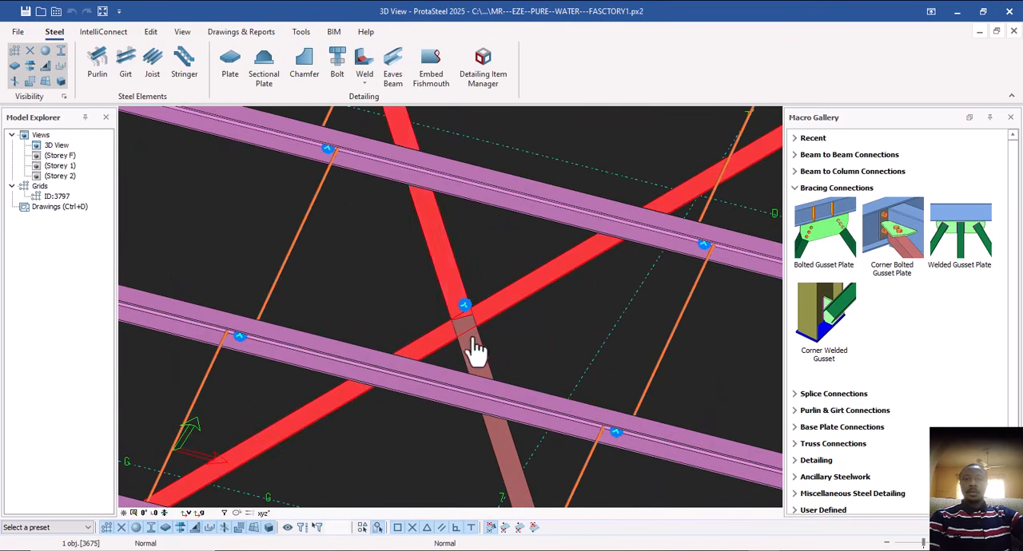
pyautogui.click(479, 350)
pyautogui.middleClick(484, 334)
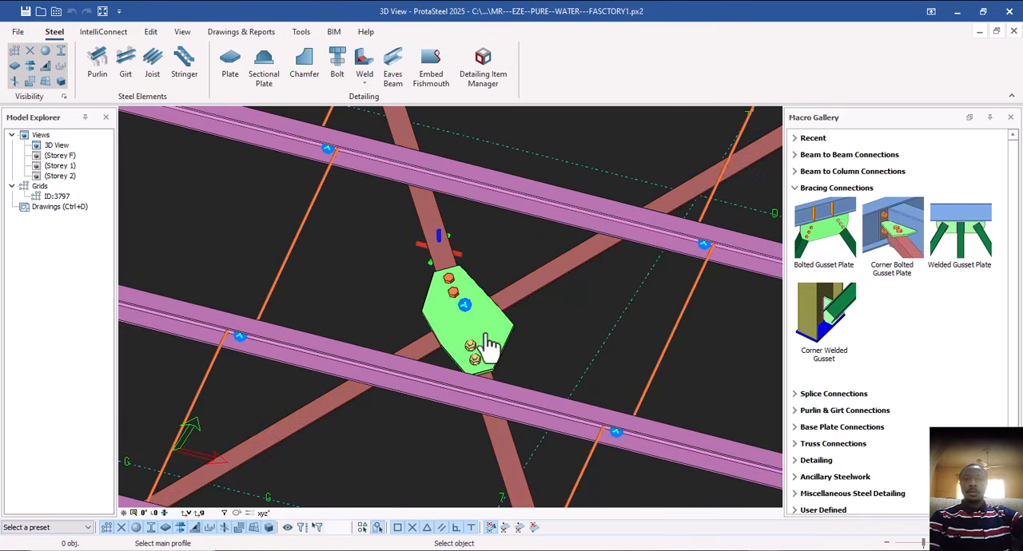
# Inspect the bolted gusset plate at the brace crossing from several angles and clear the selection.
pyautogui.scroll(-4, 484, 334)
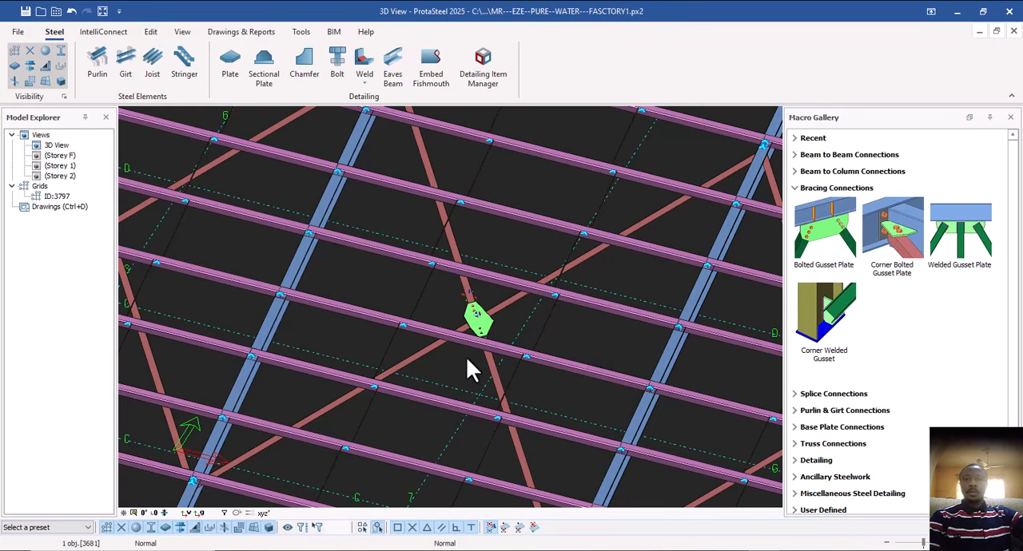
pyautogui.keyDown('shift'); pyautogui.moveTo(470, 358); pyautogui.dragTo(477, 314, button='middle'); pyautogui.keyUp('shift')
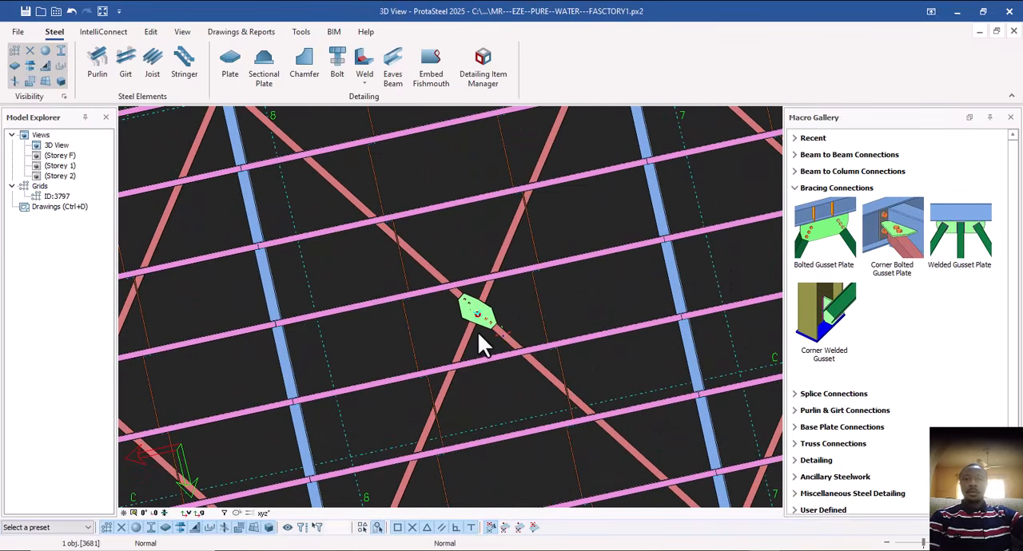
pyautogui.scroll(7, 481, 327)
pyautogui.keyDown('shift'); pyautogui.moveTo(499, 350); pyautogui.dragTo(436, 315, button='middle'); pyautogui.keyUp('shift')
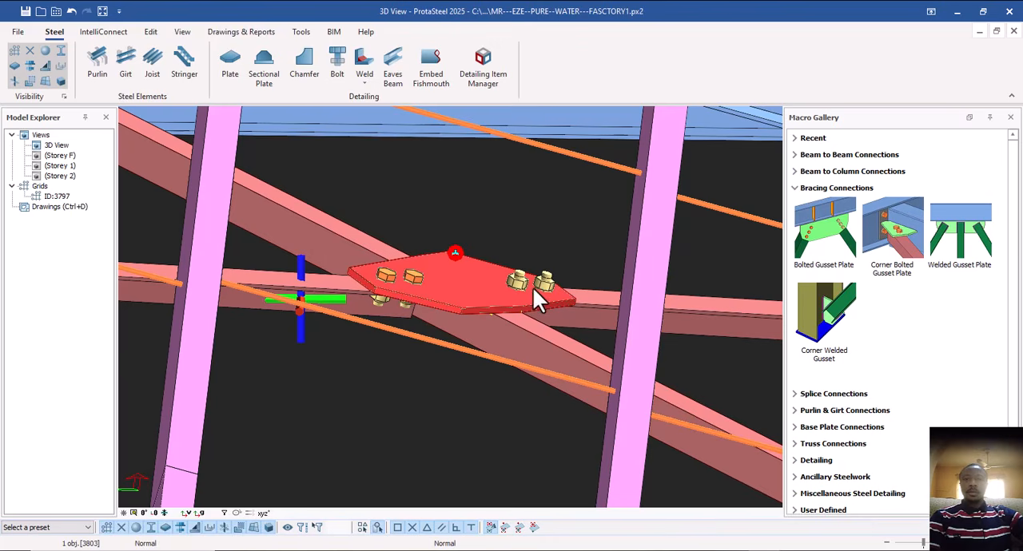
pyautogui.press('Escape')
# Connect the lower ends of both roof braces to the rafter near grid C with Bolted Gusset Plates, using the rafter as main profile.
pyautogui.scroll(-5, 473, 286)
pyautogui.moveTo(468, 300); pyautogui.dragTo(560, 352, button='middle')
pyautogui.scroll(-6, 482, 311)
pyautogui.moveTo(483, 313); pyautogui.dragTo(458, 393, button='middle')
pyautogui.scroll(5, 436, 395)
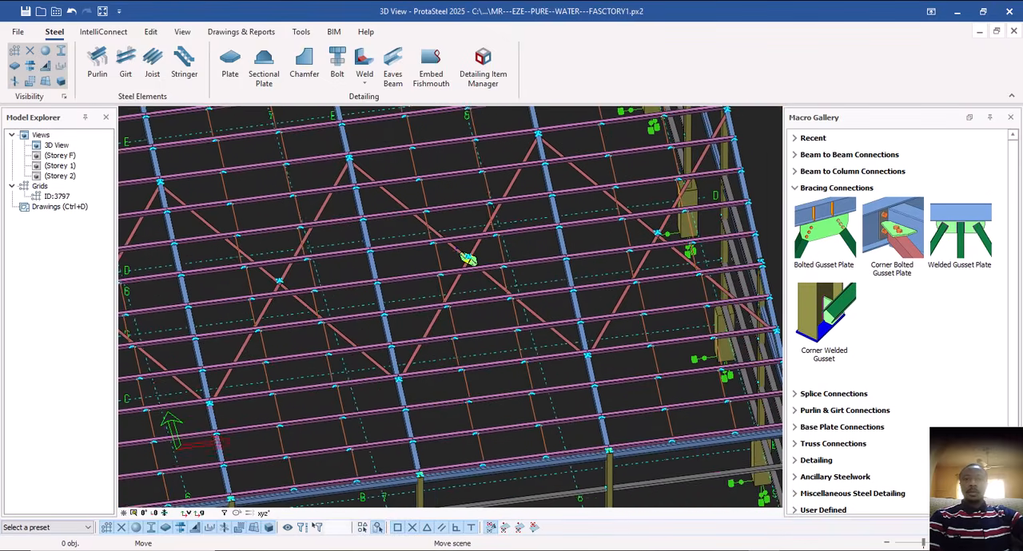
pyautogui.scroll(3, 413, 402)
pyautogui.scroll(2, 355, 336)
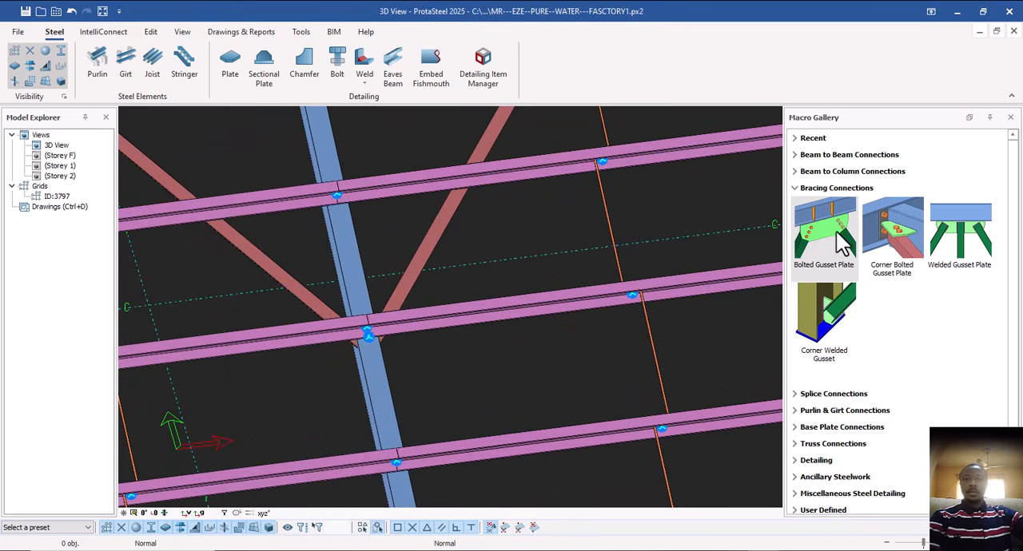
pyautogui.click(356, 298)
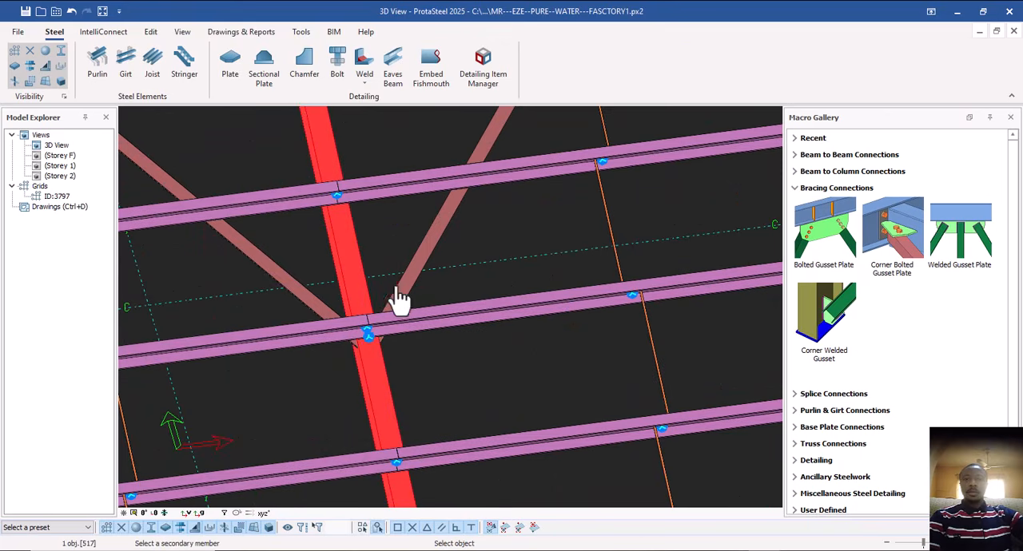
pyautogui.click(408, 302)
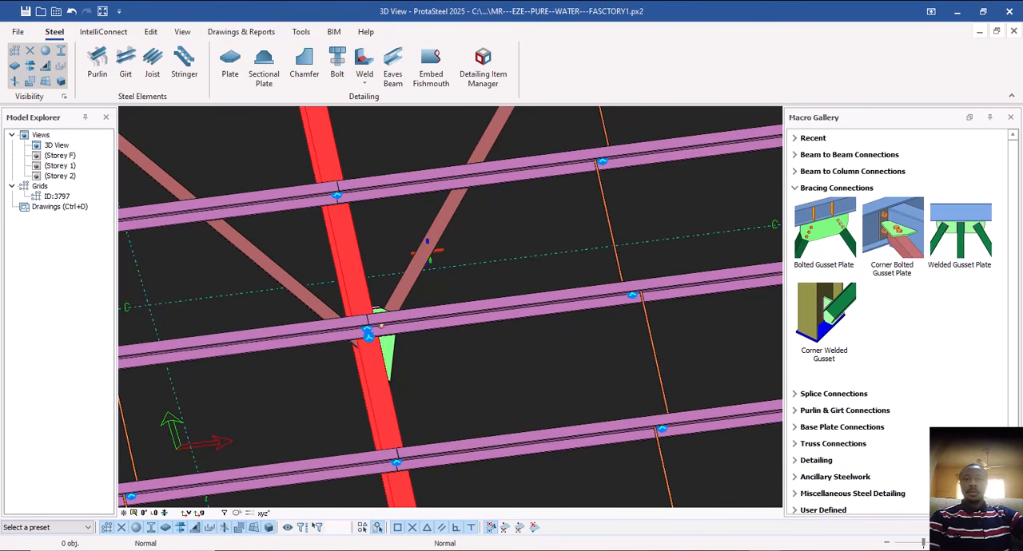
# Add Bolted Gusset Plates joining the two roof braces to the lower brace node of the neighbouring rafter.
pyautogui.scroll(-4, 413, 395)
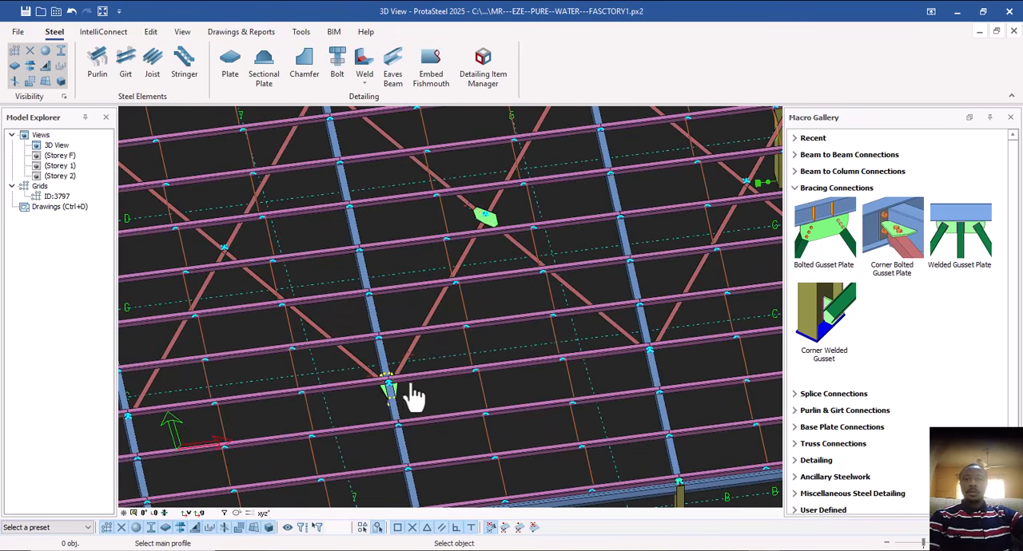
pyautogui.scroll(5, 583, 359)
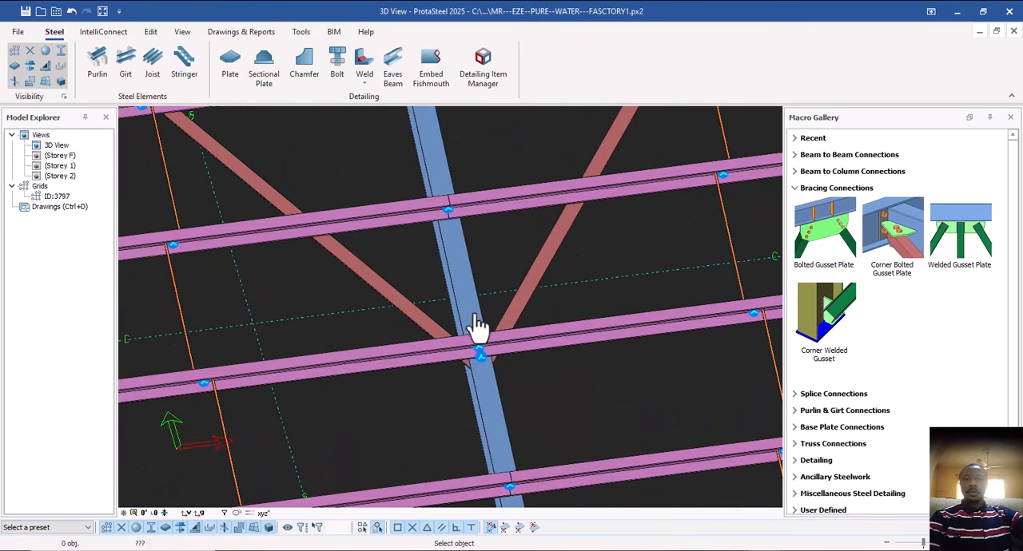
pyautogui.click(473, 331)
pyautogui.click(433, 323)
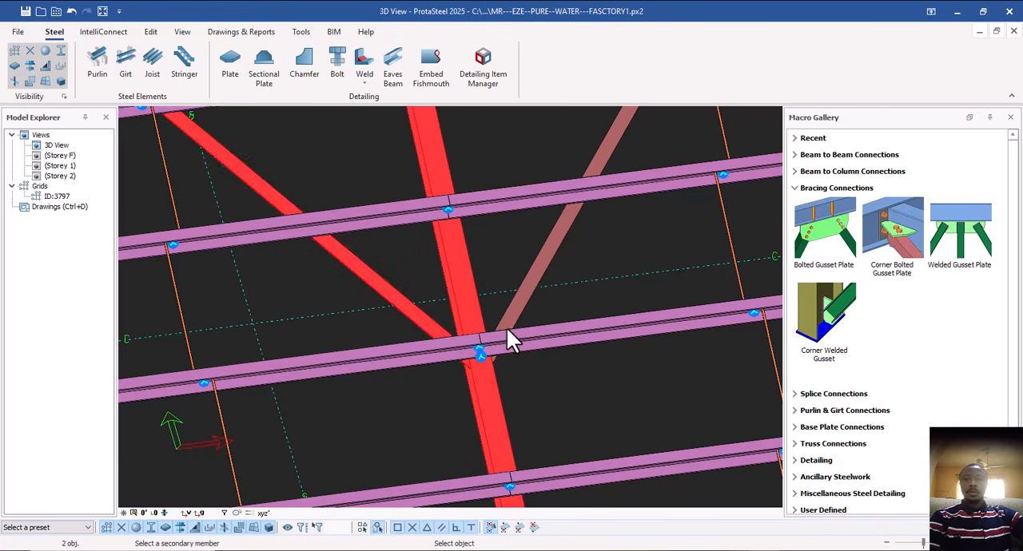
pyautogui.click(477, 326)
pyautogui.click(505, 324)
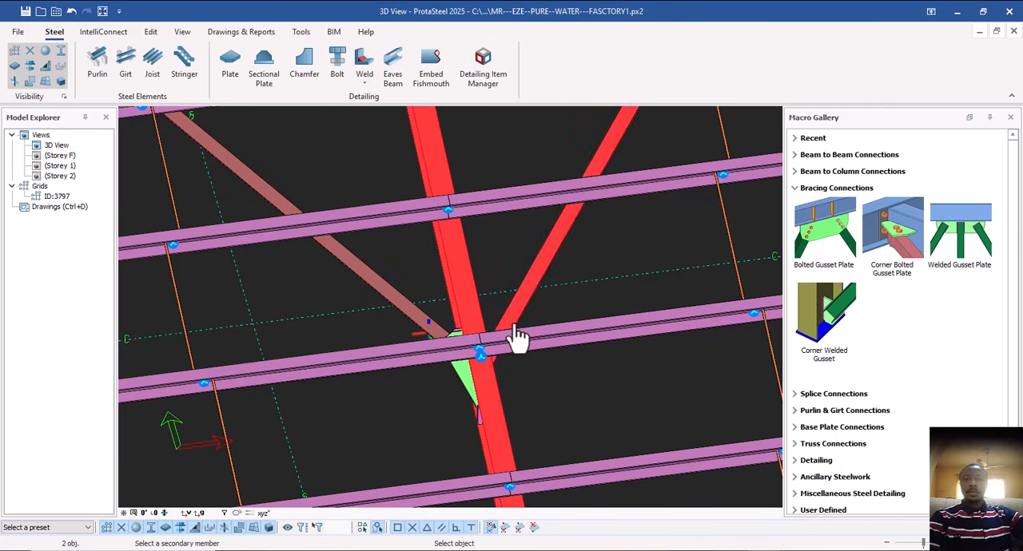
# Add Bolted Gusset Plates for the two roof braces meeting at the upper brace node of the same rafter.
pyautogui.scroll(-5, 455, 386)
pyautogui.moveTo(458, 309); pyautogui.dragTo(468, 416, button='middle')
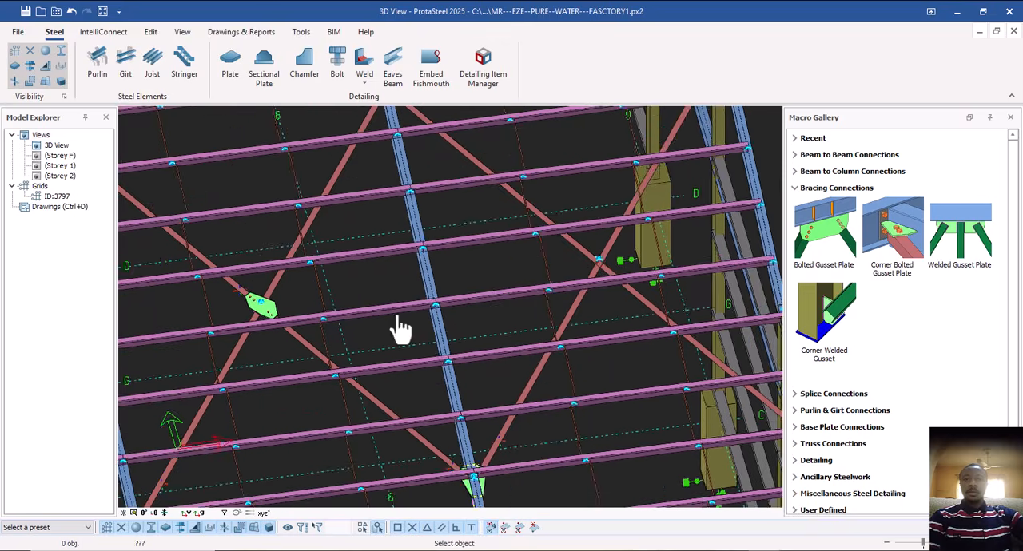
pyautogui.moveTo(397, 314); pyautogui.dragTo(444, 458, button='middle')
pyautogui.scroll(5, 450, 279)
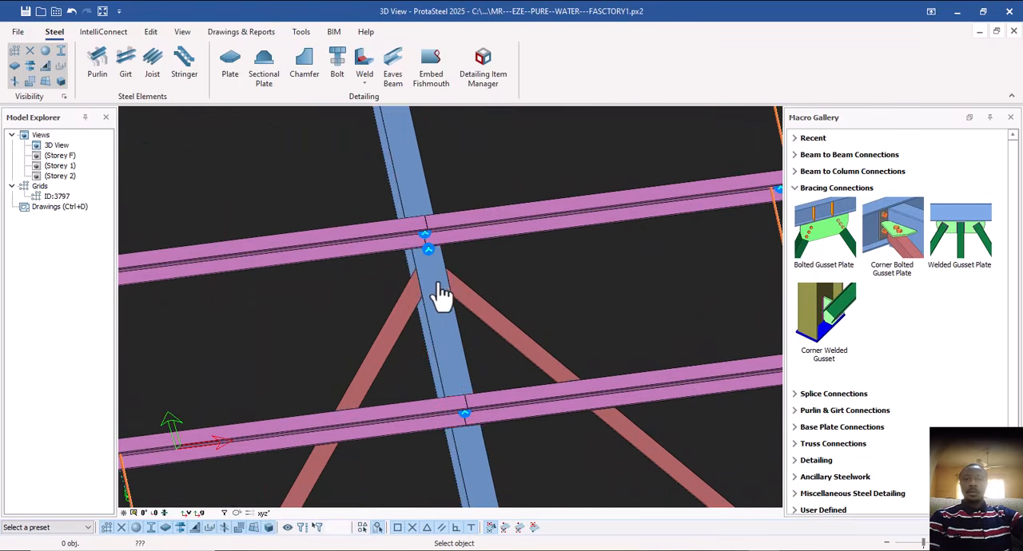
pyautogui.click(441, 283)
pyautogui.click(406, 328)
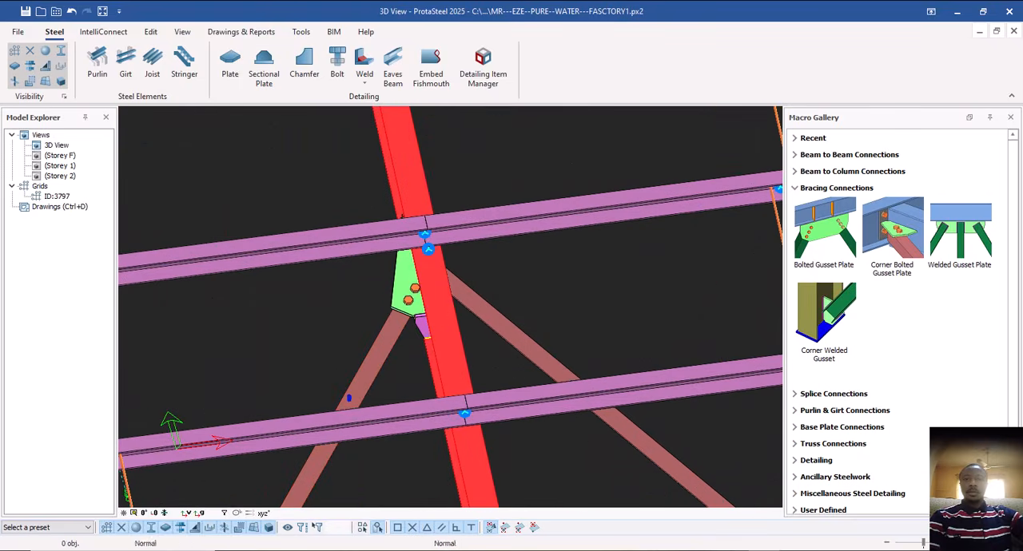
pyautogui.press('Escape')
# Connect the right-hand roof brace to the adjacent rafter's upper brace node with a Bolted Gusset Plate.
pyautogui.scroll(-5, 459, 318)
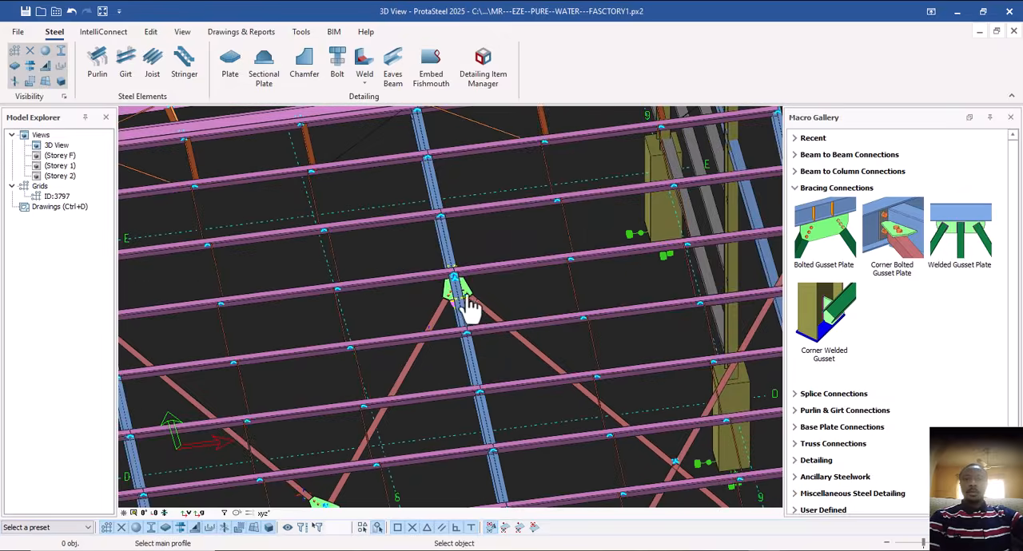
pyautogui.moveTo(417, 323); pyautogui.dragTo(498, 269, button='middle')
pyautogui.scroll(4, 275, 300)
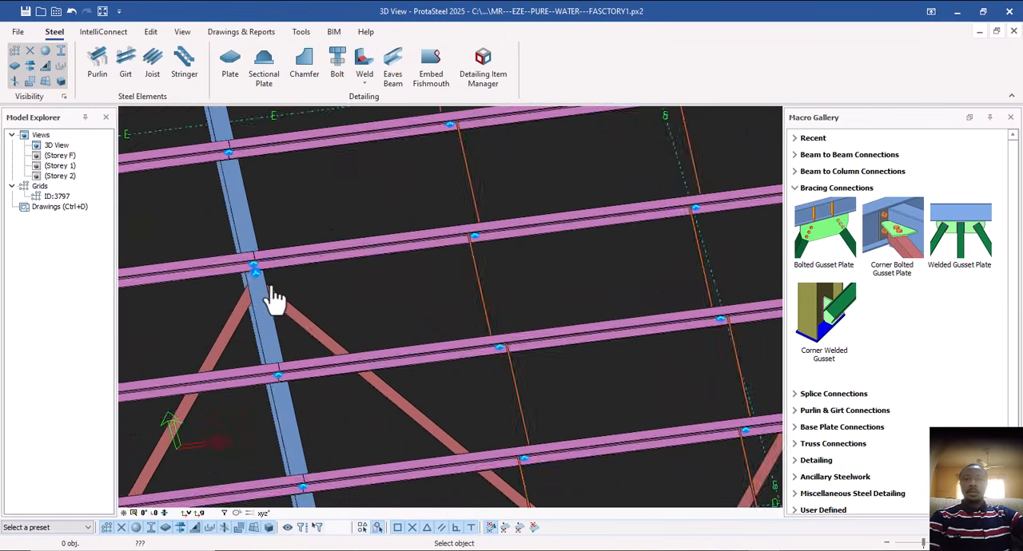
pyautogui.click(264, 308)
pyautogui.click(318, 323)
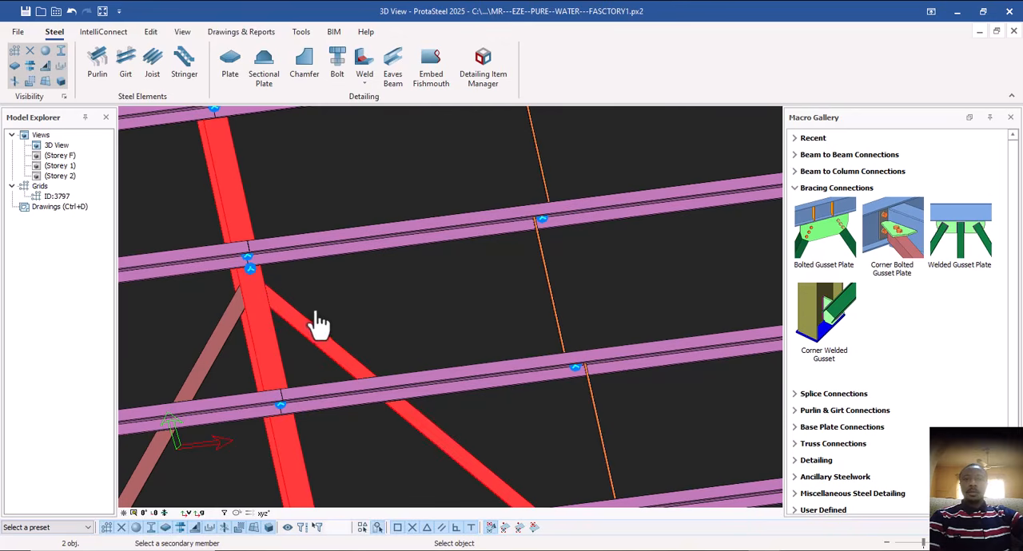
# Connect the left-hand roof brace to the same rafter's upper brace node with a Bolted Gusset Plate, using the rafter as main profile.
pyautogui.click(256, 323)
pyautogui.click(233, 338)
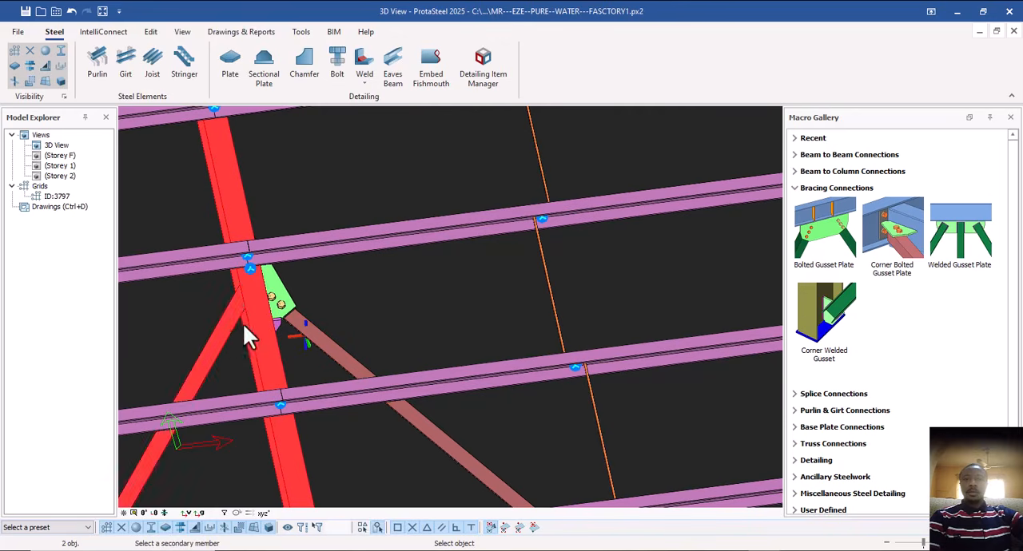
pyautogui.scroll(-8, 247, 335)
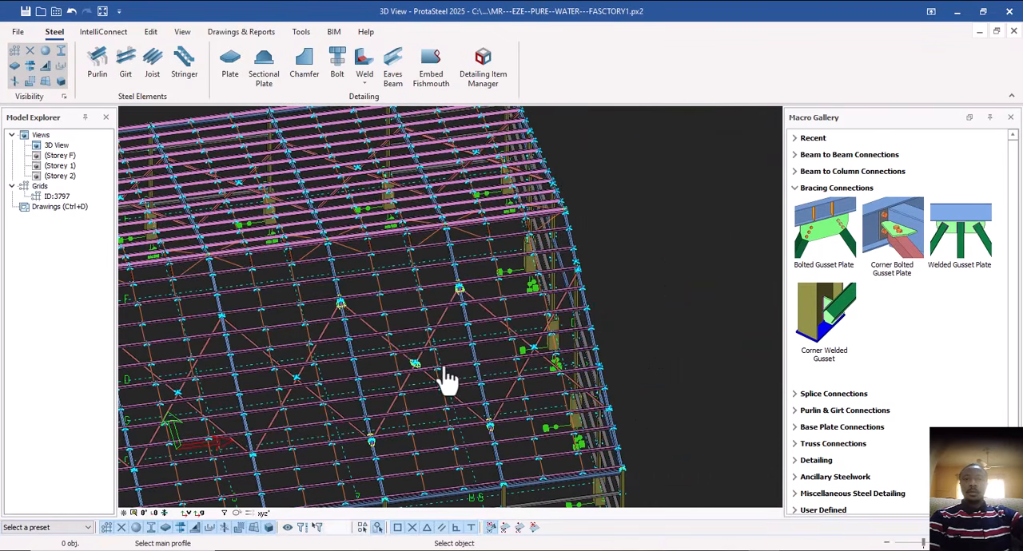
pyautogui.press('Escape')
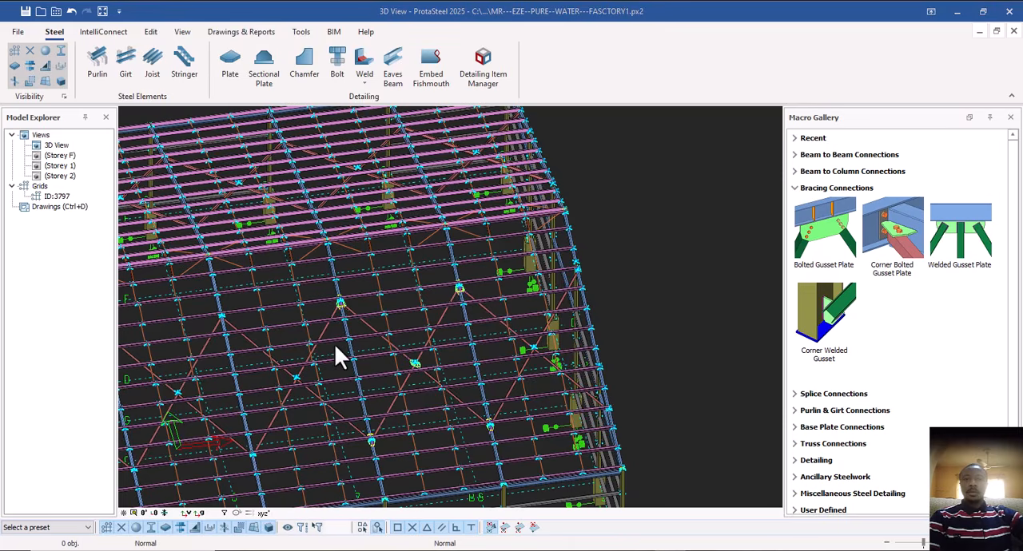
# Examine the gusseted roof bracing and the eaves corner where the gable-end rafter meets the corner column.
pyautogui.scroll(3, 336, 346)
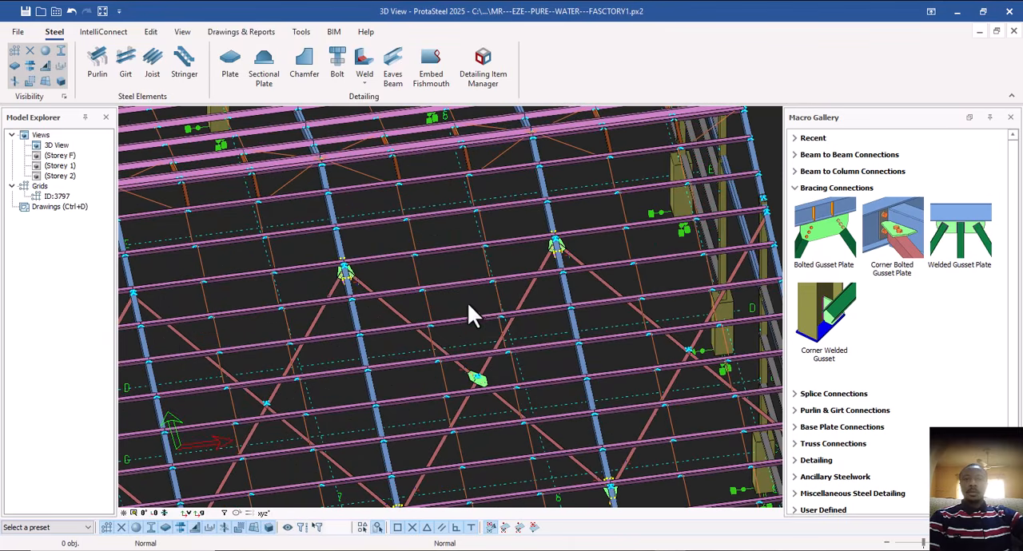
pyautogui.scroll(-3, 390, 352)
pyautogui.moveTo(436, 364); pyautogui.dragTo(398, 390, button='middle')
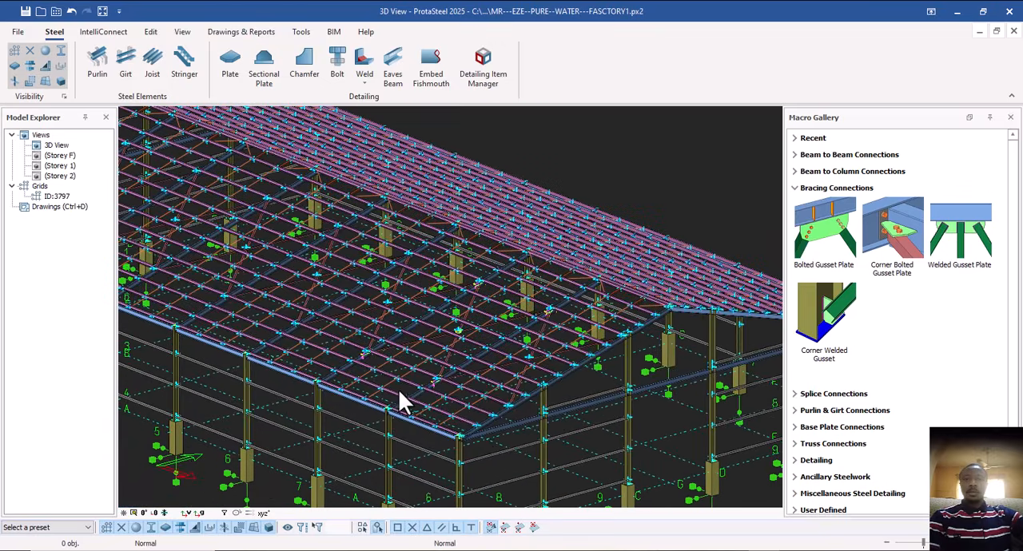
pyautogui.scroll(3, 336, 390)
pyautogui.scroll(3, 336, 390)
pyautogui.moveTo(479, 447); pyautogui.dragTo(409, 362, button='middle')
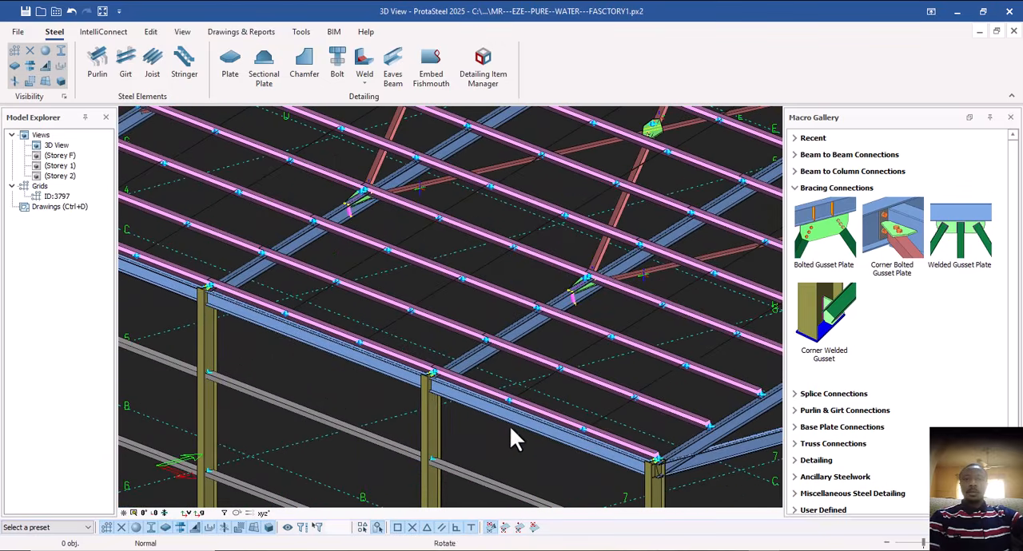
pyautogui.keyDown('shift'); pyautogui.moveTo(508, 429); pyautogui.dragTo(449, 413, button='middle'); pyautogui.keyUp('shift')
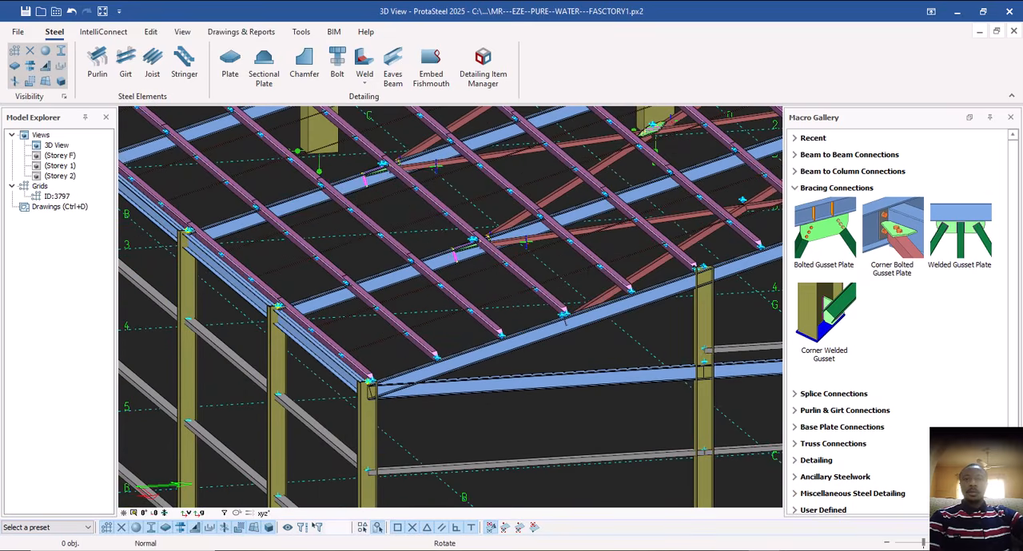
pyautogui.click(389, 402)
pyautogui.click(424, 375)
pyautogui.keyDown('shift'); pyautogui.moveTo(421, 378); pyautogui.dragTo(431, 432, button='middle'); pyautogui.keyUp('shift')
pyautogui.click(424, 401)
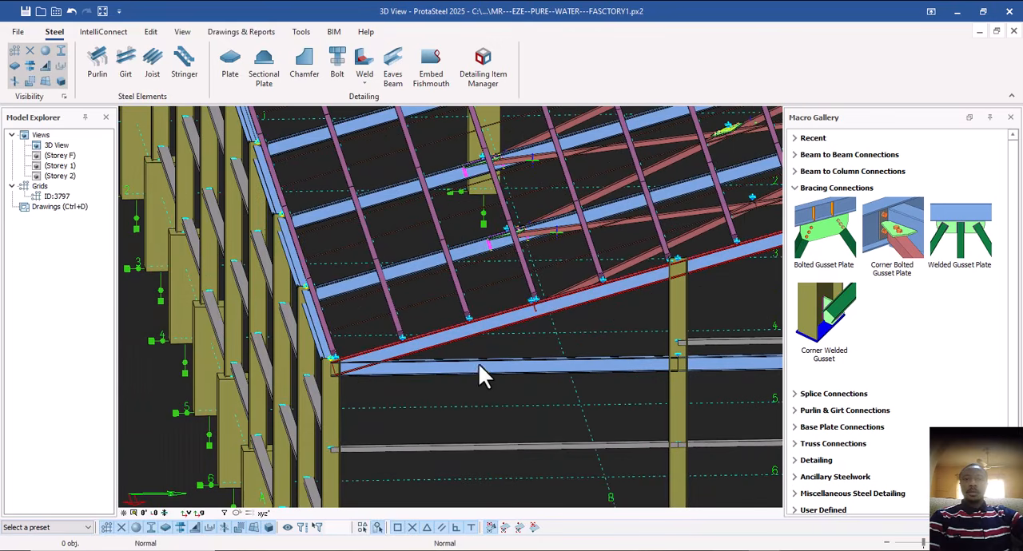
# Connect the gable-end rafter to the eaves corner column with a Haunch beam-to-column connection.
pyautogui.click(794, 189)
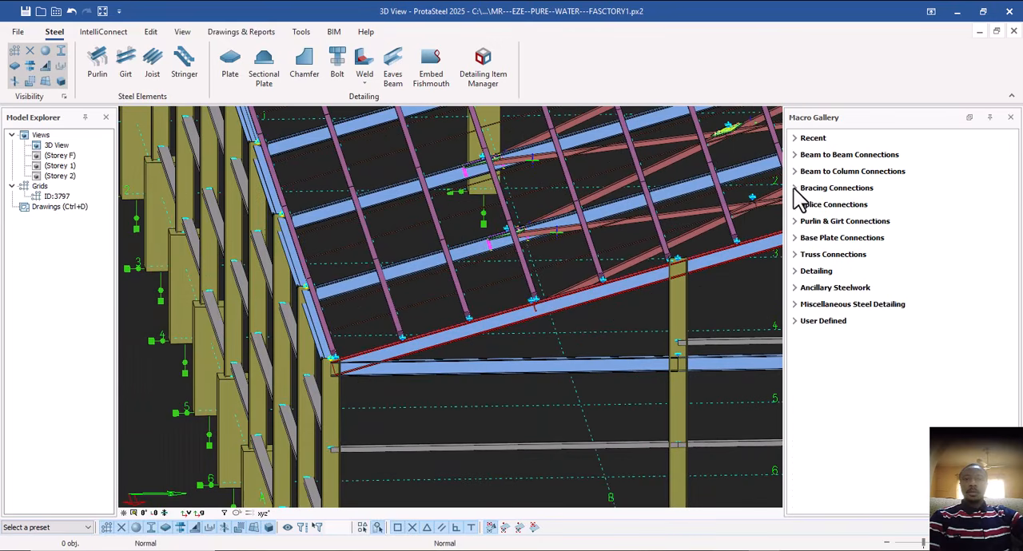
pyautogui.click(794, 172)
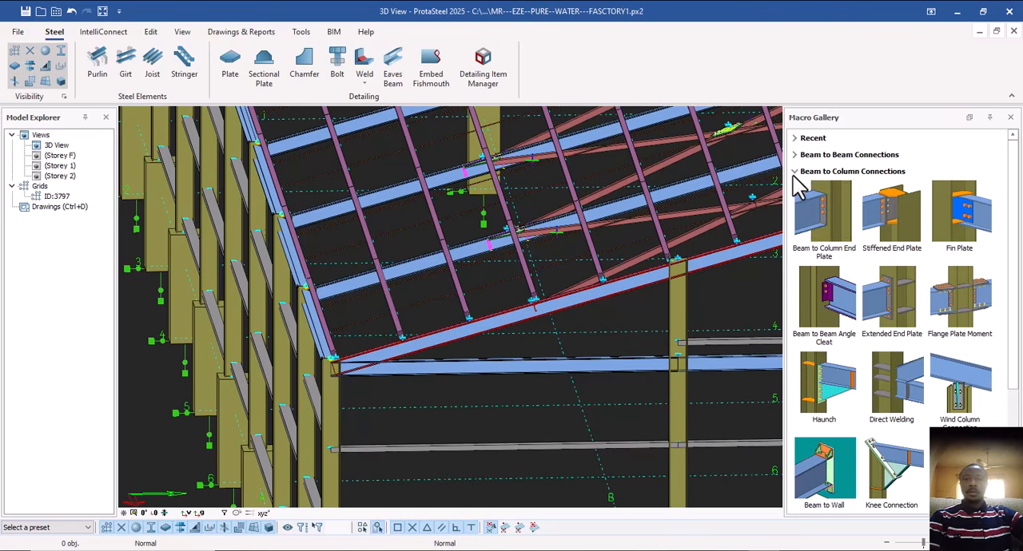
pyautogui.click(831, 382)
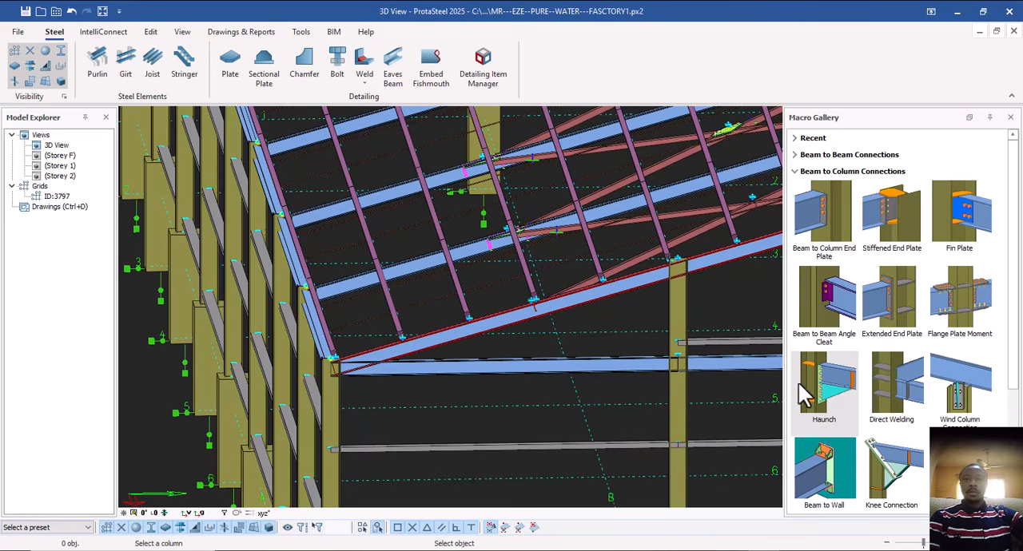
pyautogui.scroll(3, 332, 406)
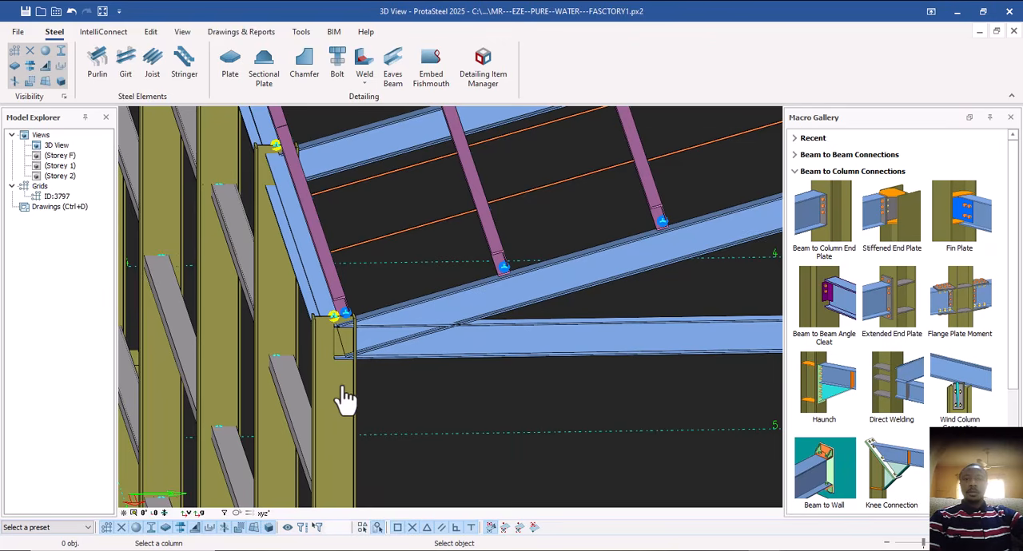
pyautogui.click(335, 400)
pyautogui.click(464, 335)
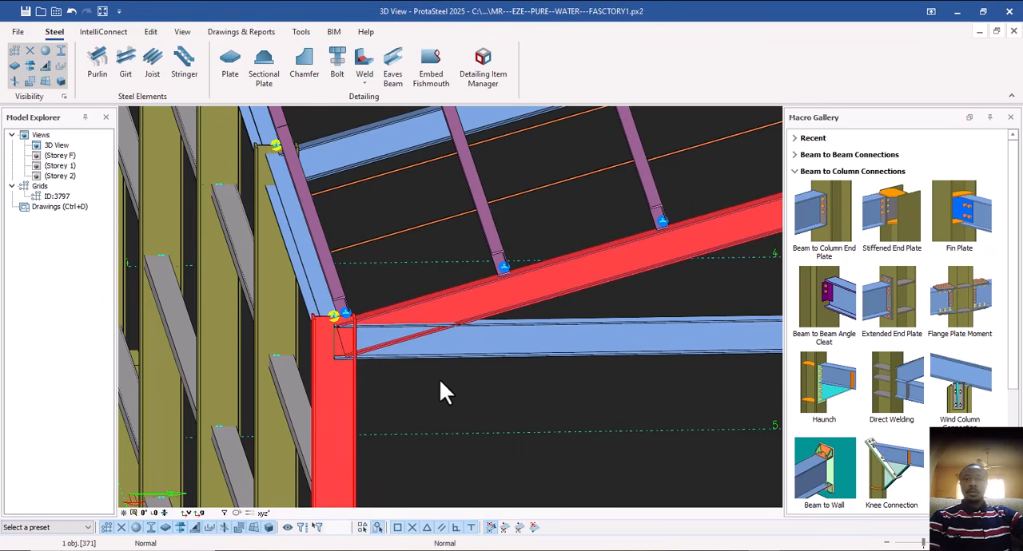
pyautogui.rightClick(436, 381)
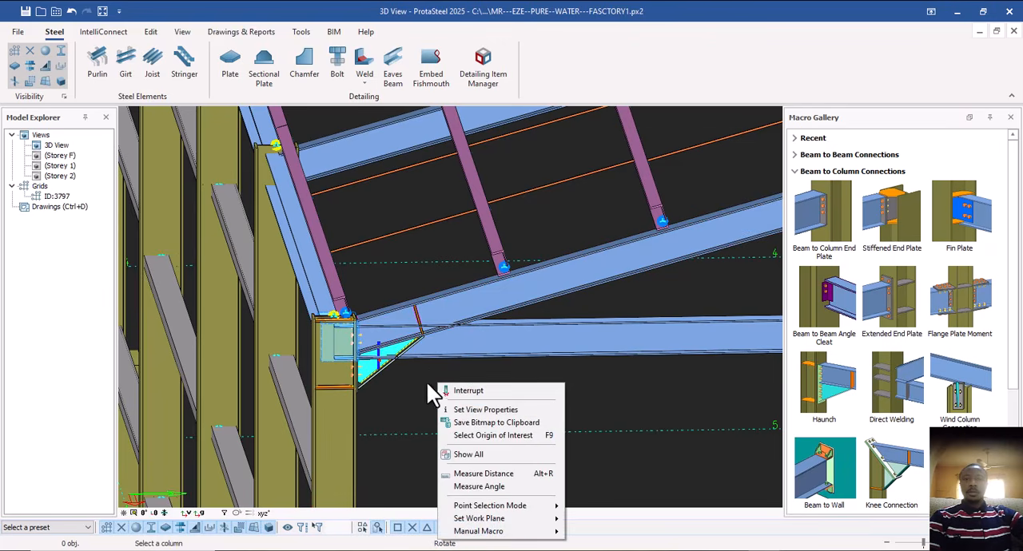
pyautogui.click(435, 383)
# Add a Haunch connection between the second eaves column from the gable corner and its rafter.
pyautogui.scroll(-2, 385, 399)
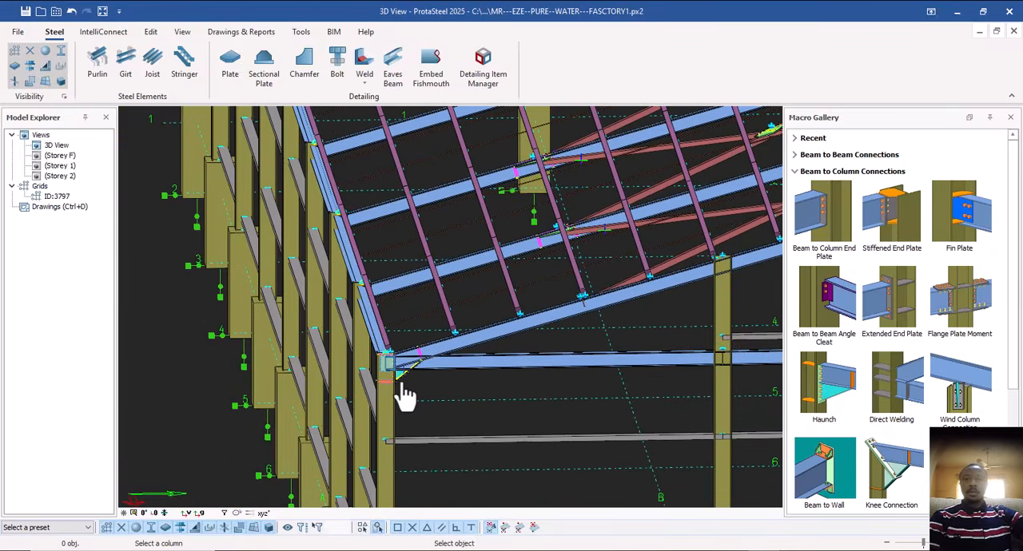
pyautogui.scroll(2, 405, 392)
pyautogui.moveTo(449, 339); pyautogui.dragTo(478, 350, button='middle')
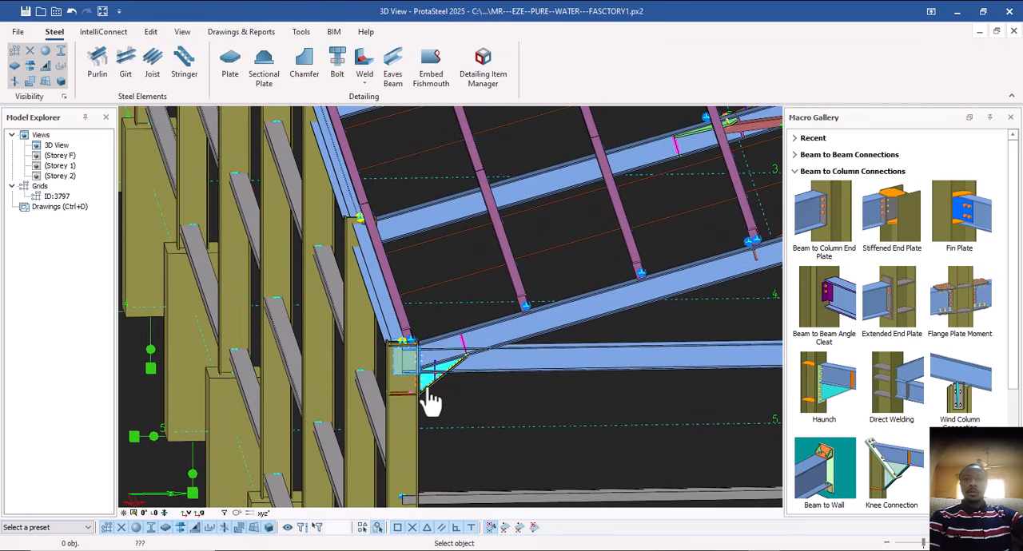
pyautogui.moveTo(379, 386); pyautogui.dragTo(402, 403, button='middle')
pyautogui.moveTo(365, 363); pyautogui.dragTo(392, 400, button='middle')
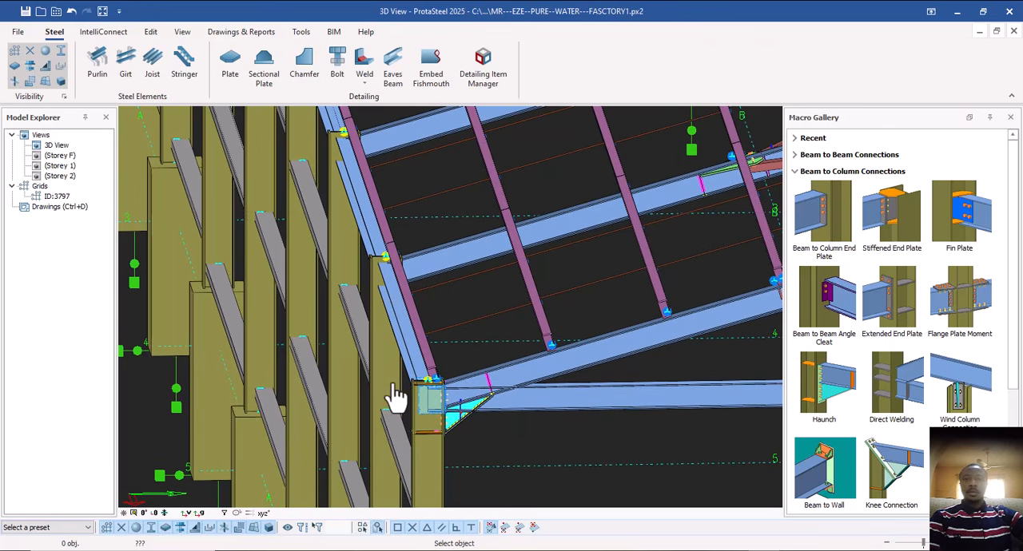
pyautogui.click(383, 344)
pyautogui.click(436, 278)
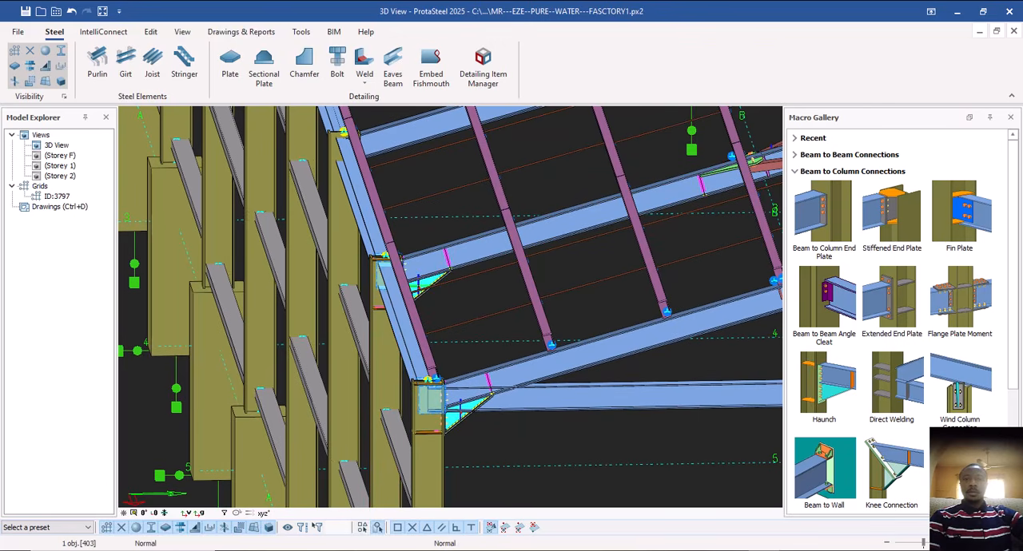
pyautogui.rightClick(449, 294)
pyautogui.click(431, 309)
# Add Haunch connections joining the third and fourth eaves columns from the gable corner to their rafters.
pyautogui.scroll(-4, 459, 342)
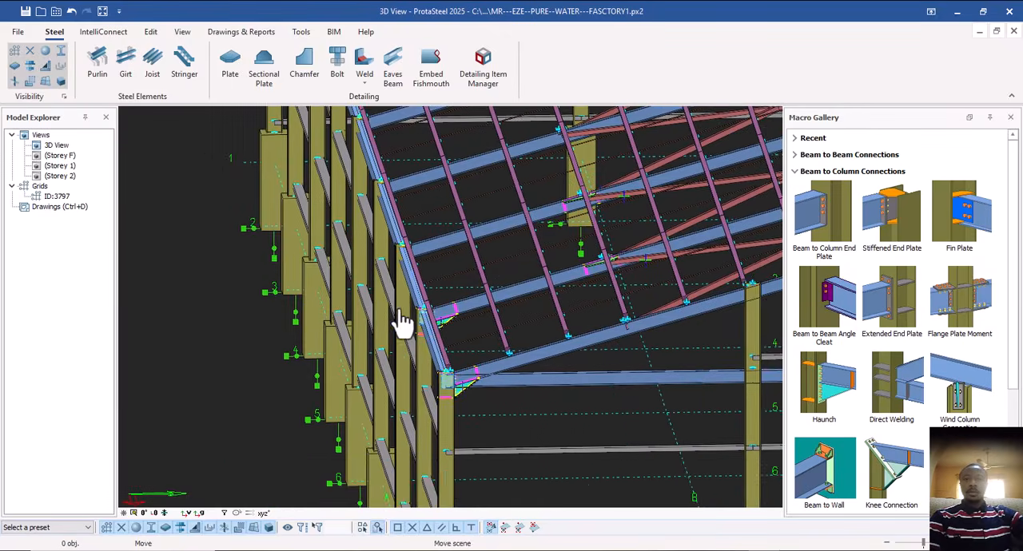
pyautogui.moveTo(402, 316); pyautogui.dragTo(421, 351, button='middle')
pyautogui.scroll(4, 426, 335)
pyautogui.click(426, 336)
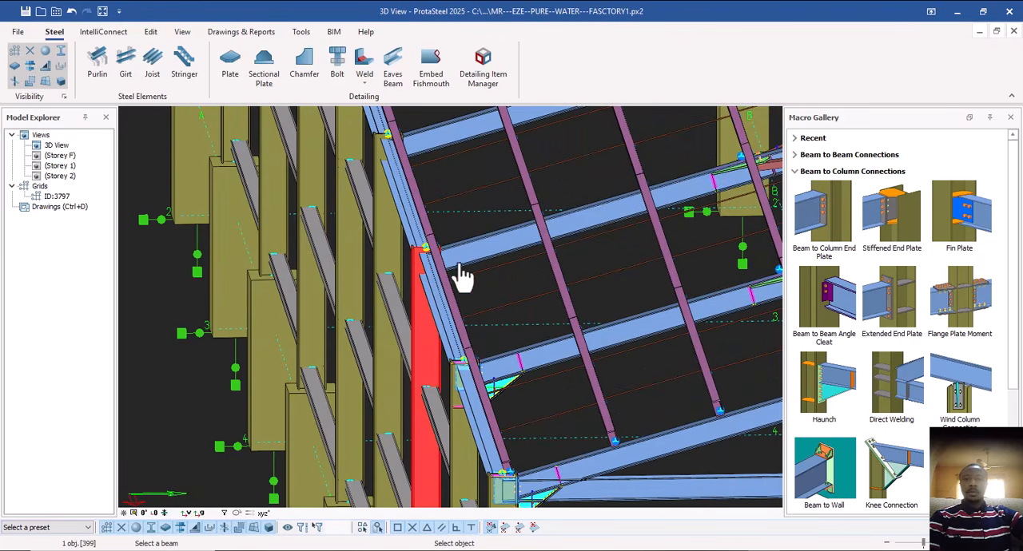
pyautogui.click(454, 258)
pyautogui.scroll(-1, 460, 387)
pyautogui.moveTo(426, 282); pyautogui.dragTo(448, 371, button='middle')
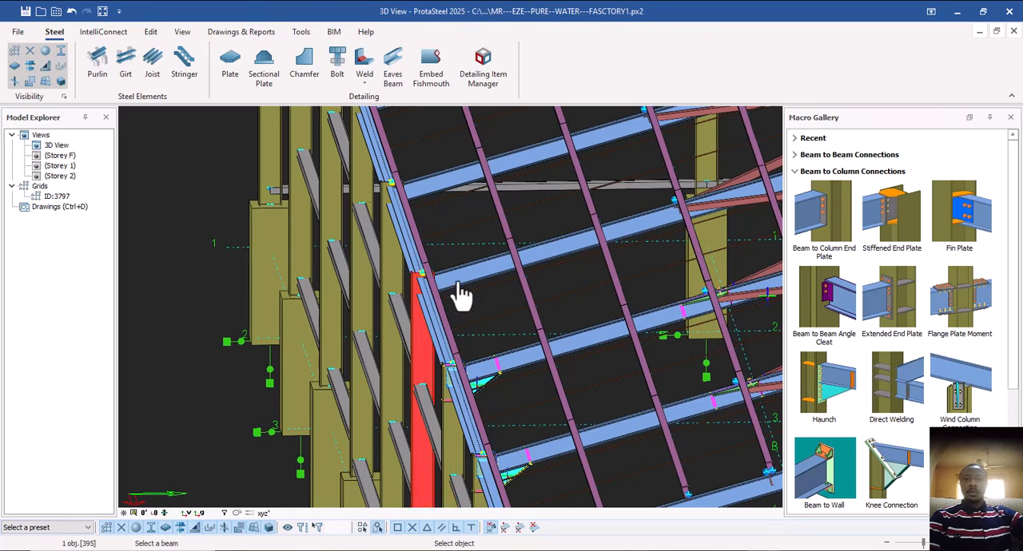
pyautogui.rightClick(442, 350)
pyautogui.click(492, 316)
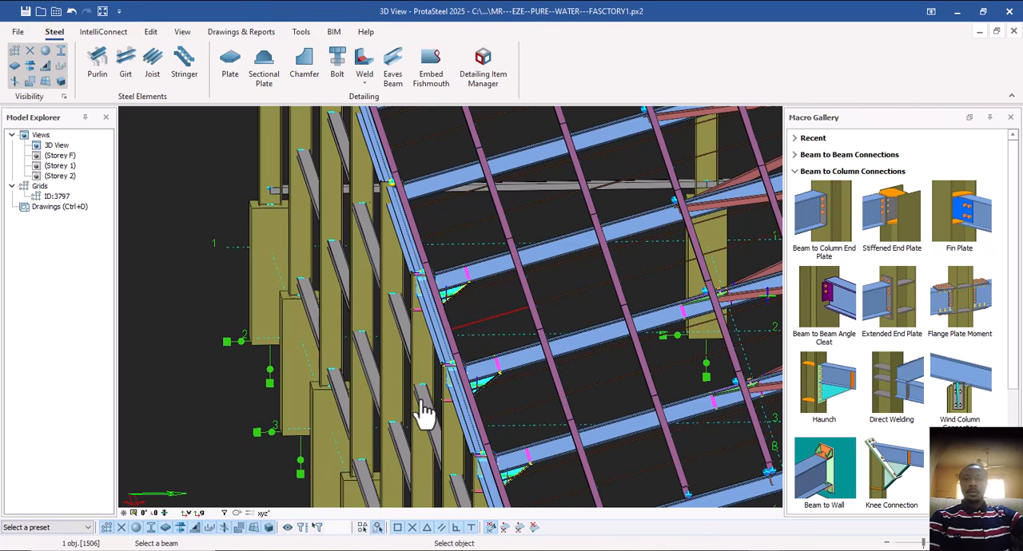
# Add a Haunch connection between the fifth eaves column from the gable corner and its rafter.
pyautogui.scroll(-1, 312, 458)
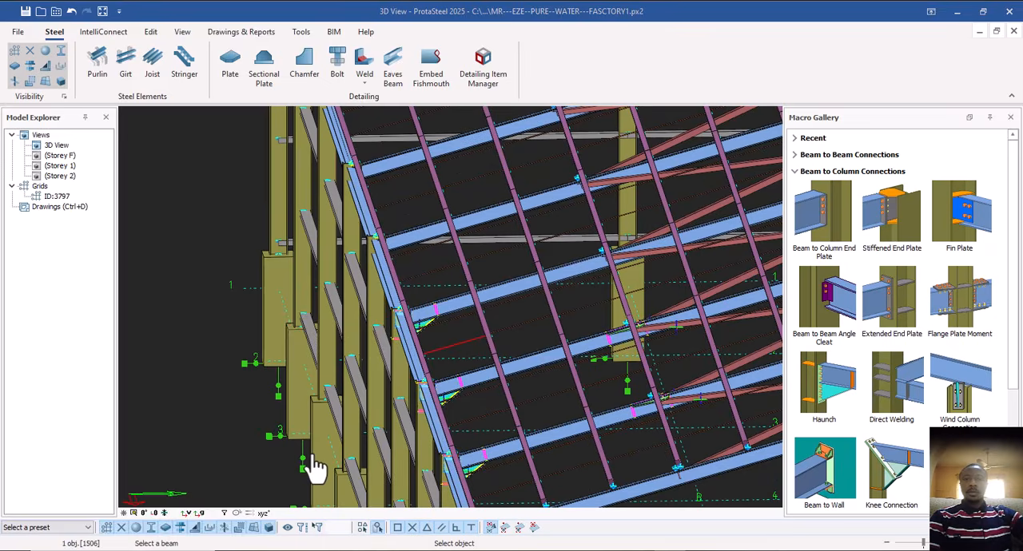
pyautogui.moveTo(332, 459)
pyautogui.mouseDown(button='middle')
pyautogui.moveTo(359, 459)
pyautogui.moveTo(342, 458)
pyautogui.mouseUp(button='middle')
pyautogui.moveTo(379, 382); pyautogui.dragTo(393, 294, button='middle')
pyautogui.scroll(-1, 394, 294)
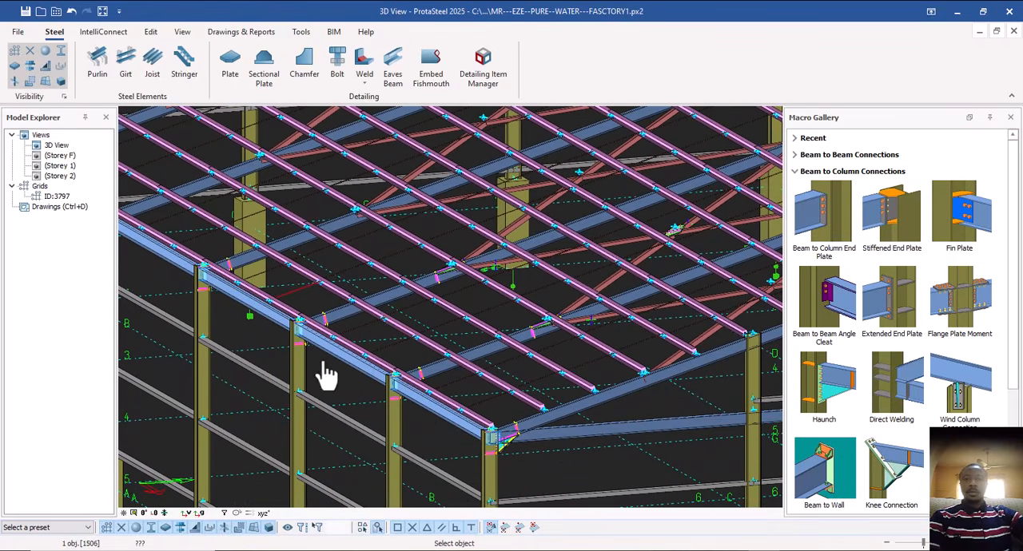
pyautogui.moveTo(324, 372); pyautogui.dragTo(338, 427, button='middle')
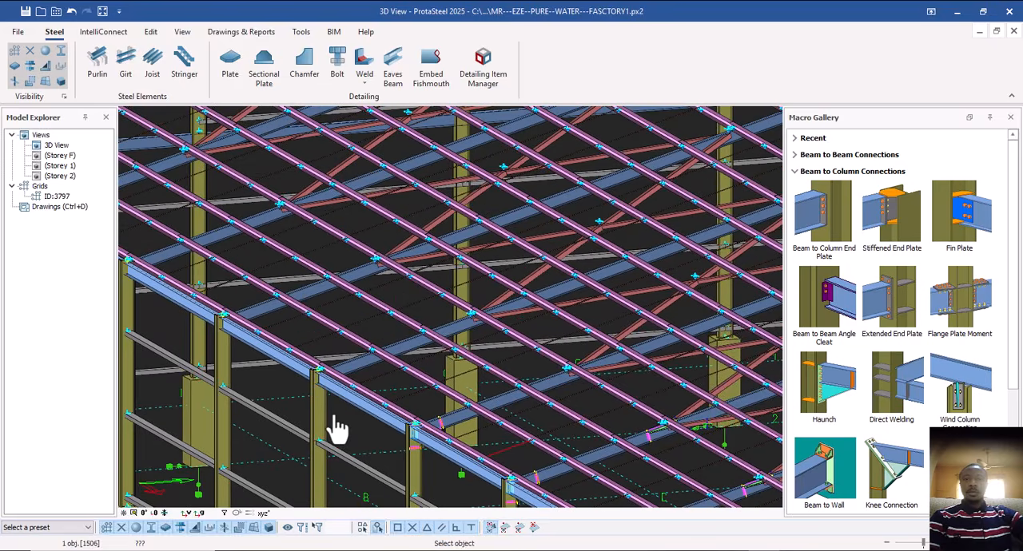
pyautogui.scroll(3, 320, 422)
pyautogui.click(315, 403)
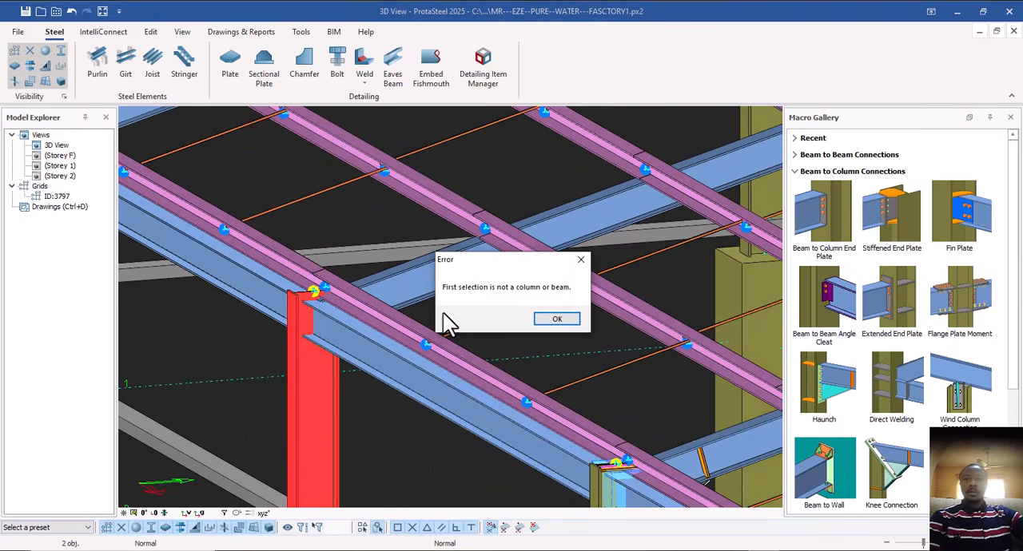
pyautogui.click(551, 319)
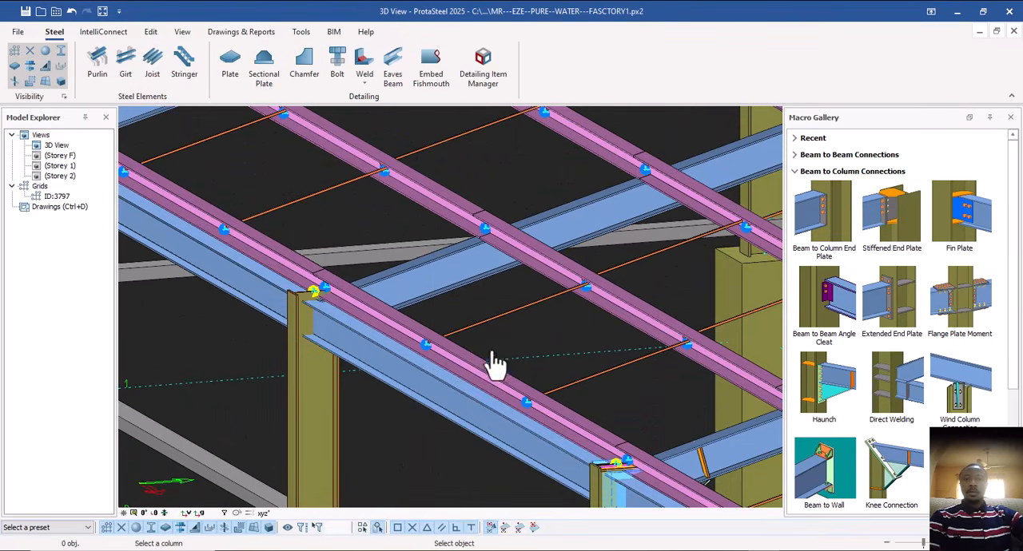
pyautogui.click(330, 388)
pyautogui.click(434, 347)
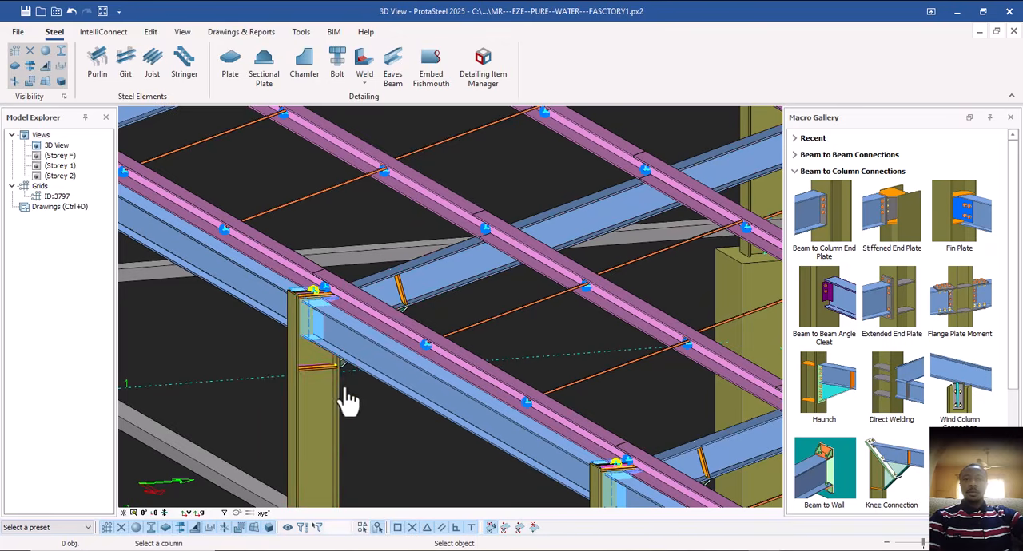
# Open the Purlin & Girt Connections macros in place of the Beam to Column Connections.
pyautogui.scroll(-3, 352, 406)
pyautogui.scroll(-4, 352, 406)
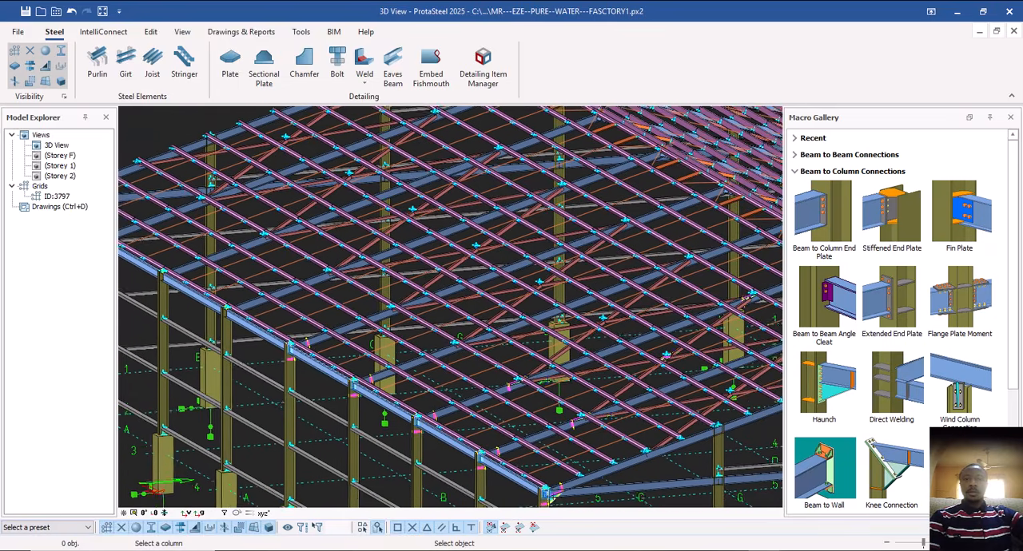
pyautogui.moveTo(349, 387); pyautogui.dragTo(313, 363, button='middle')
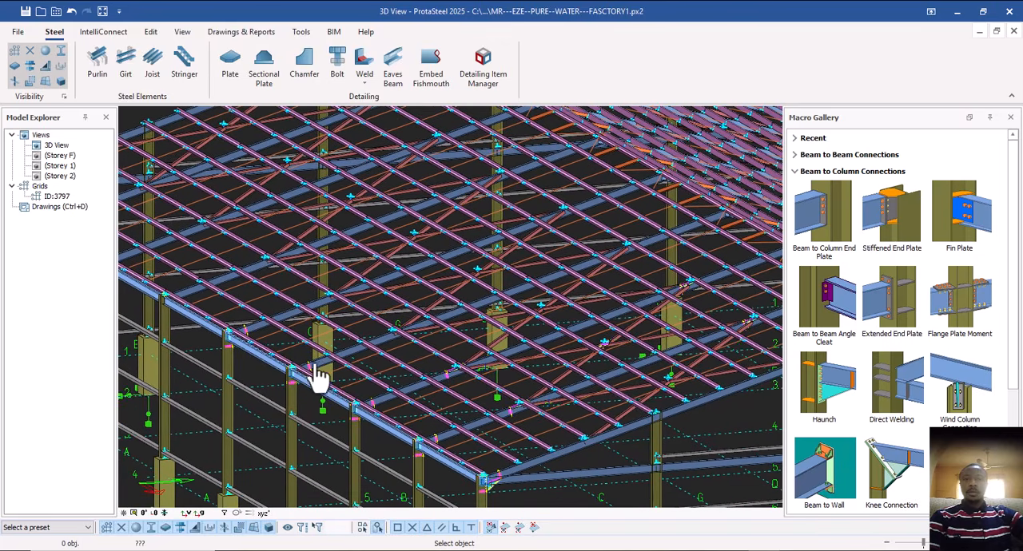
pyautogui.scroll(5, 368, 420)
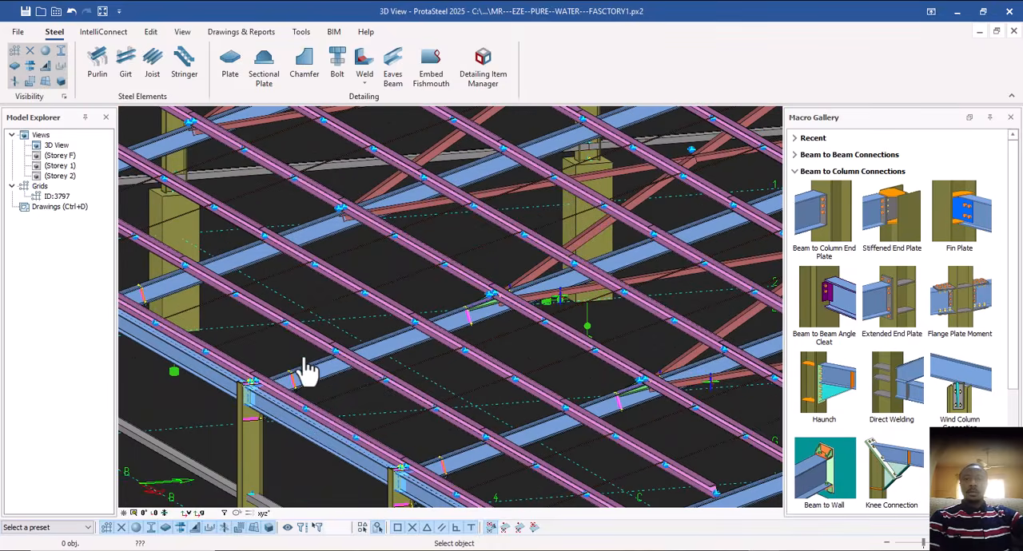
pyautogui.moveTo(345, 372); pyautogui.dragTo(300, 339, button='middle')
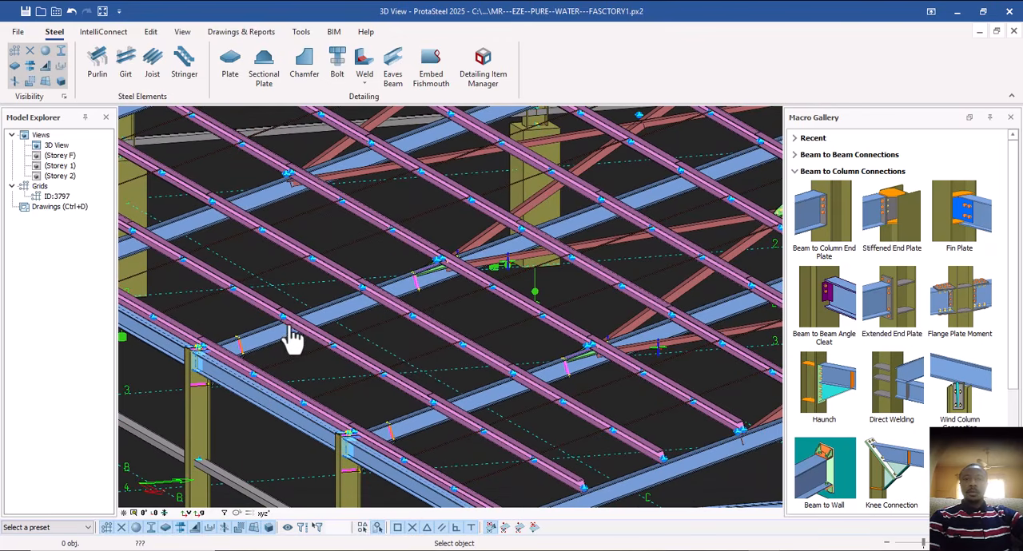
pyautogui.click(799, 173)
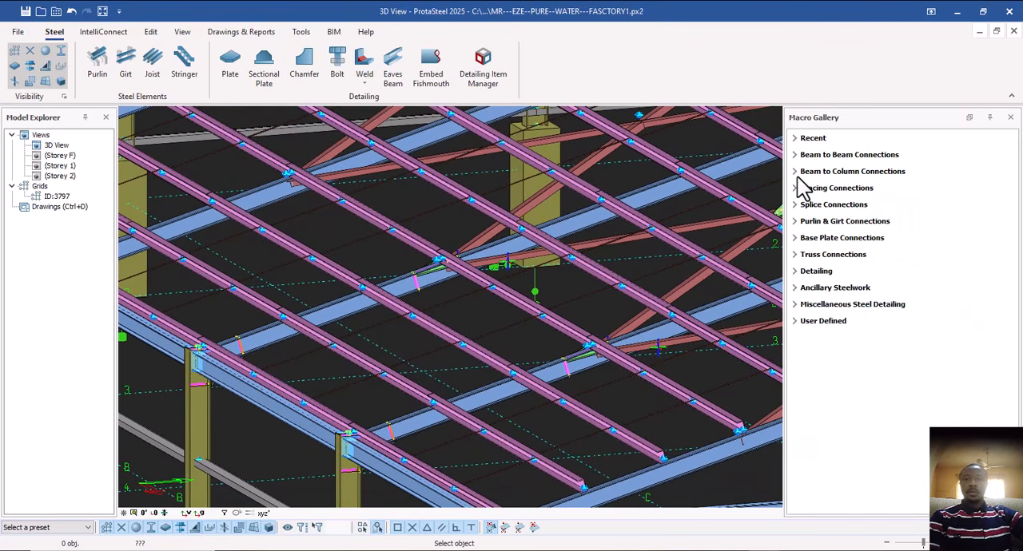
pyautogui.click(797, 221)
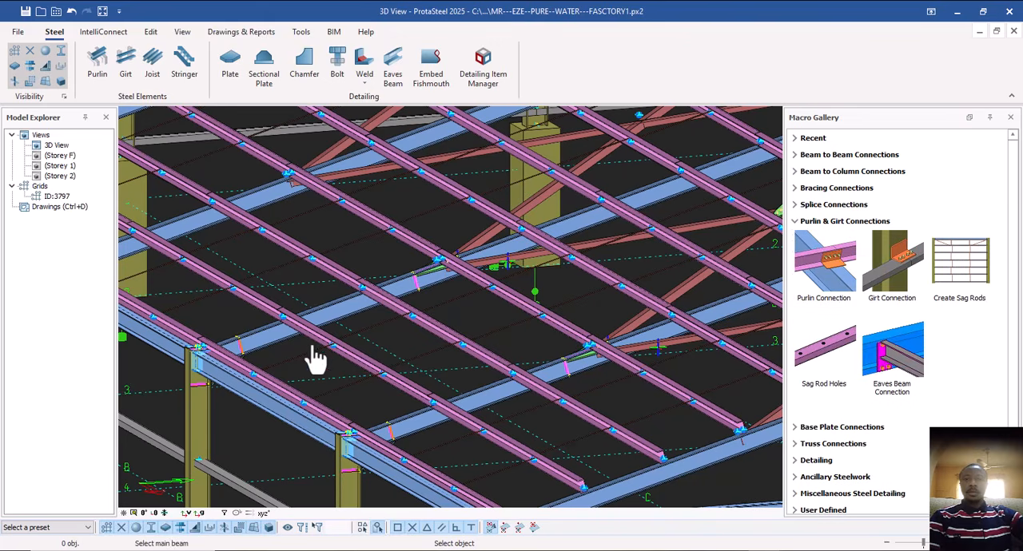
# Add a Purlin Connection joining the eaves purlins to the rafter at the third eaves column from the gable corner.
pyautogui.scroll(-5, 358, 348)
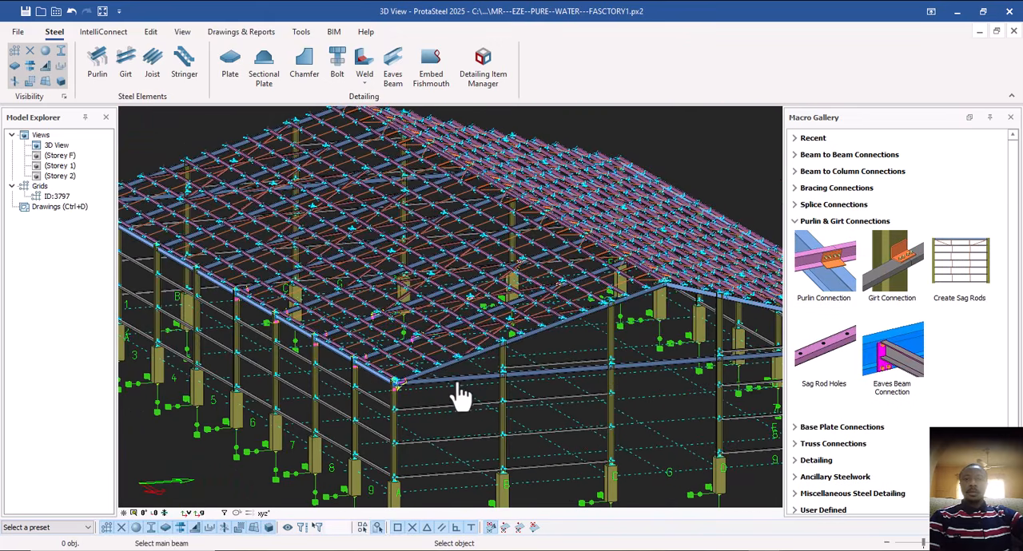
pyautogui.scroll(6, 424, 345)
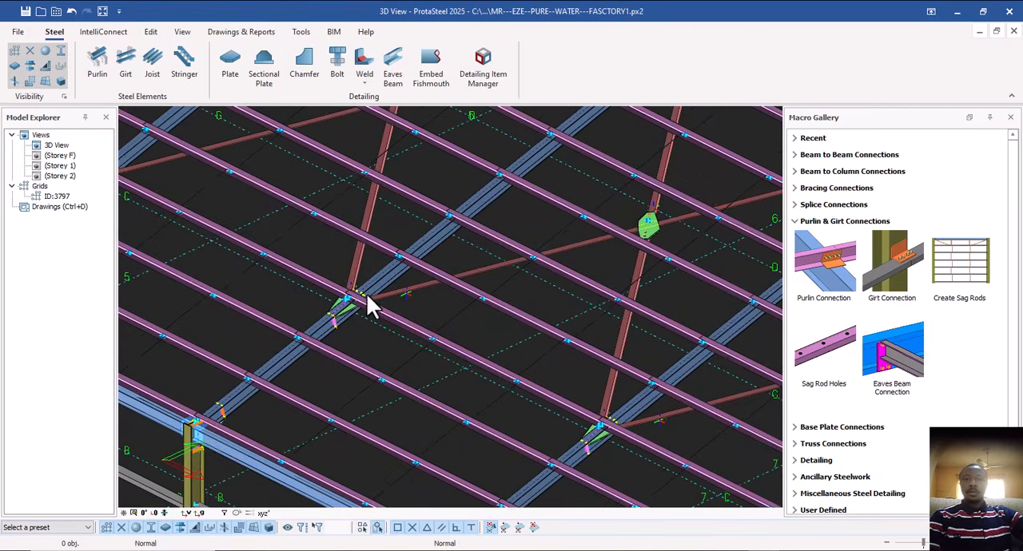
pyautogui.moveTo(366, 293); pyautogui.dragTo(351, 283, button='middle')
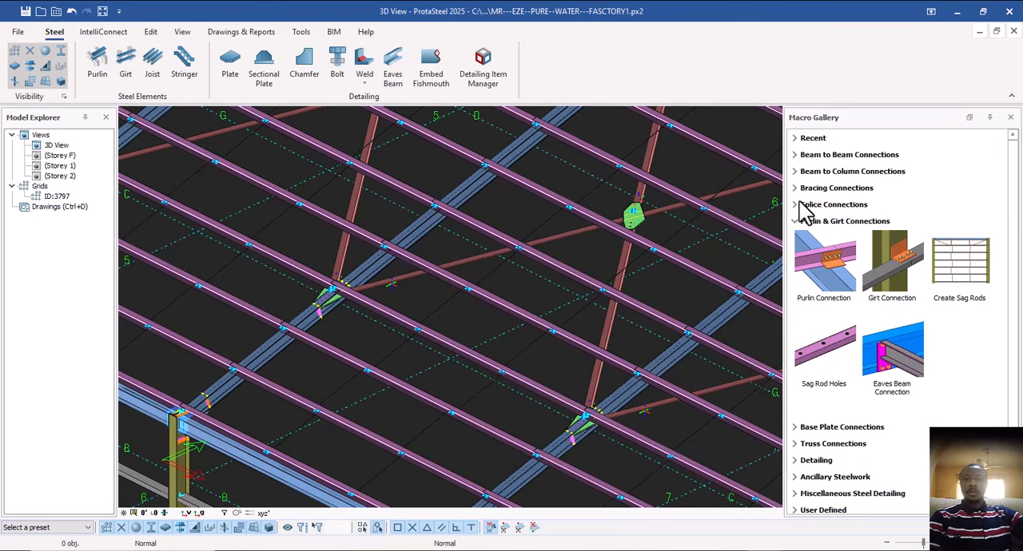
pyautogui.scroll(3, 191, 424)
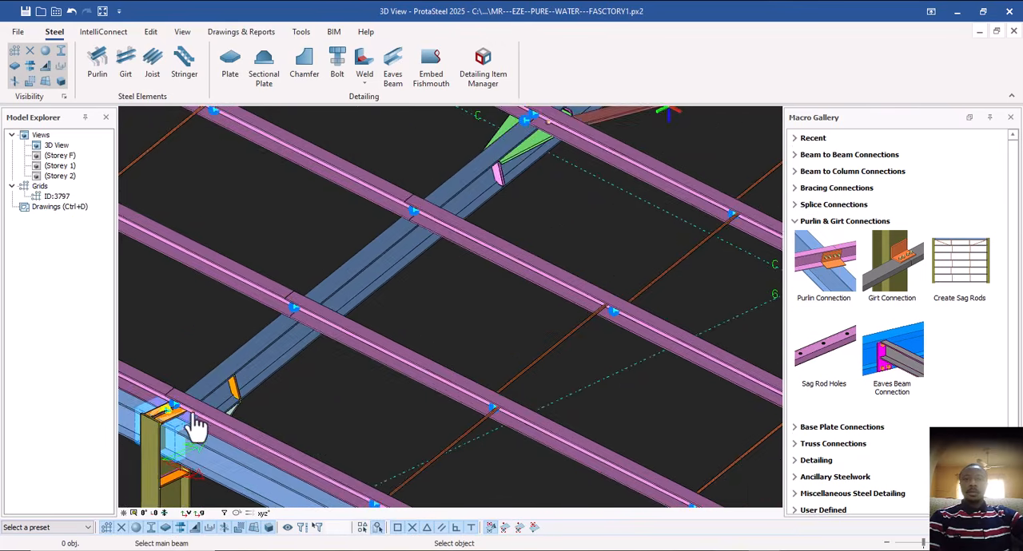
pyautogui.moveTo(196, 428); pyautogui.dragTo(255, 344, button='middle')
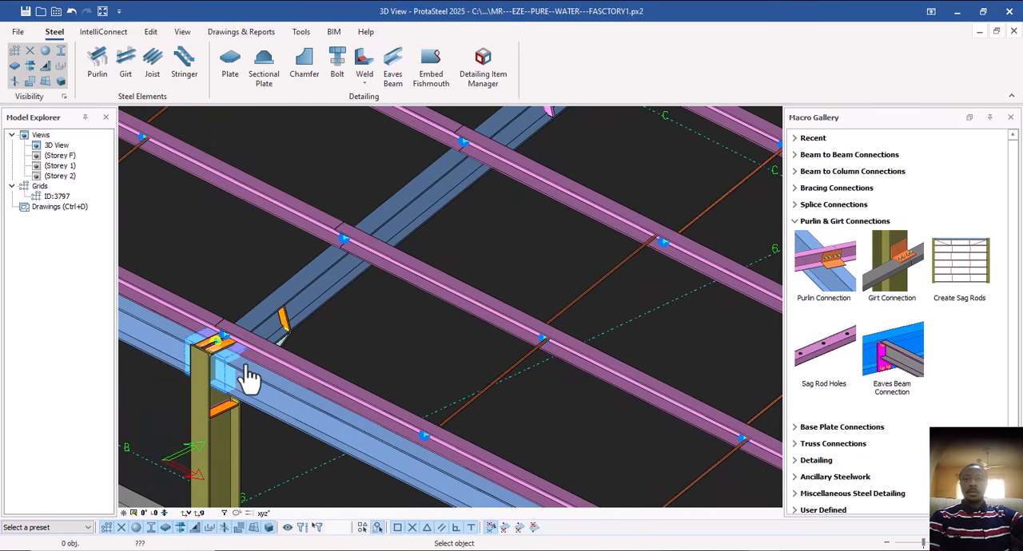
pyautogui.click(260, 313)
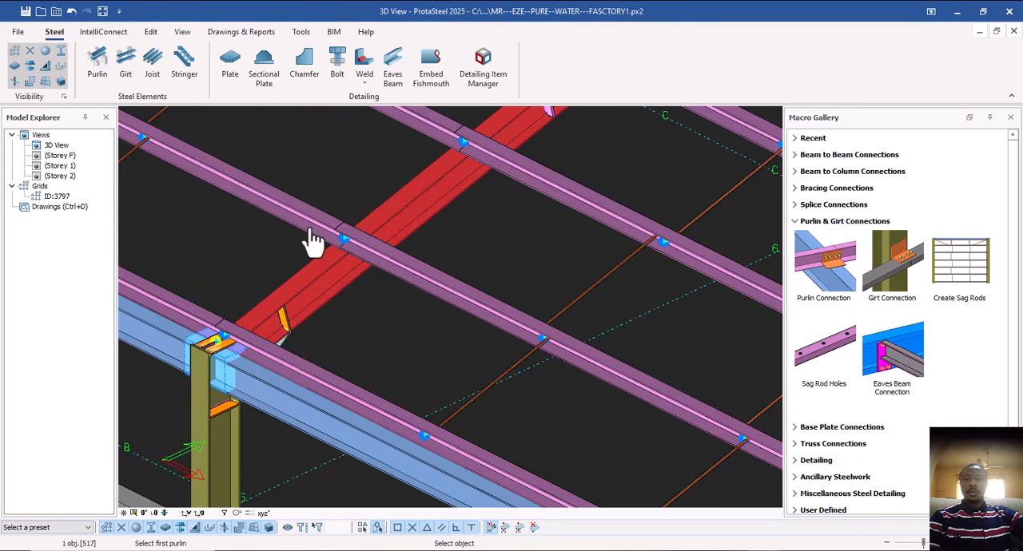
pyautogui.click(217, 342)
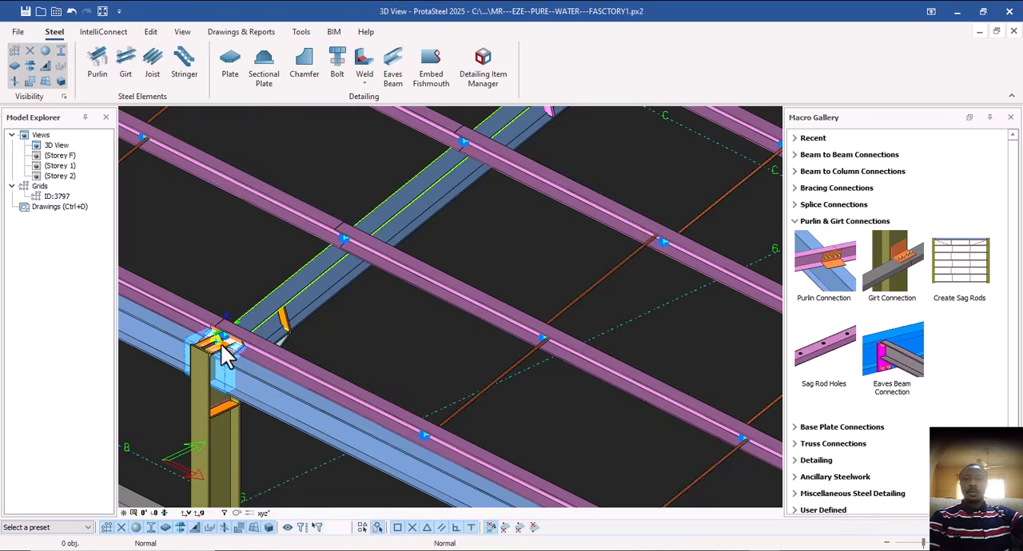
pyautogui.scroll(5, 222, 346)
pyautogui.scroll(-6, 236, 364)
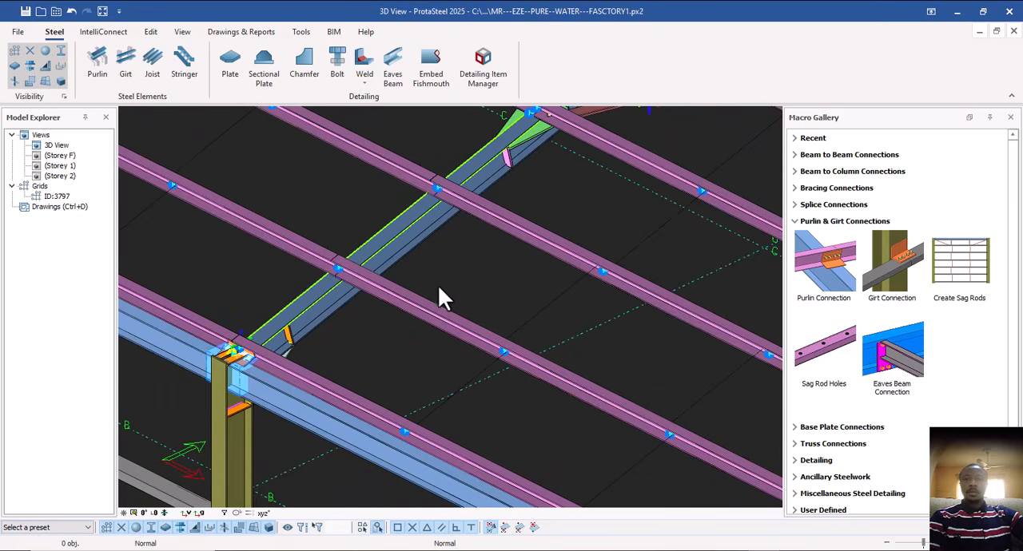
# Add a Purlin Connection between the same rafter and the second purlin line up from the eaves.
pyautogui.click(831, 280)
pyautogui.click(298, 315)
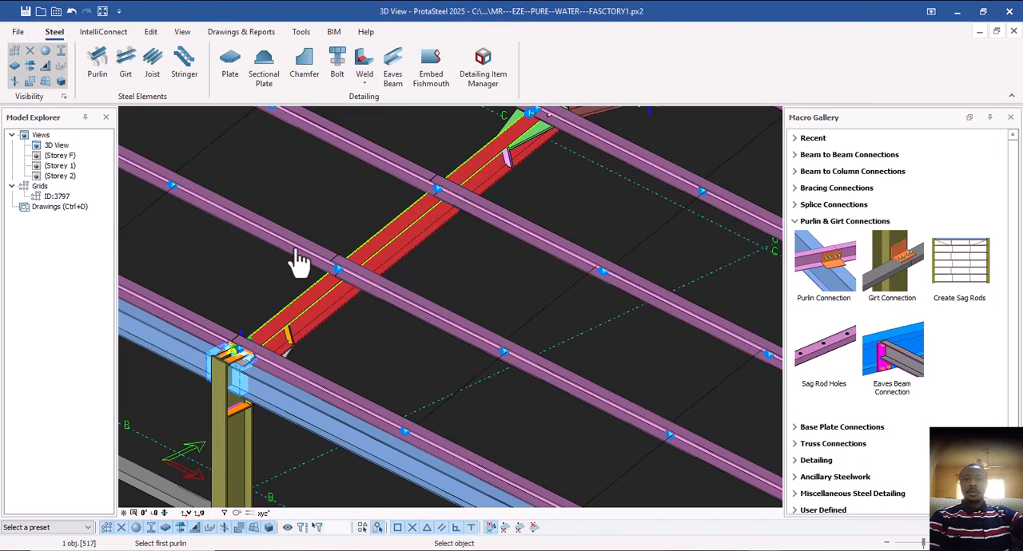
pyautogui.click(383, 298)
pyautogui.scroll(-2, 338, 387)
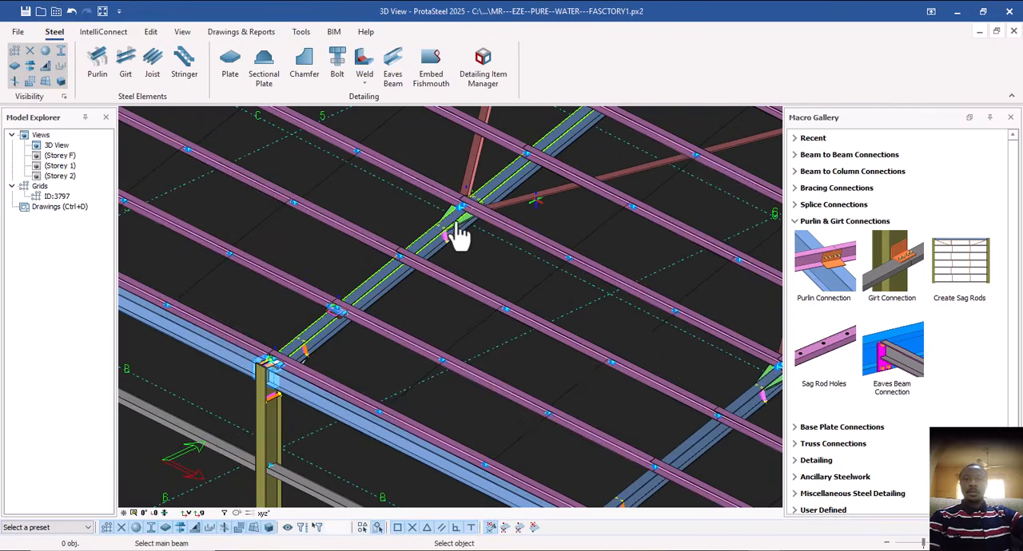
# Connect the third purlin line from the eaves to the same rafter with a Purlin Connection.
pyautogui.scroll(3, 447, 244)
pyautogui.click(272, 361)
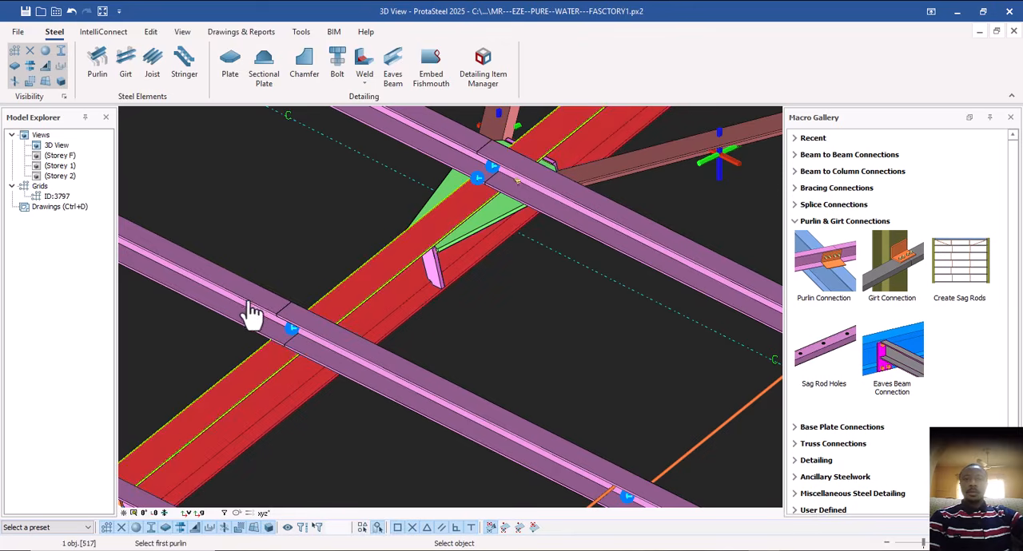
pyautogui.click(248, 303)
pyautogui.click(377, 370)
pyautogui.scroll(-3, 317, 363)
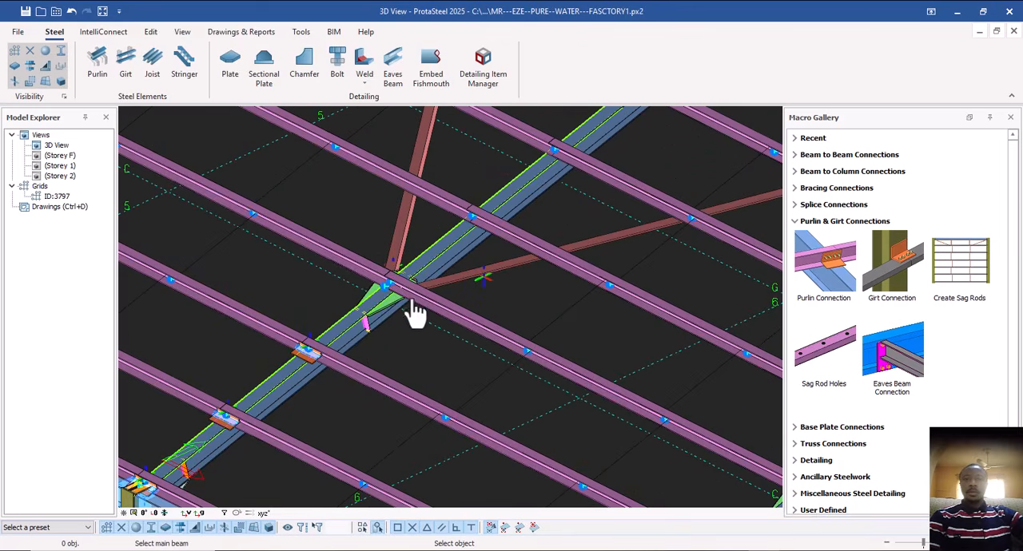
# Add a Purlin Connection at the fourth purlin line, where the roof bracing gussets meet the rafter.
pyautogui.click(352, 323)
pyautogui.click(349, 269)
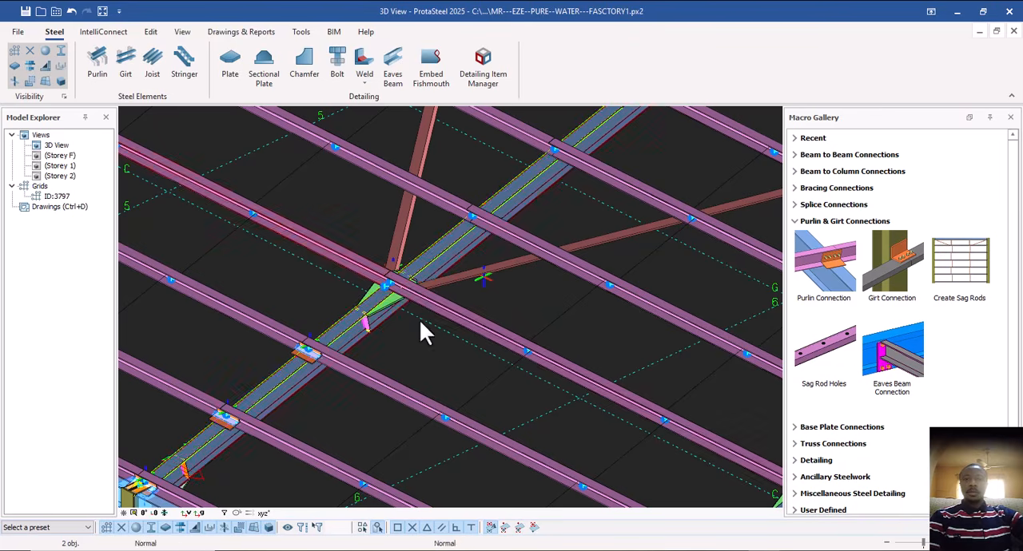
pyautogui.scroll(3, 397, 286)
pyautogui.scroll(-3, 397, 288)
pyautogui.scroll(3, 444, 252)
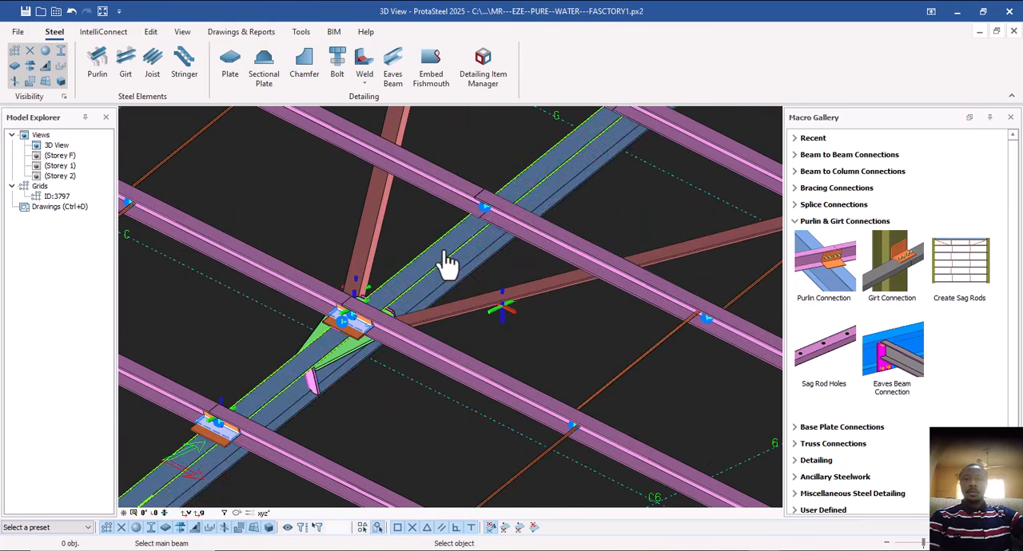
# Add a Purlin Connection joining the fifth purlin line from the eaves to the same rafter.
pyautogui.click(446, 260)
pyautogui.click(529, 238)
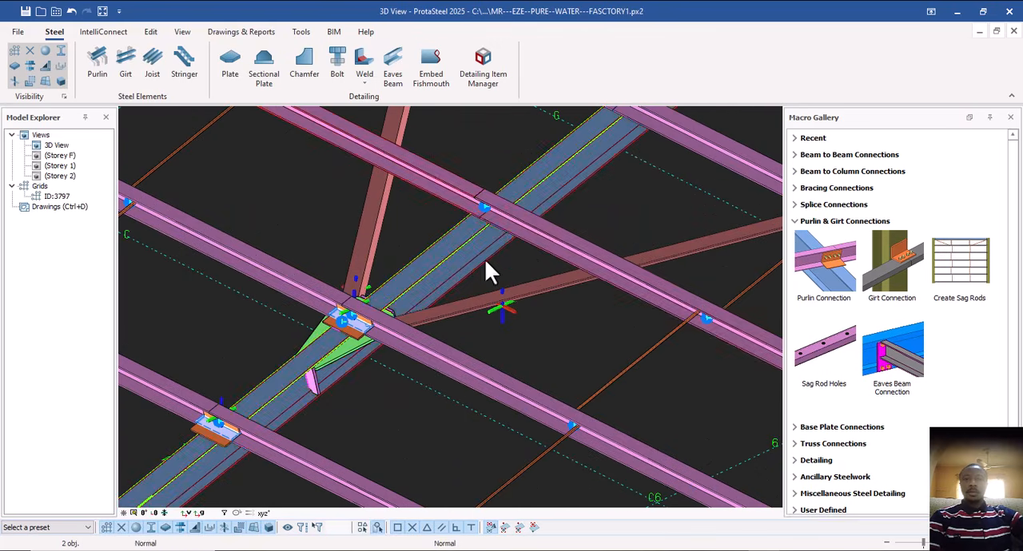
pyautogui.scroll(-3, 486, 270)
pyautogui.scroll(-3, 454, 326)
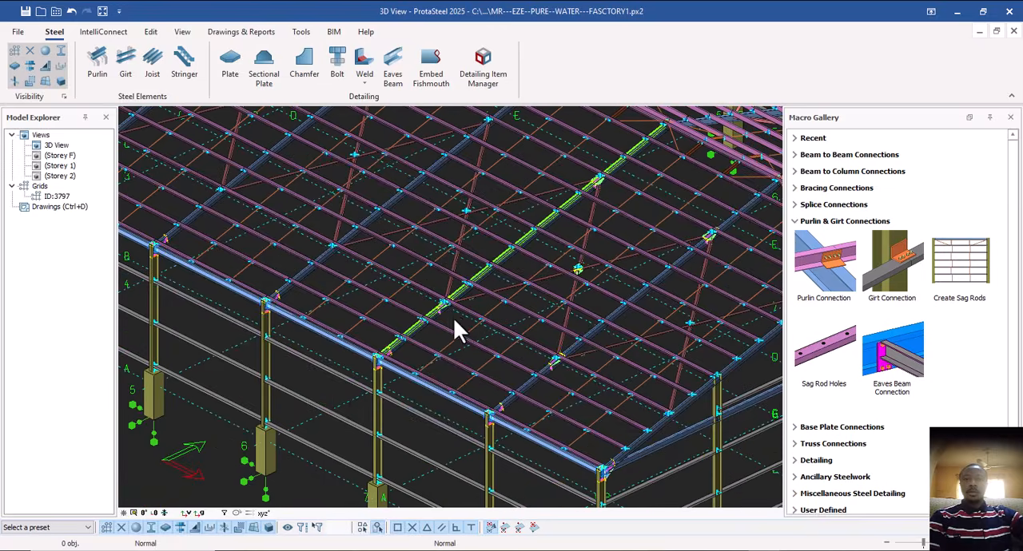
# Examine the purlin connection above the eaves column and the purlin crossings further up the same rafter.
pyautogui.scroll(10, 432, 352)
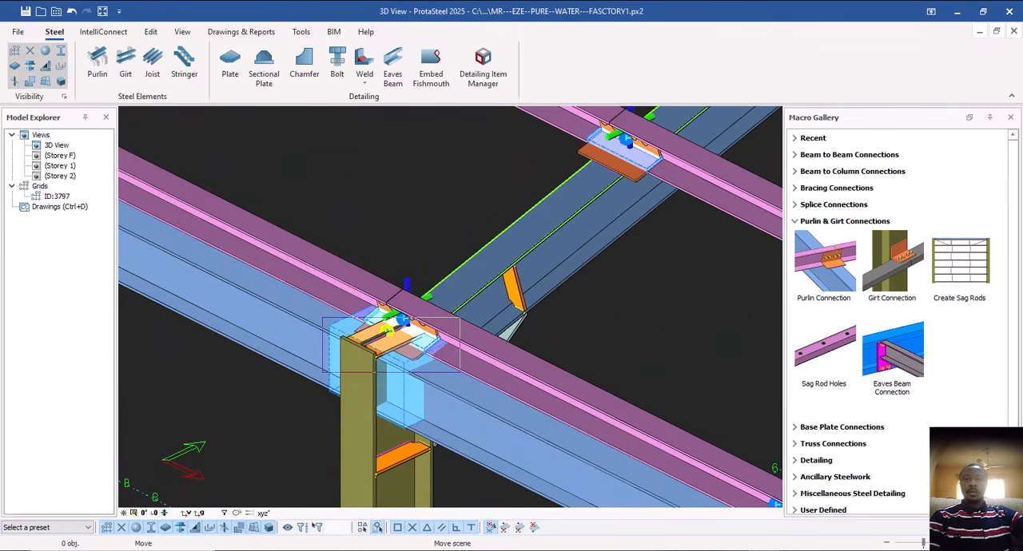
pyautogui.click(417, 332)
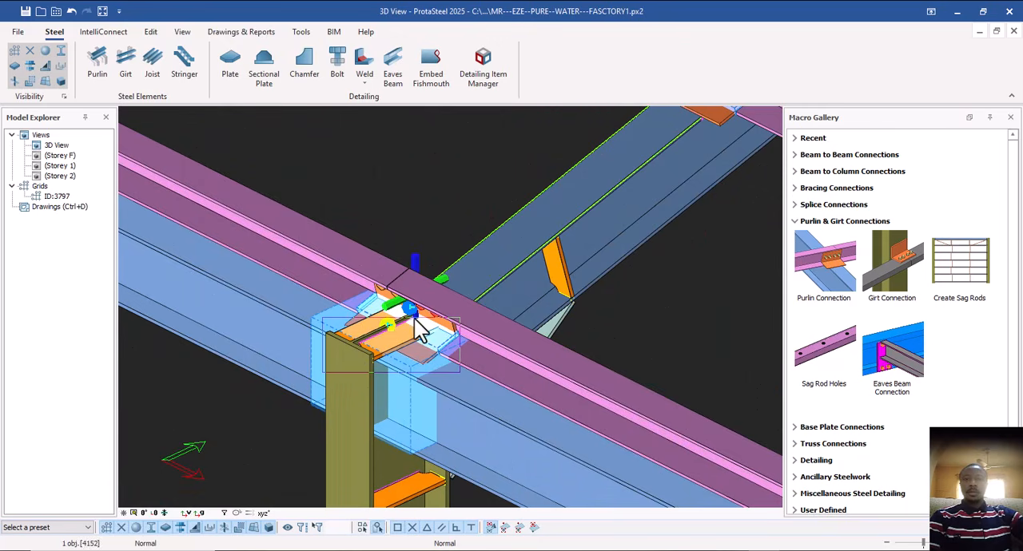
pyautogui.moveTo(384, 358); pyautogui.dragTo(380, 334, button='middle')
pyautogui.scroll(-12, 319, 343)
pyautogui.moveTo(469, 249); pyautogui.dragTo(435, 351, button='middle')
pyautogui.scroll(4, 424, 320)
pyautogui.scroll(2, 400, 341)
pyautogui.scroll(-5, 399, 340)
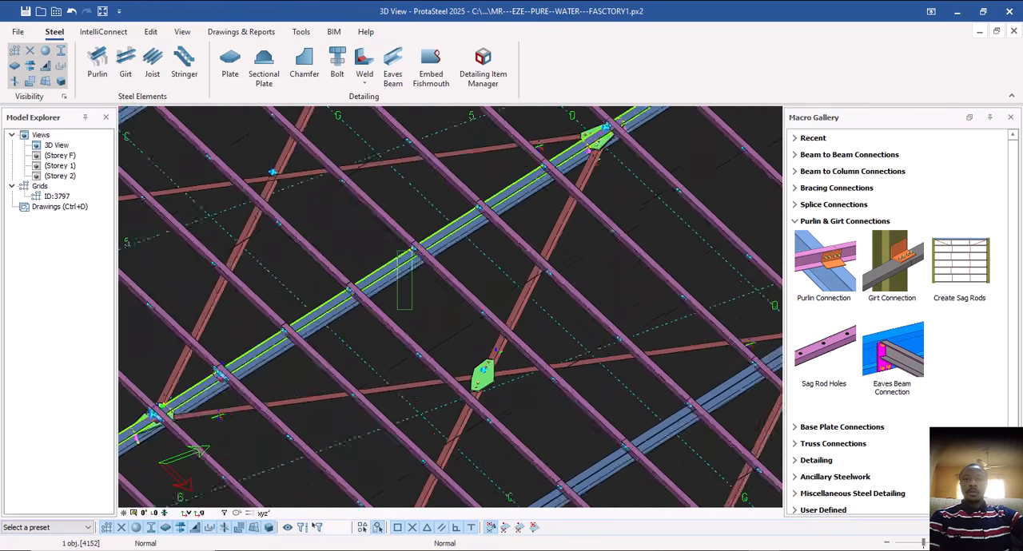
pyautogui.scroll(3, 376, 334)
pyautogui.click(422, 315)
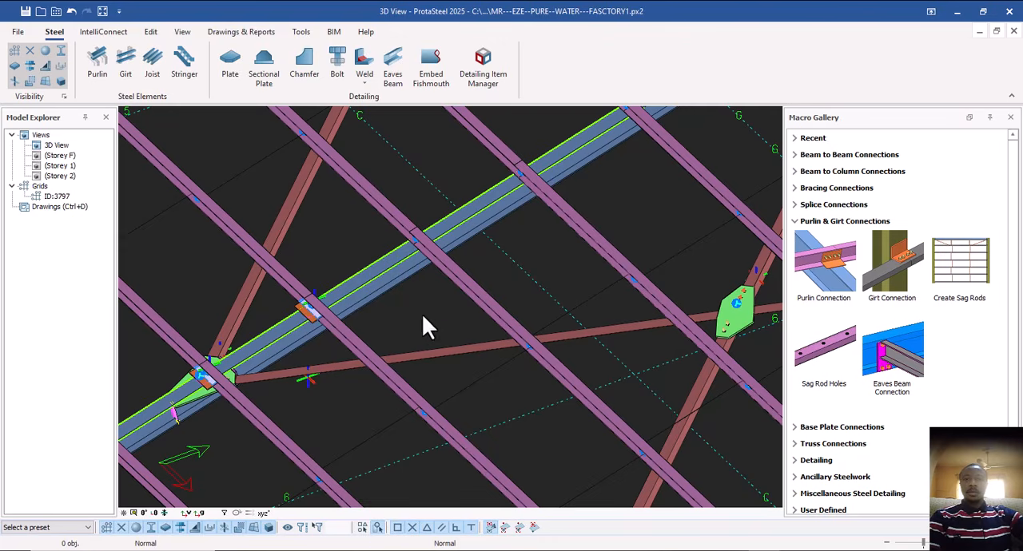
# Add a Purlin Connection between the same rafter and the sixth purlin line from the eaves, and end the command.
pyautogui.click(821, 254)
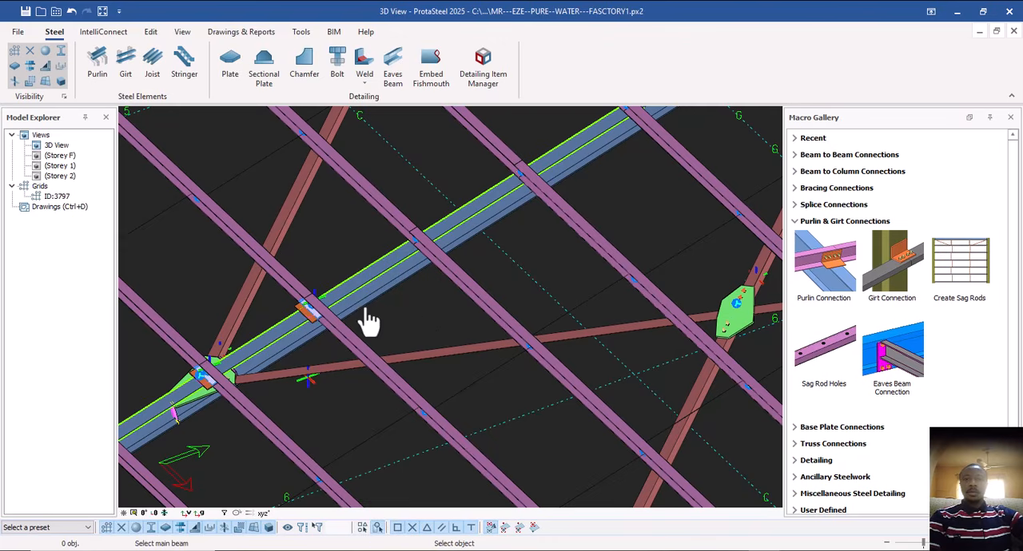
pyautogui.scroll(2, 400, 301)
pyautogui.click(407, 276)
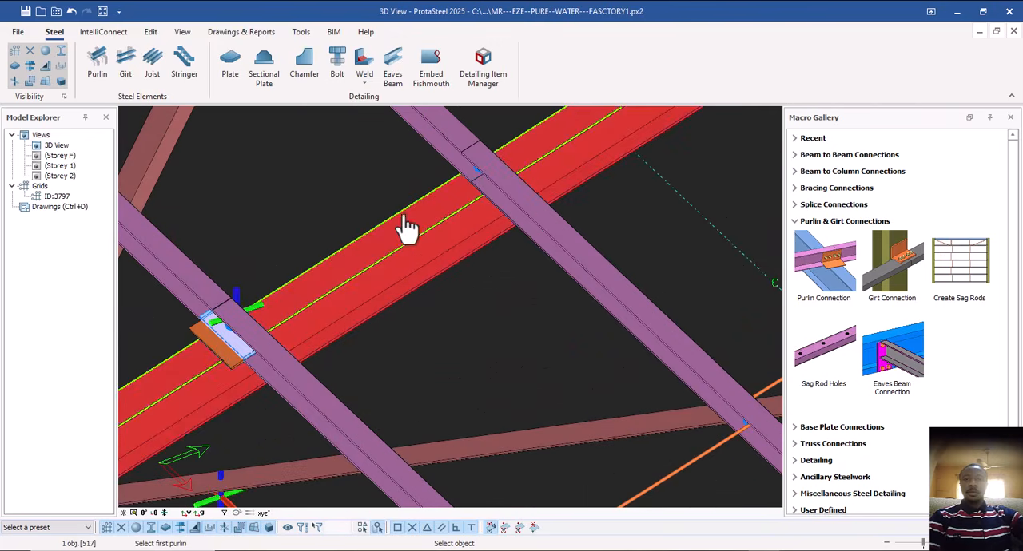
pyautogui.click(443, 159)
pyautogui.click(529, 217)
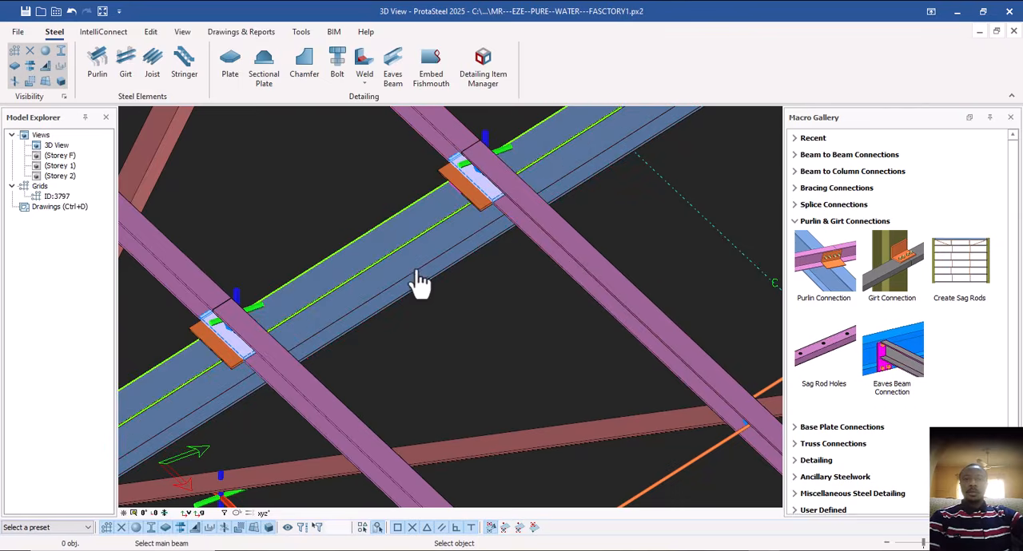
pyautogui.scroll(-5, 419, 283)
pyautogui.press('Escape')
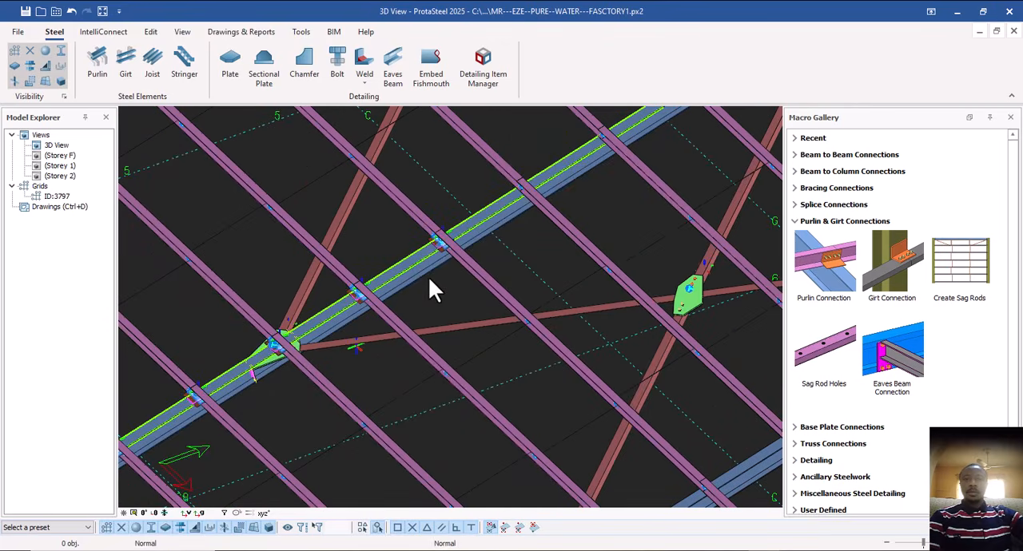
# Try to add a Haunch between the first inner gable column and the gable rafter, picking the column before the rafter.
pyautogui.scroll(-6, 428, 288)
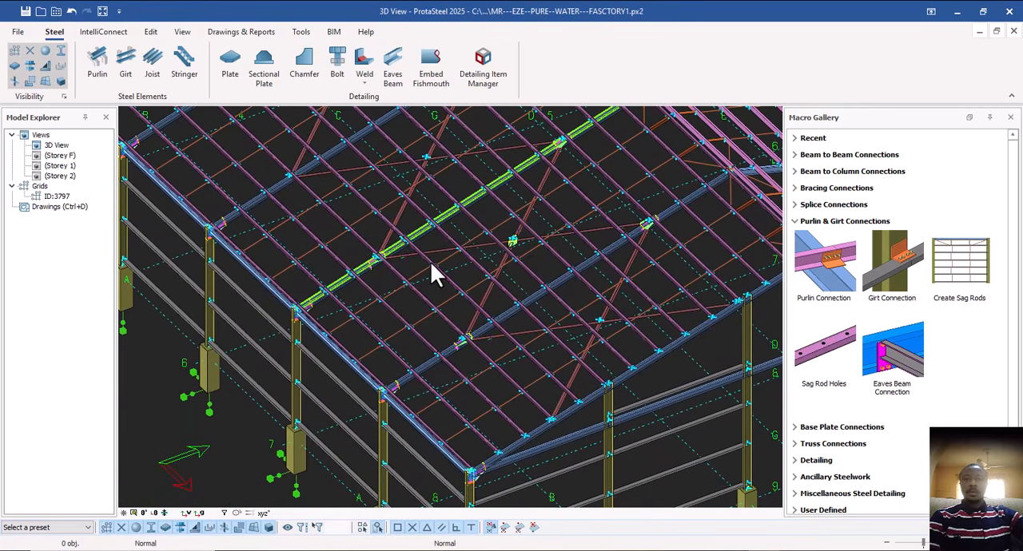
pyautogui.moveTo(435, 258); pyautogui.dragTo(345, 215, button='middle')
pyautogui.scroll(3, 546, 371)
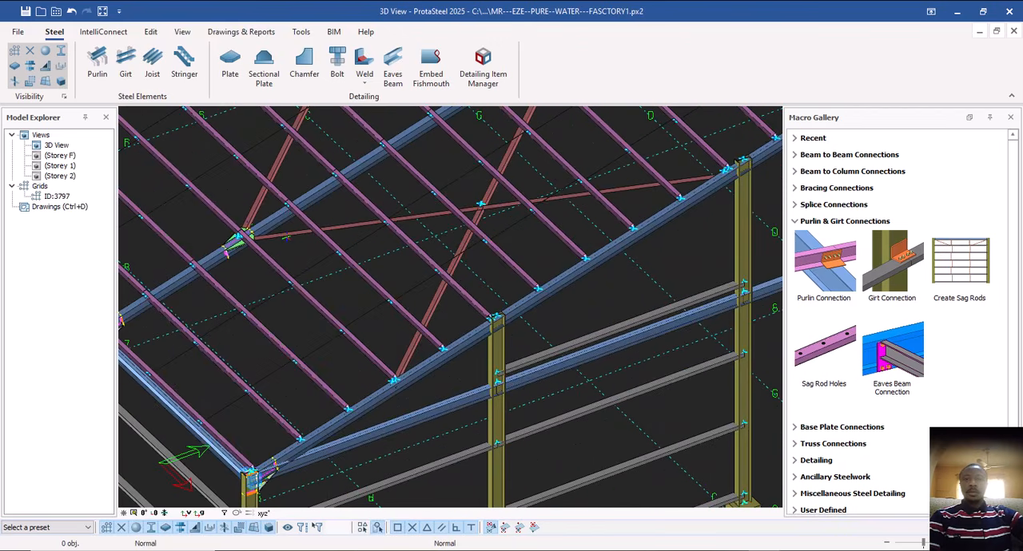
pyautogui.keyDown('shift'); pyautogui.moveTo(546, 371); pyautogui.dragTo(430, 323, button='middle'); pyautogui.keyUp('shift')
pyautogui.scroll(3, 436, 277)
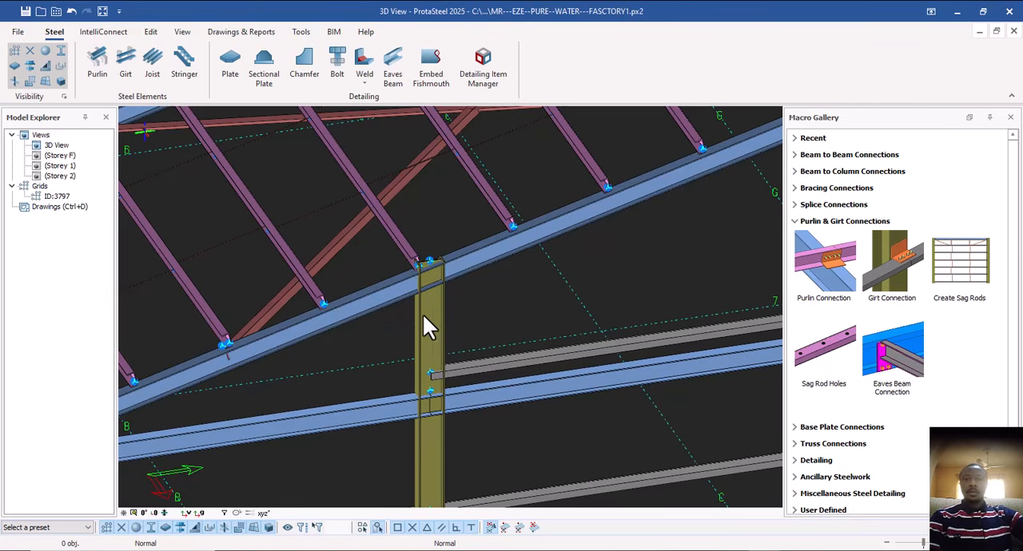
pyautogui.click(794, 221)
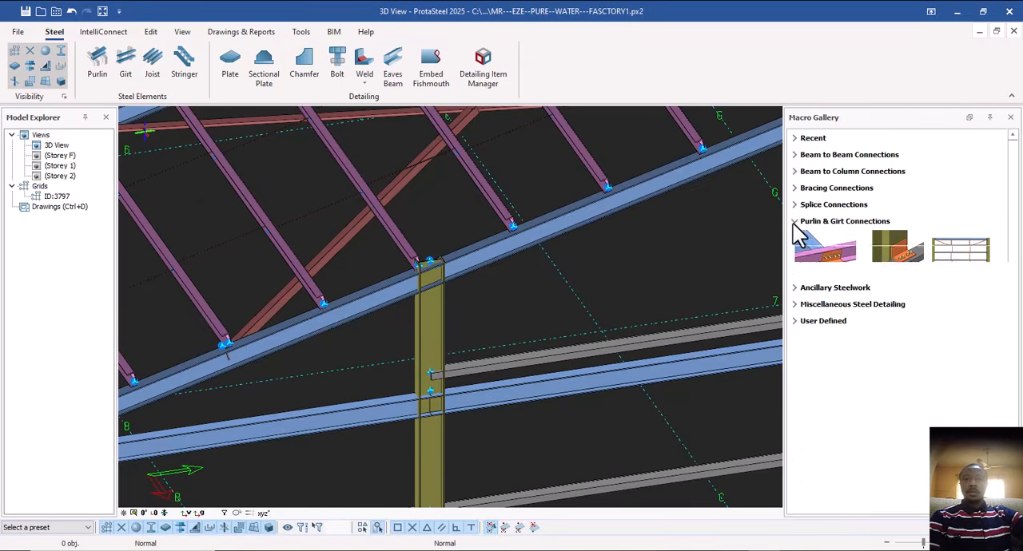
pyautogui.click(795, 171)
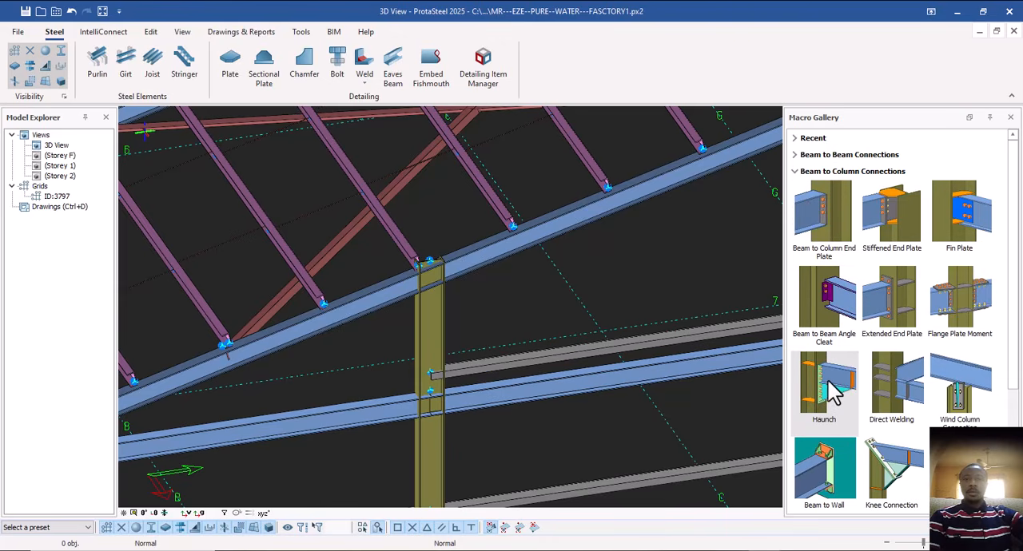
pyautogui.click(831, 392)
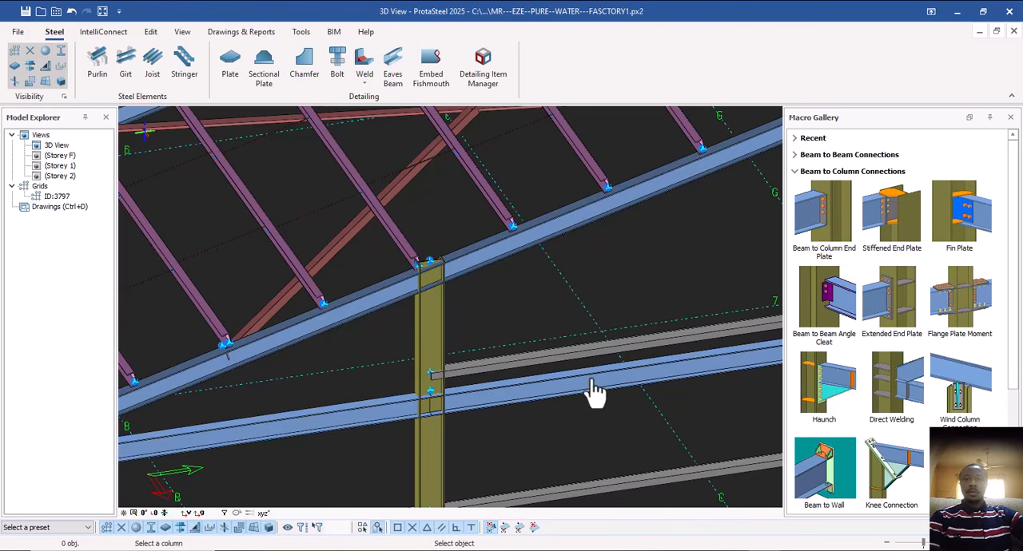
pyautogui.click(435, 334)
pyautogui.click(387, 299)
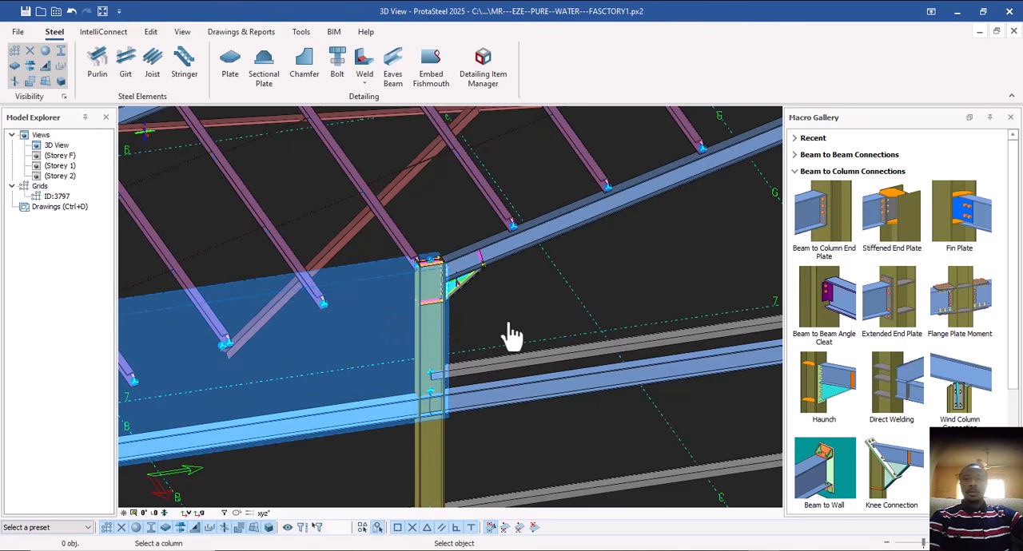
pyautogui.scroll(-3, 511, 336)
pyautogui.scroll(4, 433, 343)
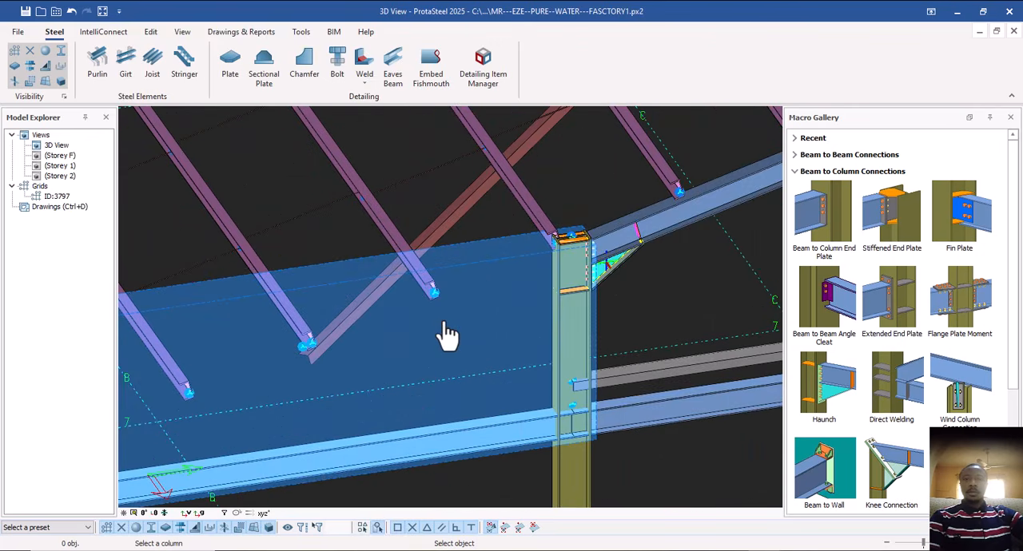
pyautogui.scroll(-2, 435, 354)
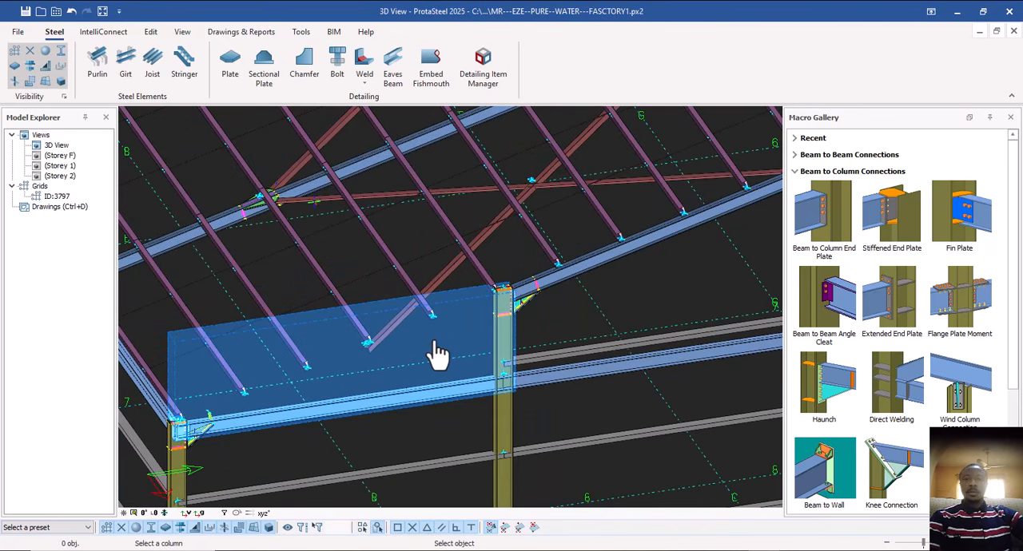
# Add Haunch connections between the continuous gable rafter and the two inner gable columns on this roof slope, picking the rafter before each column.
pyautogui.click(472, 316)
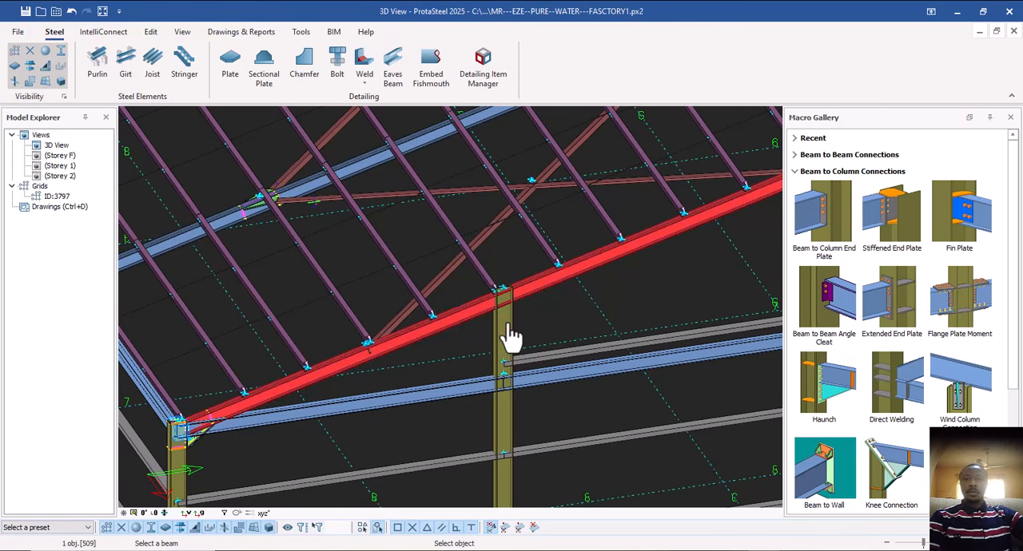
pyautogui.click(507, 326)
pyautogui.moveTo(546, 306)
pyautogui.mouseDown(button='middle')
pyautogui.moveTo(522, 327)
pyautogui.moveTo(354, 390)
pyautogui.mouseUp(button='middle')
pyautogui.moveTo(469, 349); pyautogui.dragTo(367, 380, button='middle')
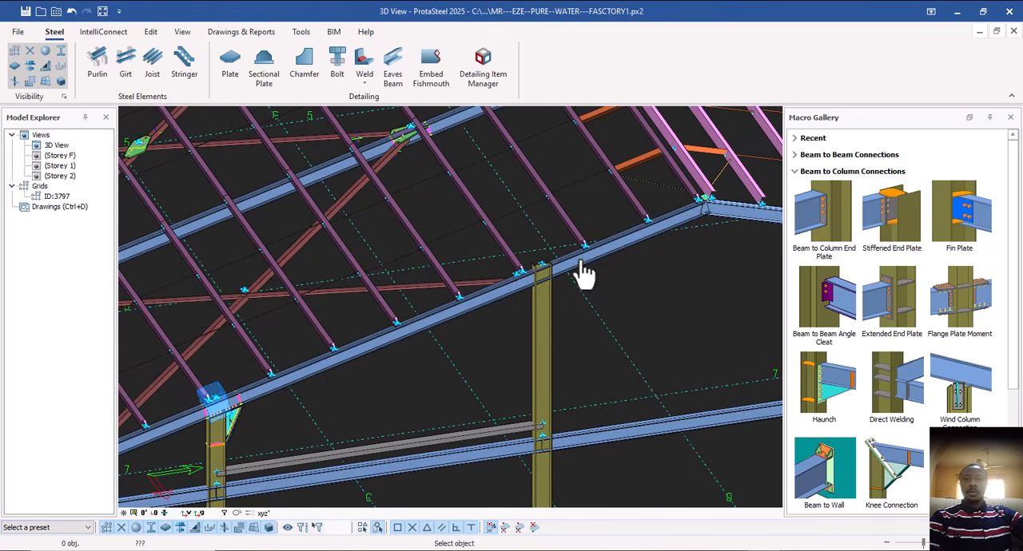
pyautogui.click(584, 274)
pyautogui.click(544, 320)
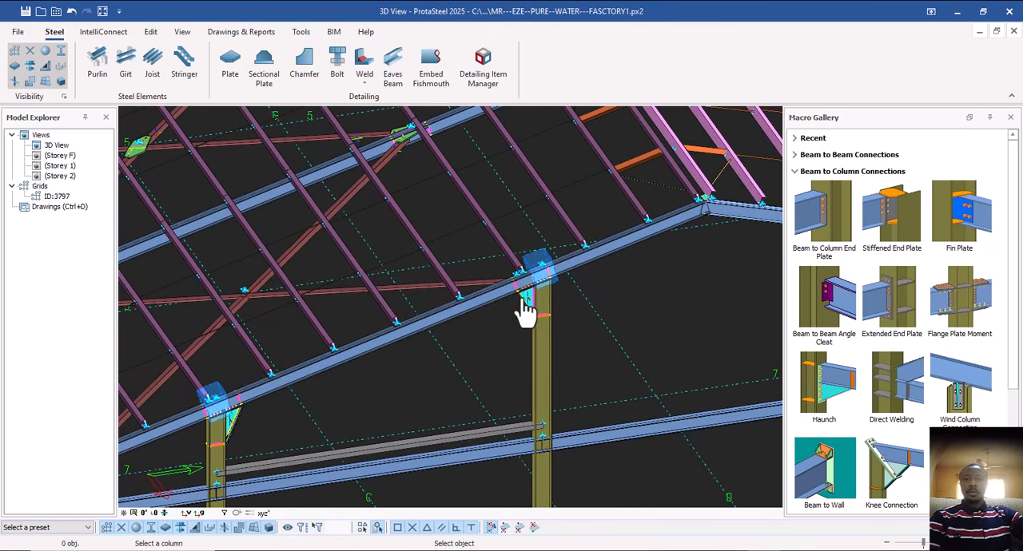
pyautogui.scroll(-3, 534, 336)
pyautogui.moveTo(612, 326); pyautogui.dragTo(558, 368, button='middle')
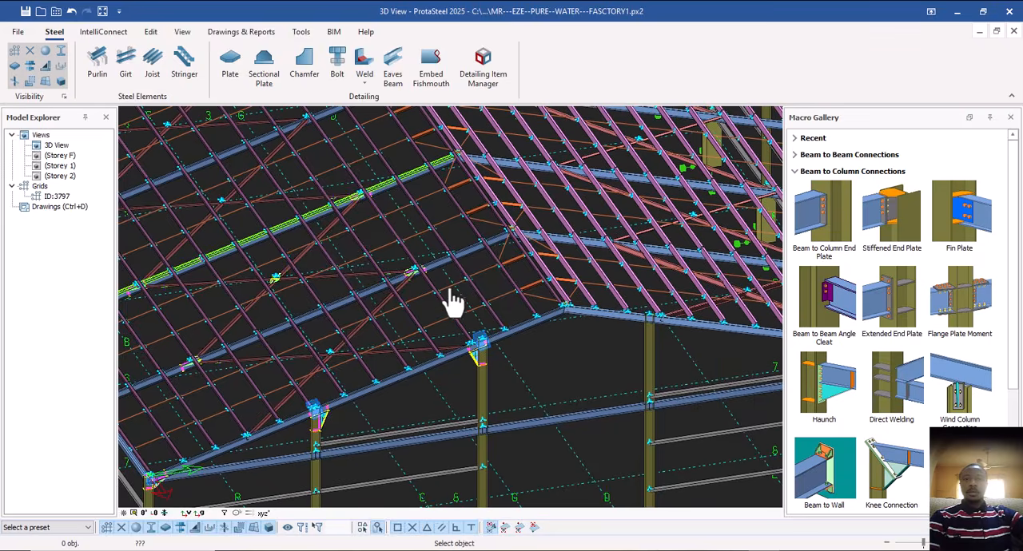
pyautogui.scroll(3, 472, 280)
pyautogui.moveTo(566, 328); pyautogui.dragTo(526, 278, button='middle')
pyautogui.moveTo(535, 329); pyautogui.dragTo(523, 368, button='middle')
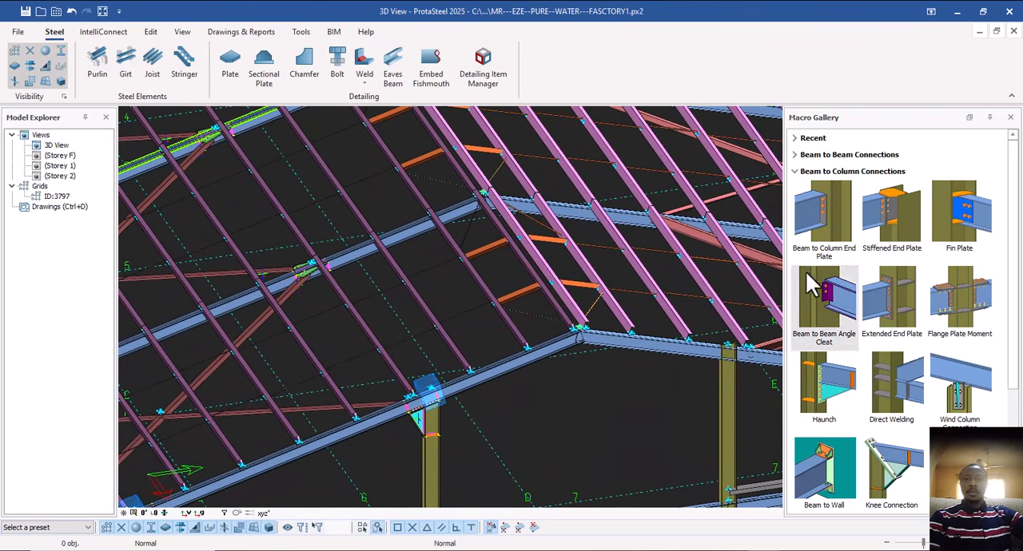
pyautogui.click(798, 171)
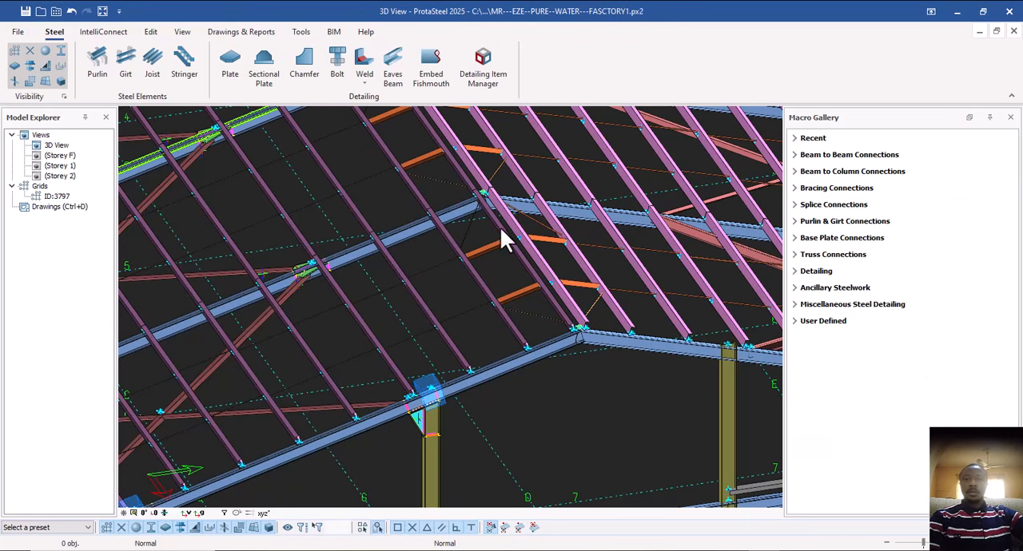
# Examine the ridge joint of the frame next to the gable and the roof framing around its rafter.
pyautogui.moveTo(501, 231); pyautogui.dragTo(632, 459, button='middle')
pyautogui.scroll(5, 432, 270)
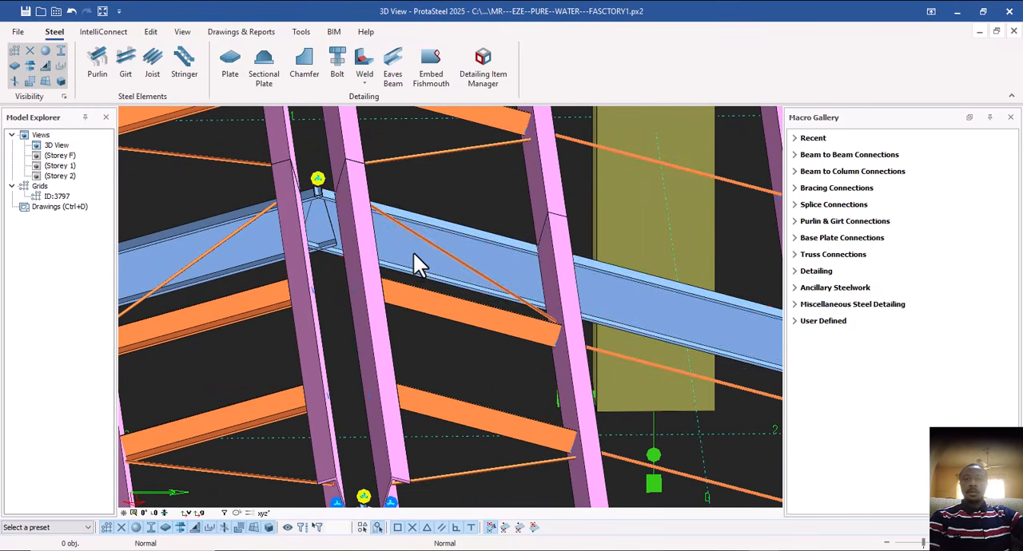
pyautogui.click(331, 257)
pyautogui.press('Escape')
pyautogui.click(250, 238)
pyautogui.scroll(-5, 458, 268)
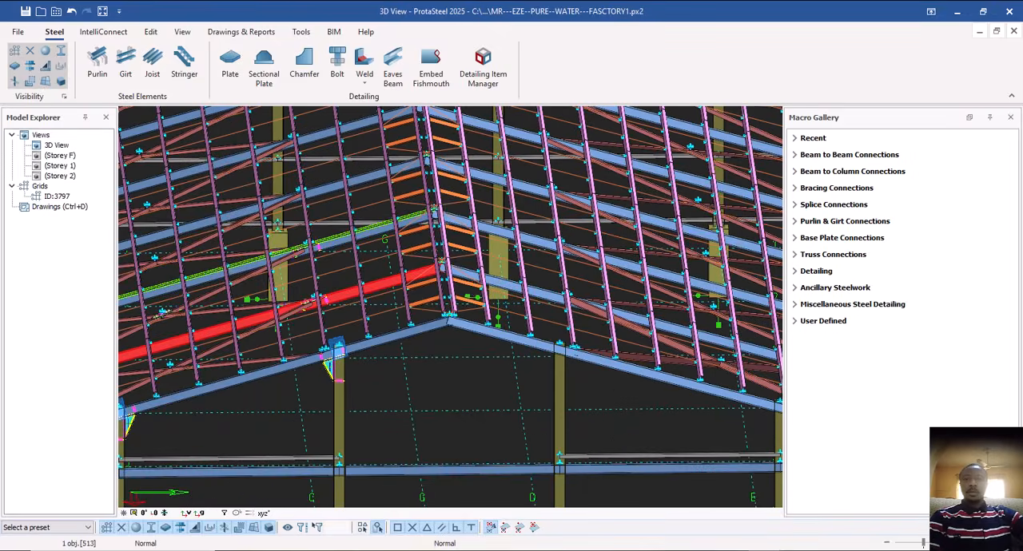
pyautogui.scroll(-5, 453, 300)
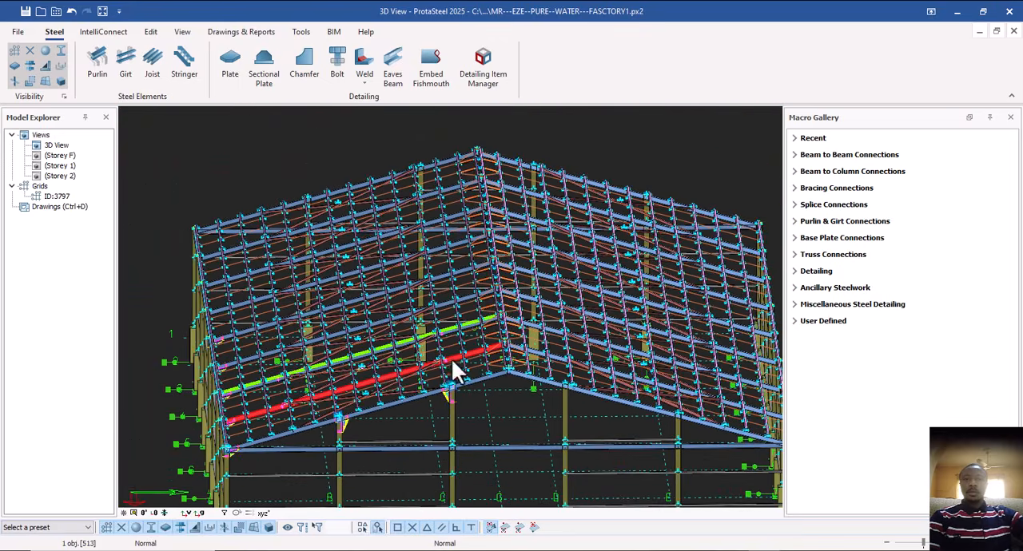
pyautogui.scroll(8, 418, 323)
pyautogui.moveTo(430, 315); pyautogui.dragTo(453, 349, button='middle')
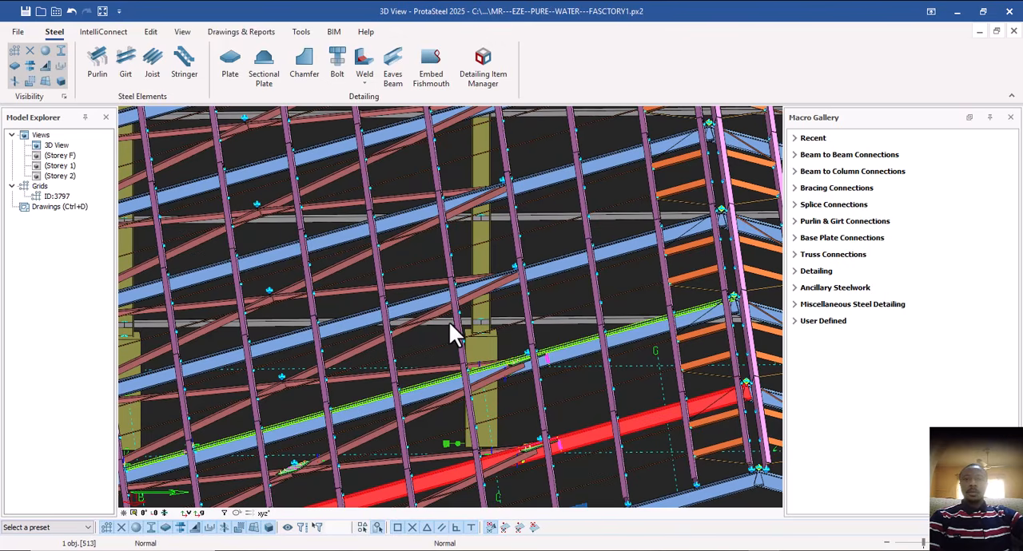
pyautogui.scroll(-8, 444, 332)
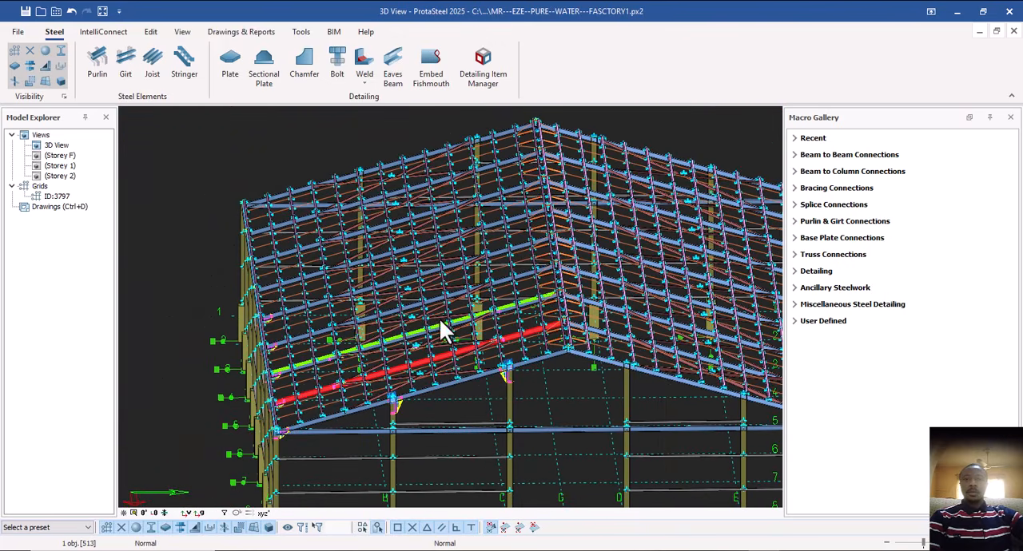
# Examine the ridge joint of the frame whose rafter is outlined in green, checking which members meet there.
pyautogui.click(403, 319)
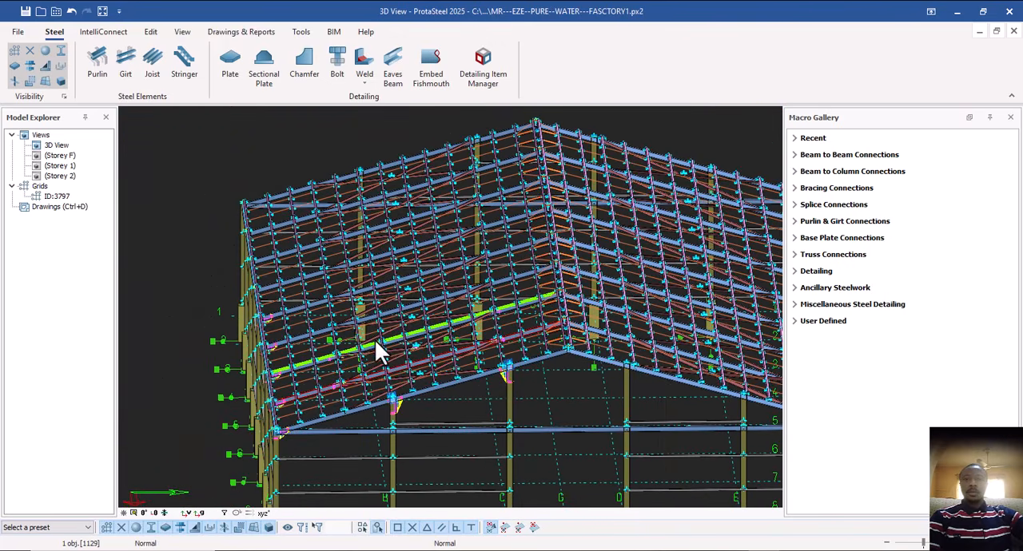
pyautogui.keyDown('shift'); pyautogui.moveTo(374, 339); pyautogui.dragTo(407, 311, button='middle'); pyautogui.keyUp('shift')
pyautogui.scroll(5, 408, 316)
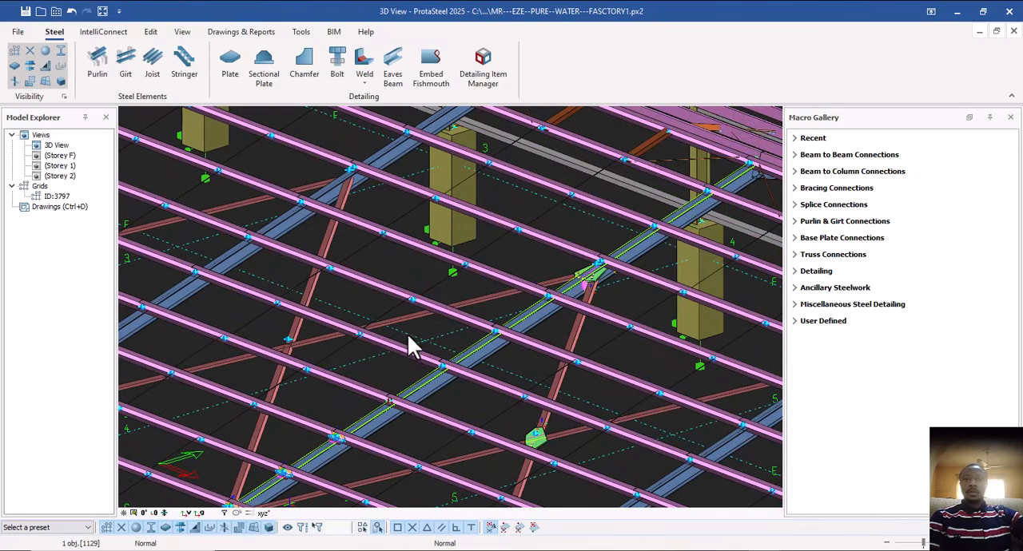
pyautogui.scroll(-2, 484, 323)
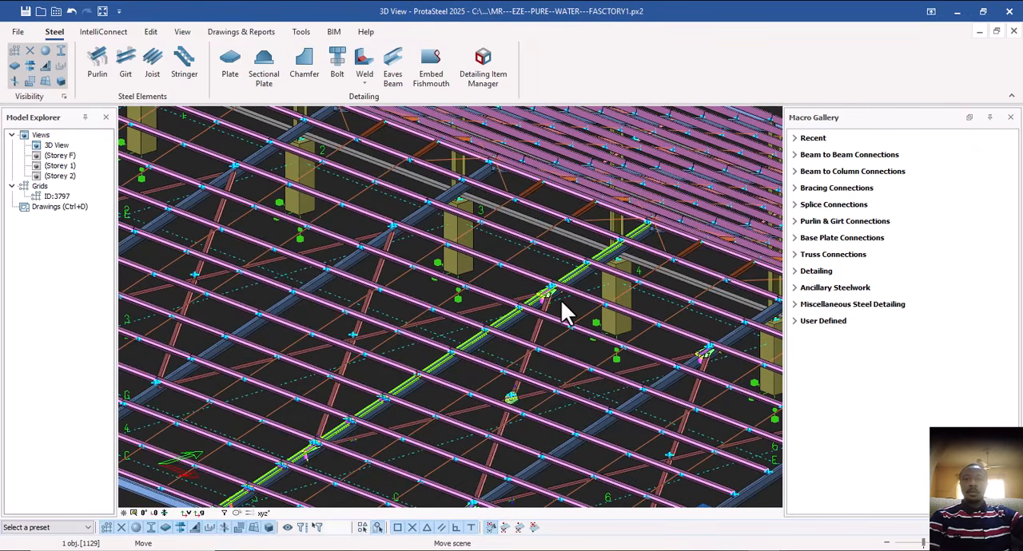
pyautogui.moveTo(561, 302); pyautogui.dragTo(503, 337, button='middle')
pyautogui.scroll(5, 549, 304)
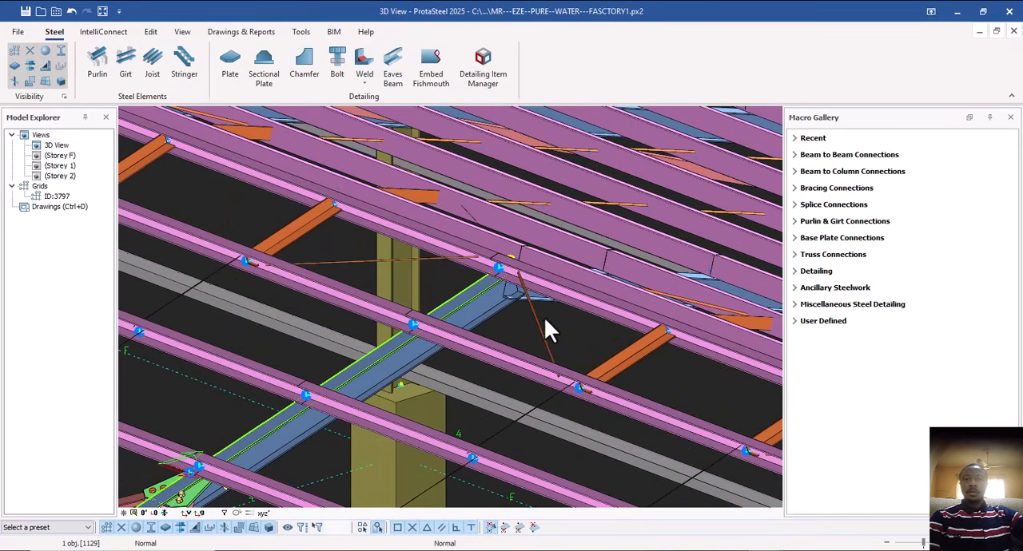
pyautogui.click(507, 288)
pyautogui.moveTo(545, 347); pyautogui.dragTo(626, 333, button='middle')
pyautogui.moveTo(477, 330); pyautogui.dragTo(279, 261, button='middle')
pyautogui.moveTo(535, 333); pyautogui.dragTo(514, 321, button='middle')
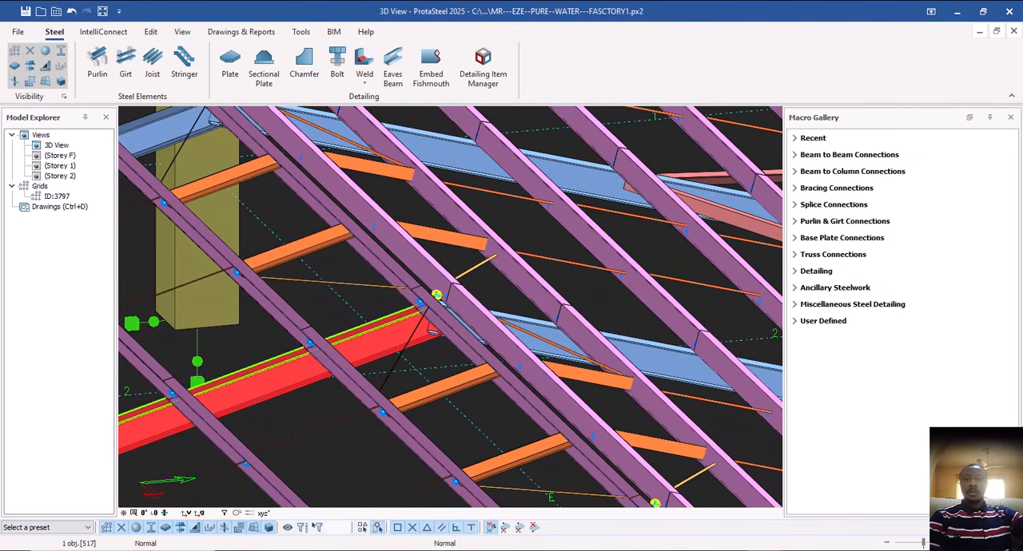
pyautogui.click(493, 291)
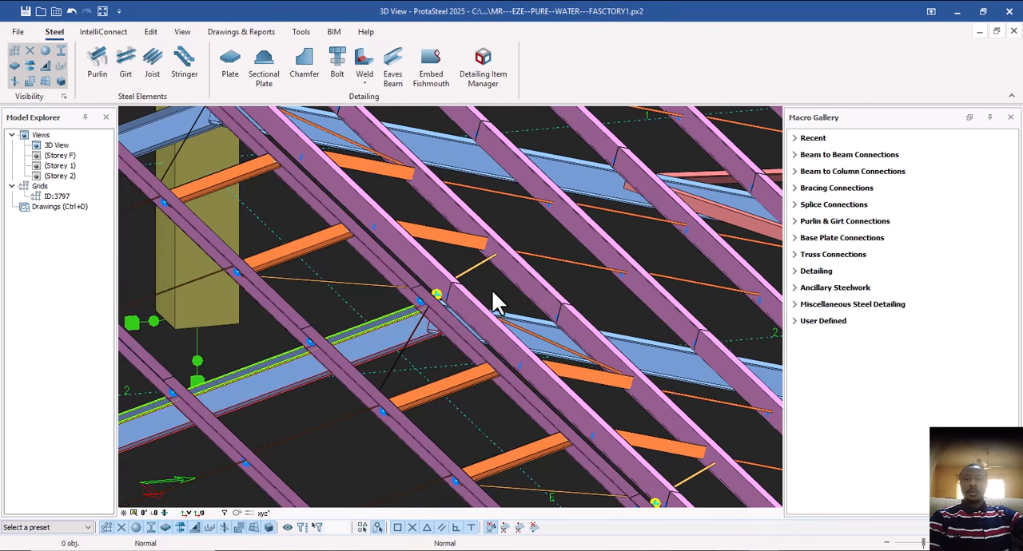
pyautogui.click(396, 332)
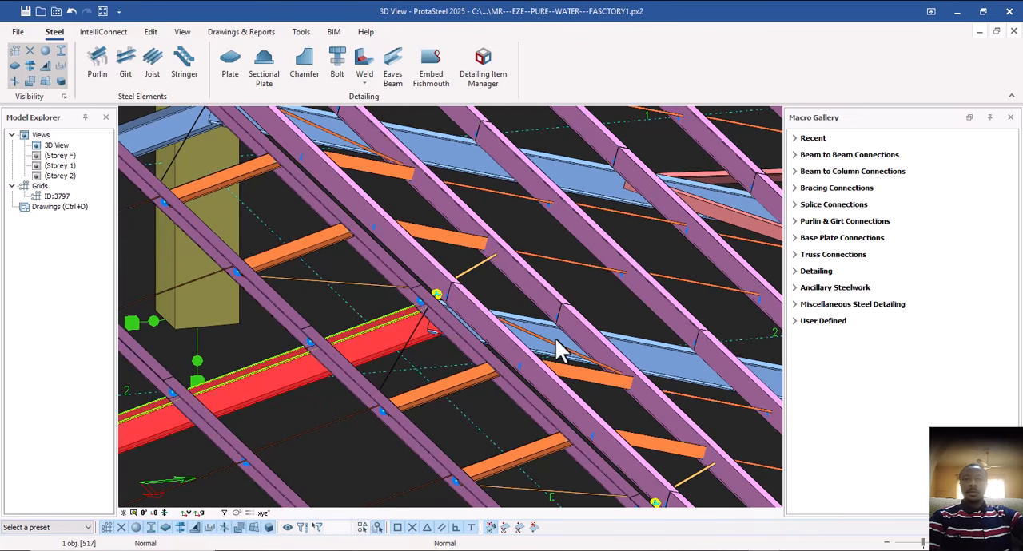
pyautogui.click(558, 350)
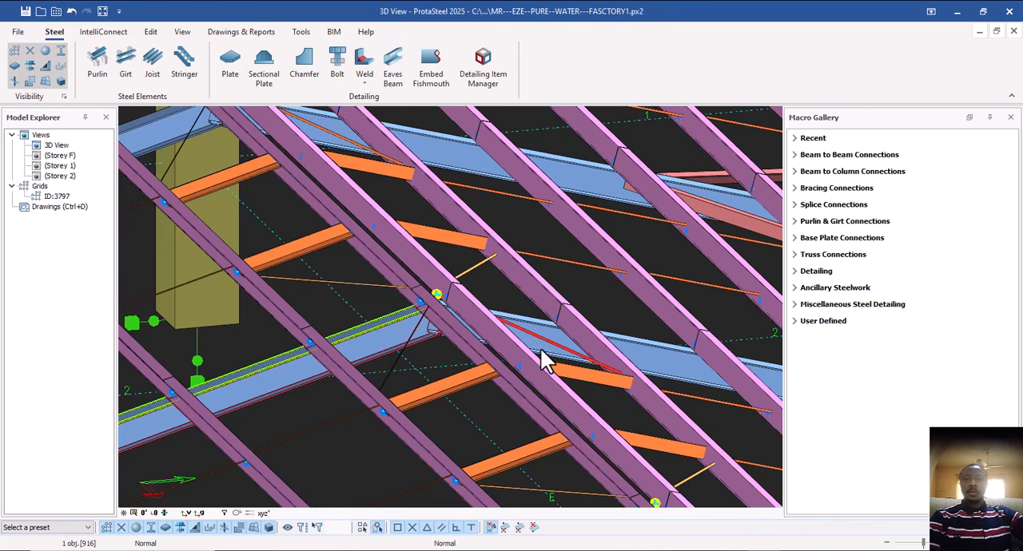
pyautogui.click(544, 361)
pyautogui.click(601, 305)
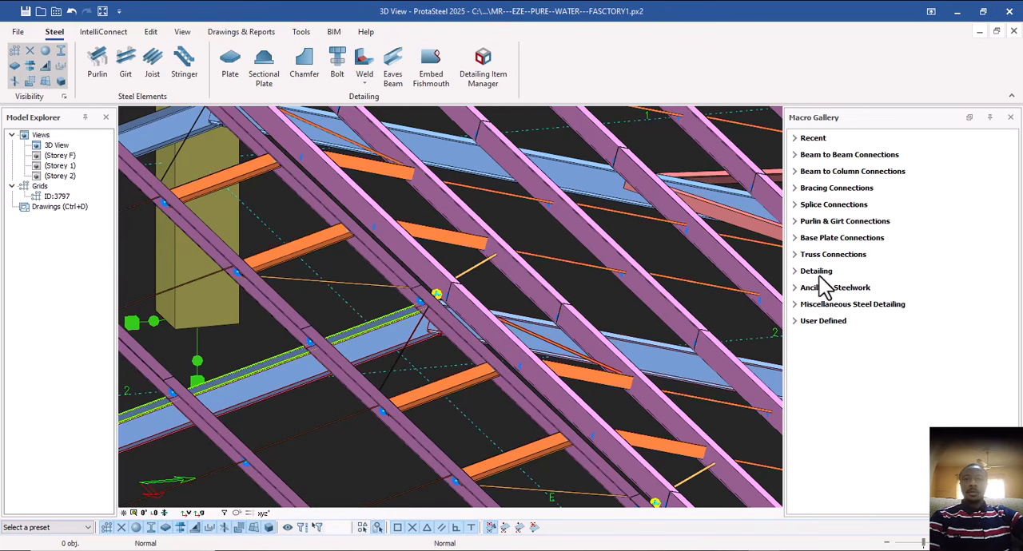
# Add an Apex Haunch between the two rafters meeting at the ridge of the green-outlined frame, end the command and inspect the joint from below.
pyautogui.click(798, 156)
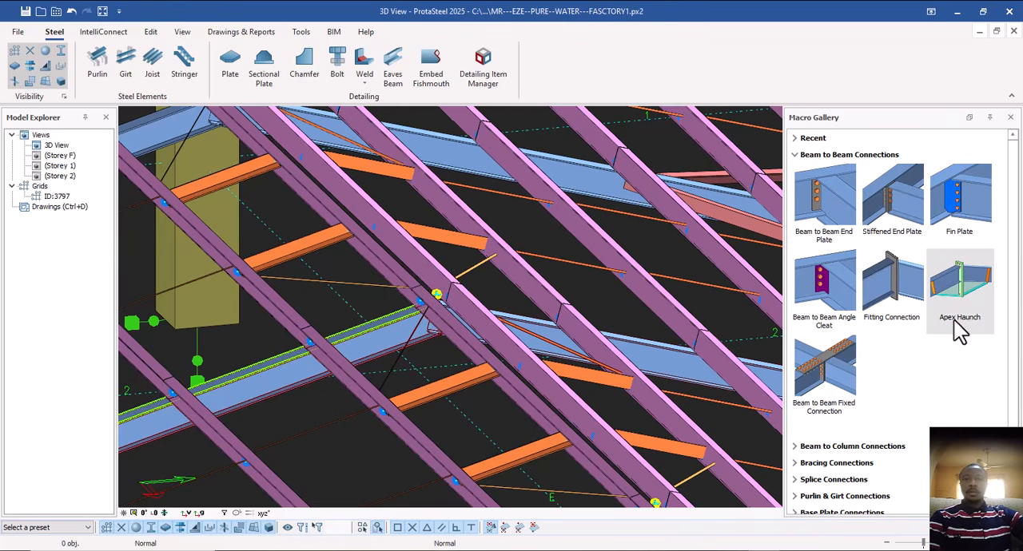
pyautogui.click(963, 281)
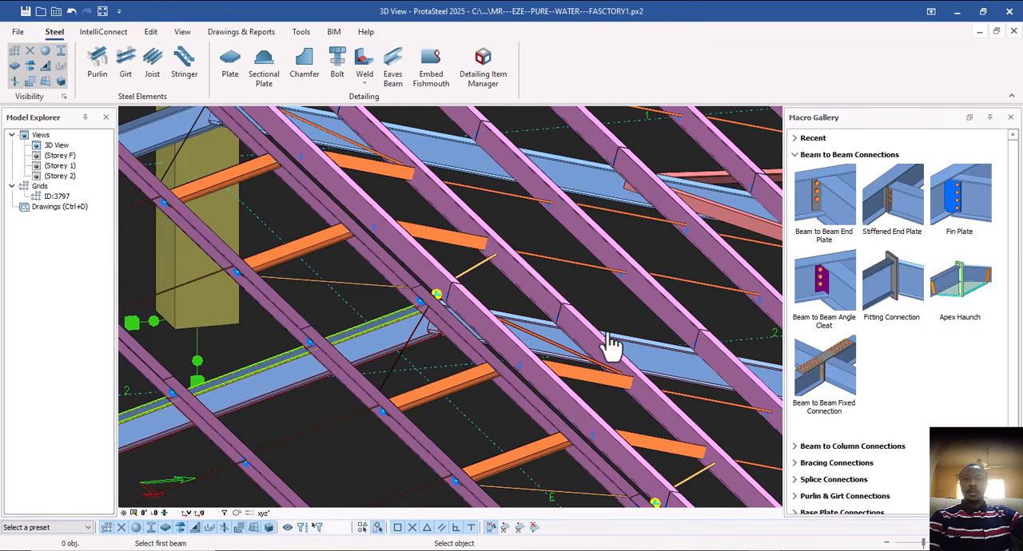
pyautogui.click(396, 350)
pyautogui.click(660, 369)
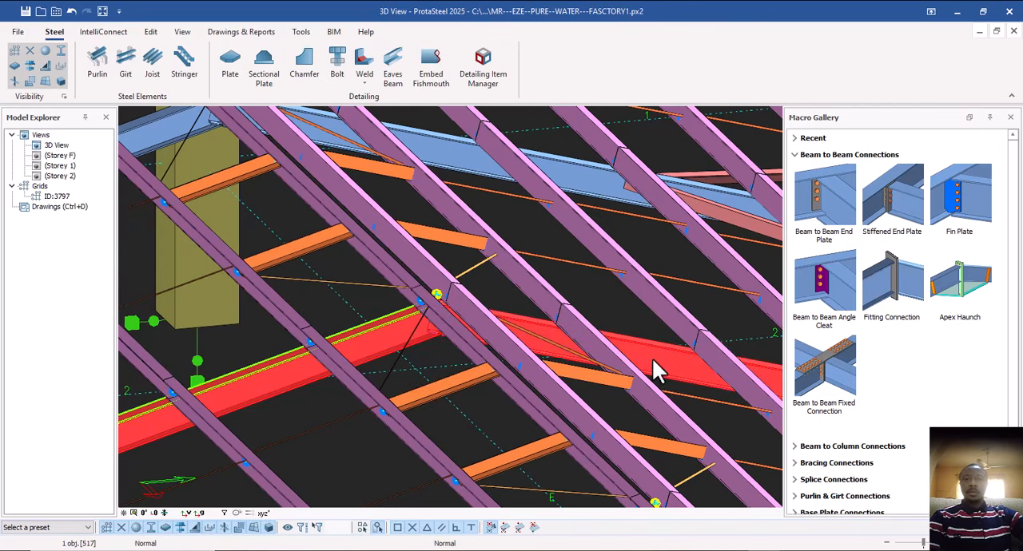
pyautogui.scroll(3, 446, 366)
pyautogui.scroll(-3, 445, 366)
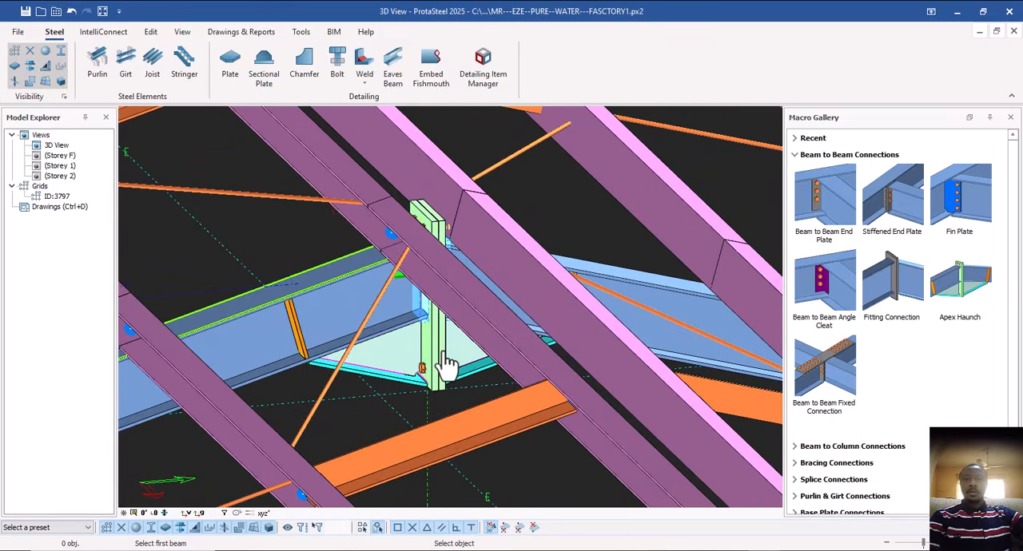
pyautogui.press('Escape')
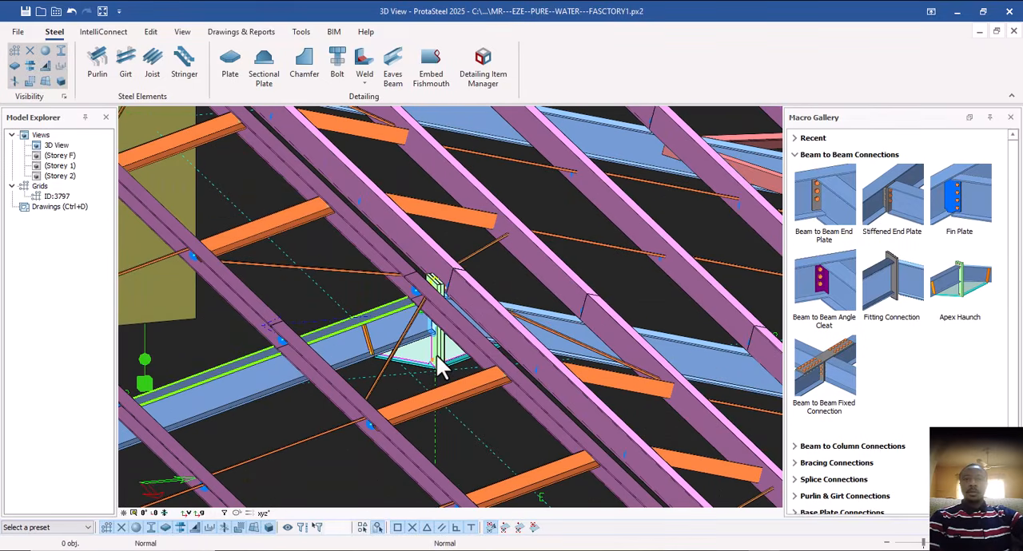
pyautogui.click(437, 355)
pyautogui.moveTo(433, 359); pyautogui.dragTo(480, 313, button='middle')
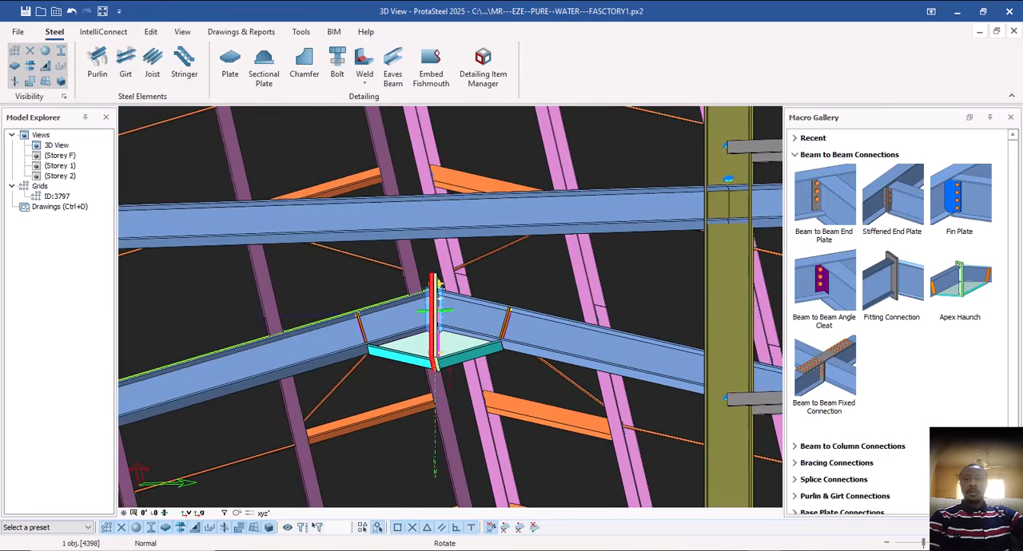
# Examine the new apex haunch on the green-outlined frame and the purlins and rafters around its ridge from below and above.
pyautogui.scroll(4, 480, 314)
pyautogui.scroll(-3, 483, 322)
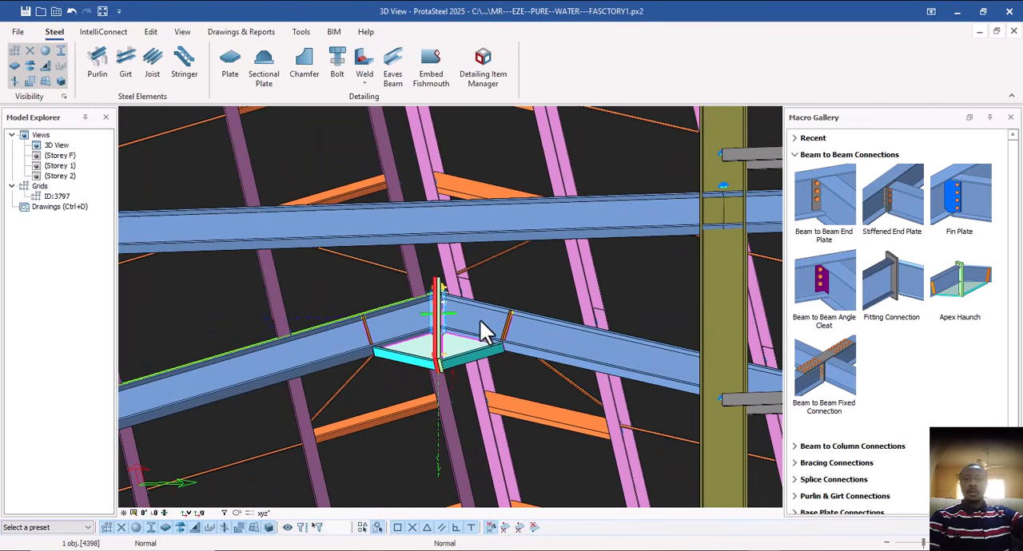
pyautogui.scroll(-3, 484, 329)
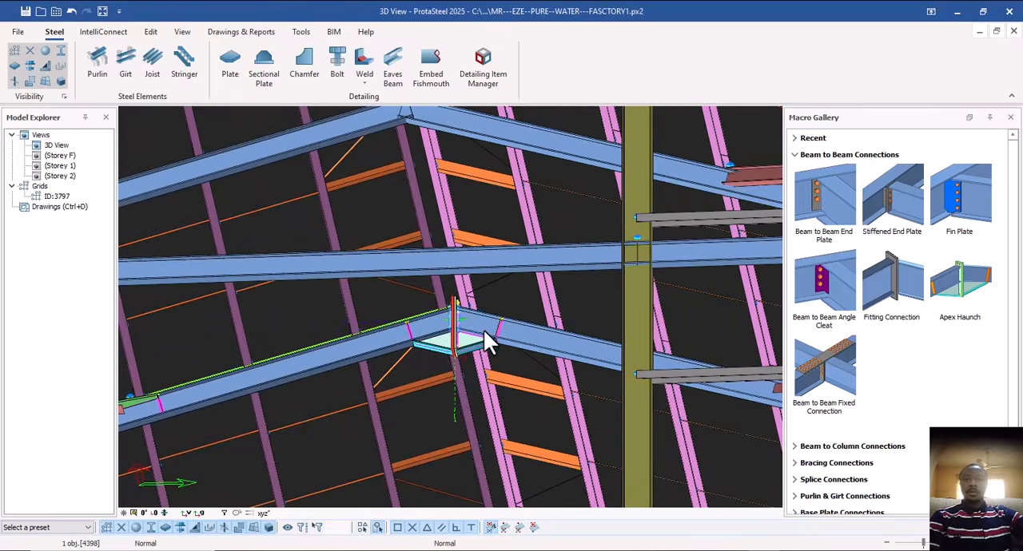
pyautogui.scroll(1, 483, 319)
pyautogui.scroll(-5, 482, 316)
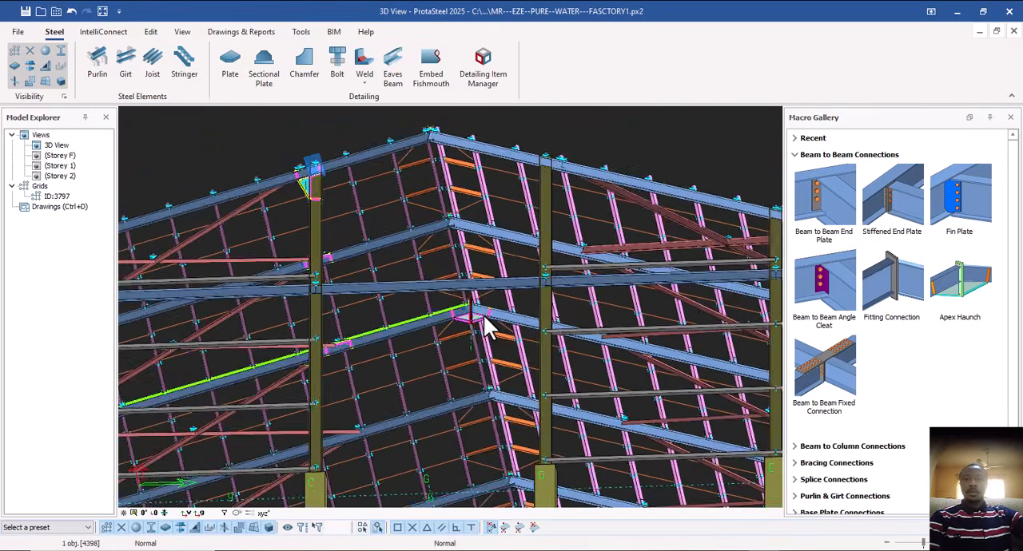
pyautogui.moveTo(481, 318); pyautogui.dragTo(478, 380, button='middle')
pyautogui.scroll(5, 511, 344)
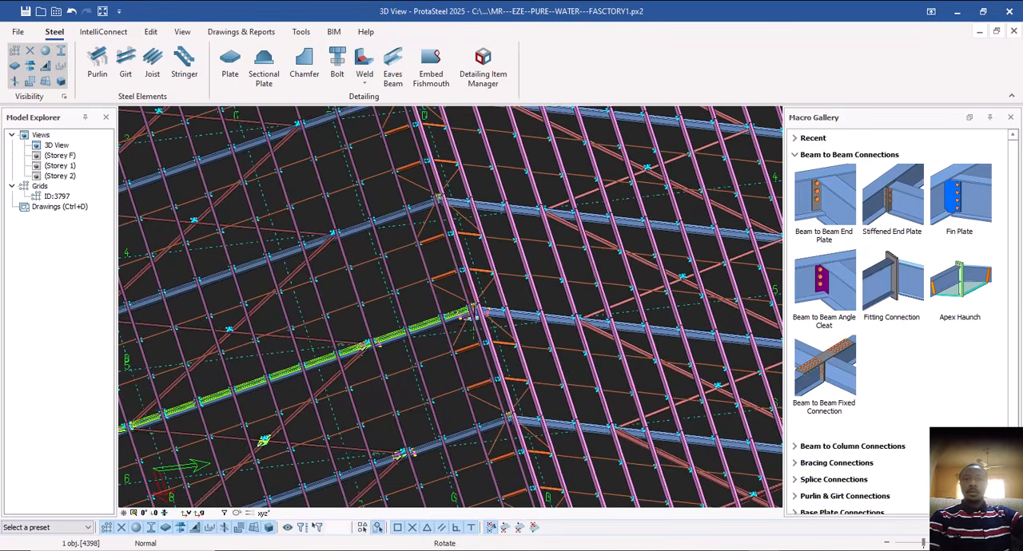
pyautogui.scroll(1, 517, 340)
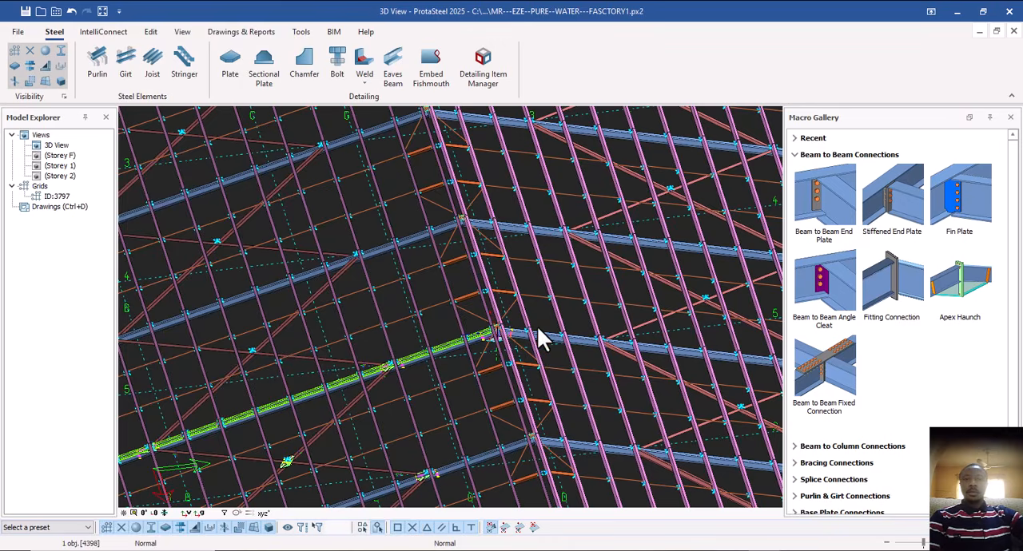
pyautogui.scroll(-6, 536, 331)
pyautogui.moveTo(524, 343)
pyautogui.mouseDown(button='middle')
pyautogui.moveTo(533, 362)
pyautogui.moveTo(513, 375)
pyautogui.moveTo(527, 360)
pyautogui.mouseUp(button='middle')
pyautogui.moveTo(490, 399); pyautogui.dragTo(472, 370, button='middle')
pyautogui.scroll(3, 473, 382)
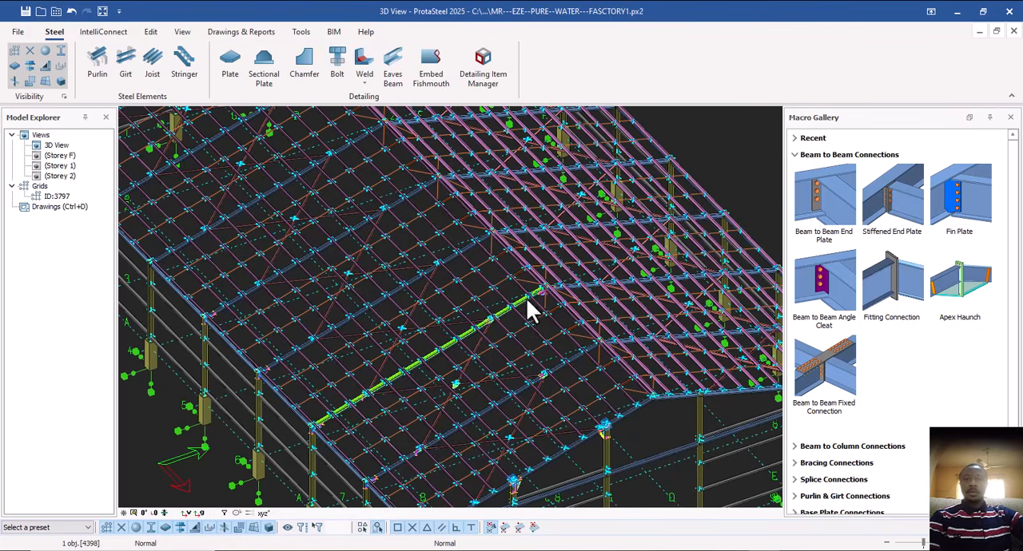
# Inspect the gusset plates on the green-outlined rafter, the gusset at the brace crossing, and the rafter-to-column eaves joint.
pyautogui.scroll(3, 541, 292)
pyautogui.scroll(-3, 582, 270)
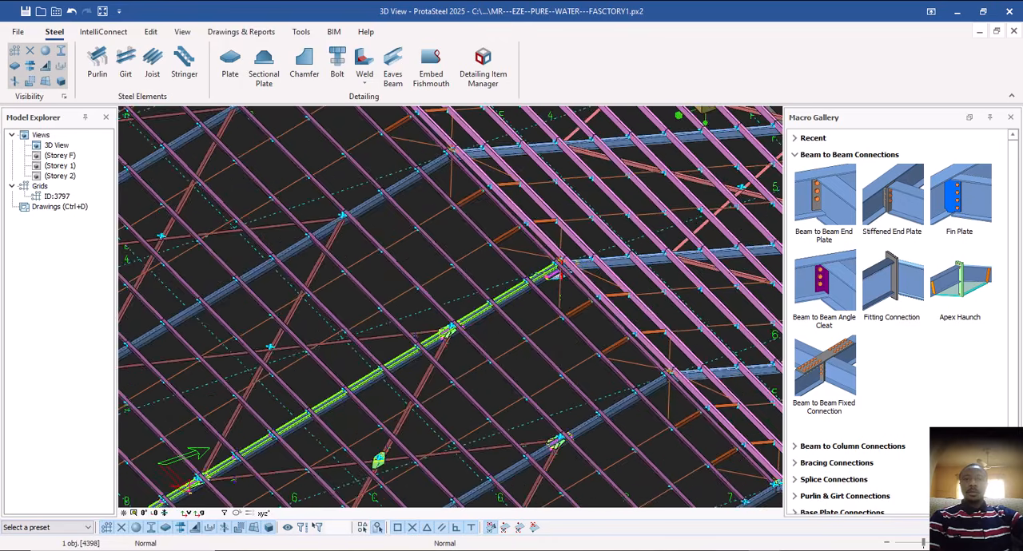
pyautogui.scroll(4, 504, 327)
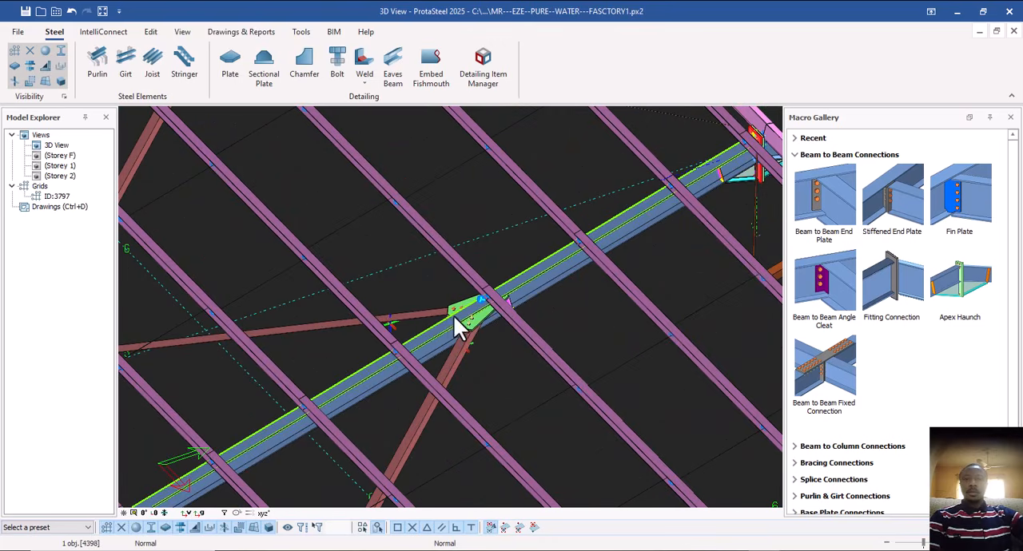
pyautogui.scroll(-3, 472, 312)
pyautogui.scroll(3, 409, 409)
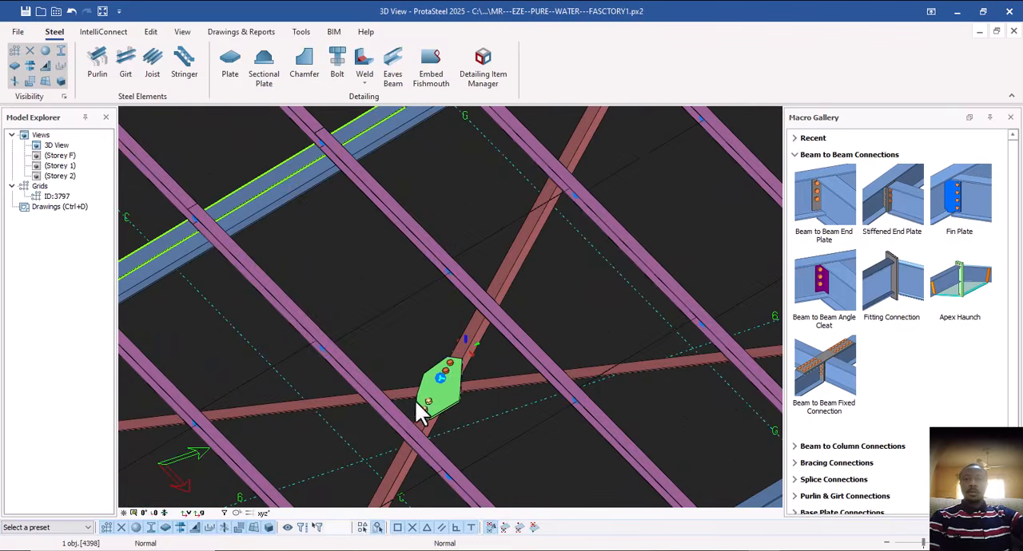
pyautogui.scroll(-5, 452, 359)
pyautogui.scroll(5, 417, 372)
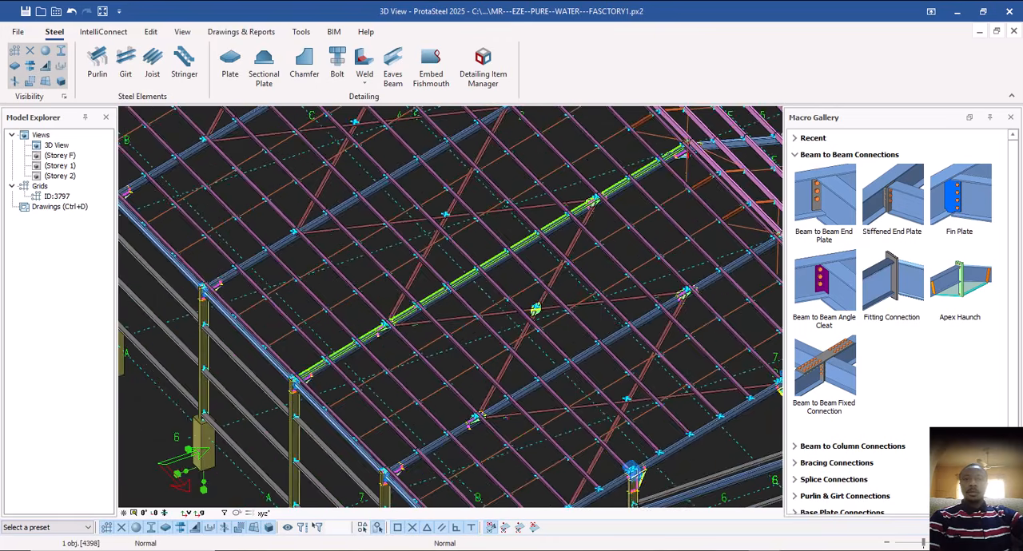
pyautogui.scroll(3, 431, 416)
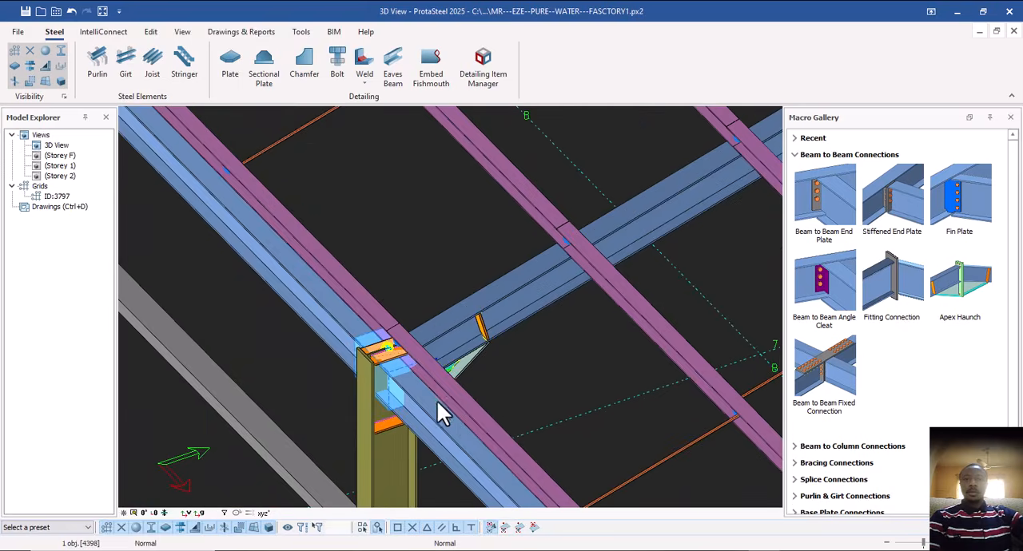
pyautogui.scroll(-6, 373, 413)
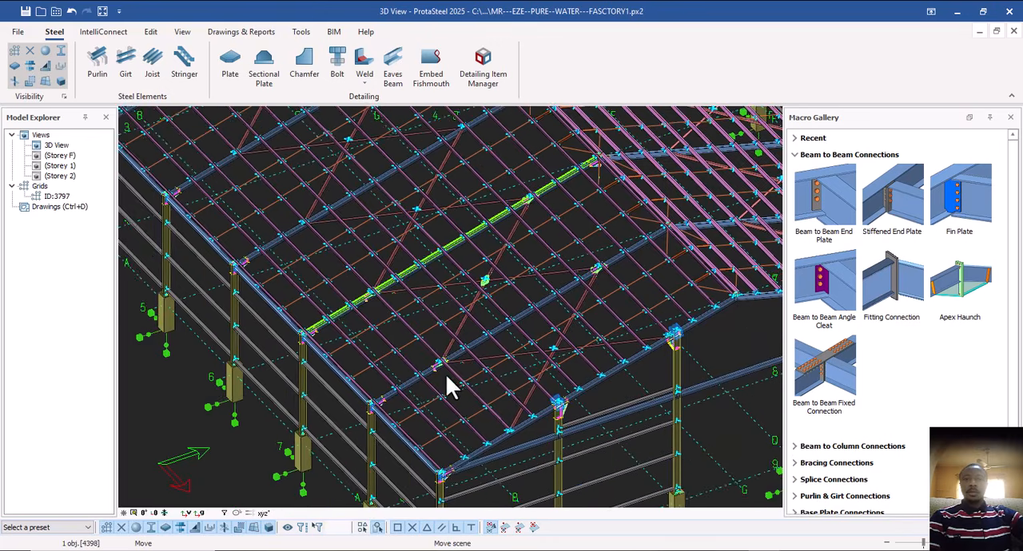
# Examine the roof bracing in the bays beyond the green-outlined rafter, checking which brace joints carry gusset plates.
pyautogui.moveTo(446, 375); pyautogui.dragTo(422, 433, button='middle')
pyautogui.moveTo(503, 362); pyautogui.dragTo(479, 447, button='middle')
pyautogui.moveTo(499, 309); pyautogui.dragTo(476, 373, button='middle')
pyautogui.scroll(2, 485, 376)
pyautogui.scroll(2, 388, 425)
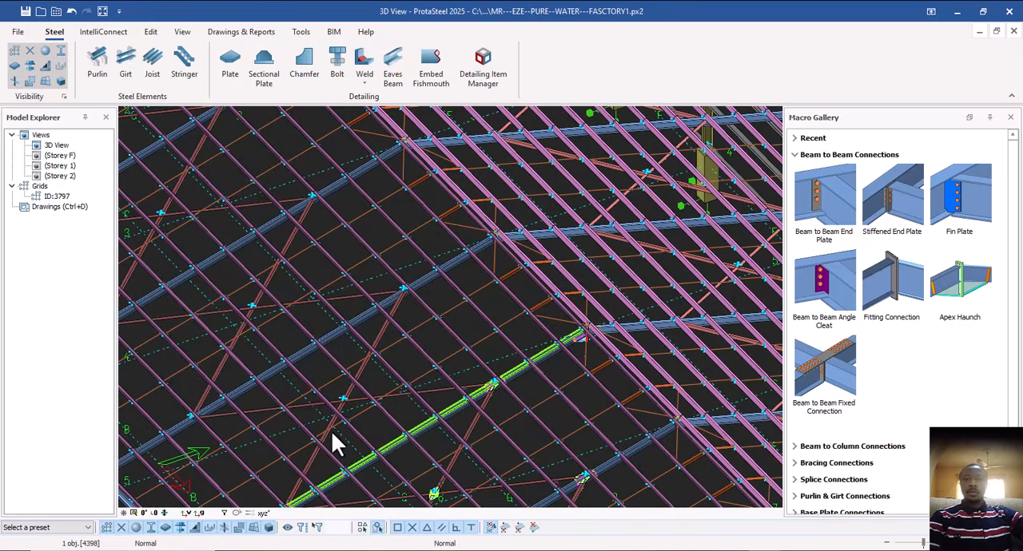
pyautogui.scroll(-2, 349, 426)
pyautogui.scroll(2, 354, 434)
pyautogui.scroll(-3, 350, 429)
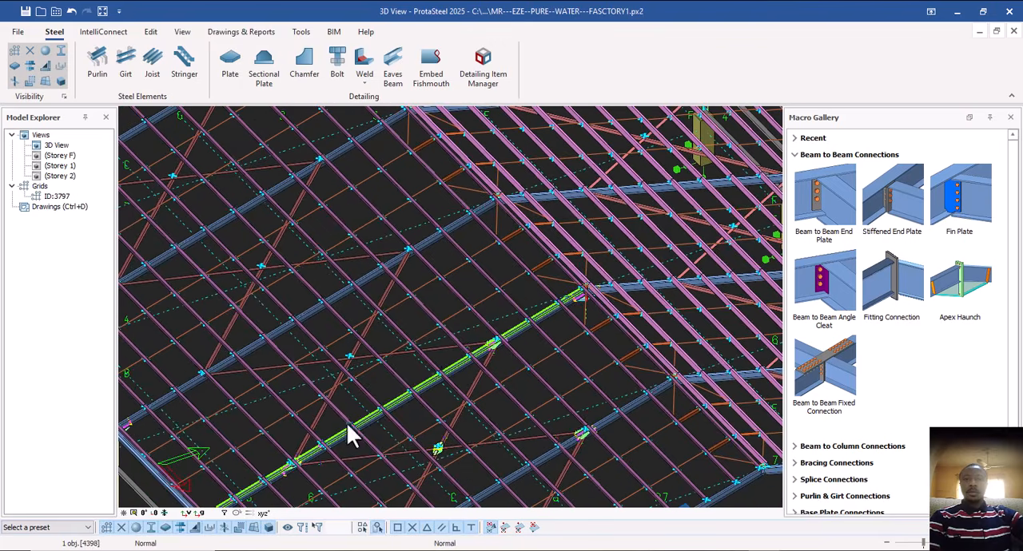
pyautogui.scroll(-8, 429, 364)
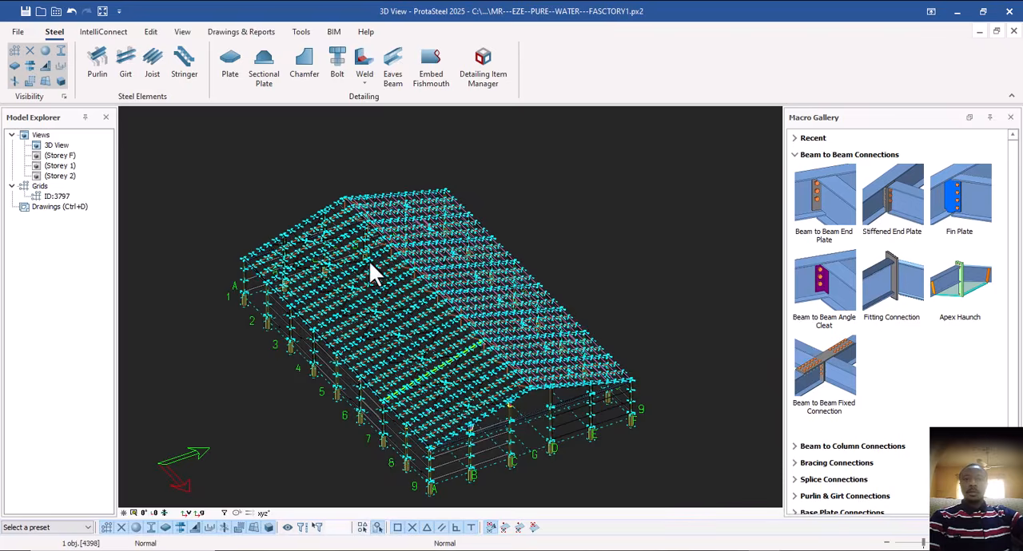
# Select the entire building model and run part numbering with the numbering options applied, ending with the selection cleared.
pyautogui.scroll(-2, 420, 260)
pyautogui.click(257, 185)
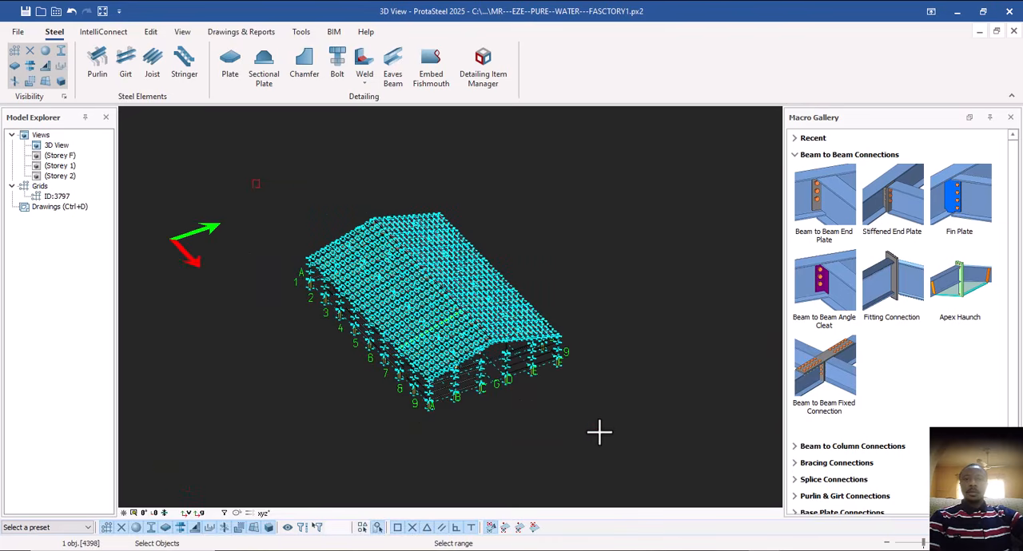
pyautogui.click(474, 385)
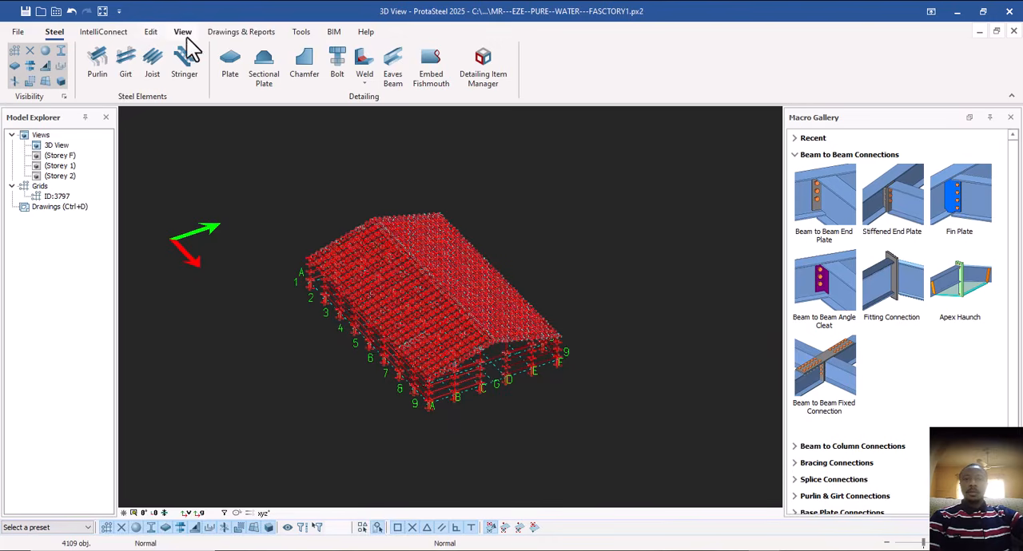
pyautogui.click(233, 34)
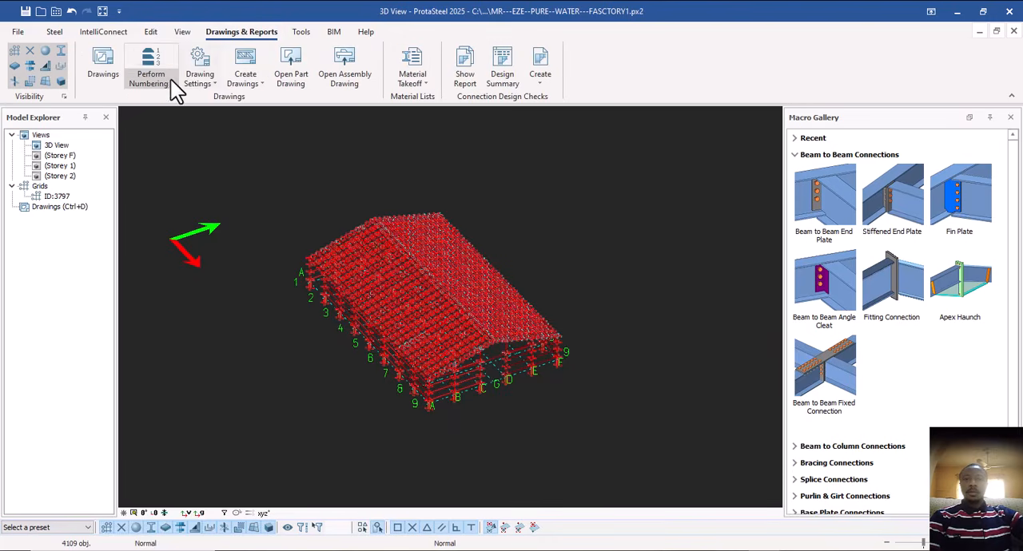
pyautogui.click(170, 80)
pyautogui.click(182, 105)
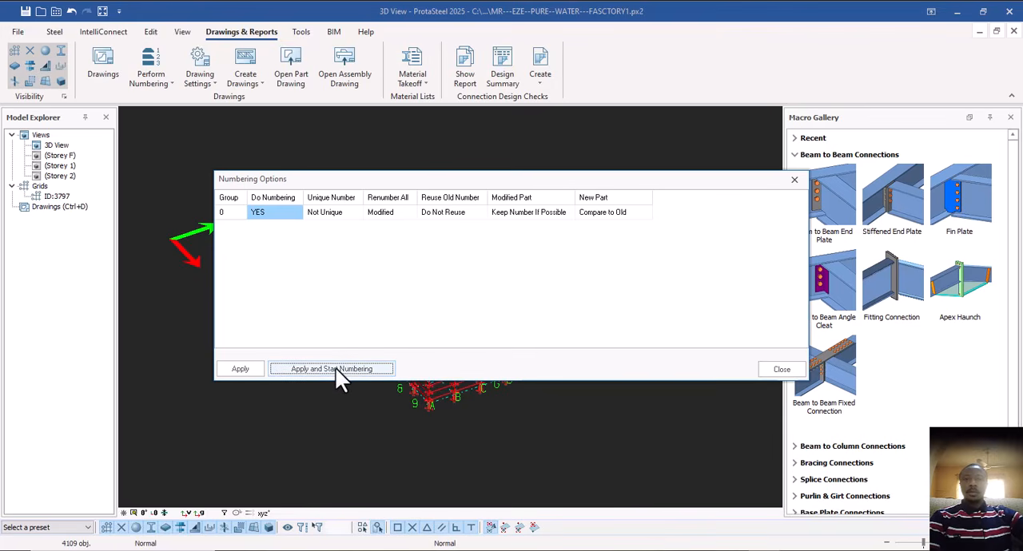
pyautogui.click(338, 370)
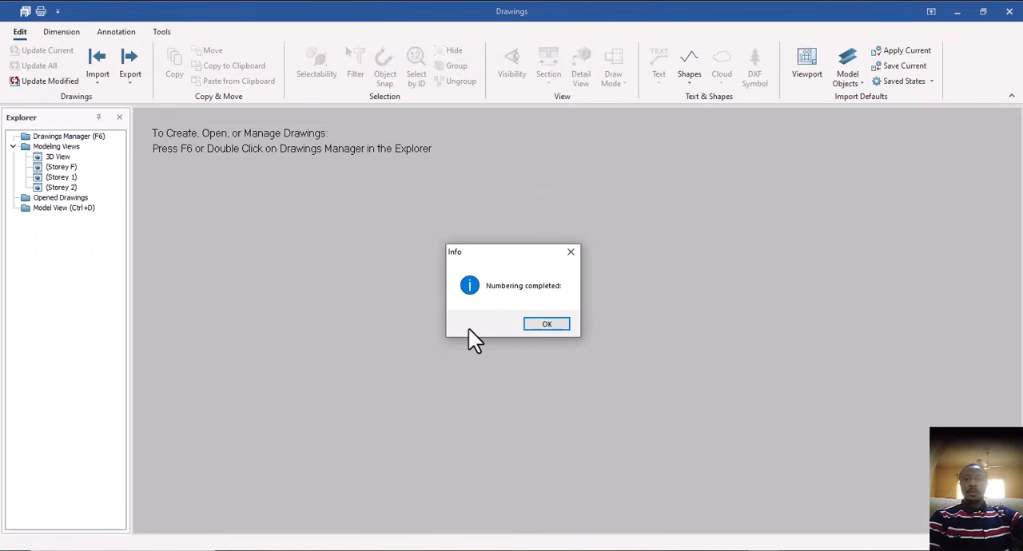
pyautogui.click(539, 325)
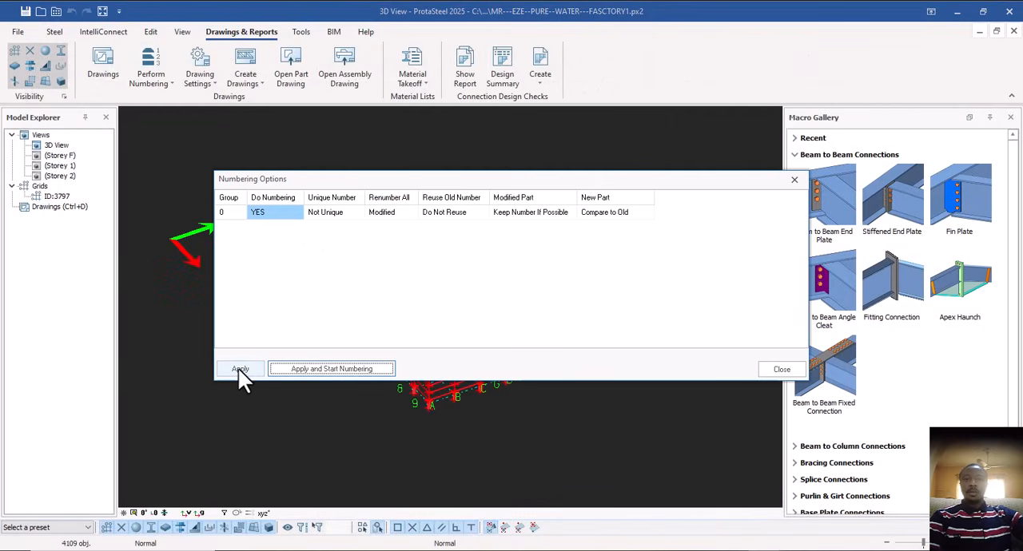
pyautogui.click(239, 370)
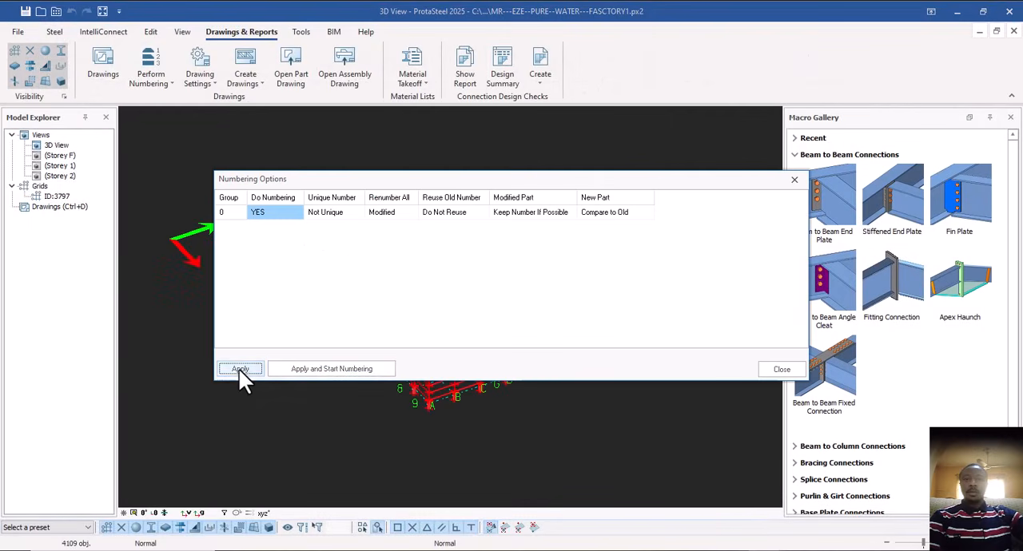
pyautogui.click(781, 369)
pyautogui.click(591, 255)
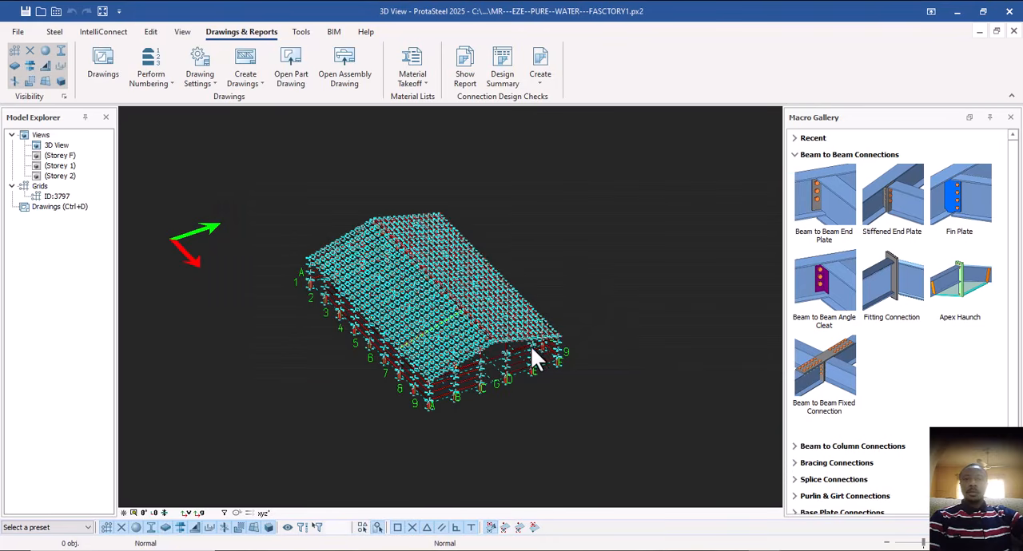
# Examine the numbered building from the gable end, looking over both roof slopes, the gable columns and the ridge.
pyautogui.moveTo(534, 346); pyautogui.dragTo(482, 322, button='middle')
pyautogui.scroll(4, 451, 336)
pyautogui.moveTo(482, 321); pyautogui.dragTo(488, 324, button='middle')
pyautogui.moveTo(421, 401); pyautogui.dragTo(468, 423, button='middle')
pyautogui.keyDown('ctrl'); pyautogui.moveTo(464, 360); pyautogui.dragTo(468, 347, button='middle'); pyautogui.keyUp('ctrl')
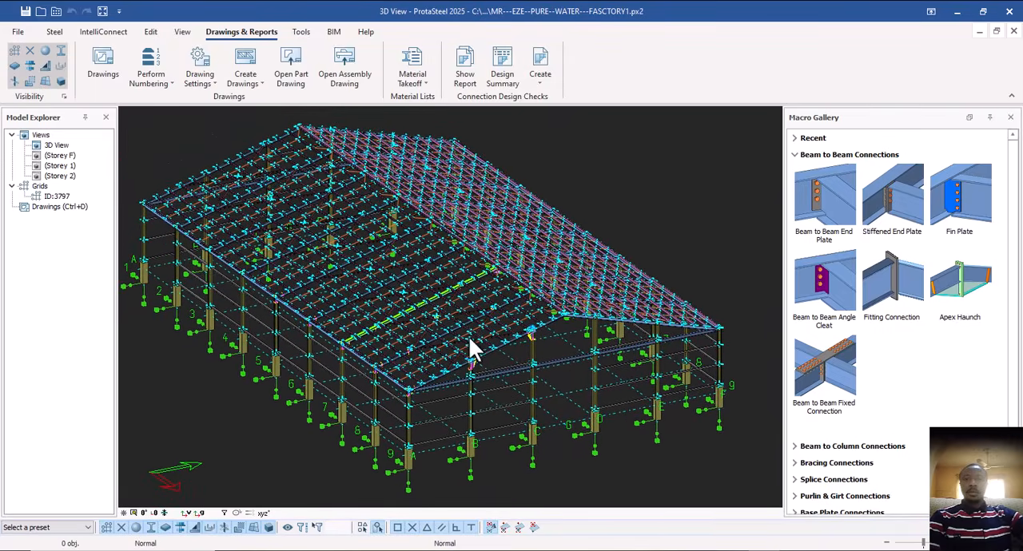
pyautogui.scroll(4, 456, 331)
pyautogui.moveTo(468, 303); pyautogui.dragTo(432, 334, button='middle')
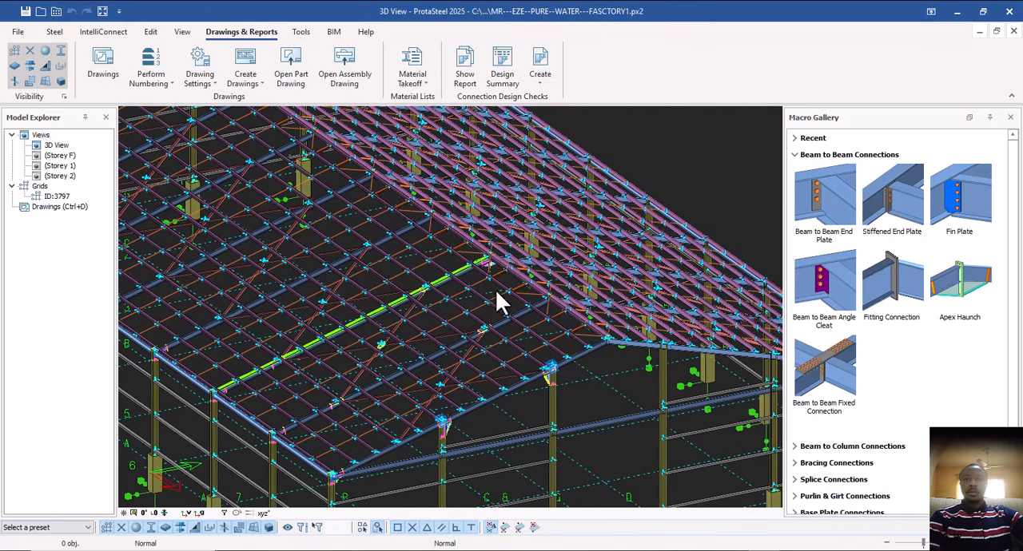
pyautogui.moveTo(495, 289); pyautogui.dragTo(483, 291, button='middle')
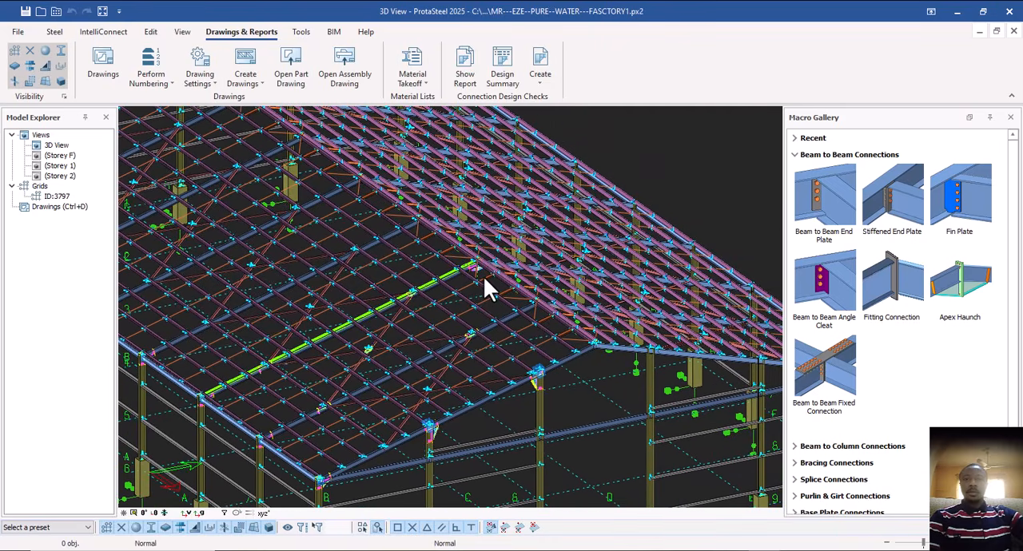
pyautogui.scroll(6, 486, 287)
pyautogui.keyDown('ctrl'); pyautogui.moveTo(504, 279); pyautogui.dragTo(447, 324, button='middle'); pyautogui.keyUp('ctrl')
pyautogui.scroll(-8, 502, 271)
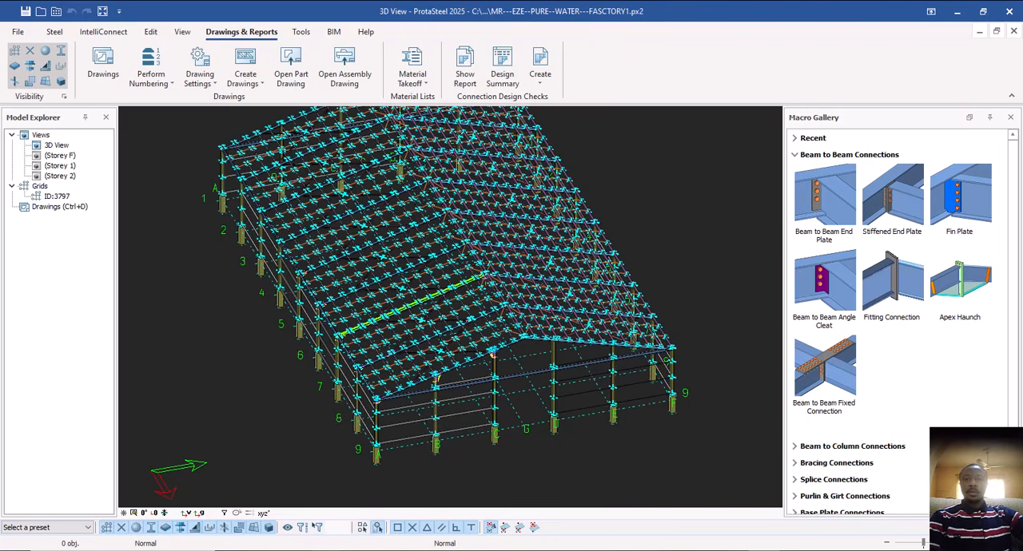
pyautogui.scroll(5, 459, 298)
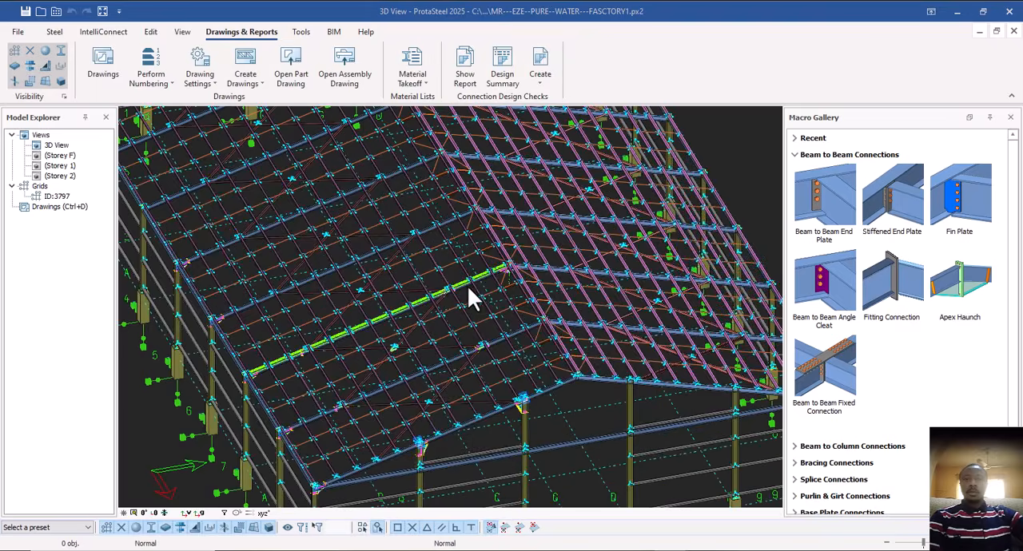
pyautogui.scroll(-2, 459, 304)
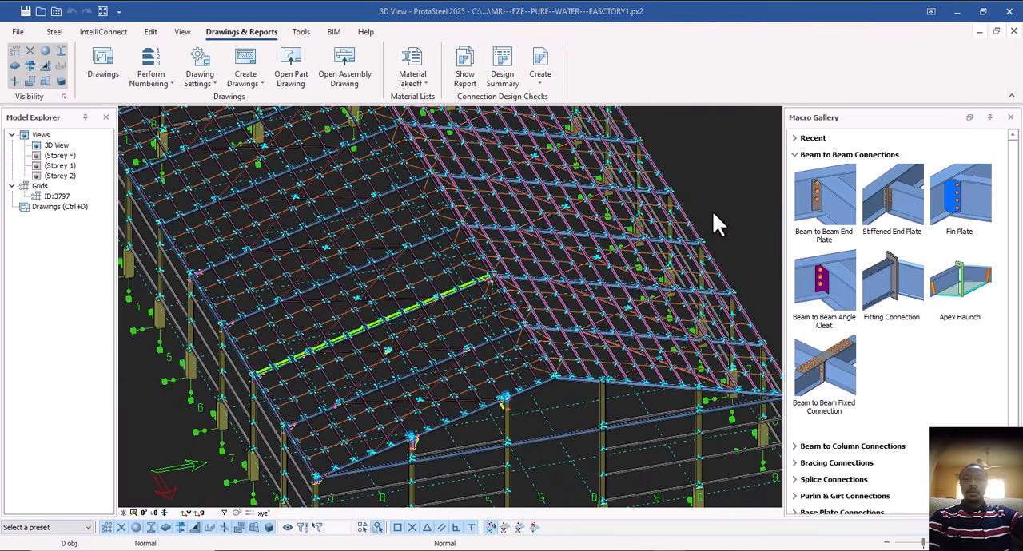
pyautogui.scroll(3, 394, 397)
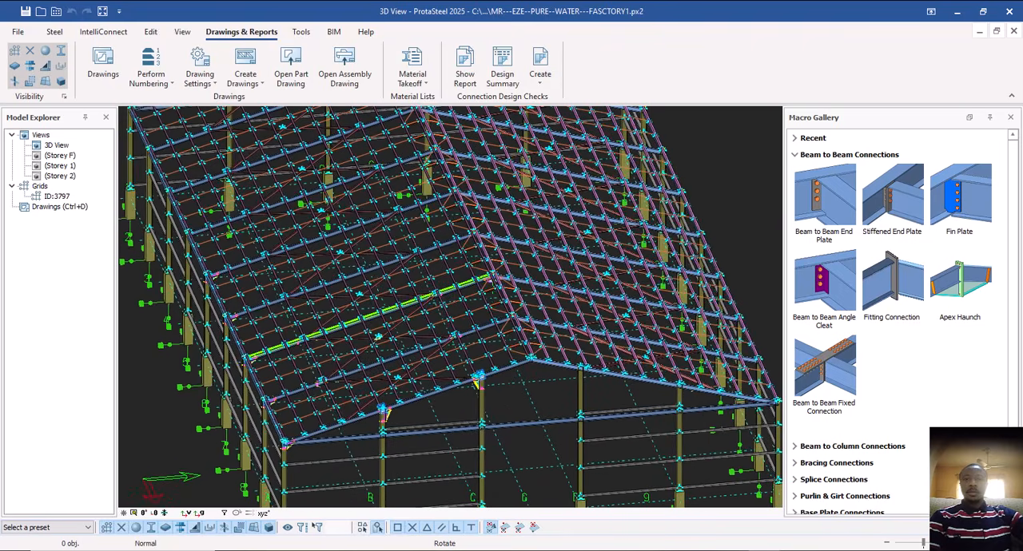
# Inspect the green-outlined frame up close by selecting its outline and the rafter itself, and clear the selection.
pyautogui.scroll(3, 412, 324)
pyautogui.scroll(2, 416, 323)
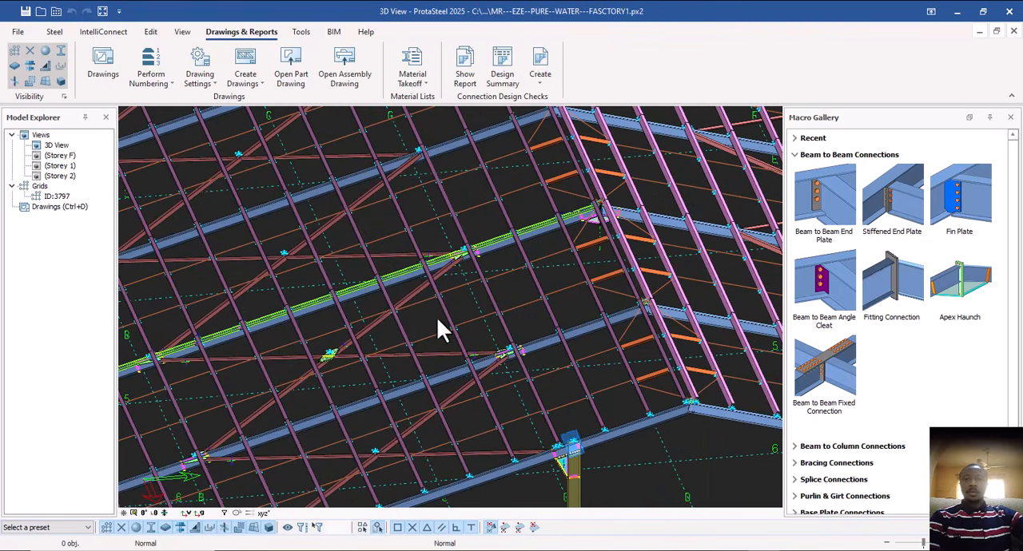
pyautogui.click(402, 272)
pyautogui.scroll(3, 494, 245)
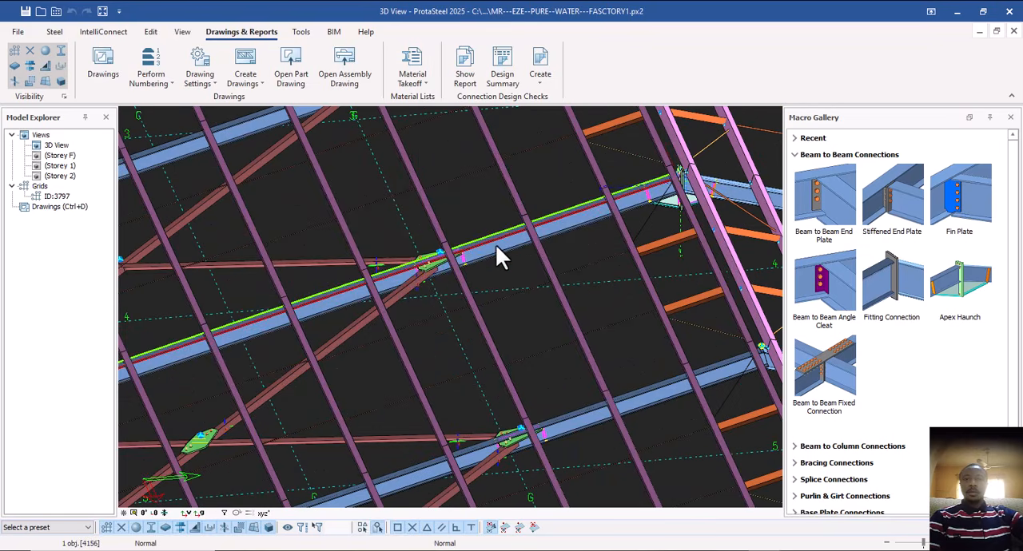
pyautogui.click(496, 247)
pyautogui.moveTo(466, 314); pyautogui.dragTo(394, 323, button='middle')
pyautogui.scroll(-3, 450, 307)
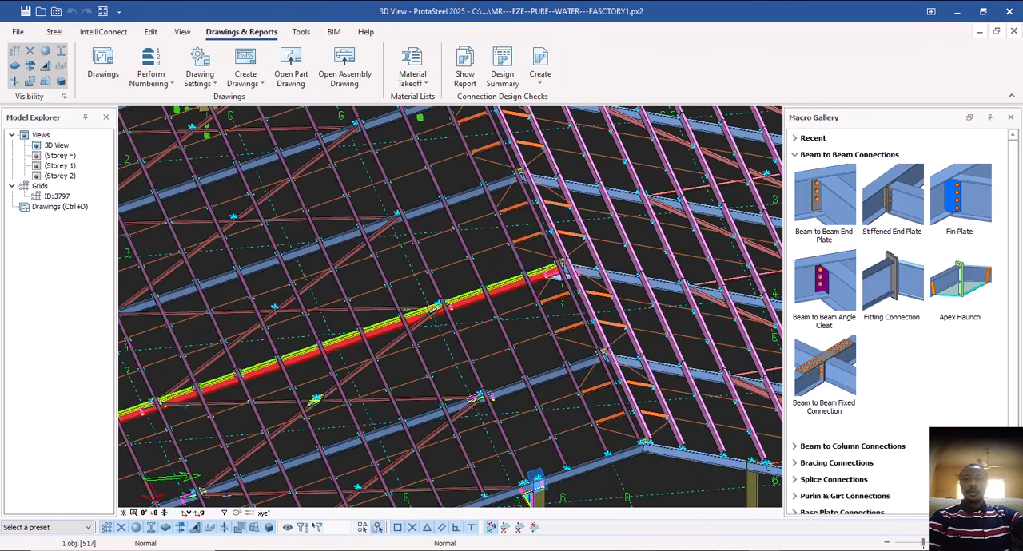
pyautogui.moveTo(539, 346); pyautogui.dragTo(527, 317, button='middle')
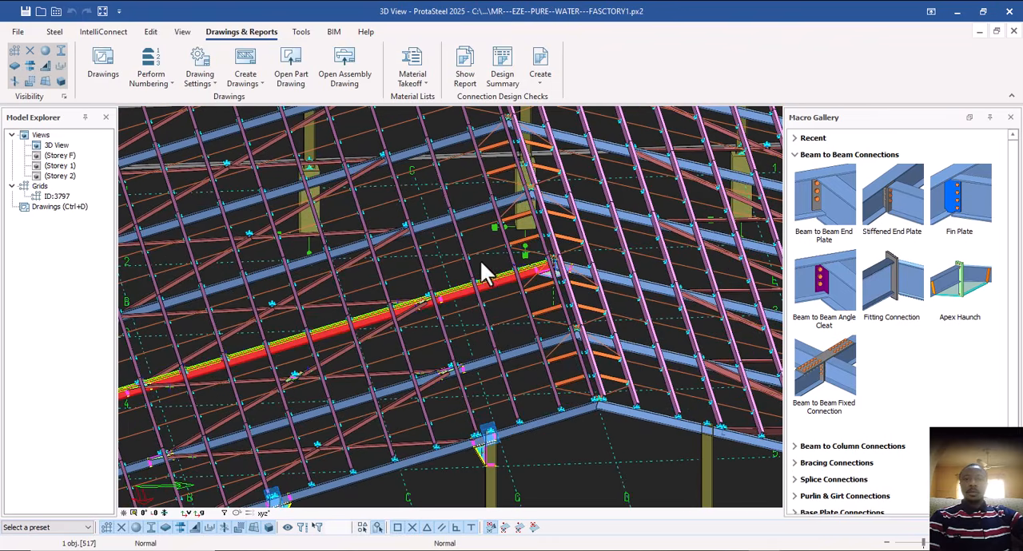
pyautogui.press('Escape')
pyautogui.scroll(2, 486, 283)
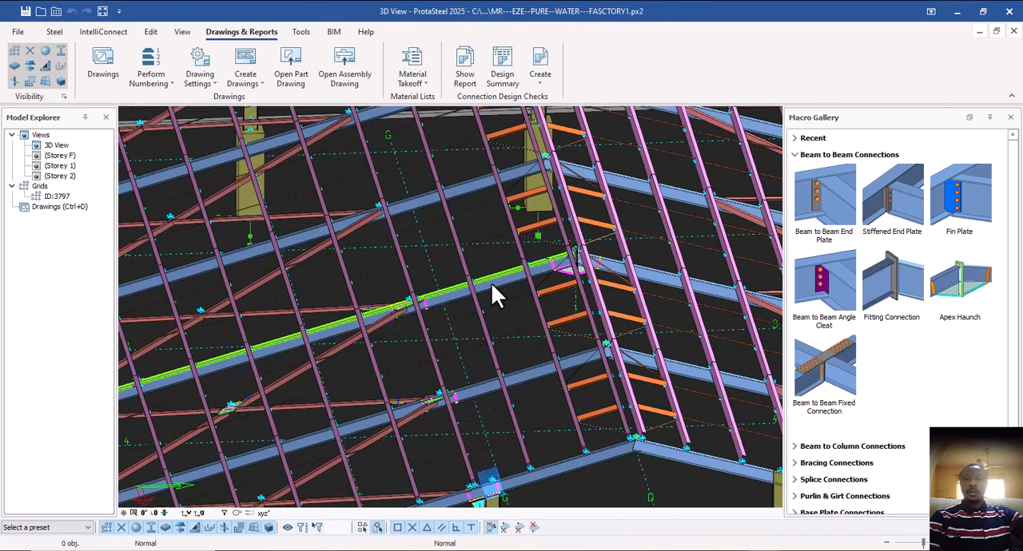
# Select the green-outlined rafter together with its whole assembly and show only that assembly in the 3D view.
pyautogui.click(490, 289)
pyautogui.click(496, 286)
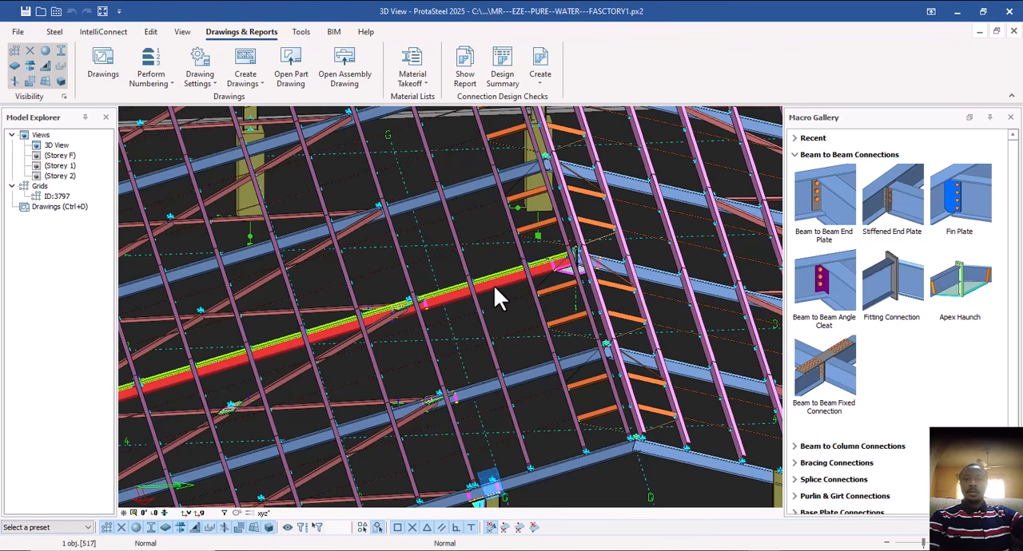
pyautogui.rightClick(493, 285)
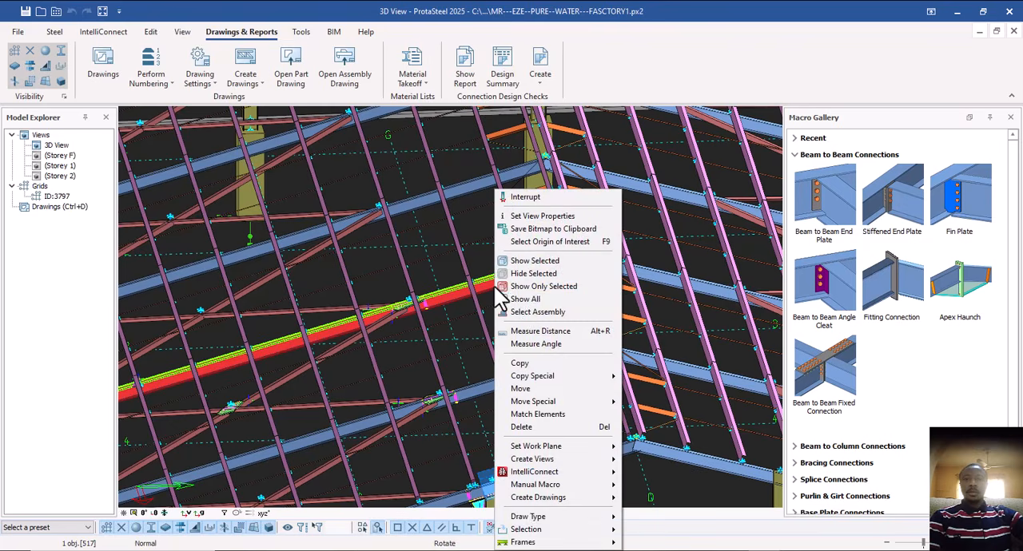
pyautogui.click(544, 314)
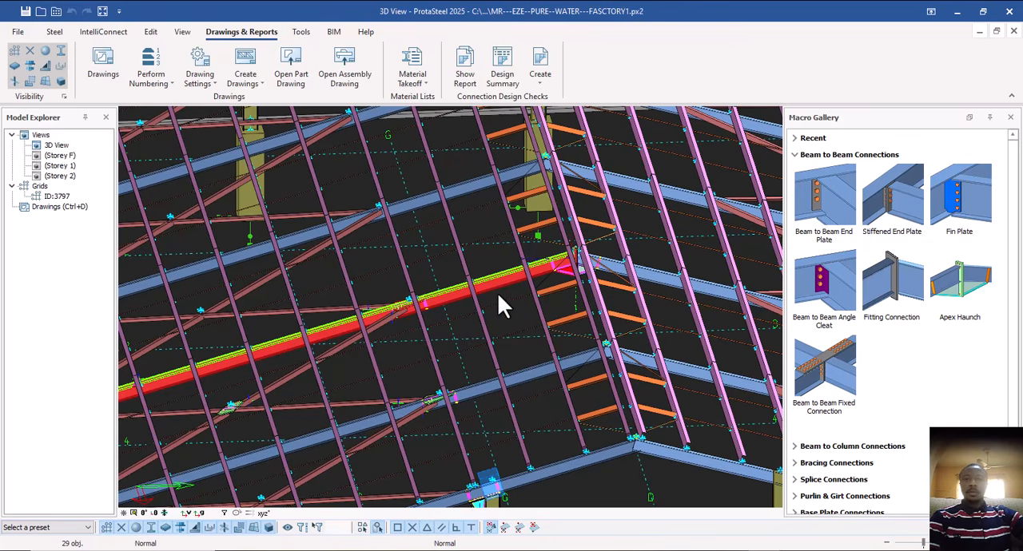
pyautogui.rightClick(502, 295)
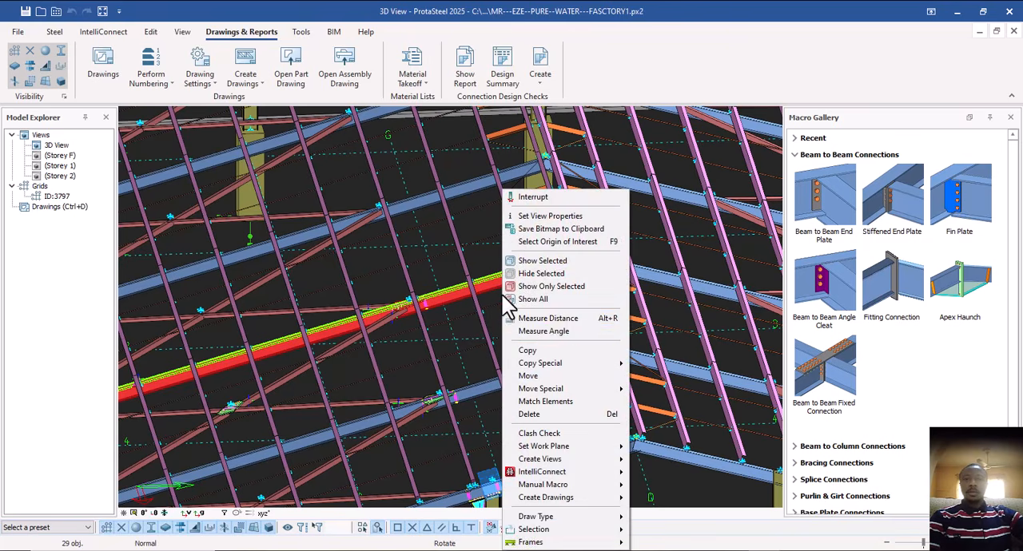
pyautogui.click(549, 288)
# Examine the ridge end of the isolated rafter assembly, checking its end plate, haunch and stiffener.
pyautogui.scroll(5, 560, 268)
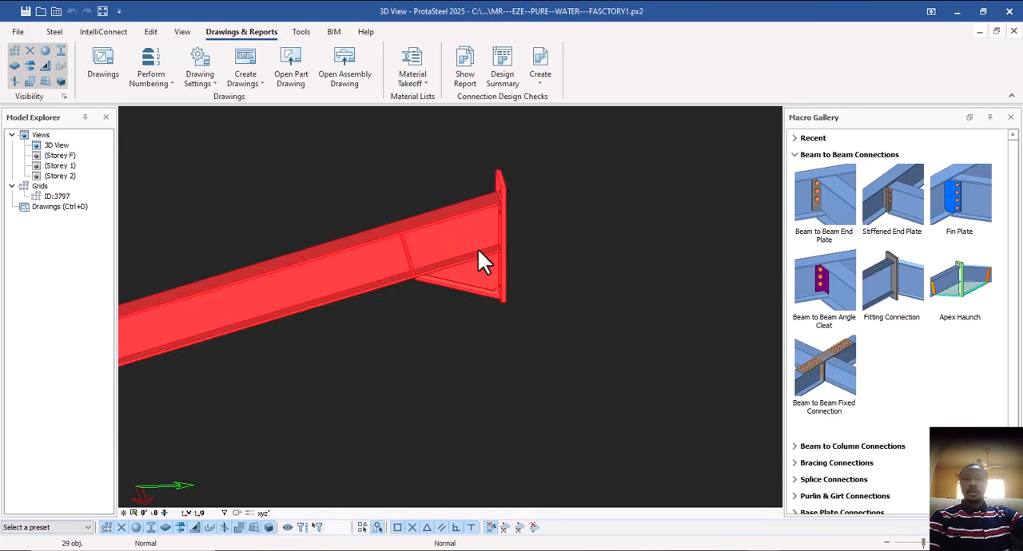
pyautogui.scroll(-2, 499, 264)
pyautogui.scroll(1, 511, 276)
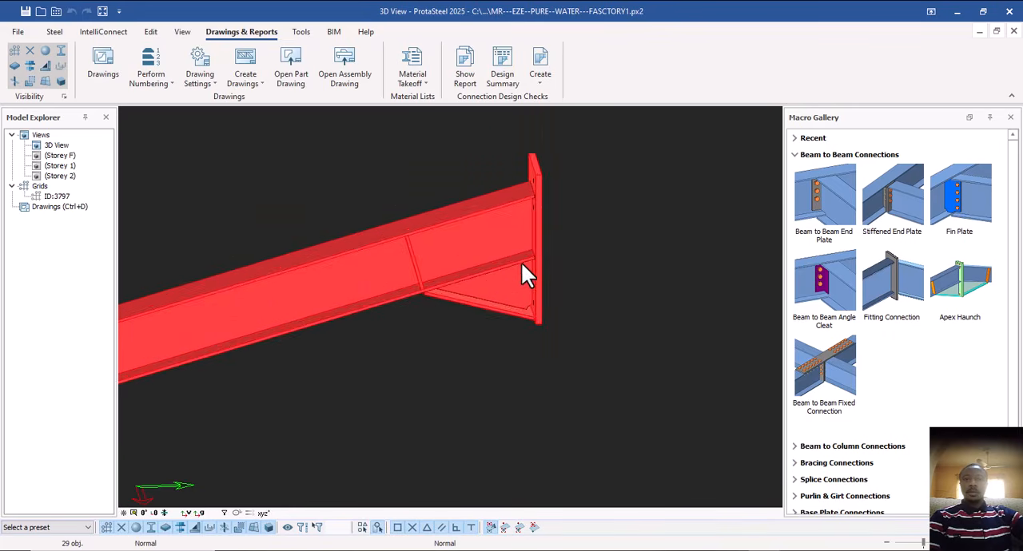
pyautogui.scroll(-4, 495, 283)
pyautogui.scroll(3, 504, 276)
pyautogui.scroll(-3, 525, 255)
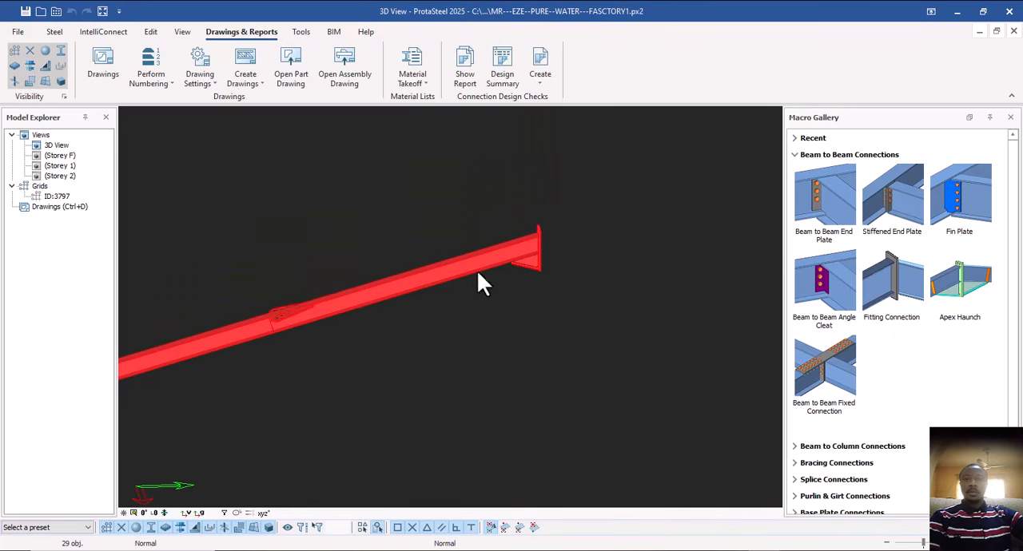
# Inspect the bracing gusset plate on the rafter assembly, including its bolt holes and the stiffeners around it.
pyautogui.moveTo(460, 278); pyautogui.dragTo(531, 249, button='middle')
pyautogui.scroll(5, 354, 271)
pyautogui.moveTo(354, 271)
pyautogui.keyDown('ctrl'); pyautogui.mouseDown(button='middle')
pyautogui.moveTo(381, 314)
pyautogui.moveTo(449, 334)
pyautogui.moveTo(354, 255)
pyautogui.mouseUp(button='middle'); pyautogui.keyUp('ctrl')
pyautogui.scroll(-3, 392, 317)
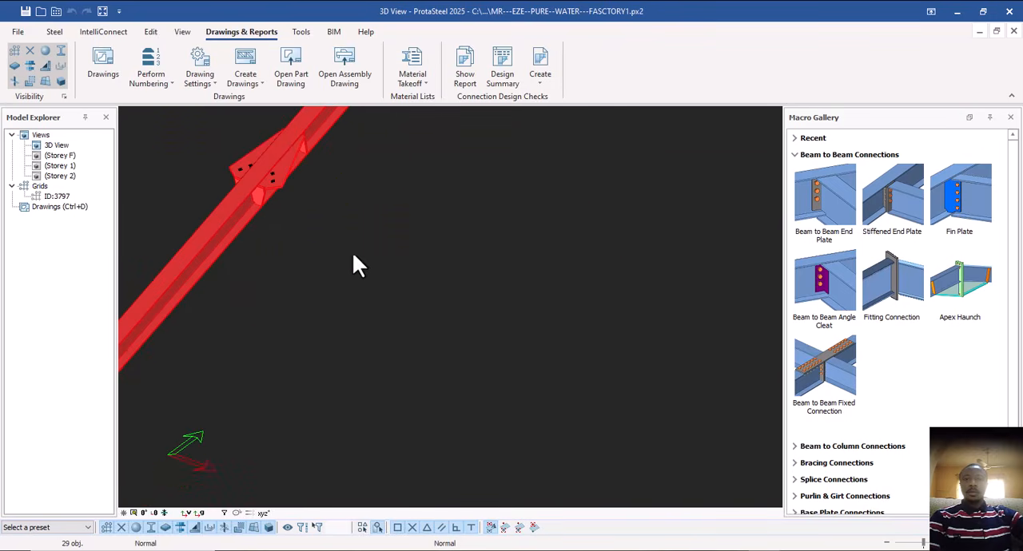
pyautogui.scroll(5, 269, 166)
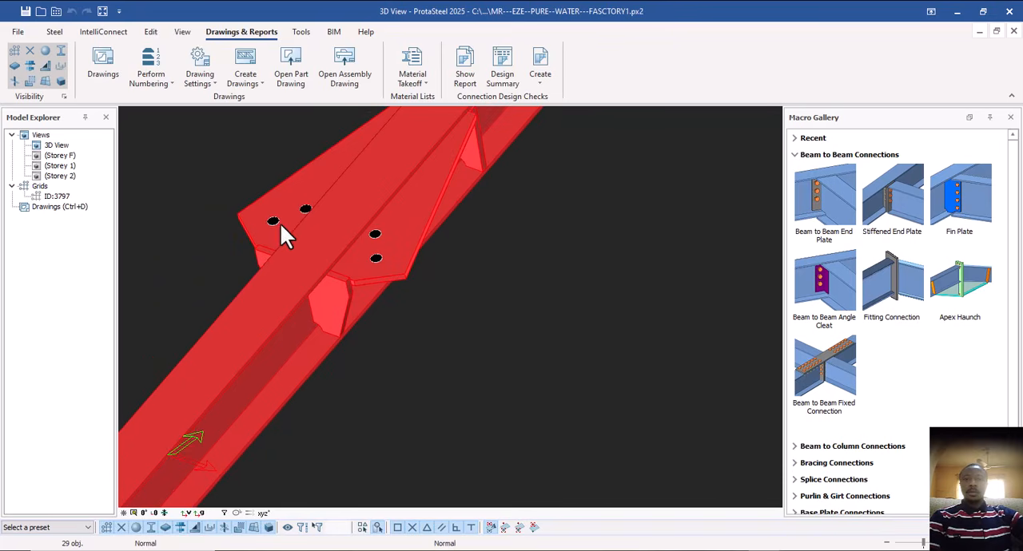
pyautogui.scroll(-8, 370, 240)
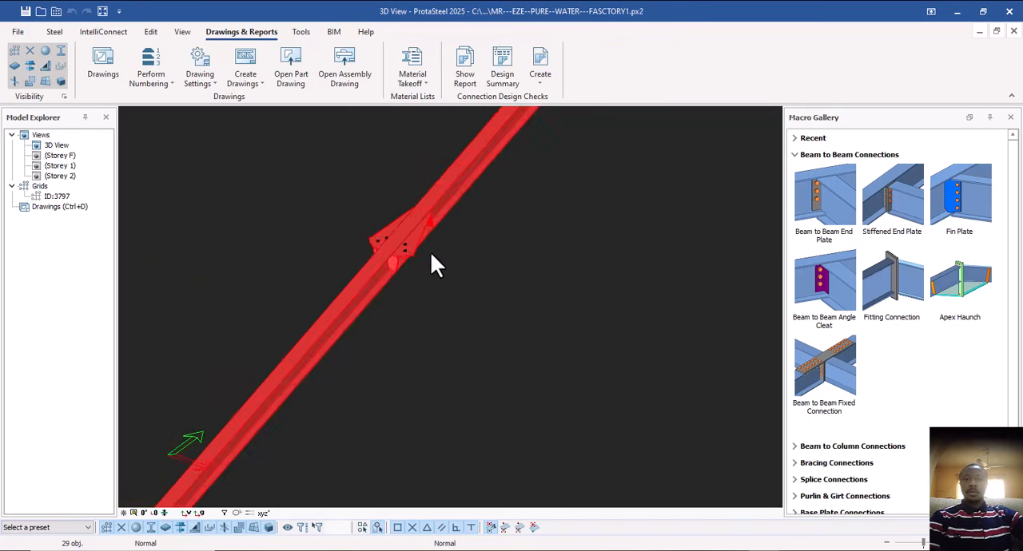
pyautogui.scroll(4, 284, 383)
# Look over the purlin cleats along the rafter assembly down to its eaves haunch, ending with the full member in view.
pyautogui.moveTo(284, 384); pyautogui.dragTo(313, 298, button='middle')
pyautogui.moveTo(342, 347); pyautogui.dragTo(410, 253, button='middle')
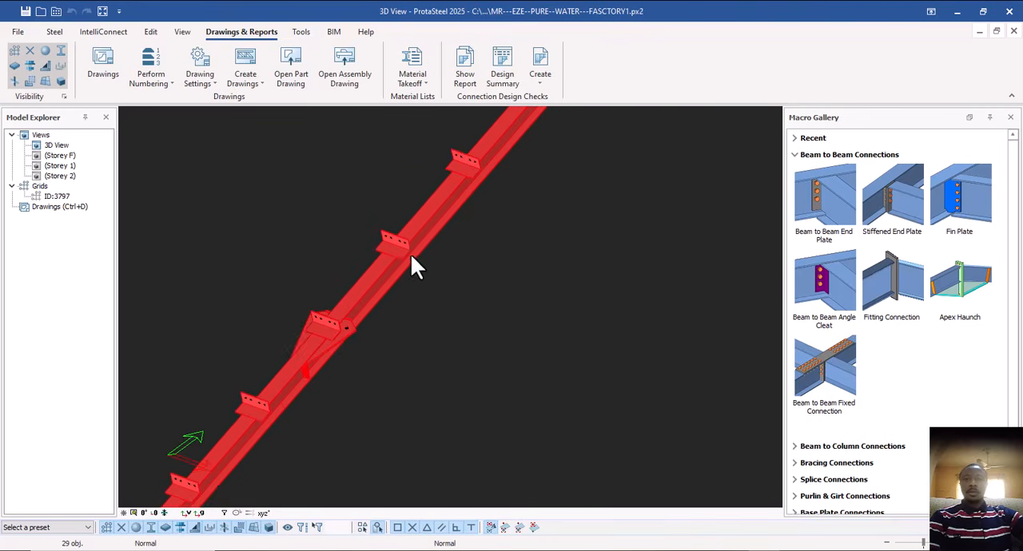
pyautogui.moveTo(370, 305); pyautogui.dragTo(423, 206, button='middle')
pyautogui.scroll(3, 180, 459)
pyautogui.moveTo(180, 459); pyautogui.dragTo(278, 381, button='middle')
pyautogui.scroll(-4, 458, 338)
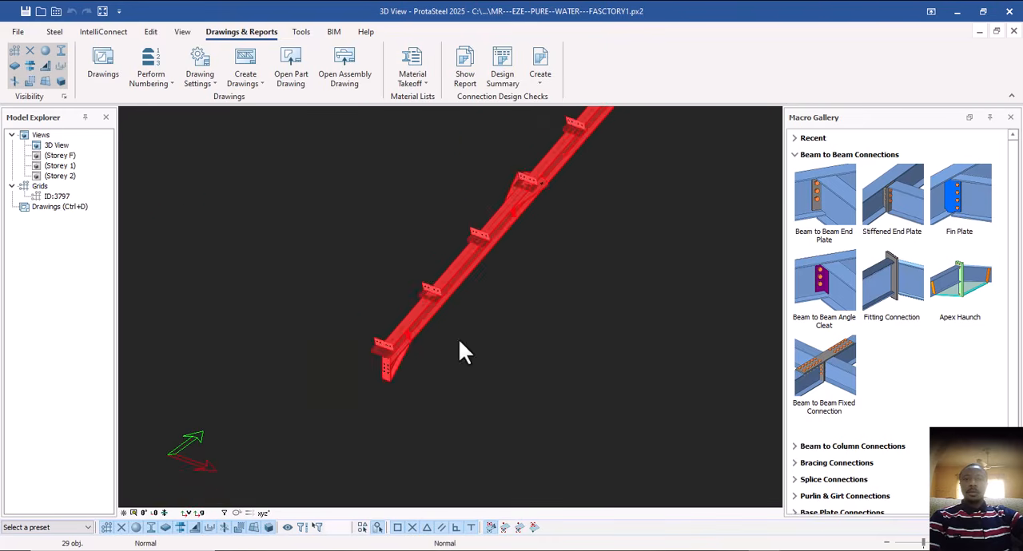
pyautogui.moveTo(457, 338); pyautogui.dragTo(482, 454, button='middle')
pyautogui.scroll(-2, 516, 357)
pyautogui.moveTo(520, 353); pyautogui.dragTo(437, 385, button='middle')
pyautogui.scroll(-2, 463, 335)
pyautogui.moveTo(542, 322); pyautogui.dragTo(490, 331, button='middle')
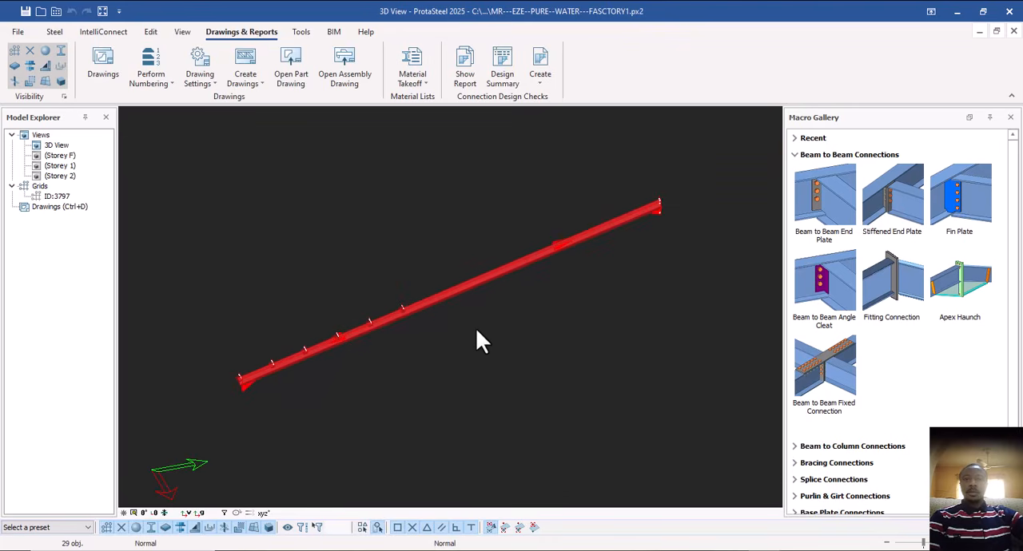
# Create an assembly drawing of the isolated rafter assembly.
pyautogui.rightClick(477, 330)
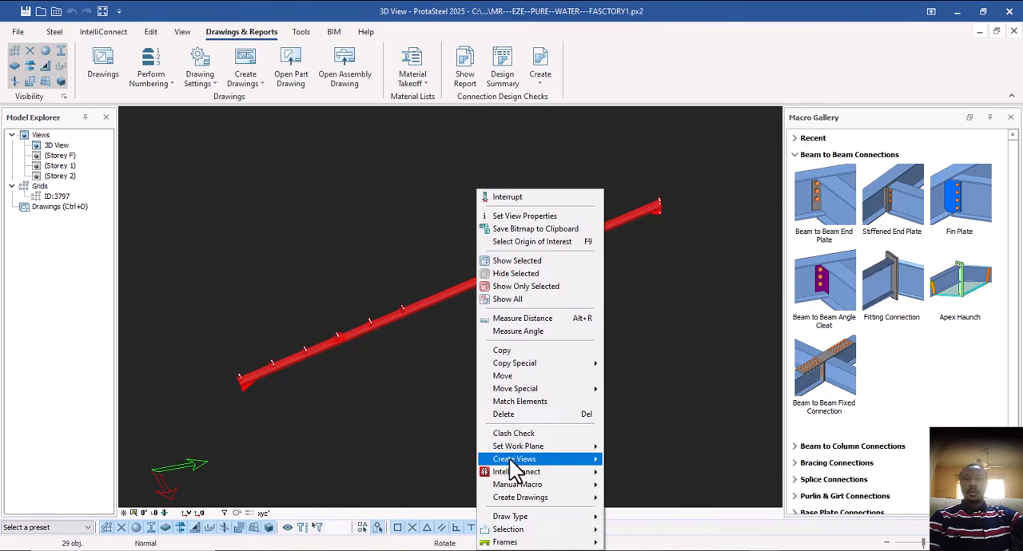
pyautogui.moveTo(550, 500)
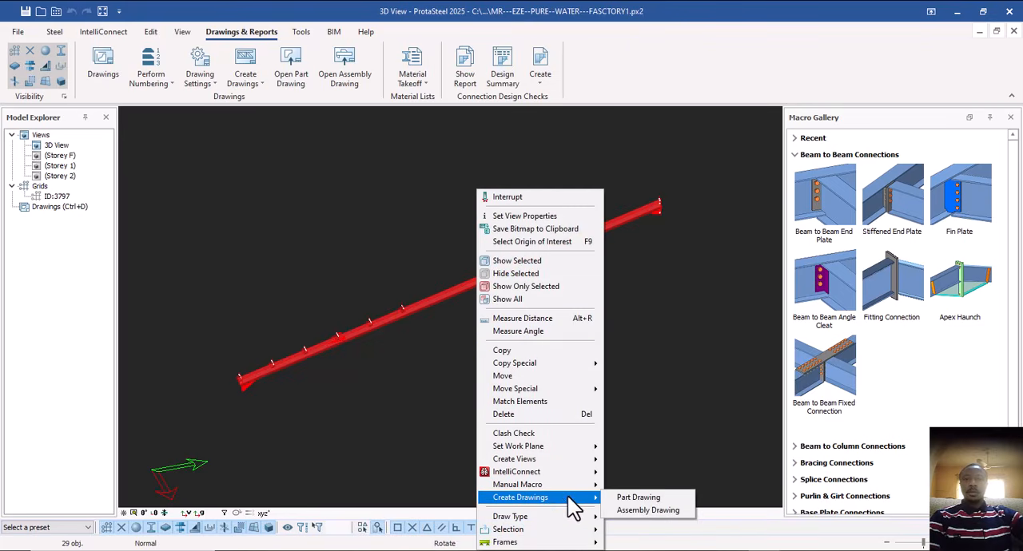
pyautogui.click(645, 511)
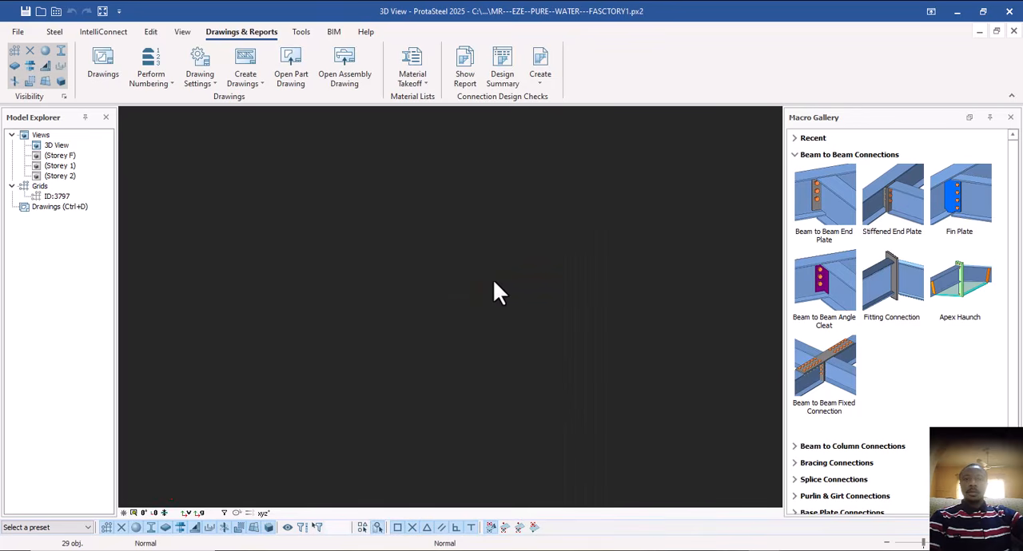
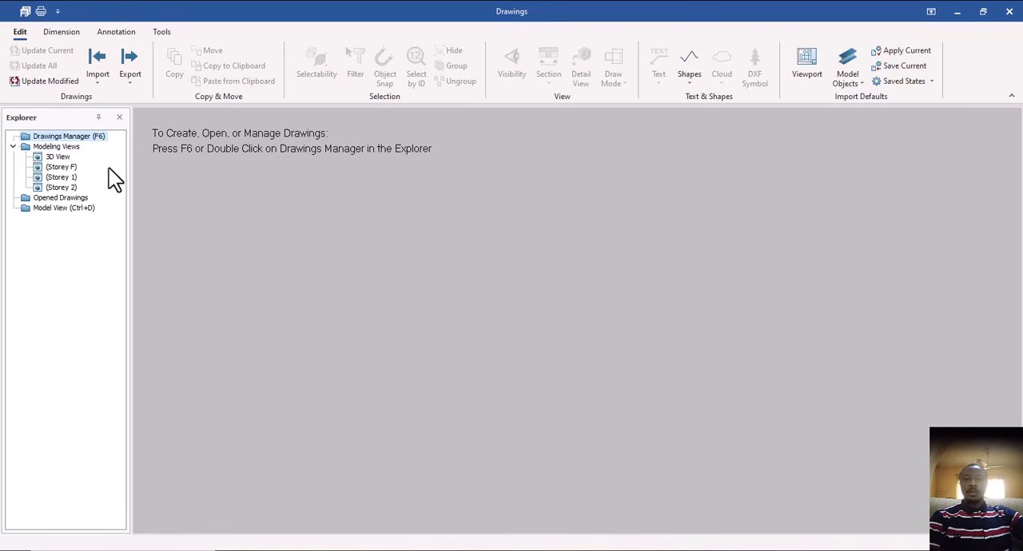
# Open drawing 835-156-CE-001 from the list of drawings and close the list to show the sheet.
pyautogui.doubleClick(65, 138)
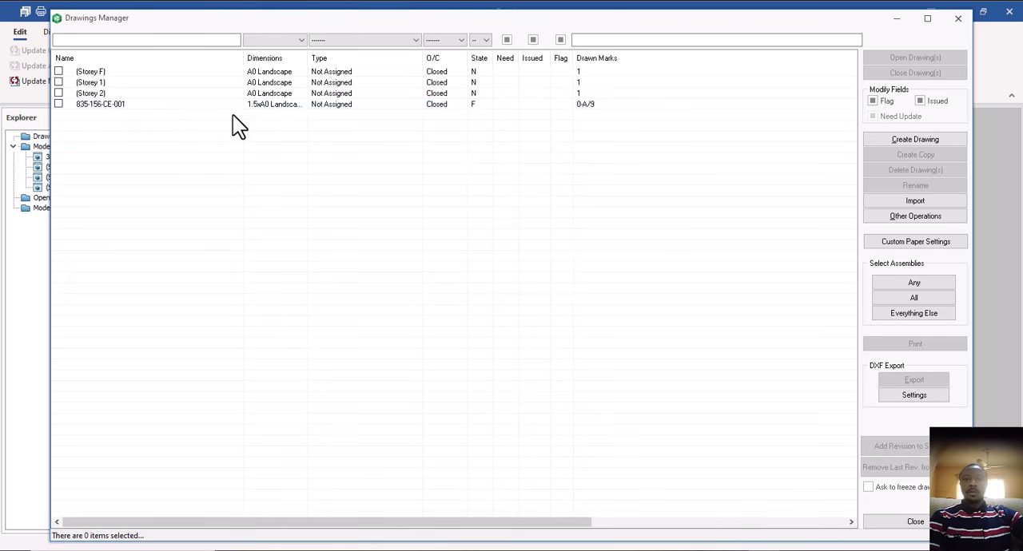
pyautogui.doubleClick(318, 105)
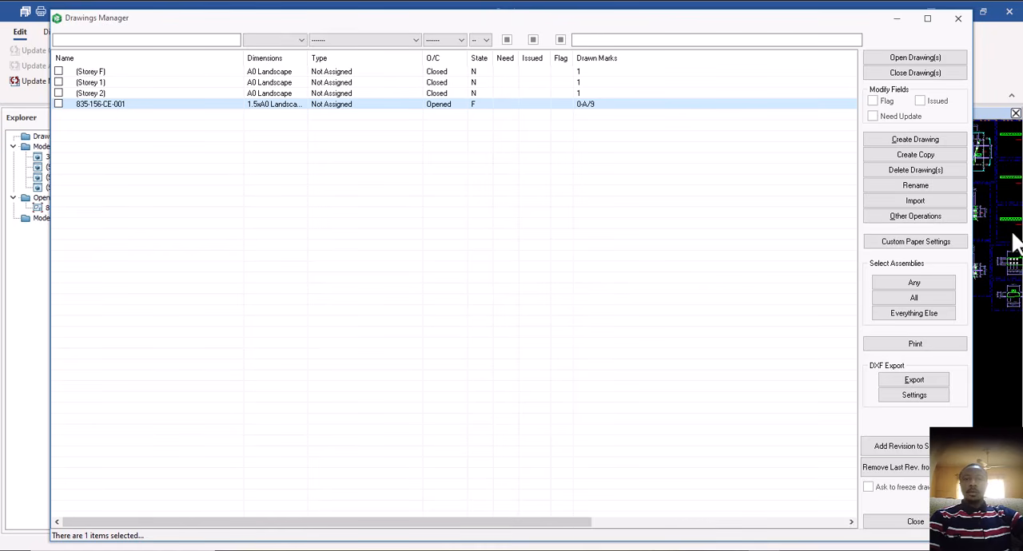
pyautogui.click(956, 20)
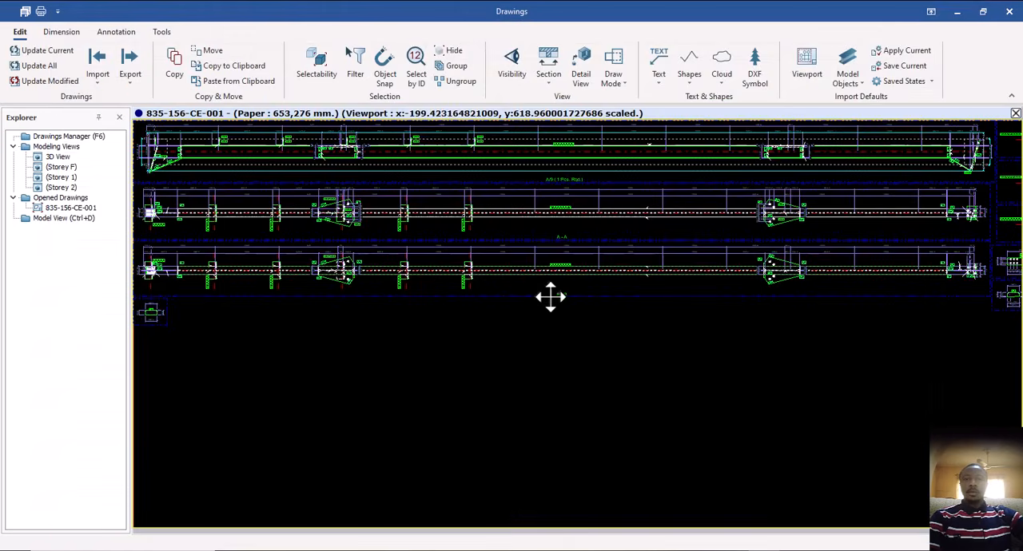
# Examine the plate details beside the rafter views, focusing on the bolt hole layout and dimensions of plate P/12.
pyautogui.scroll(5, 799, 288)
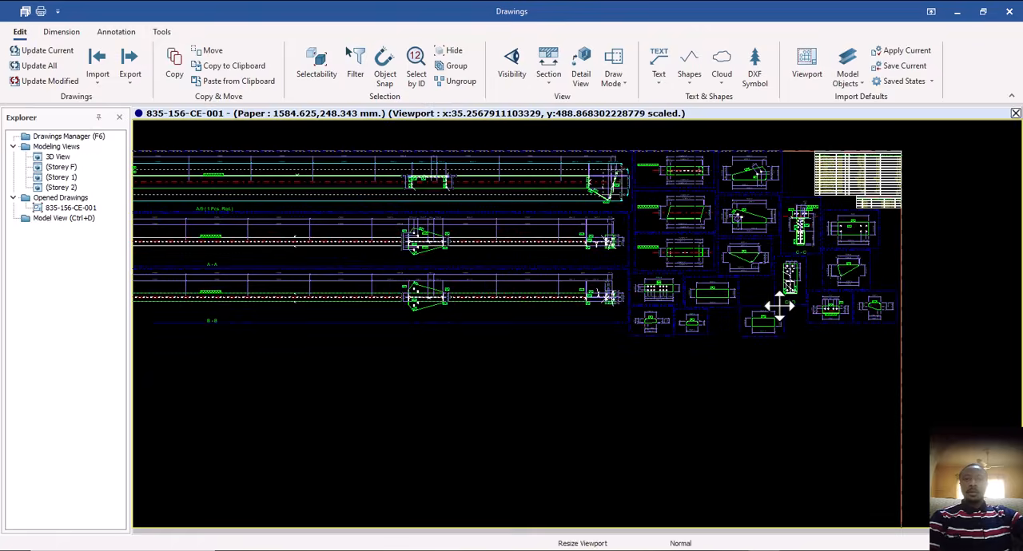
pyautogui.scroll(4, 582, 297)
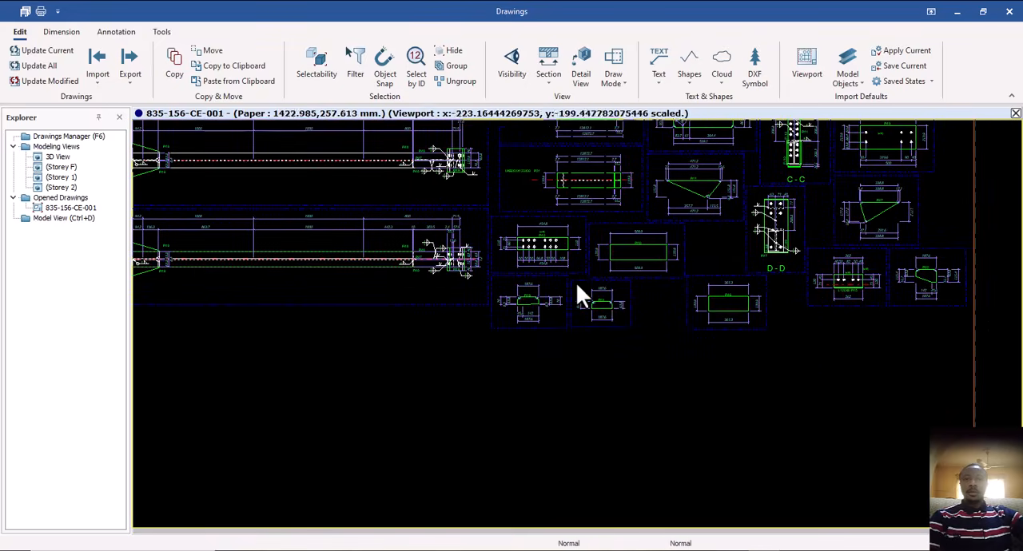
pyautogui.scroll(5, 530, 257)
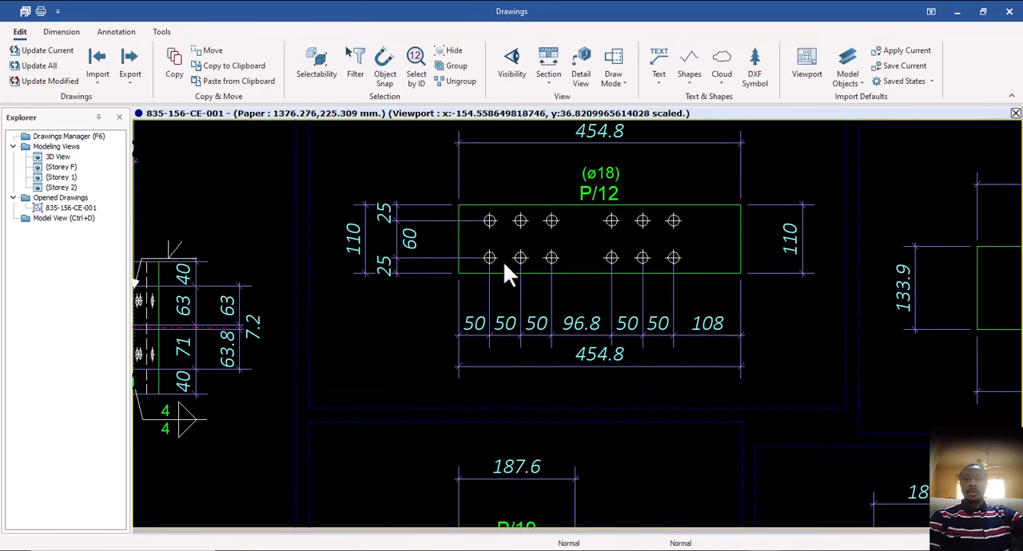
pyautogui.scroll(-6, 637, 256)
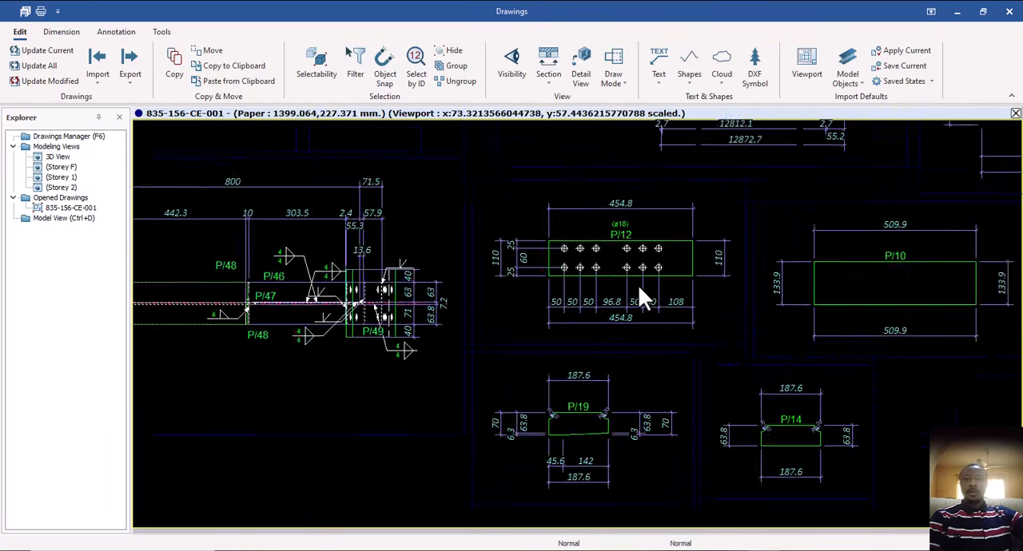
pyautogui.moveTo(572, 312)
pyautogui.mouseDown(button='middle')
pyautogui.moveTo(622, 330)
pyautogui.moveTo(621, 387)
pyautogui.mouseUp(button='middle')
pyautogui.scroll(-1, 631, 361)
pyautogui.scroll(-1, 633, 370)
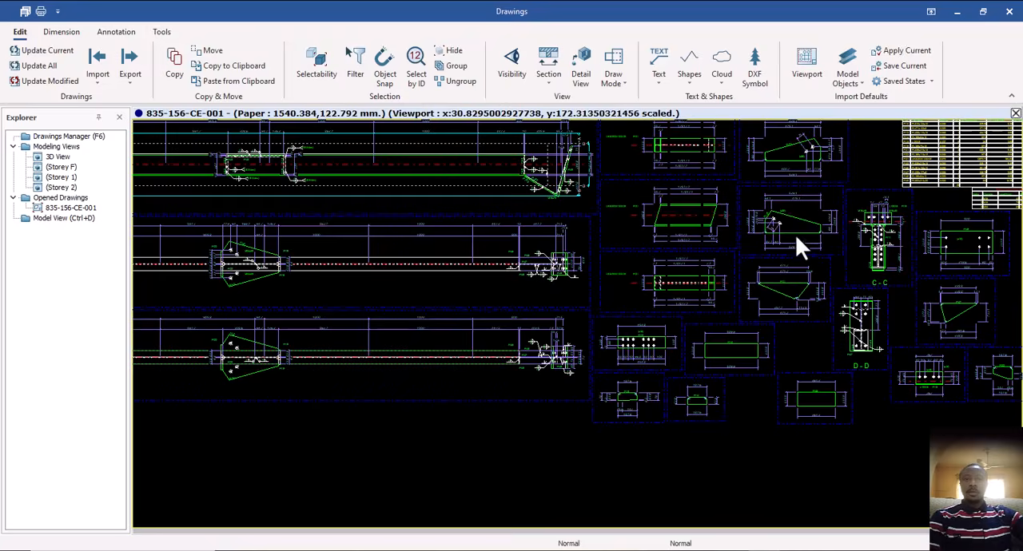
# Examine the details of the rafter section, gusset plates and haunch plate P/11, together with section C-C.
pyautogui.scroll(3, 794, 234)
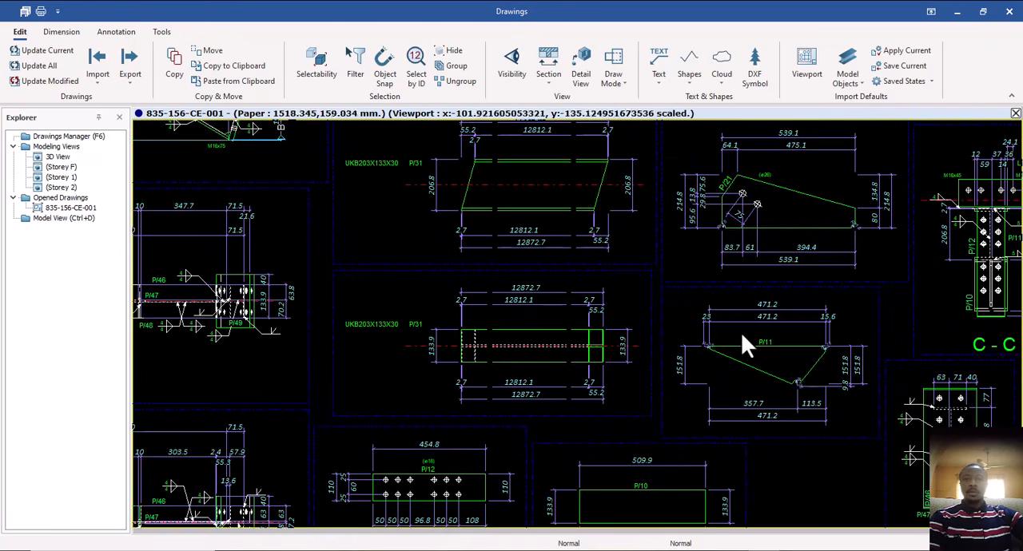
pyautogui.scroll(-2, 751, 339)
pyautogui.scroll(-1, 882, 275)
pyautogui.scroll(2, 879, 287)
pyautogui.scroll(1, 851, 320)
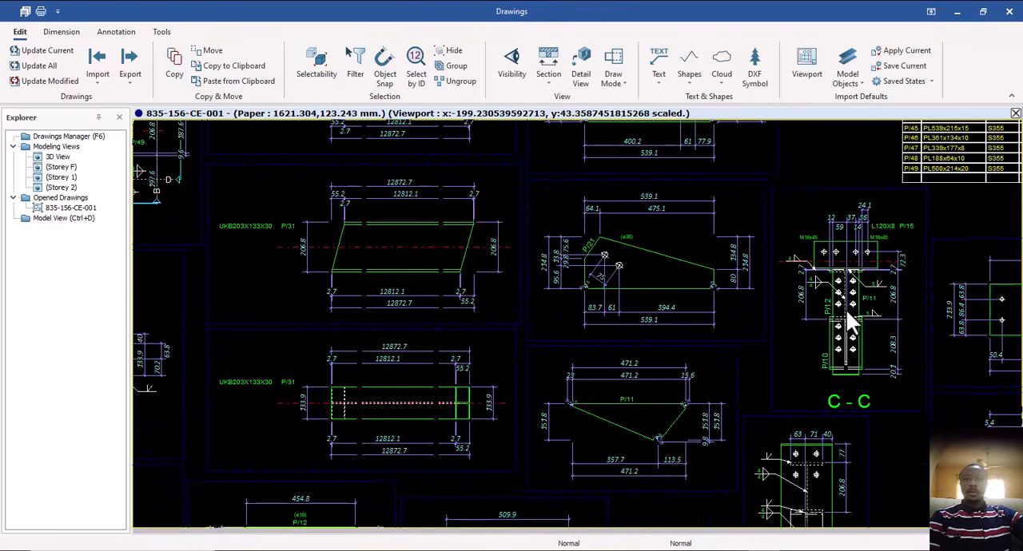
pyautogui.scroll(-2, 839, 317)
pyautogui.scroll(-2, 674, 310)
pyautogui.scroll(-2, 586, 304)
pyautogui.scroll(-1, 559, 310)
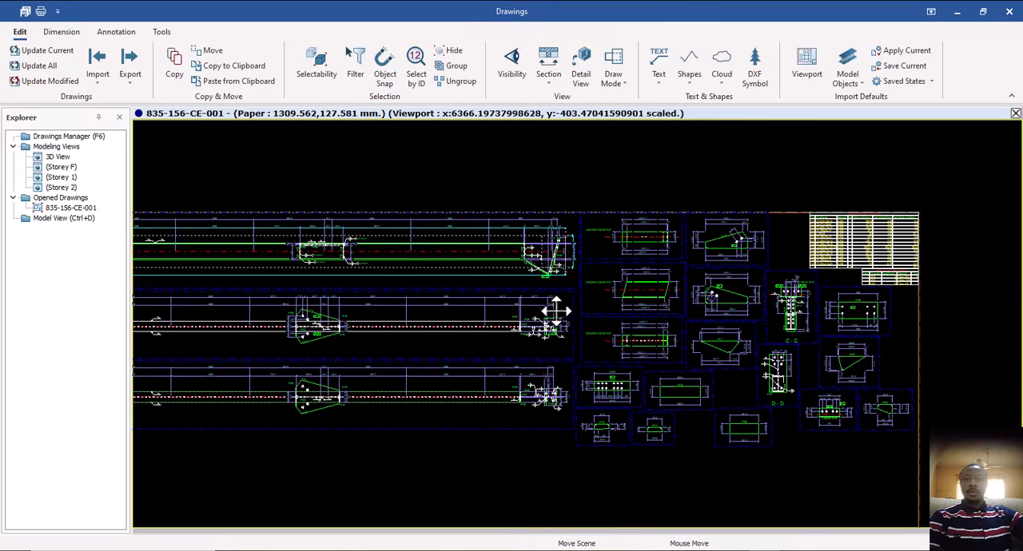
# Inspect the haunched end of the main rafter elevation, including the weld symbols at the P/14 stiffeners.
pyautogui.moveTo(556, 311); pyautogui.dragTo(826, 278, button='middle')
pyautogui.moveTo(416, 264); pyautogui.dragTo(520, 283, button='middle')
pyautogui.scroll(2, 323, 265)
pyautogui.moveTo(372, 264); pyautogui.dragTo(620, 280, button='middle')
pyautogui.moveTo(406, 290)
pyautogui.mouseDown(button='middle')
pyautogui.moveTo(507, 278)
pyautogui.moveTo(595, 286)
pyautogui.mouseUp(button='middle')
pyautogui.moveTo(304, 301); pyautogui.dragTo(343, 287, button='middle')
pyautogui.scroll(1, 285, 266)
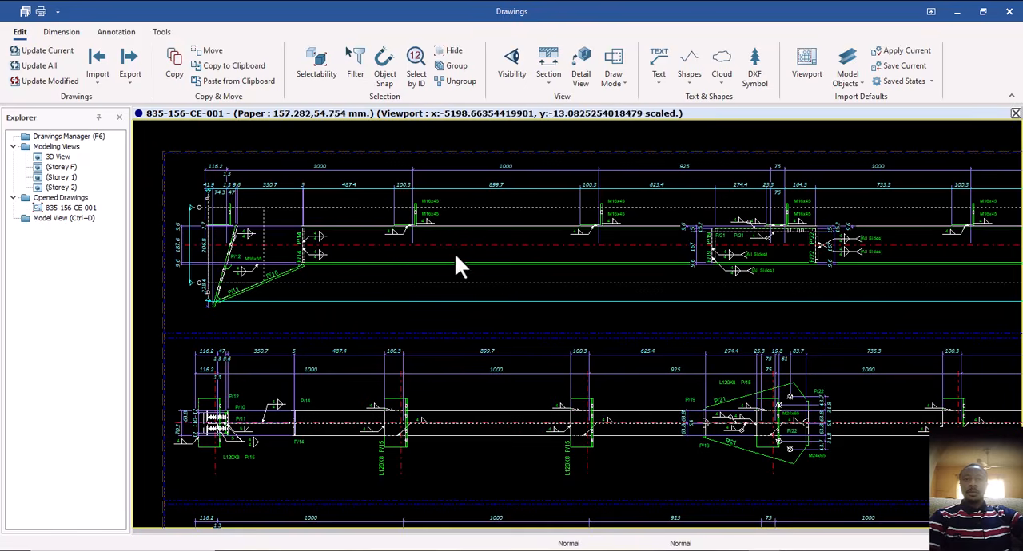
pyautogui.scroll(3, 313, 245)
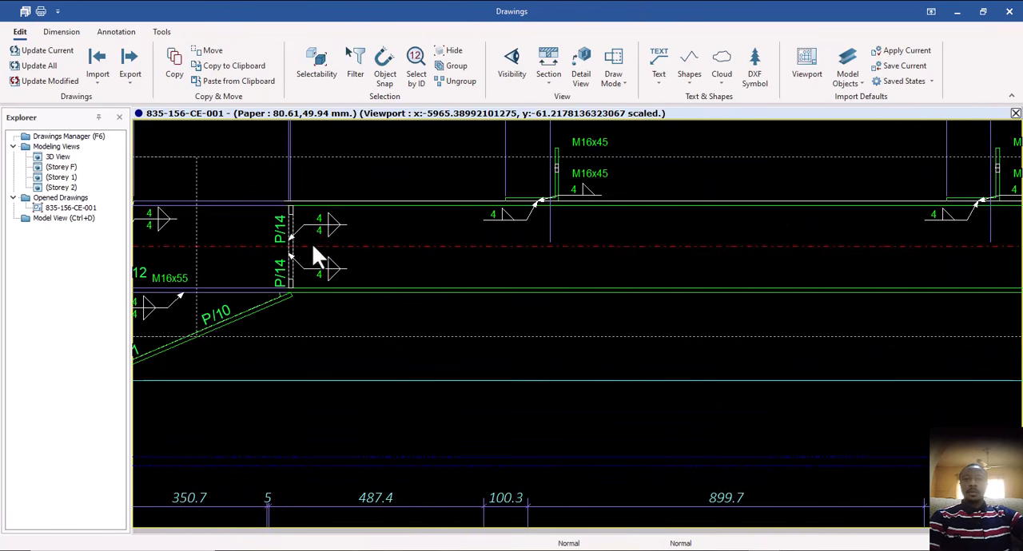
pyautogui.scroll(-3, 318, 238)
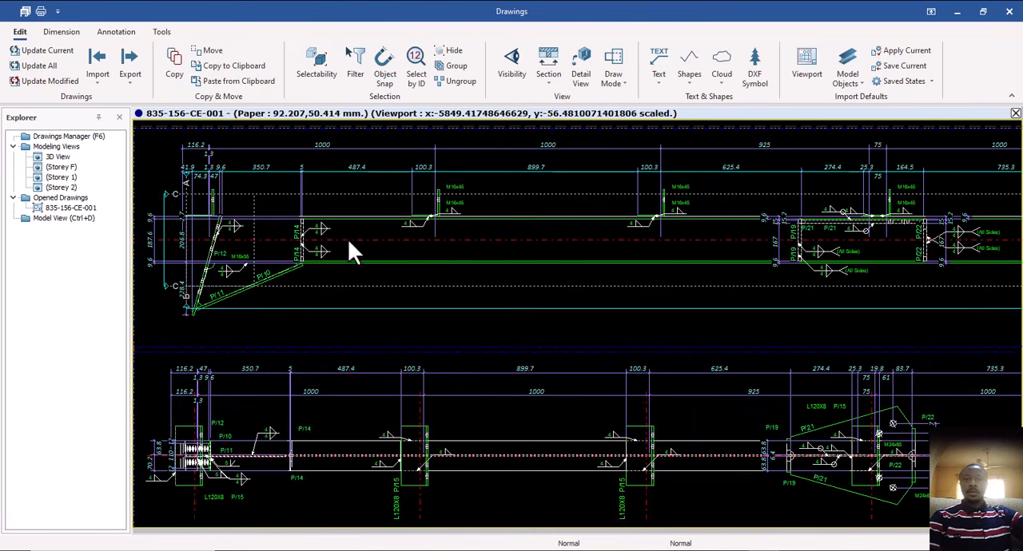
# Check the weld and bolt annotations at the purlin cleats and bracing gusset on the main rafter elevation.
pyautogui.scroll(3, 452, 218)
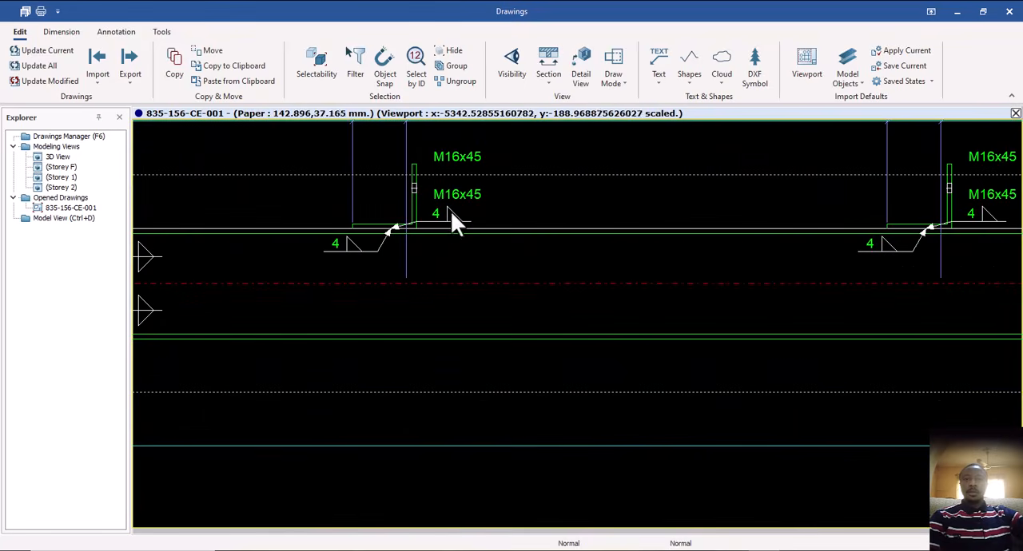
pyautogui.scroll(-2, 451, 216)
pyautogui.scroll(-3, 697, 264)
pyautogui.scroll(4, 731, 264)
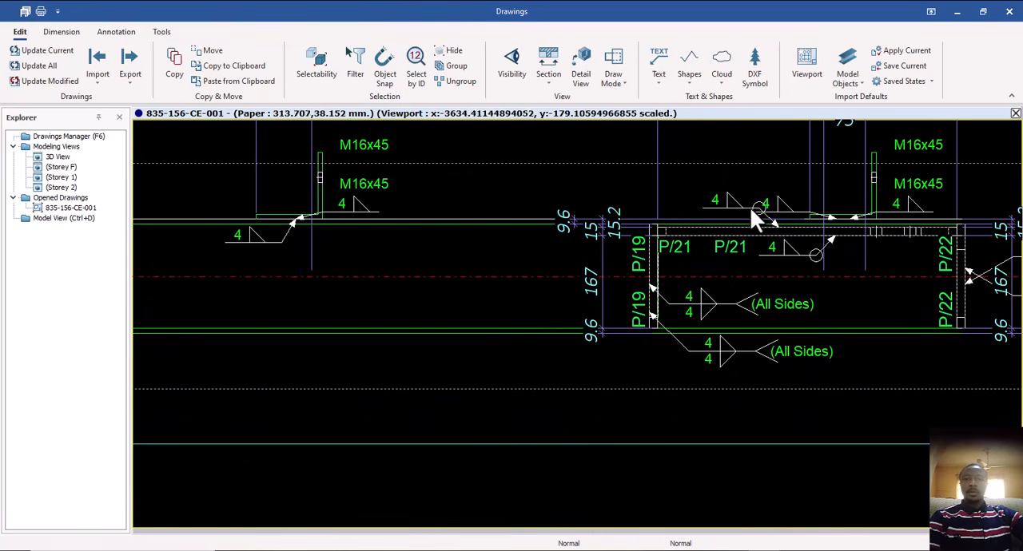
pyautogui.scroll(-3, 705, 232)
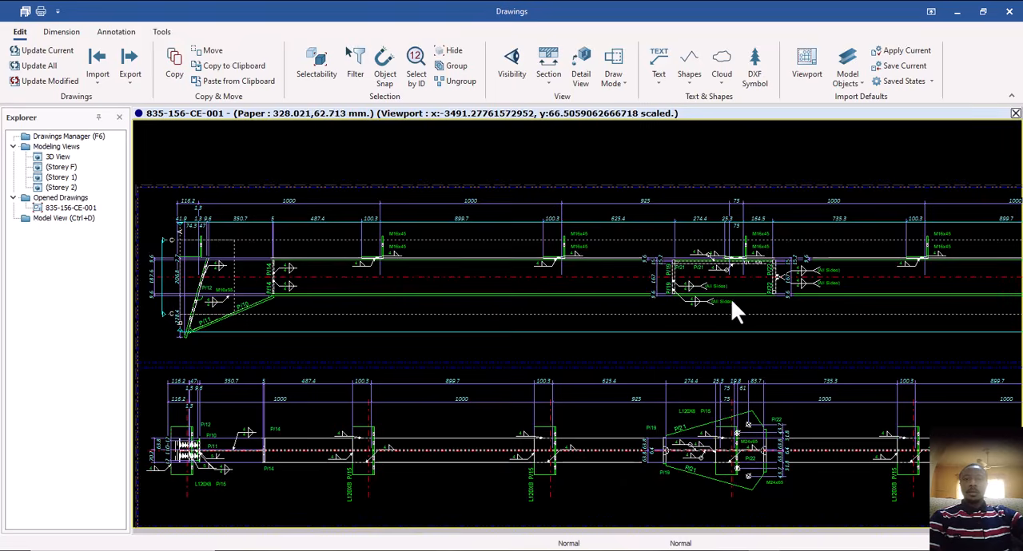
pyautogui.moveTo(730, 298); pyautogui.dragTo(724, 263, button='middle')
# Look over section views A-A and B-B along the rafter, checking the gusset plate, its bolts and the cleats.
pyautogui.moveTo(685, 402)
pyautogui.mouseDown(button='middle')
pyautogui.moveTo(651, 330)
pyautogui.moveTo(564, 352)
pyautogui.mouseUp(button='middle')
pyautogui.scroll(-1, 663, 340)
pyautogui.scroll(-1, 663, 343)
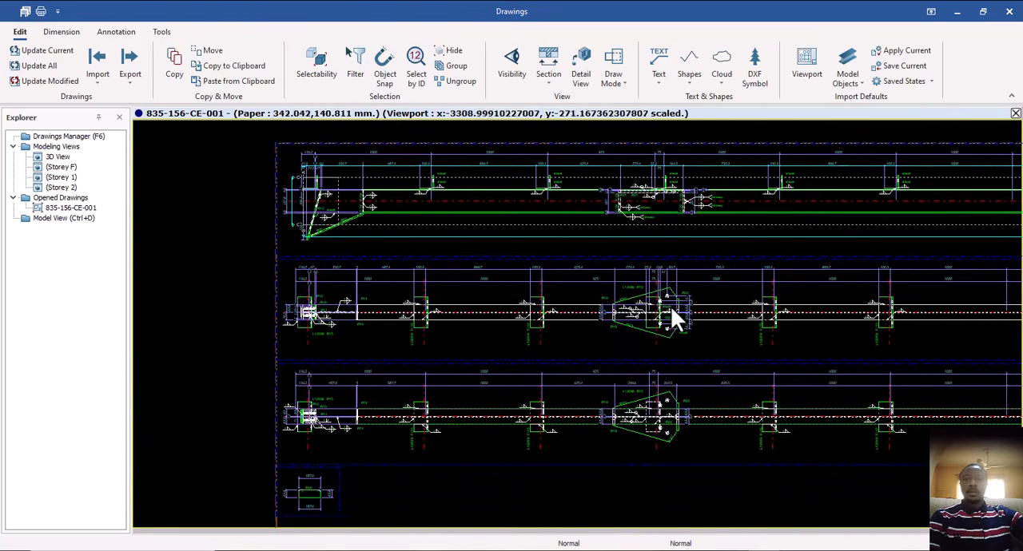
pyautogui.moveTo(678, 308); pyautogui.dragTo(638, 302, button='middle')
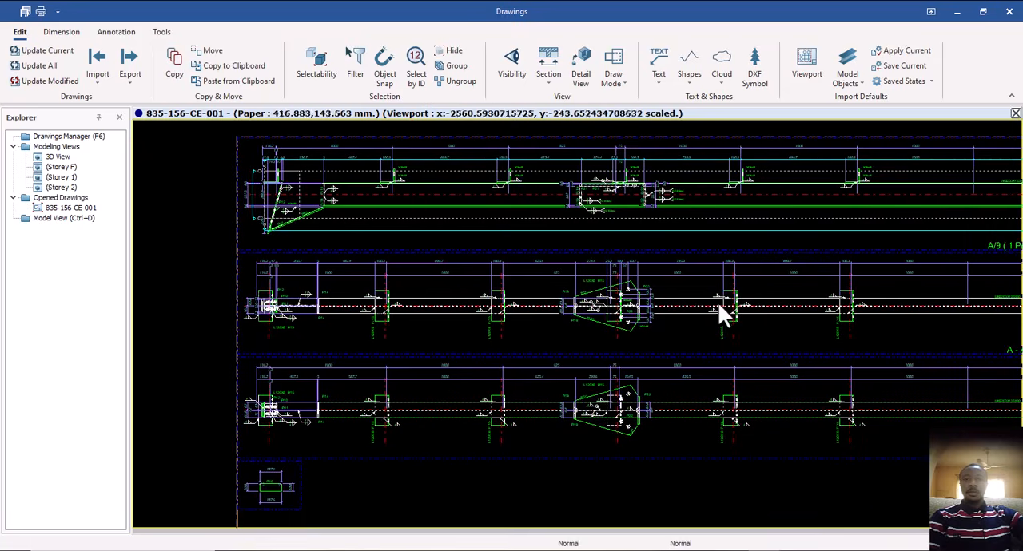
pyautogui.moveTo(718, 312)
pyautogui.mouseDown(button='middle')
pyautogui.moveTo(608, 306)
pyautogui.moveTo(589, 325)
pyautogui.mouseUp(button='middle')
pyautogui.moveTo(721, 315)
pyautogui.mouseDown(button='middle')
pyautogui.moveTo(583, 322)
pyautogui.moveTo(806, 313)
pyautogui.mouseUp(button='middle')
pyautogui.scroll(3, 464, 337)
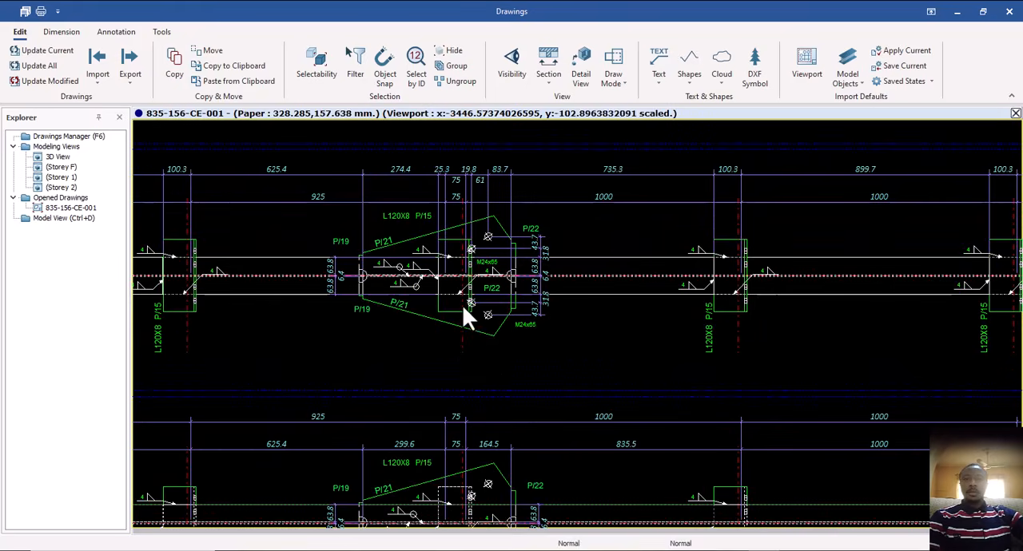
pyautogui.scroll(-5, 481, 329)
pyautogui.moveTo(500, 347)
pyautogui.mouseDown(button='middle')
pyautogui.moveTo(527, 332)
pyautogui.moveTo(476, 331)
pyautogui.mouseUp(button='middle')
pyautogui.scroll(1, 552, 277)
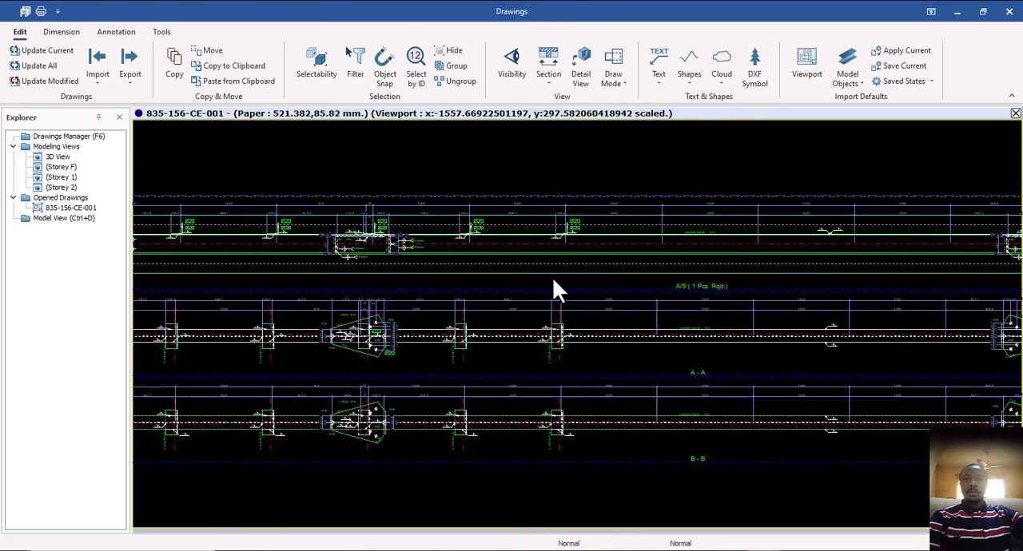
pyautogui.moveTo(558, 288); pyautogui.dragTo(524, 235, button='middle')
# Move the section B-B view down the sheet, leaving a wide gap below section A-A.
pyautogui.scroll(-1, 544, 294)
pyautogui.moveTo(616, 407)
pyautogui.mouseDown(button='middle')
pyautogui.moveTo(571, 338)
pyautogui.moveTo(545, 346)
pyautogui.mouseUp(button='middle')
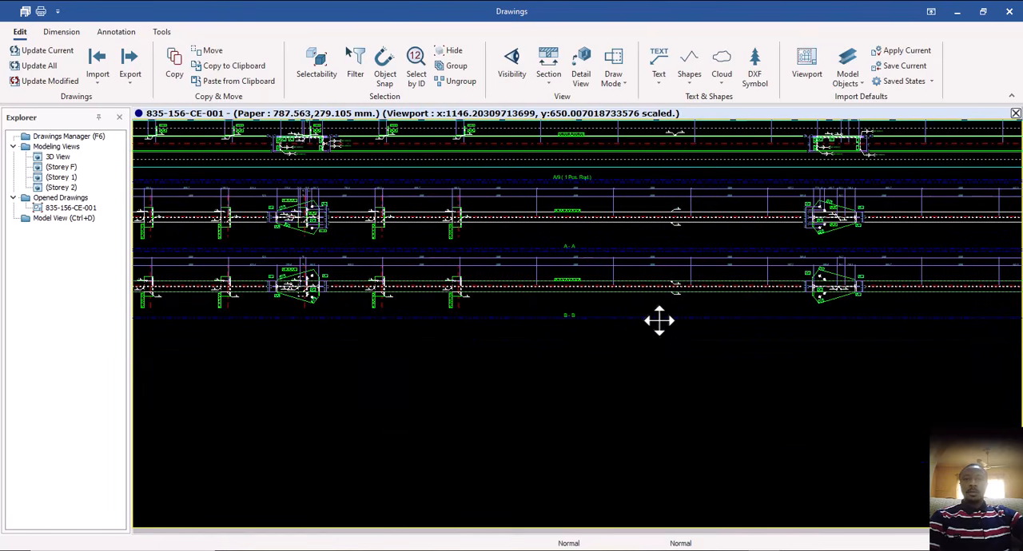
pyautogui.click(659, 321)
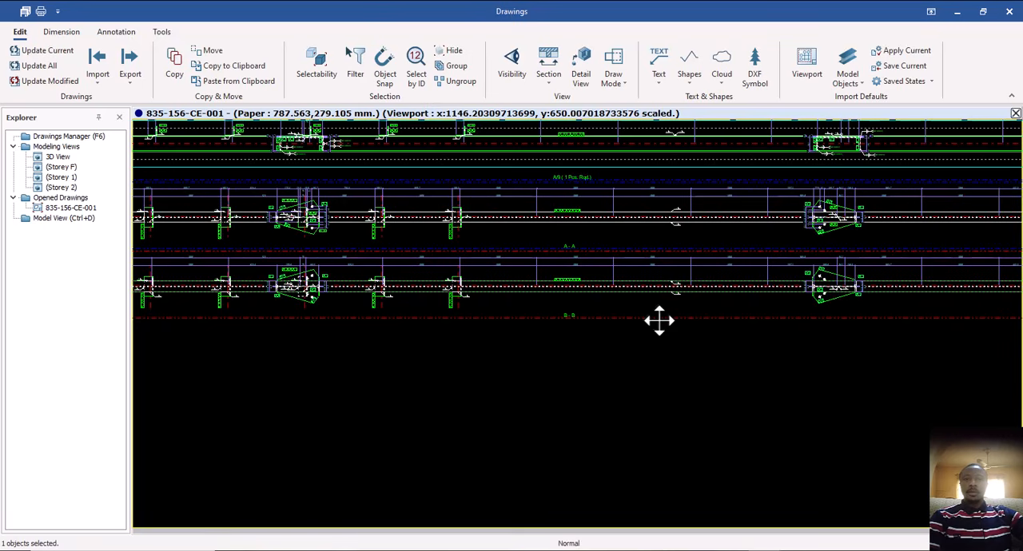
pyautogui.moveTo(657, 320); pyautogui.dragTo(672, 459)
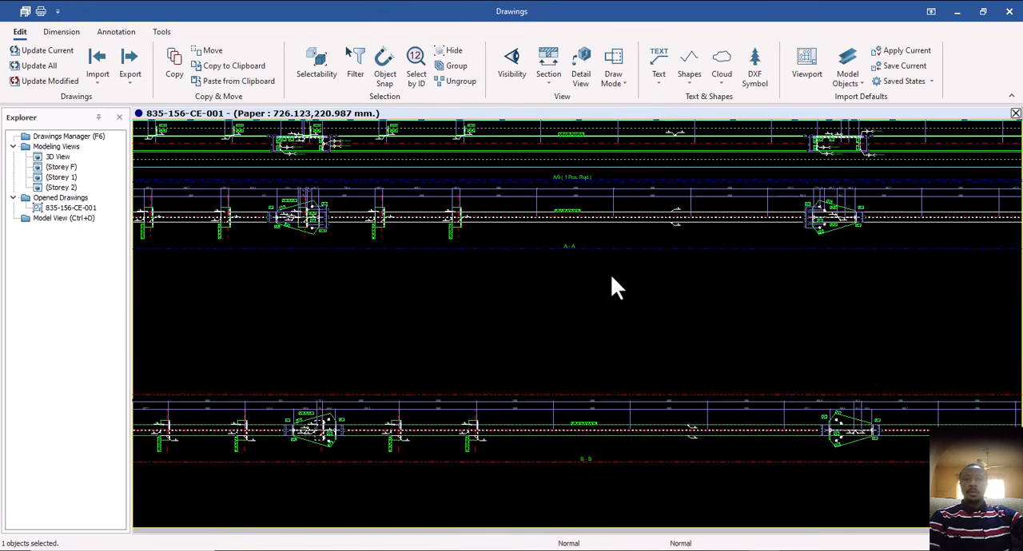
# Move the section A-A view down between the main elevation and section B-B, and clear the selection.
pyautogui.moveTo(615, 251); pyautogui.dragTo(618, 322)
pyautogui.scroll(-3, 553, 315)
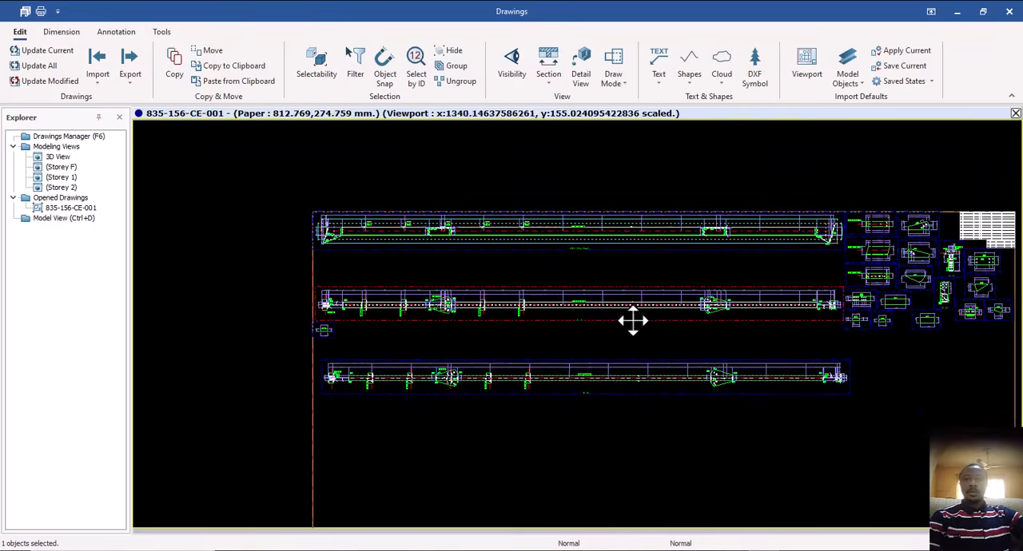
pyautogui.moveTo(632, 322); pyautogui.dragTo(525, 330, button='middle')
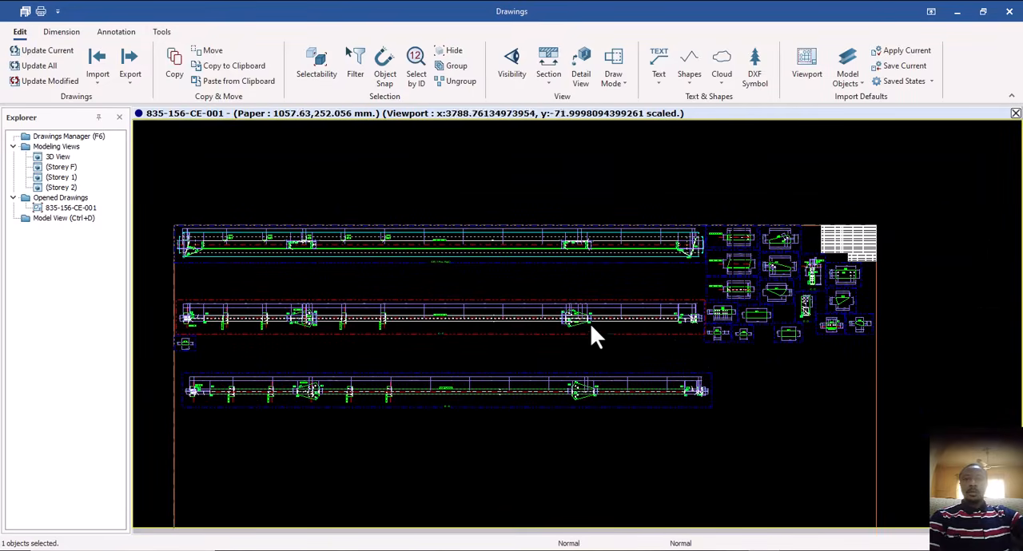
pyautogui.click(482, 346)
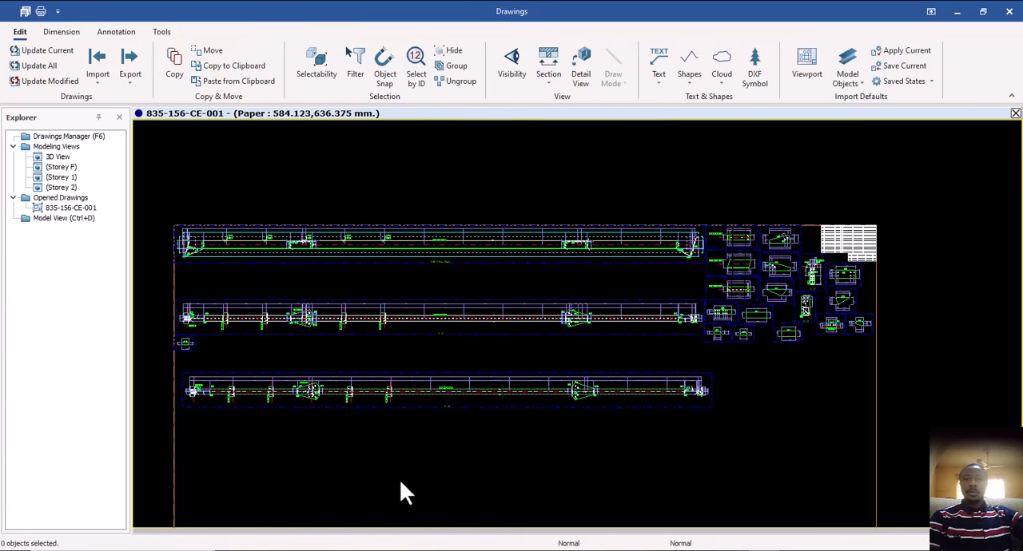
# Adjust the lower boundary of the section A-A viewport so it sits just beneath the rafter view.
pyautogui.click(539, 342)
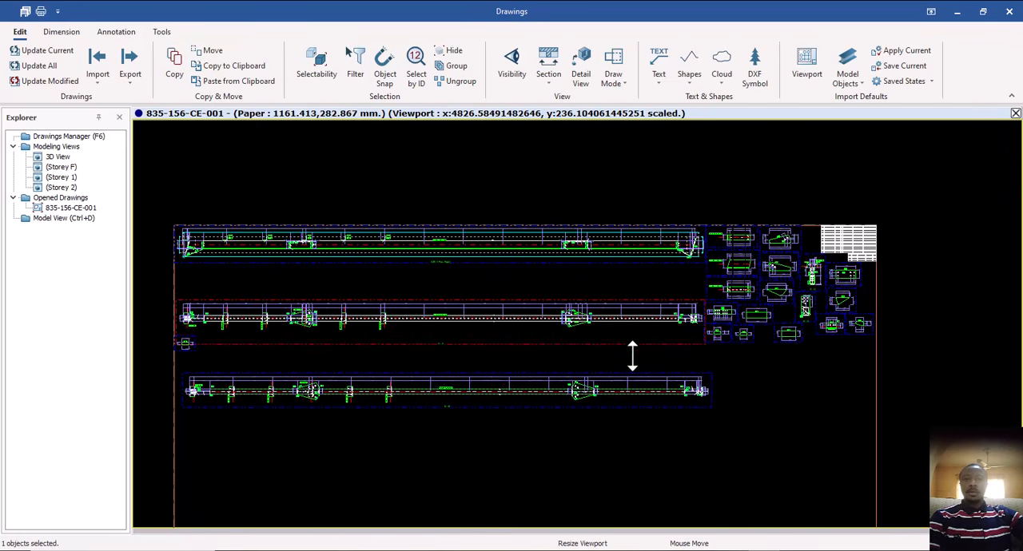
pyautogui.moveTo(632, 336)
pyautogui.mouseDown()
pyautogui.moveTo(633, 323)
pyautogui.moveTo(633, 345)
pyautogui.moveTo(632, 335)
pyautogui.mouseUp()
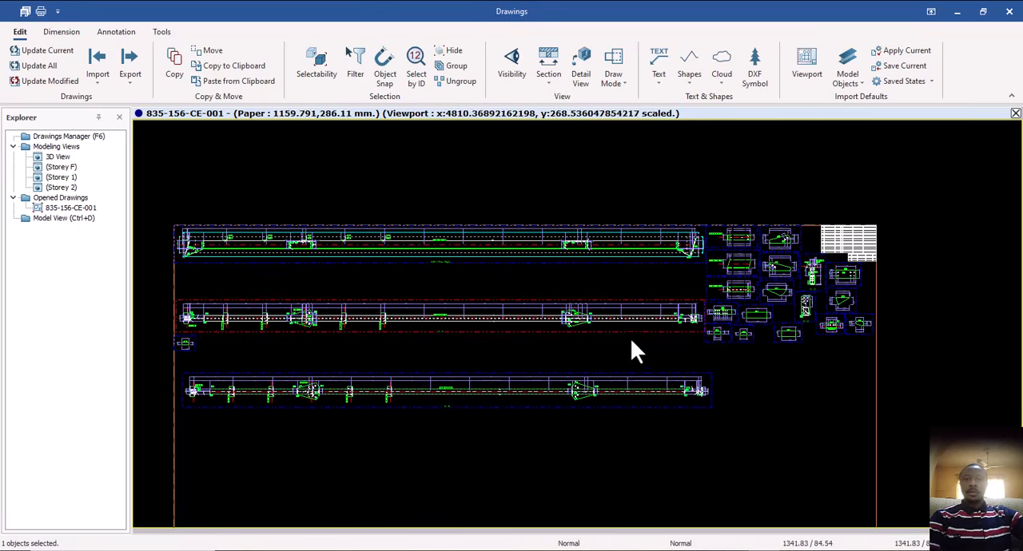
pyautogui.click(629, 347)
pyautogui.moveTo(726, 330)
pyautogui.mouseDown(button='middle')
pyautogui.moveTo(689, 333)
pyautogui.moveTo(685, 293)
pyautogui.moveTo(724, 265)
pyautogui.mouseUp(button='middle')
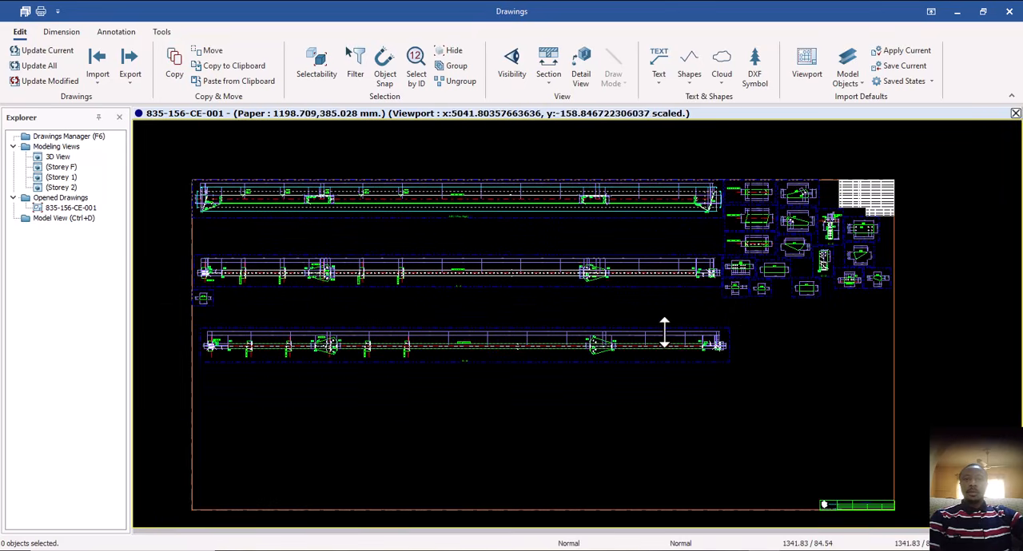
# Rename the drawing as RAFTER in its drawing properties.
pyautogui.scroll(-2, 503, 414)
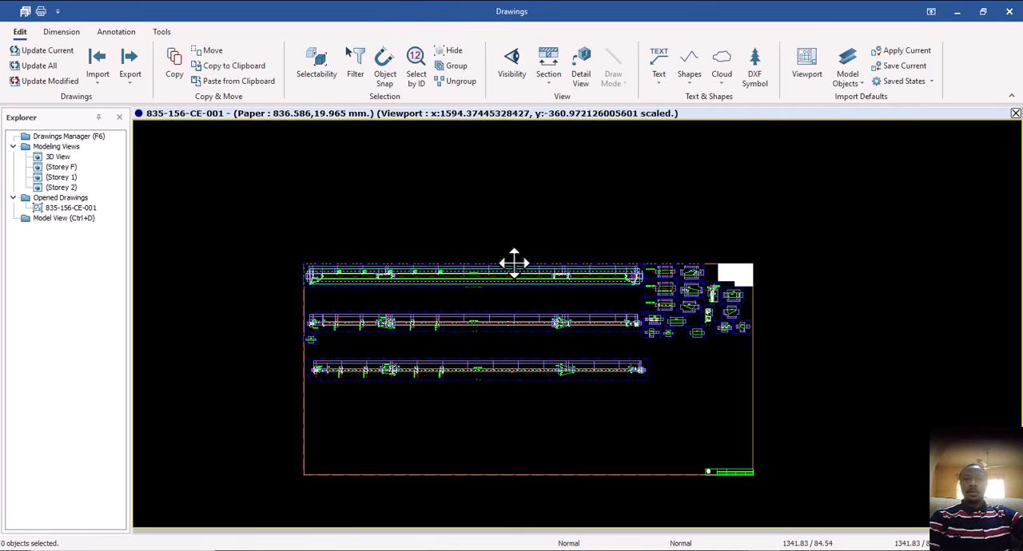
pyautogui.doubleClick(524, 202)
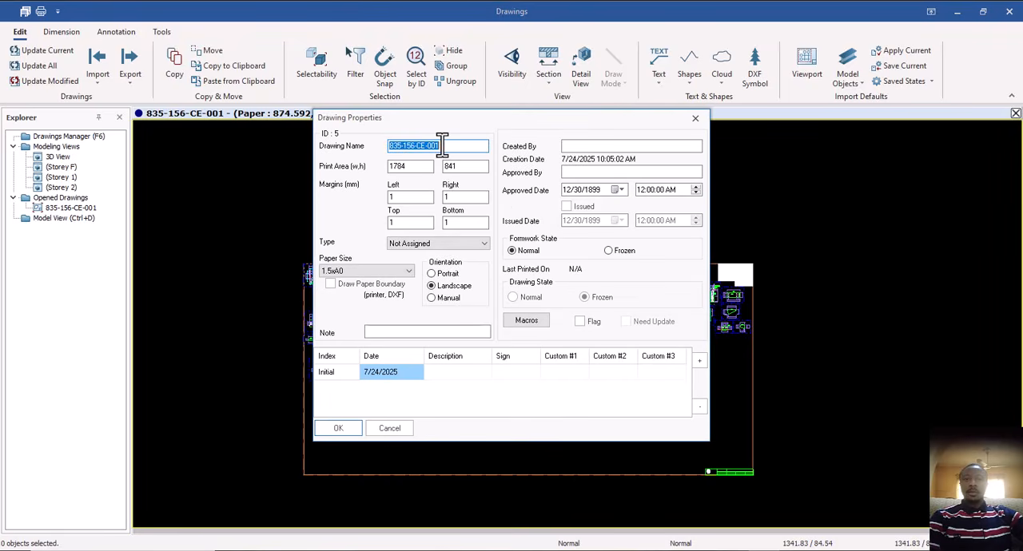
pyautogui.write('f')
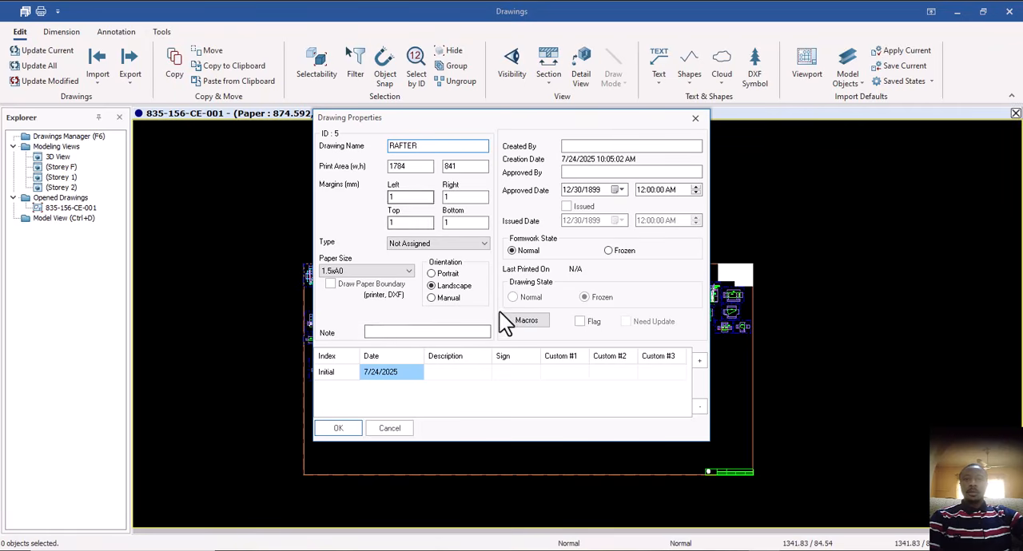
pyautogui.click(339, 429)
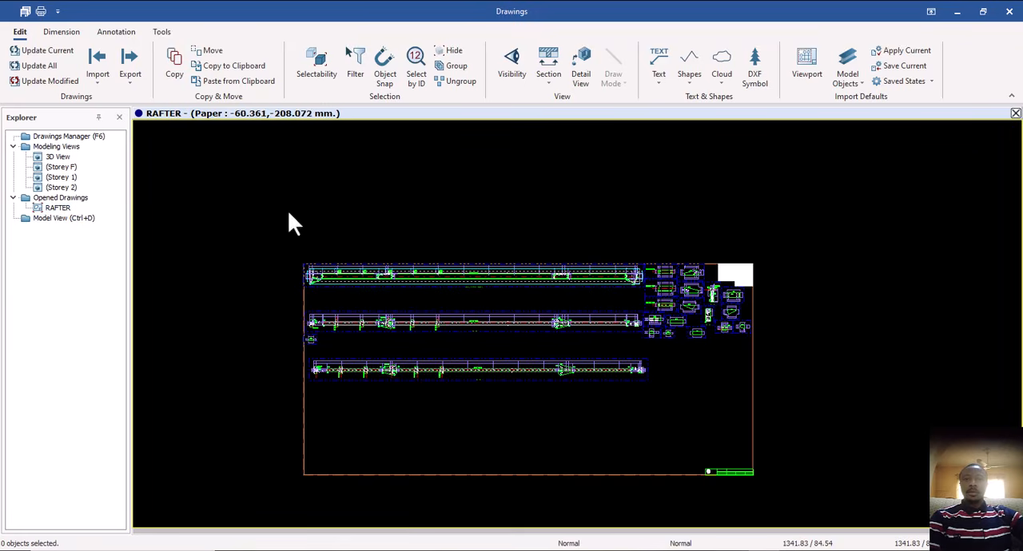
pyautogui.scroll(3, 730, 343)
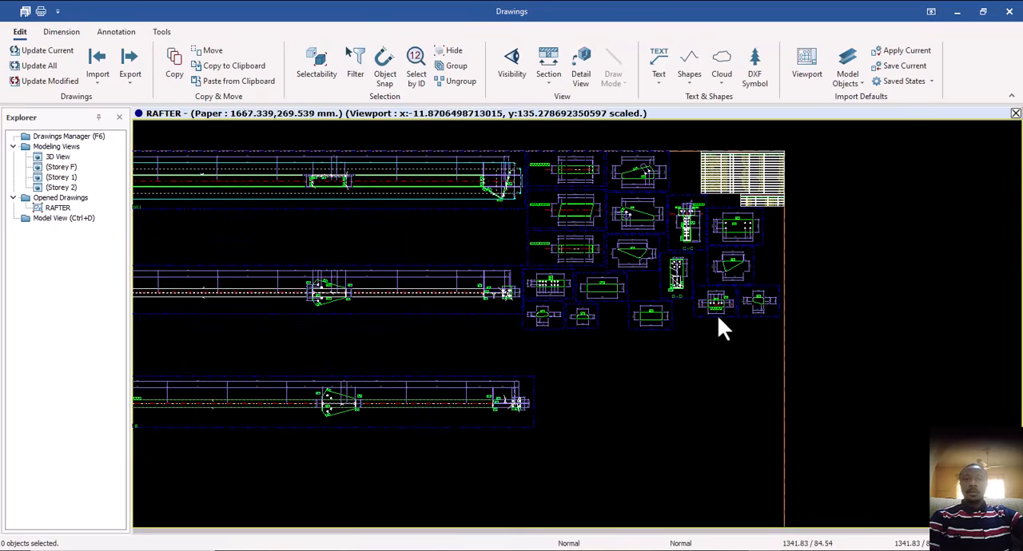
# Close the RAFTER drawing with its changes saved, and return to the 3D model view.
pyautogui.moveTo(707, 284); pyautogui.dragTo(730, 313, button='middle')
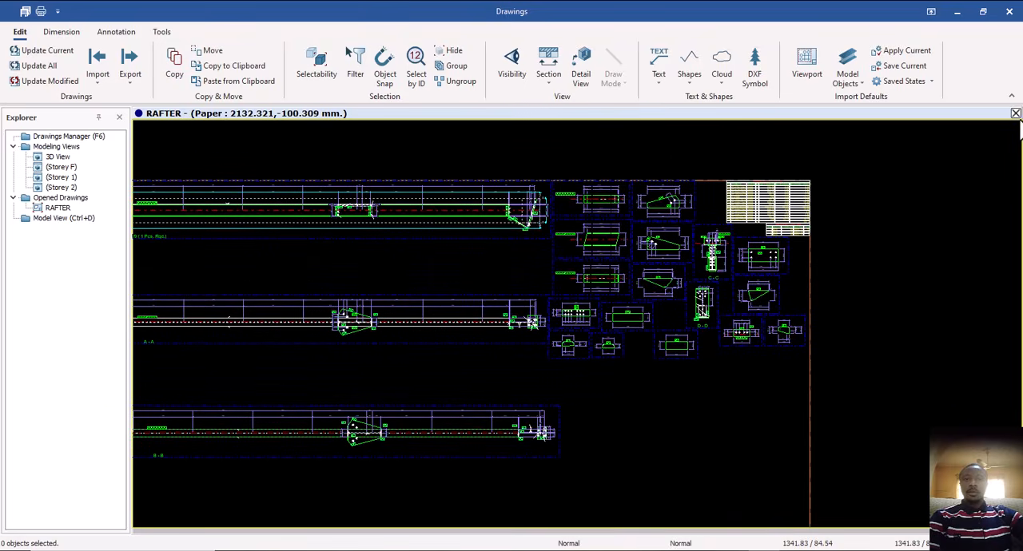
pyautogui.click(1016, 113)
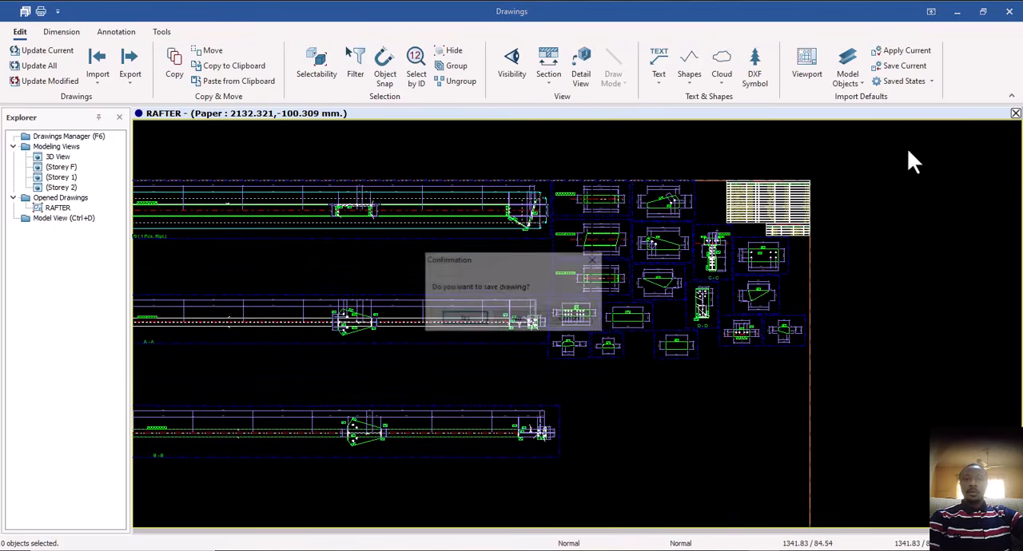
pyautogui.click(472, 321)
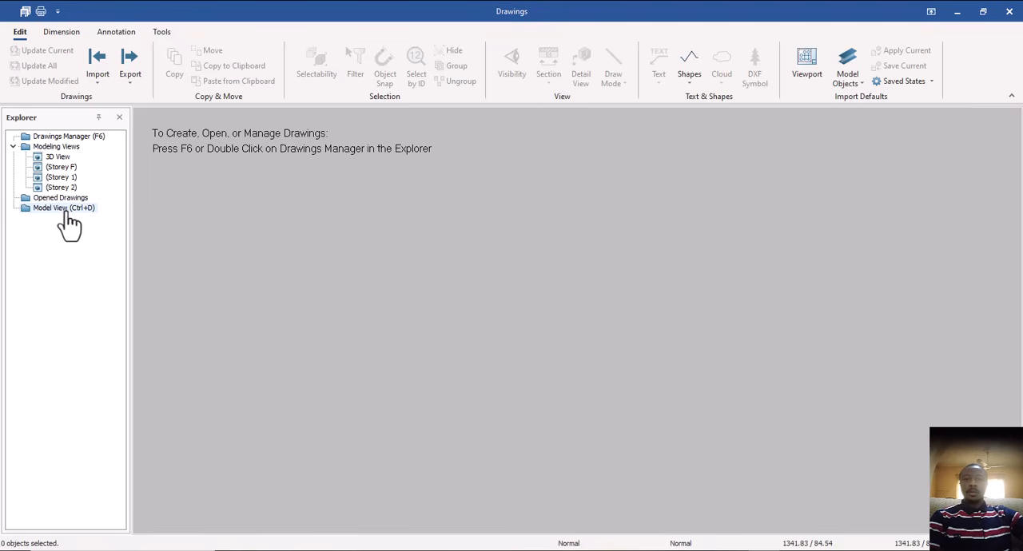
pyautogui.press('F6')
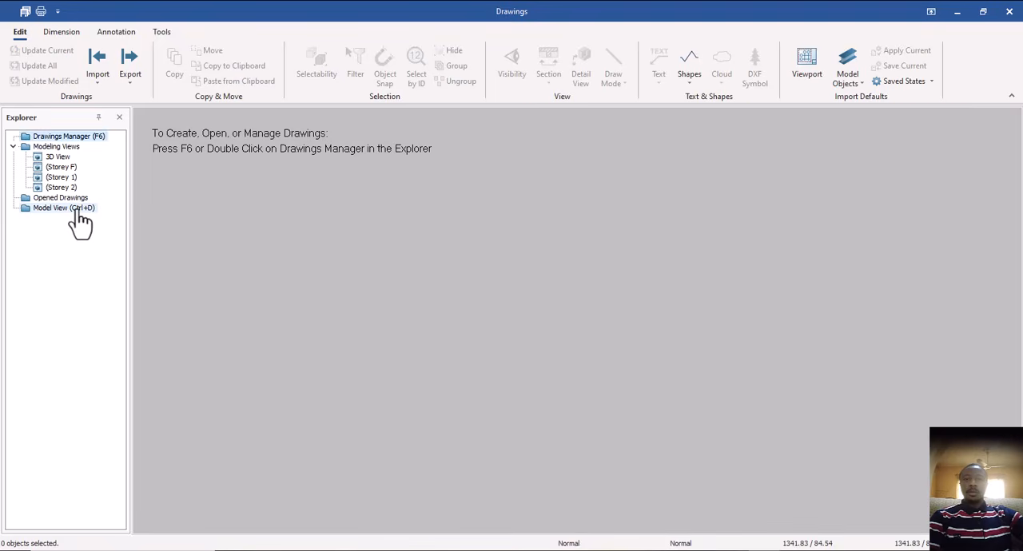
pyautogui.doubleClick(80, 210)
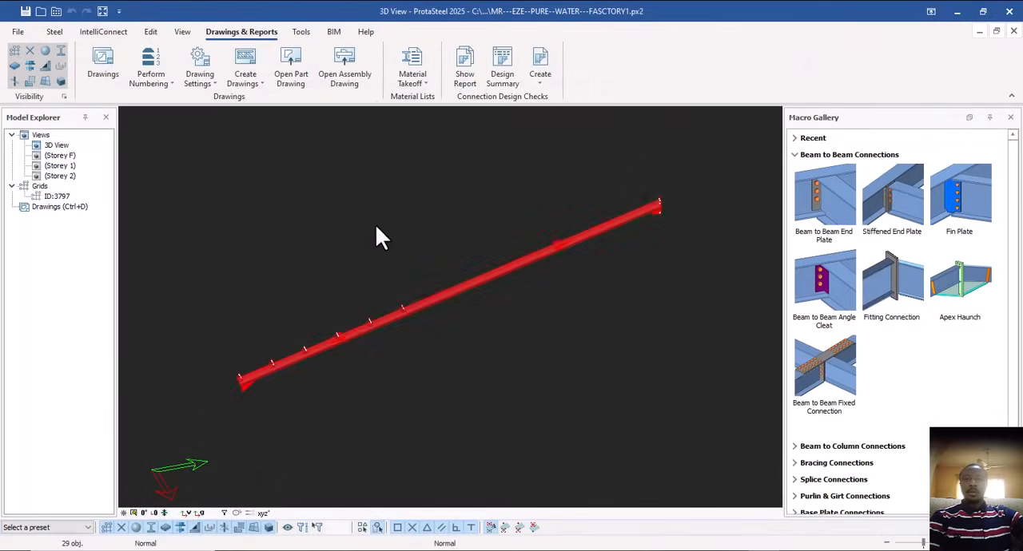
# Clear the selection of the isolated rafter assembly and show all objects of the building model again.
pyautogui.click(499, 295)
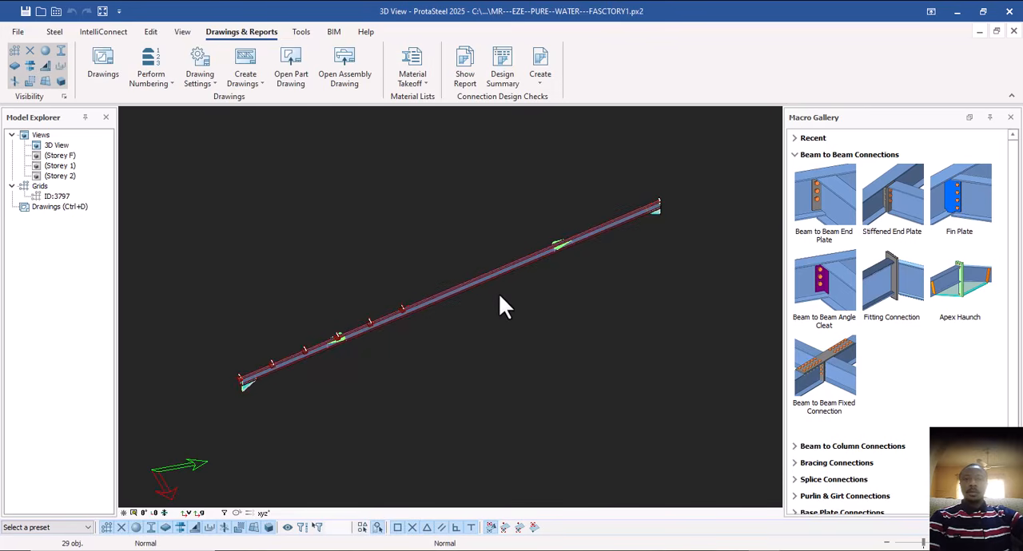
pyautogui.rightClick(500, 295)
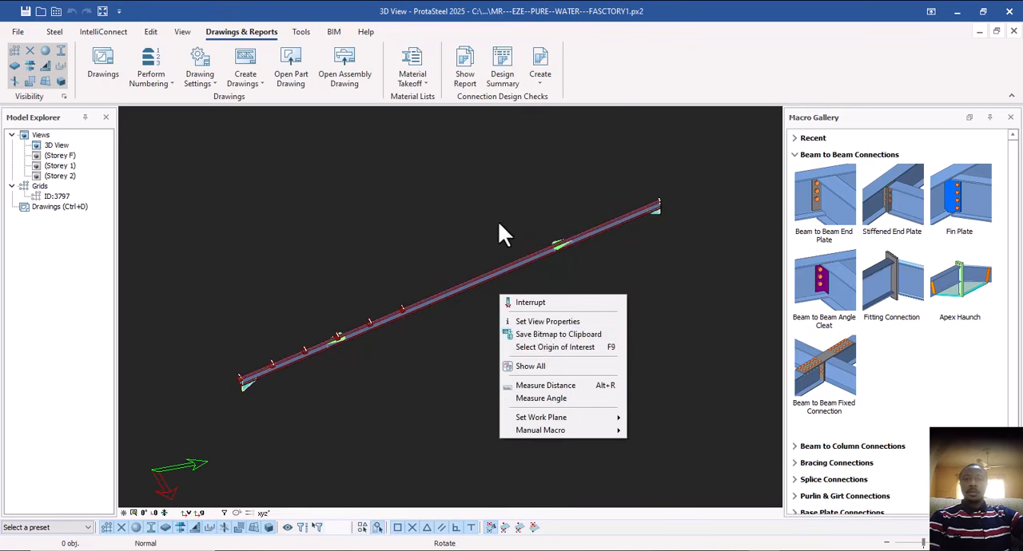
pyautogui.click(481, 192)
pyautogui.rightClick(481, 192)
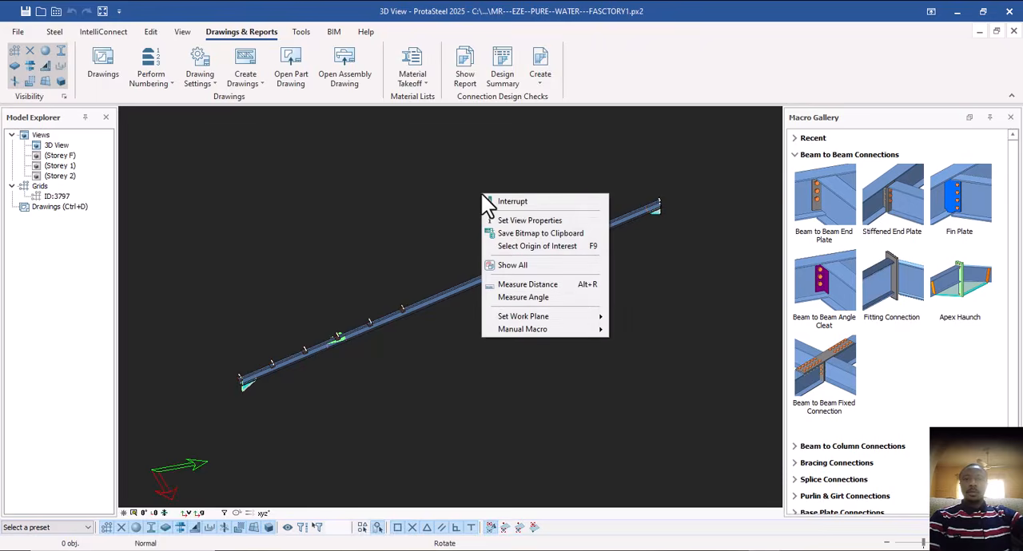
pyautogui.click(524, 266)
pyautogui.scroll(-3, 440, 308)
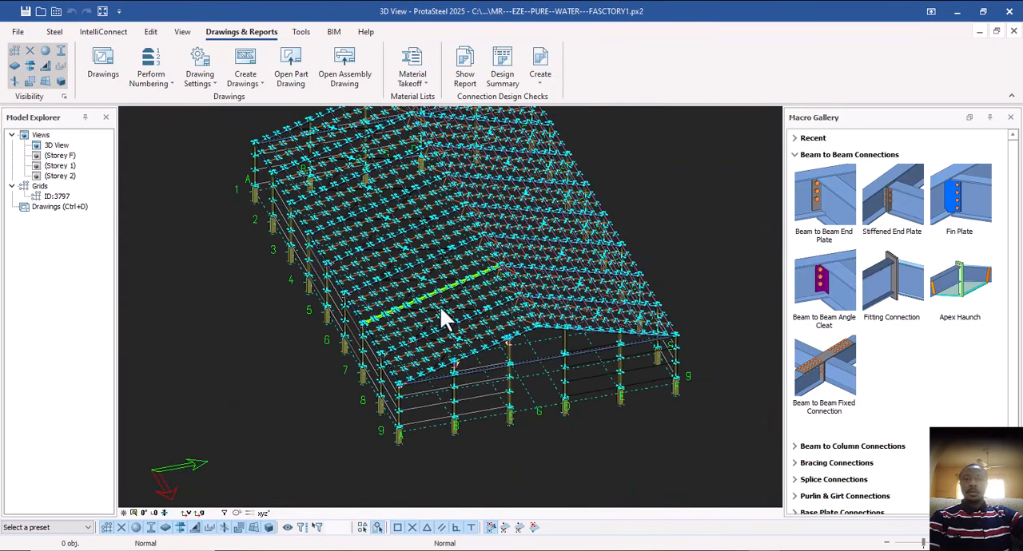
# Examine the roof bracing gusset plates at the brace crossing and rafter, and the rafter-to-column connection at the eaves.
pyautogui.scroll(6, 441, 275)
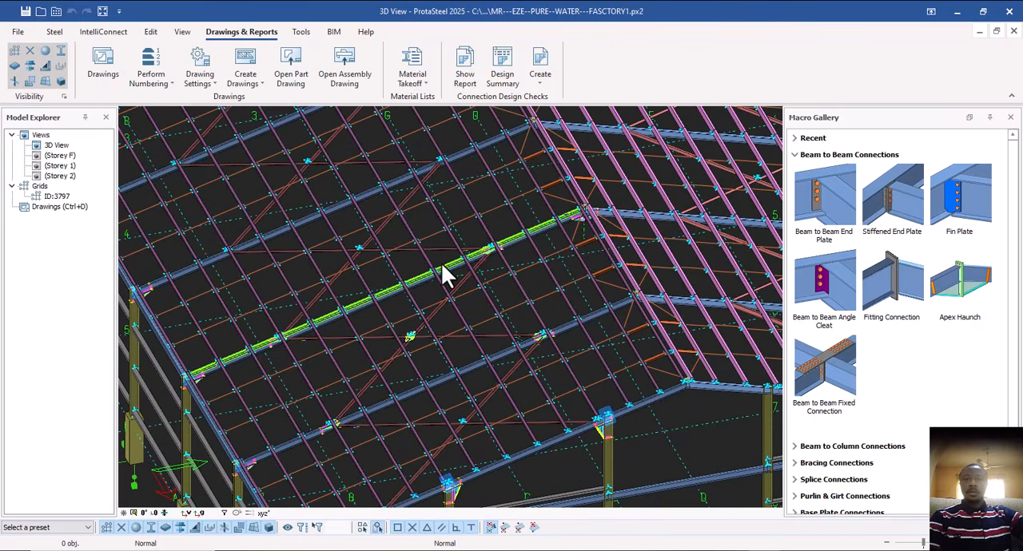
pyautogui.moveTo(440, 270); pyautogui.dragTo(441, 220, button='middle')
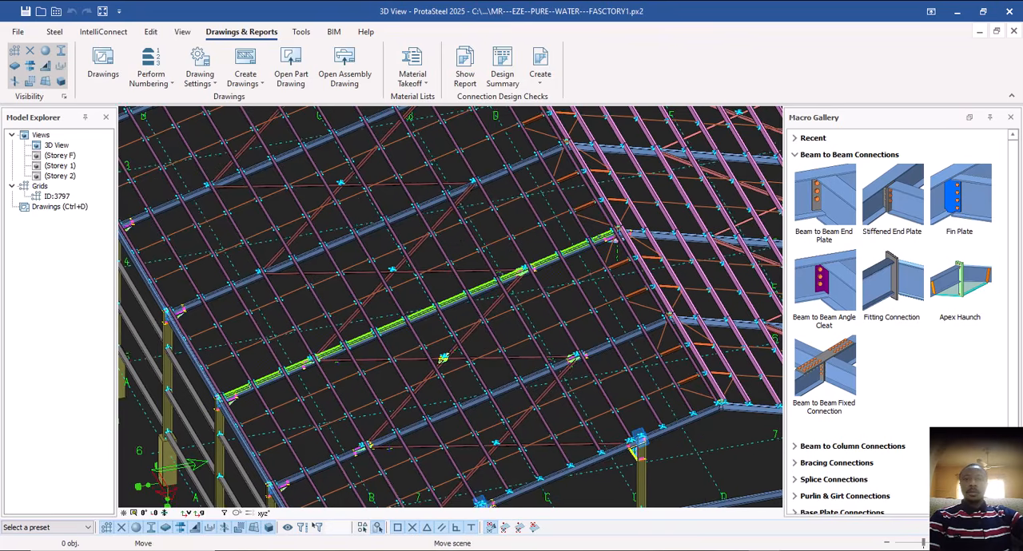
pyautogui.moveTo(409, 338); pyautogui.dragTo(378, 273, button='middle')
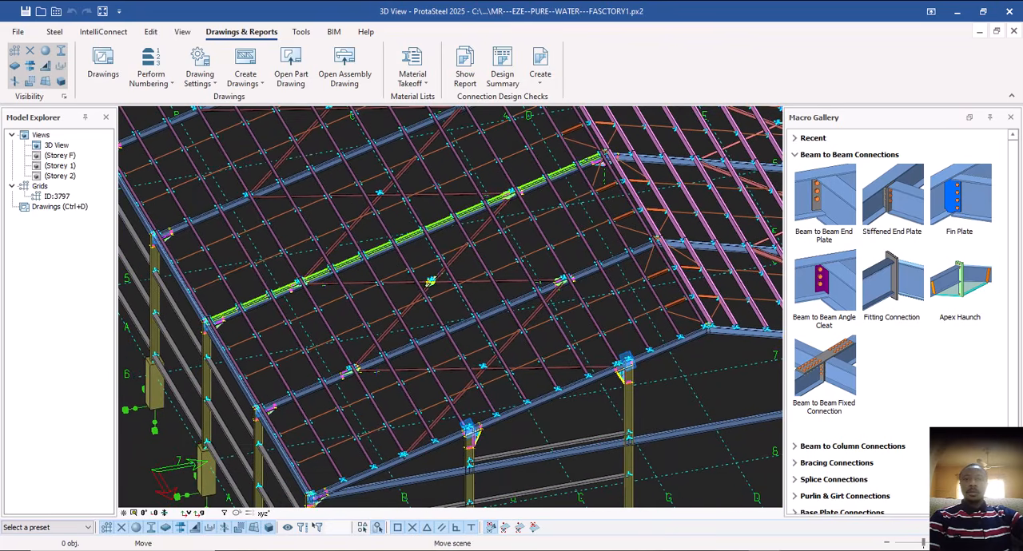
pyautogui.scroll(3, 423, 284)
pyautogui.scroll(2, 431, 275)
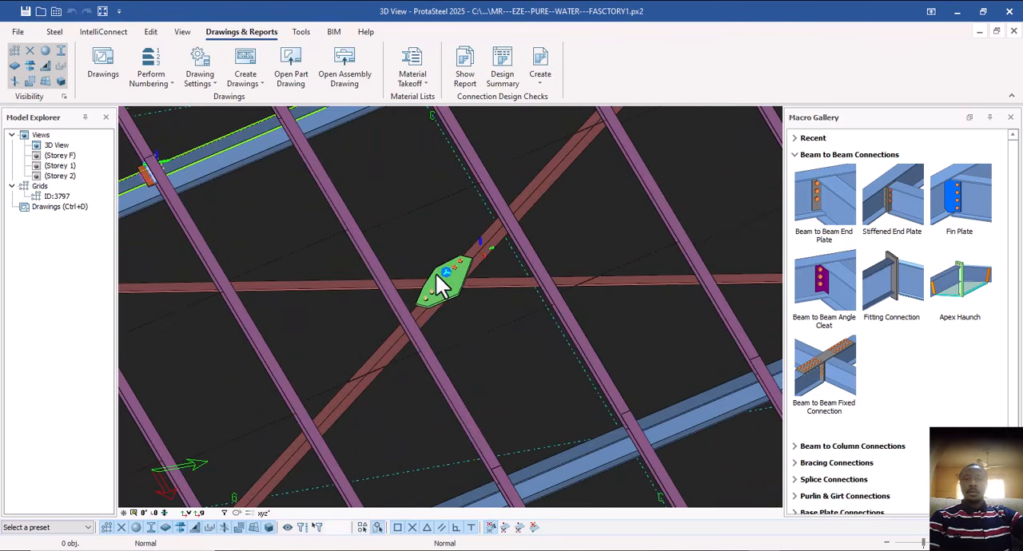
pyautogui.scroll(-5, 464, 267)
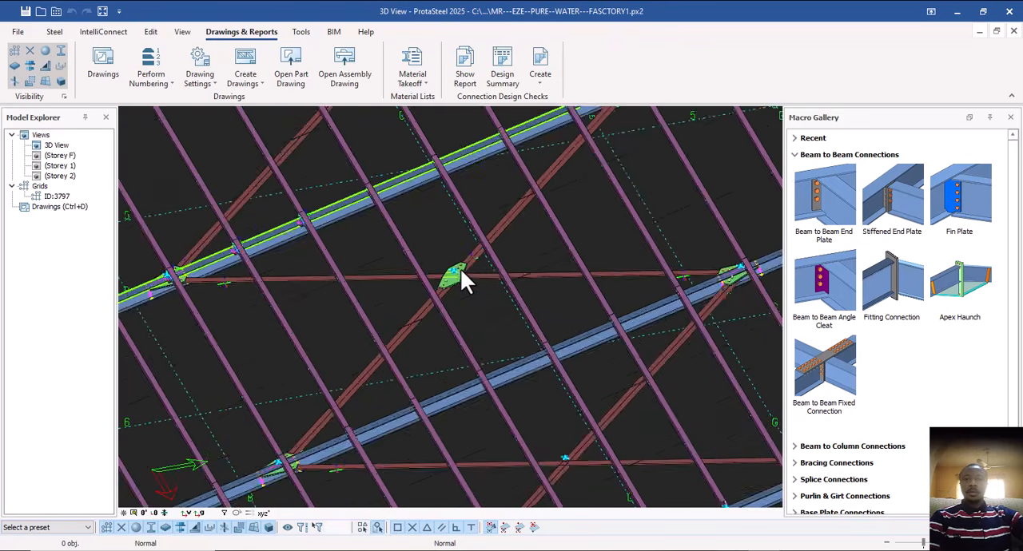
pyautogui.moveTo(455, 297); pyautogui.dragTo(431, 234, button='middle')
pyautogui.moveTo(401, 312); pyautogui.dragTo(497, 183, button='middle')
pyautogui.scroll(2, 497, 183)
pyautogui.scroll(2, 391, 268)
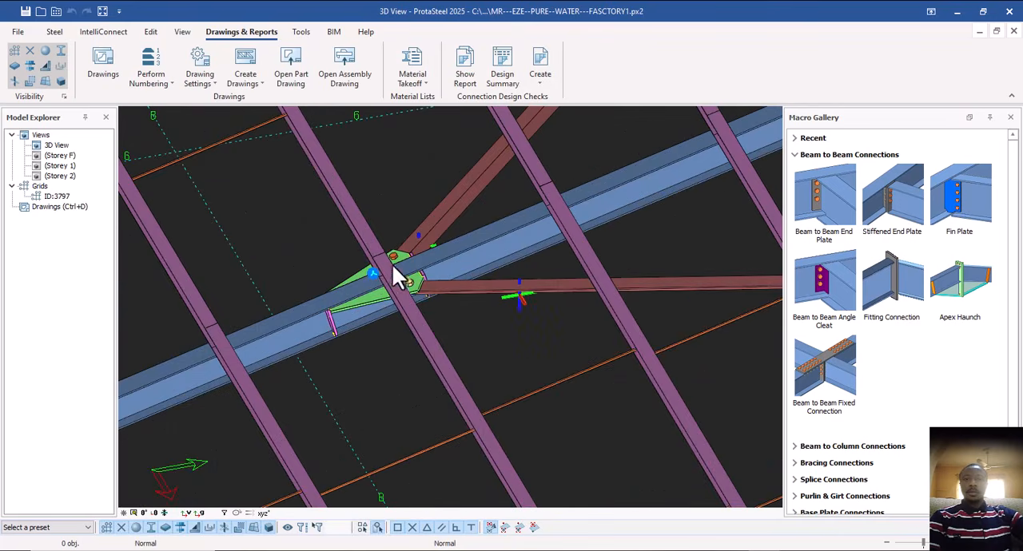
pyautogui.scroll(-5, 376, 276)
pyautogui.scroll(2, 320, 296)
pyautogui.scroll(3, 284, 299)
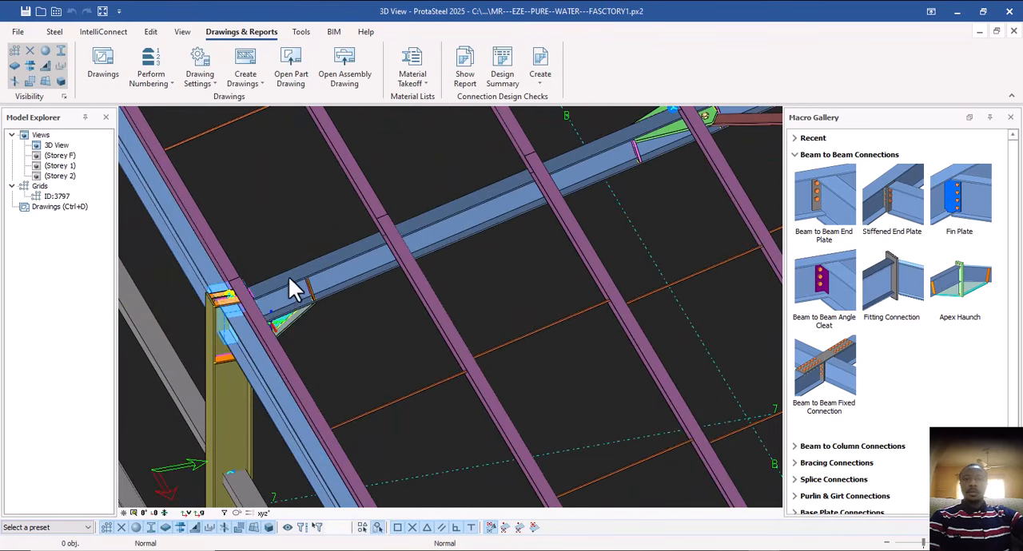
# Examine the gable-end column connections and the eaves joints of the neighbouring rafters.
pyautogui.scroll(-4, 336, 296)
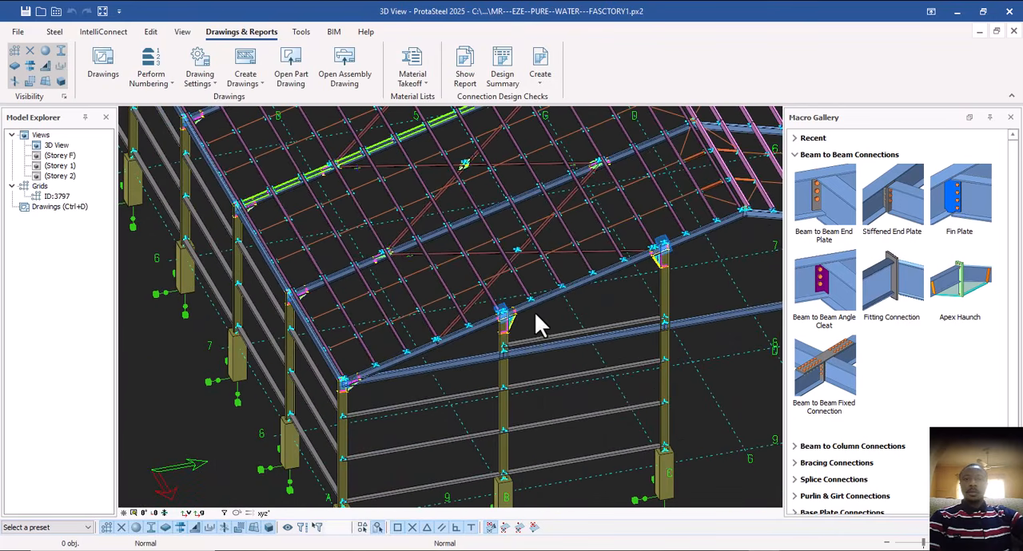
pyautogui.scroll(3, 534, 314)
pyautogui.scroll(-3, 471, 332)
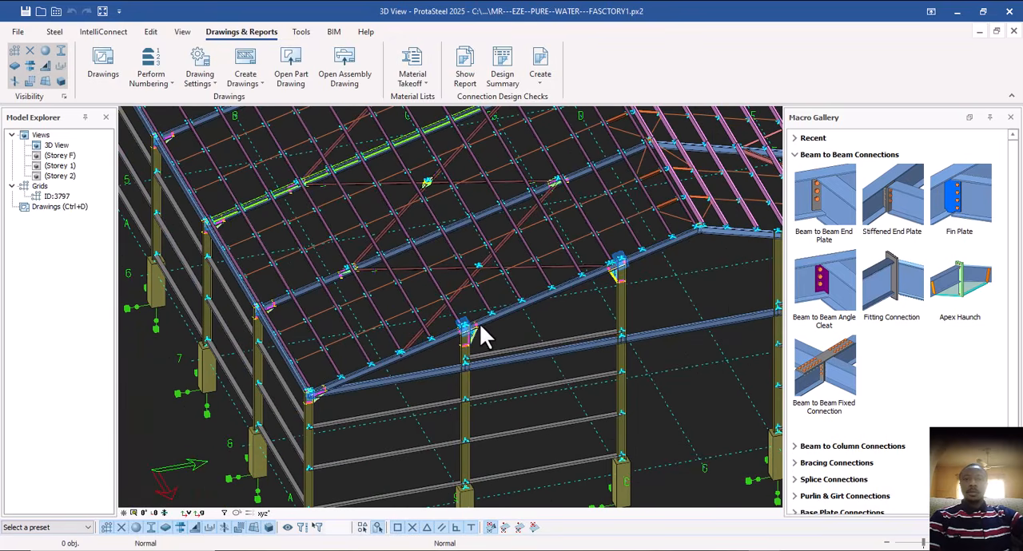
pyautogui.scroll(3, 380, 343)
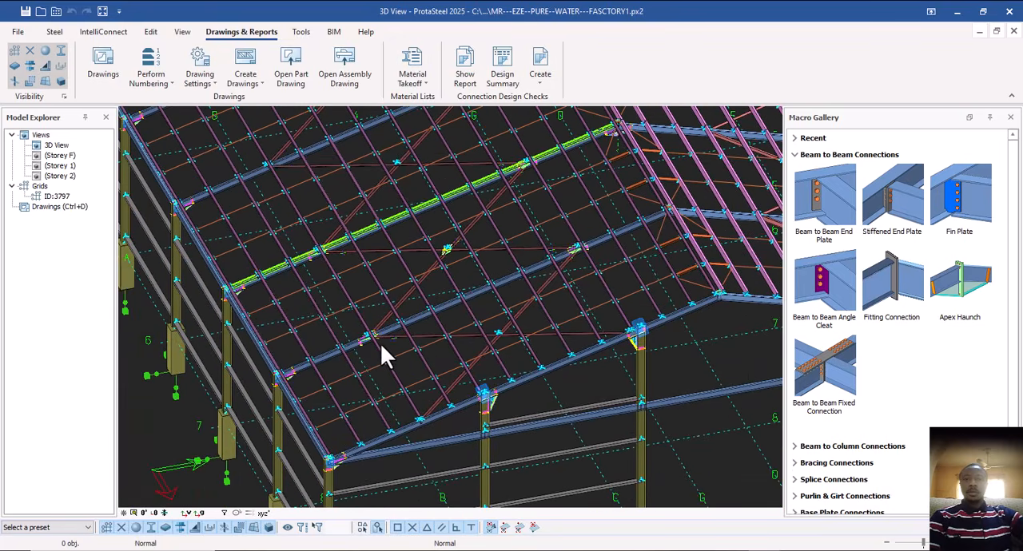
pyautogui.scroll(2, 485, 389)
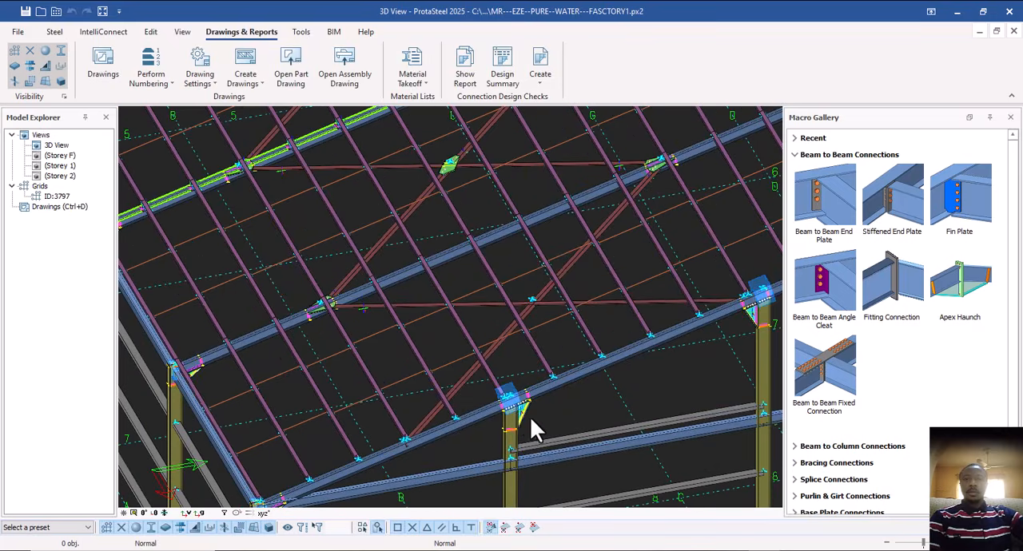
pyautogui.scroll(-3, 512, 420)
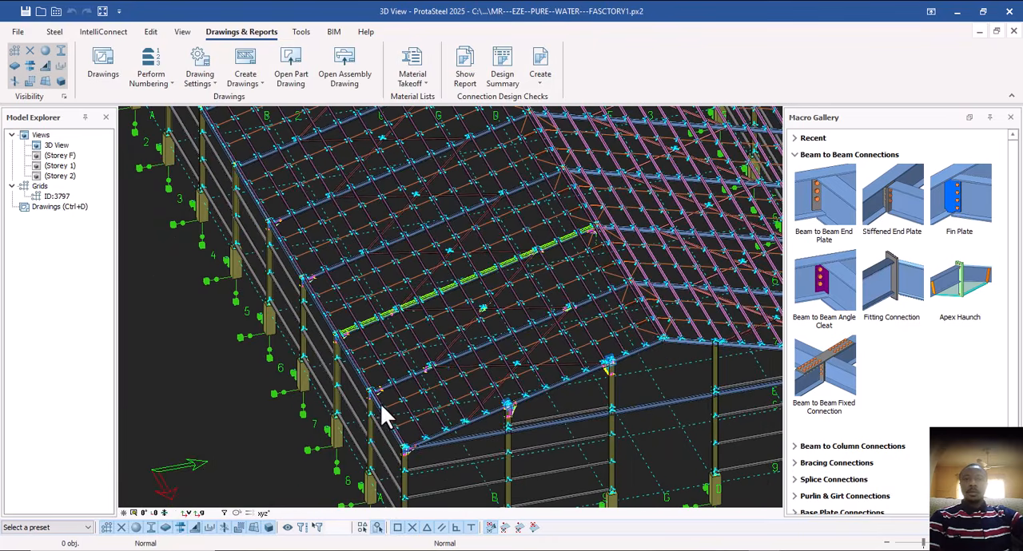
pyautogui.scroll(3, 382, 413)
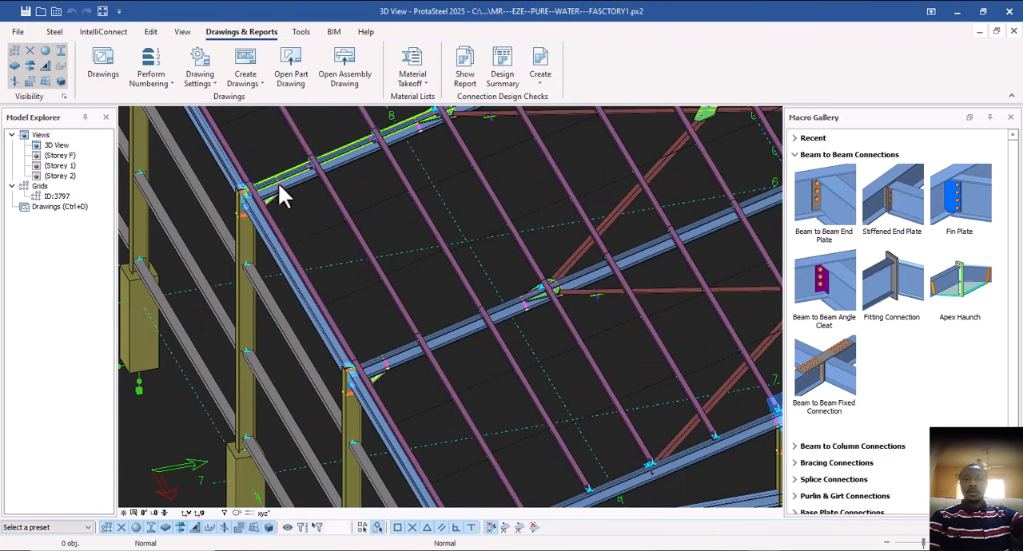
pyautogui.scroll(-5, 352, 357)
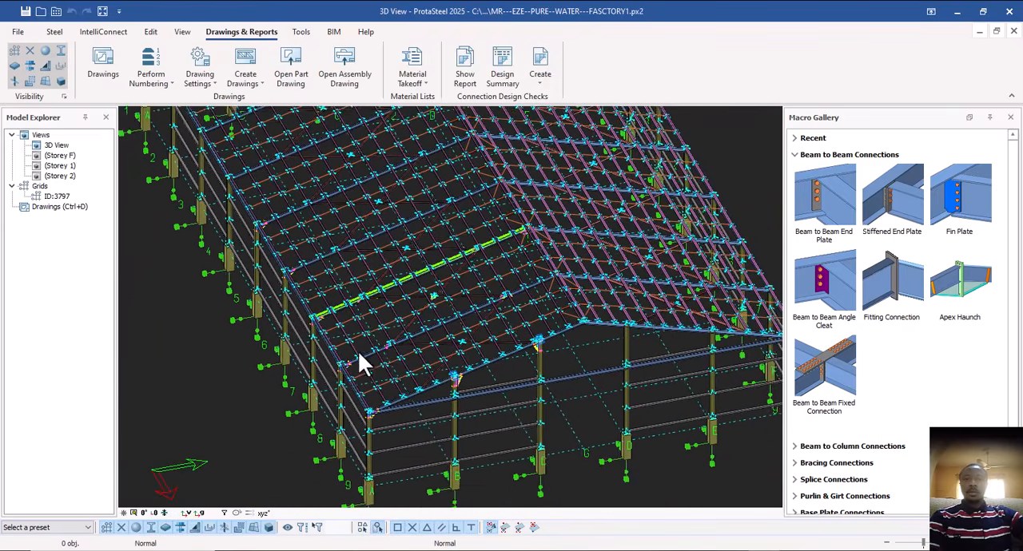
# Examine the apex haunch connection of the highlighted rafter at the ridge, and the roof framing around it.
pyautogui.scroll(6, 458, 270)
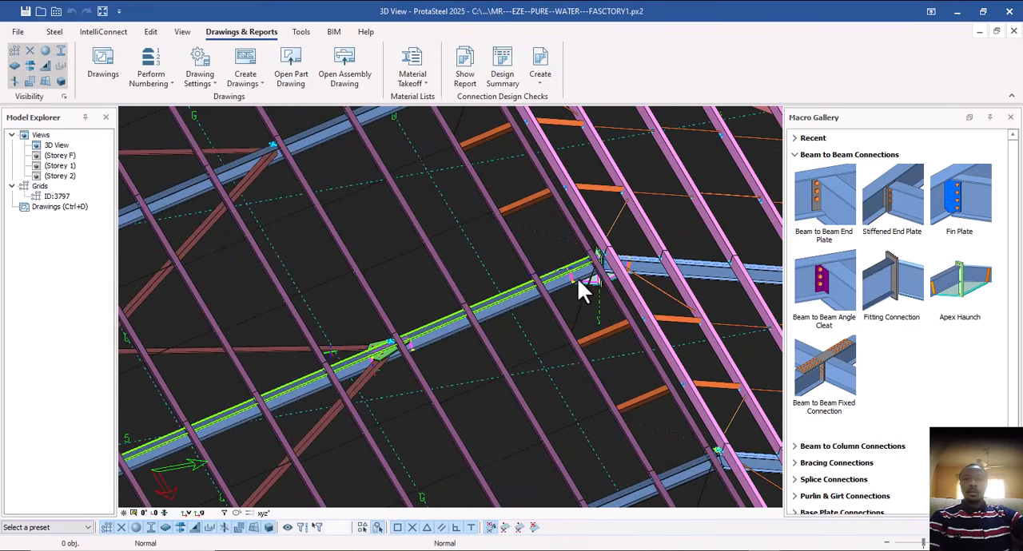
pyautogui.scroll(3, 533, 298)
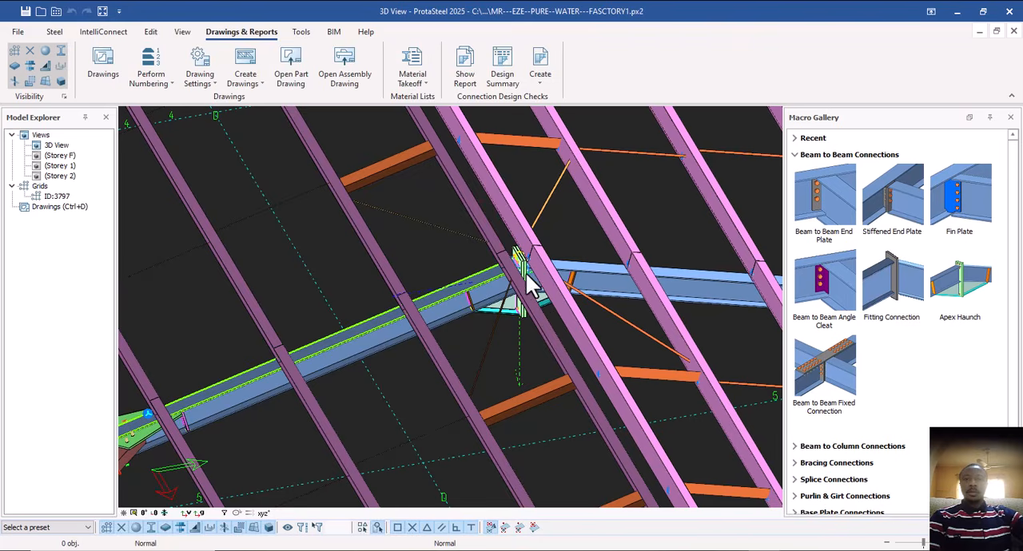
pyautogui.scroll(-2, 505, 308)
pyautogui.scroll(-3, 539, 324)
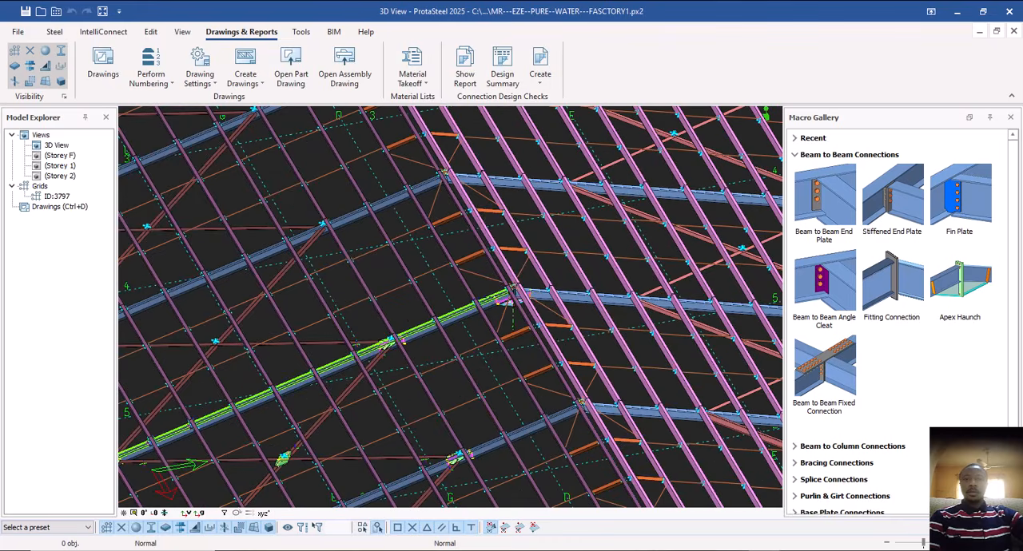
pyautogui.scroll(-5, 515, 296)
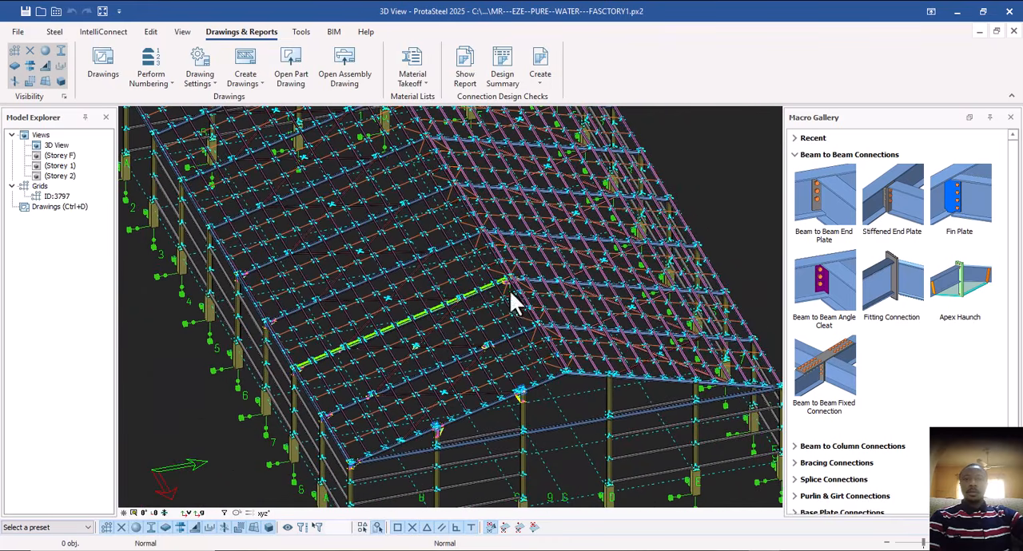
pyautogui.moveTo(508, 300); pyautogui.dragTo(494, 298, button='middle')
pyautogui.scroll(-2, 495, 298)
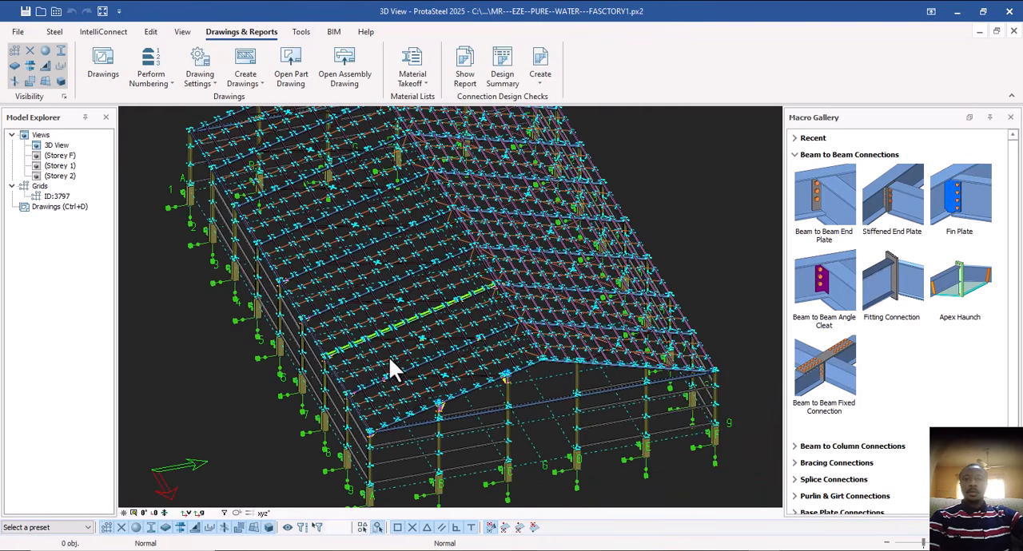
pyautogui.scroll(3, 317, 362)
pyautogui.scroll(4, 335, 359)
pyautogui.scroll(-3, 384, 392)
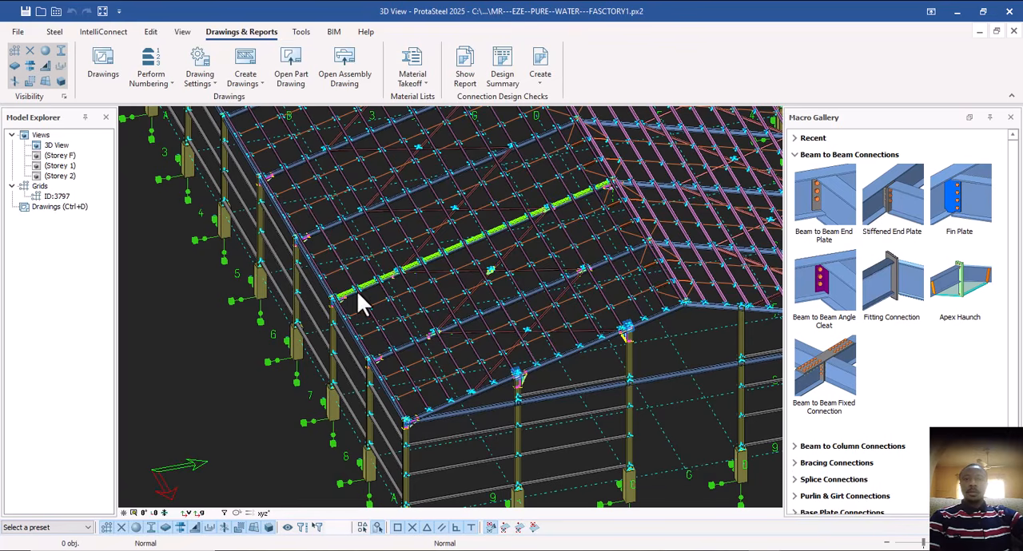
# Open the Storey 2 plan view and fit the whole grid layout on screen.
pyautogui.click(64, 177)
pyautogui.doubleClick(63, 177)
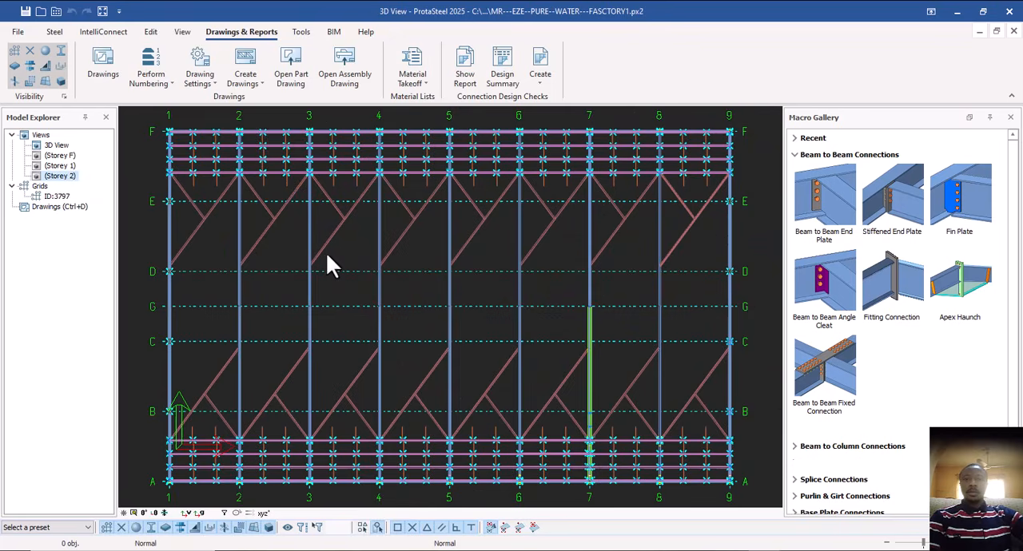
pyautogui.moveTo(429, 276); pyautogui.dragTo(425, 262, button='middle')
pyautogui.moveTo(433, 312); pyautogui.dragTo(436, 312, button='middle')
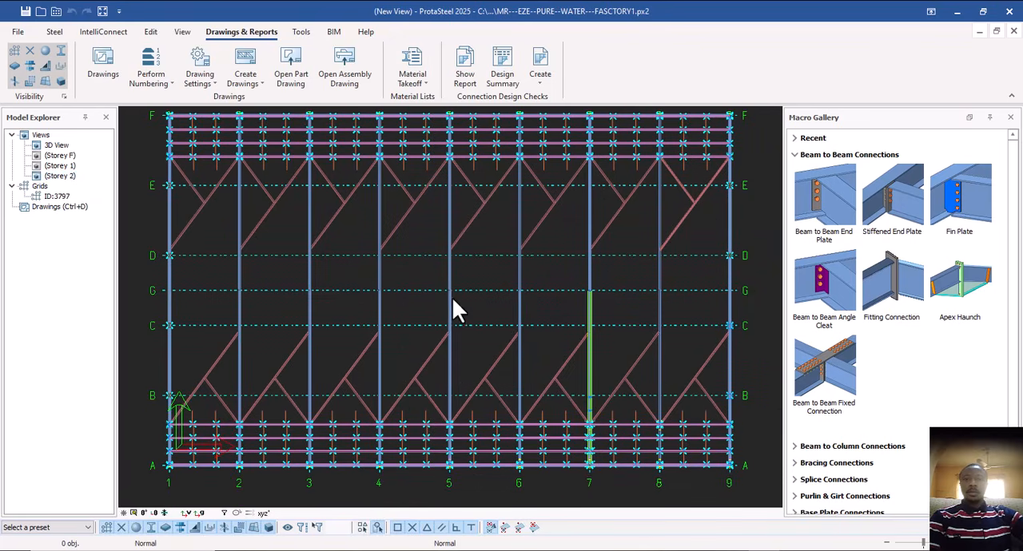
pyautogui.scroll(-3, 391, 280)
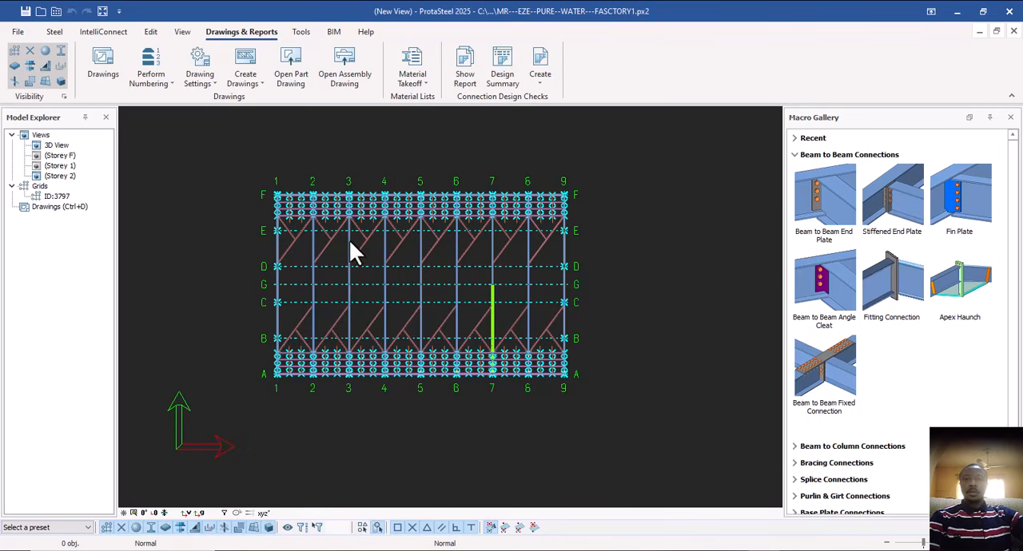
# Set both the Up and Down limits of the Storey 2 view to 0 in its view properties and apply them.
pyautogui.doubleClick(629, 216)
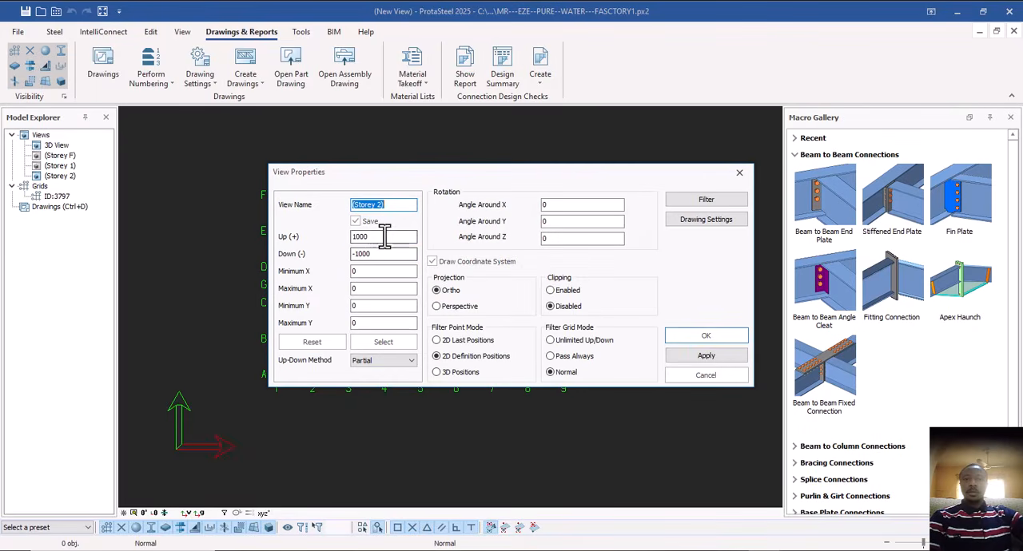
pyautogui.doubleClick(385, 236)
pyautogui.write('0')
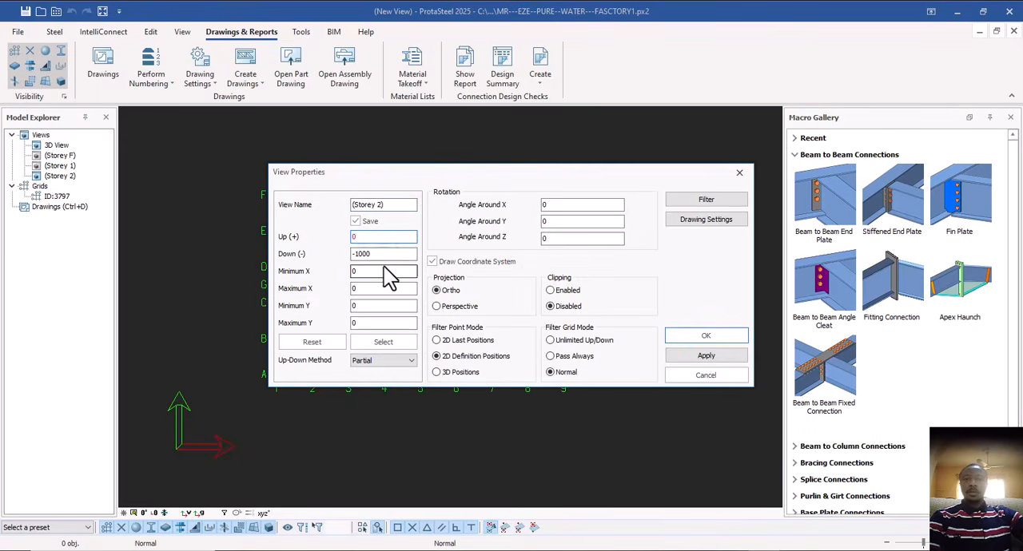
pyautogui.doubleClick(362, 254)
pyautogui.write('0')
pyautogui.click(712, 360)
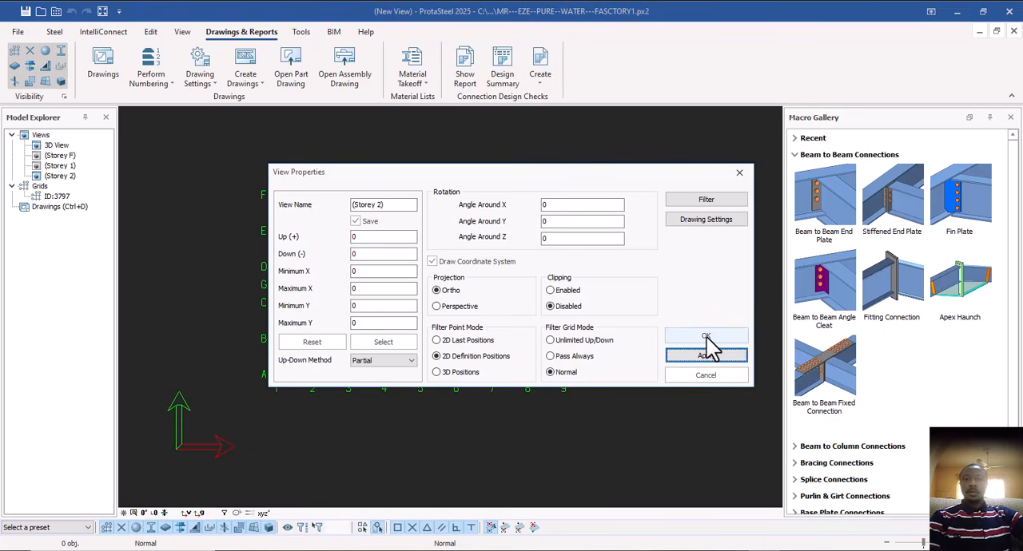
# Confirm the Storey 2 view properties and examine the purlin, rafter and roof bracing layout across the plan.
pyautogui.click(706, 337)
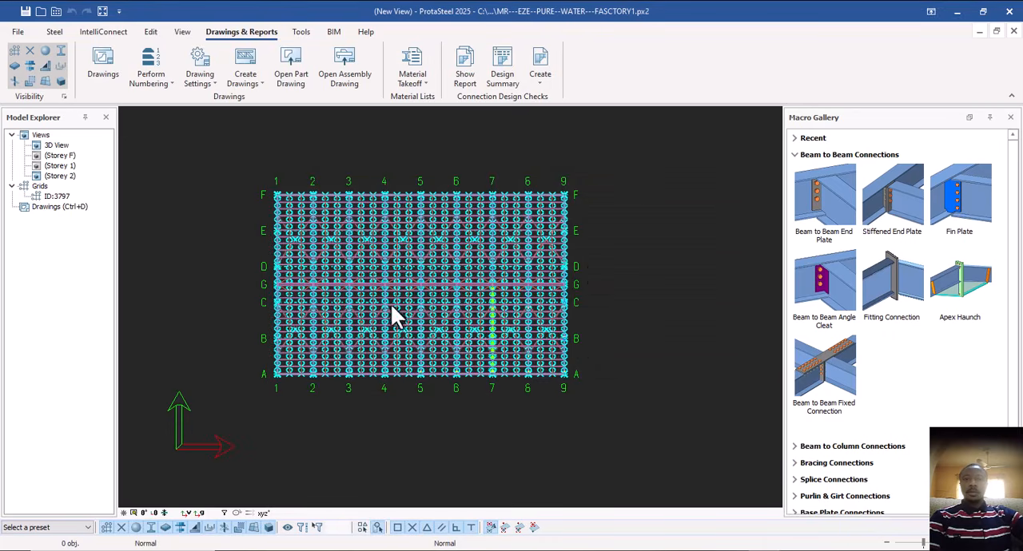
pyautogui.scroll(5, 391, 316)
pyautogui.moveTo(375, 275); pyautogui.dragTo(329, 316, button='middle')
pyautogui.scroll(-1, 329, 316)
pyautogui.moveTo(423, 398); pyautogui.dragTo(339, 305, button='middle')
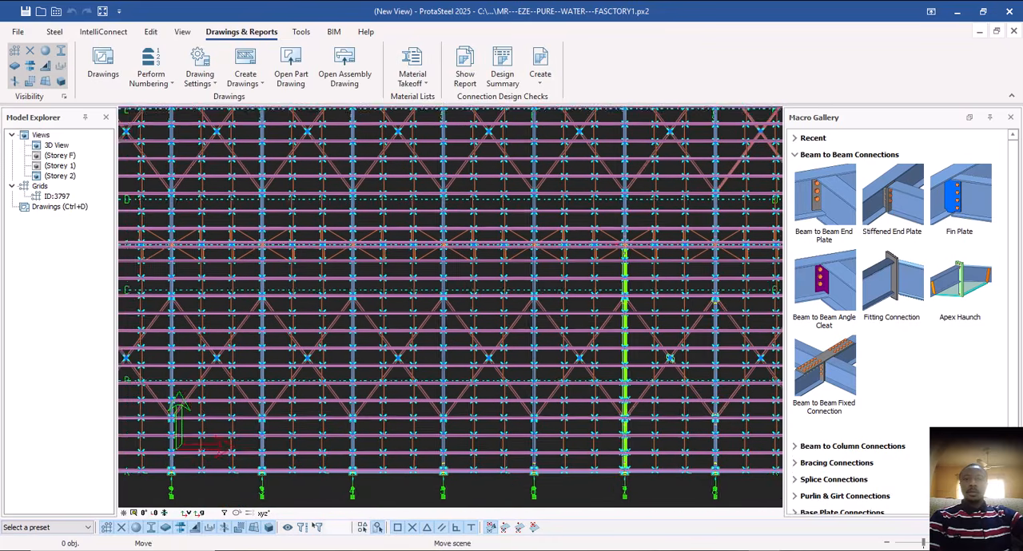
pyautogui.moveTo(601, 427); pyautogui.dragTo(590, 421, button='middle')
pyautogui.scroll(5, 612, 456)
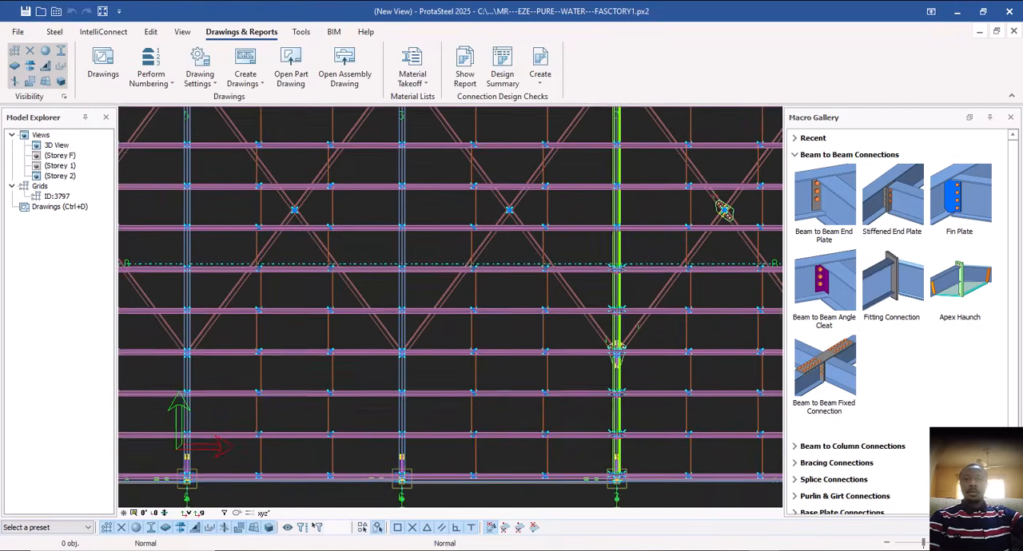
pyautogui.scroll(-5, 515, 385)
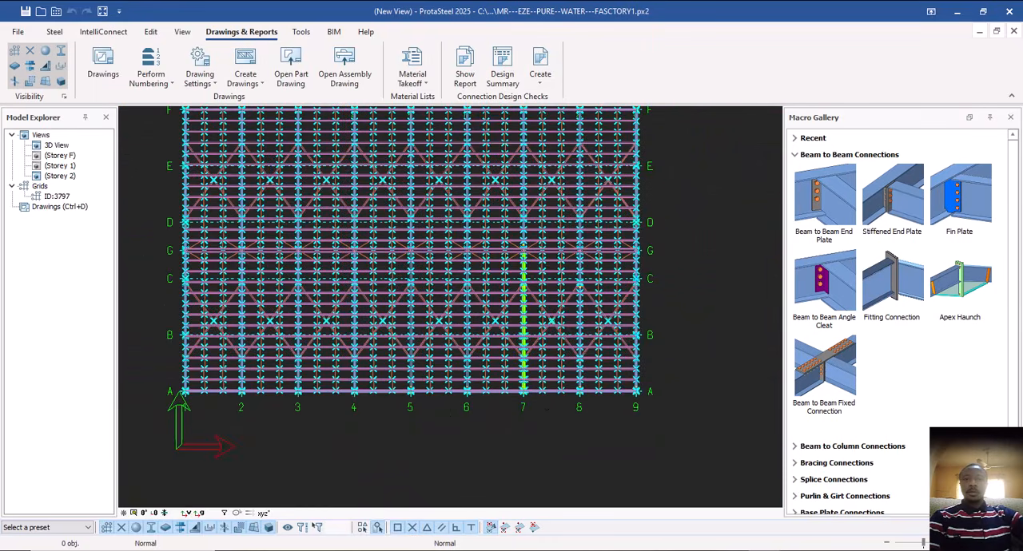
pyautogui.moveTo(544, 370); pyautogui.dragTo(533, 399, button='middle')
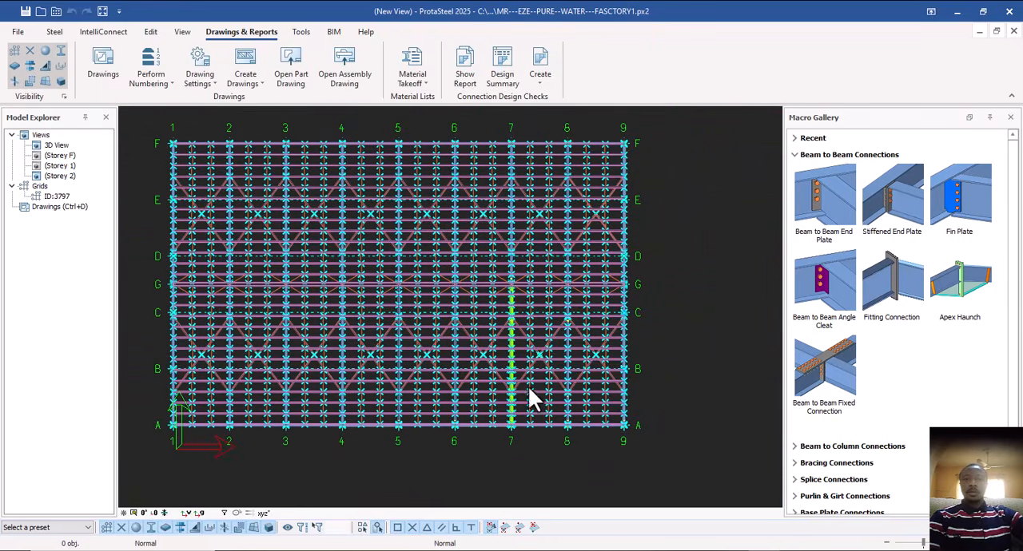
# Create a section view by two points along grid line 7, from its intersection with grid A to grid F.
pyautogui.click(180, 32)
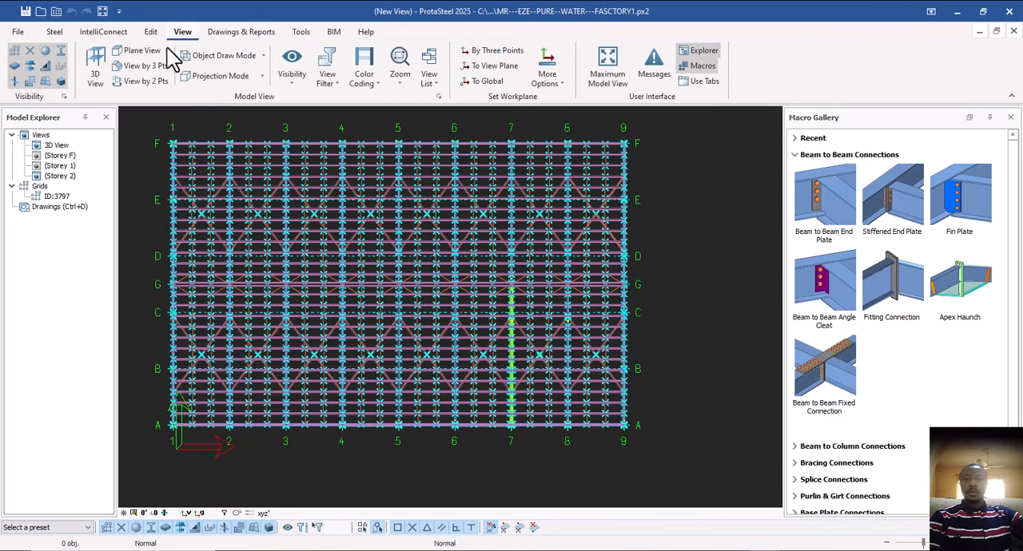
pyautogui.click(155, 85)
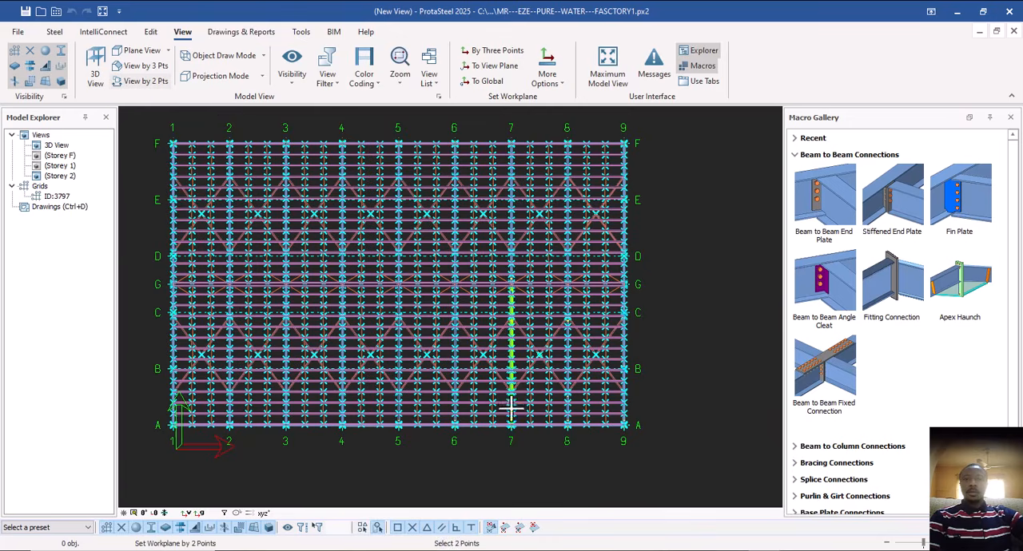
pyautogui.scroll(5, 512, 435)
pyautogui.scroll(4, 507, 337)
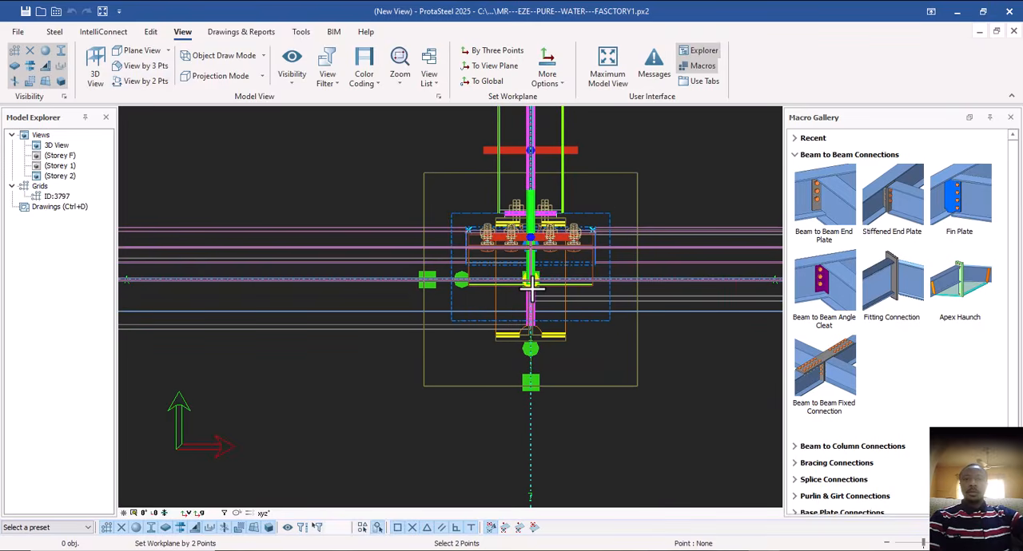
pyautogui.scroll(-6, 527, 419)
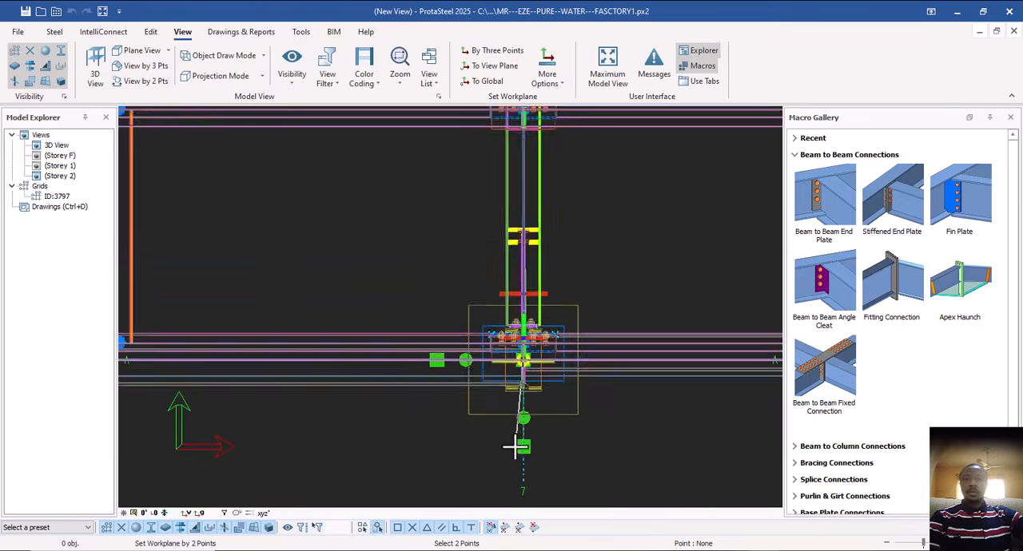
pyautogui.scroll(-5, 511, 431)
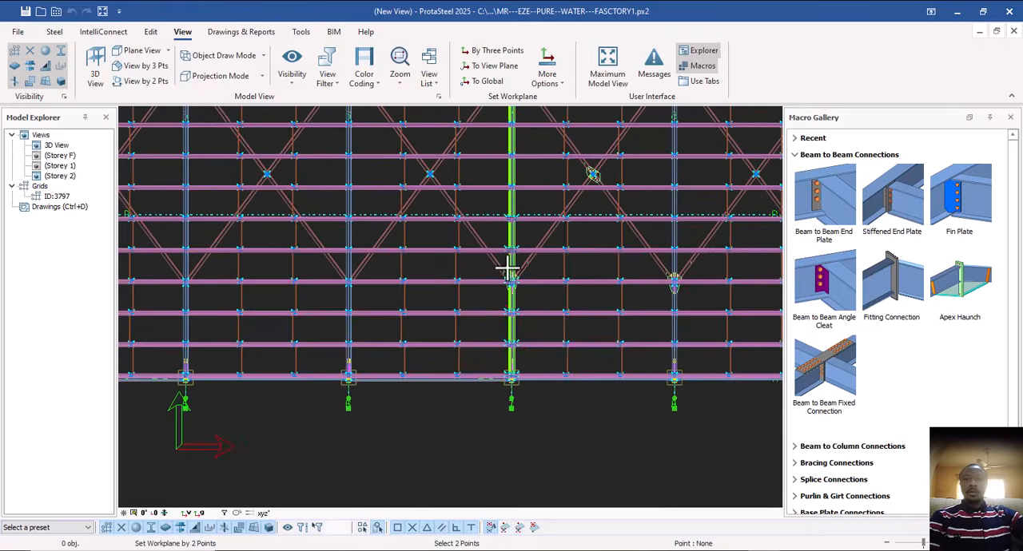
pyautogui.moveTo(515, 207); pyautogui.dragTo(516, 384, button='middle')
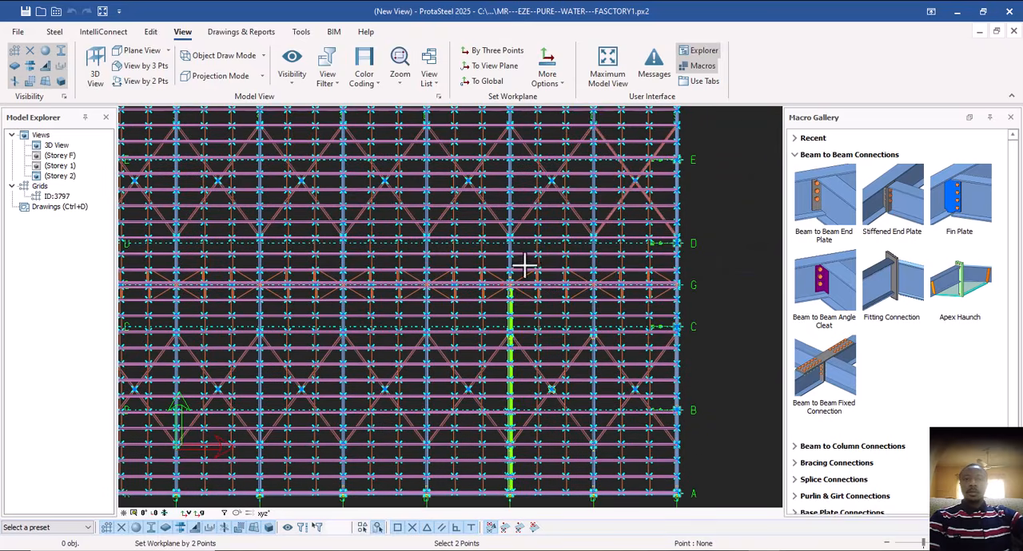
pyautogui.moveTo(523, 262); pyautogui.dragTo(510, 426, button='middle')
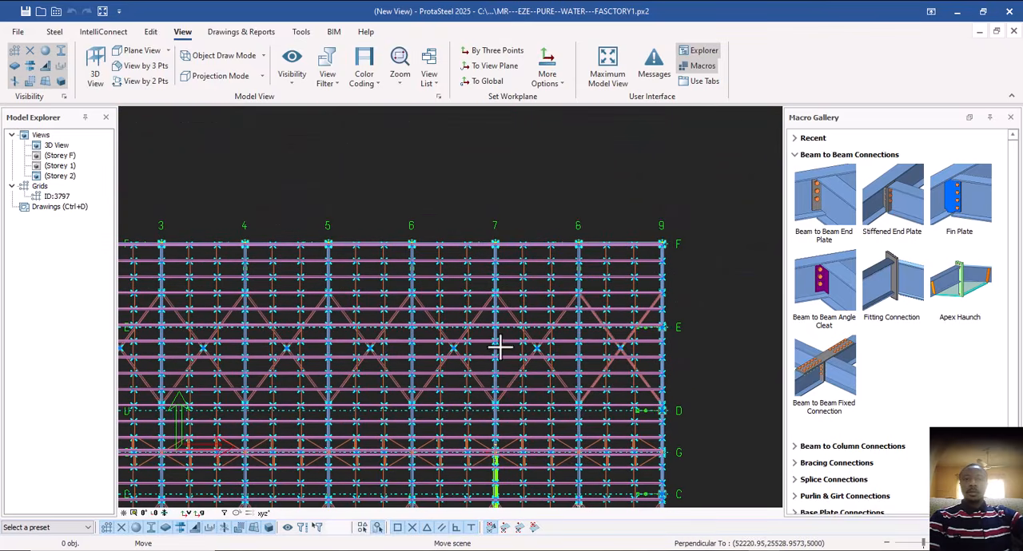
pyautogui.scroll(5, 493, 242)
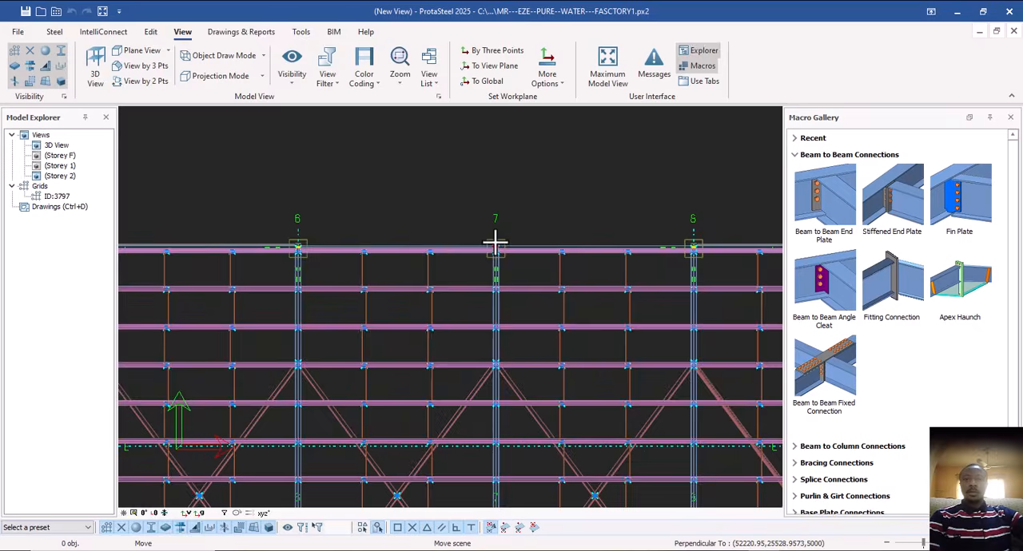
pyautogui.scroll(3, 494, 249)
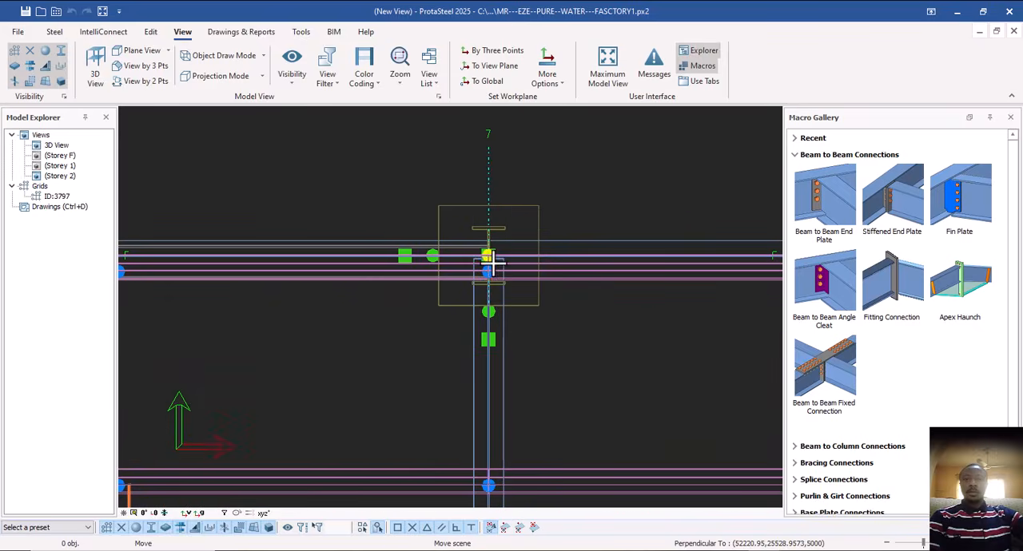
pyautogui.click(488, 255)
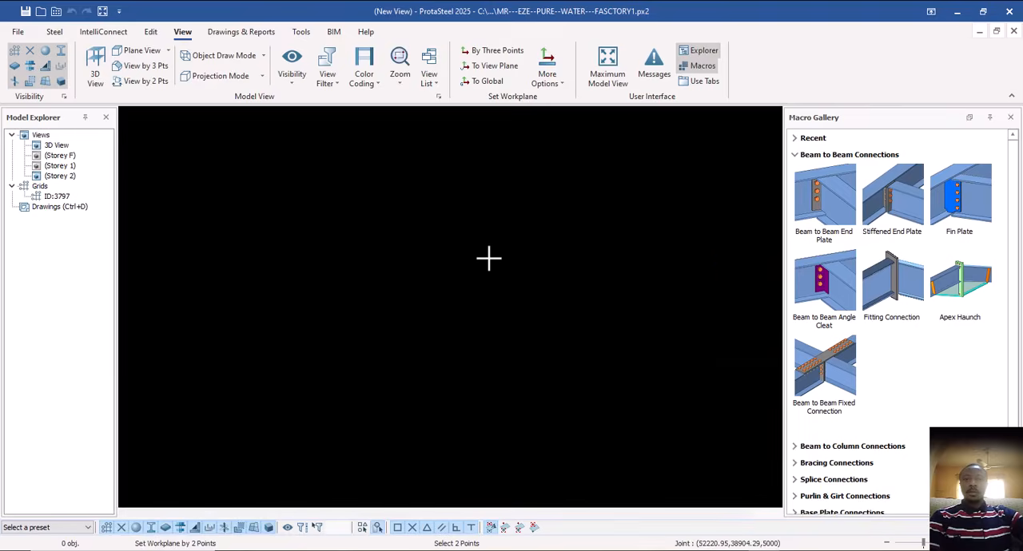
pyautogui.scroll(-5, 406, 267)
pyautogui.scroll(5, 566, 280)
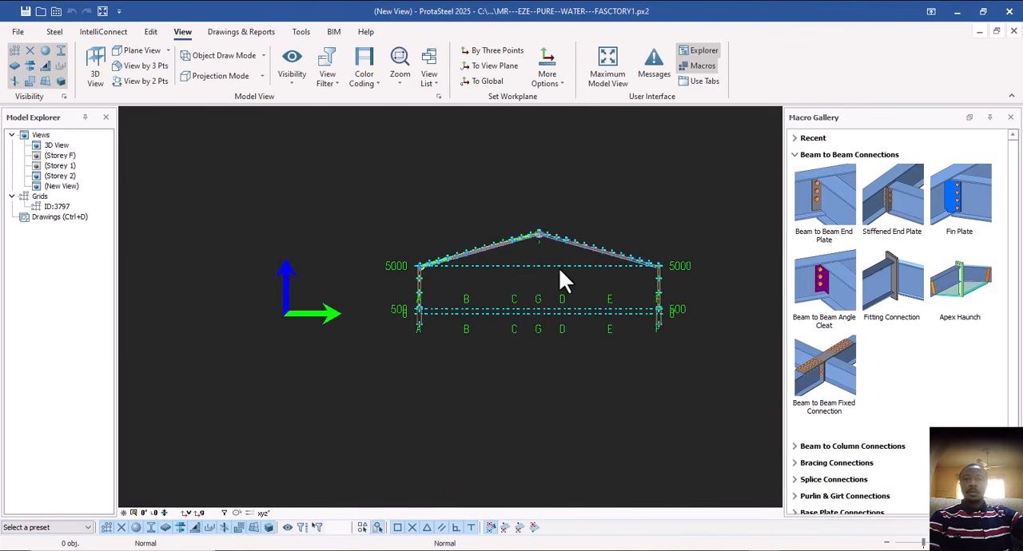
# Examine the portal frame section, checking the apex haunch, the rafter with its purlins and bracing, and the eaves joint.
pyautogui.scroll(4, 541, 228)
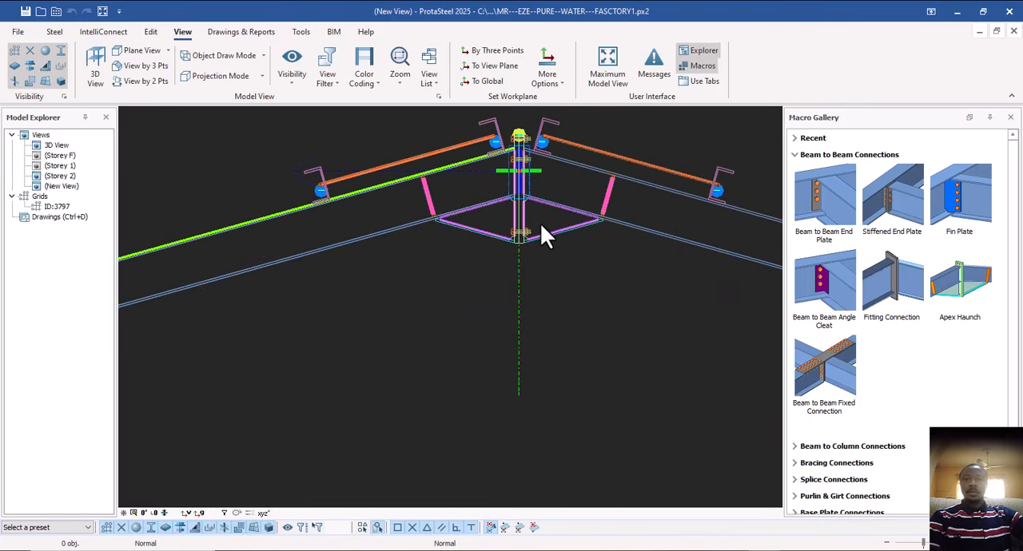
pyautogui.scroll(-6, 543, 229)
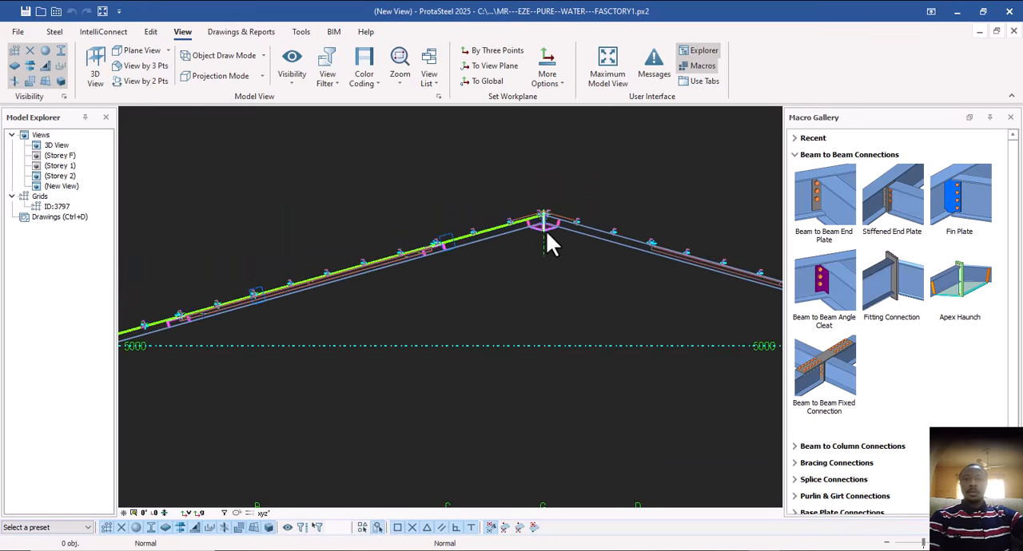
pyautogui.scroll(5, 393, 253)
pyautogui.moveTo(462, 245); pyautogui.dragTo(534, 210, button='middle')
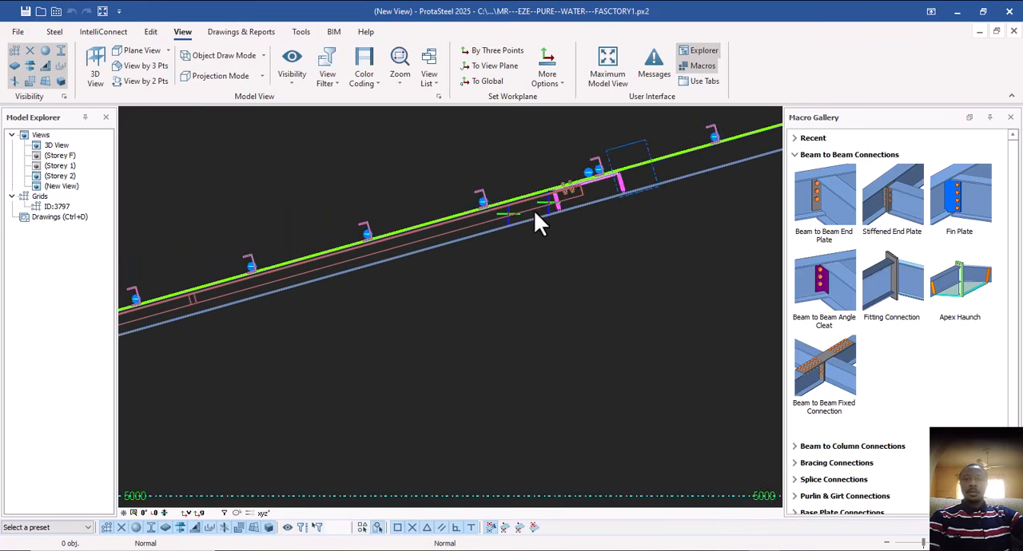
pyautogui.scroll(-3, 531, 214)
pyautogui.moveTo(342, 267); pyautogui.dragTo(473, 233, button='middle')
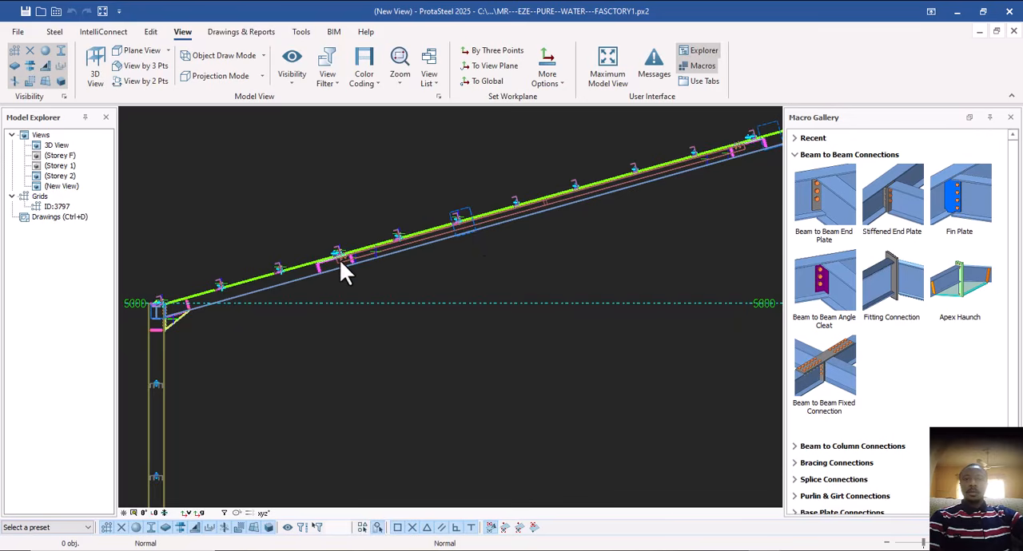
pyautogui.scroll(-7, 340, 270)
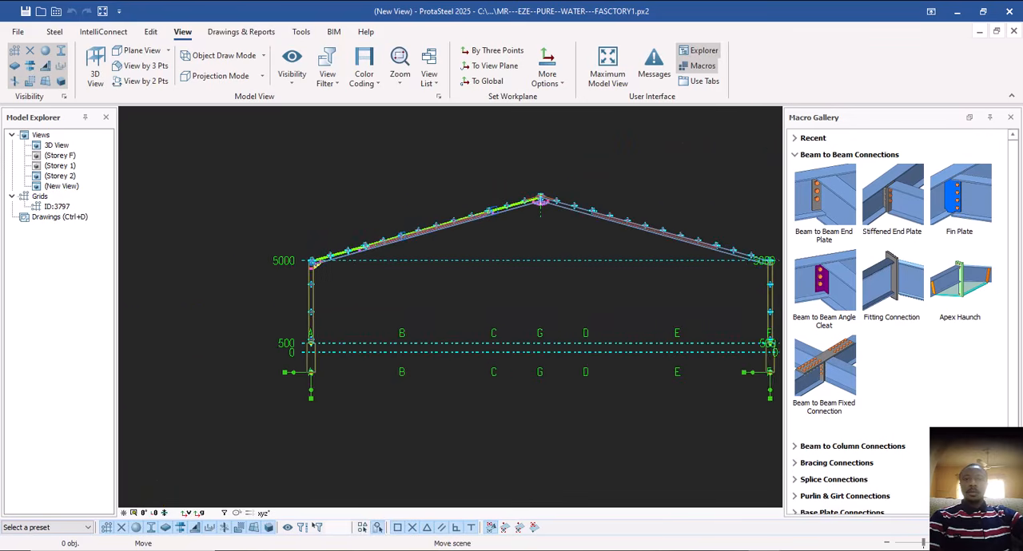
pyautogui.moveTo(645, 179); pyautogui.dragTo(591, 199, button='middle')
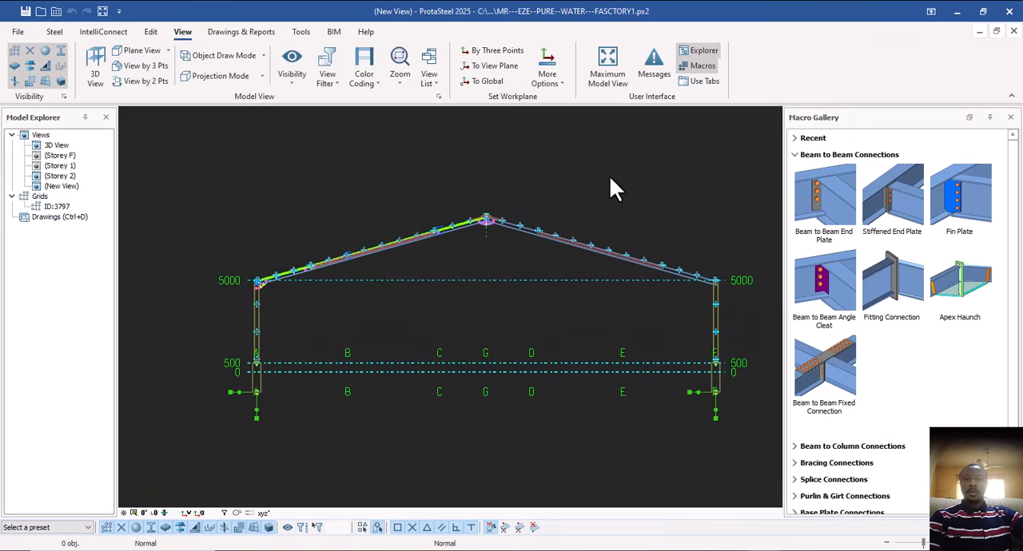
# Name the new frame section view SECTION A and save it in its view properties.
pyautogui.doubleClick(609, 177)
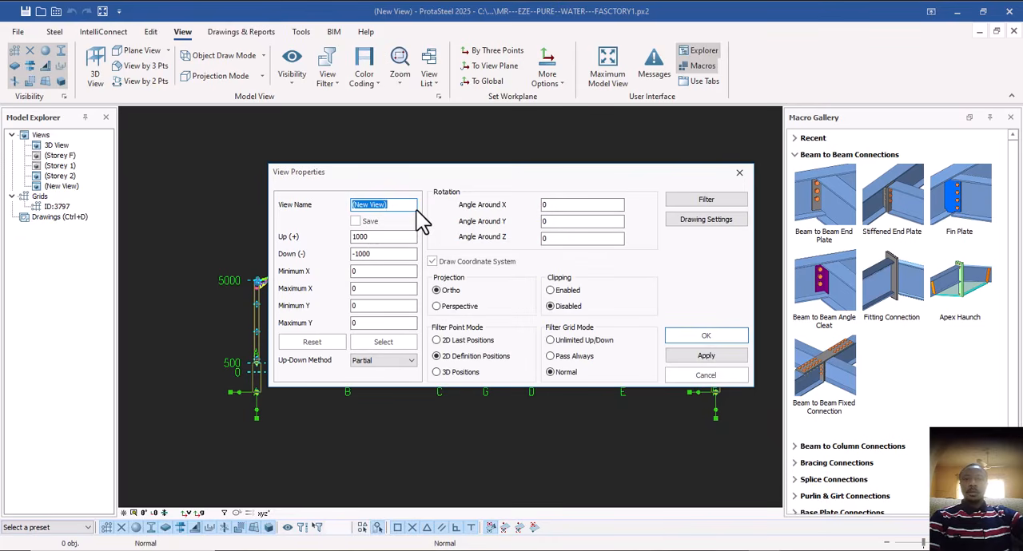
pyautogui.write('S')
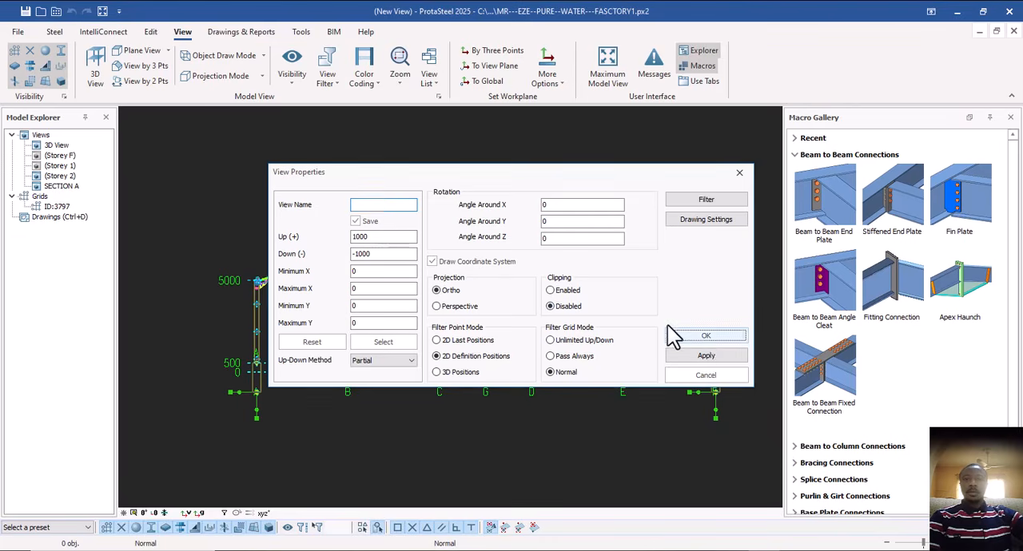
pyautogui.click(705, 336)
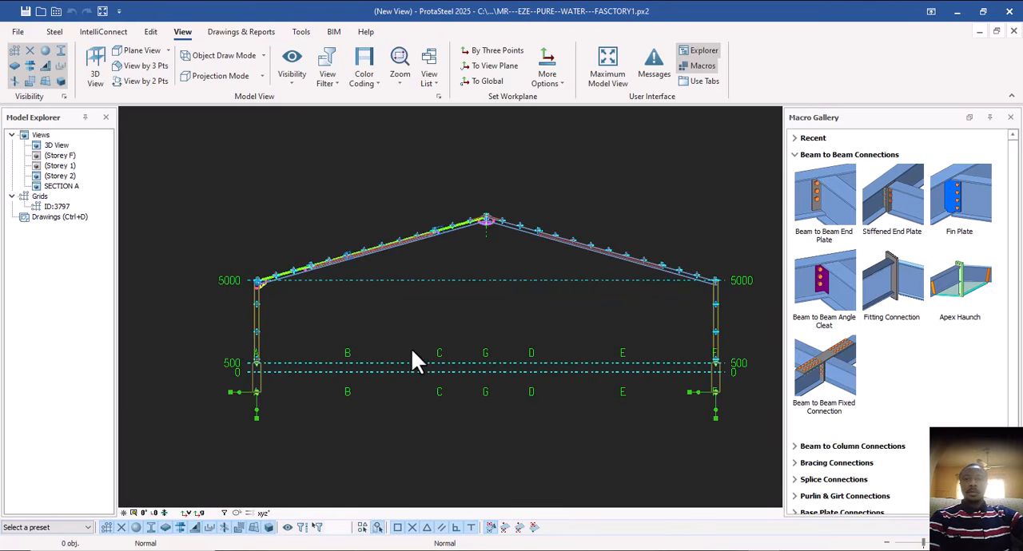
# Check the modeling views listed in the Drawings window for SECTION A, and return to the model.
pyautogui.scroll(-2, 414, 361)
pyautogui.scroll(2, 389, 323)
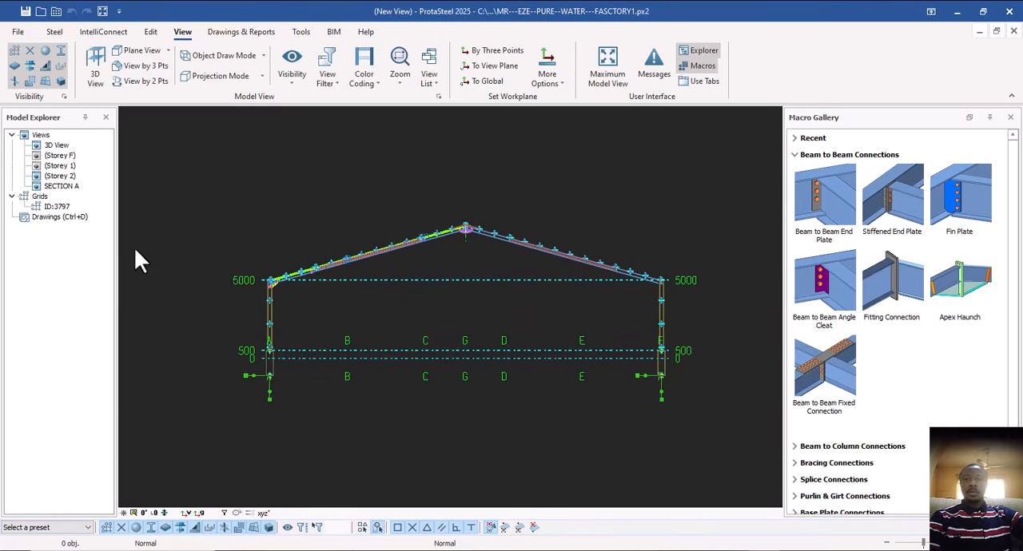
pyautogui.hotkey('ctrl', 'd')
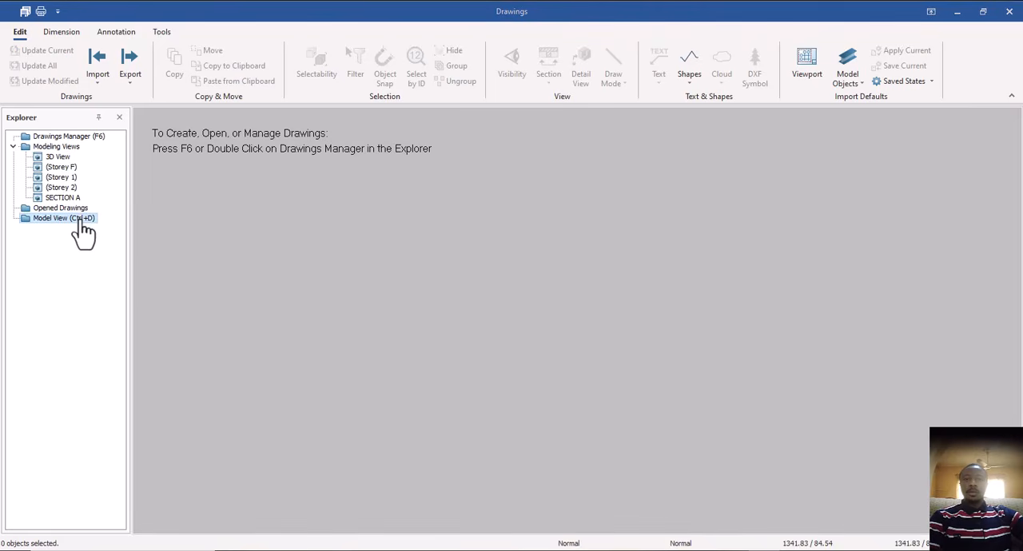
pyautogui.hotkey('ctrl', 'd')
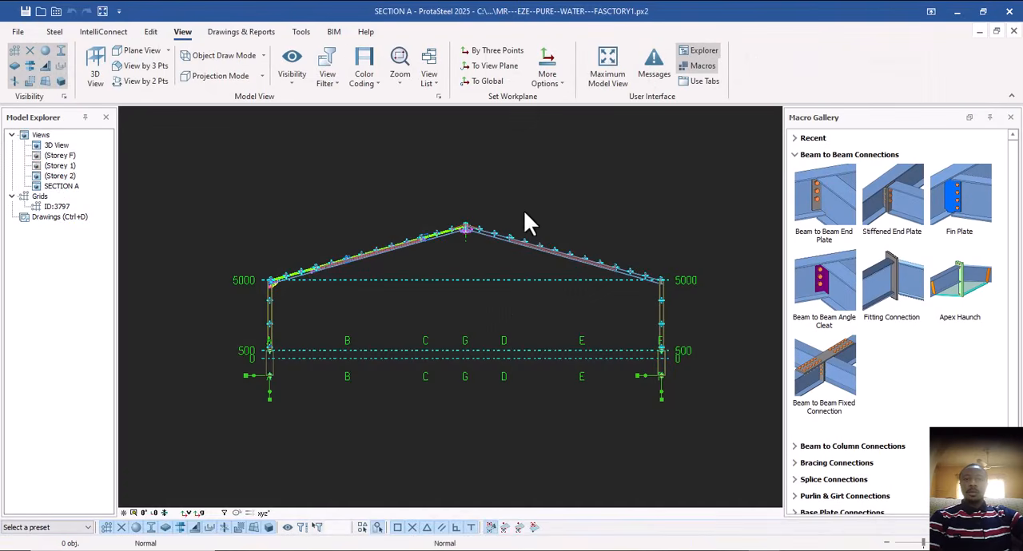
# Show all objects in the SECTION A view.
pyautogui.rightClick(510, 186)
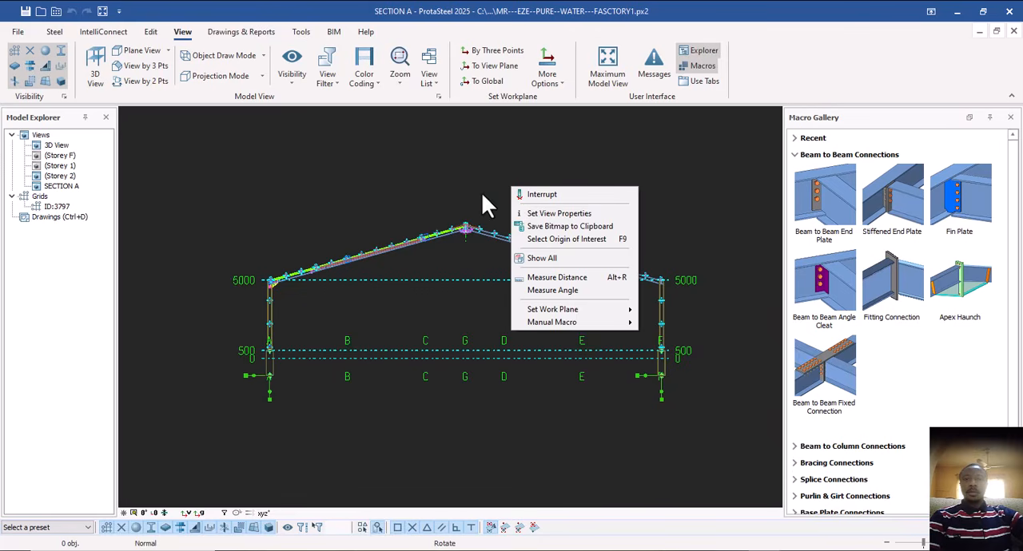
pyautogui.click(541, 260)
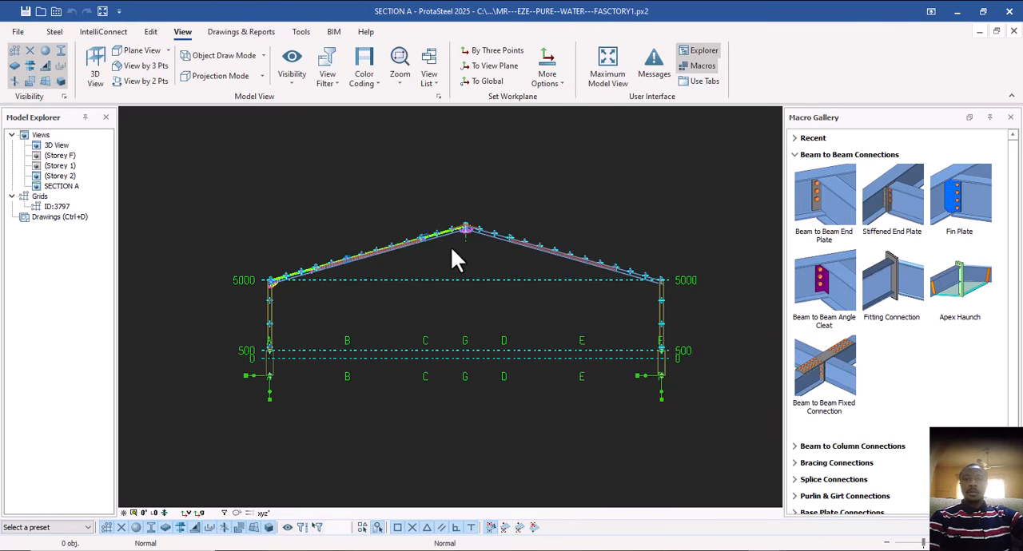
pyautogui.scroll(-3, 424, 214)
pyautogui.scroll(3, 421, 213)
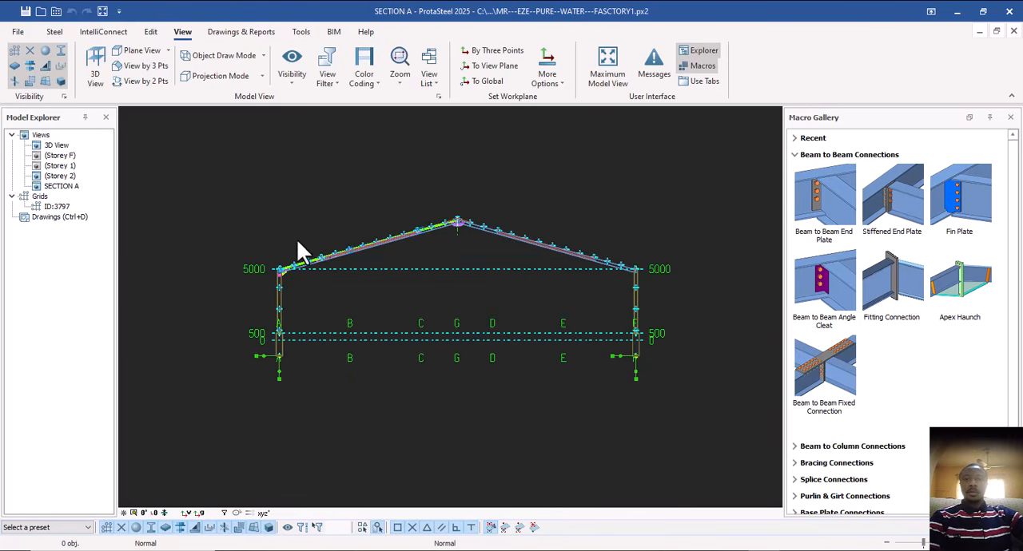
# Open the 3D view and examine the gusset plate where the roof braces cross beside the highlighted rafter.
pyautogui.doubleClick(57, 146)
pyautogui.scroll(-3, 431, 311)
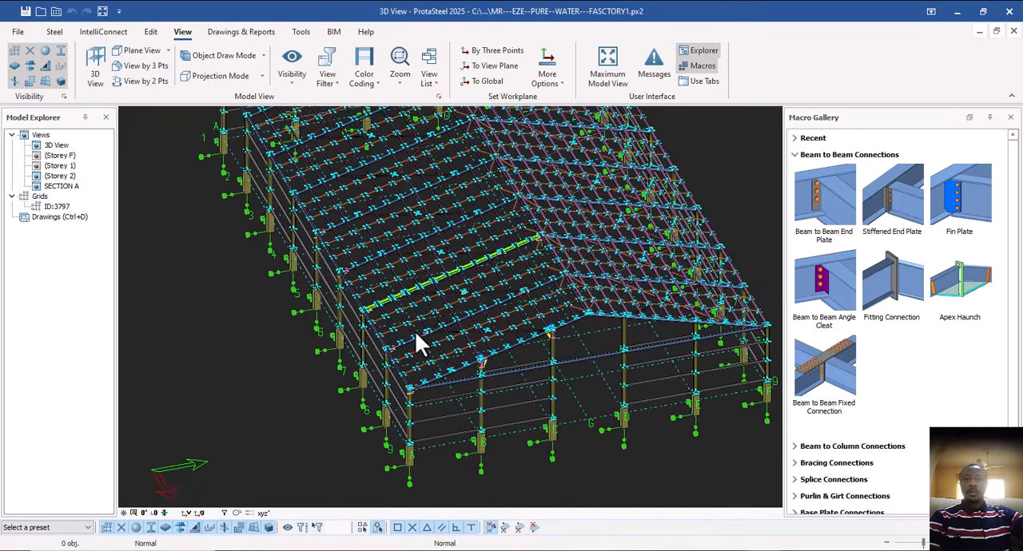
pyautogui.moveTo(430, 325); pyautogui.dragTo(401, 328, button='middle')
pyautogui.scroll(3, 418, 275)
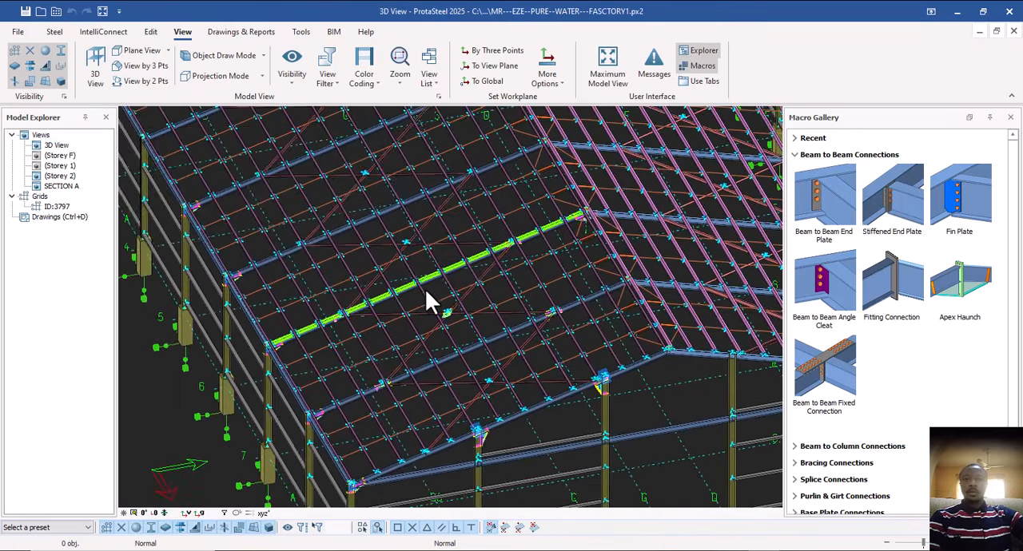
pyautogui.moveTo(425, 289); pyautogui.dragTo(413, 317, button='middle')
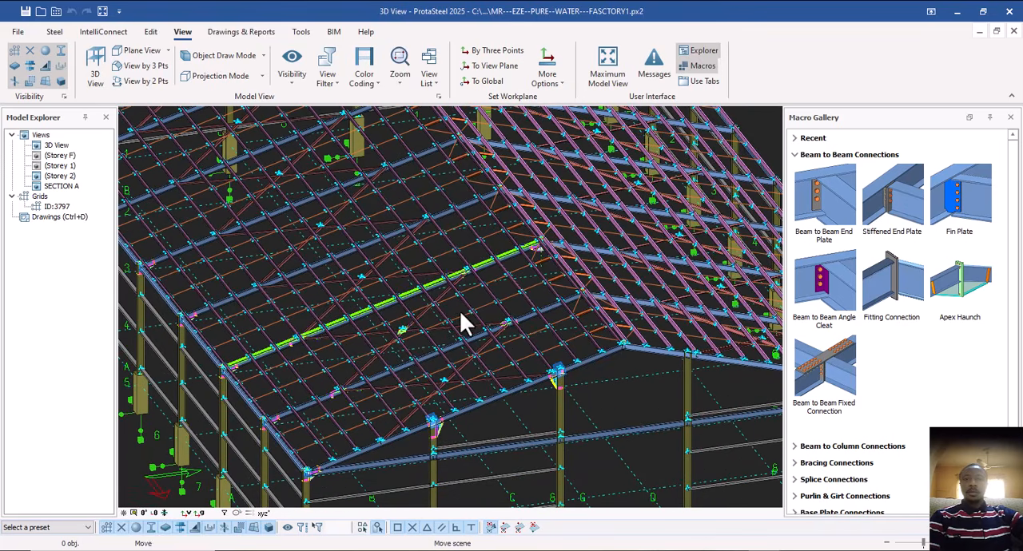
pyautogui.scroll(5, 403, 340)
pyautogui.scroll(5, 410, 315)
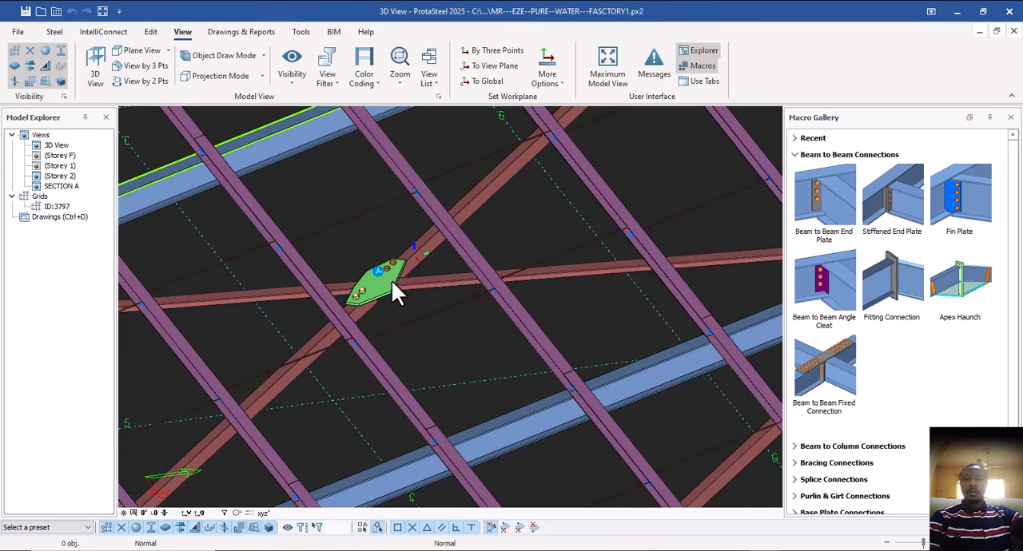
# Select the gusset plate where the roof braces cross, and add a detail item named BRACE CON 1 in the Detail Item Manager.
pyautogui.moveTo(391, 276); pyautogui.dragTo(390, 251, button='middle')
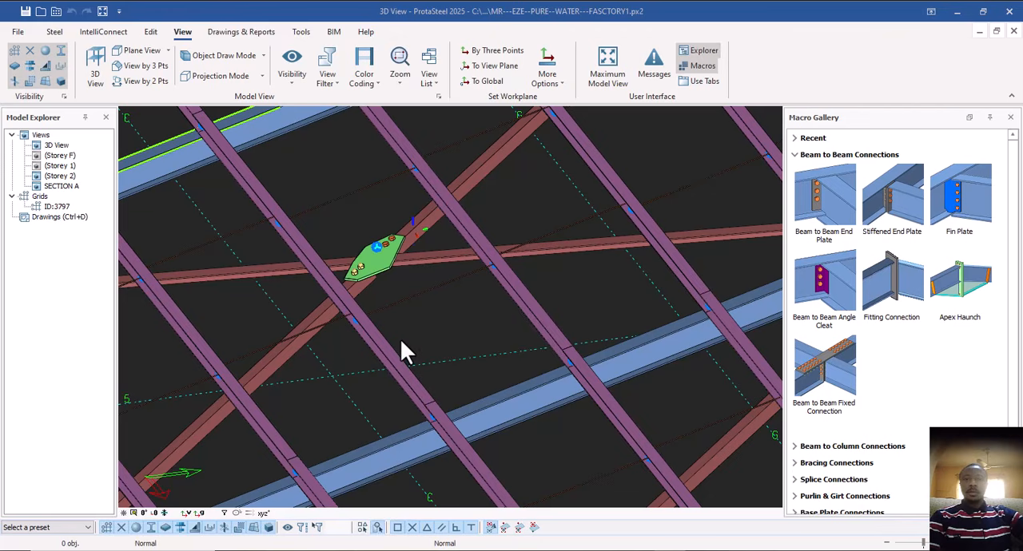
pyautogui.click(375, 270)
pyautogui.scroll(-3, 278, 298)
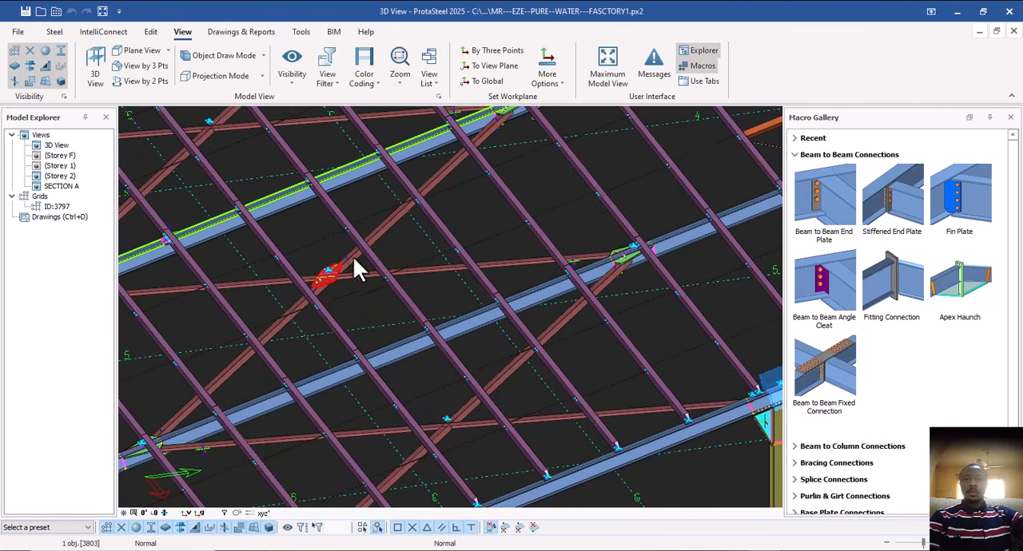
pyautogui.click(53, 32)
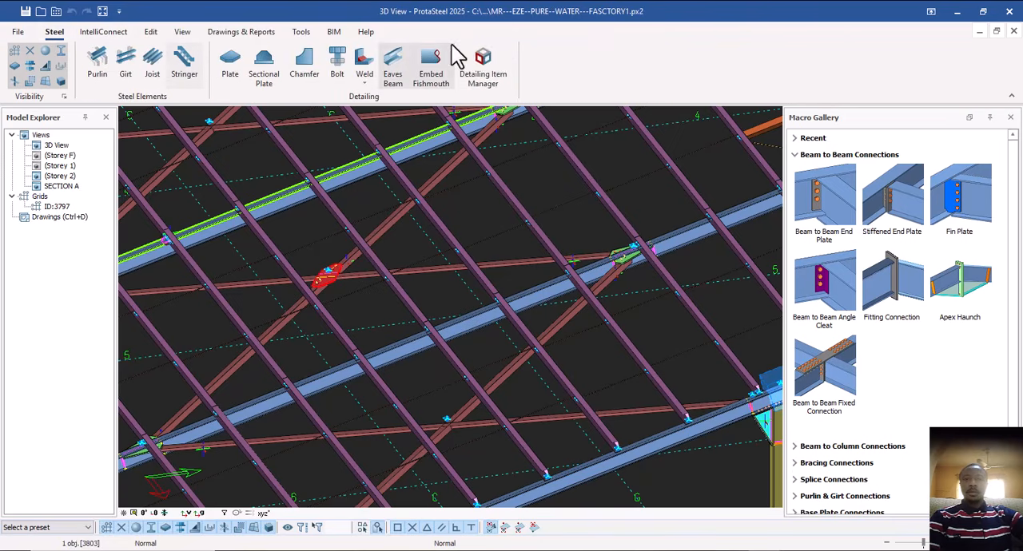
pyautogui.click(489, 71)
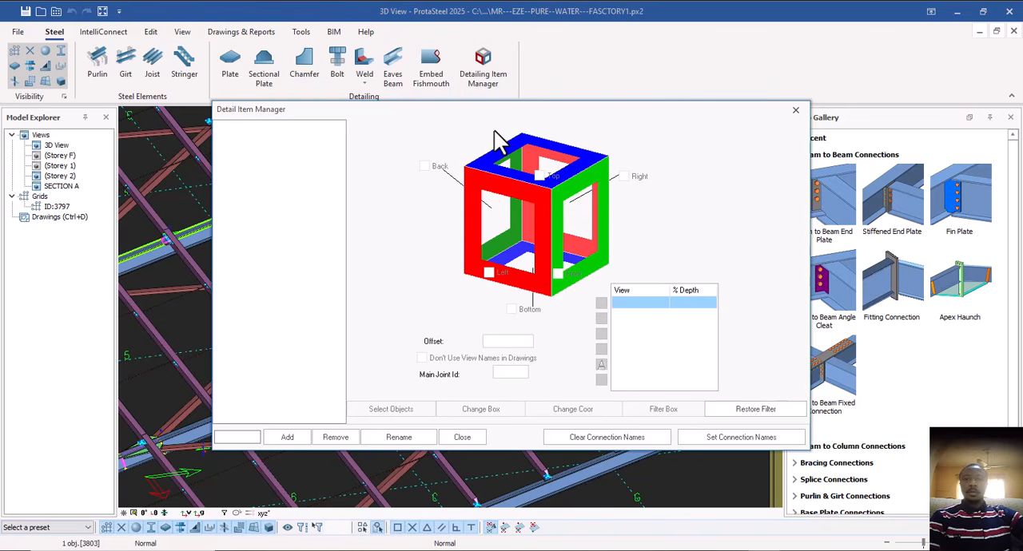
pyautogui.moveTo(496, 128); pyautogui.dragTo(748, 118)
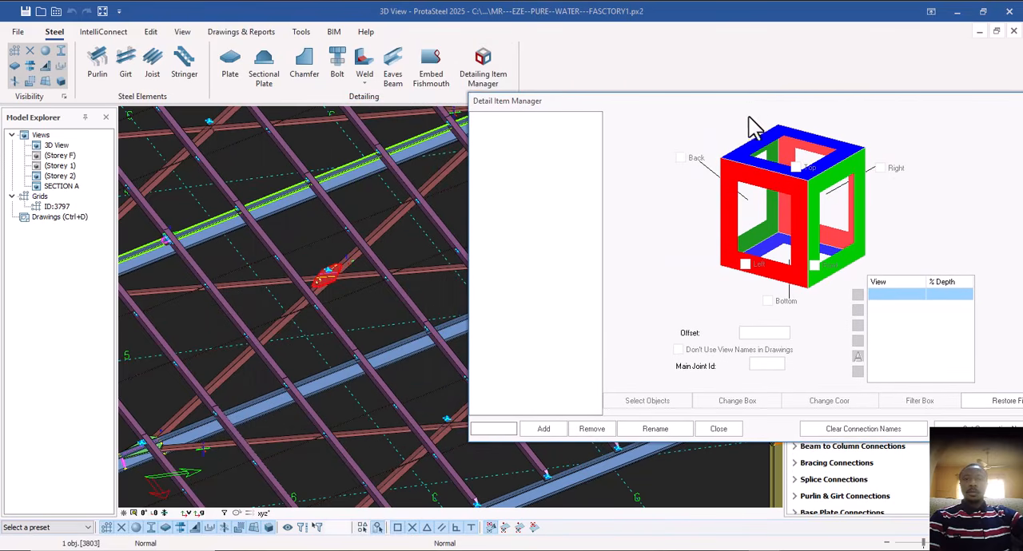
pyautogui.click(509, 429)
pyautogui.write('CON')
pyautogui.click(545, 429)
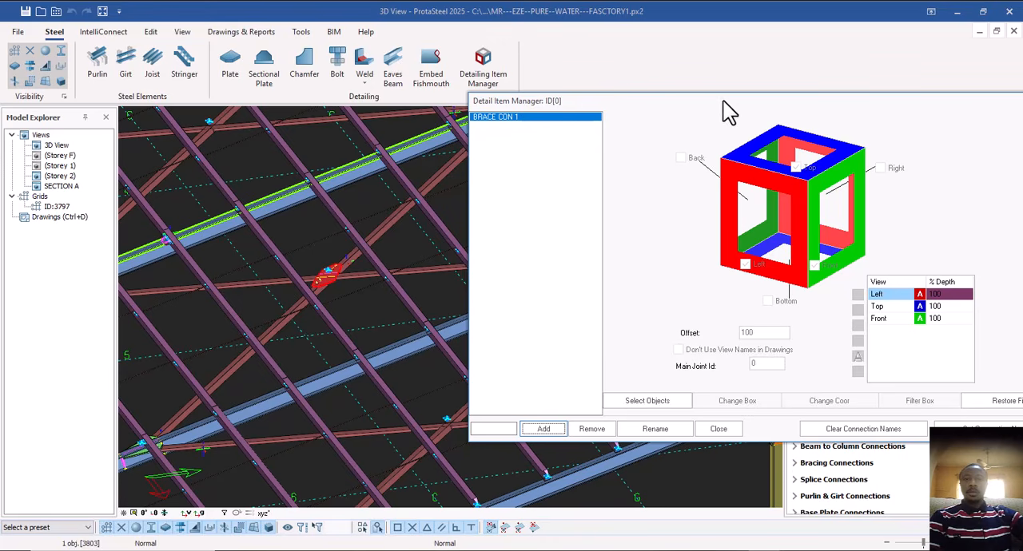
# Assign the crossing gusset plate and the roof brace members meeting at it as the objects of BRACE CON 1.
pyautogui.moveTo(723, 100); pyautogui.dragTo(751, 94)
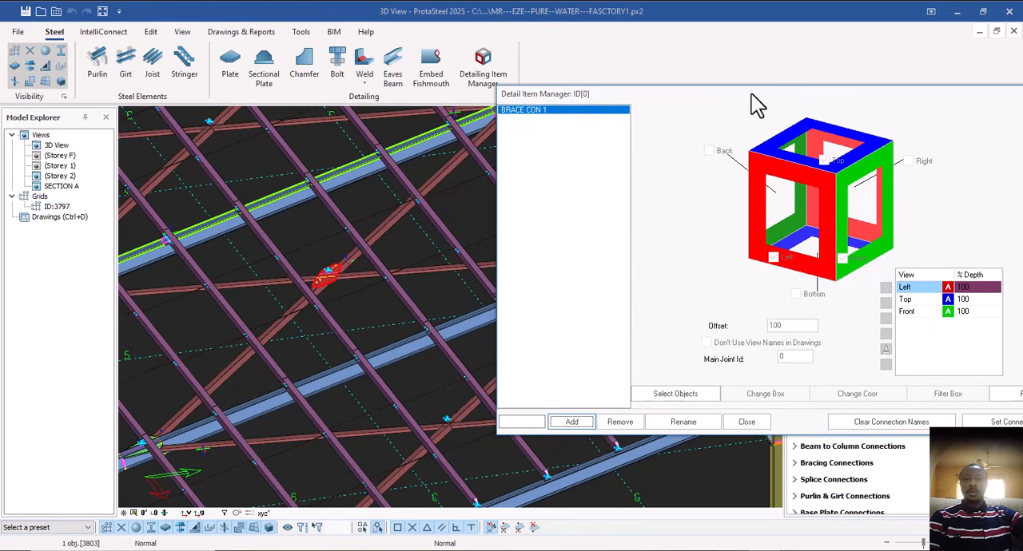
pyautogui.click(675, 394)
pyautogui.scroll(3, 330, 269)
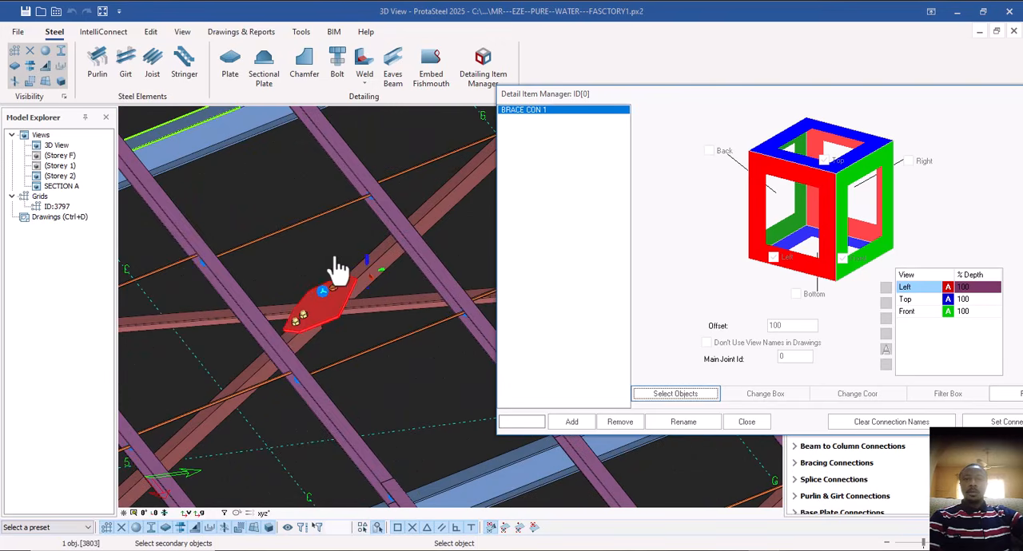
pyautogui.click(214, 323)
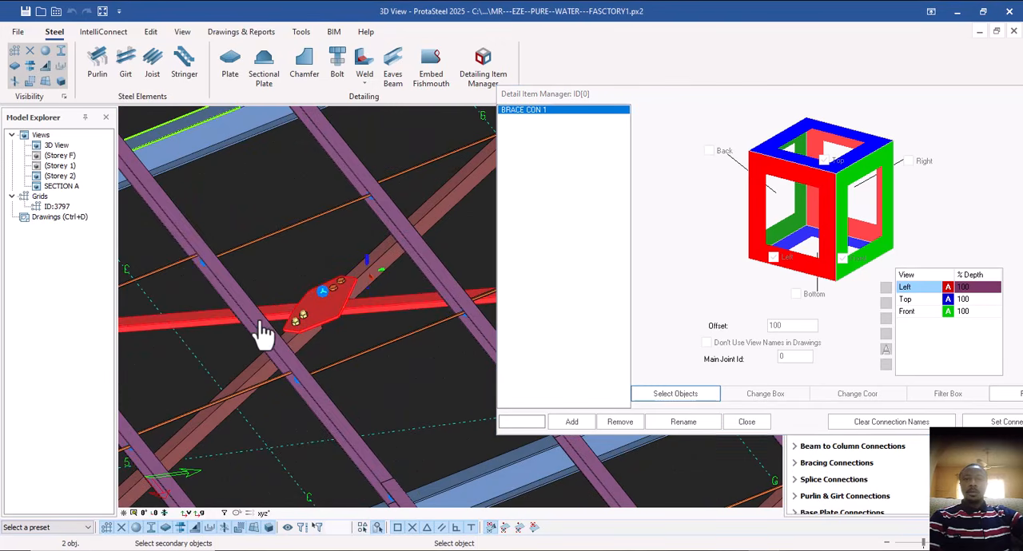
pyautogui.click(441, 218)
pyautogui.click(257, 387)
pyautogui.rightClick(339, 330)
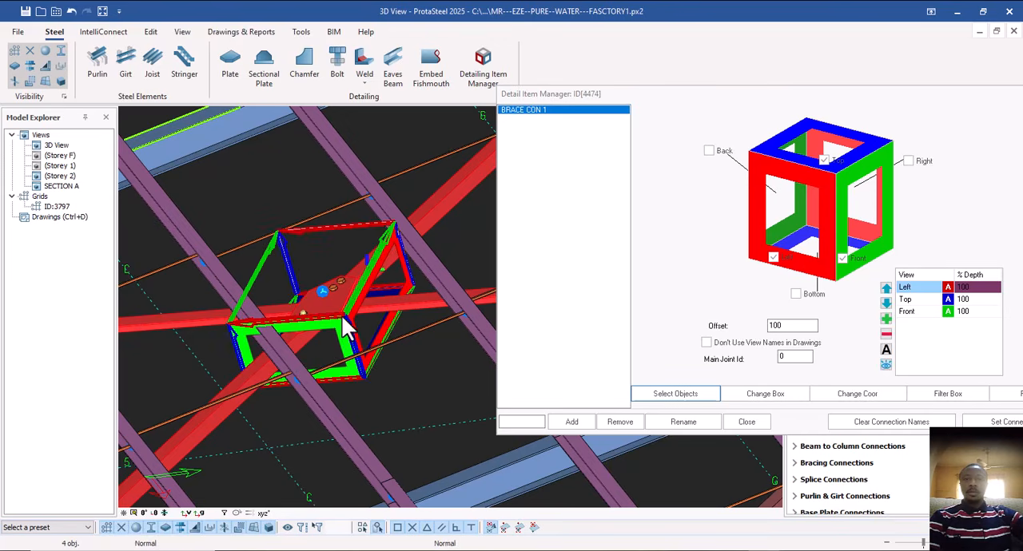
# Add the Back, Right and Bottom views and a 3D view to BRACE CON 1, and close the Detail Item Manager.
pyautogui.scroll(-4, 342, 318)
pyautogui.scroll(-2, 339, 318)
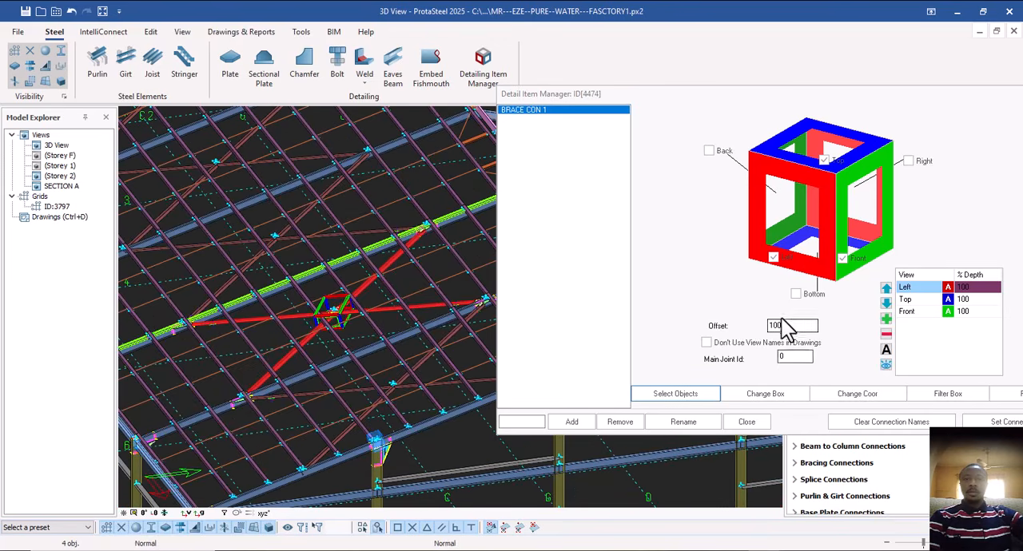
pyautogui.click(709, 151)
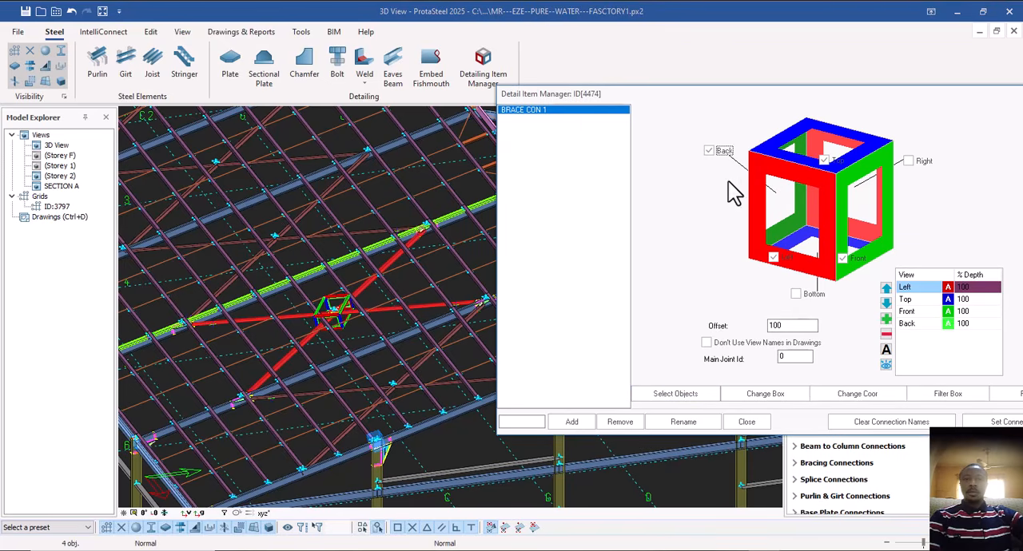
pyautogui.click(911, 163)
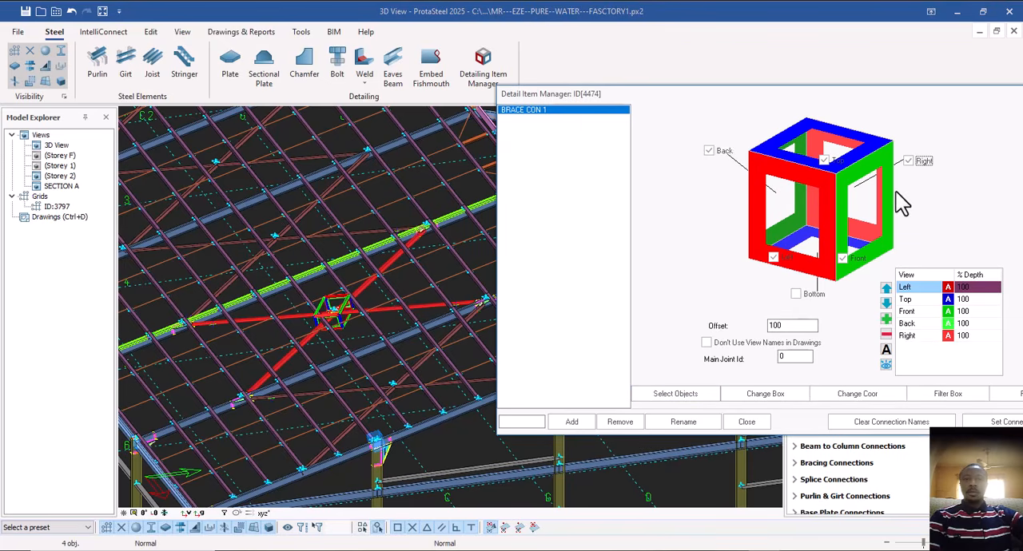
pyautogui.click(798, 294)
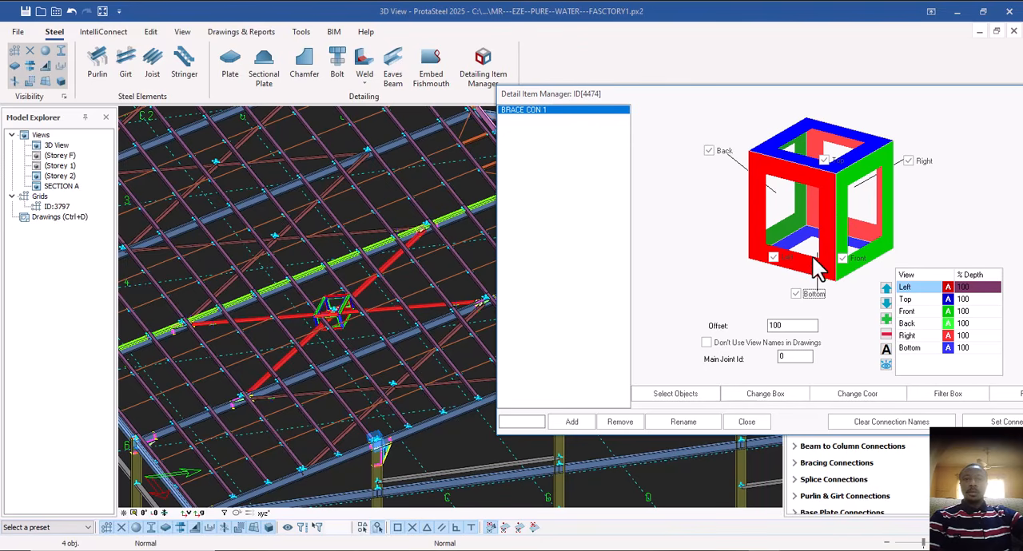
pyautogui.click(885, 318)
pyautogui.click(748, 422)
# Clear the selection and inspect the BRACE CON 1 detail box around the crossing gusset plate.
pyautogui.scroll(-3, 430, 290)
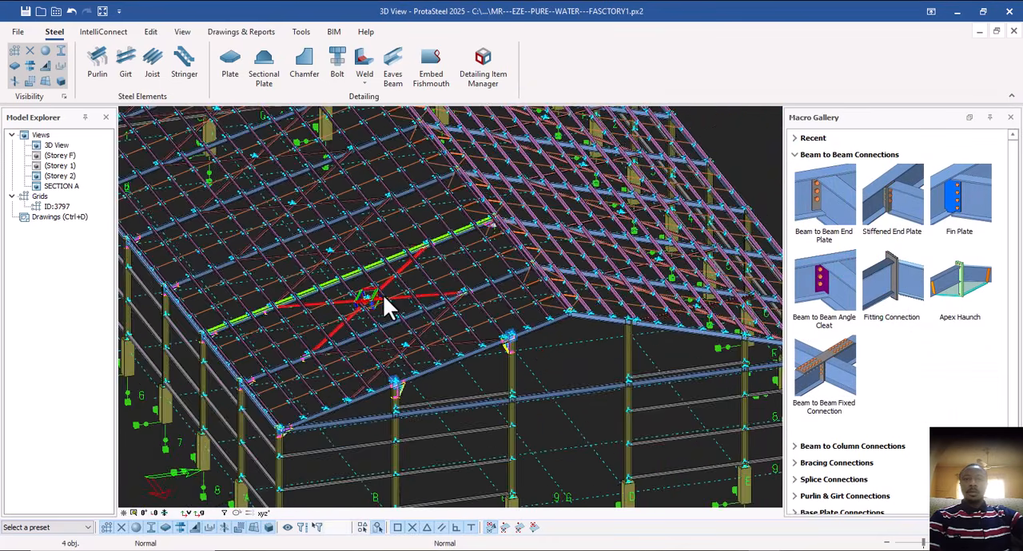
pyautogui.scroll(5, 388, 304)
pyautogui.click(493, 257)
pyautogui.scroll(2, 330, 308)
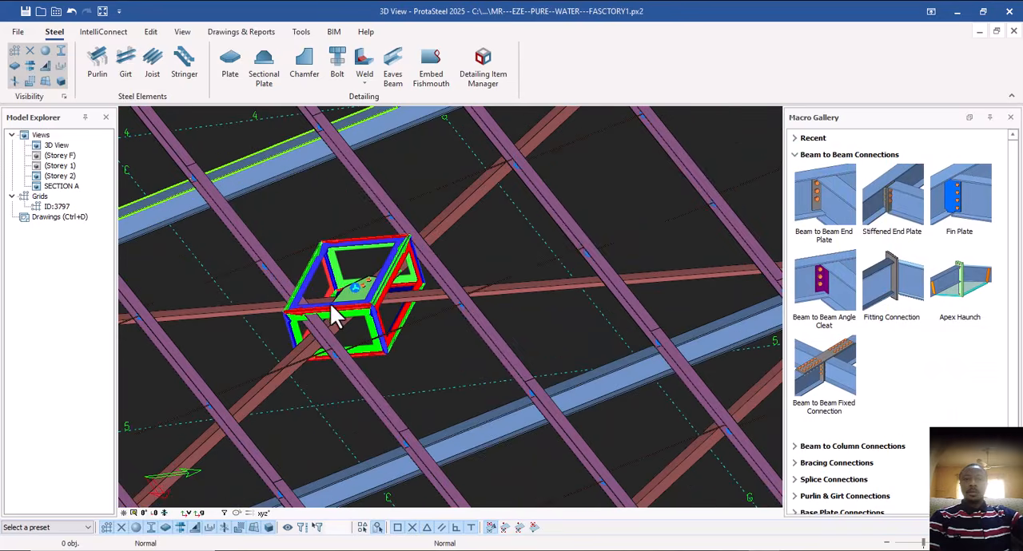
pyautogui.scroll(-3, 355, 296)
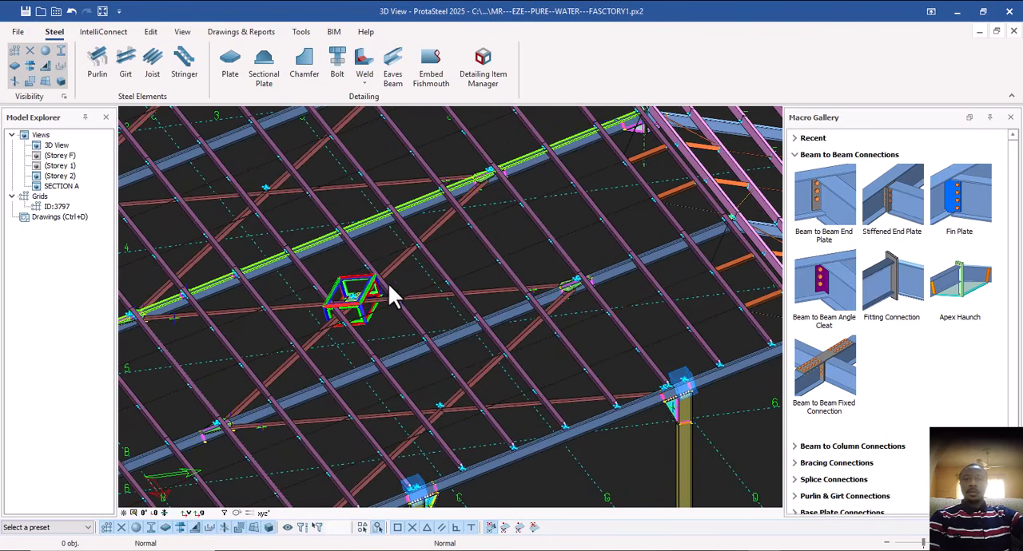
# Select the gusset plates joining the roof braces to the rafter, and add a detail item named BRACE CON 2.
pyautogui.moveTo(517, 292); pyautogui.dragTo(587, 352, button='middle')
pyautogui.moveTo(517, 224); pyautogui.dragTo(474, 312, button='middle')
pyautogui.scroll(5, 407, 248)
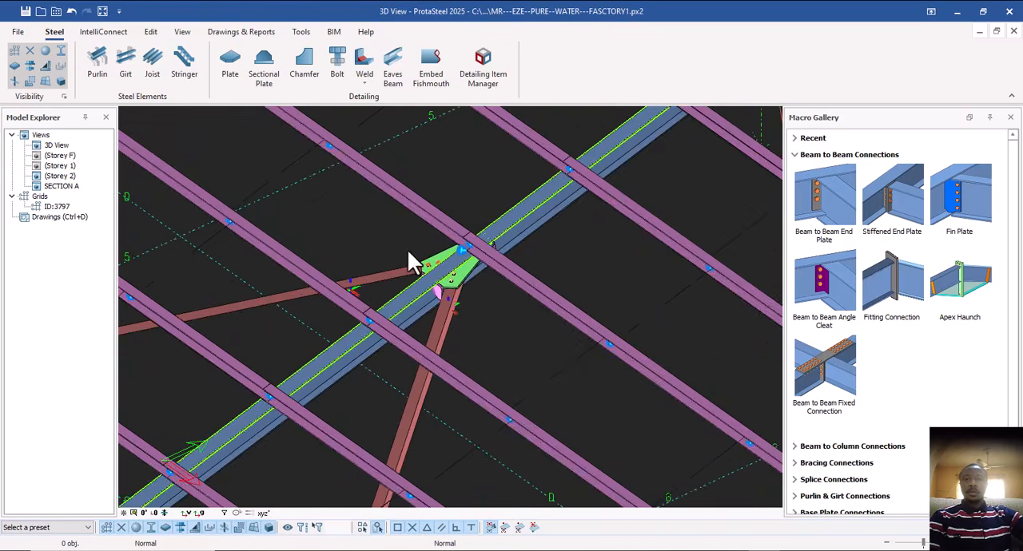
pyautogui.scroll(3, 480, 276)
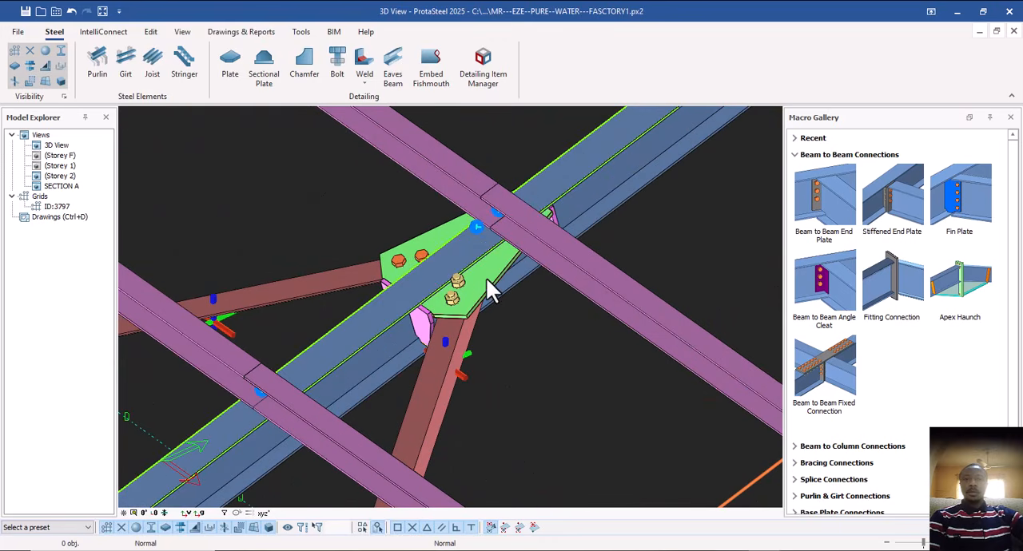
pyautogui.click(430, 240)
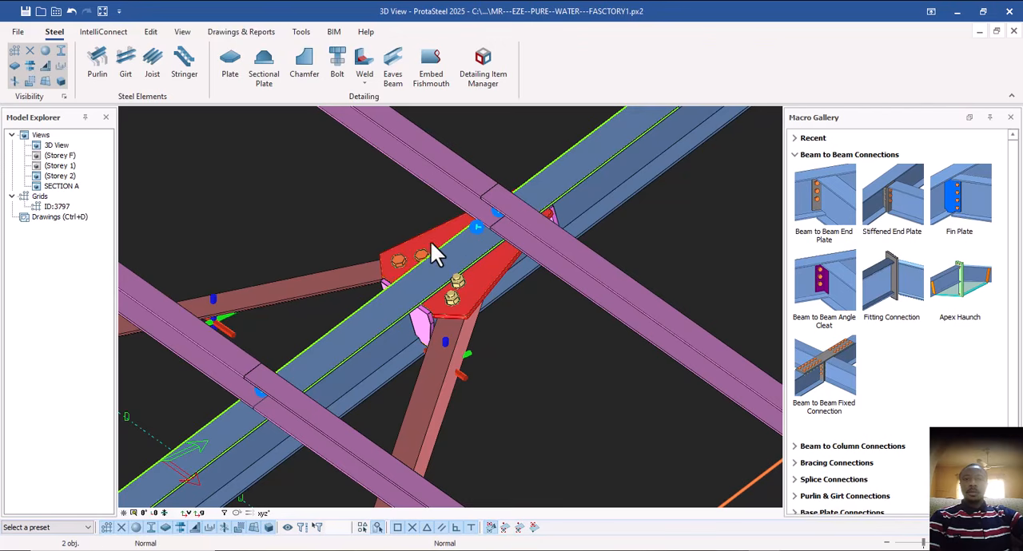
pyautogui.scroll(-4, 421, 277)
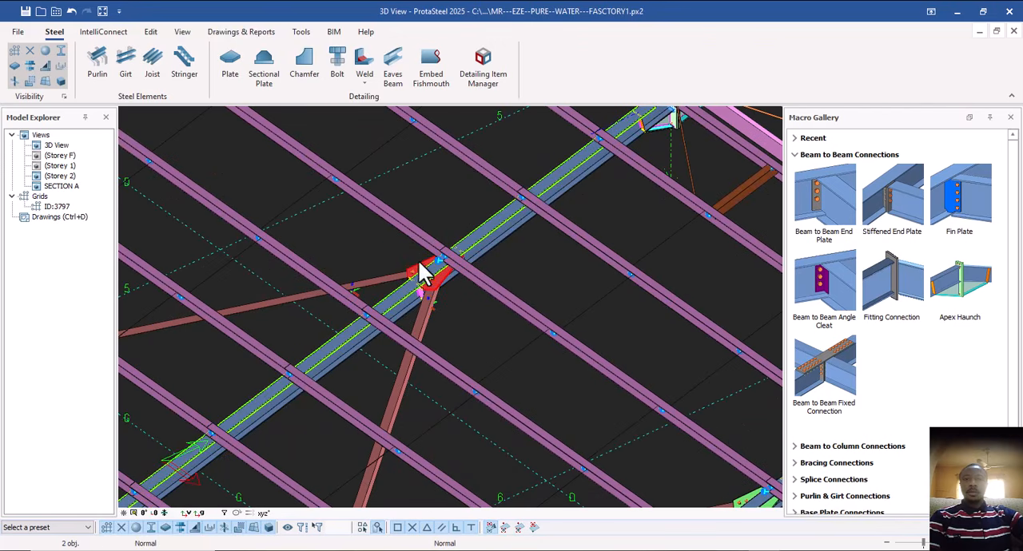
pyautogui.click(478, 77)
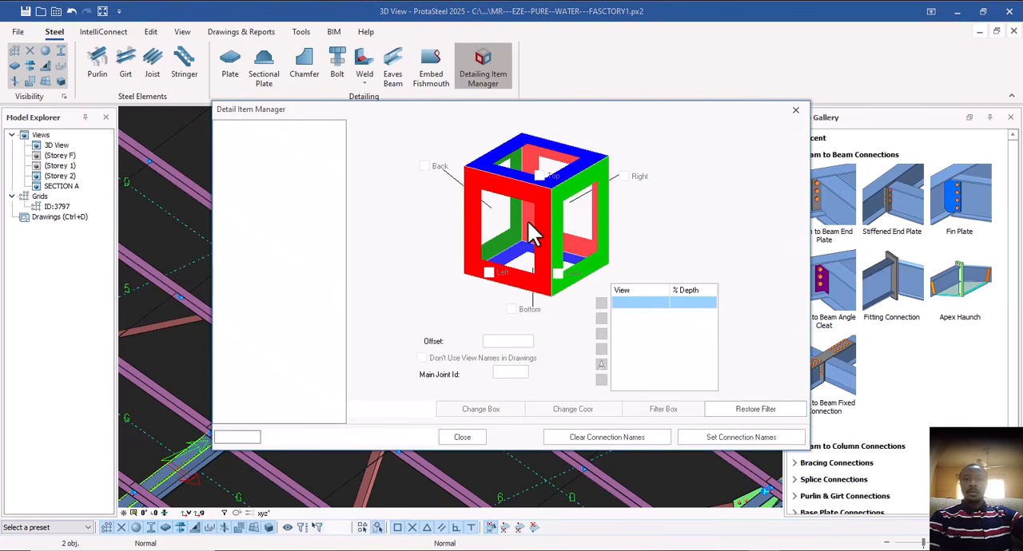
pyautogui.moveTo(481, 109); pyautogui.dragTo(803, 109)
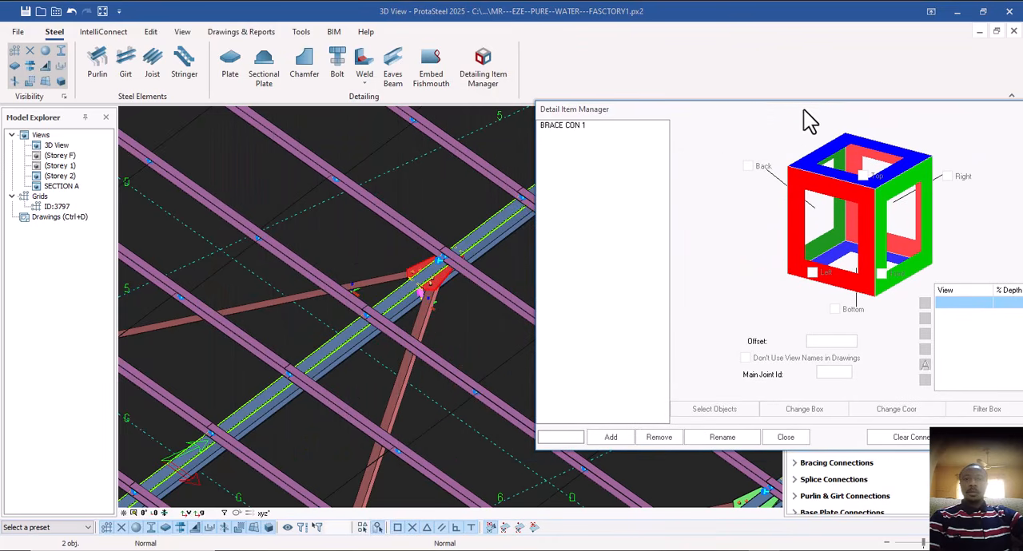
pyautogui.click(572, 437)
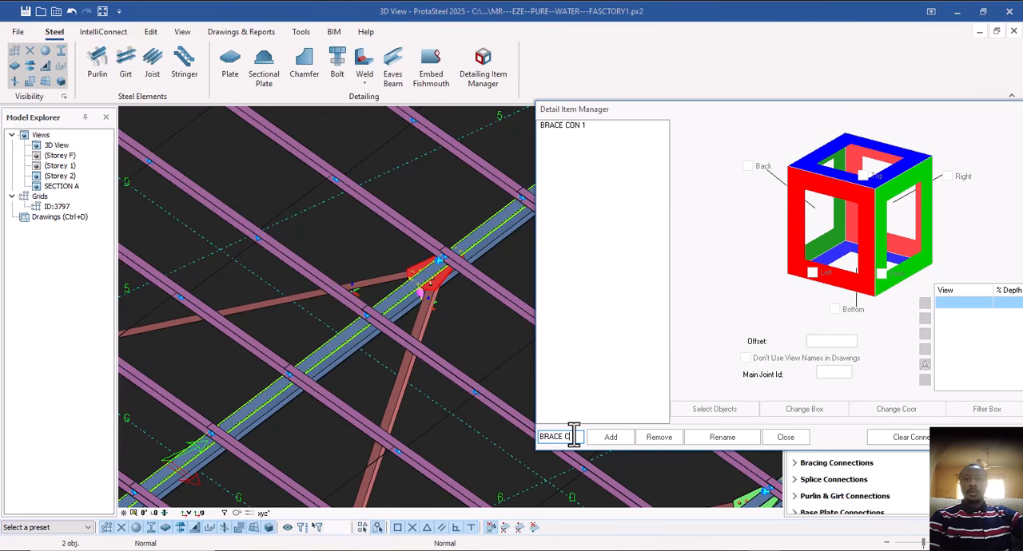
pyautogui.write('BRACE CON 2')
pyautogui.click(610, 440)
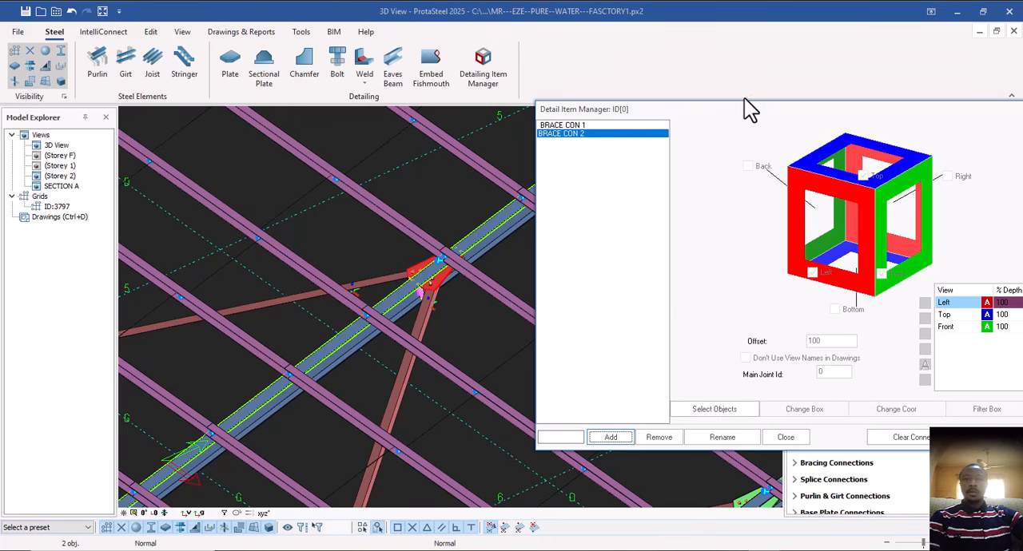
# Assign the selected gusset plates, the rafter and the two connected roof braces as the objects of BRACE CON 2.
pyautogui.moveTo(743, 104); pyautogui.dragTo(817, 85)
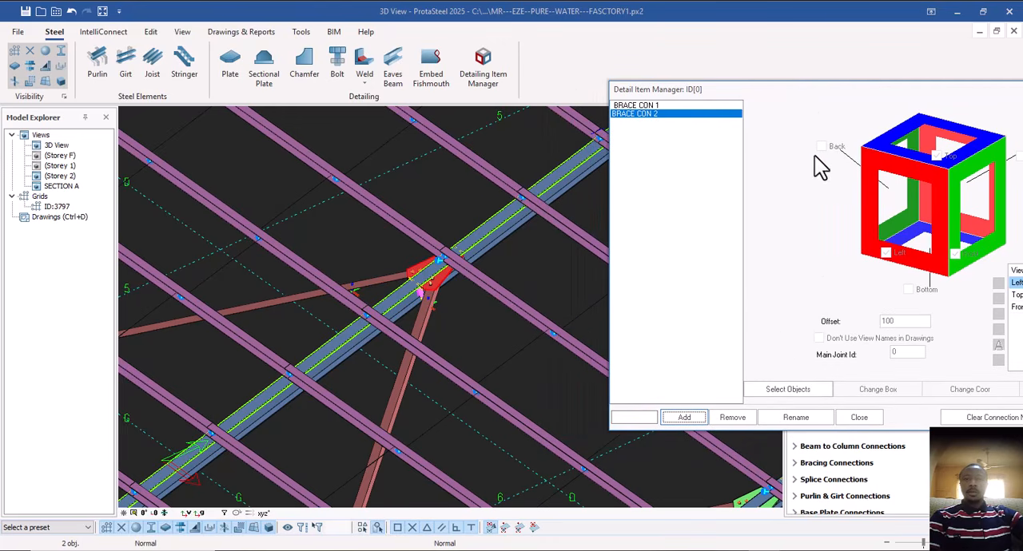
pyautogui.click(783, 390)
pyautogui.scroll(1, 386, 314)
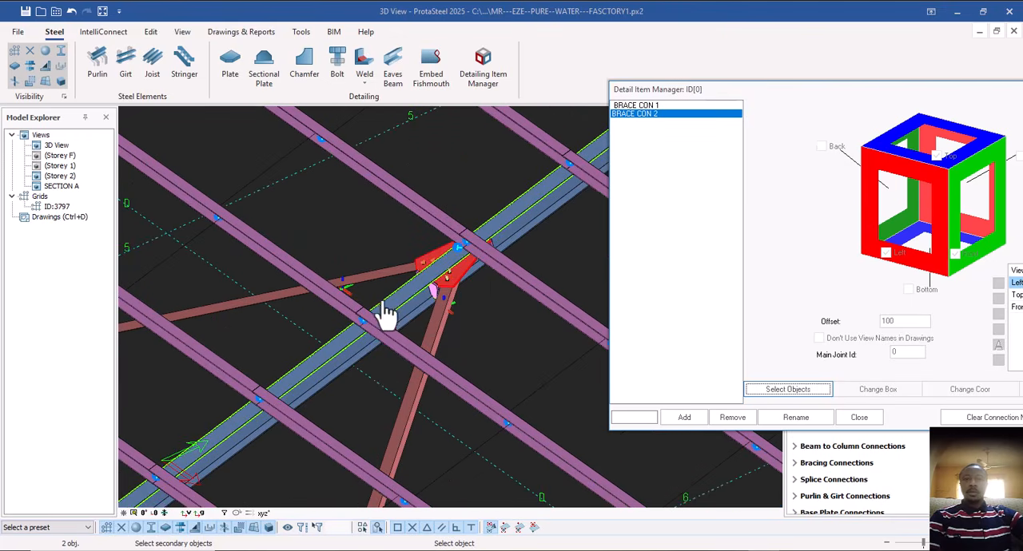
pyautogui.click(423, 312)
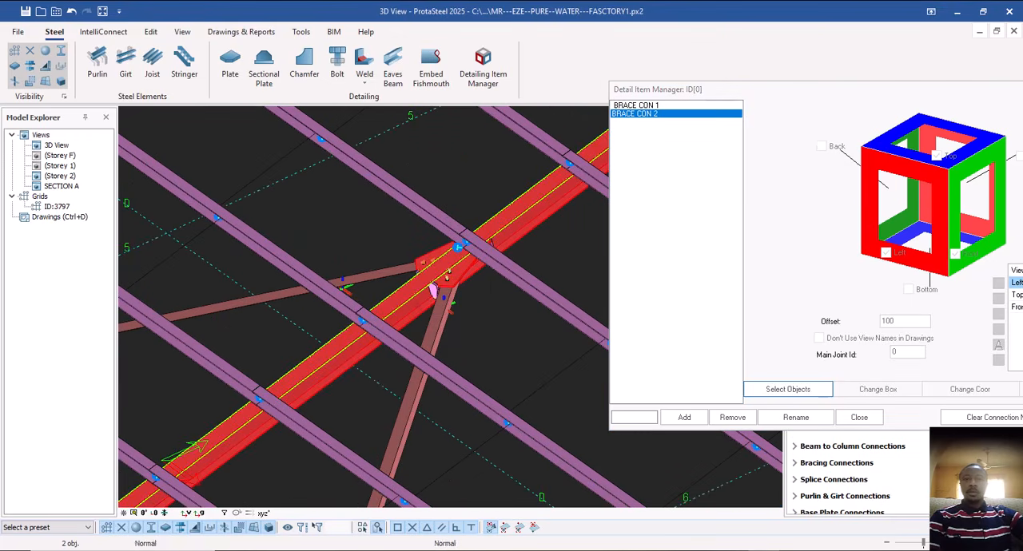
pyautogui.click(429, 322)
pyautogui.click(373, 276)
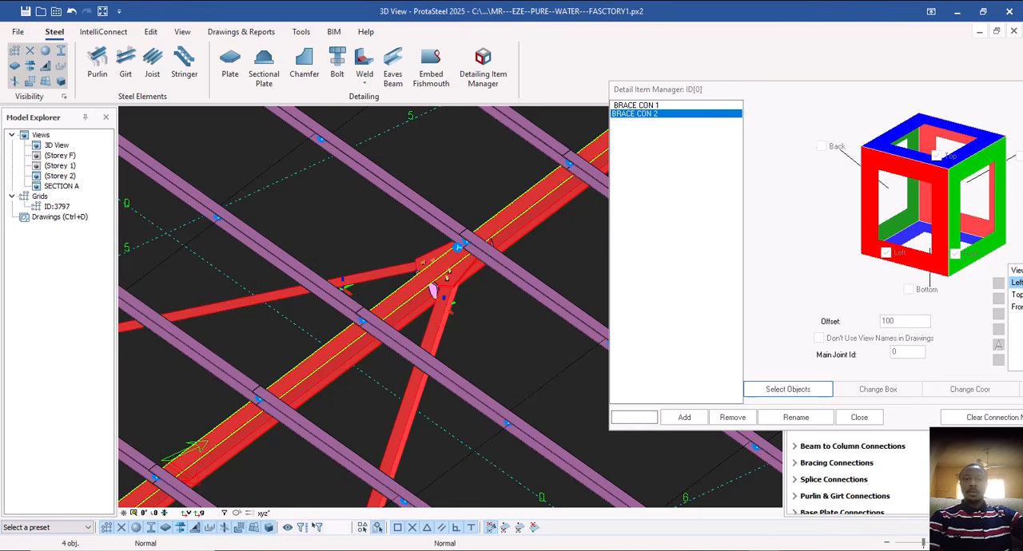
pyautogui.middleClick(413, 267)
# Add the Back, Right and Bottom views and a 3D view to BRACE CON 2.
pyautogui.scroll(-2, 435, 280)
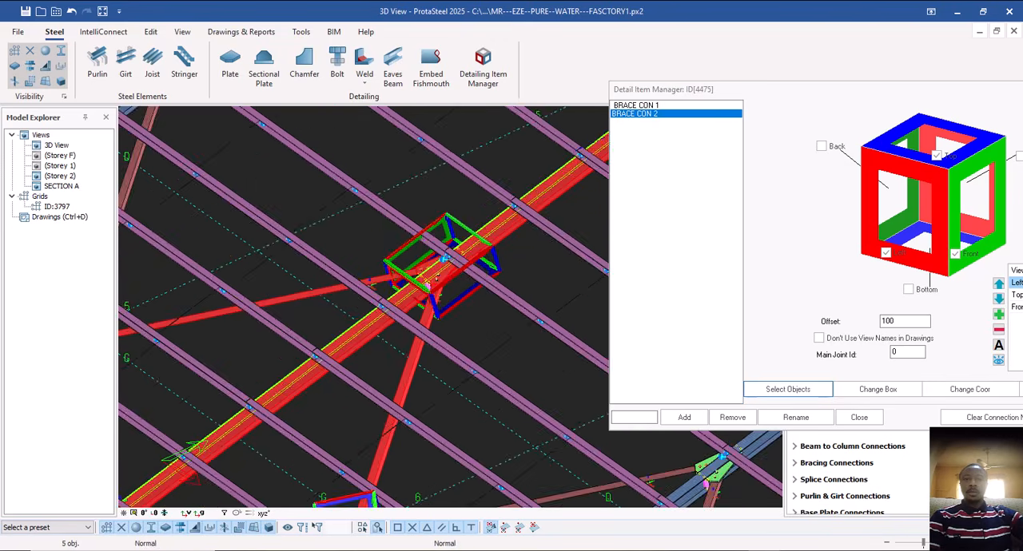
pyautogui.scroll(-2, 416, 272)
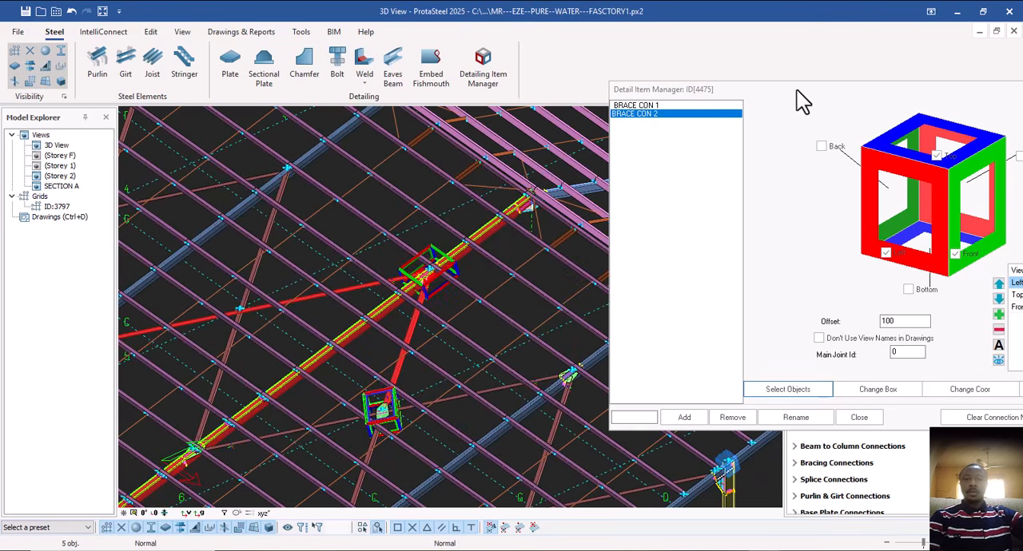
pyautogui.moveTo(797, 90); pyautogui.dragTo(656, 98)
pyautogui.moveTo(729, 102); pyautogui.dragTo(614, 94)
pyautogui.click(570, 149)
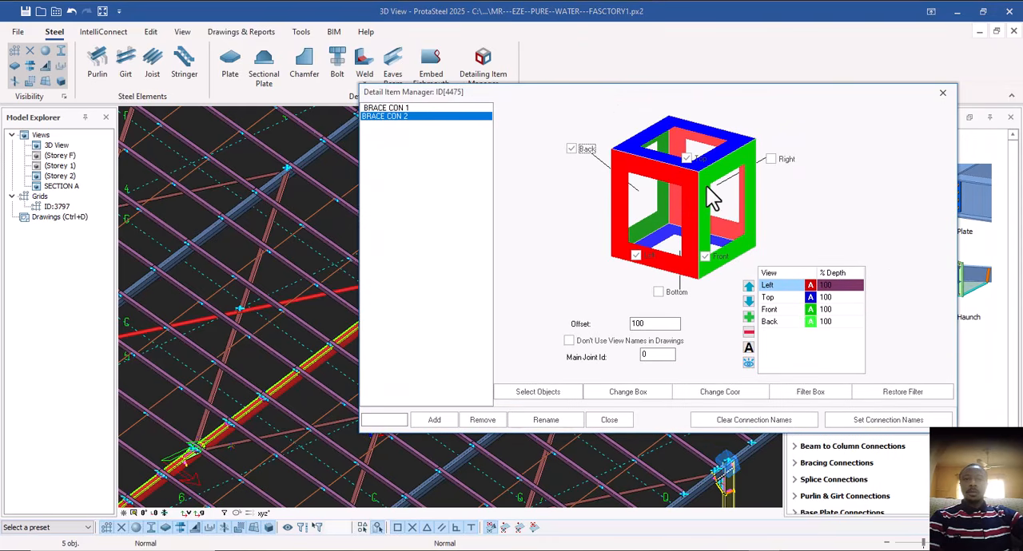
pyautogui.click(770, 159)
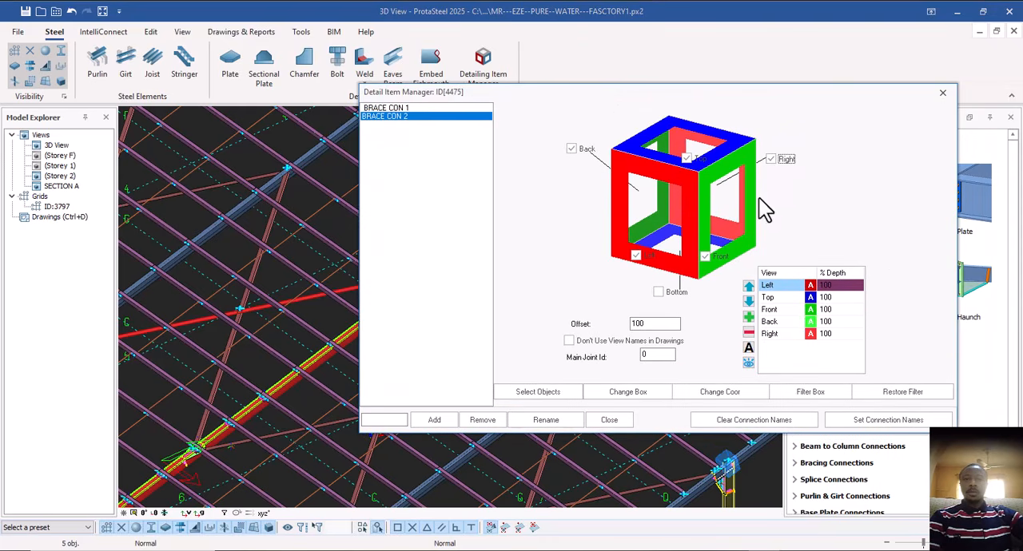
pyautogui.click(657, 293)
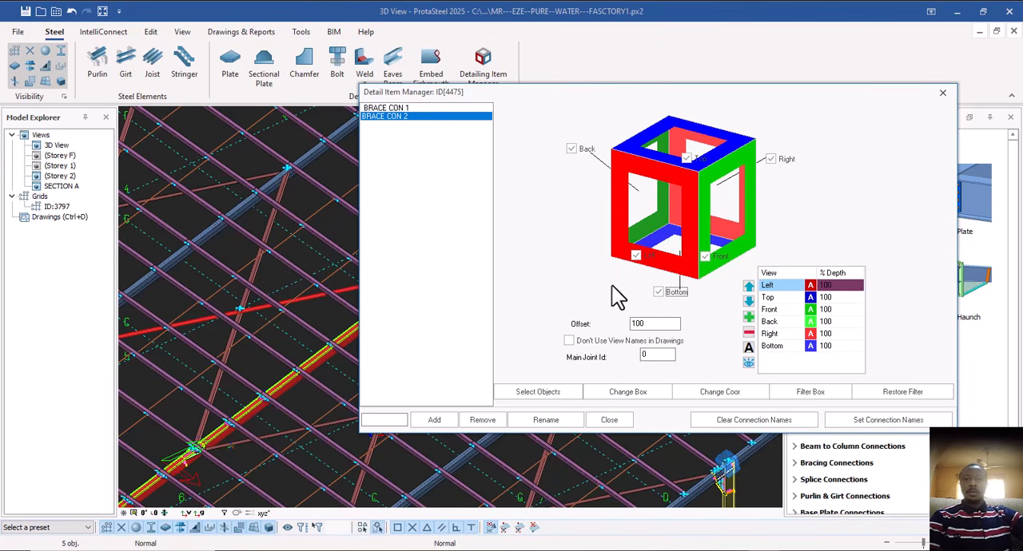
pyautogui.click(748, 316)
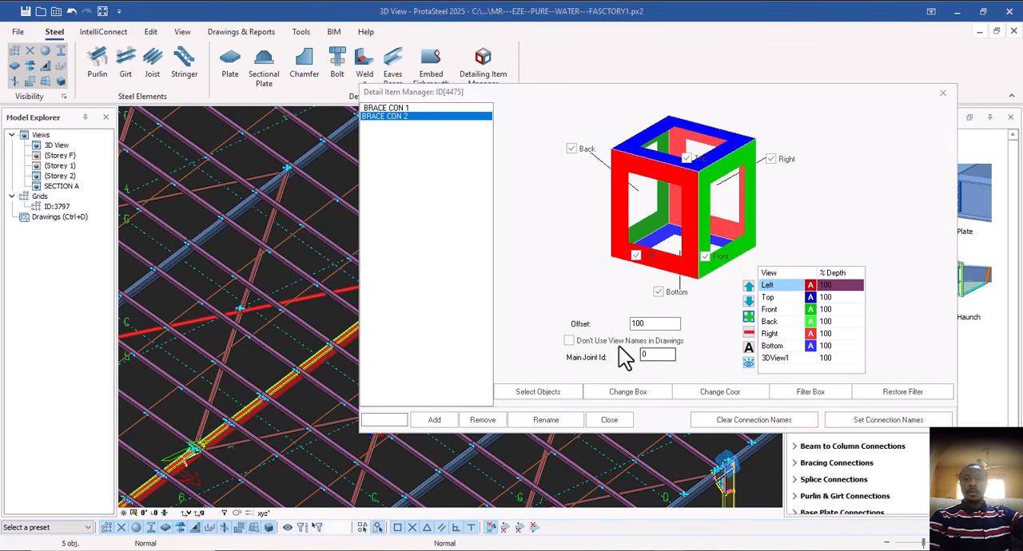
# Close the Detail Item Manager and clear the selection, leaving the rafter's apex haunch connection in close view.
pyautogui.click(609, 421)
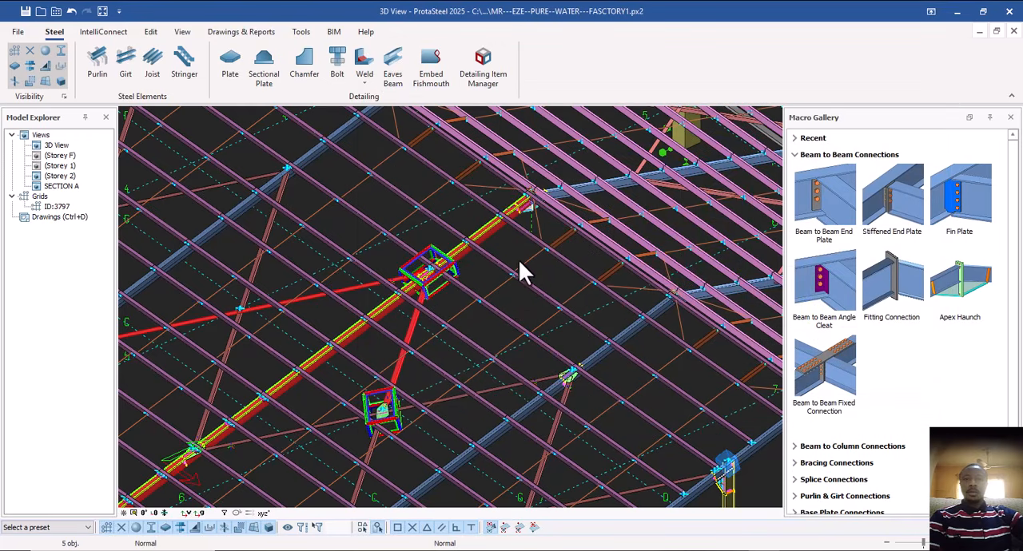
pyautogui.click(492, 262)
pyautogui.scroll(-4, 427, 269)
pyautogui.scroll(5, 433, 270)
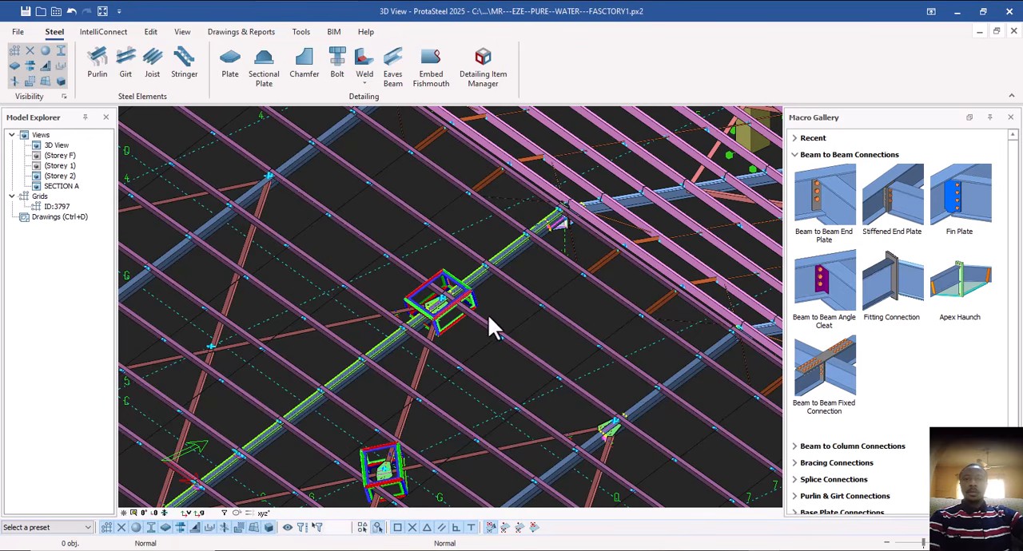
pyautogui.scroll(5, 550, 259)
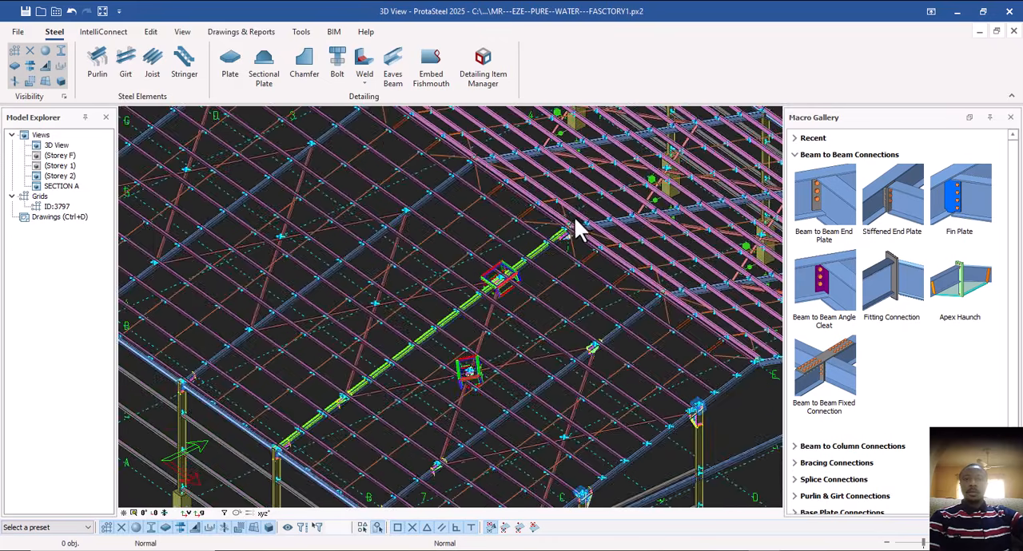
pyautogui.scroll(-2, 478, 316)
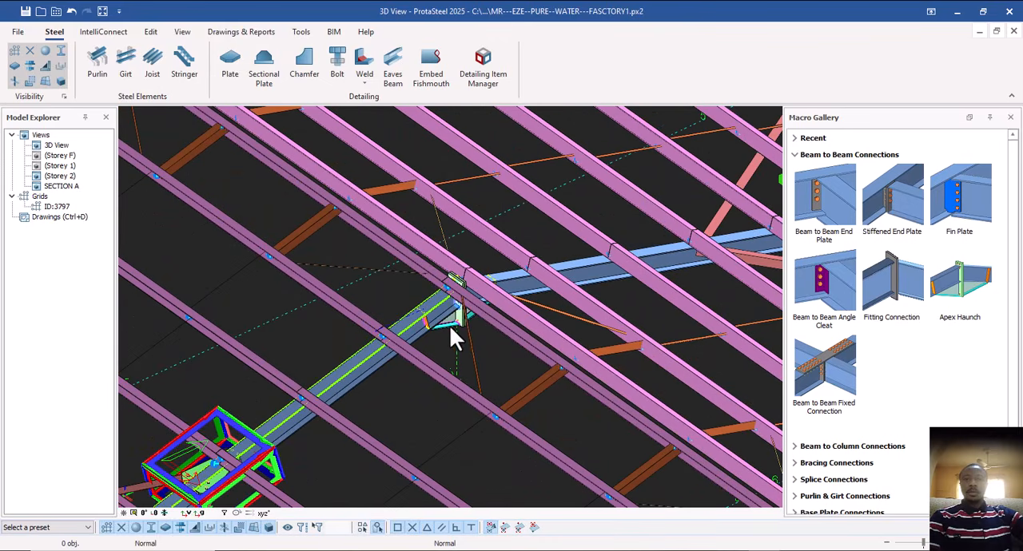
pyautogui.moveTo(473, 334); pyautogui.dragTo(354, 245, button='middle')
pyautogui.scroll(4, 466, 330)
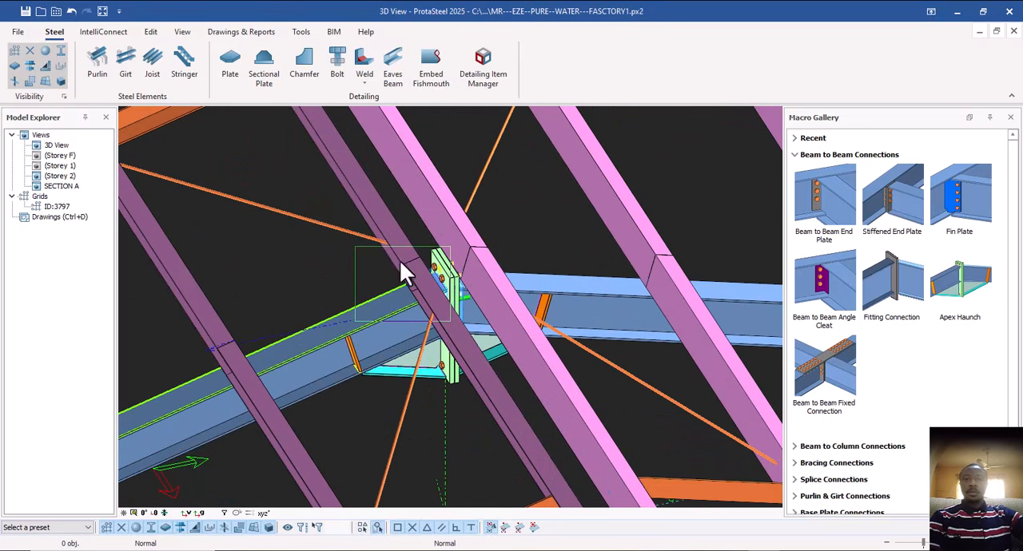
pyautogui.scroll(5, 474, 338)
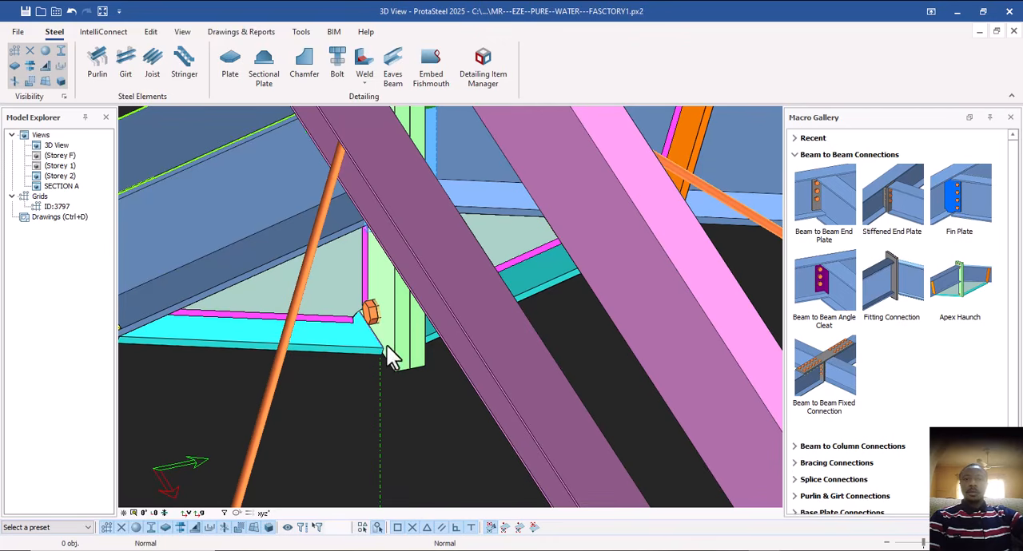
# Examine the apex haunch connection from both sides, checking its end plates, haunch plates, welds and bolts.
pyautogui.click(351, 347)
pyautogui.click(399, 352)
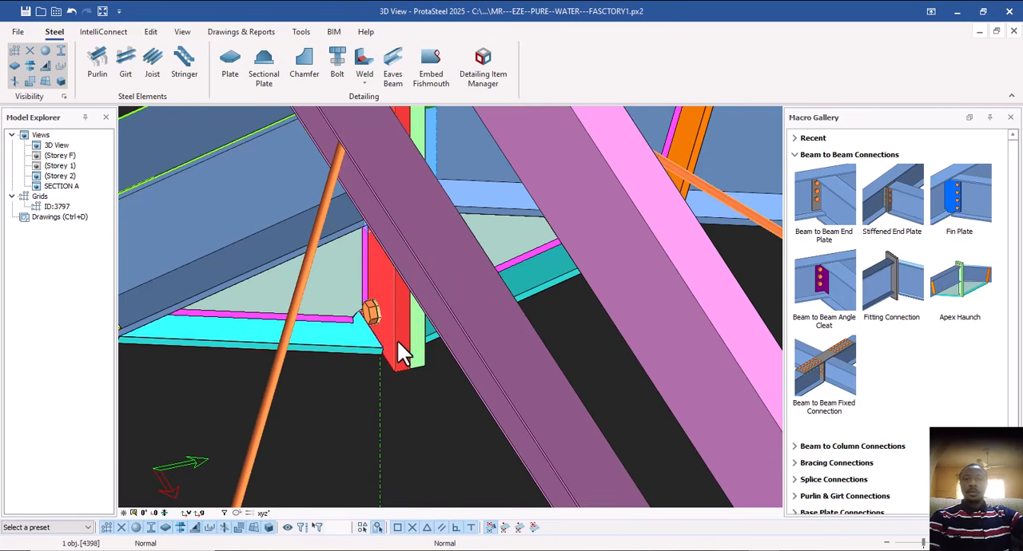
pyautogui.scroll(-3, 392, 342)
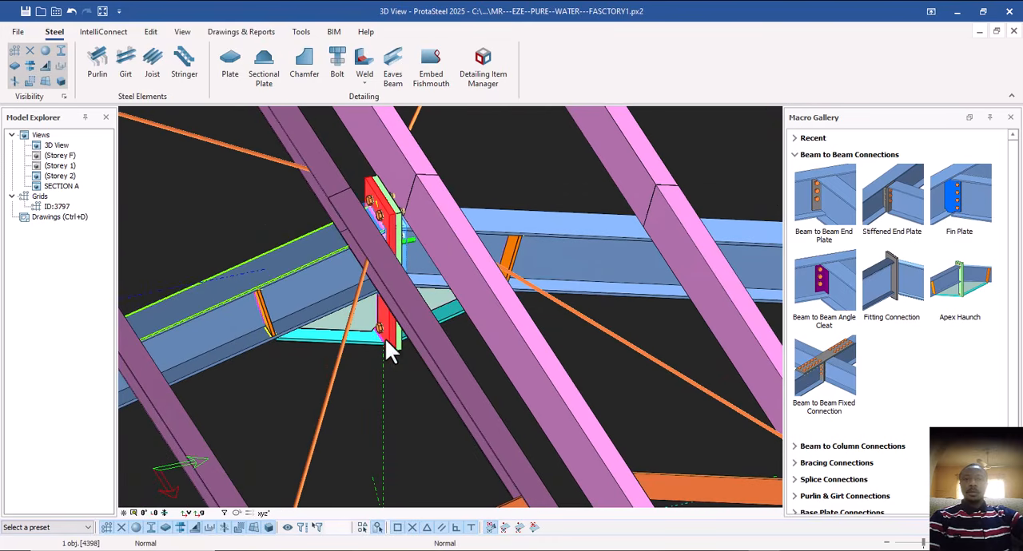
pyautogui.click(434, 302)
pyautogui.moveTo(444, 314); pyautogui.dragTo(447, 318, button='middle')
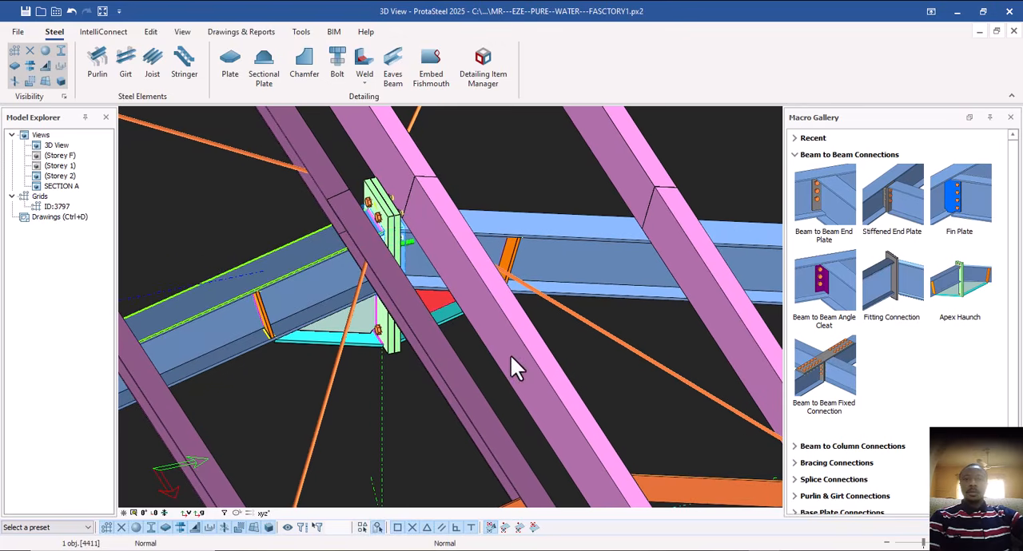
pyautogui.keyDown('shift'); pyautogui.moveTo(510, 353); pyautogui.dragTo(372, 315, button='middle'); pyautogui.keyUp('shift')
pyautogui.scroll(3, 402, 222)
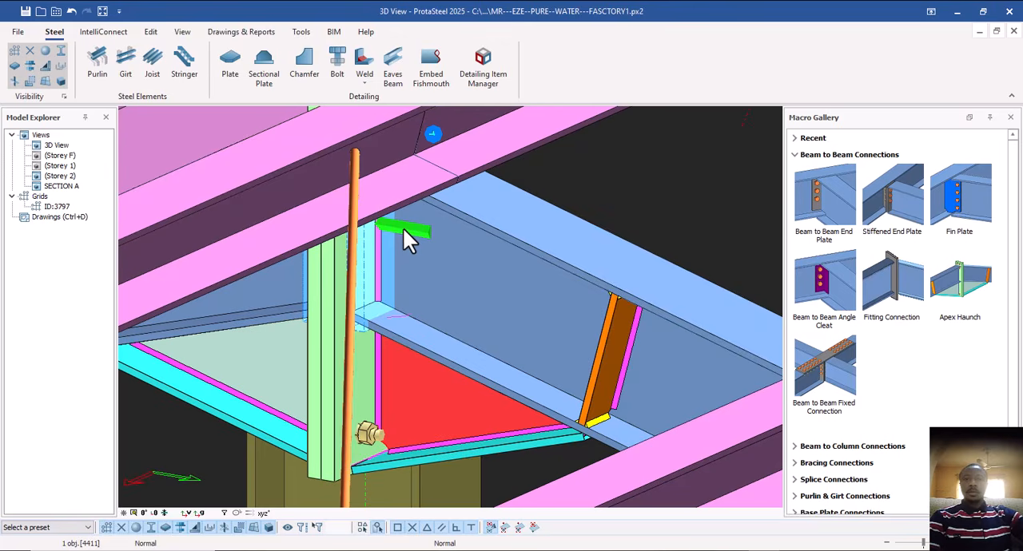
pyautogui.click(405, 248)
pyautogui.click(383, 223)
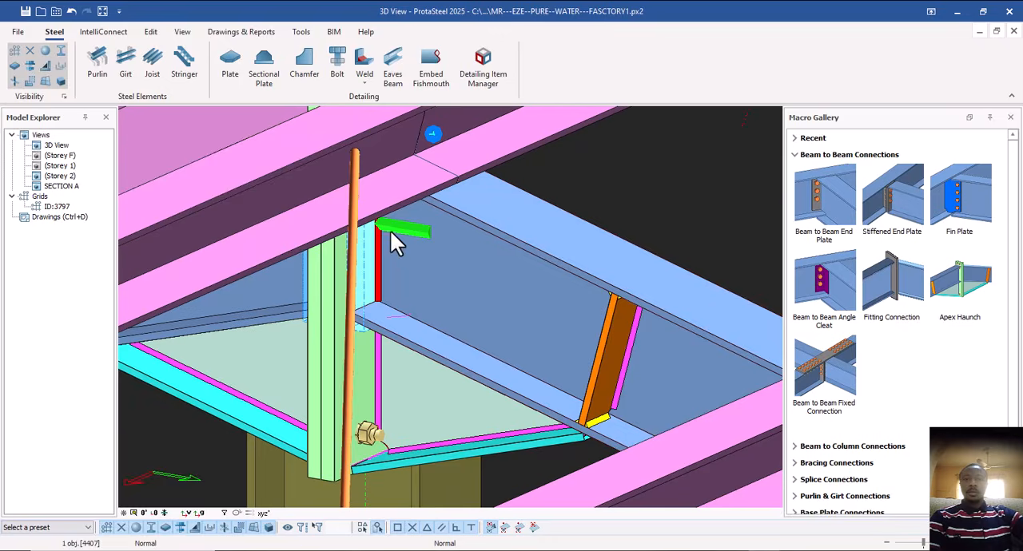
pyautogui.scroll(-4, 391, 232)
pyautogui.keyDown('shift'); pyautogui.moveTo(408, 324); pyautogui.dragTo(576, 279, button='middle'); pyautogui.keyUp('shift')
pyautogui.scroll(5, 482, 282)
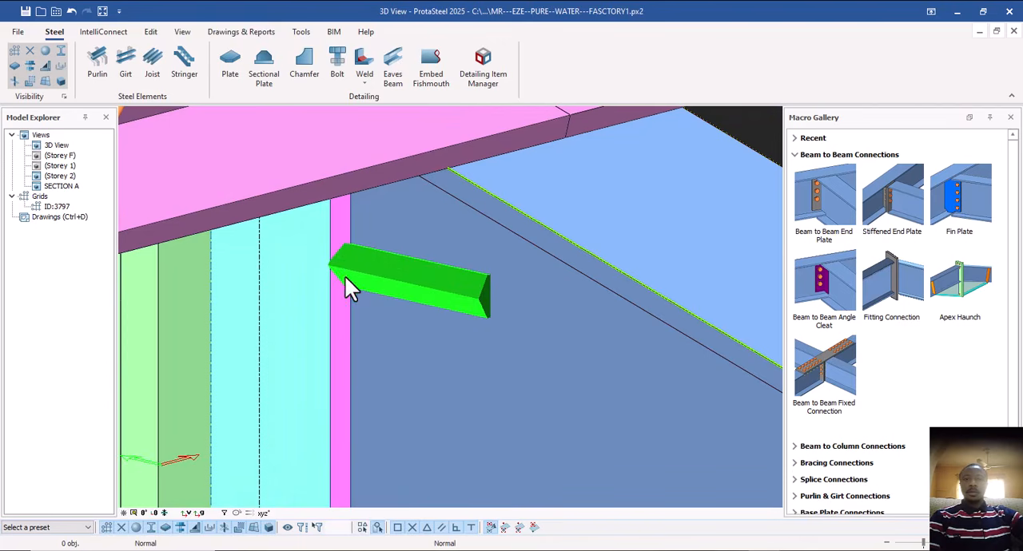
pyautogui.scroll(-5, 363, 283)
pyautogui.keyDown('shift'); pyautogui.moveTo(358, 285); pyautogui.dragTo(441, 297, button='middle'); pyautogui.keyUp('shift')
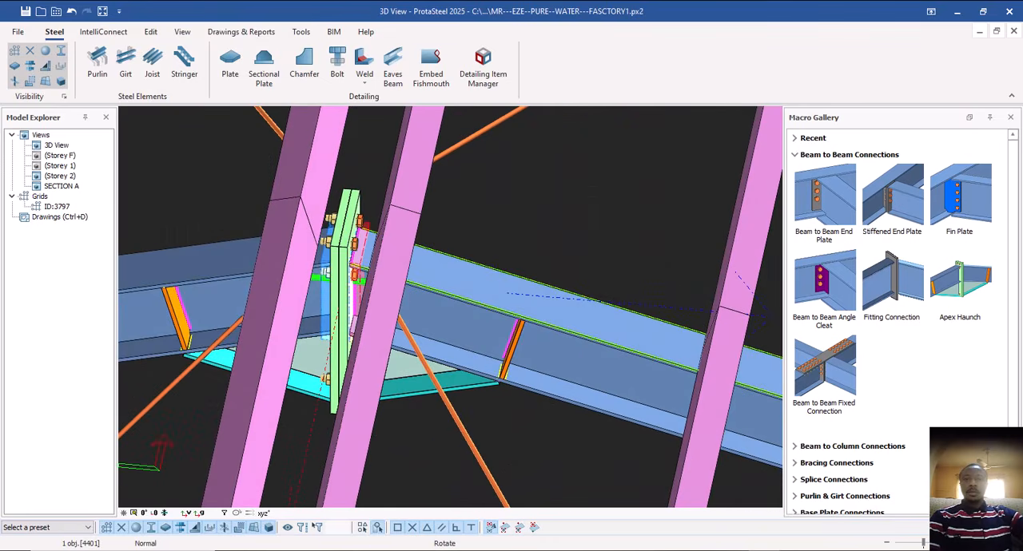
pyautogui.scroll(-4, 377, 392)
pyautogui.moveTo(382, 405)
pyautogui.keyDown('shift'); pyautogui.mouseDown(button='middle')
pyautogui.moveTo(398, 393)
pyautogui.moveTo(347, 406)
pyautogui.moveTo(387, 395)
pyautogui.mouseUp(button='middle'); pyautogui.keyUp('shift')
pyautogui.scroll(3, 359, 407)
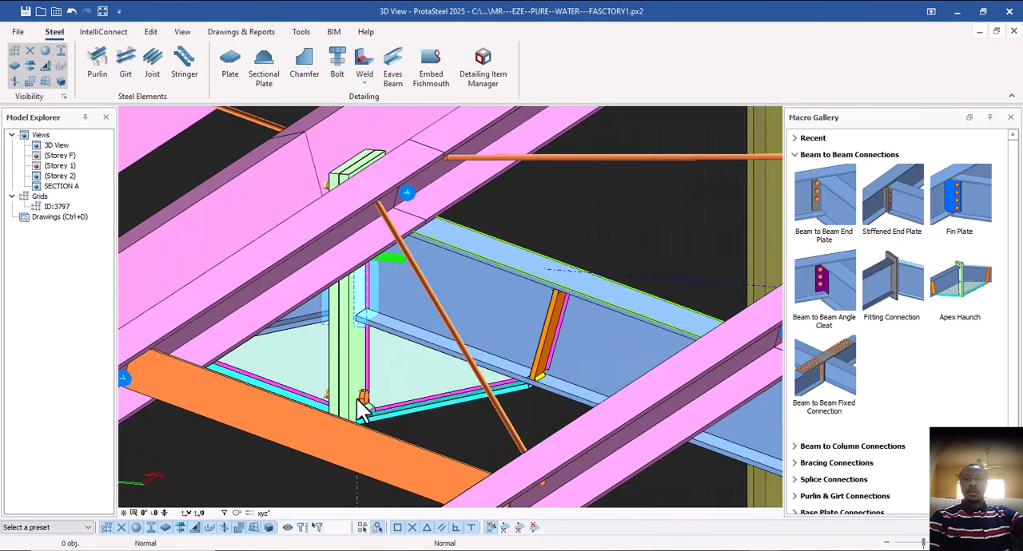
# Select the two end plates and the two triangular haunch web plates of the apex connection.
pyautogui.click(350, 373)
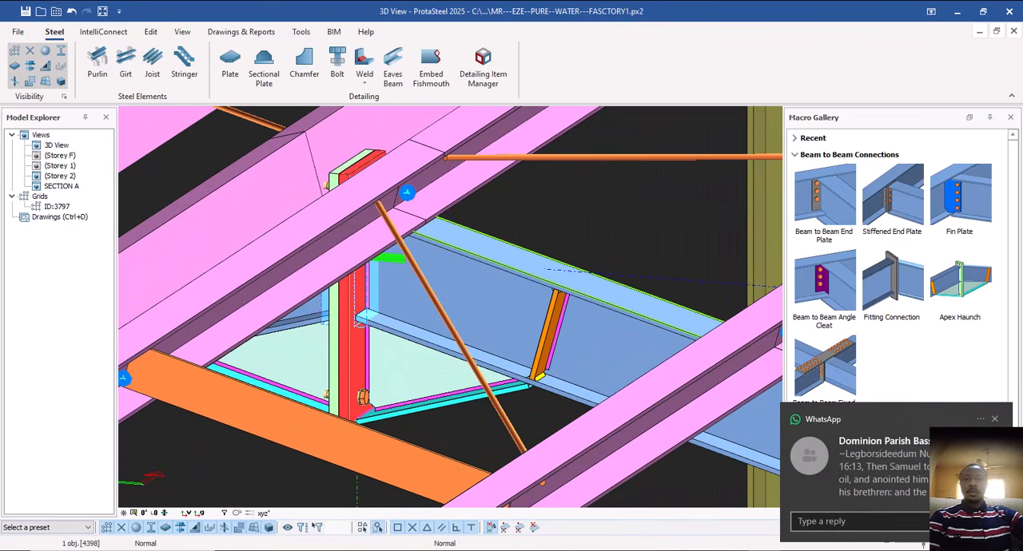
pyautogui.click(994, 419)
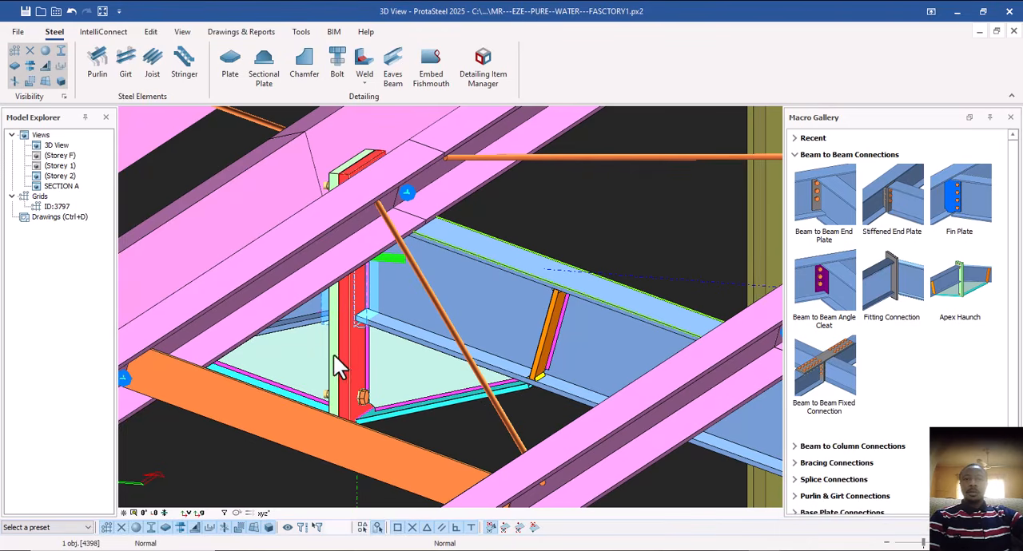
pyautogui.keyDown('ctrl'); pyautogui.click(401, 373); pyautogui.keyUp('ctrl')
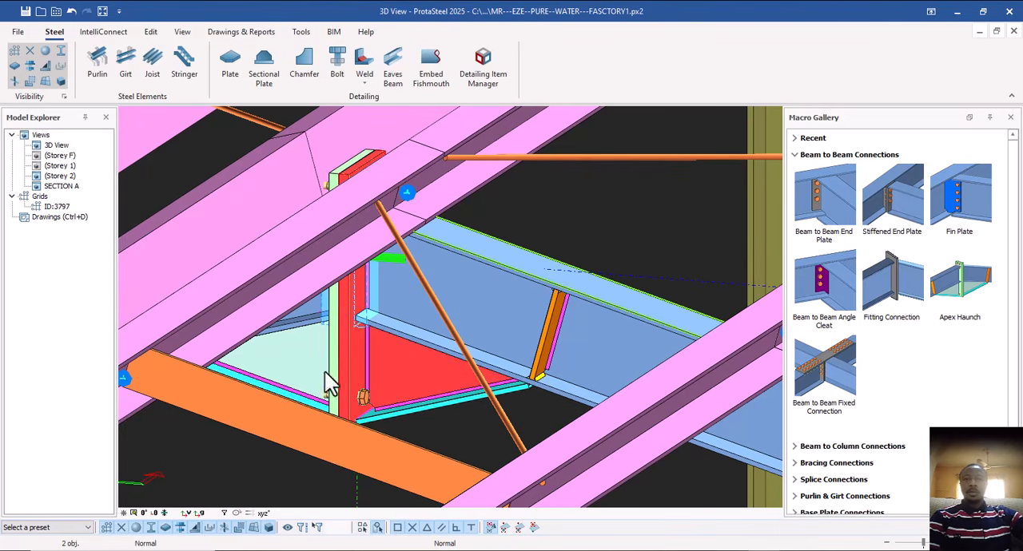
pyautogui.keyDown('ctrl'); pyautogui.click(323, 374); pyautogui.keyUp('ctrl')
pyautogui.keyDown('ctrl'); pyautogui.click(334, 350); pyautogui.keyUp('ctrl')
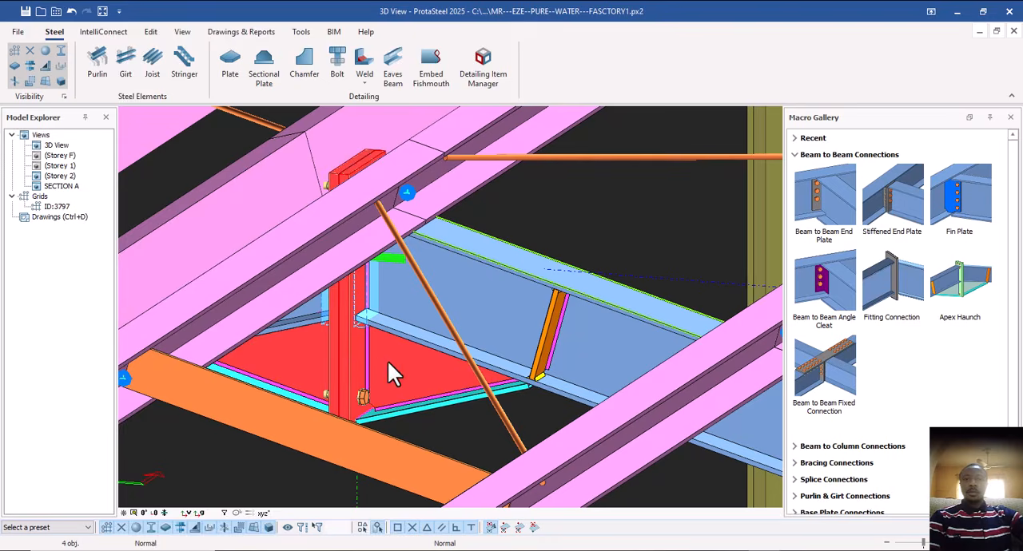
# Extend the selection with both sloping haunch flange plates and the connection object at the rafter's end beside the end plate.
pyautogui.moveTo(387, 361); pyautogui.dragTo(414, 385, button='middle')
pyautogui.keyDown('ctrl'); pyautogui.click(419, 396); pyautogui.keyUp('ctrl')
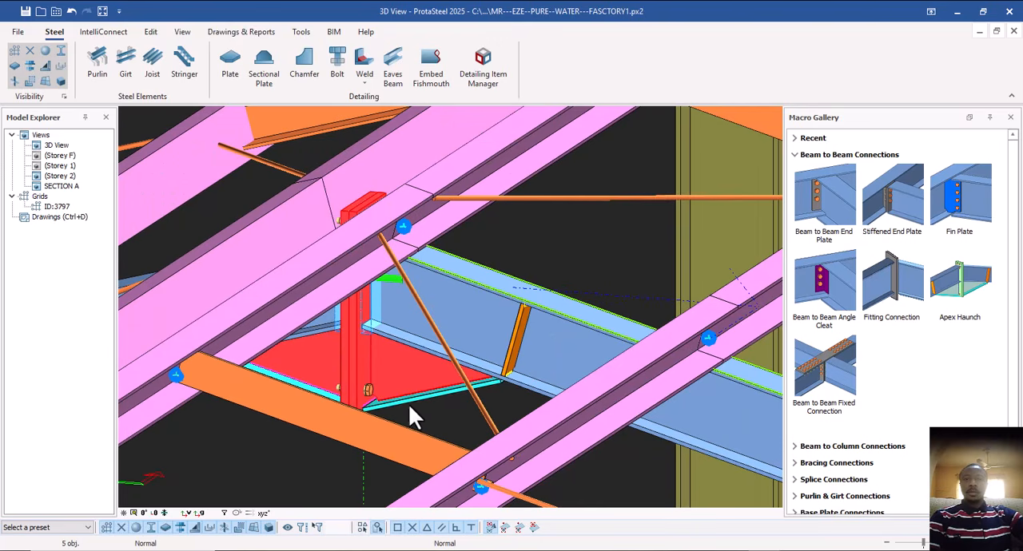
pyautogui.keyDown('ctrl'); pyautogui.click(411, 405); pyautogui.keyUp('ctrl')
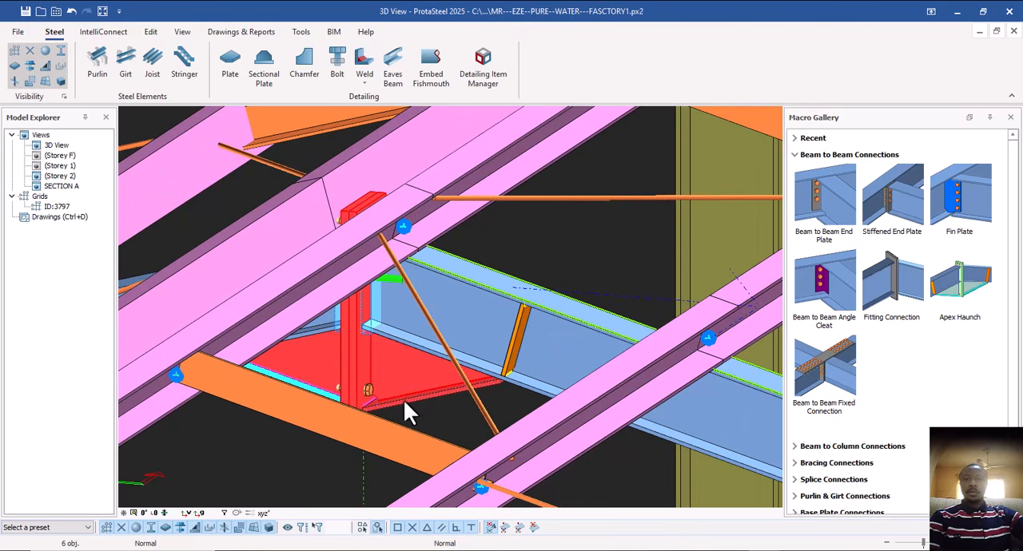
pyautogui.moveTo(330, 394); pyautogui.dragTo(349, 395, button='middle')
pyautogui.keyDown('ctrl'); pyautogui.click(346, 404); pyautogui.keyUp('ctrl')
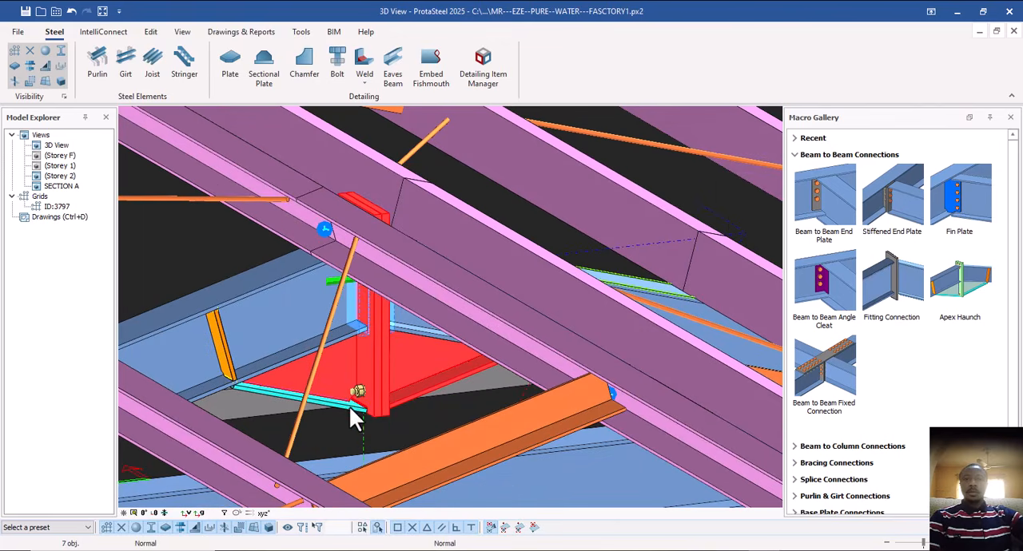
pyautogui.keyDown('ctrl'); pyautogui.click(293, 386); pyautogui.keyUp('ctrl')
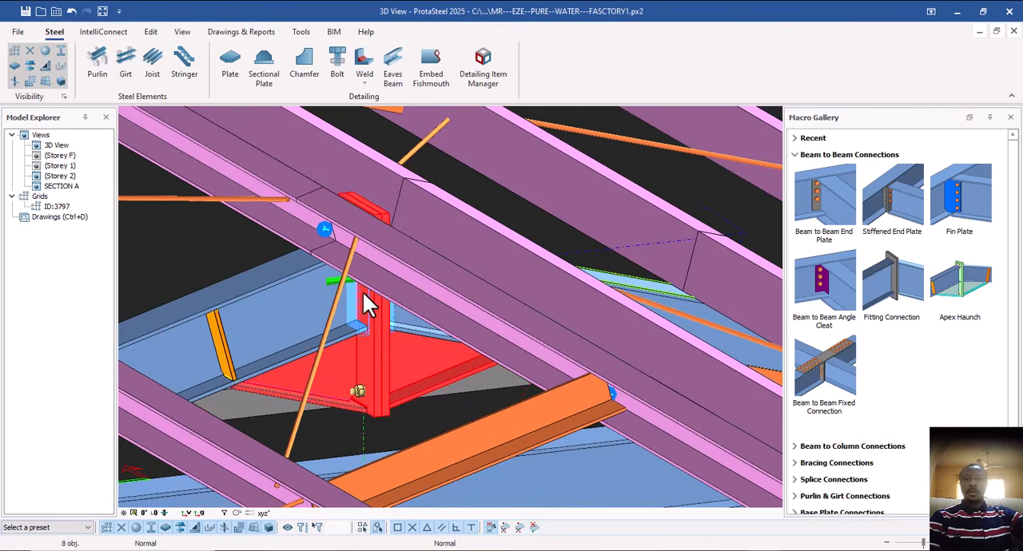
pyautogui.scroll(3, 338, 316)
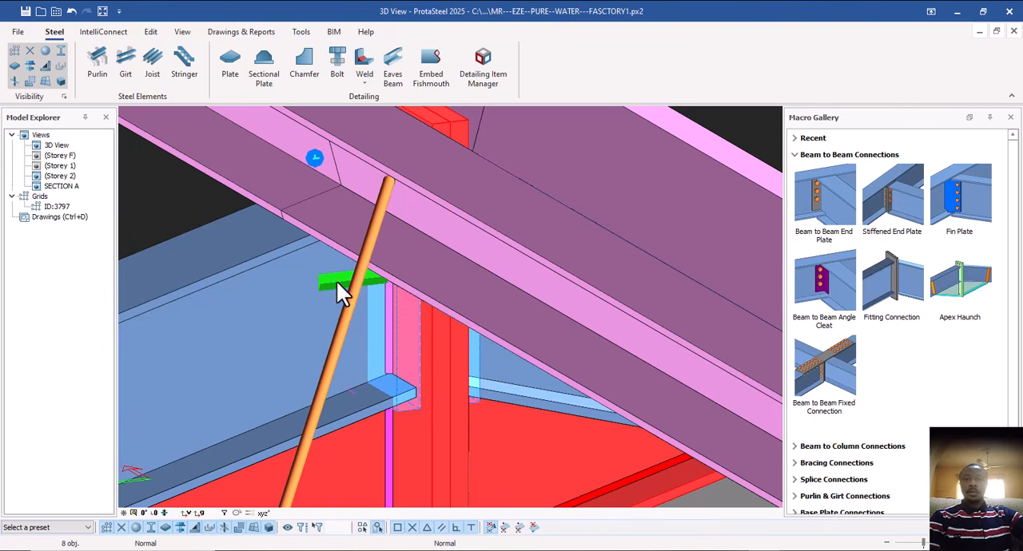
pyautogui.keyDown('ctrl'); pyautogui.click(371, 284); pyautogui.keyUp('ctrl')
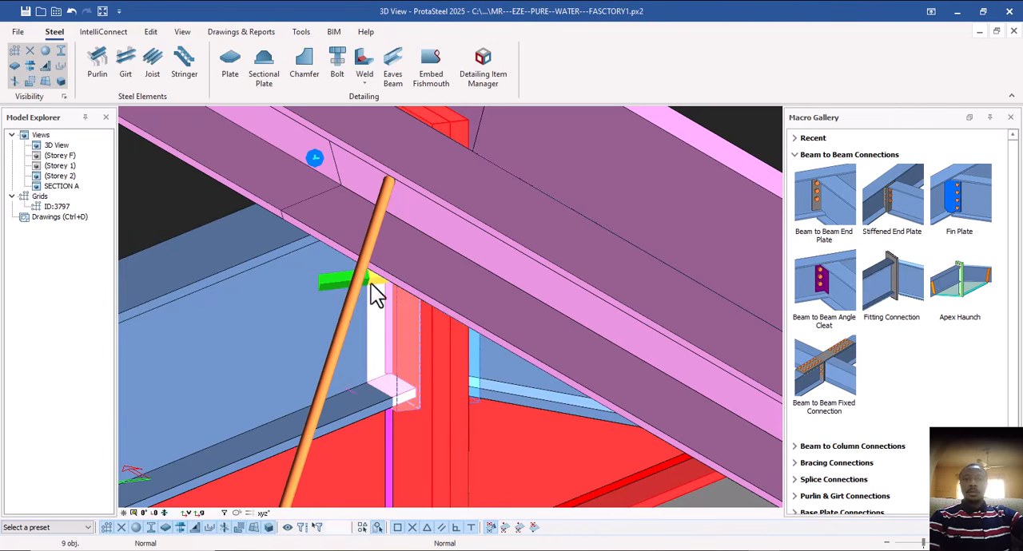
# Add a detail item named H CON for the selected apex haunch parts.
pyautogui.scroll(-4, 387, 352)
pyautogui.scroll(-4, 391, 359)
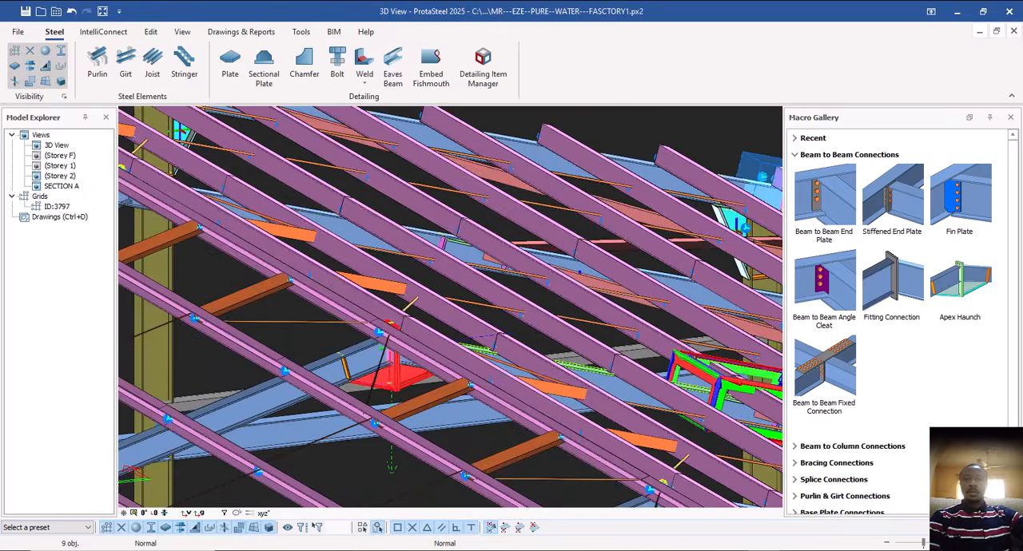
pyautogui.moveTo(391, 361); pyautogui.dragTo(379, 438, button='middle')
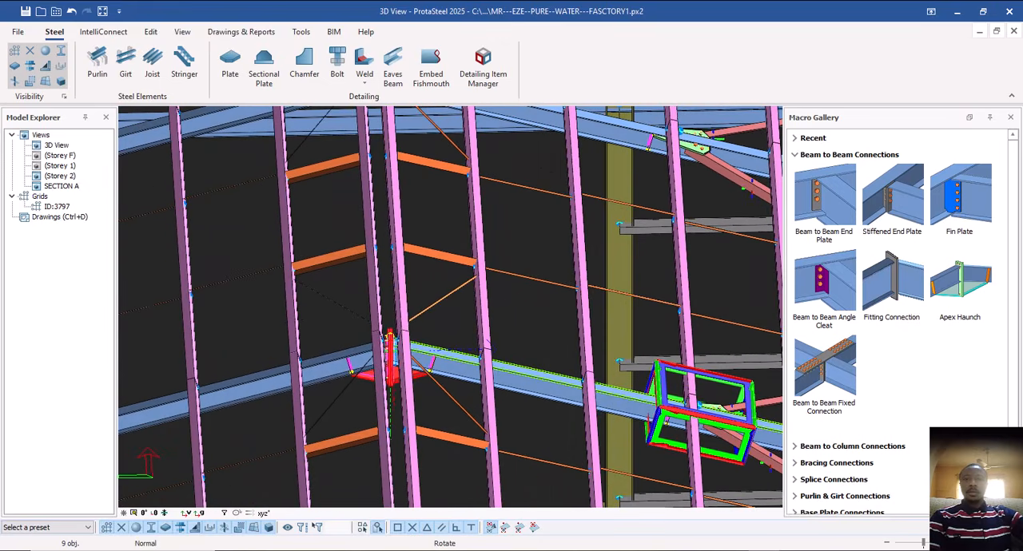
pyautogui.scroll(3, 391, 370)
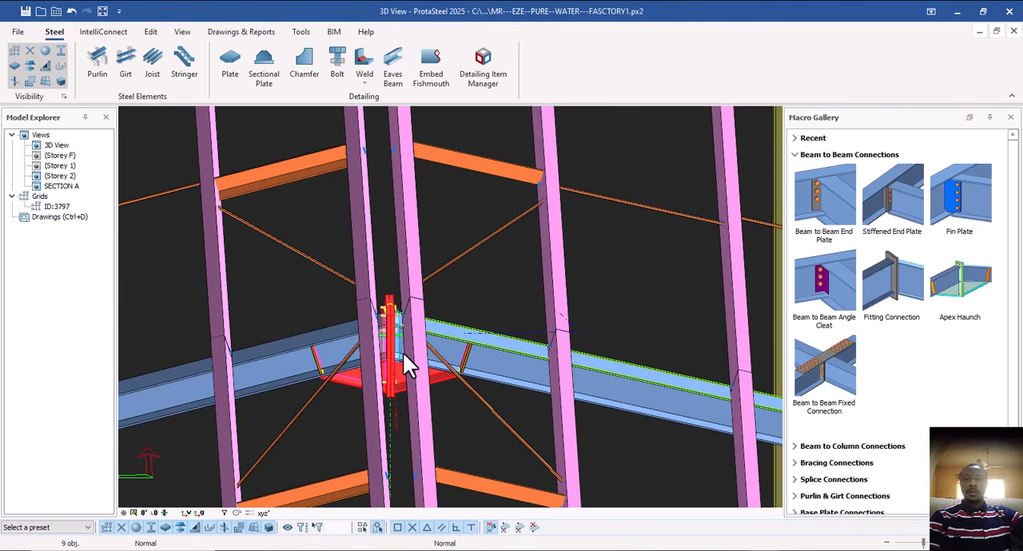
pyautogui.moveTo(405, 349); pyautogui.dragTo(437, 284, button='middle')
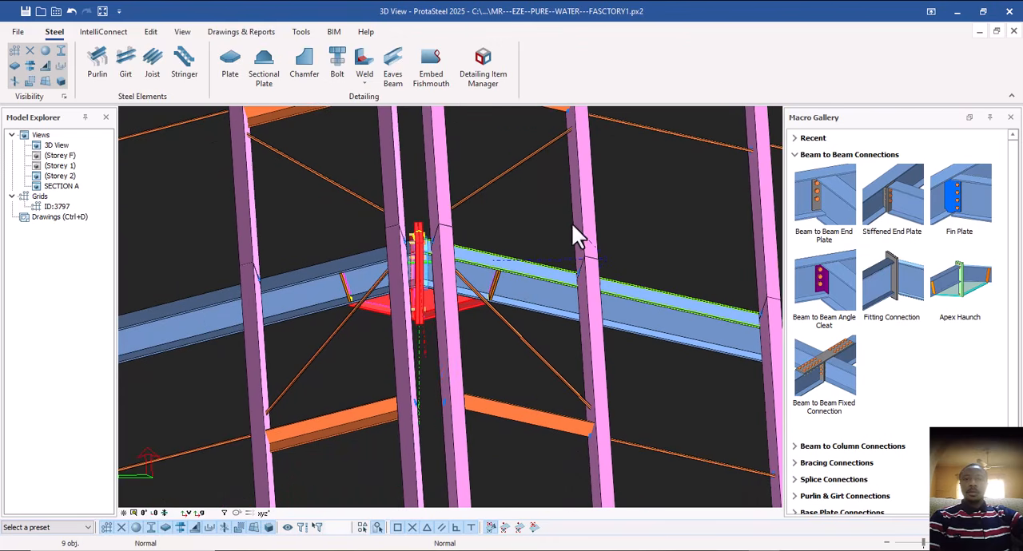
pyautogui.click(482, 67)
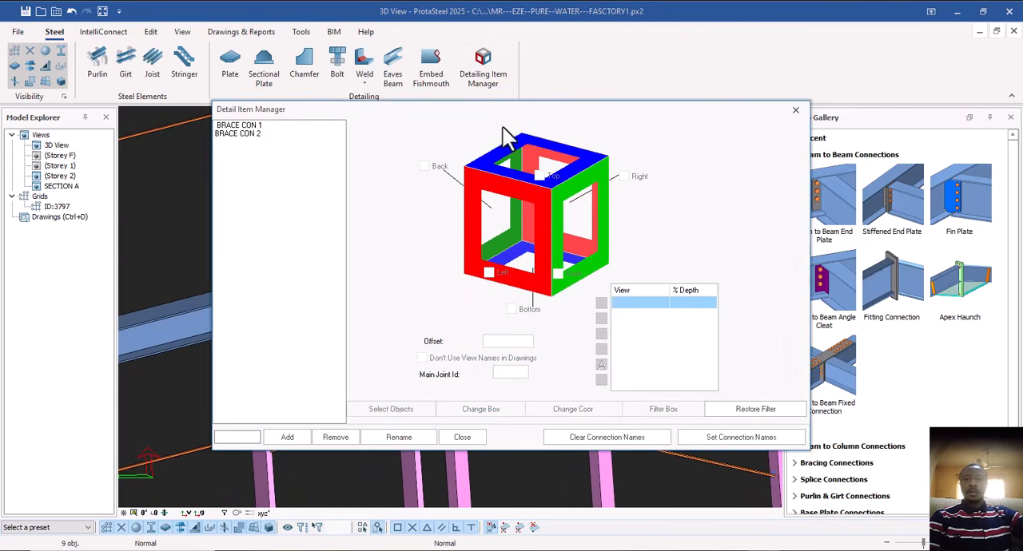
pyautogui.moveTo(482, 109); pyautogui.dragTo(713, 103)
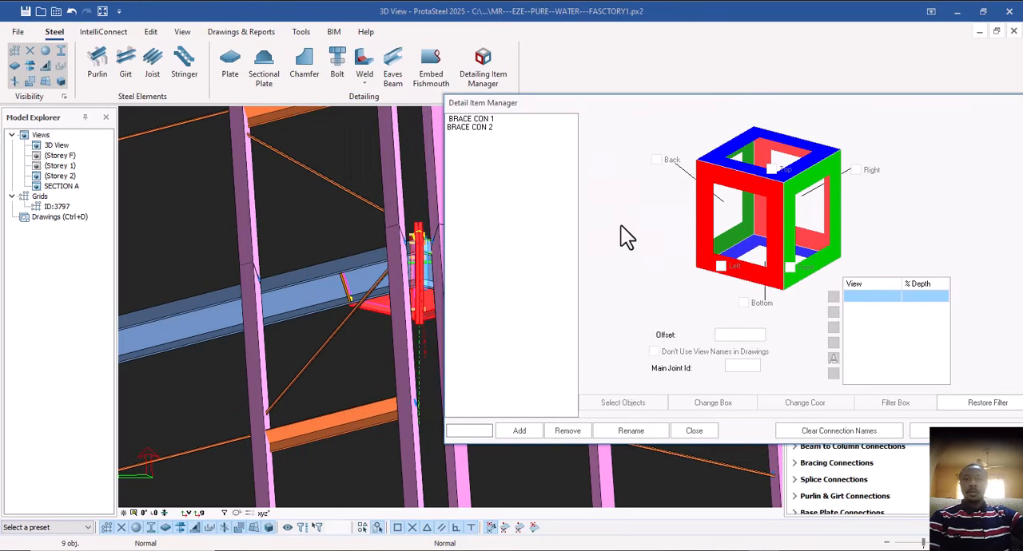
pyautogui.click(478, 430)
pyautogui.click(512, 432)
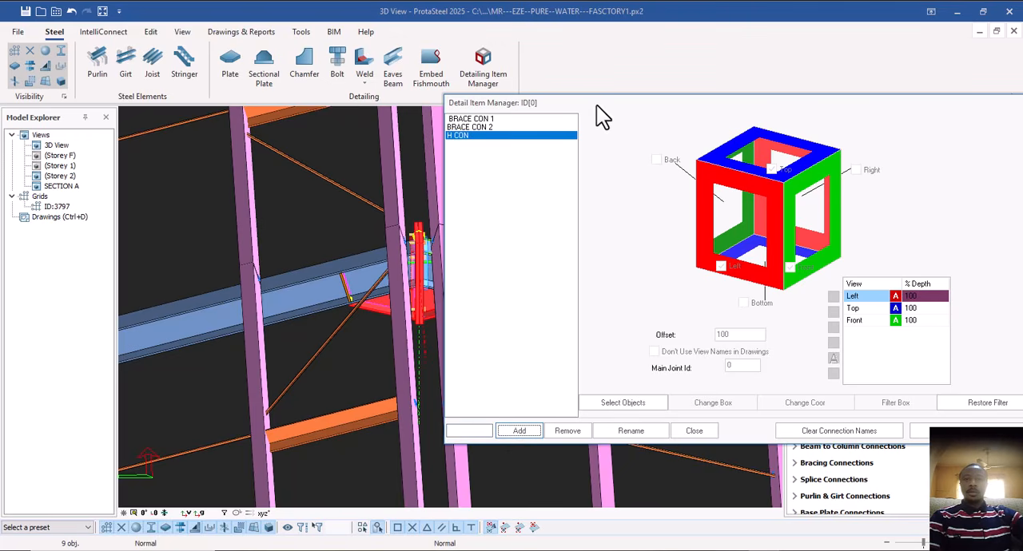
# Assign the selected apex haunch parts and the two rafters meeting at the ridge as the objects of H CON.
pyautogui.moveTo(596, 105); pyautogui.dragTo(690, 75)
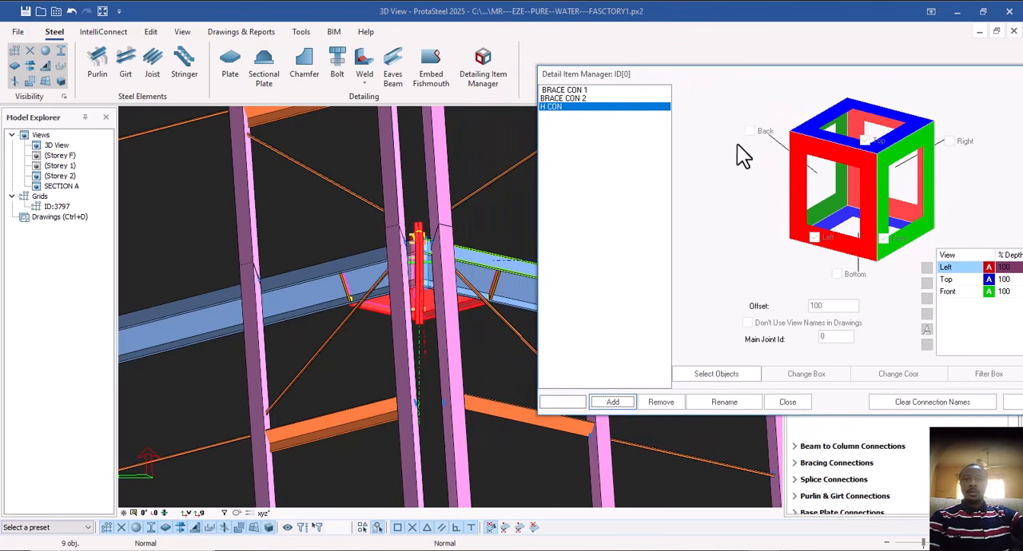
pyautogui.click(718, 374)
pyautogui.click(326, 314)
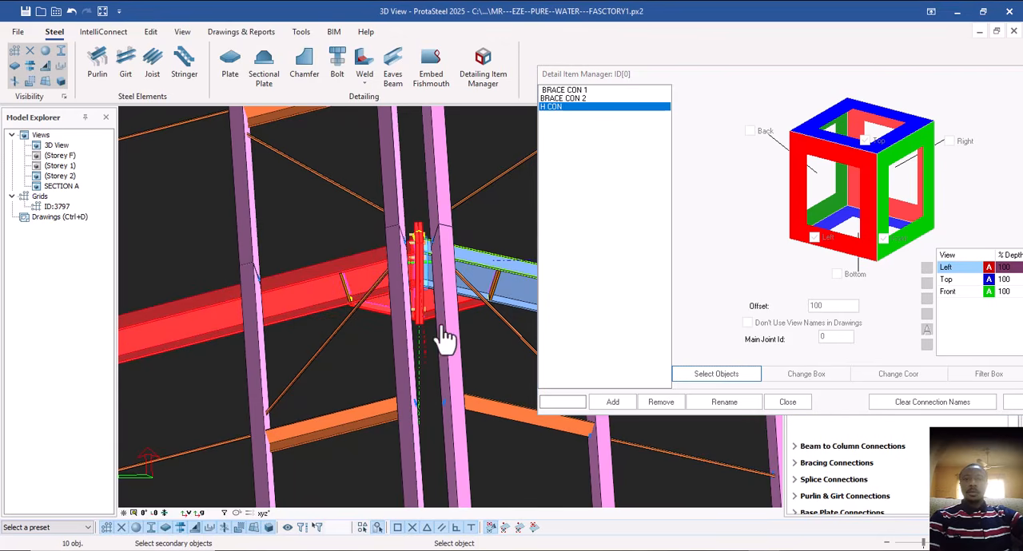
pyautogui.click(486, 305)
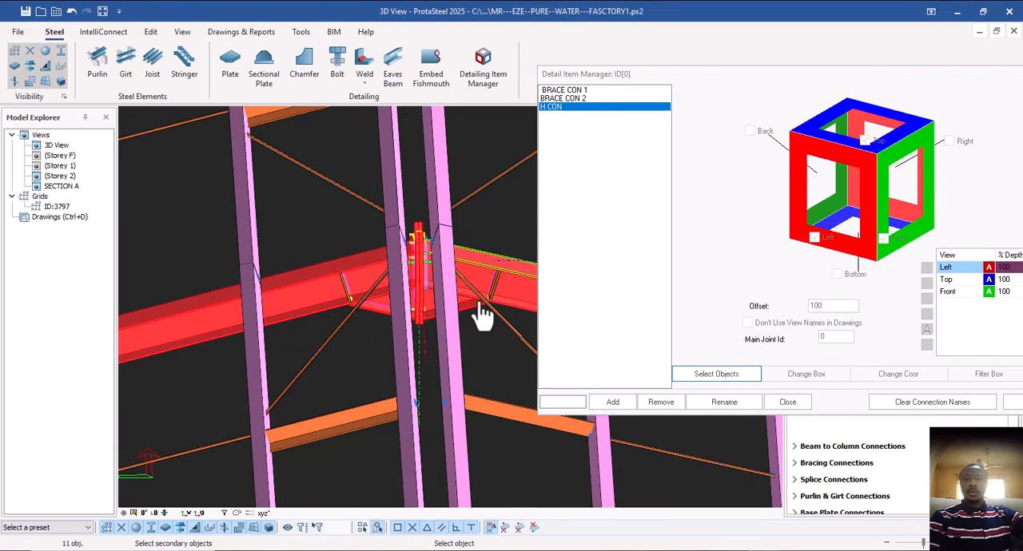
pyautogui.middleClick(421, 297)
pyautogui.scroll(-4, 331, 280)
pyautogui.scroll(-3, 334, 280)
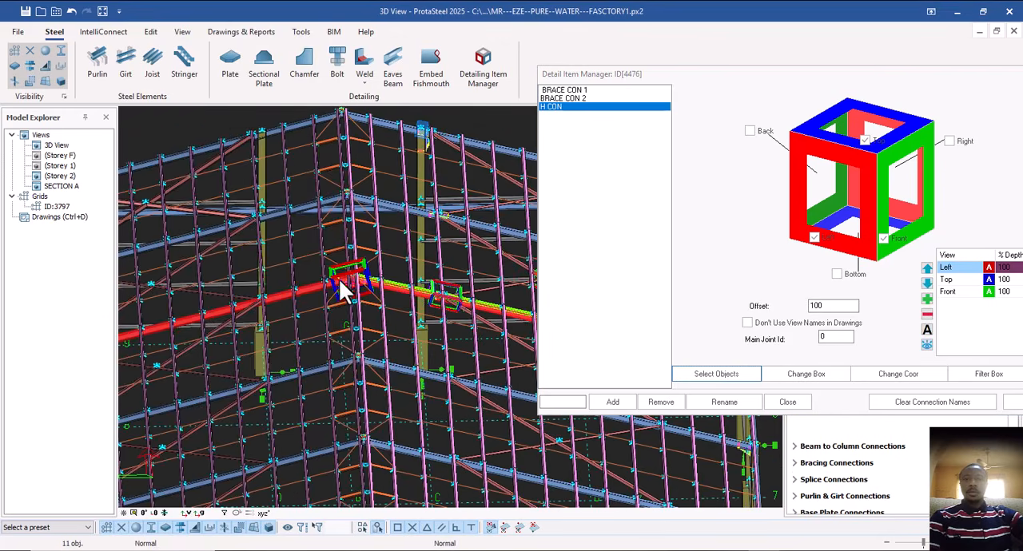
# Enable the Back, Bottom and Right views for H CON and add a 3D view to its view list.
pyautogui.click(748, 131)
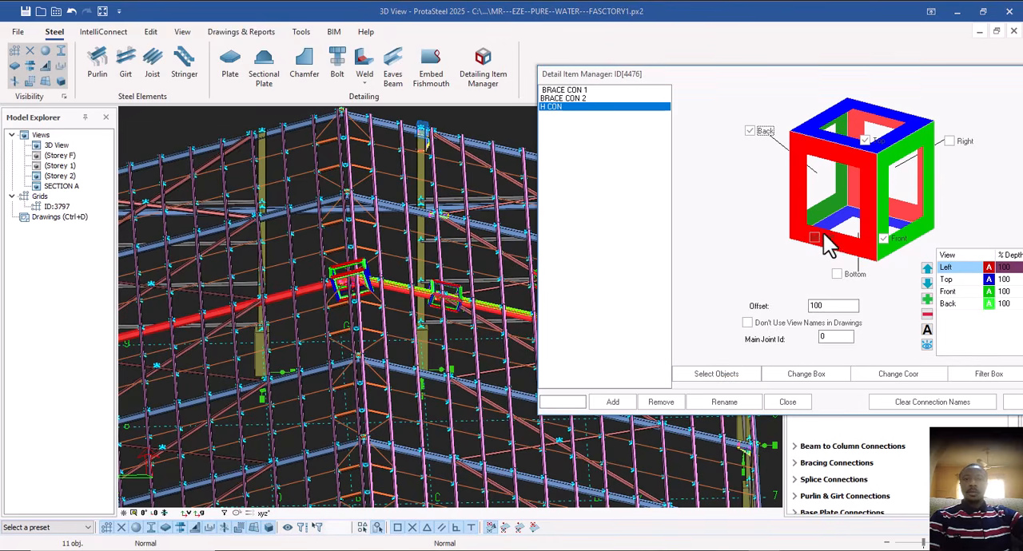
pyautogui.click(837, 274)
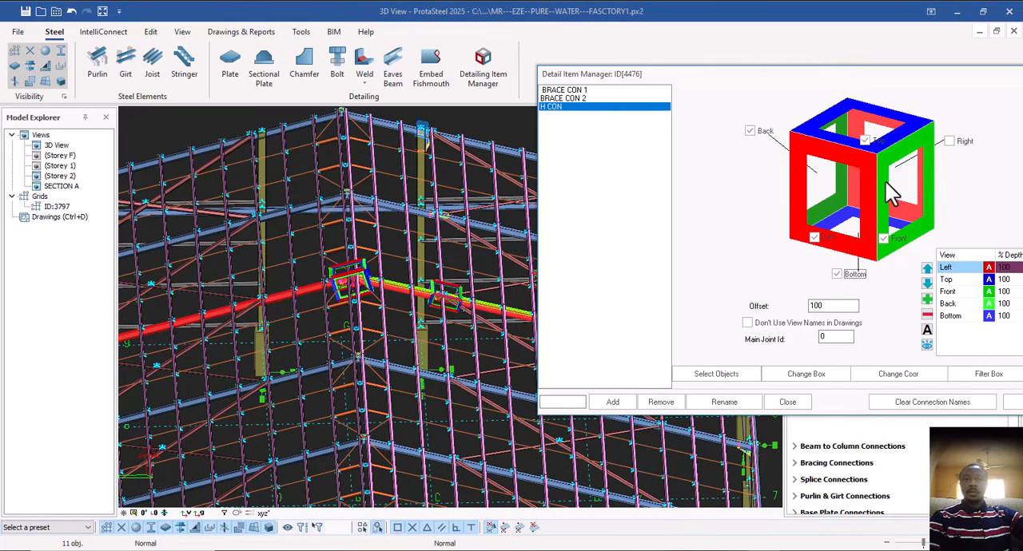
pyautogui.click(949, 141)
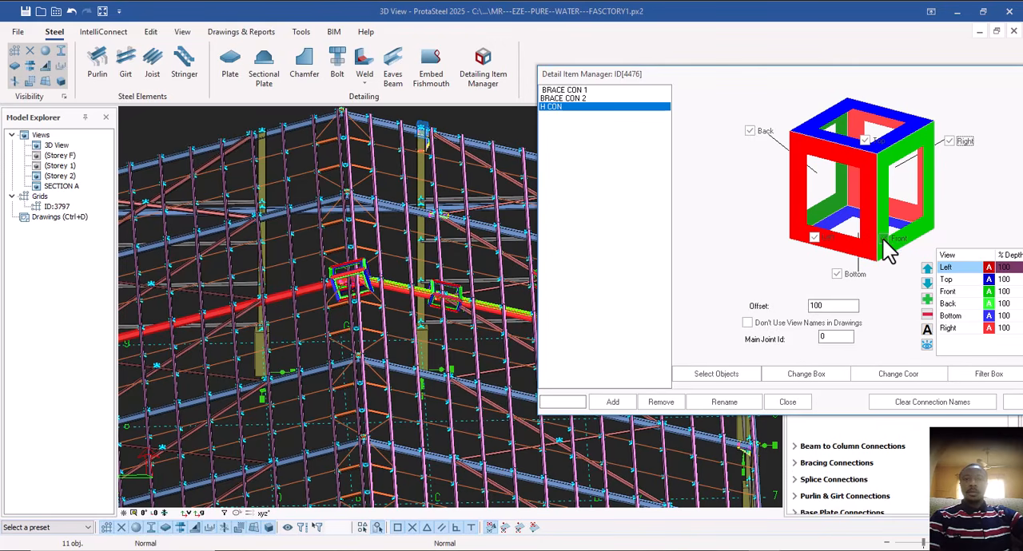
pyautogui.click(927, 298)
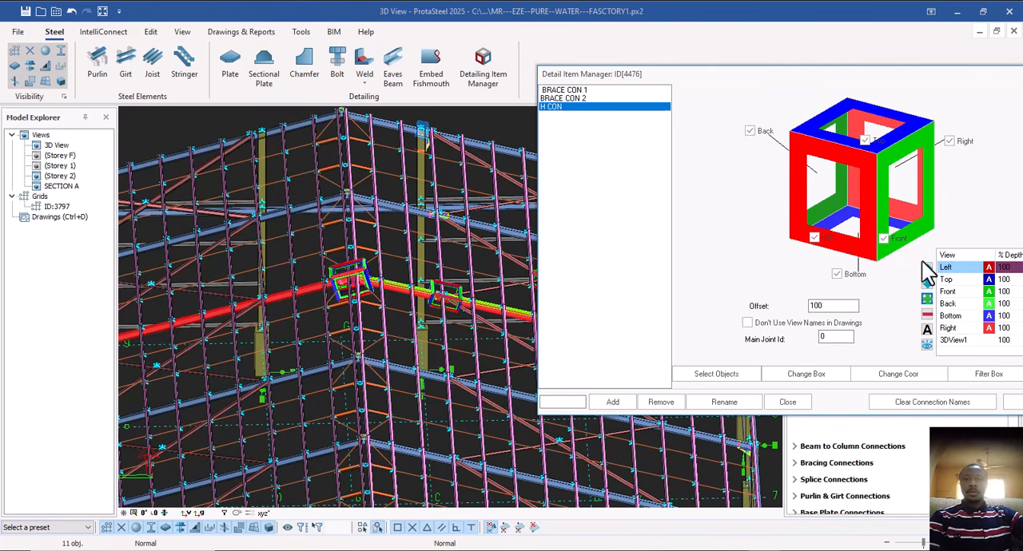
# Turn off the Top, Left, Bottom and Right views of H CON.
pyautogui.click(864, 140)
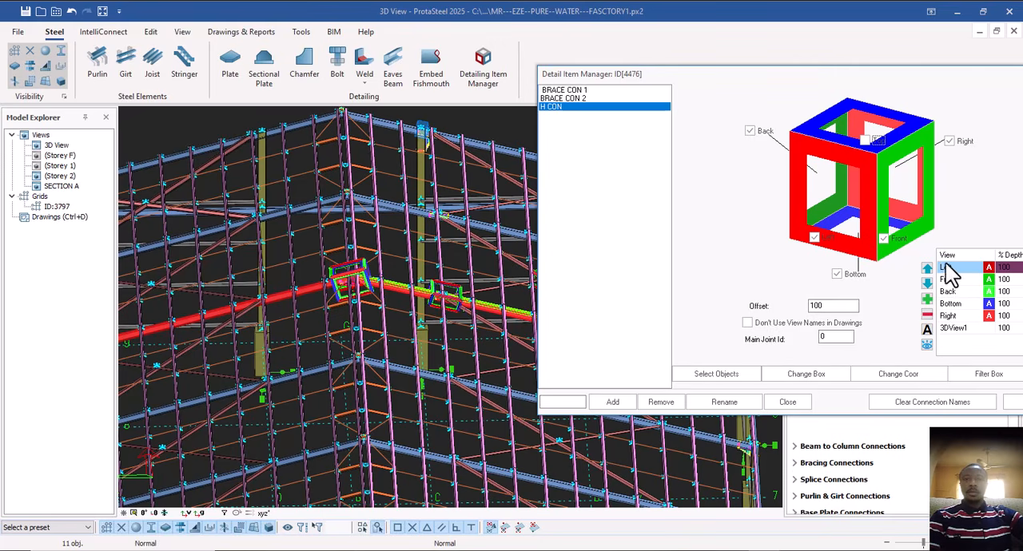
pyautogui.click(814, 238)
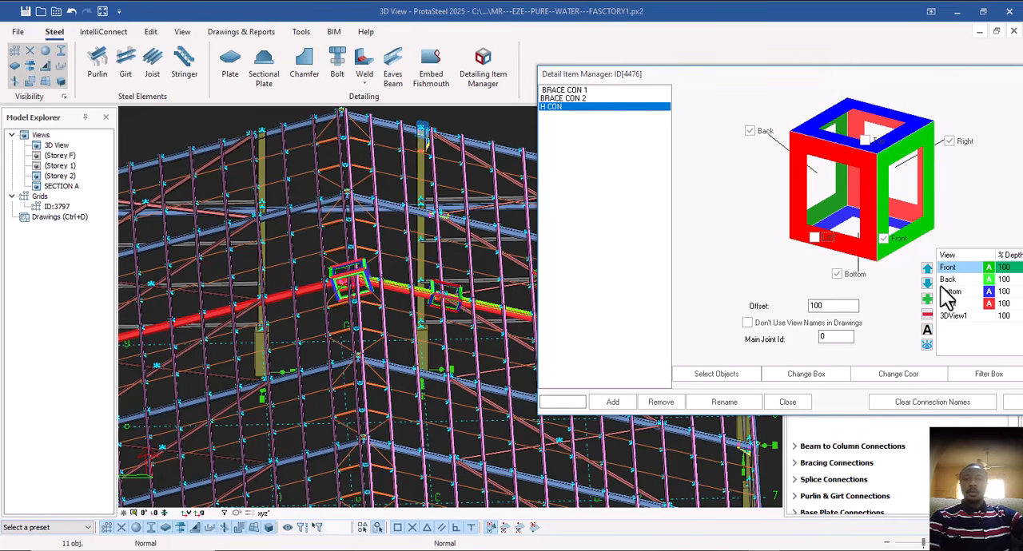
pyautogui.click(836, 274)
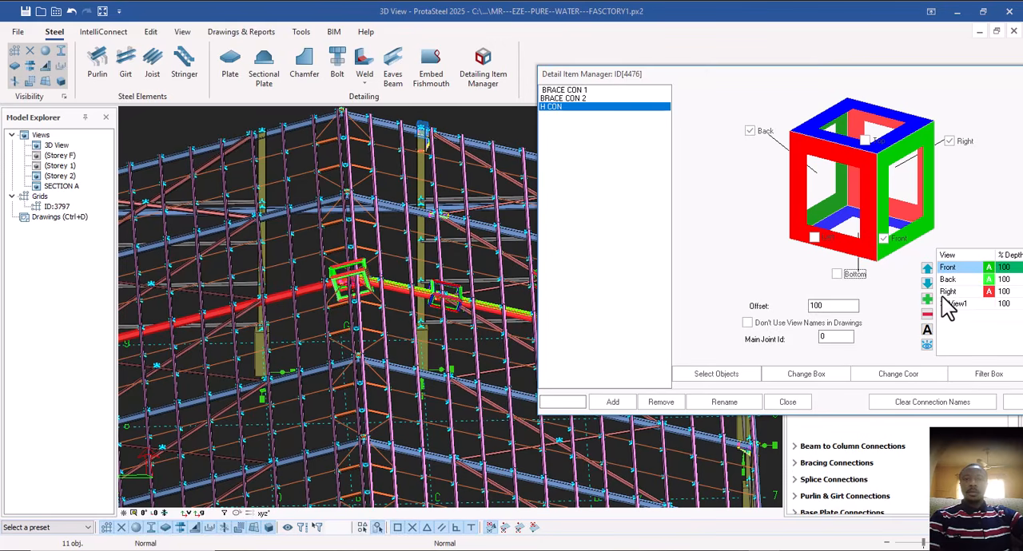
pyautogui.click(949, 142)
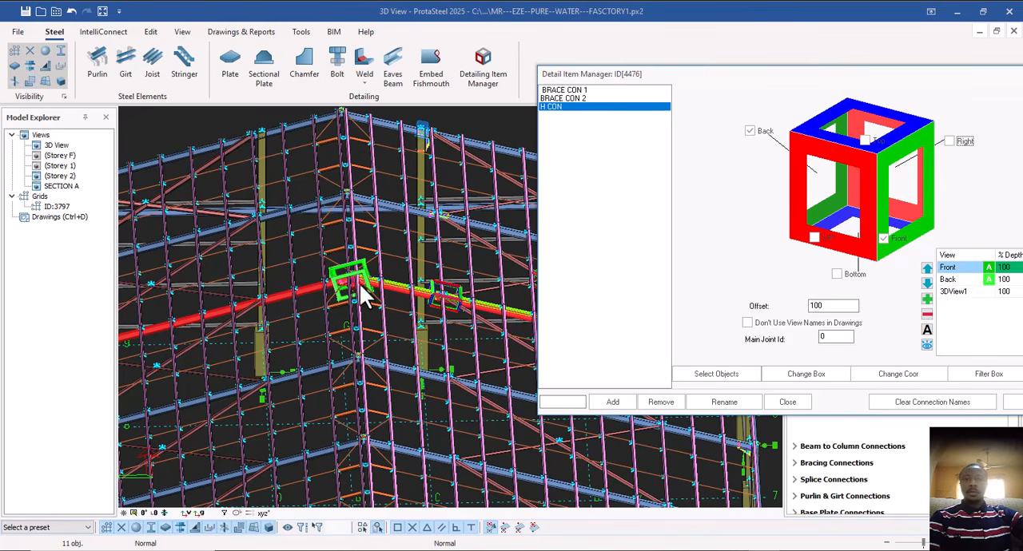
# Re-enable the Left, Bottom and Right views of H CON, add another 3D view, and close the detail item manager.
pyautogui.click(814, 239)
pyautogui.click(836, 274)
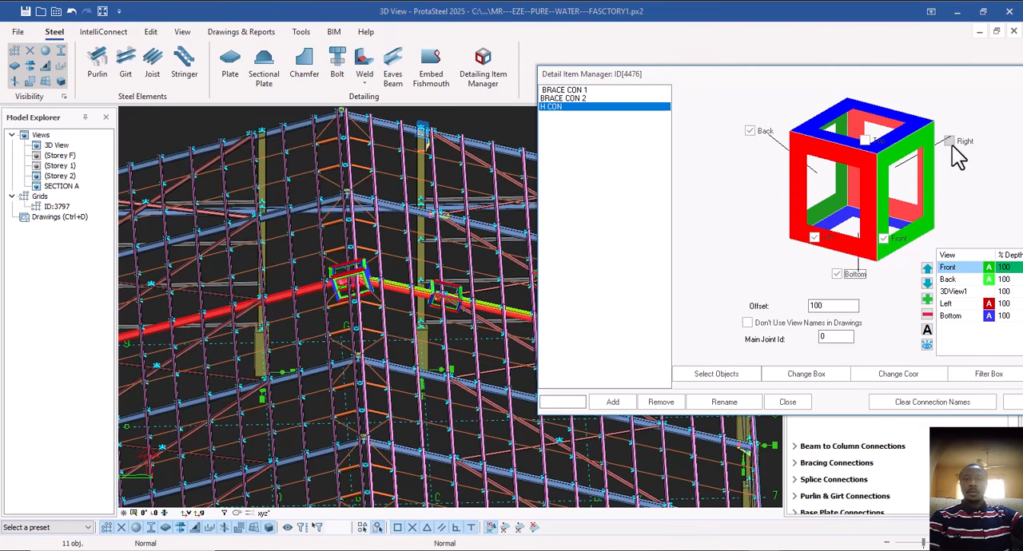
pyautogui.click(948, 142)
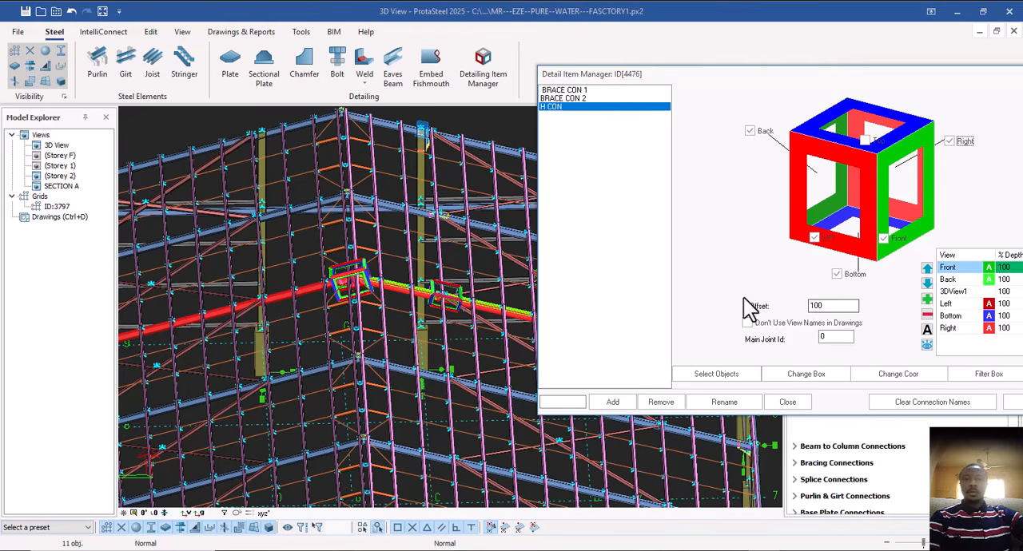
pyautogui.click(927, 300)
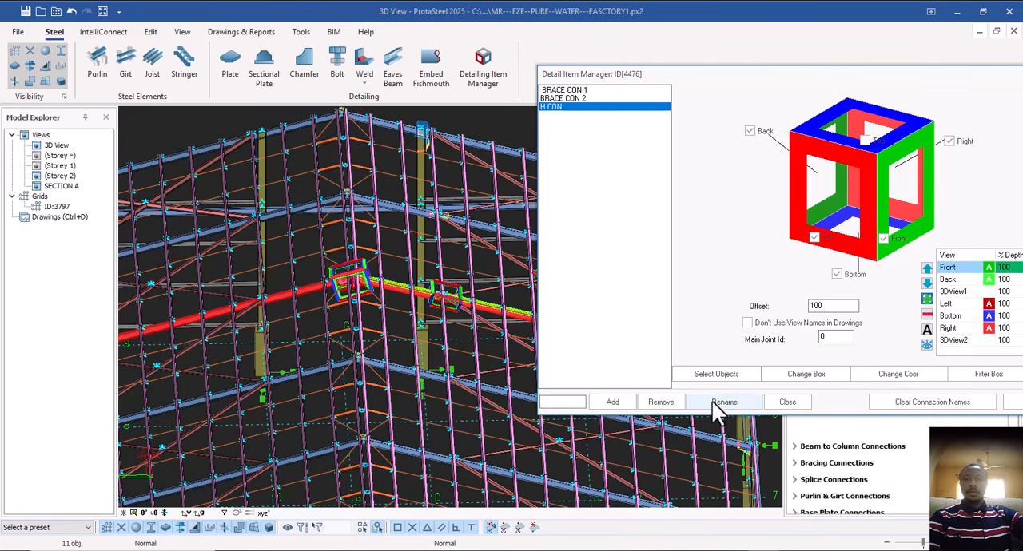
pyautogui.click(787, 403)
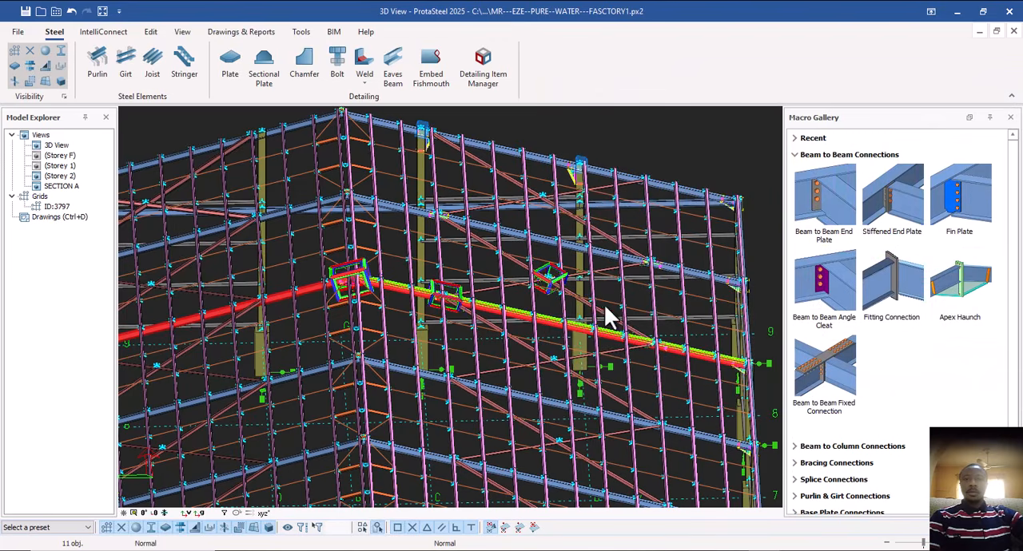
# Inspect the roof framing around the brace and apex haunch detail boxes and locate the purlin-to-rafter connections.
pyautogui.scroll(-4, 612, 315)
pyautogui.click(619, 172)
pyautogui.moveTo(395, 396); pyautogui.dragTo(420, 289, button='middle')
pyautogui.scroll(2, 388, 363)
pyautogui.keyDown('ctrl'); pyautogui.moveTo(386, 369); pyautogui.dragTo(455, 327, button='middle'); pyautogui.keyUp('ctrl')
pyautogui.scroll(5, 474, 294)
pyautogui.scroll(-2, 477, 294)
pyautogui.keyDown('ctrl'); pyautogui.moveTo(432, 275); pyautogui.dragTo(462, 325, button='middle'); pyautogui.keyUp('ctrl')
pyautogui.scroll(-3, 462, 325)
pyautogui.scroll(-2, 464, 325)
pyautogui.moveTo(493, 229)
pyautogui.keyDown('ctrl'); pyautogui.mouseDown(button='middle')
pyautogui.moveTo(295, 240)
pyautogui.moveTo(483, 233)
pyautogui.mouseUp(button='middle'); pyautogui.keyUp('ctrl')
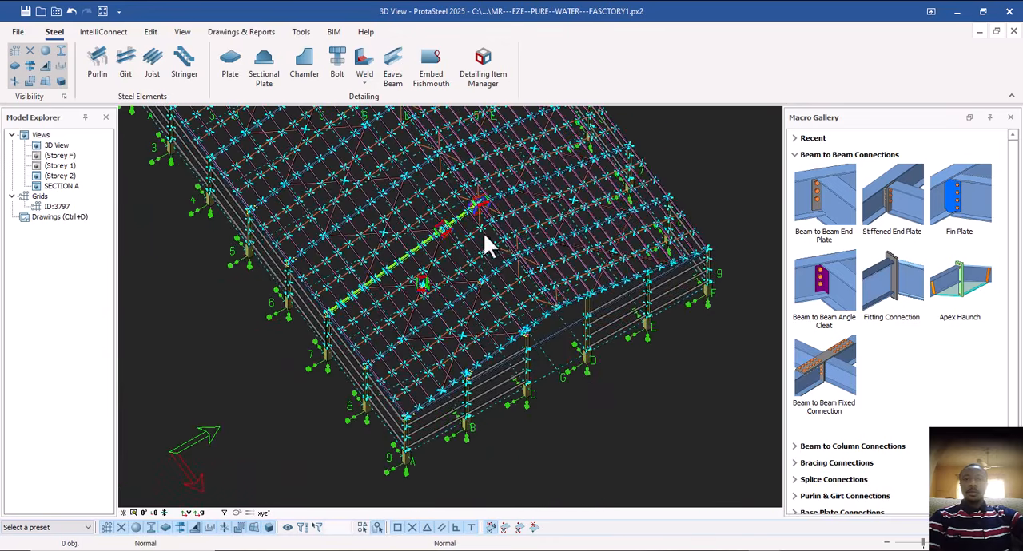
pyautogui.moveTo(471, 276); pyautogui.dragTo(465, 308, button='middle')
pyautogui.scroll(3, 465, 312)
pyautogui.scroll(8, 393, 263)
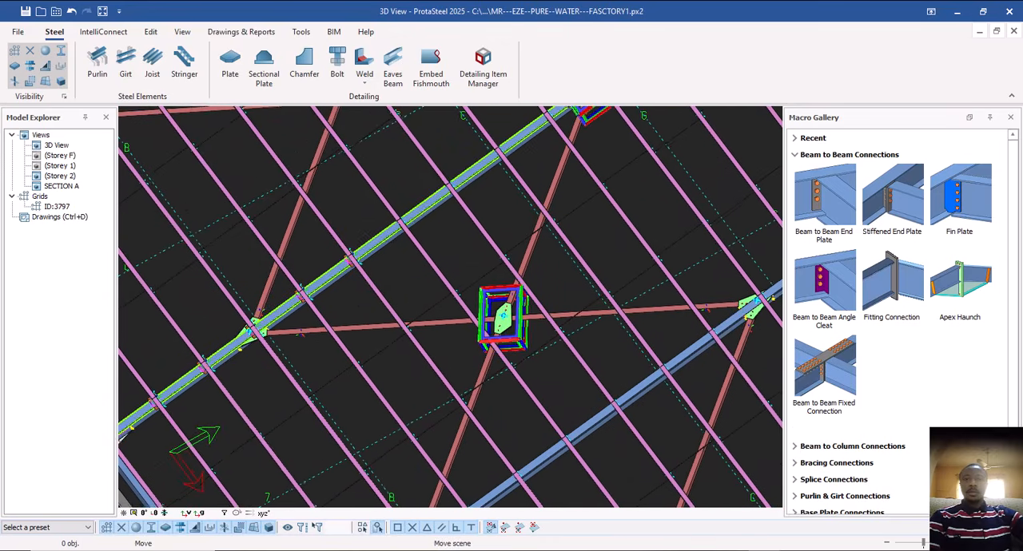
pyautogui.keyDown('ctrl'); pyautogui.moveTo(389, 311); pyautogui.dragTo(496, 316, button='middle'); pyautogui.keyUp('ctrl')
pyautogui.scroll(10, 438, 304)
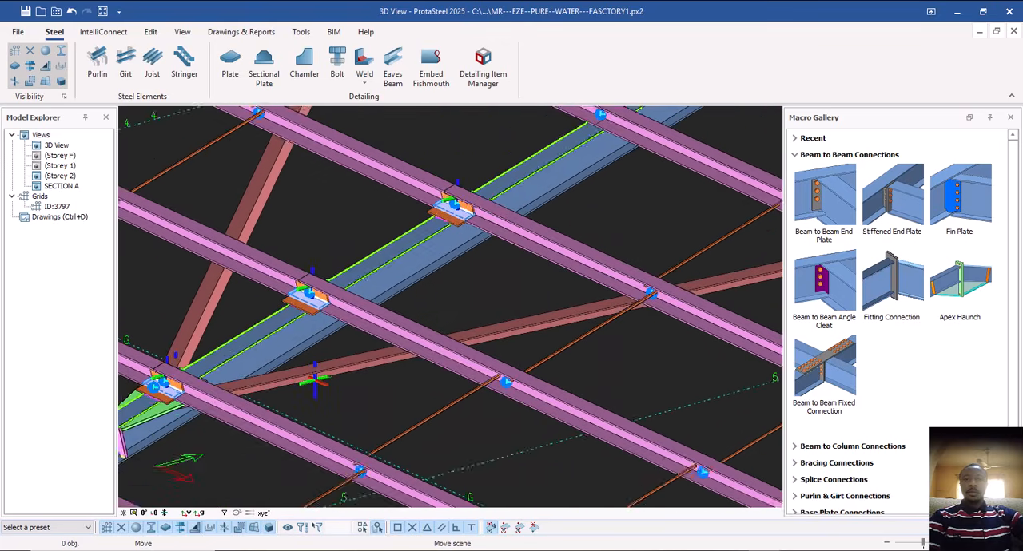
# Select the cleat plate and the connection object where a purlin crosses the rafter.
pyautogui.moveTo(440, 289); pyautogui.dragTo(392, 393, button='middle')
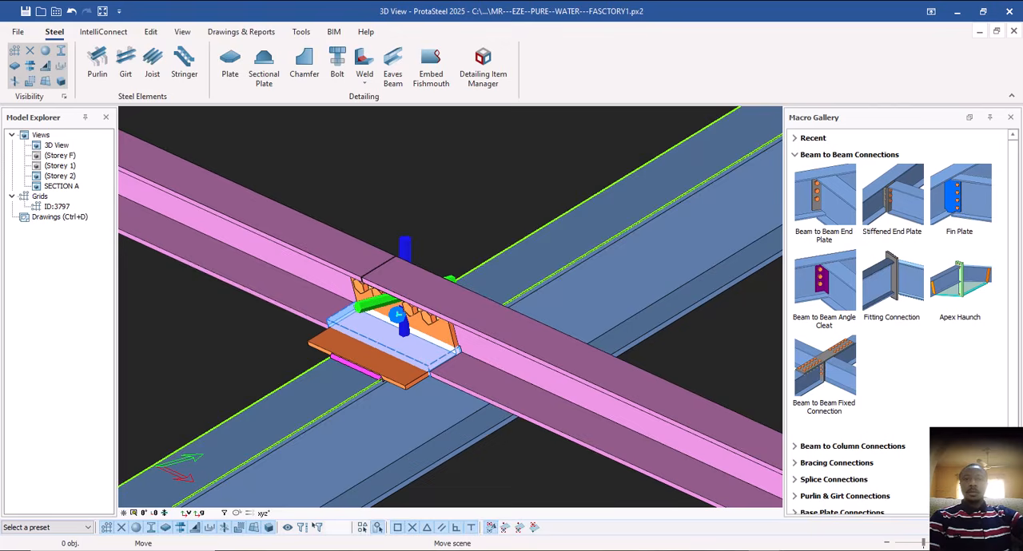
pyautogui.click(403, 246)
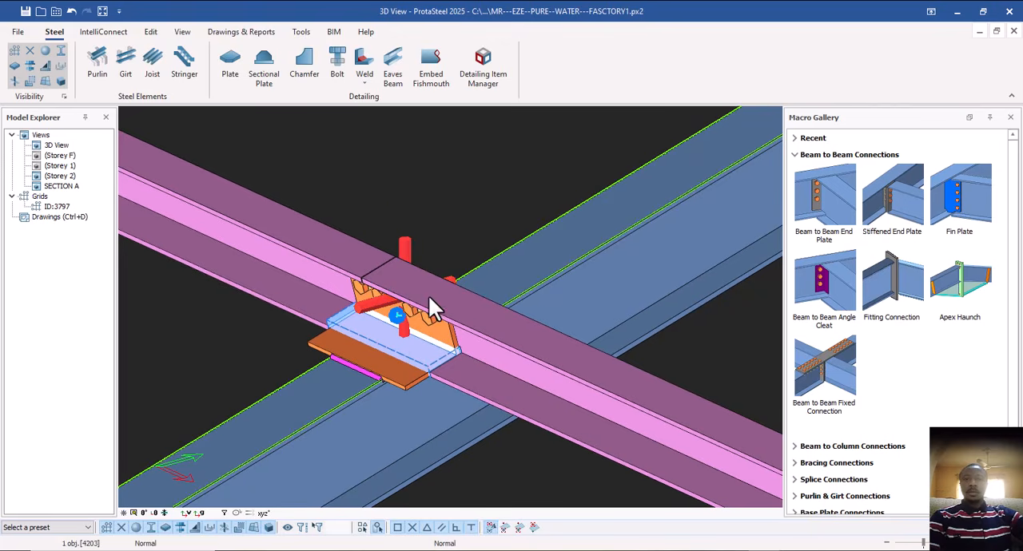
pyautogui.click(434, 342)
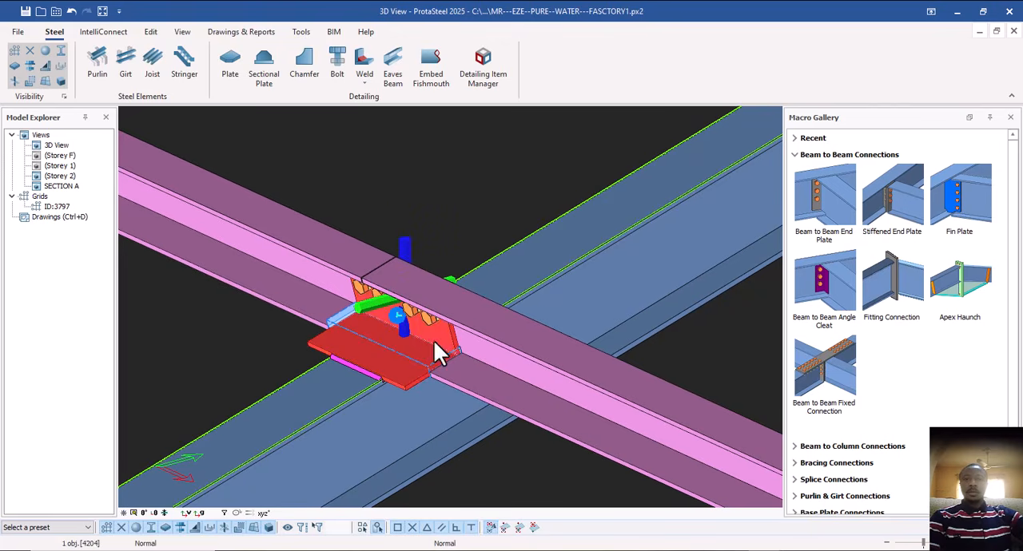
pyautogui.keyDown('ctrl'); pyautogui.click(406, 254); pyautogui.keyUp('ctrl')
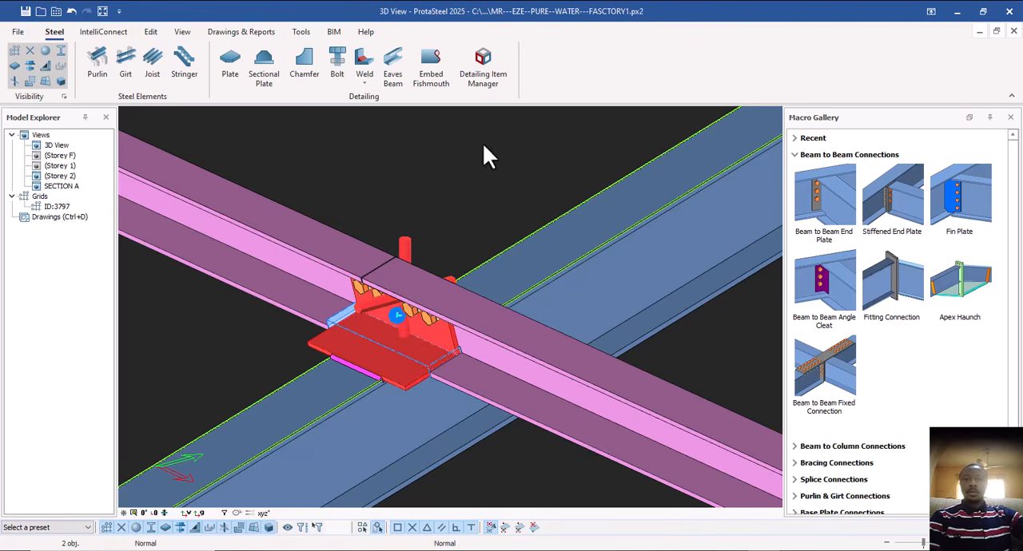
# Add a detail item named P CON1 for the selected purlin cleat parts.
pyautogui.click(484, 80)
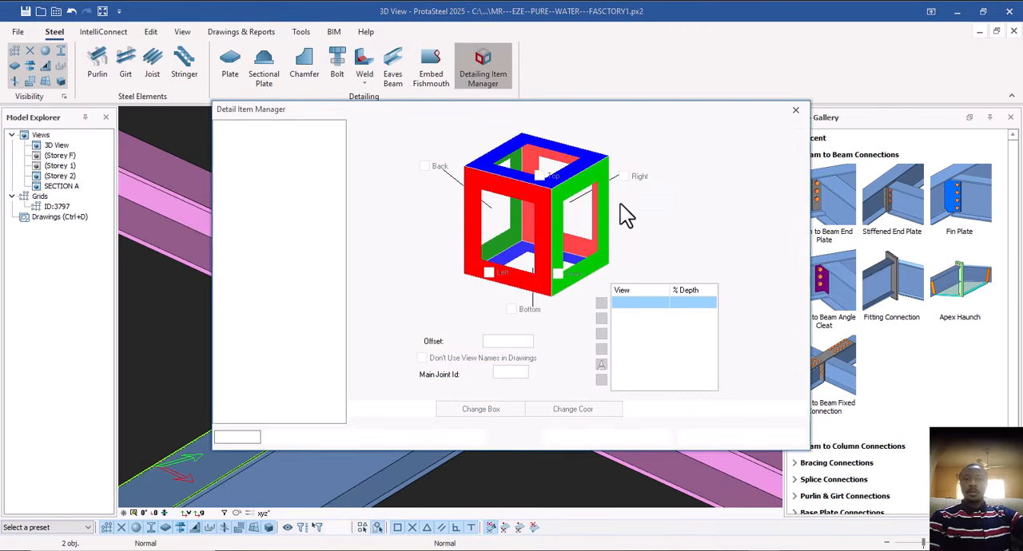
pyautogui.moveTo(552, 114); pyautogui.dragTo(855, 114)
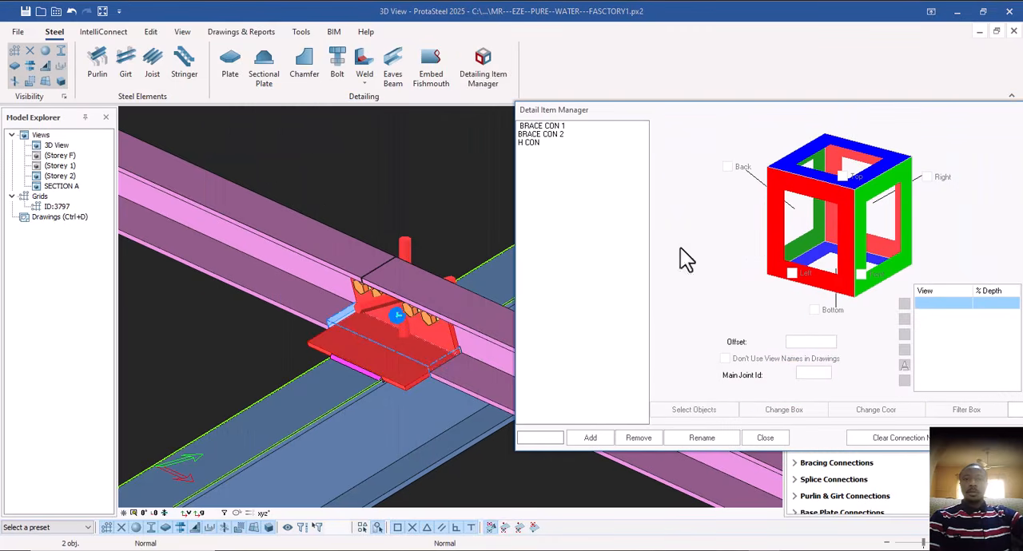
pyautogui.click(539, 438)
pyautogui.write('Pl')
pyautogui.write(' CON')
pyautogui.write('1')
pyautogui.click(591, 439)
pyautogui.moveTo(694, 114); pyautogui.dragTo(775, 100)
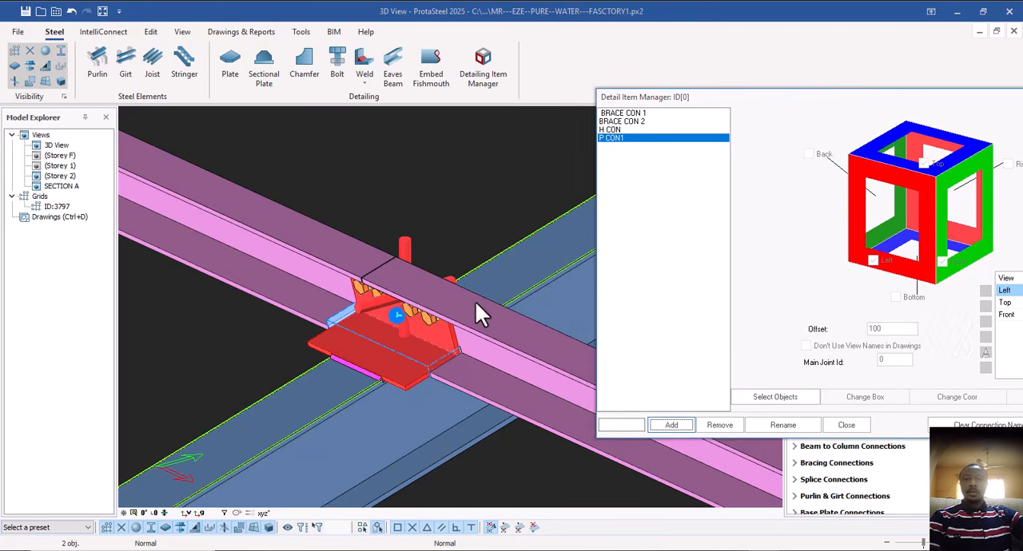
# Try to pick the rafter and the two adjoining purlins for P CON1, and close the 3D view and the detail item manager.
pyautogui.click(331, 402)
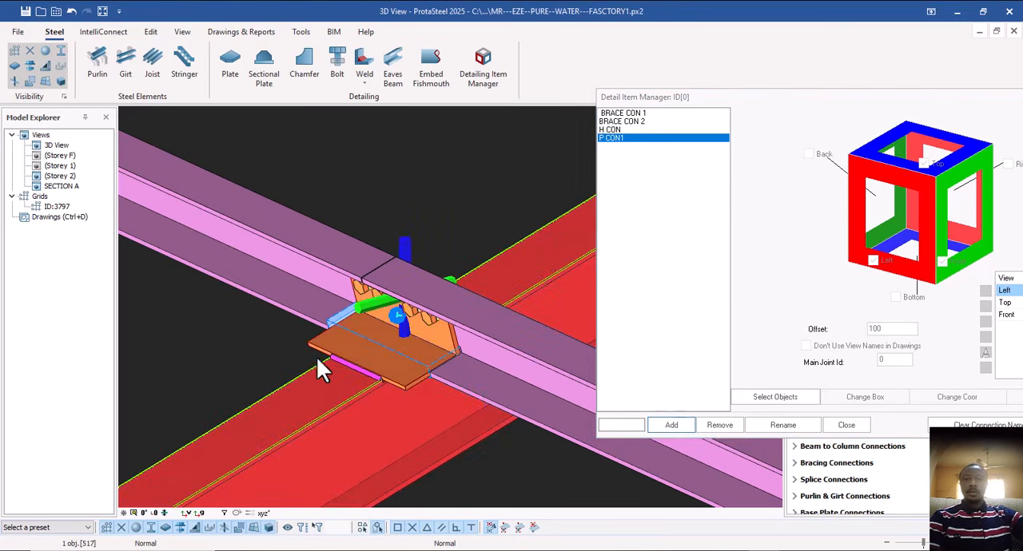
pyautogui.click(294, 260)
pyautogui.click(474, 387)
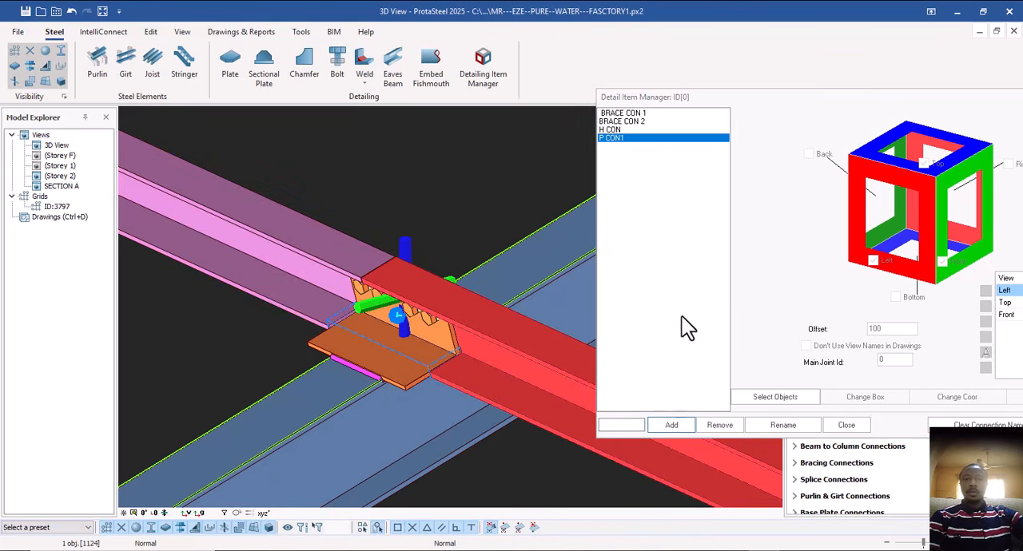
pyautogui.click(1013, 31)
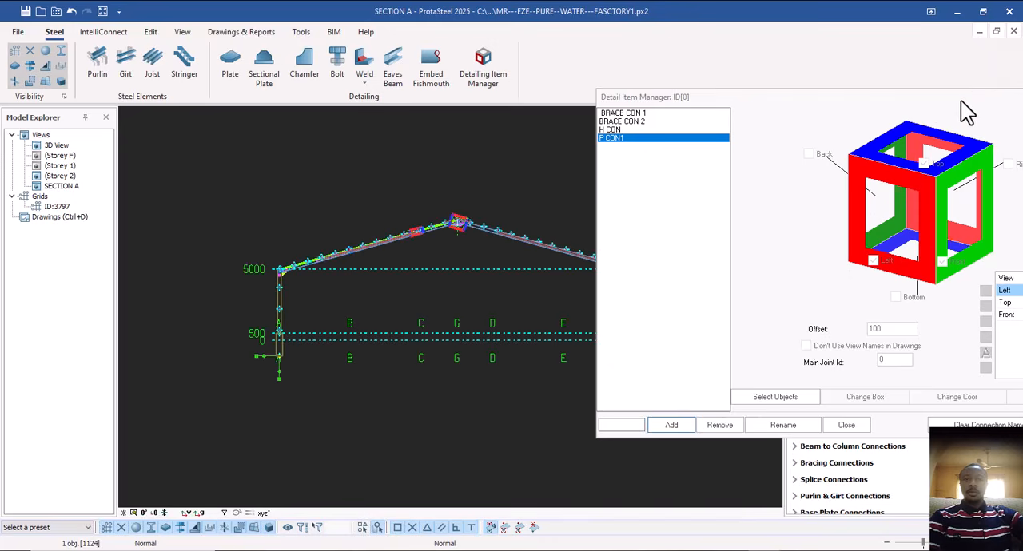
pyautogui.moveTo(960, 100); pyautogui.dragTo(694, 95)
pyautogui.click(912, 94)
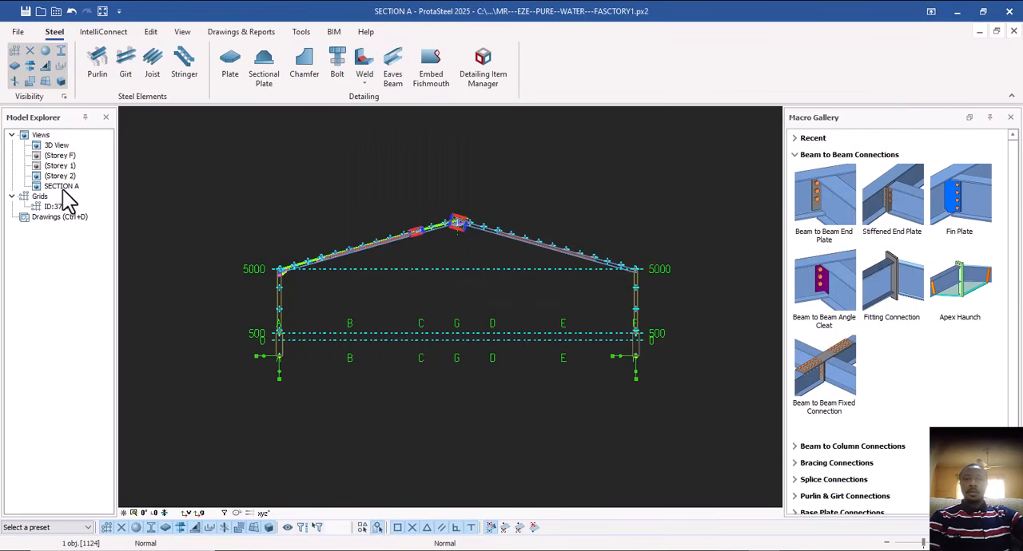
# Reopen the 3D view and select the purlin's cleat plate together with its connection object at the rafter.
pyautogui.click(59, 145)
pyautogui.scroll(-5, 416, 273)
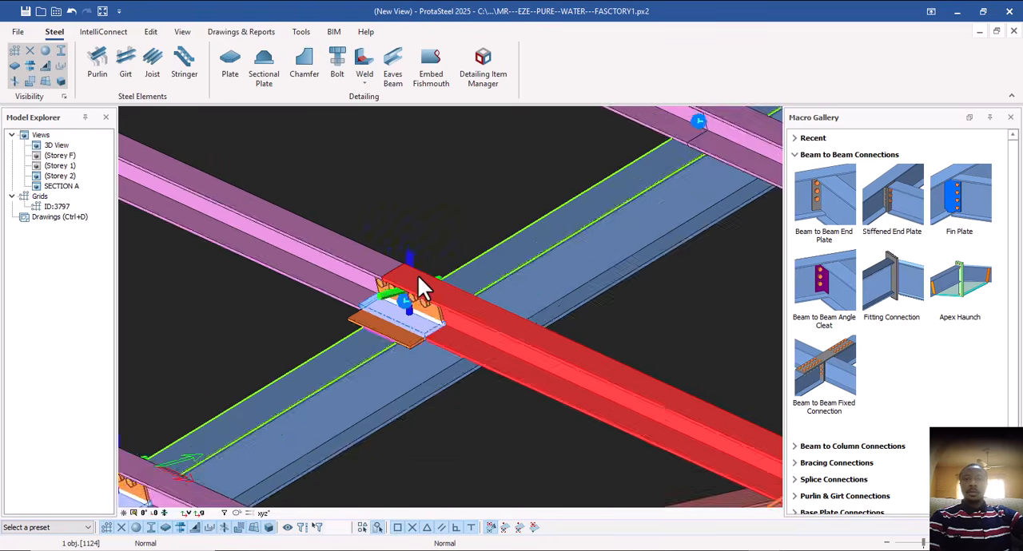
pyautogui.click(432, 209)
pyautogui.scroll(5, 414, 303)
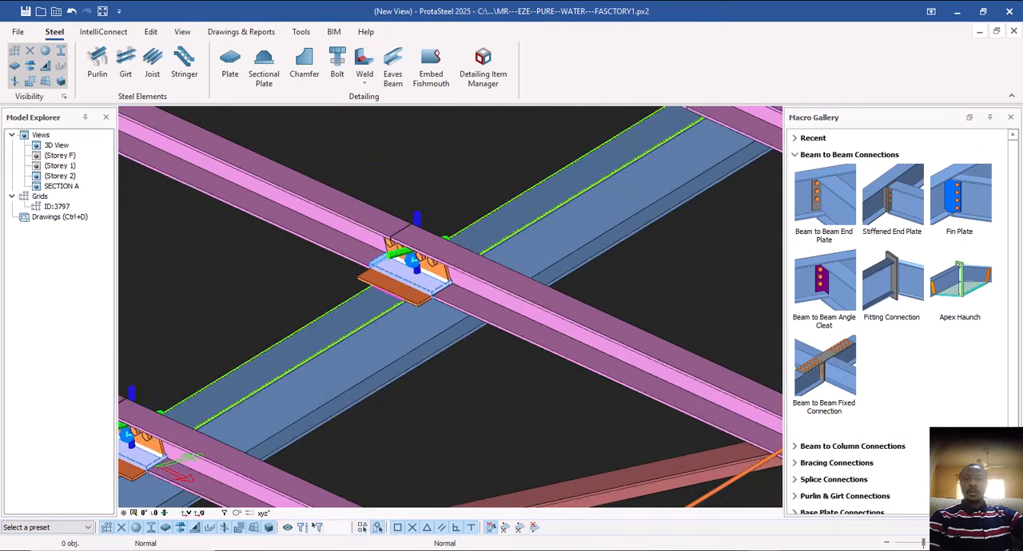
pyautogui.click(412, 293)
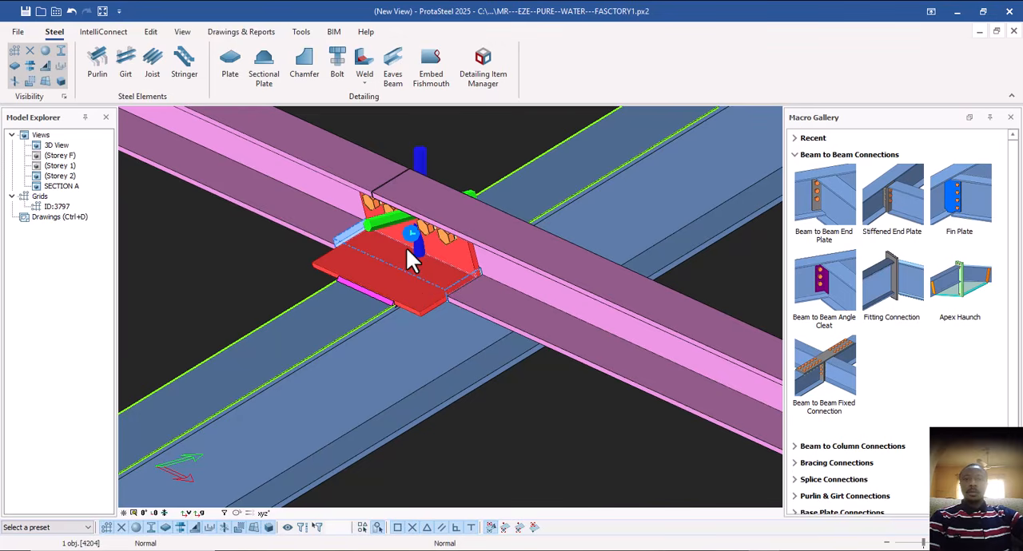
pyautogui.keyDown('ctrl'); pyautogui.click(404, 208); pyautogui.keyUp('ctrl')
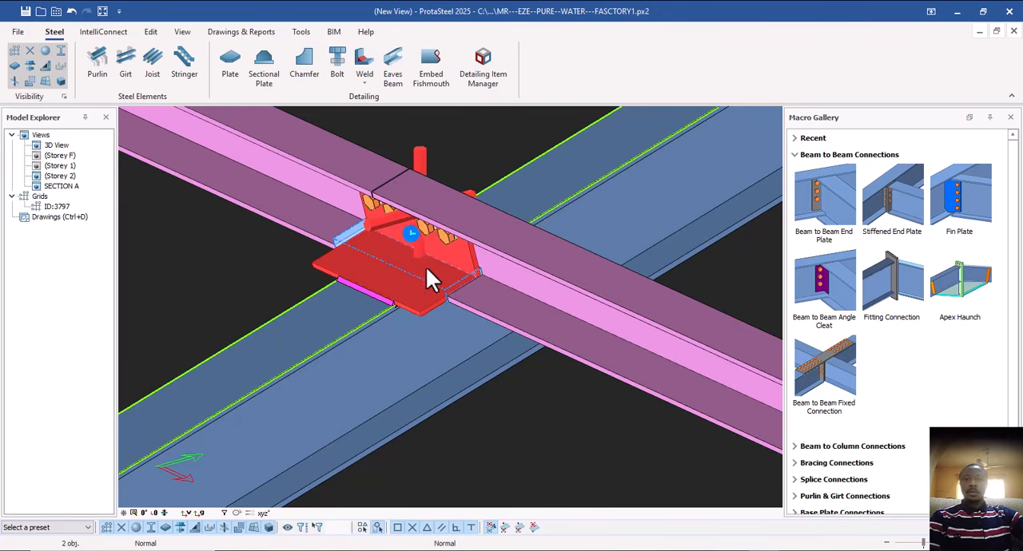
pyautogui.scroll(-3, 400, 279)
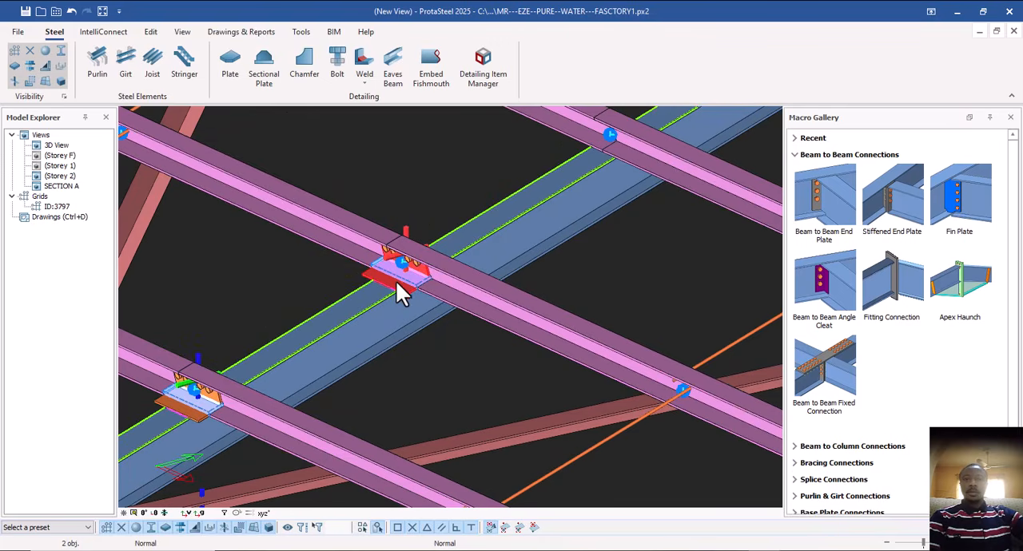
# Add a detail item named P CON 1 for the selected purlin cleat parts.
pyautogui.click(484, 68)
pyautogui.moveTo(518, 113); pyautogui.dragTo(815, 120)
pyautogui.click(550, 444)
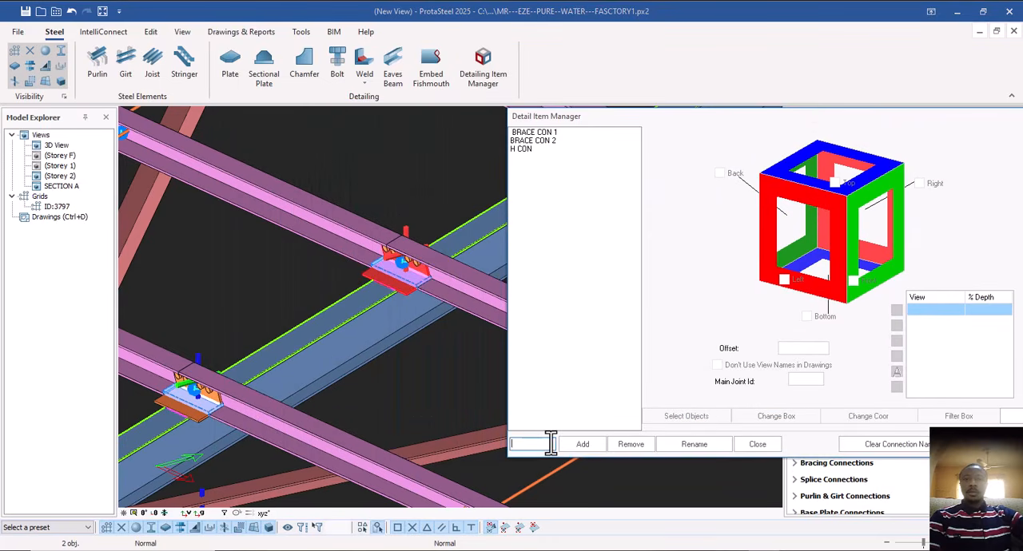
pyautogui.write('P CON 1')
pyautogui.click(586, 446)
pyautogui.moveTo(701, 118); pyautogui.dragTo(762, 97)
# Assign the selected cleat parts, the supporting rafter and the two purlins meeting at the cleat as the objects of P CON 1.
pyautogui.click(686, 417)
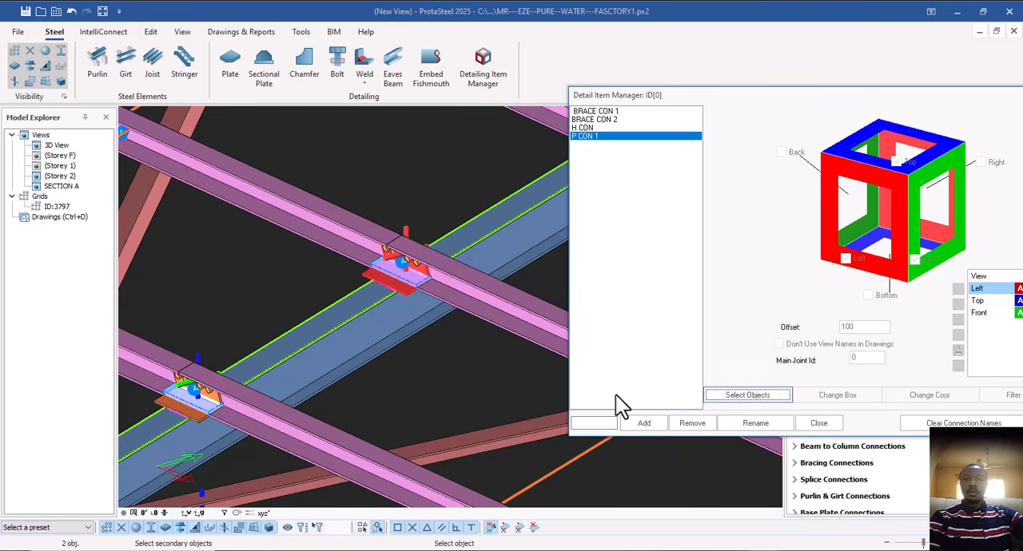
pyautogui.click(365, 318)
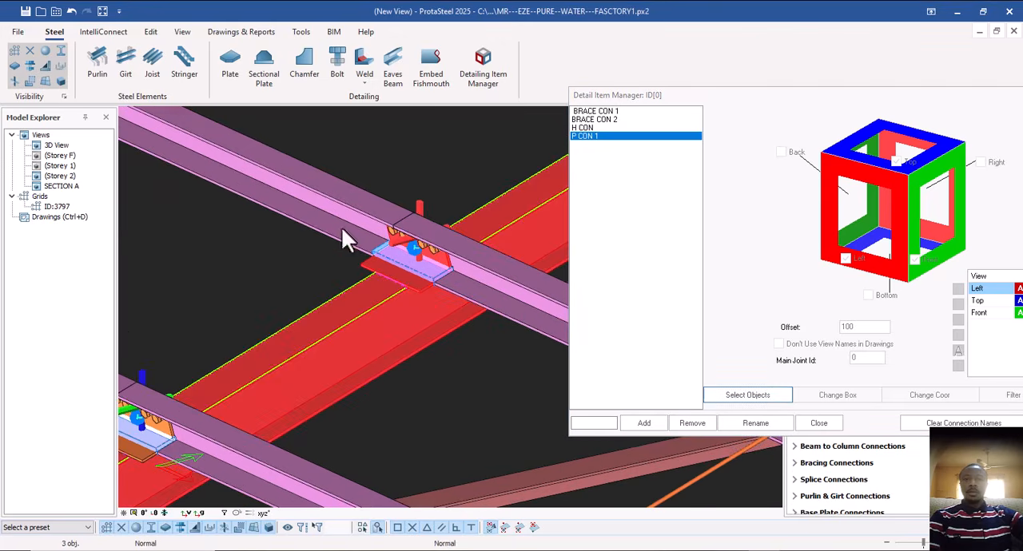
pyautogui.click(344, 234)
pyautogui.click(512, 316)
pyautogui.middleClick(394, 309)
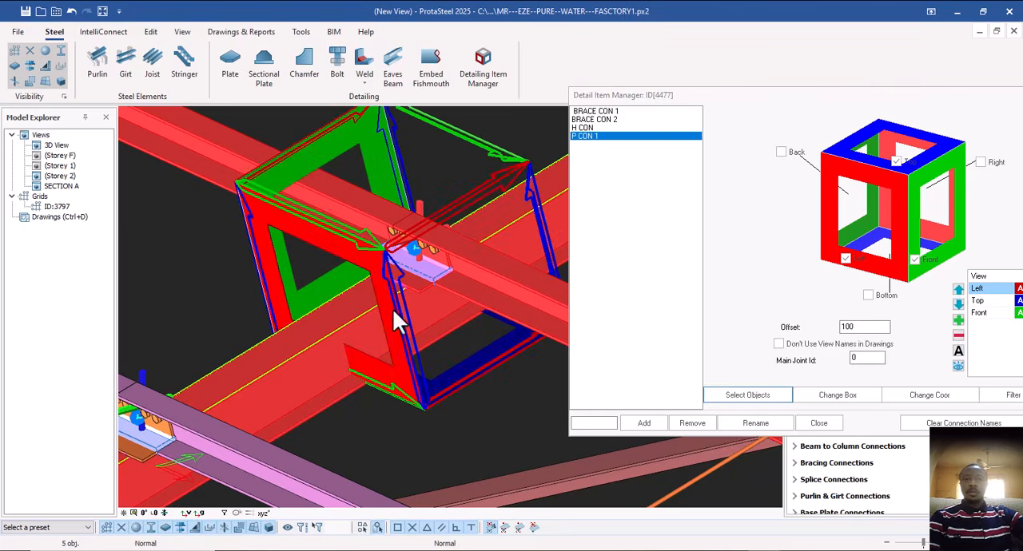
# Add the Back, Right and Bottom views plus a 3D view to detail item P CON 1 and close the Detail Item Manager.
pyautogui.scroll(-6, 391, 307)
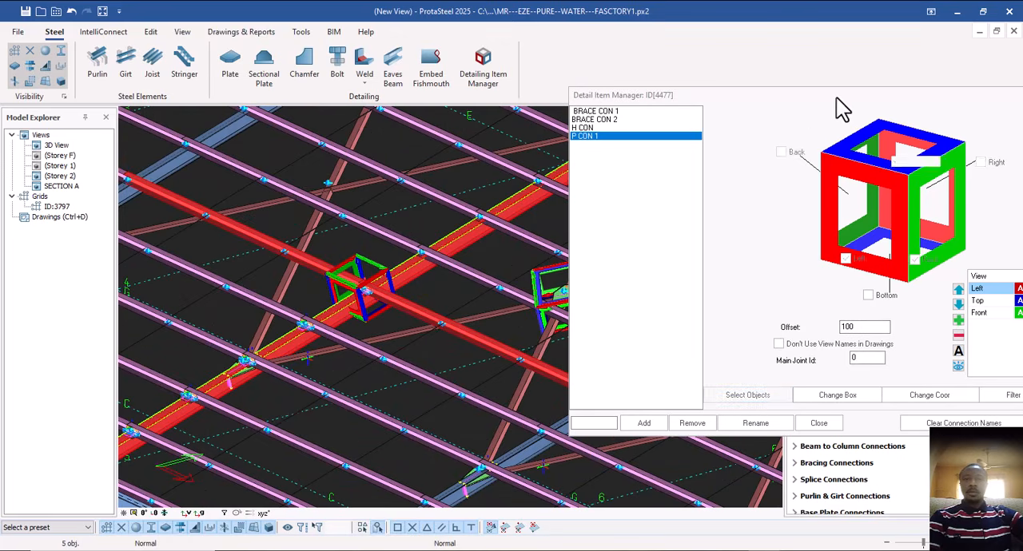
pyautogui.moveTo(844, 95); pyautogui.dragTo(671, 90)
pyautogui.click(608, 146)
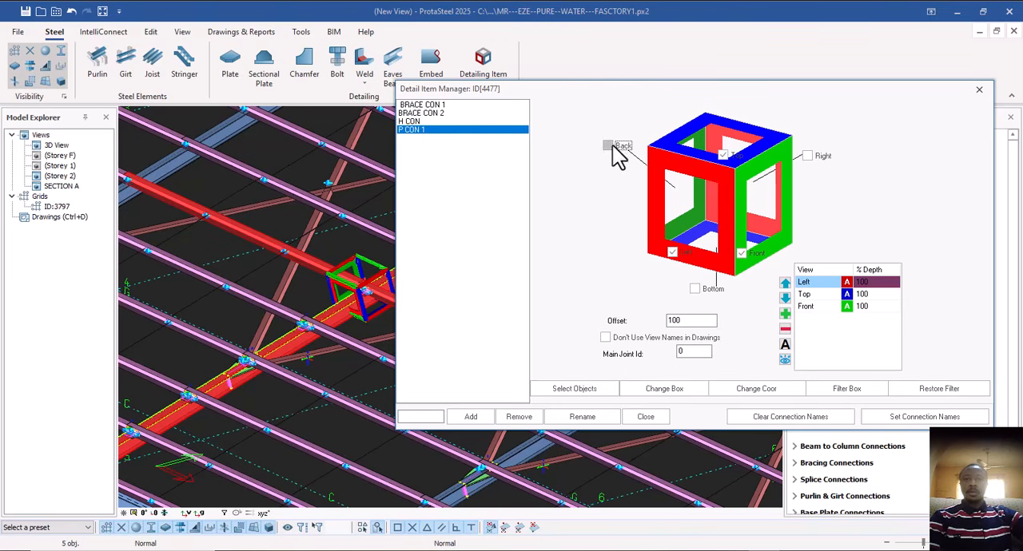
pyautogui.click(807, 156)
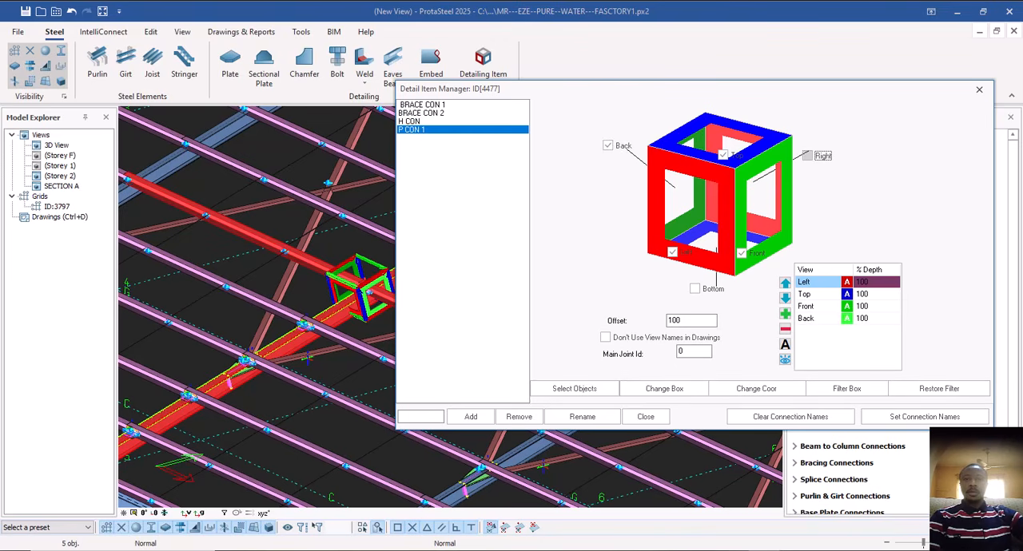
pyautogui.click(694, 288)
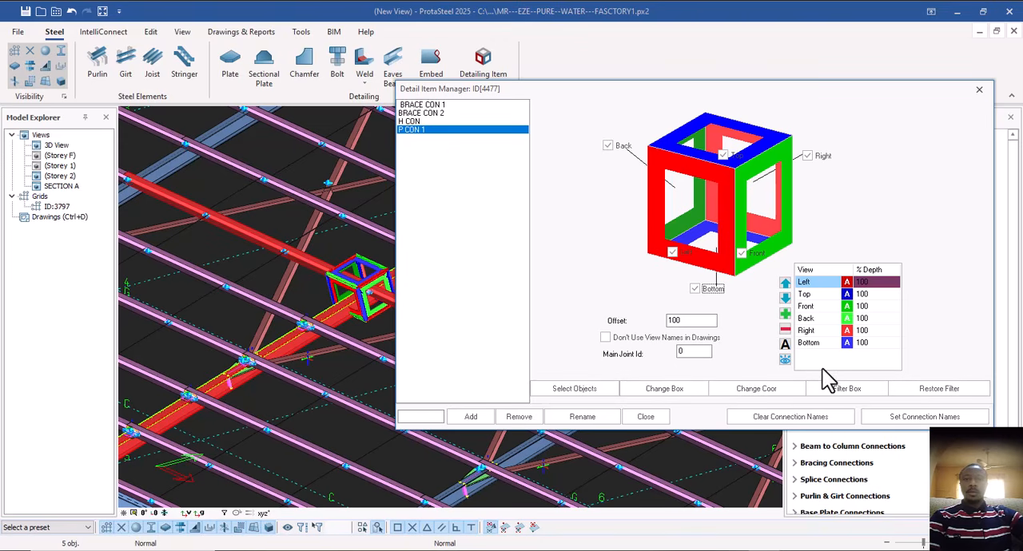
pyautogui.click(786, 316)
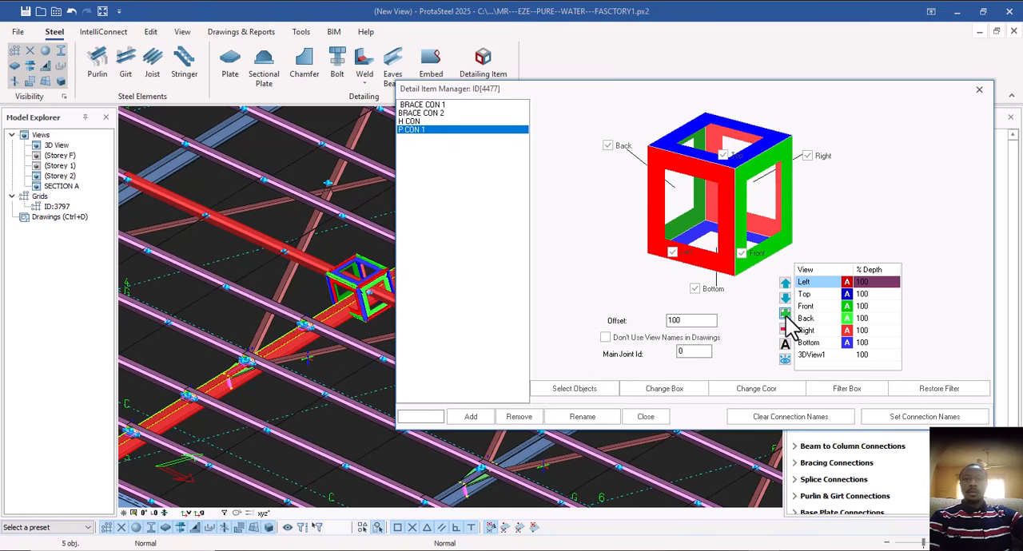
pyautogui.click(647, 418)
pyautogui.press('Escape')
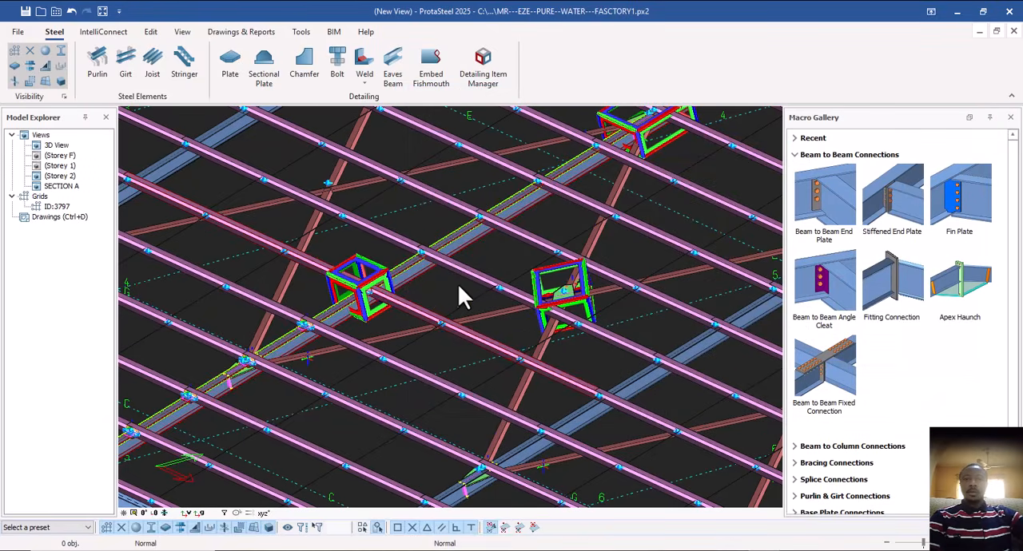
pyautogui.scroll(-5, 453, 288)
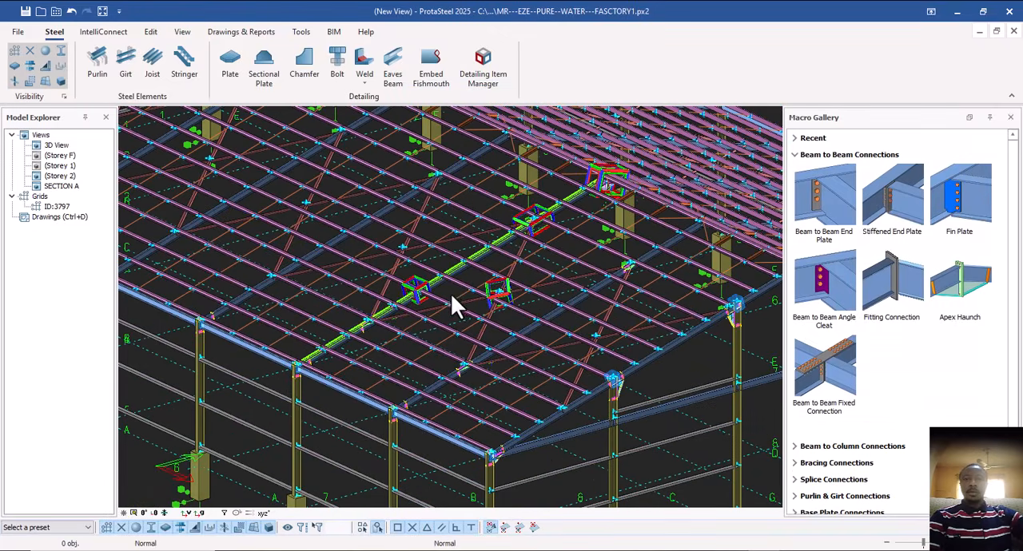
pyautogui.moveTo(455, 296); pyautogui.dragTo(397, 294, button='middle')
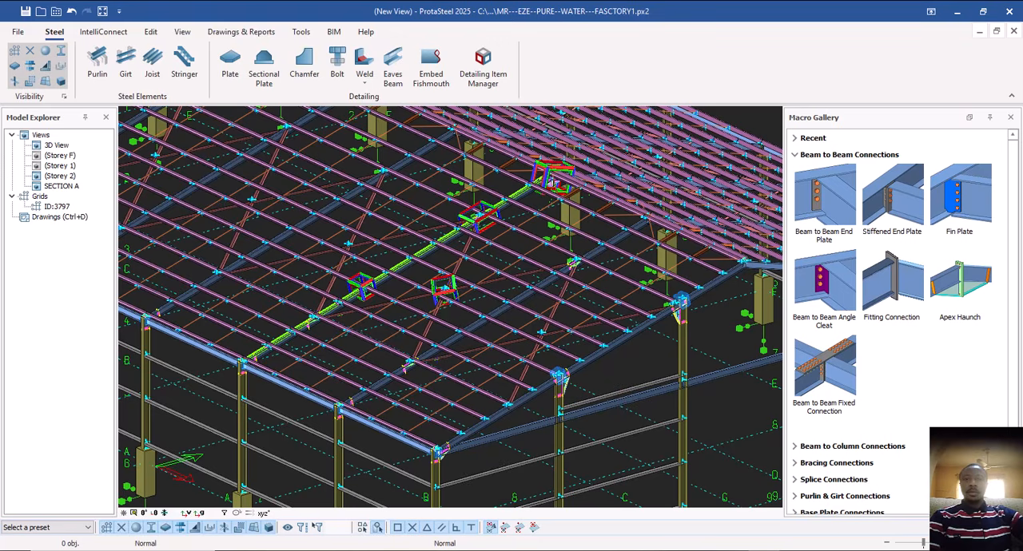
# Examine the roof framing and the haunch connections where the gable columns meet the end rafter.
pyautogui.scroll(5, 463, 311)
pyautogui.scroll(-8, 480, 368)
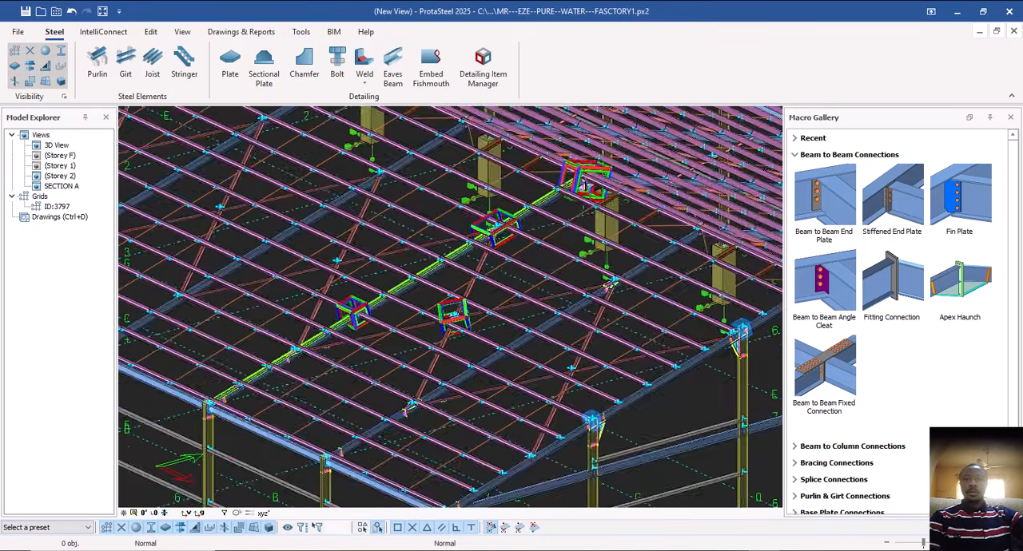
pyautogui.moveTo(541, 388); pyautogui.dragTo(575, 384, button='middle')
pyautogui.scroll(5, 504, 351)
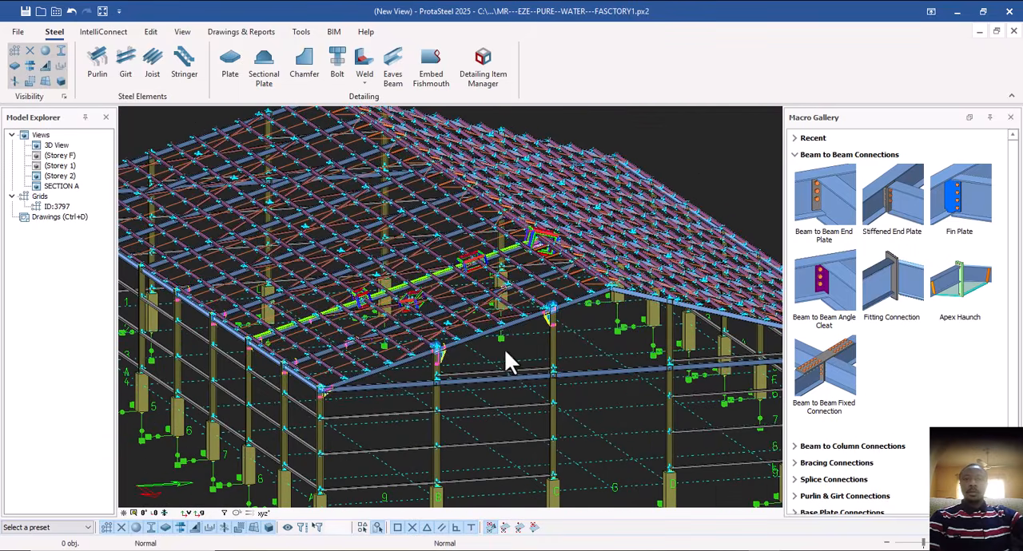
pyautogui.moveTo(366, 343); pyautogui.dragTo(436, 372, button='middle')
pyautogui.moveTo(473, 344); pyautogui.dragTo(445, 321, button='middle')
pyautogui.scroll(3, 508, 310)
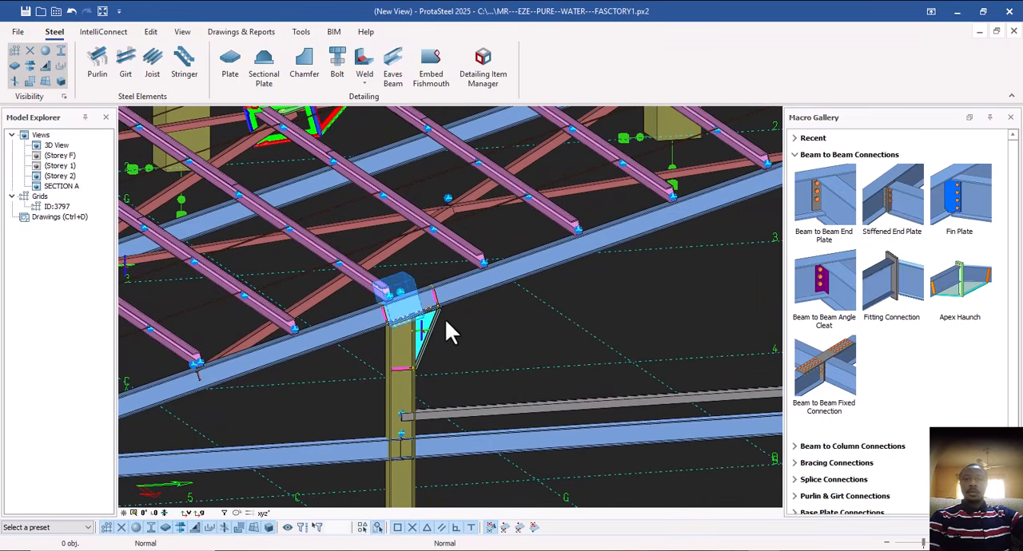
pyautogui.scroll(3, 426, 336)
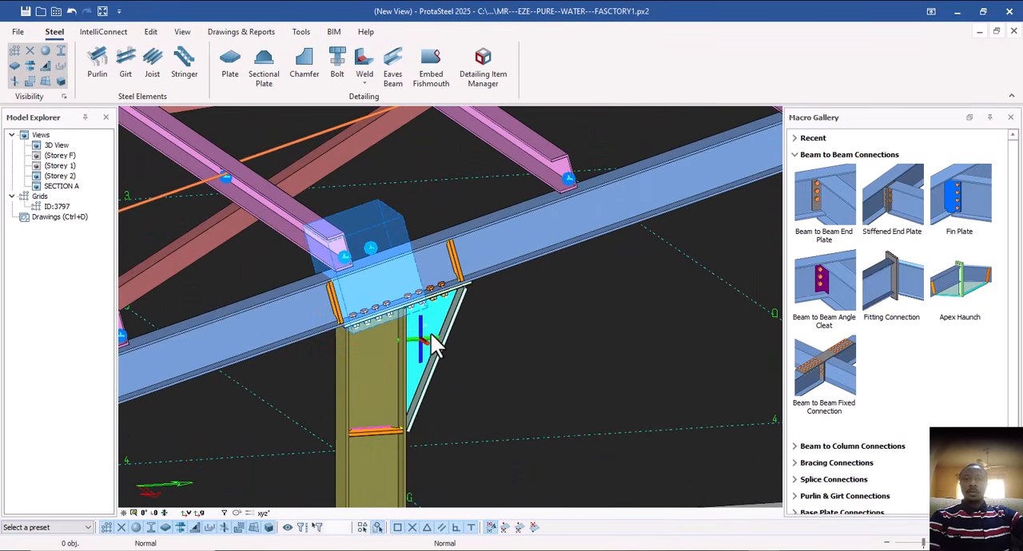
pyautogui.click(448, 334)
pyautogui.scroll(-5, 541, 354)
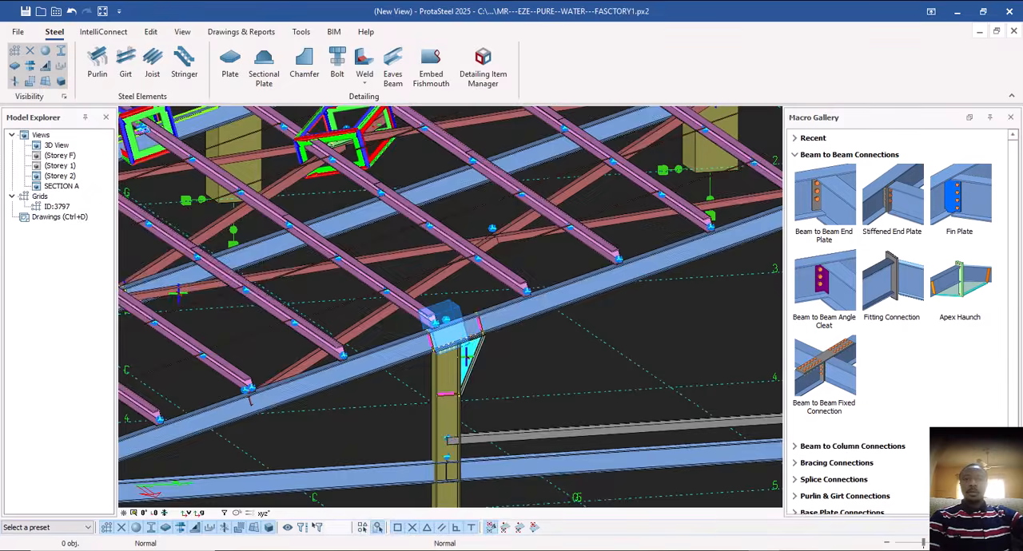
pyautogui.scroll(-3, 522, 365)
pyautogui.moveTo(521, 366); pyautogui.dragTo(369, 308, button='middle')
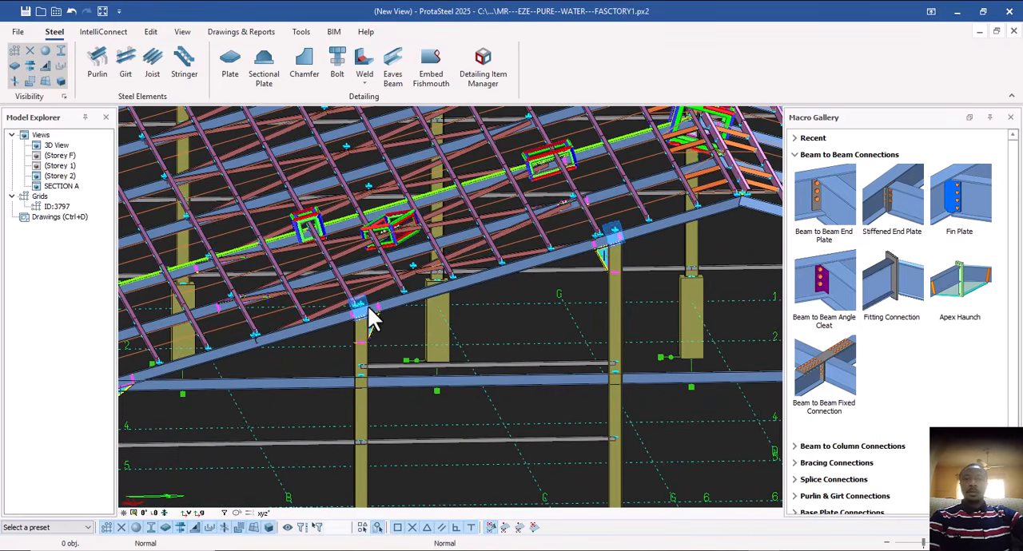
pyautogui.scroll(6, 369, 316)
pyautogui.click(377, 364)
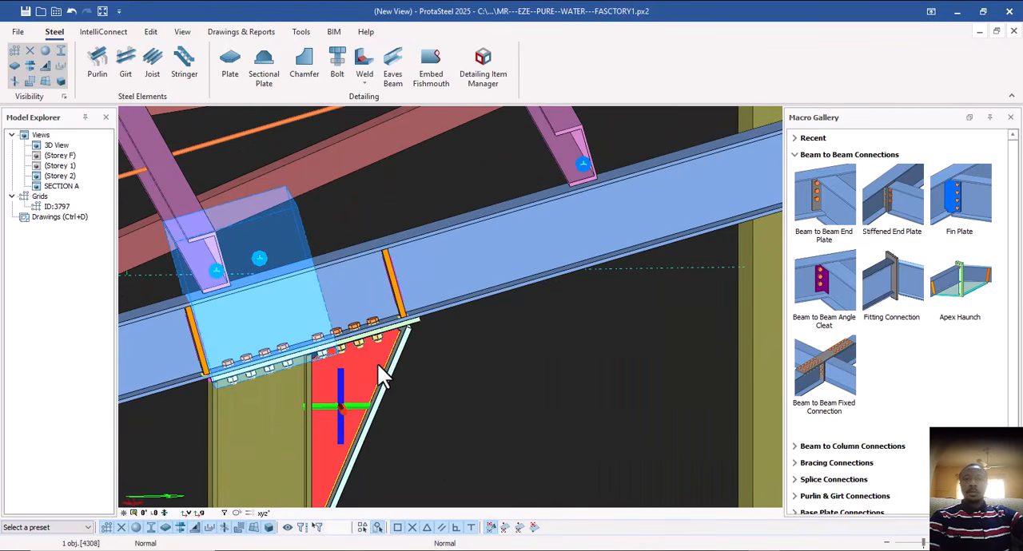
pyautogui.moveTo(342, 412); pyautogui.dragTo(352, 402, button='middle')
pyautogui.click(356, 409)
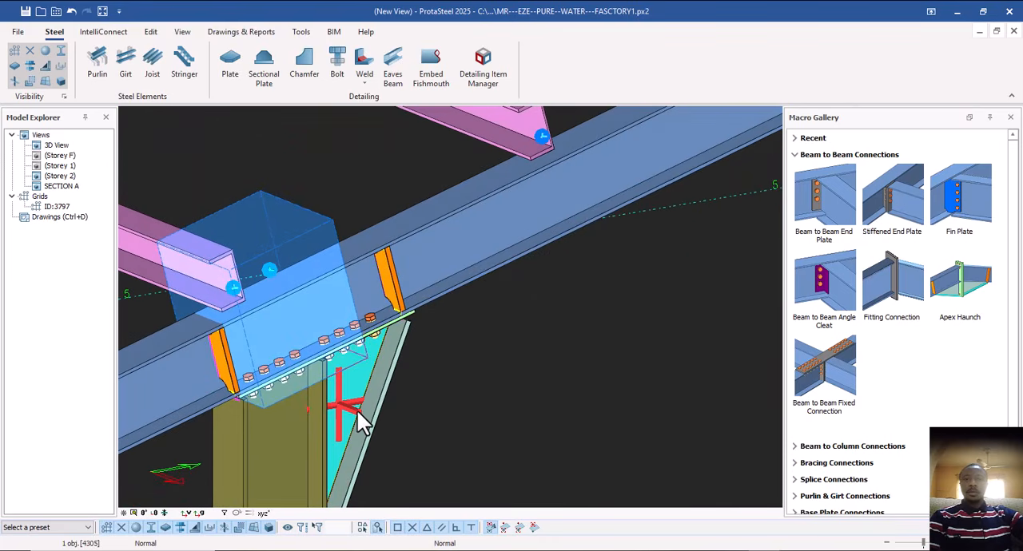
pyautogui.keyDown('ctrl'); pyautogui.click(351, 386); pyautogui.keyUp('ctrl')
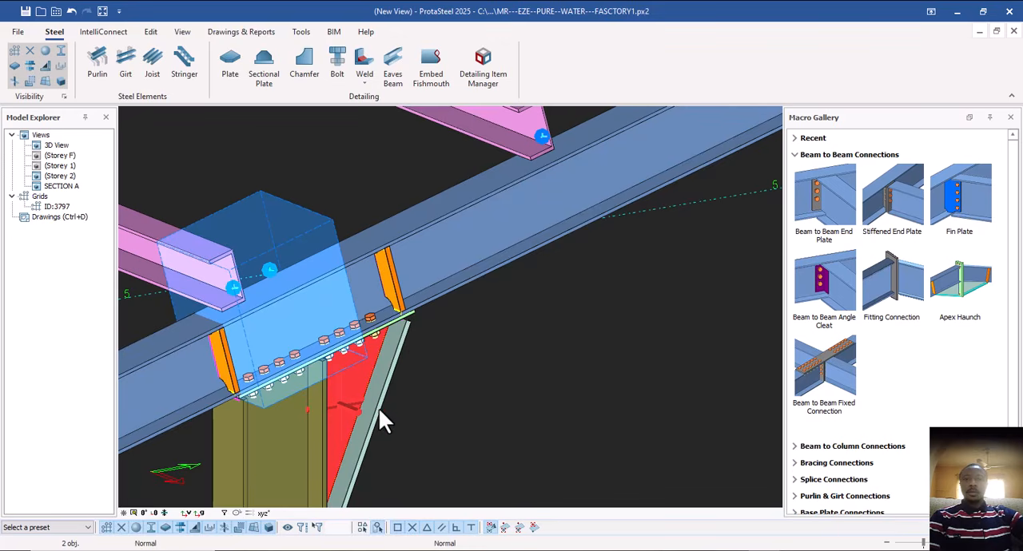
pyautogui.keyDown('ctrl'); pyautogui.click(377, 409); pyautogui.keyUp('ctrl')
pyautogui.scroll(-5, 343, 407)
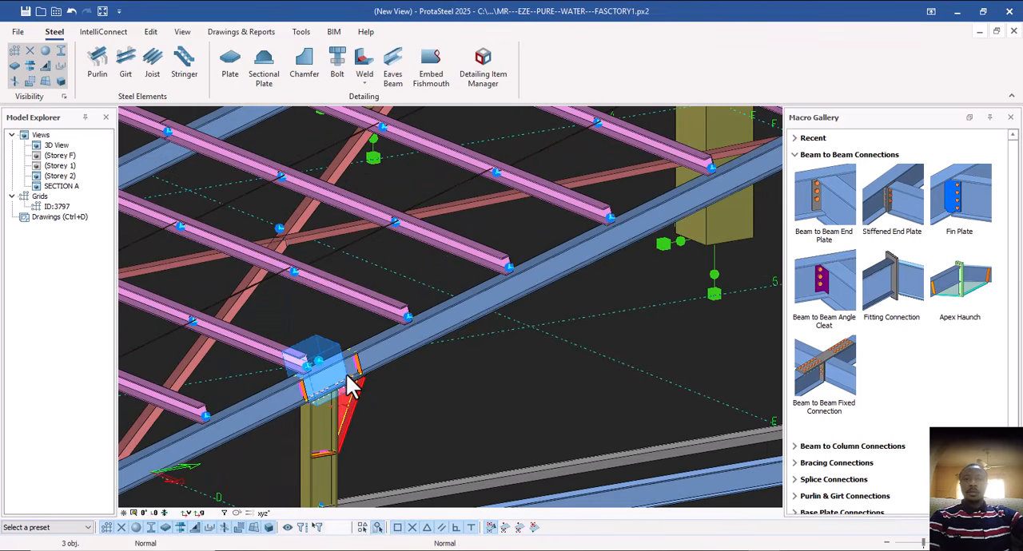
pyautogui.scroll(-5, 349, 383)
pyautogui.moveTo(349, 380); pyautogui.dragTo(337, 339, button='middle')
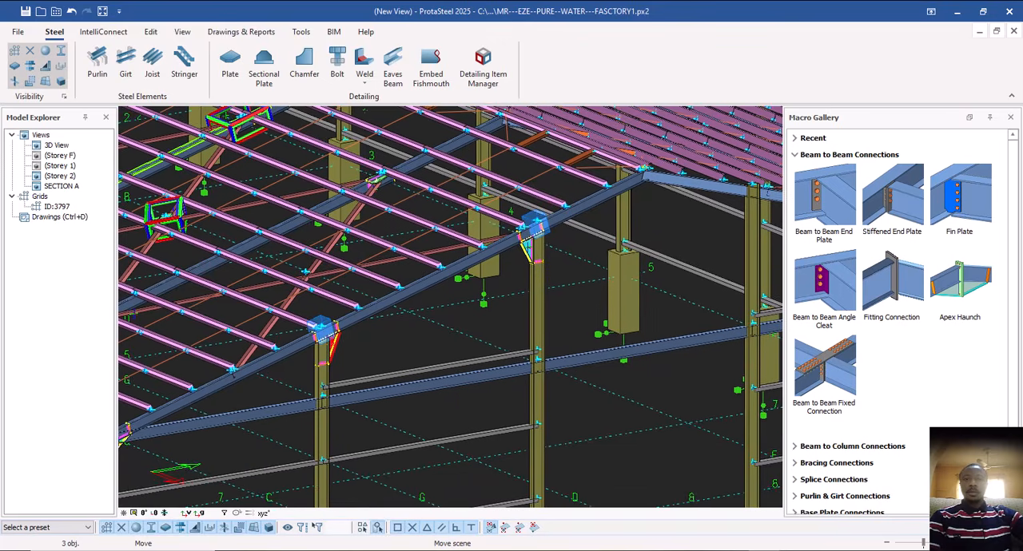
pyautogui.press('Escape')
pyautogui.scroll(-3, 372, 353)
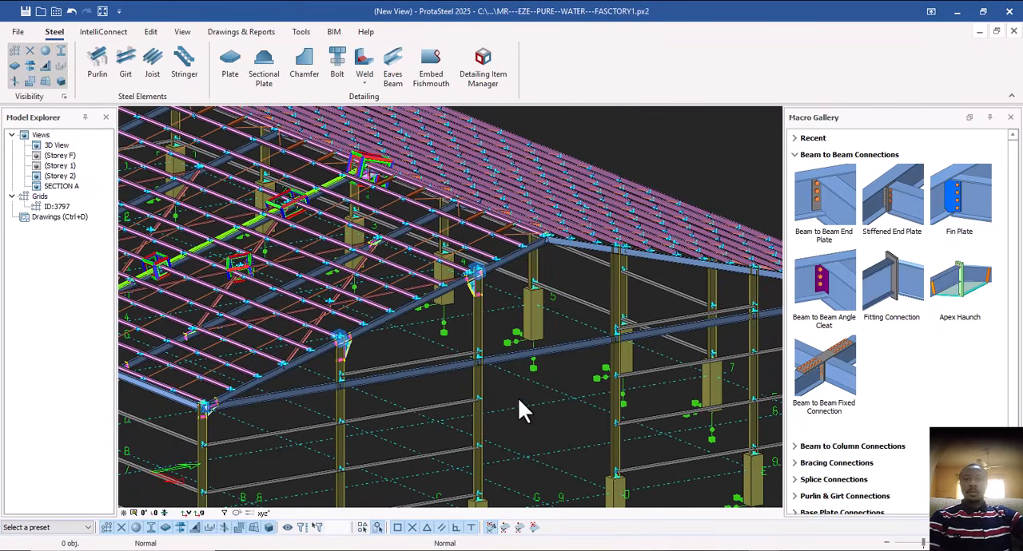
# Apply an extended end plate connection from the Beam to Column Connections macros between the grid C gable column and one adjoining horizontal beam.
pyautogui.scroll(10, 518, 400)
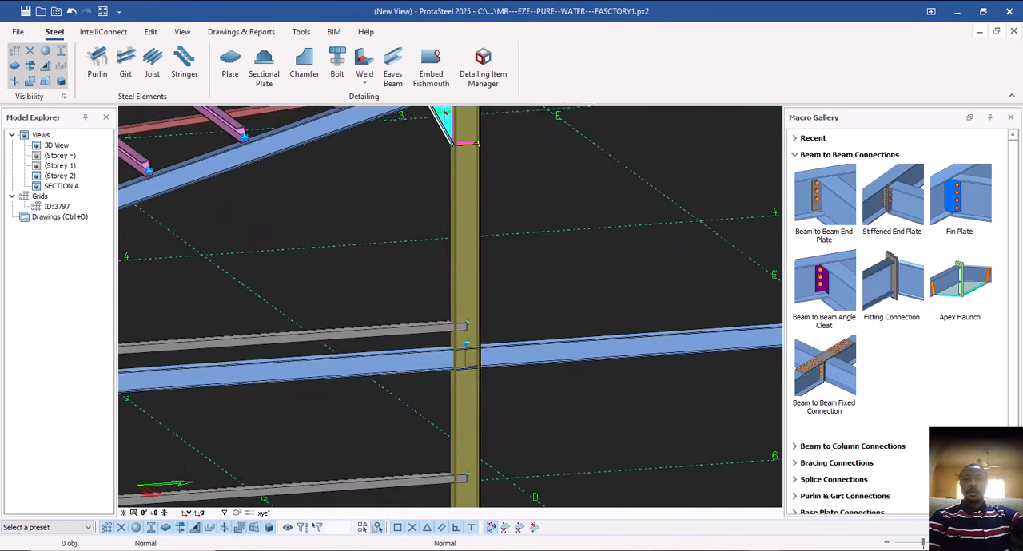
pyautogui.moveTo(457, 347); pyautogui.dragTo(440, 329, button='middle')
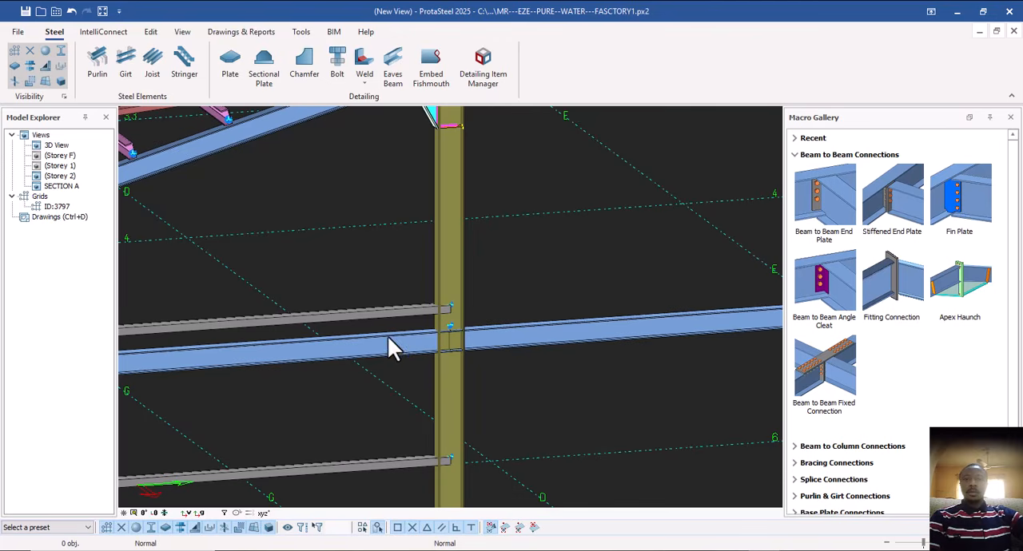
pyautogui.click(800, 156)
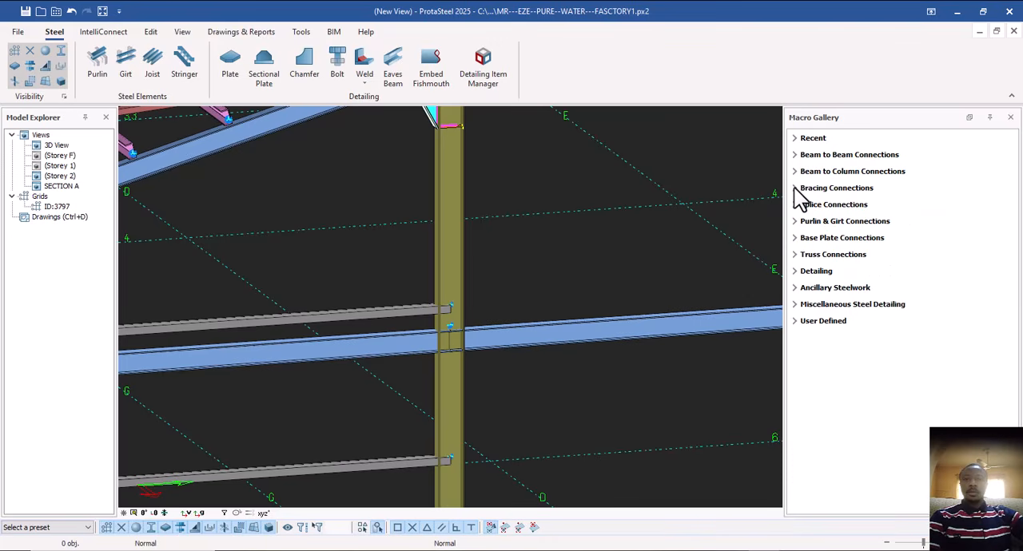
pyautogui.click(800, 171)
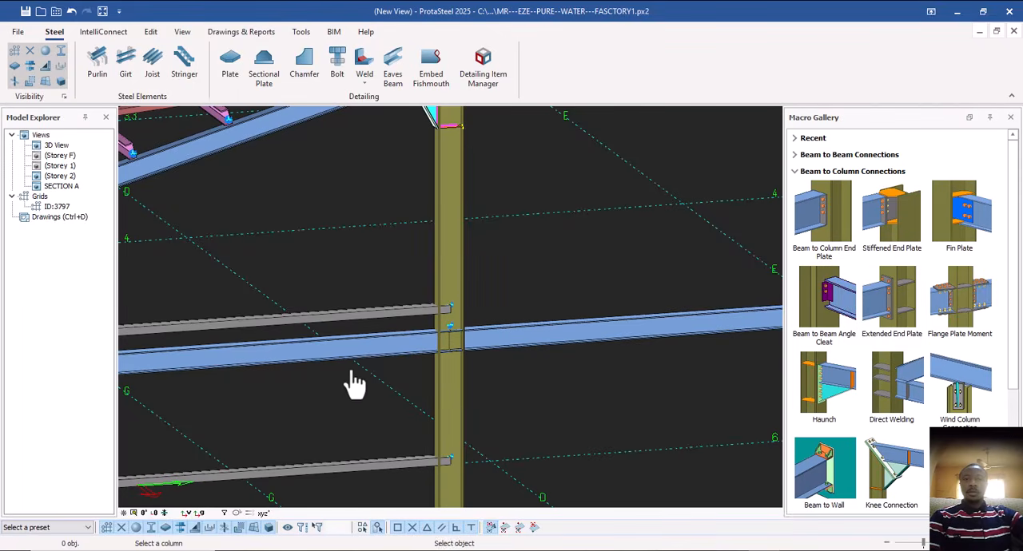
pyautogui.scroll(3, 355, 384)
pyautogui.click(516, 393)
pyautogui.click(445, 351)
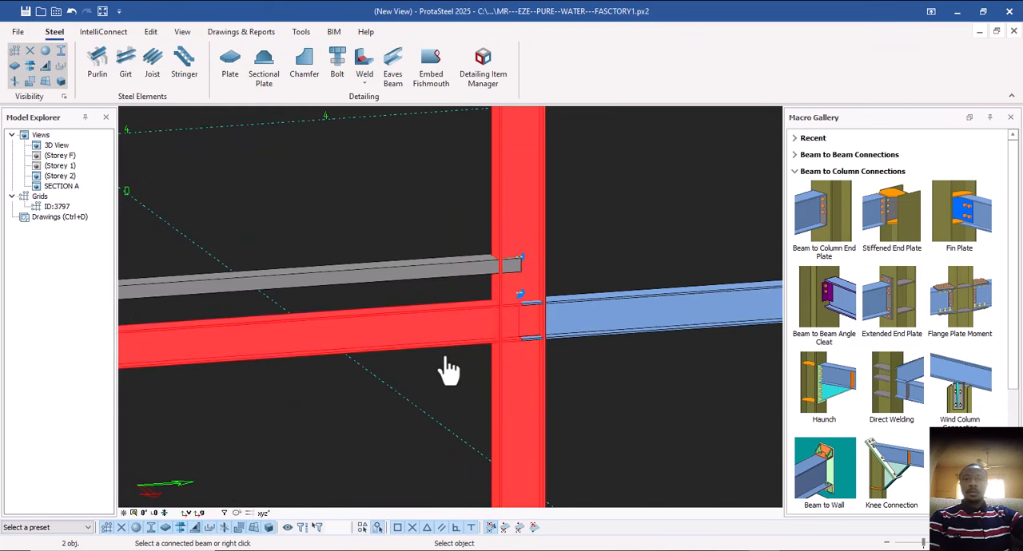
pyautogui.rightClick(448, 365)
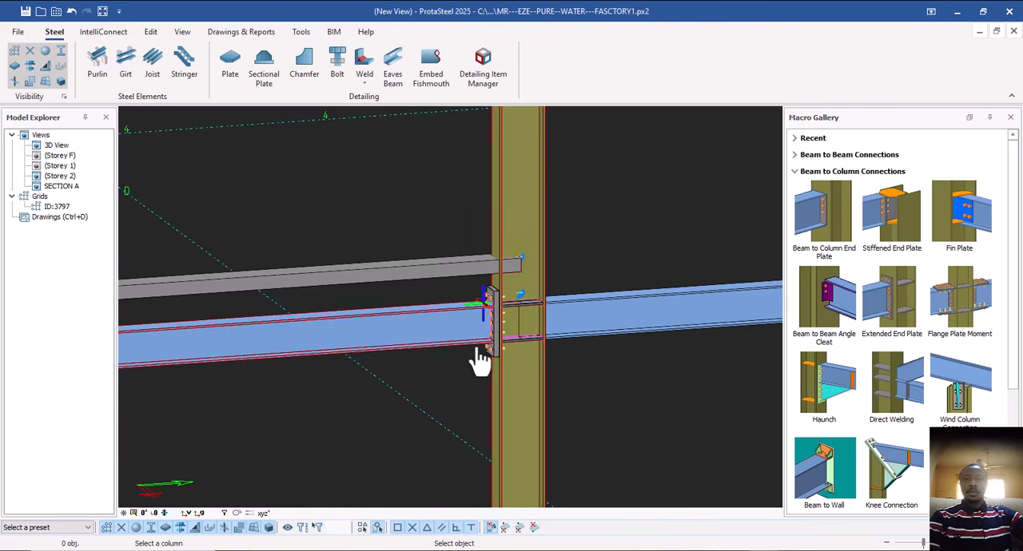
# Apply the same end plate connection between the gable column and the horizontal beam on its opposite side.
pyautogui.scroll(3, 478, 342)
pyautogui.moveTo(481, 326); pyautogui.dragTo(351, 331, button='middle')
pyautogui.scroll(-1, 359, 332)
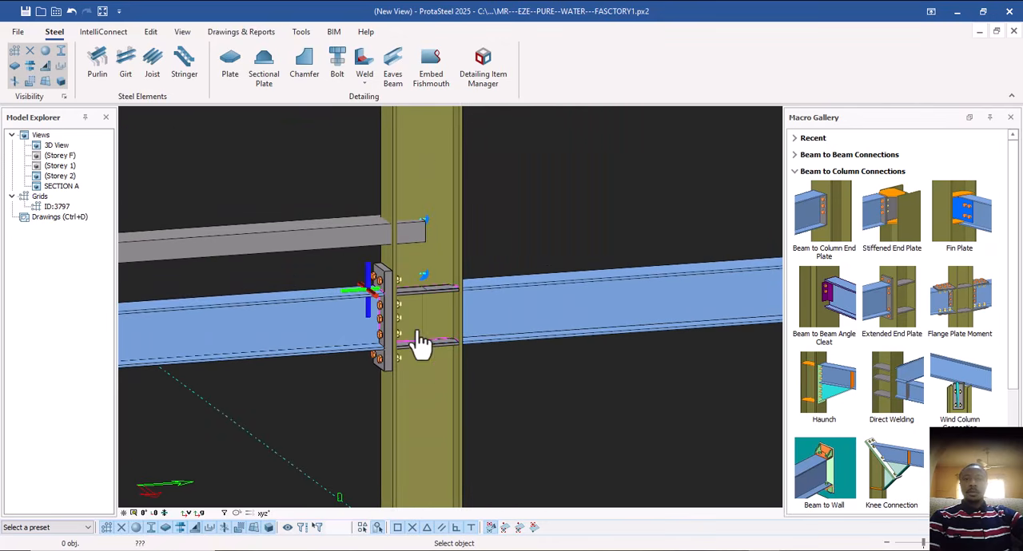
pyautogui.click(445, 387)
pyautogui.click(541, 333)
pyautogui.rightClick(514, 389)
pyautogui.scroll(-5, 514, 389)
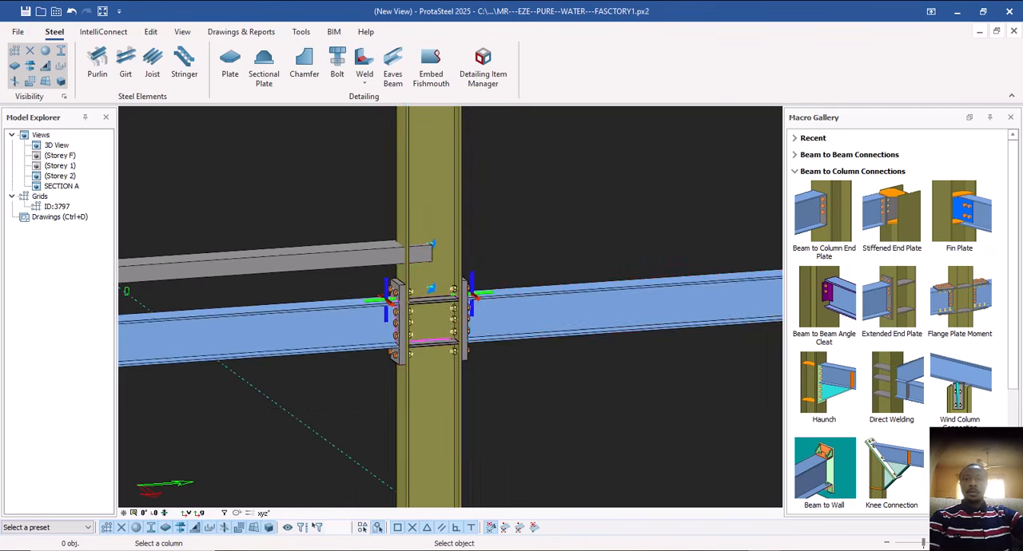
# Examine the two-sided end plate joint and the girt ends along the same gable column.
pyautogui.scroll(-5, 427, 318)
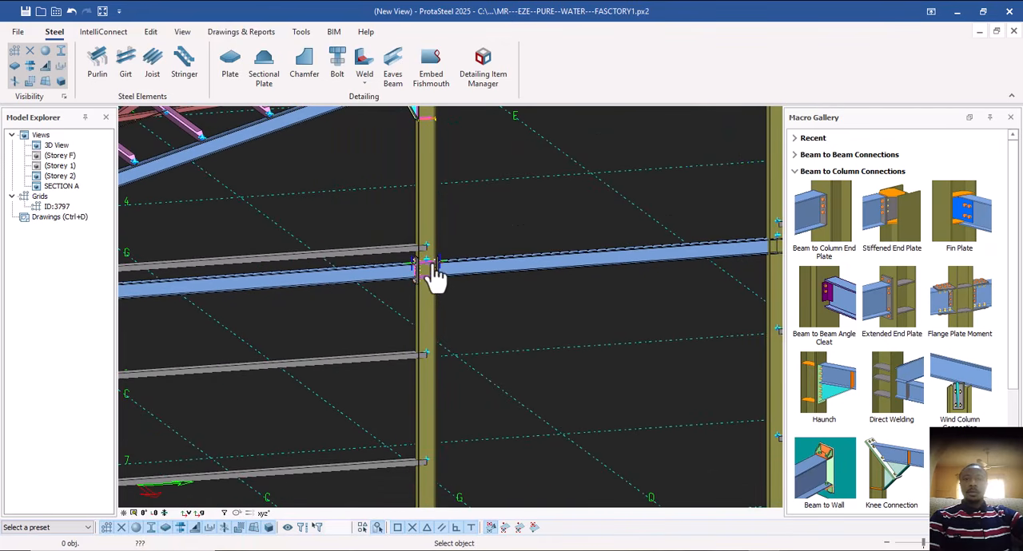
pyautogui.moveTo(460, 324); pyautogui.dragTo(440, 296, button='middle')
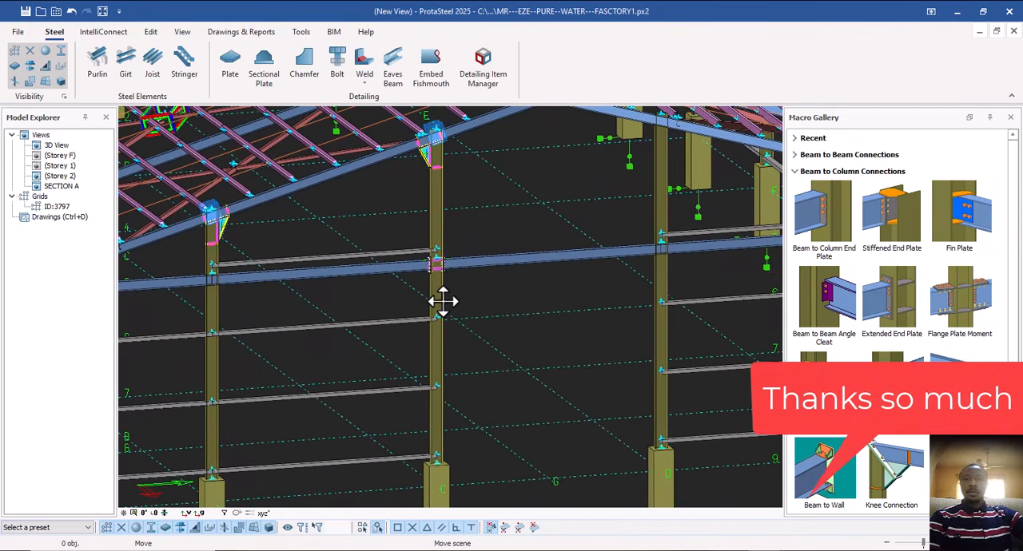
pyautogui.scroll(3, 422, 333)
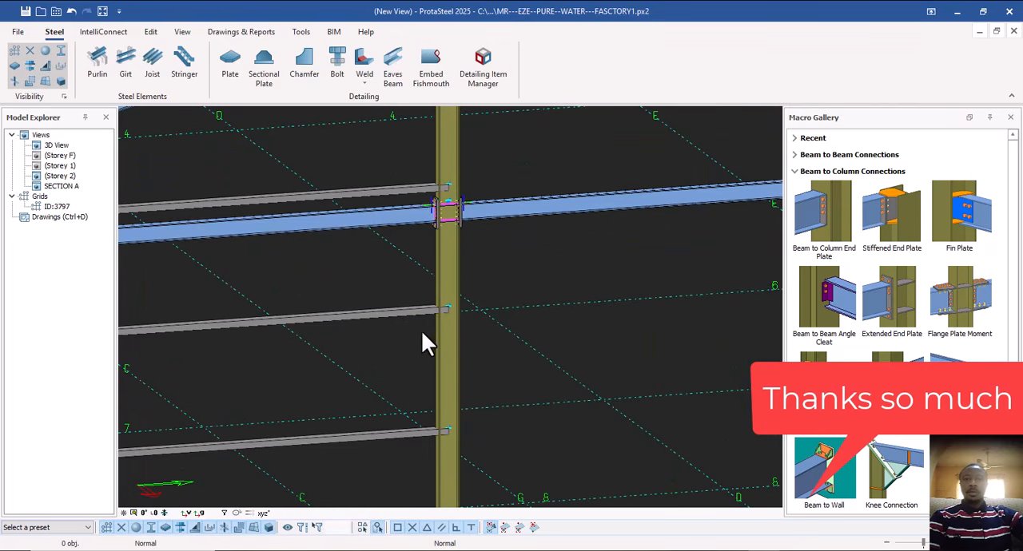
pyautogui.moveTo(442, 318); pyautogui.dragTo(372, 286, button='middle')
pyautogui.scroll(-3, 442, 279)
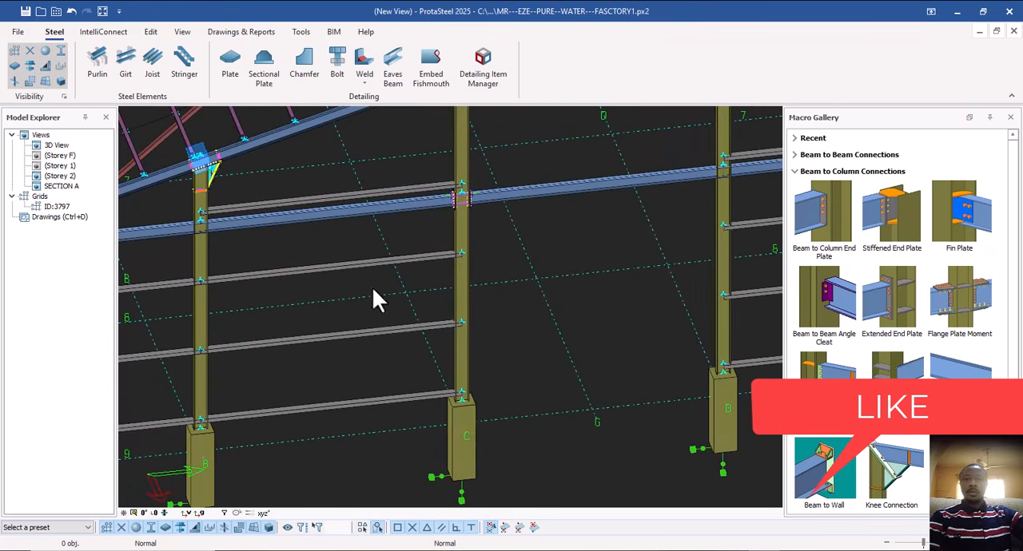
pyautogui.scroll(3, 433, 244)
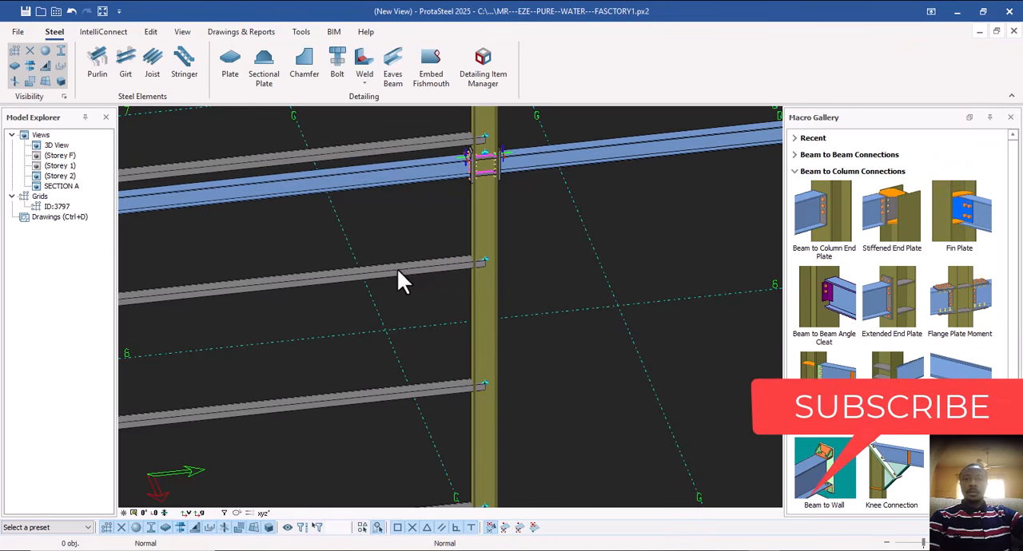
pyautogui.keyDown('shift'); pyautogui.moveTo(453, 267); pyautogui.dragTo(465, 291, button='middle'); pyautogui.keyUp('shift')
pyautogui.scroll(2, 452, 281)
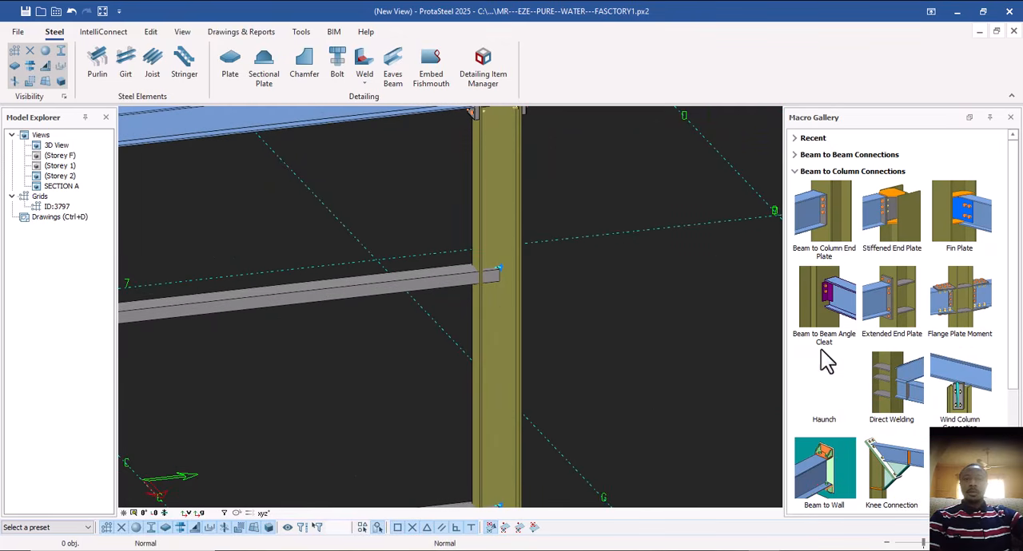
# Collapse the beam-to-column macro group and examine where the girts meet the gable columns, then the whole gable frame.
pyautogui.click(795, 172)
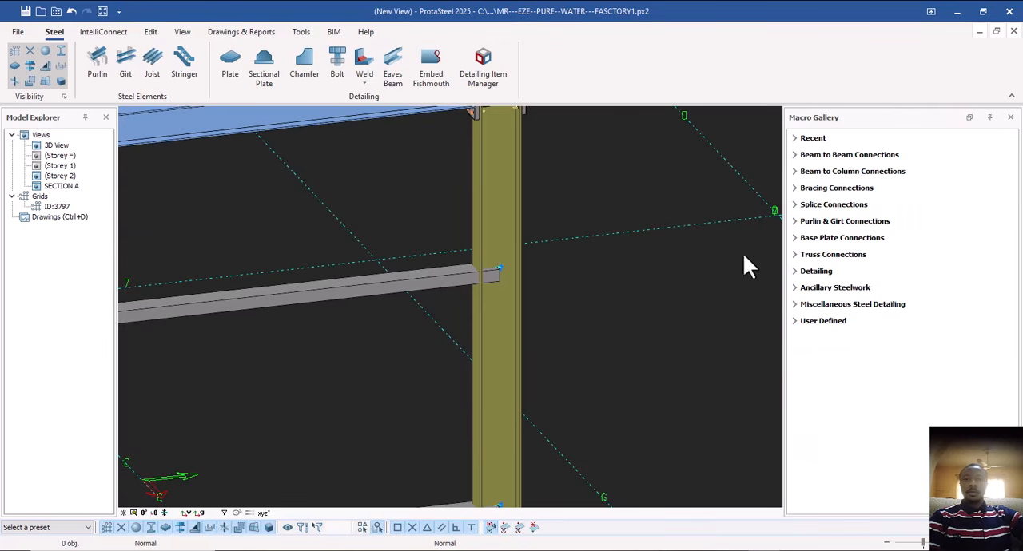
pyautogui.scroll(-2, 768, 279)
pyautogui.moveTo(538, 285); pyautogui.dragTo(614, 266, button='middle')
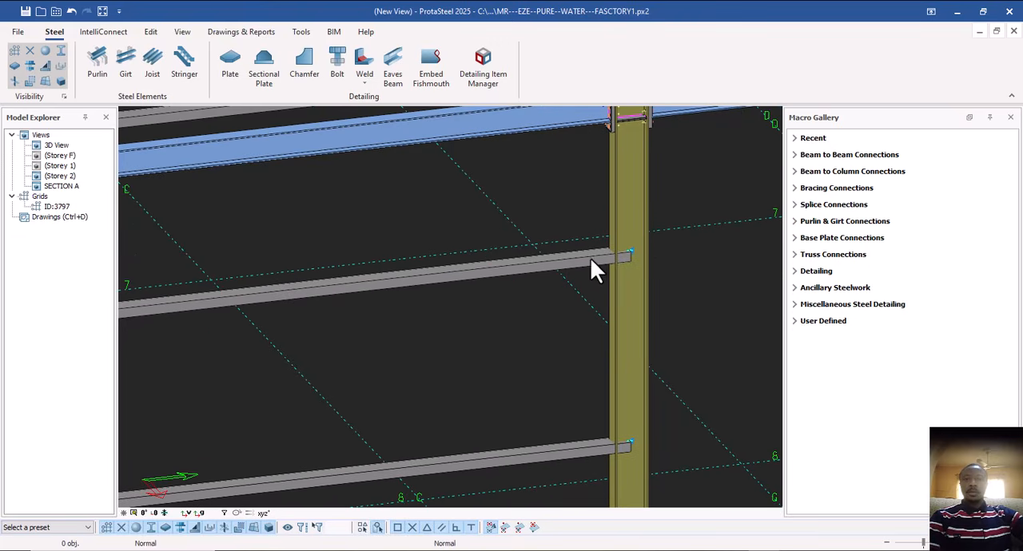
pyautogui.scroll(-2, 589, 257)
pyautogui.scroll(4, 232, 308)
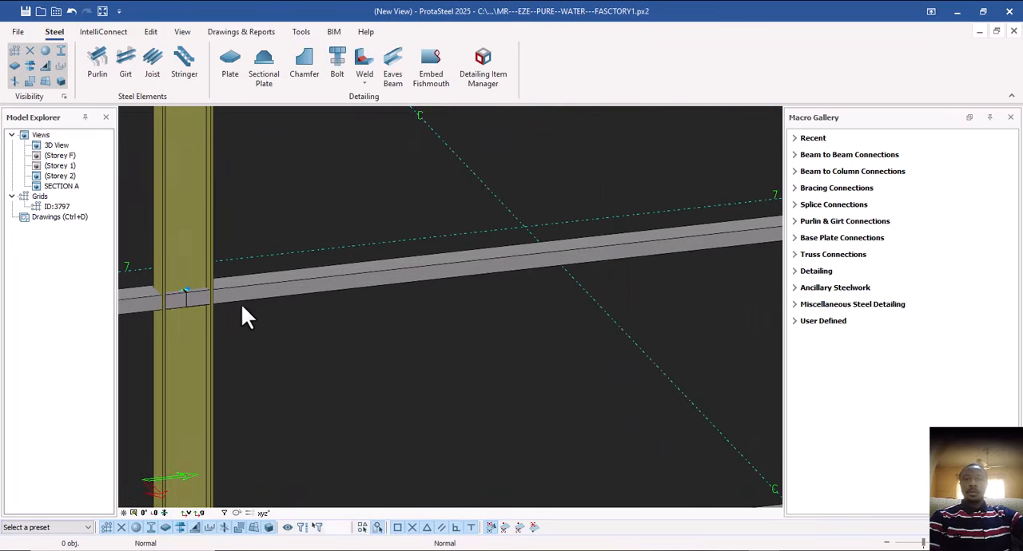
pyautogui.scroll(-4, 290, 312)
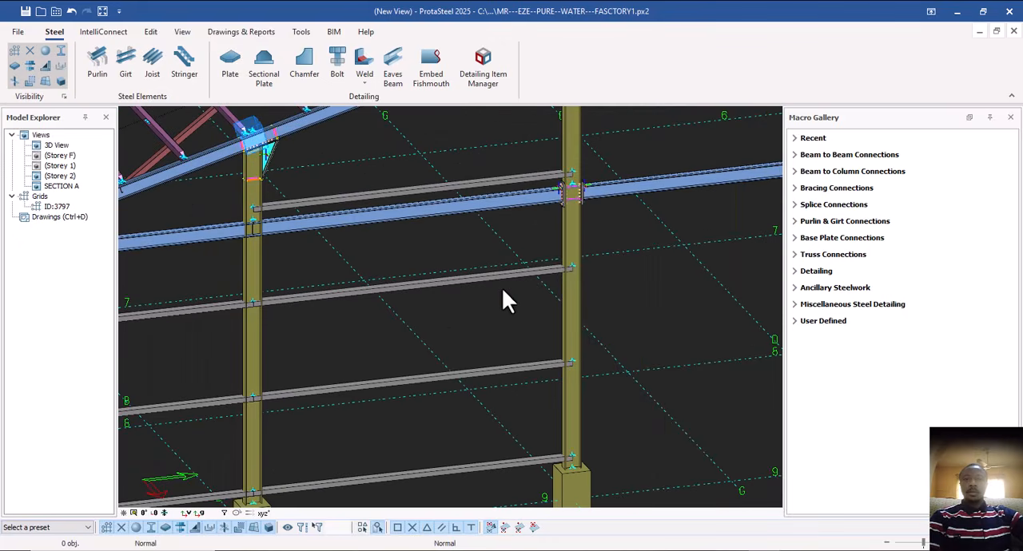
pyautogui.scroll(3, 558, 284)
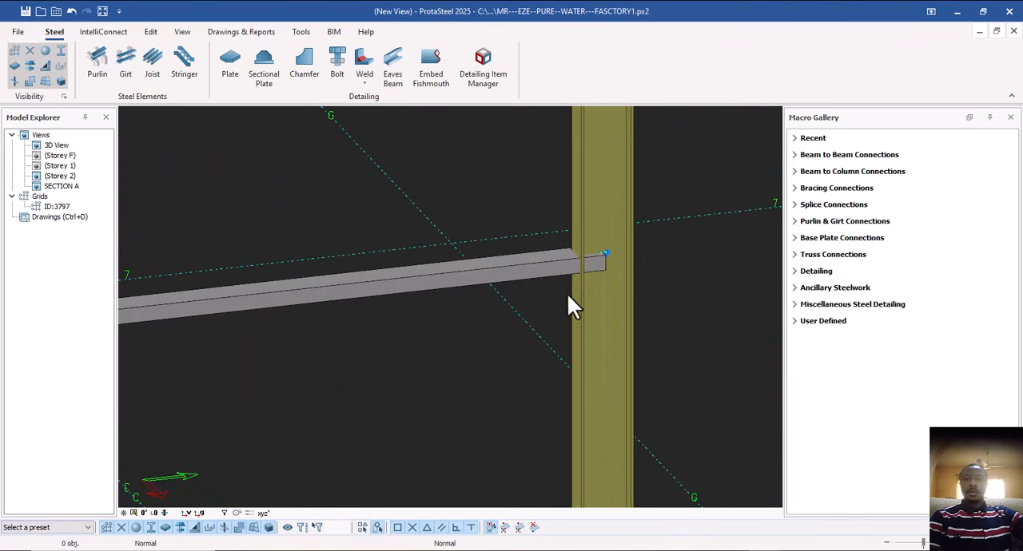
pyautogui.scroll(-4, 567, 273)
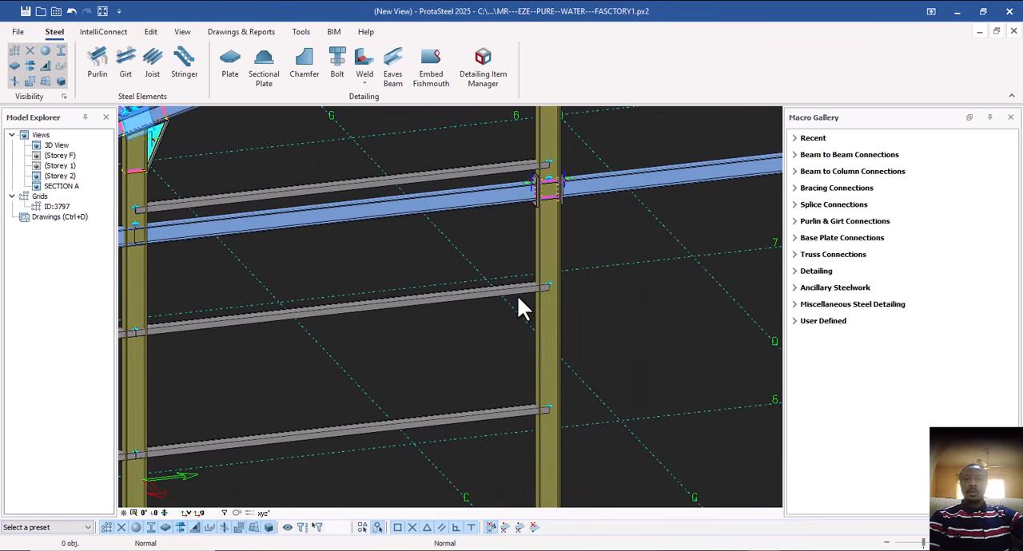
pyautogui.scroll(3, 534, 301)
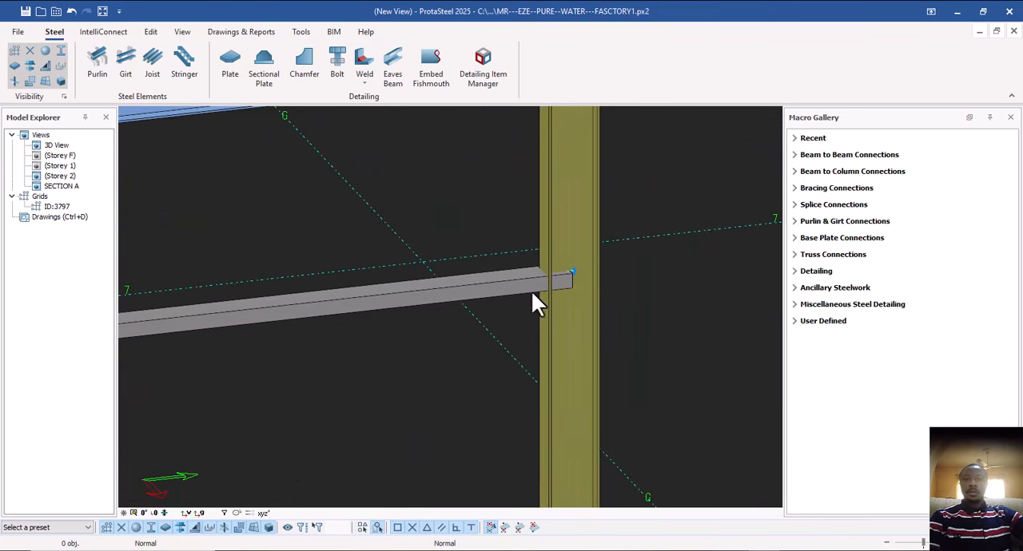
pyautogui.scroll(-3, 544, 302)
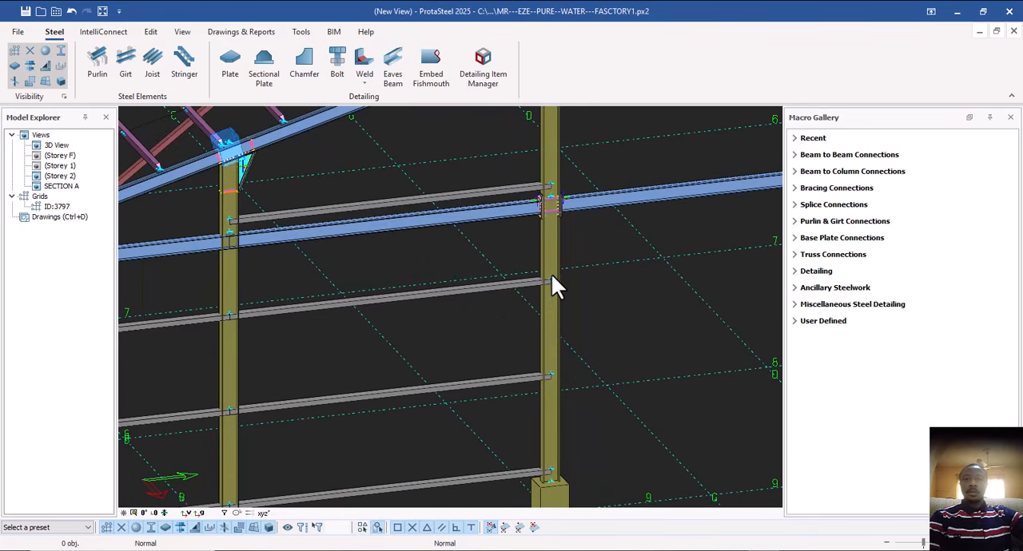
pyautogui.scroll(-5, 423, 319)
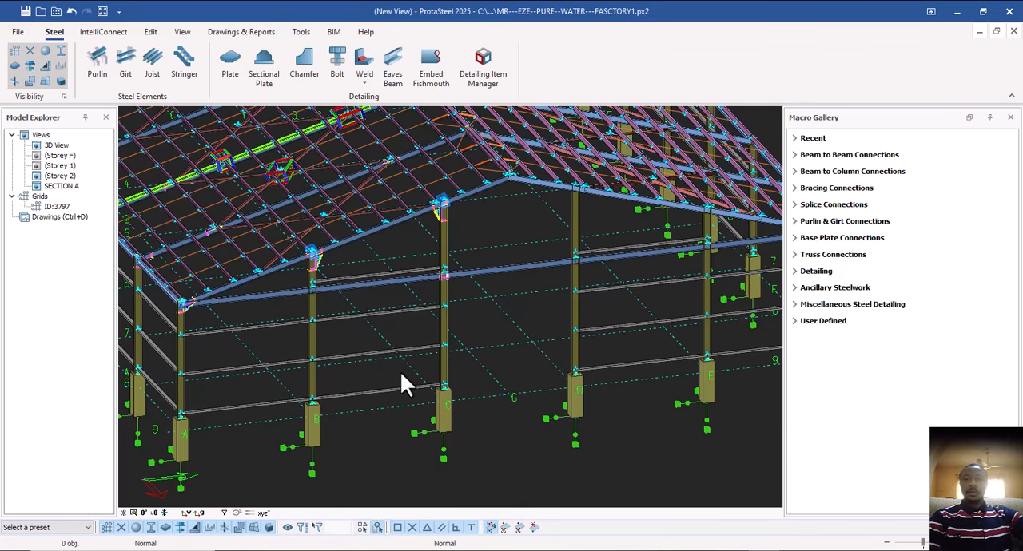
# Examine the girts and horizontal beam along the gable frame between the grid B and grid C columns.
pyautogui.moveTo(400, 370); pyautogui.dragTo(388, 334, button='middle')
pyautogui.scroll(4, 425, 371)
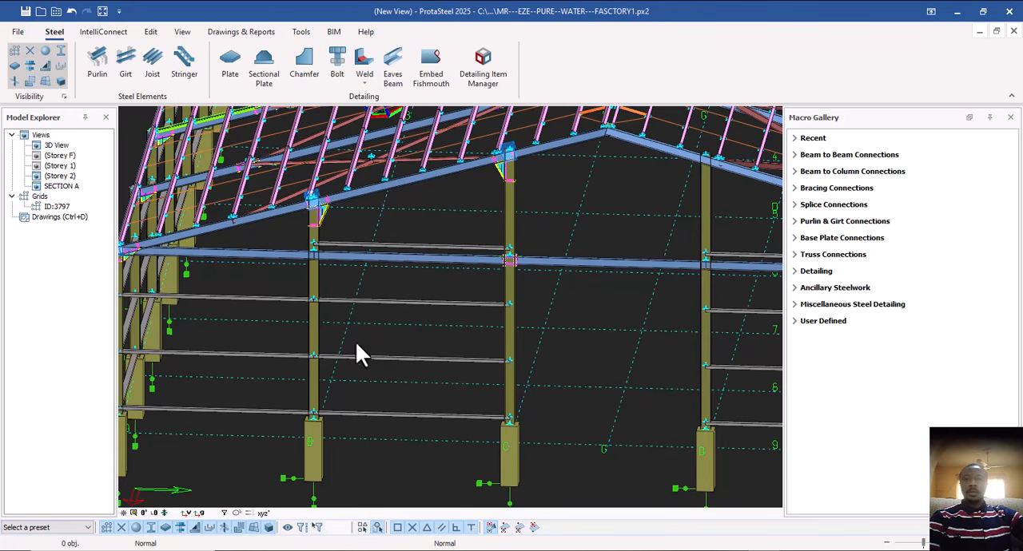
pyautogui.scroll(4, 357, 346)
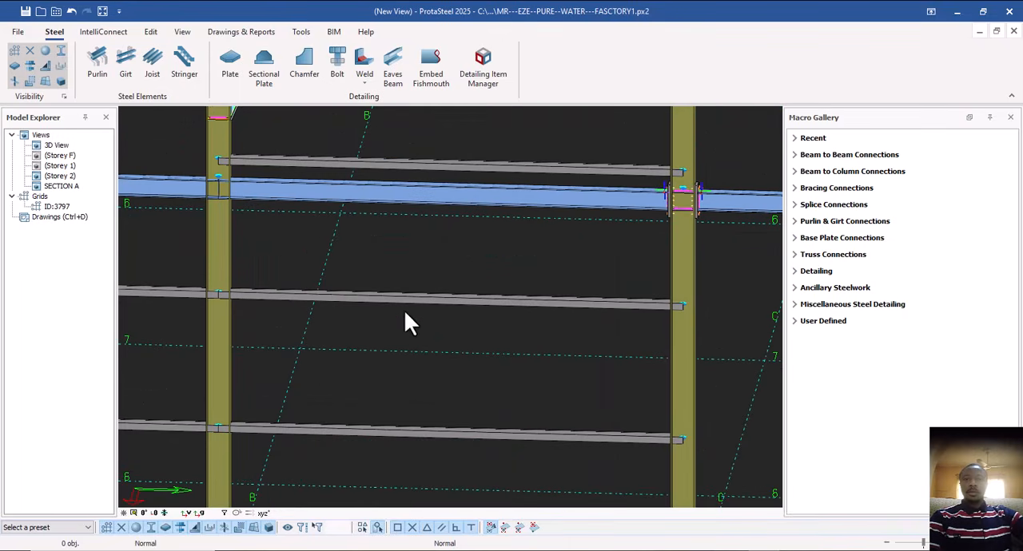
pyautogui.scroll(-3, 415, 298)
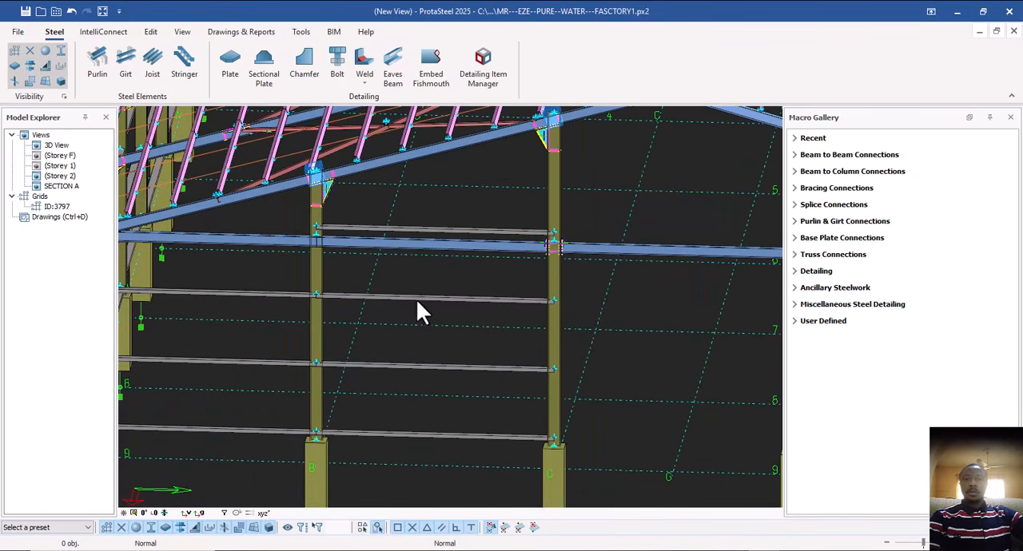
pyautogui.moveTo(412, 392); pyautogui.dragTo(413, 247, button='middle')
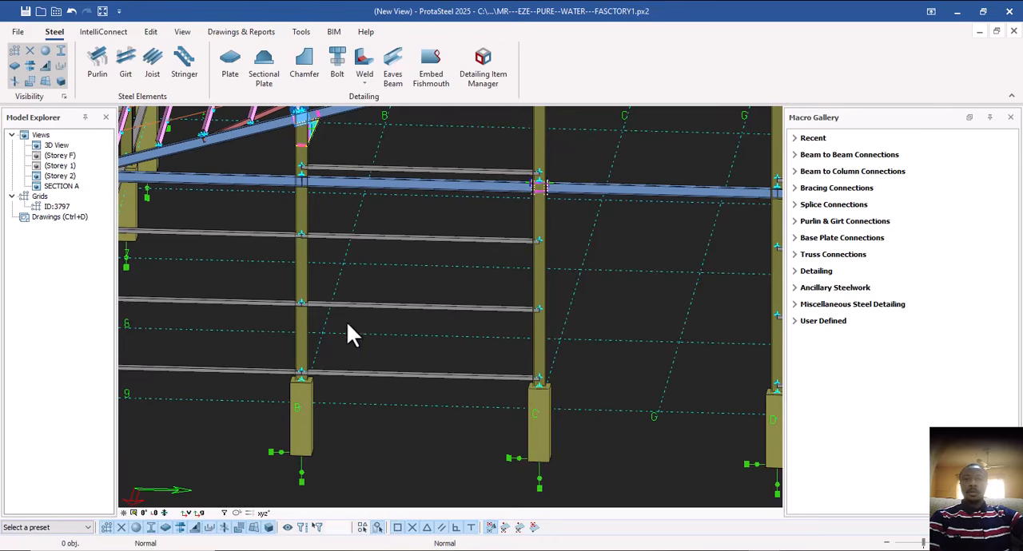
pyautogui.scroll(-6, 348, 326)
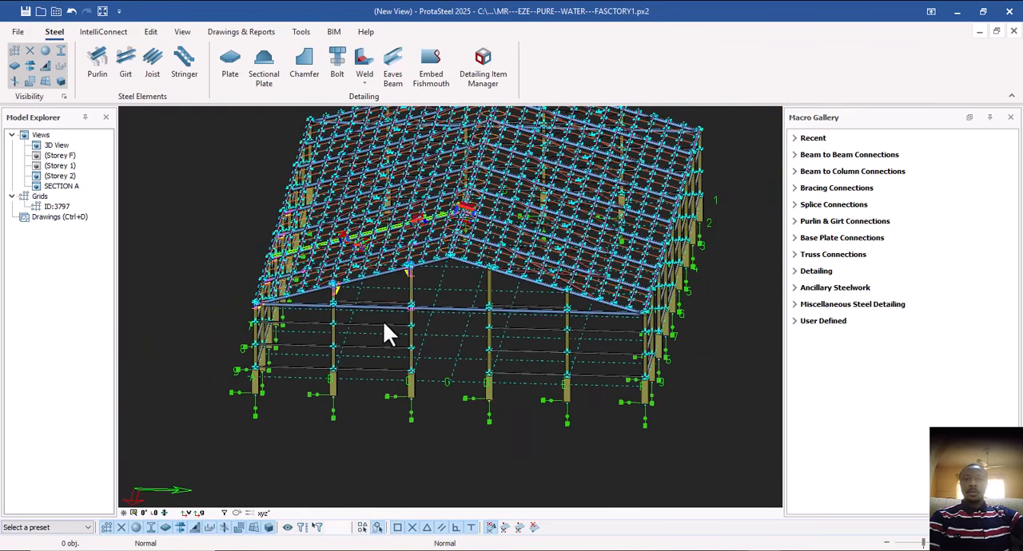
pyautogui.scroll(8, 386, 334)
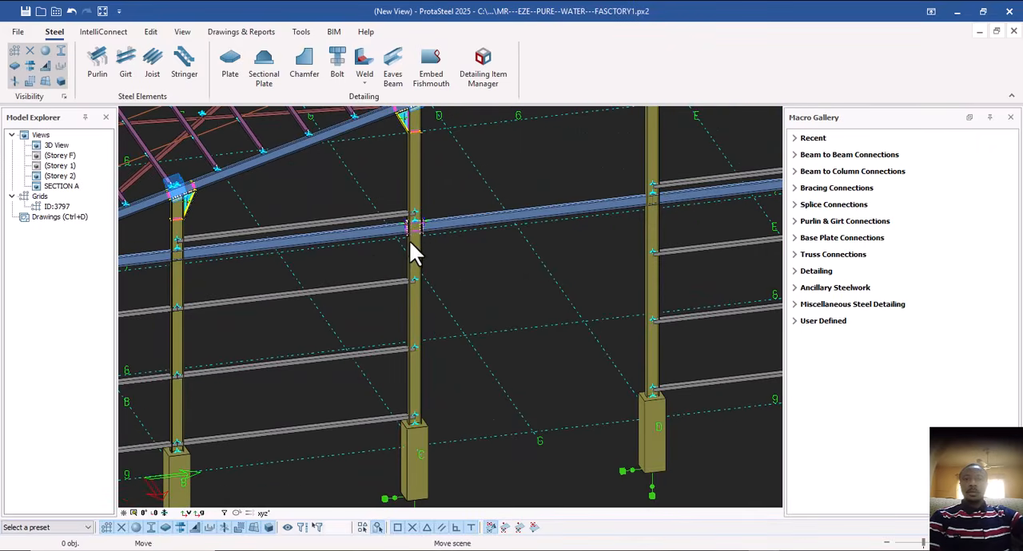
# Examine the existing detail item boxes along the roof rafter and bracing, and the gable columns below them.
pyautogui.moveTo(409, 244); pyautogui.dragTo(480, 342, button='middle')
pyautogui.scroll(3, 420, 269)
pyautogui.scroll(-4, 388, 288)
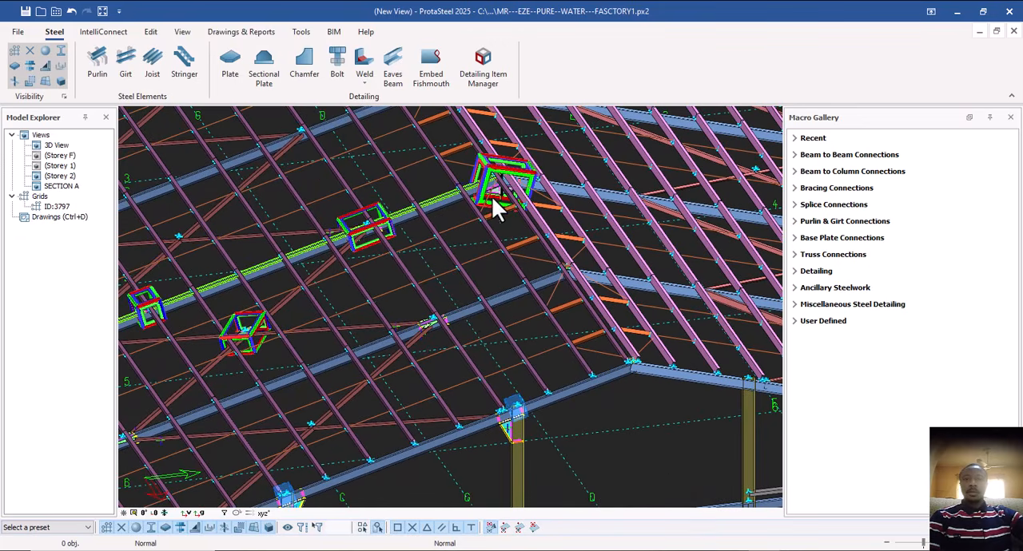
pyautogui.scroll(3, 402, 258)
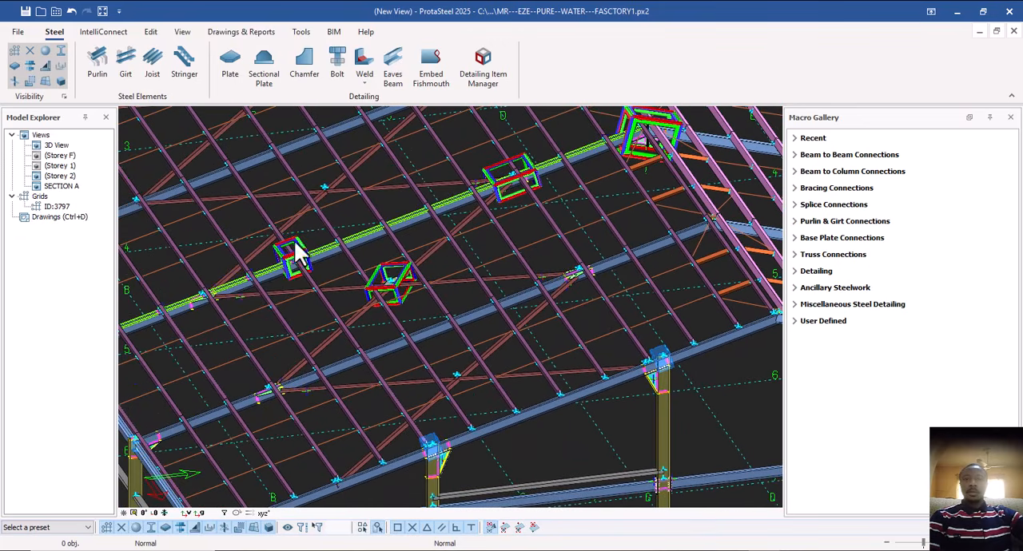
pyautogui.scroll(2, 298, 248)
pyautogui.scroll(-5, 302, 255)
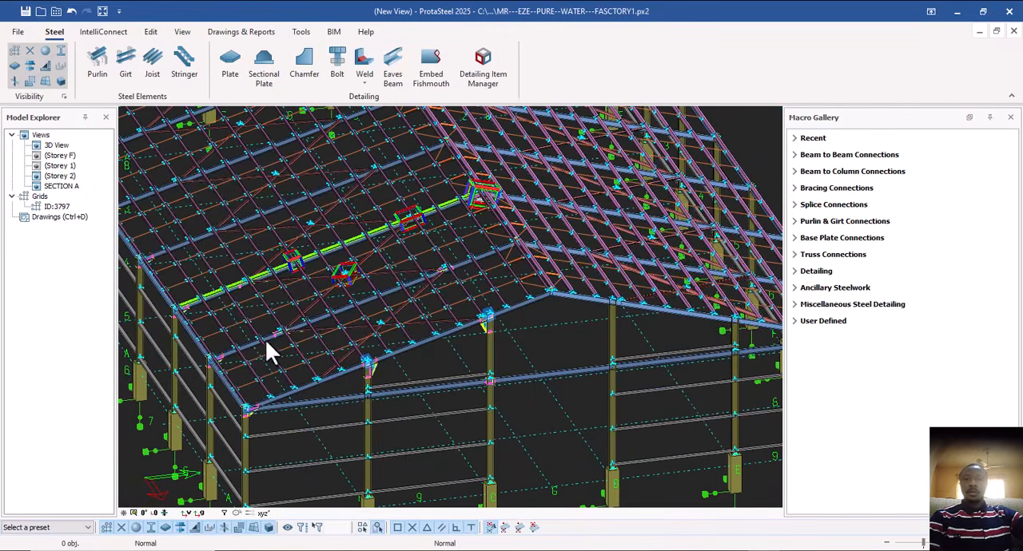
pyautogui.scroll(1, 234, 352)
pyautogui.moveTo(235, 352); pyautogui.dragTo(221, 264, button='middle')
pyautogui.moveTo(490, 321); pyautogui.dragTo(368, 291, button='middle')
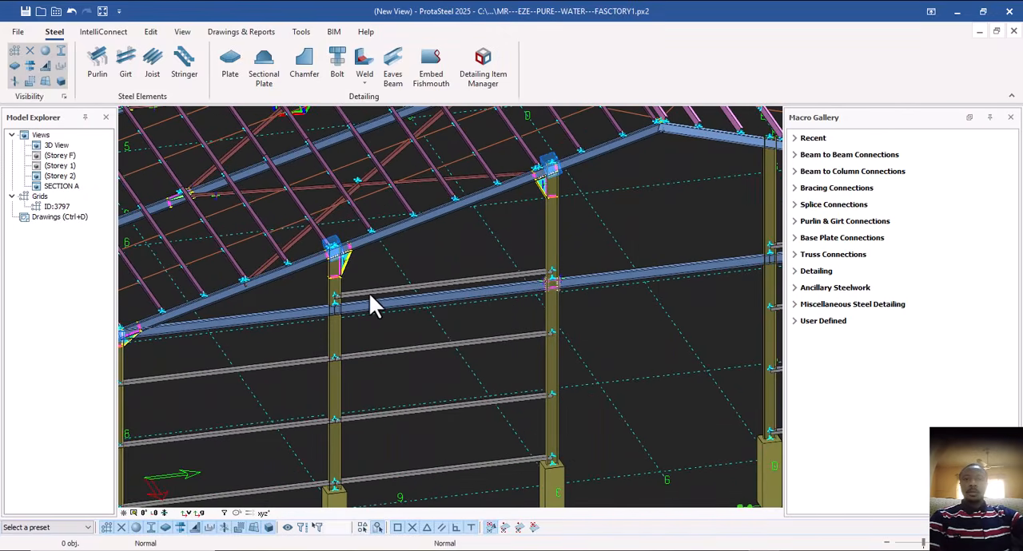
# Select both end plates and their connection markers at the joint of the grid C gable column and the horizontal beams.
pyautogui.scroll(-1, 369, 292)
pyautogui.scroll(6, 452, 300)
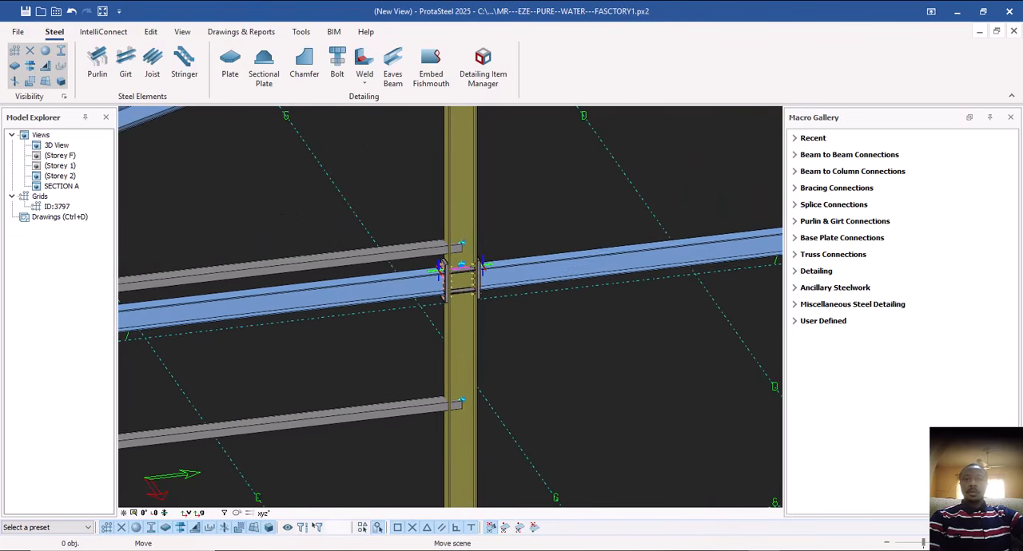
pyautogui.scroll(2, 456, 302)
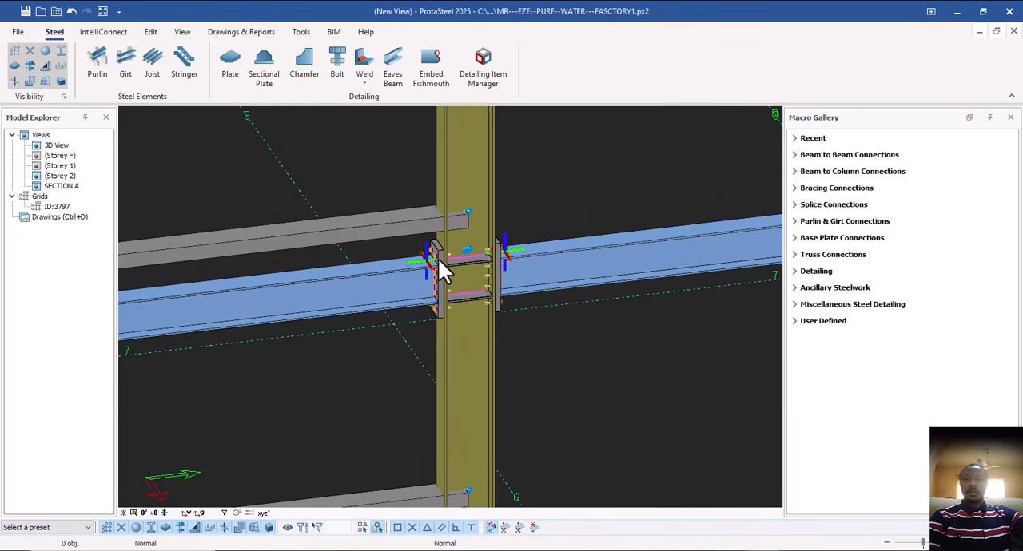
pyautogui.scroll(2, 432, 267)
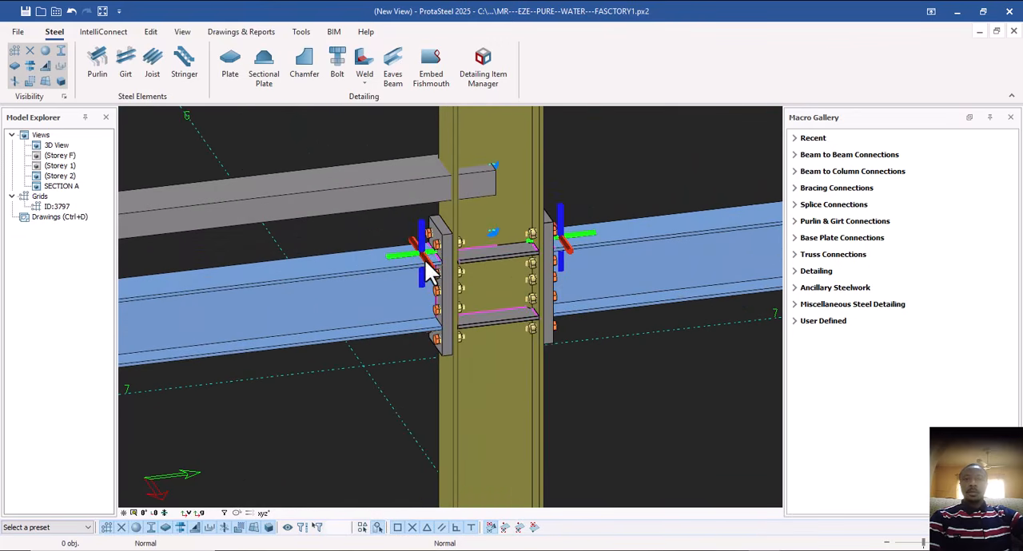
pyautogui.click(426, 265)
pyautogui.scroll(2, 428, 256)
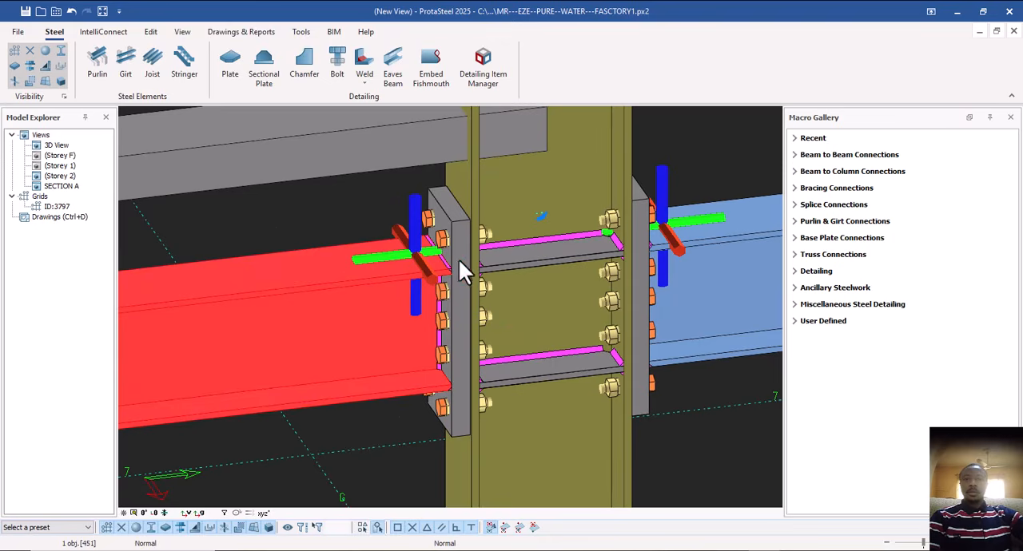
pyautogui.click(458, 266)
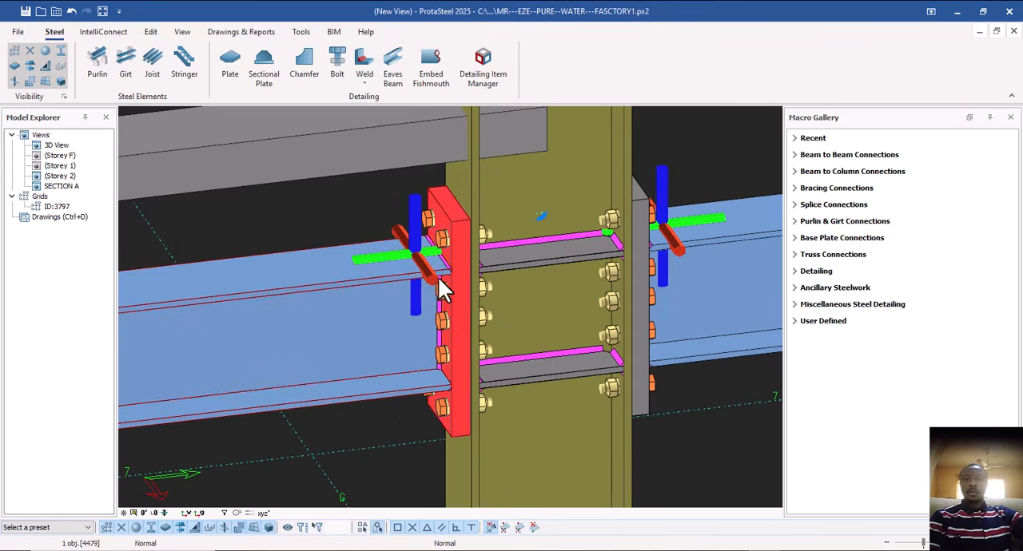
pyautogui.keyDown('ctrl'); pyautogui.click(432, 280); pyautogui.keyUp('ctrl')
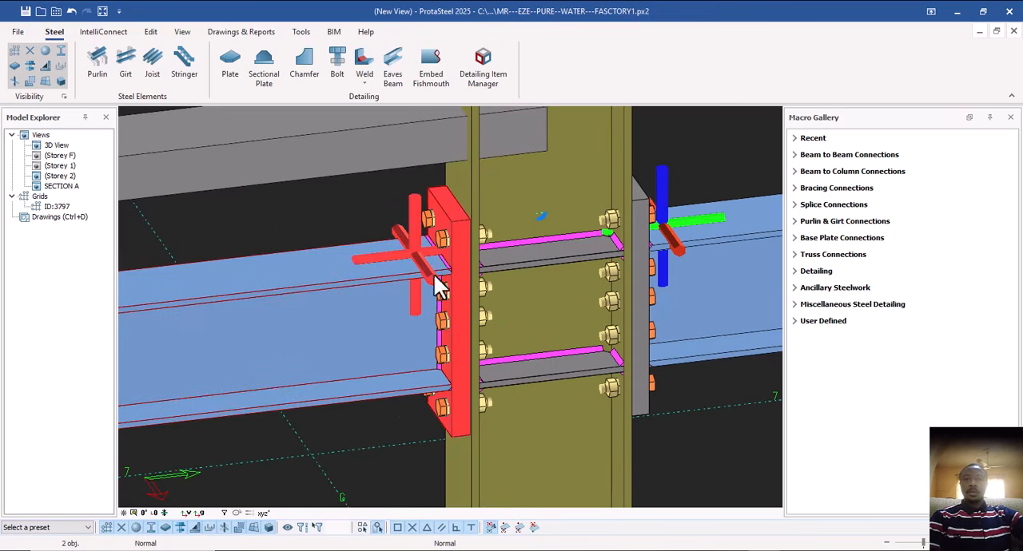
pyautogui.keyDown('ctrl'); pyautogui.click(643, 269); pyautogui.keyUp('ctrl')
pyautogui.keyDown('ctrl'); pyautogui.click(677, 249); pyautogui.keyUp('ctrl')
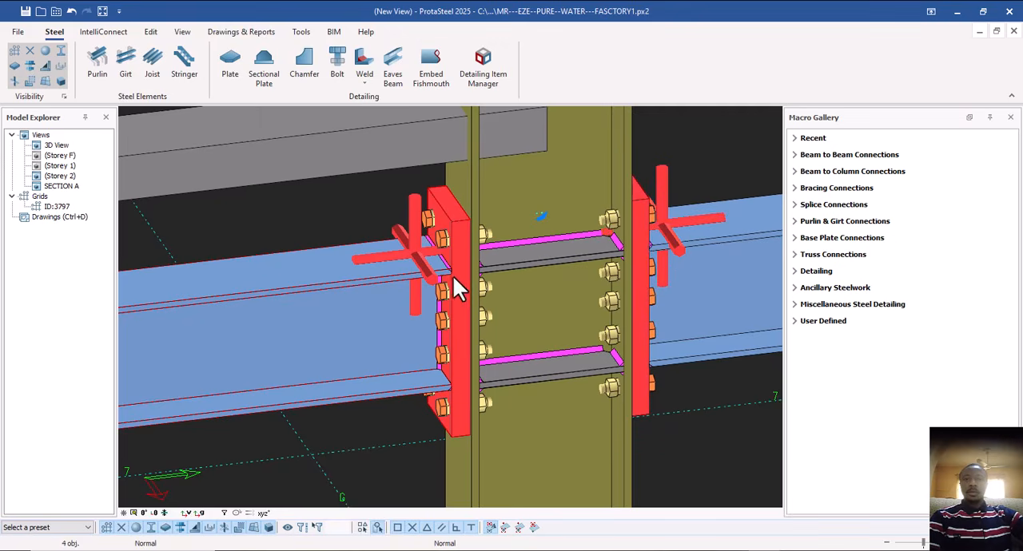
# Add a detail item named COL TO BEAM CON1 in the Detailing Item Manager.
pyautogui.scroll(-2, 448, 275)
pyautogui.scroll(-1, 448, 279)
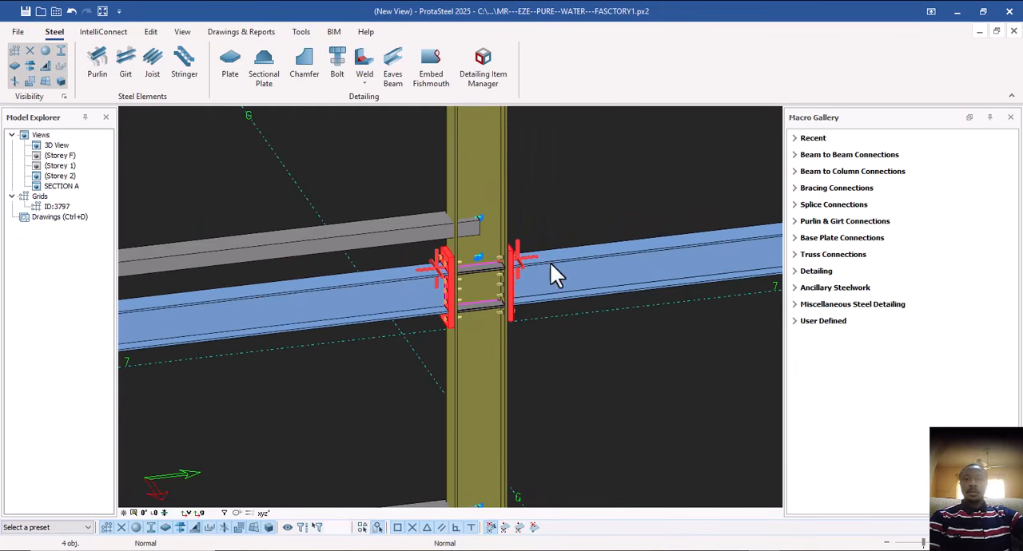
pyautogui.click(500, 82)
pyautogui.moveTo(522, 108); pyautogui.dragTo(896, 118)
pyautogui.click(600, 435)
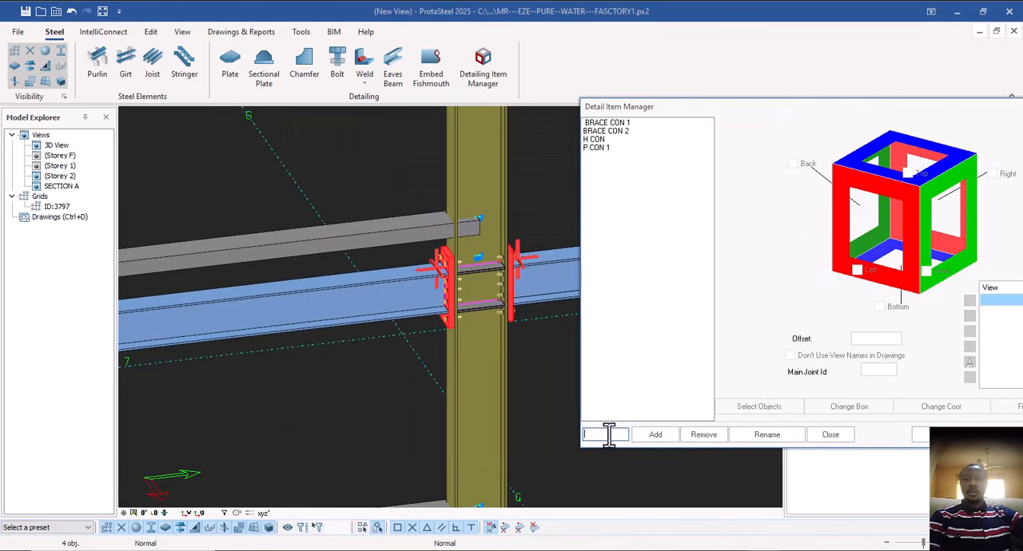
pyautogui.write('CO')
pyautogui.write('L TO BEAM')
pyautogui.write(' CON')
pyautogui.write('1')
pyautogui.click(649, 434)
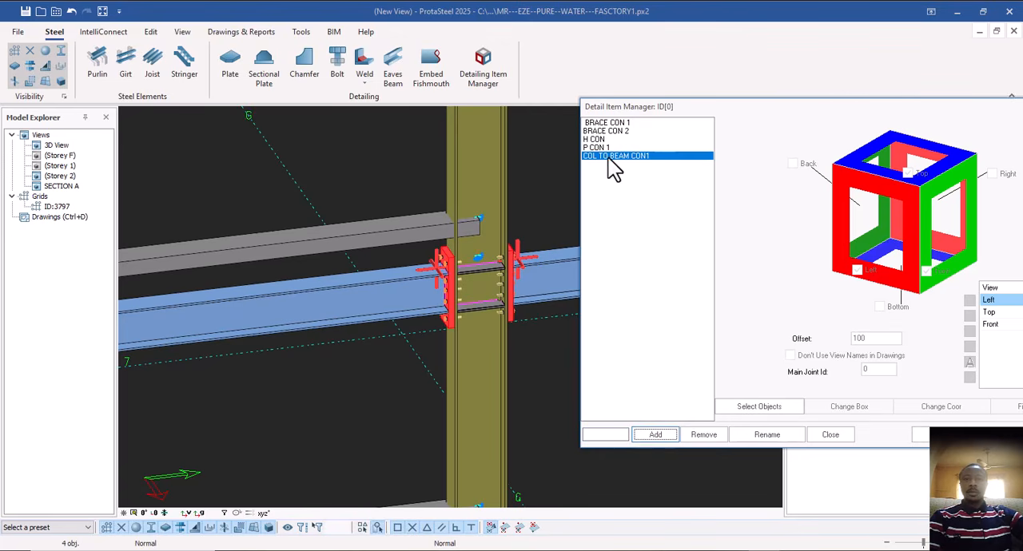
# Assign the selected plates and connections plus both horizontal beams and the gable column to the COL TO BEAM CON1 item.
pyautogui.moveTo(756, 109); pyautogui.dragTo(762, 77)
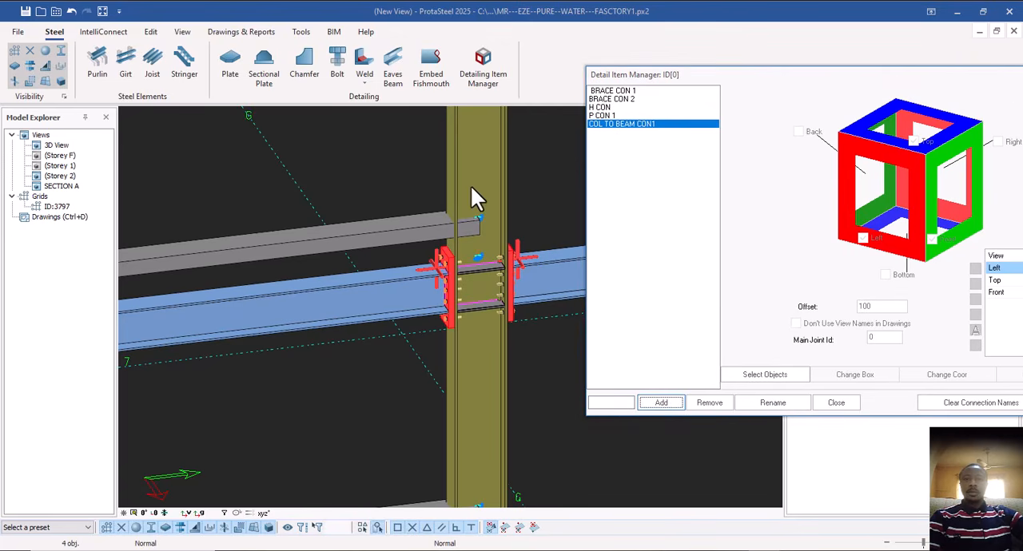
pyautogui.click(751, 376)
pyautogui.click(415, 311)
pyautogui.click(534, 305)
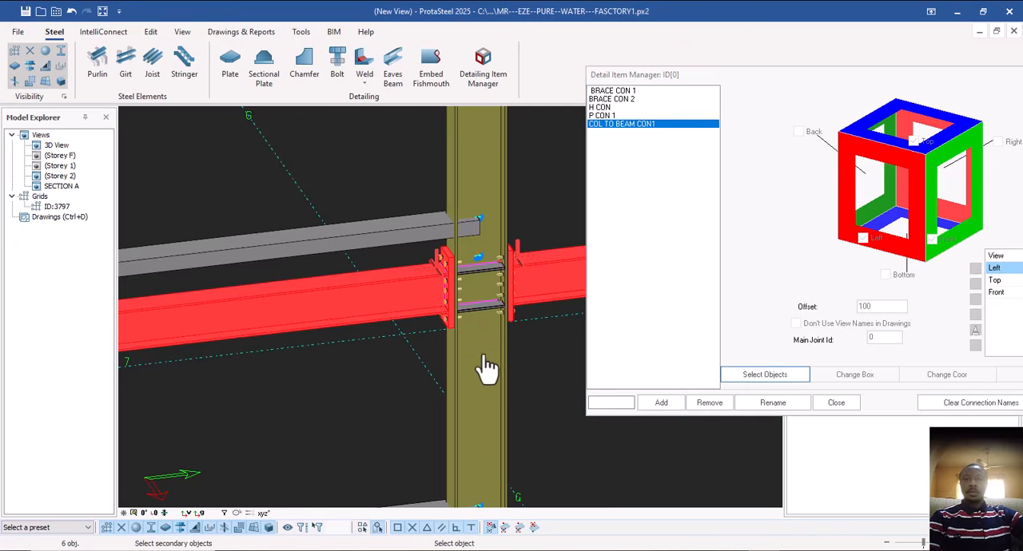
pyautogui.click(486, 372)
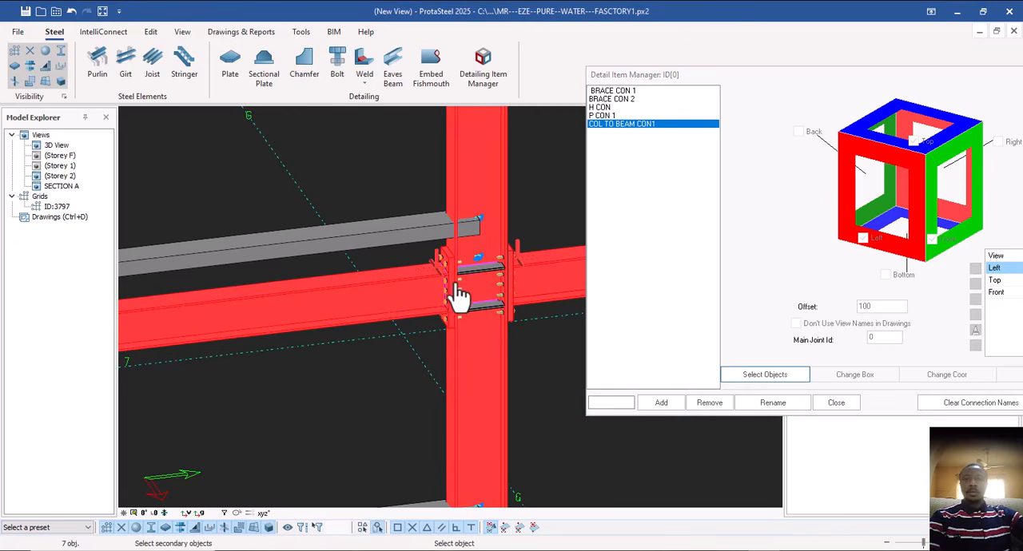
pyautogui.rightClick(454, 284)
# Include the Back, Right and Bottom views and a 3D view in COL TO BEAM CON1, and close the manager.
pyautogui.scroll(-3, 400, 288)
pyautogui.scroll(-2, 354, 289)
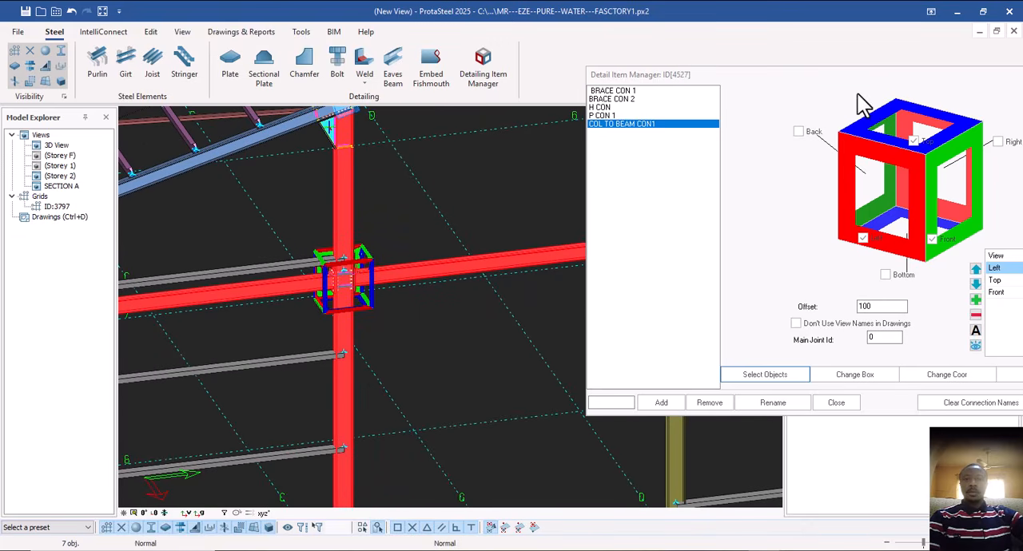
pyautogui.click(788, 87)
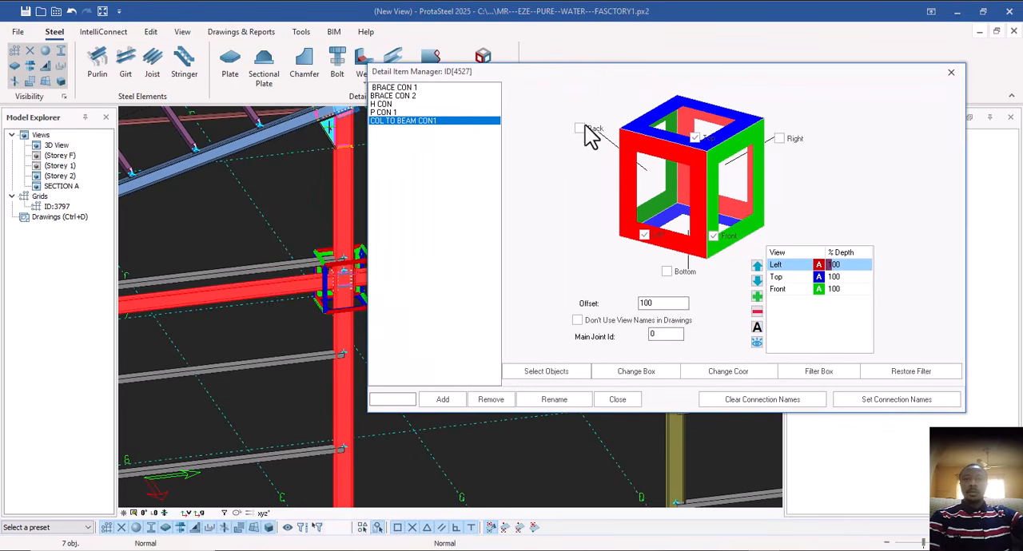
pyautogui.click(580, 129)
pyautogui.click(779, 139)
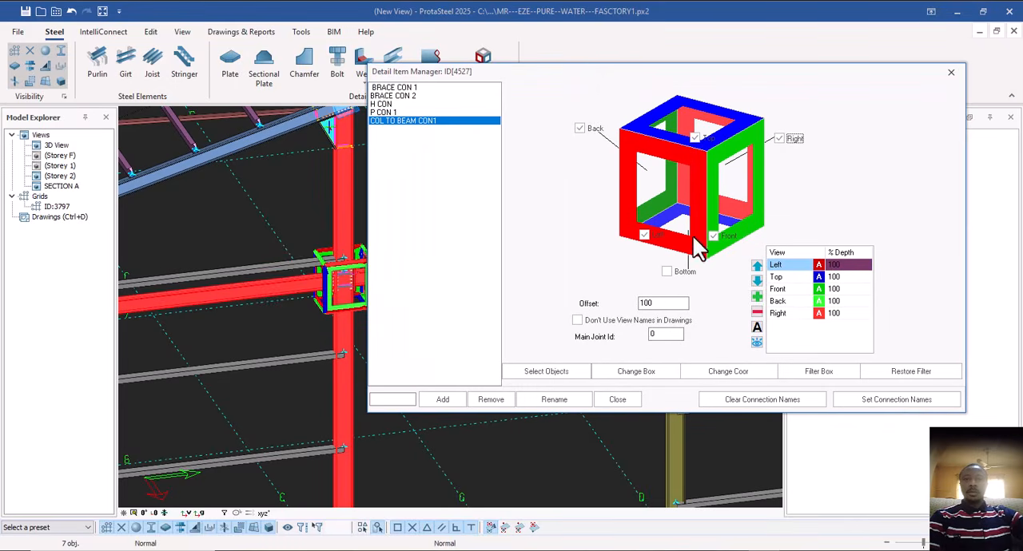
pyautogui.click(667, 272)
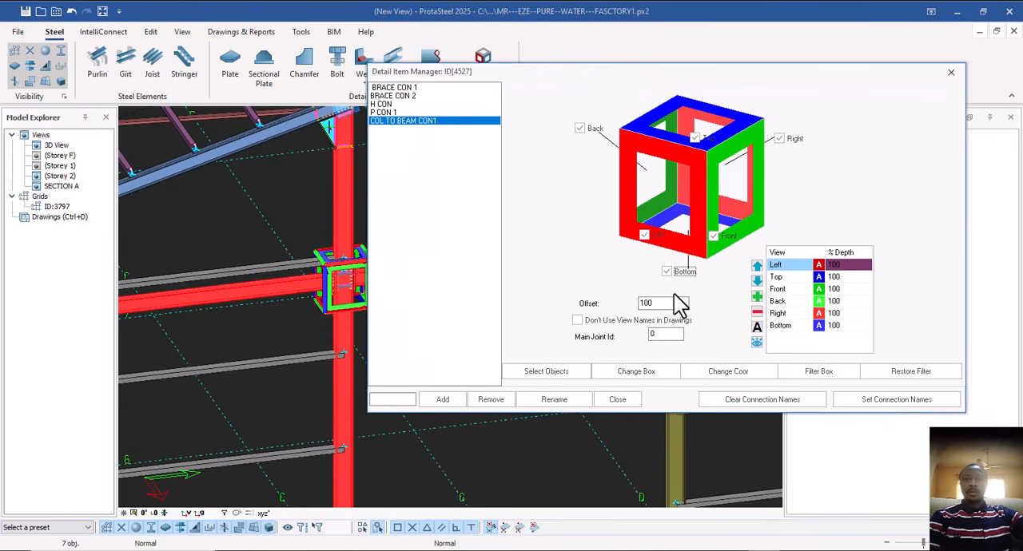
pyautogui.click(756, 296)
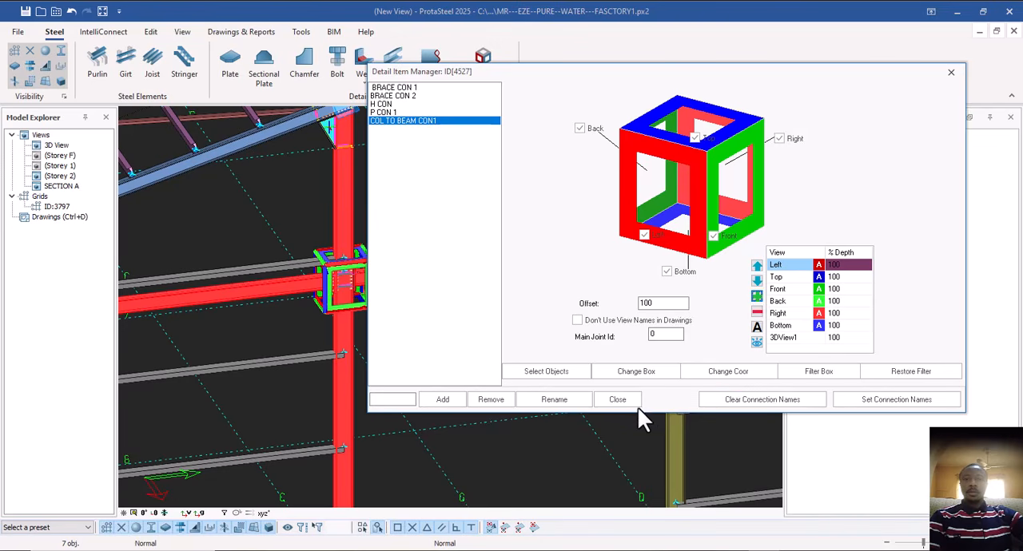
pyautogui.click(618, 400)
# Examine the girt ends at the grid A corner column and the side and gable frames around it.
pyautogui.scroll(-5, 527, 309)
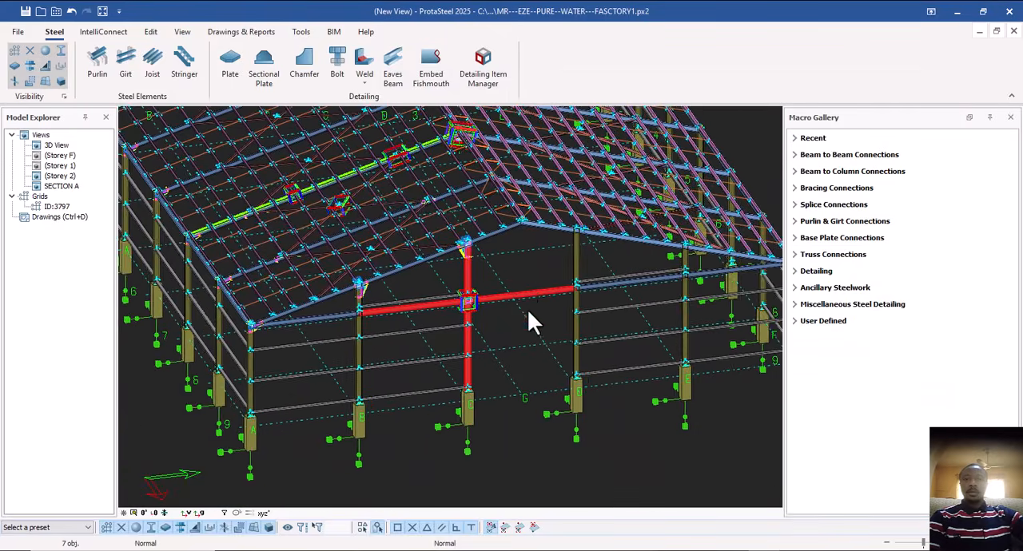
pyautogui.scroll(3, 398, 285)
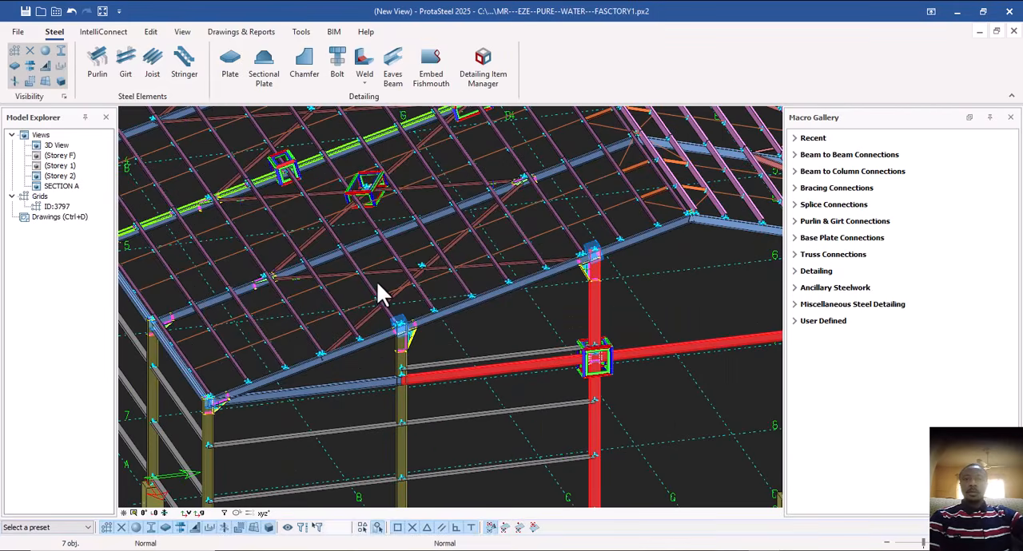
pyautogui.moveTo(377, 281); pyautogui.dragTo(473, 223, button='middle')
pyautogui.moveTo(445, 293); pyautogui.dragTo(466, 208, button='middle')
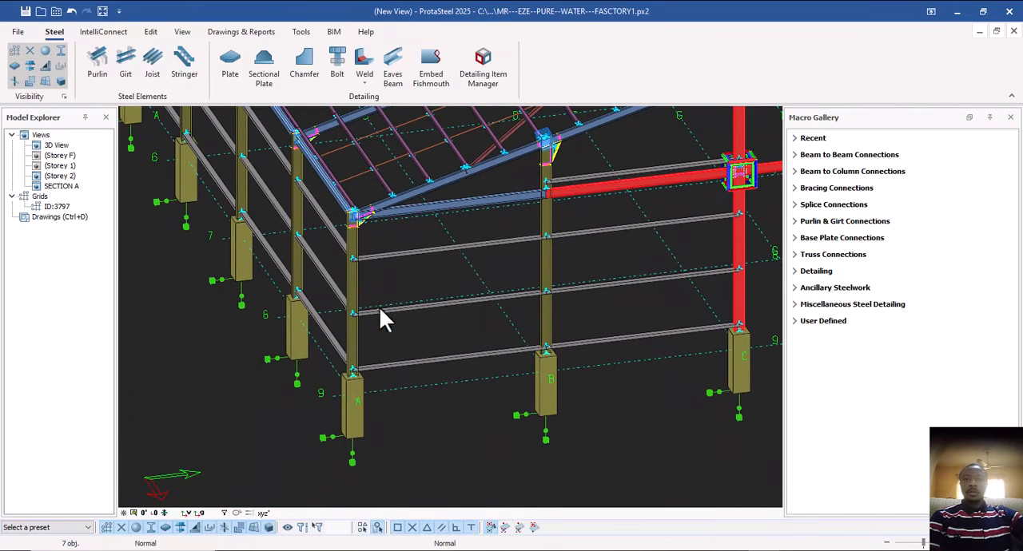
pyautogui.scroll(5, 375, 351)
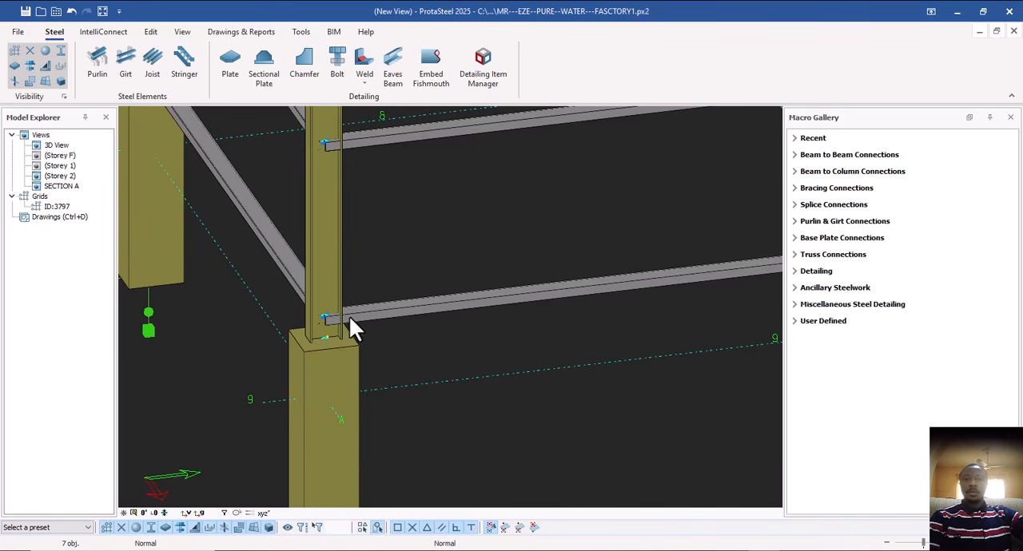
pyautogui.scroll(-10, 363, 366)
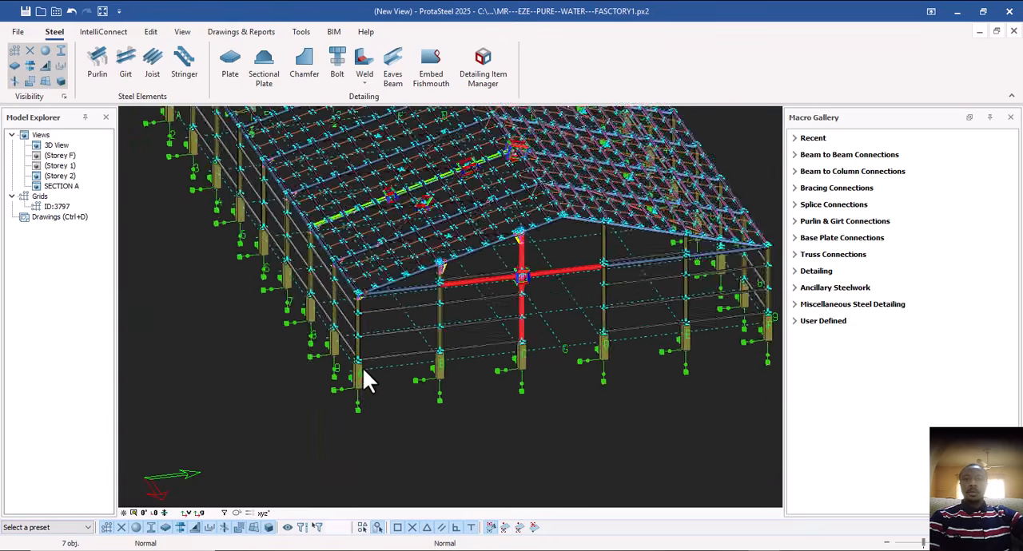
pyautogui.scroll(6, 328, 296)
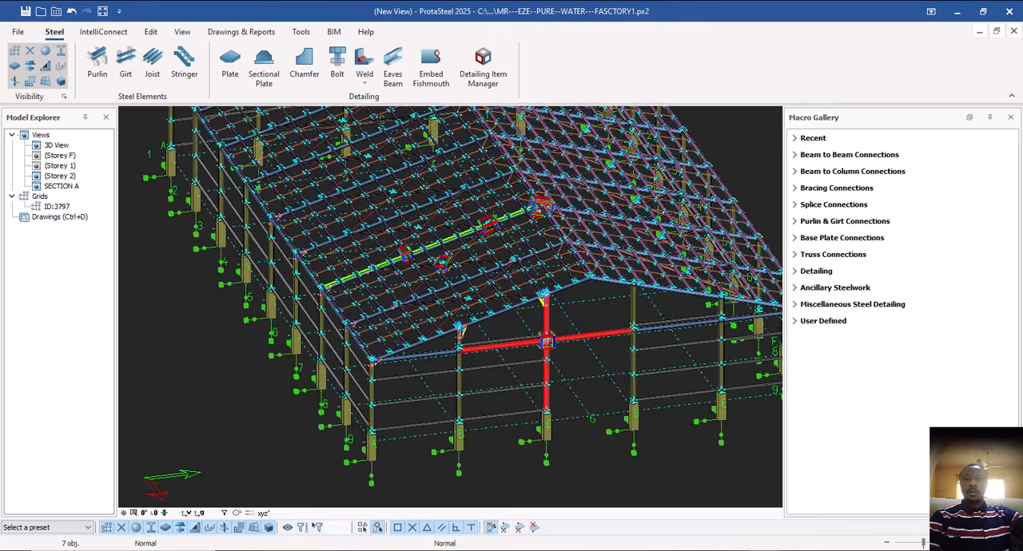
pyautogui.scroll(-4, 363, 367)
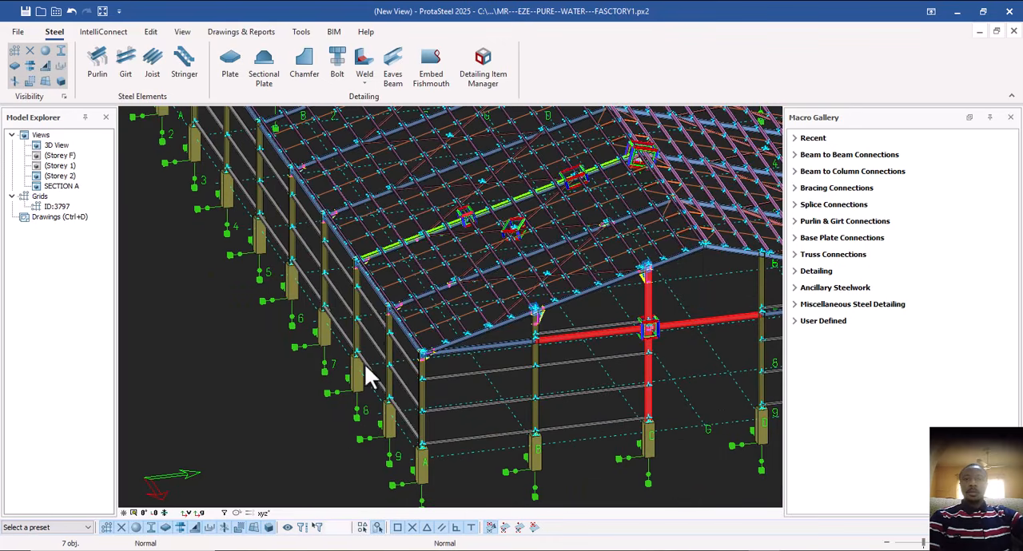
# Select the bolts, haunch plate and end plate of the rafter-to-column eaves connection on the grid A side frame.
pyautogui.scroll(1, 375, 344)
pyautogui.scroll(-3, 411, 350)
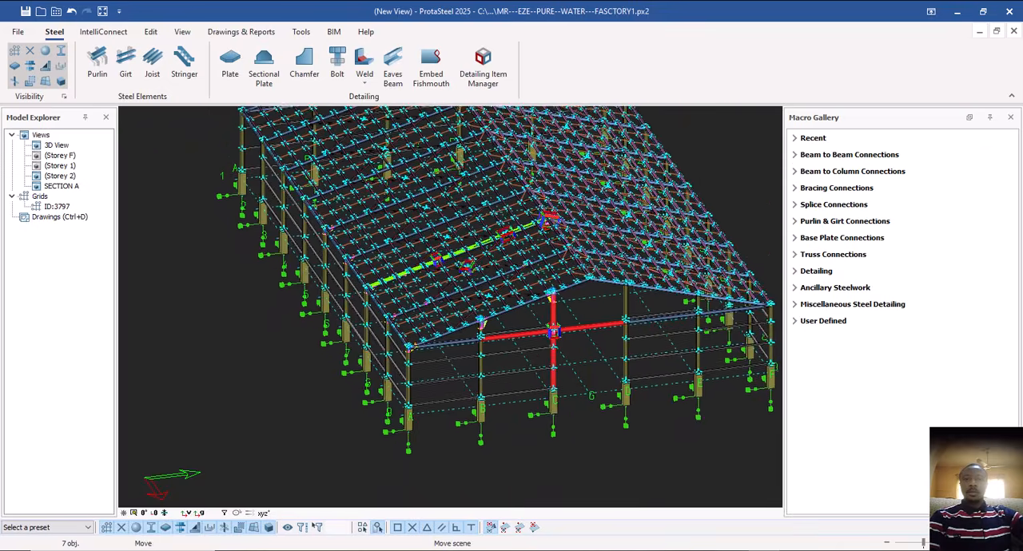
pyautogui.scroll(4, 423, 350)
pyautogui.scroll(5, 418, 351)
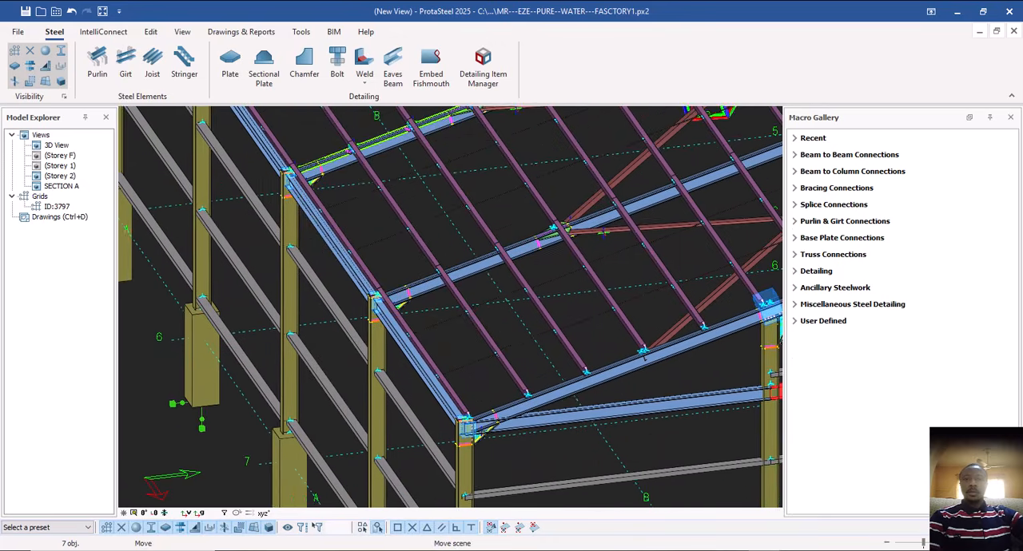
pyautogui.scroll(4, 400, 272)
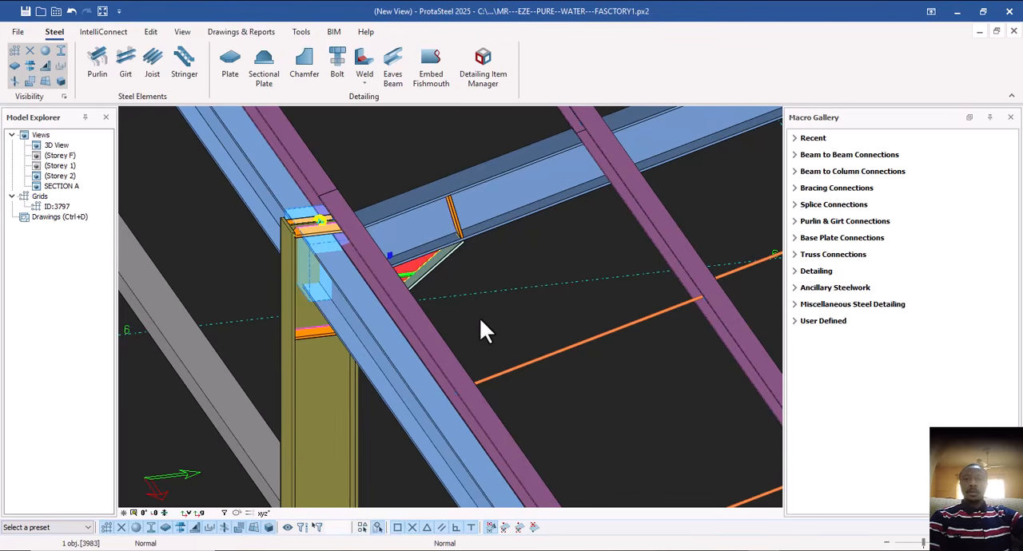
pyautogui.moveTo(479, 317); pyautogui.dragTo(424, 347, button='middle')
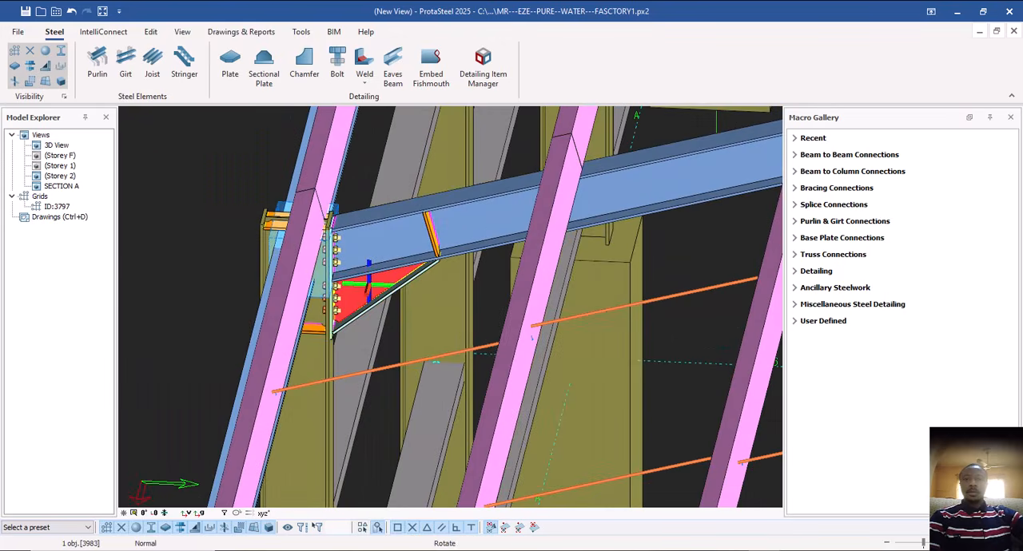
pyautogui.scroll(3, 357, 270)
pyautogui.click(286, 254)
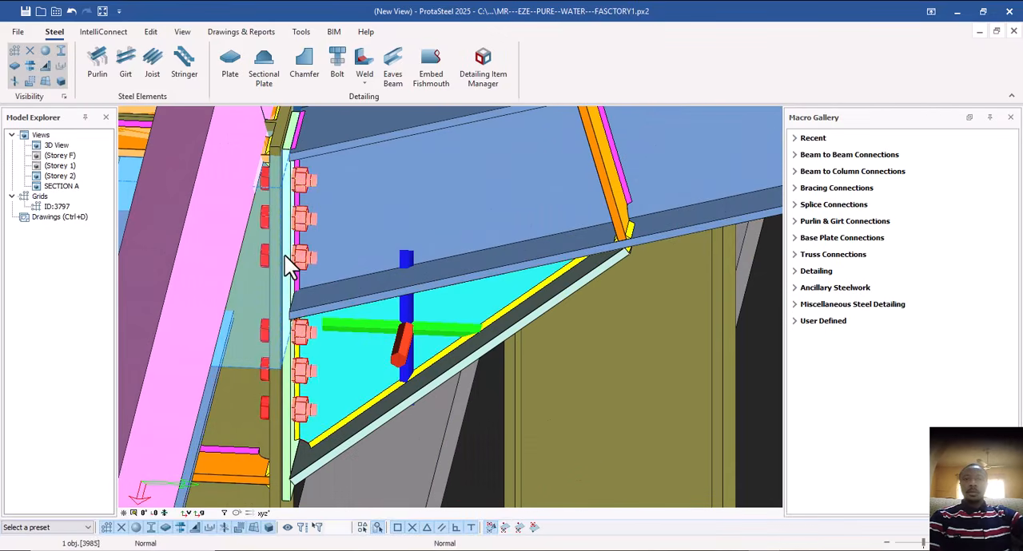
pyautogui.press('Escape')
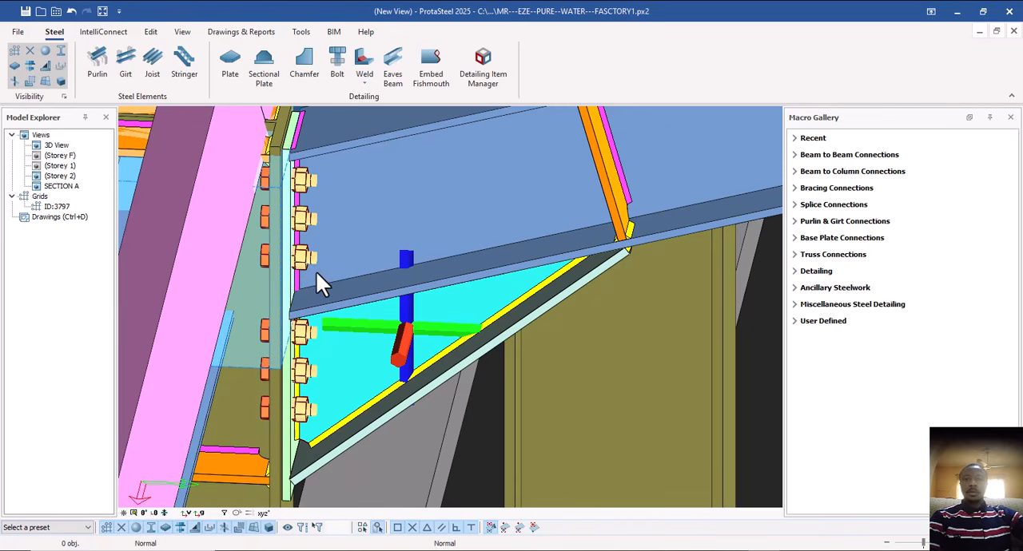
pyautogui.click(288, 267)
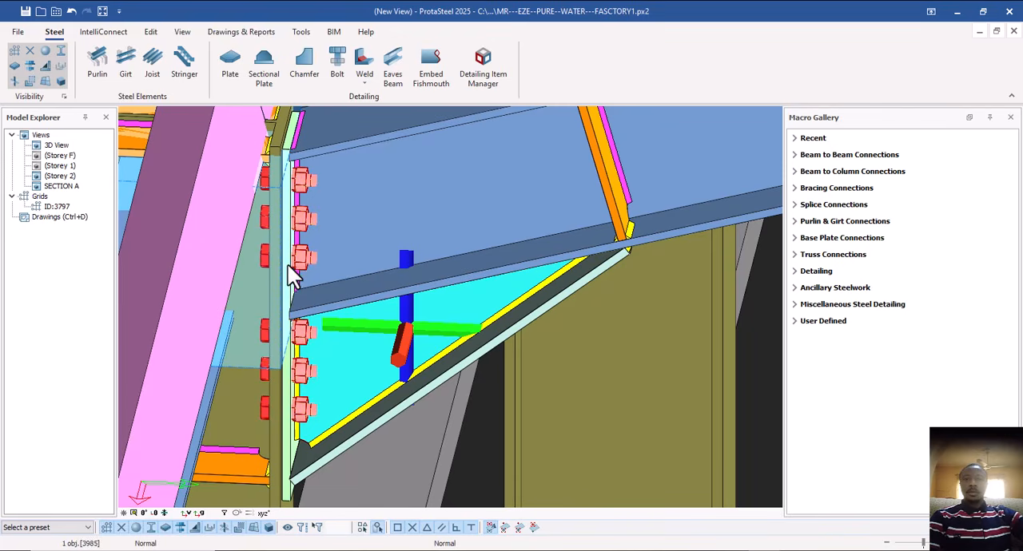
pyautogui.keyDown('ctrl'); pyautogui.click(402, 351); pyautogui.keyUp('ctrl')
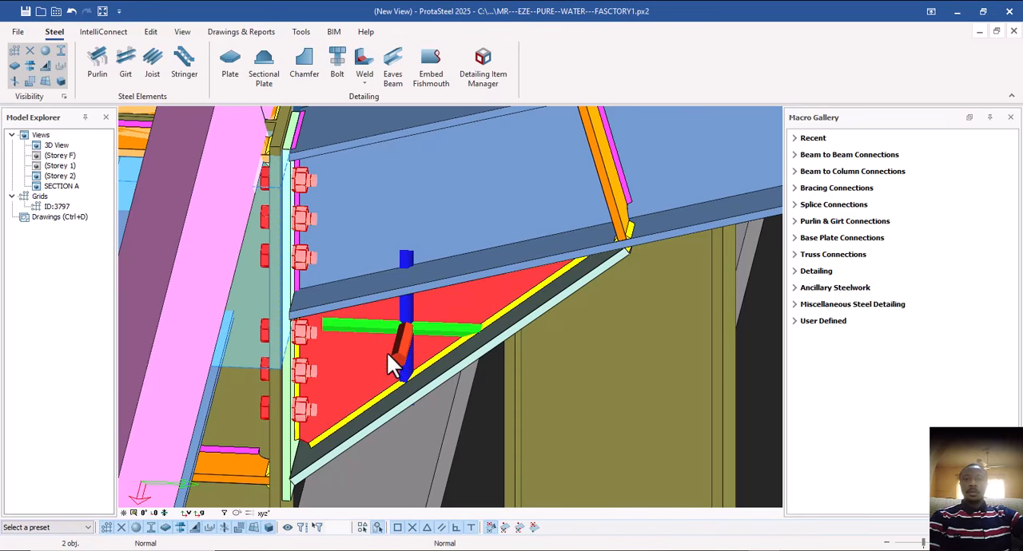
pyautogui.keyDown('ctrl'); pyautogui.click(287, 270); pyautogui.keyUp('ctrl')
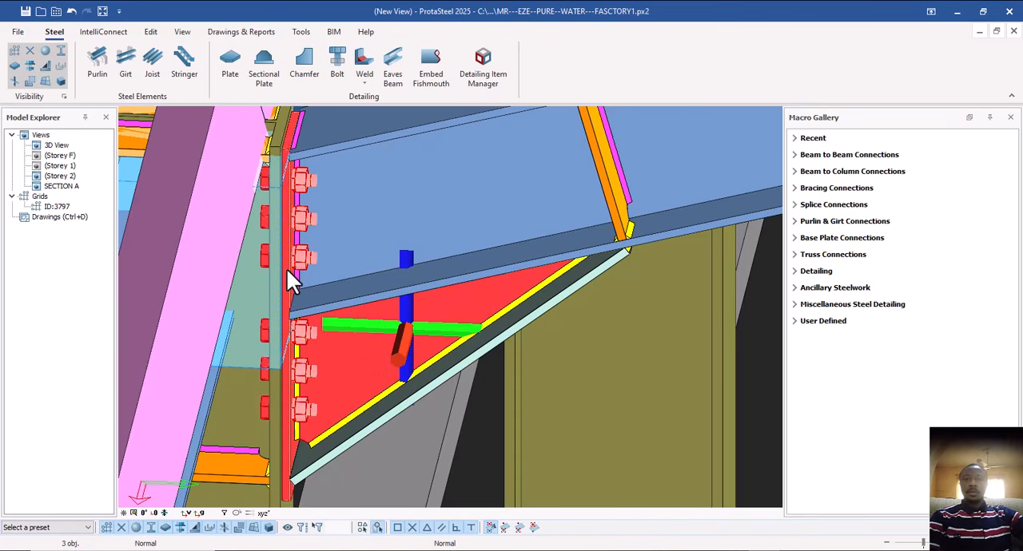
pyautogui.scroll(-5, 395, 332)
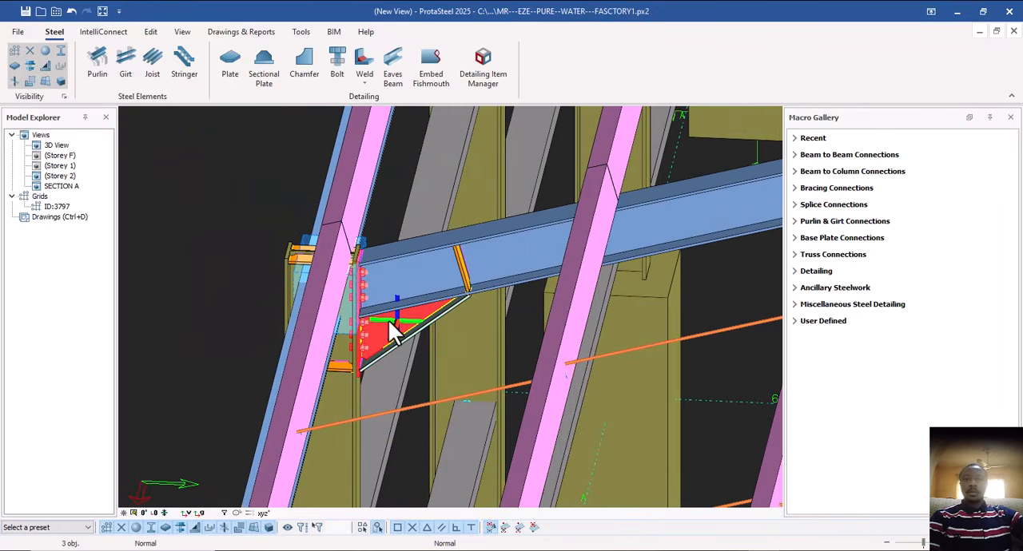
# Add a detail item named H CON 2 in the Detailing Item Manager.
pyautogui.click(482, 67)
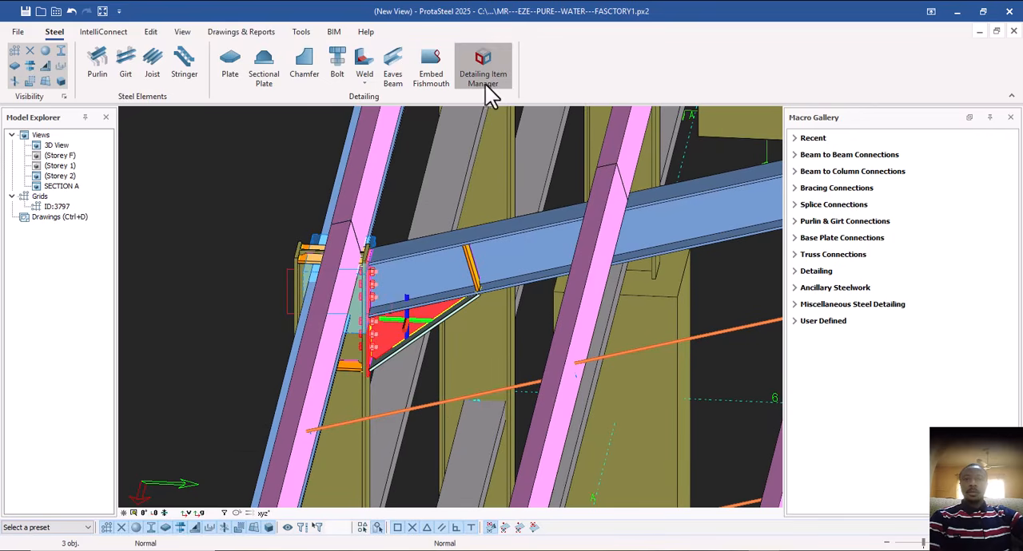
pyautogui.moveTo(535, 110); pyautogui.dragTo(756, 111)
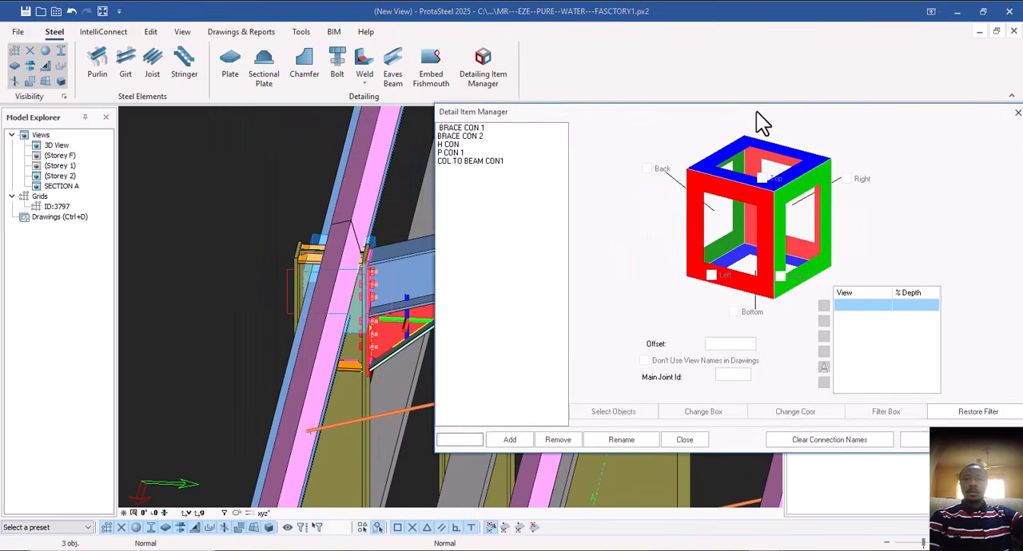
pyautogui.click(478, 440)
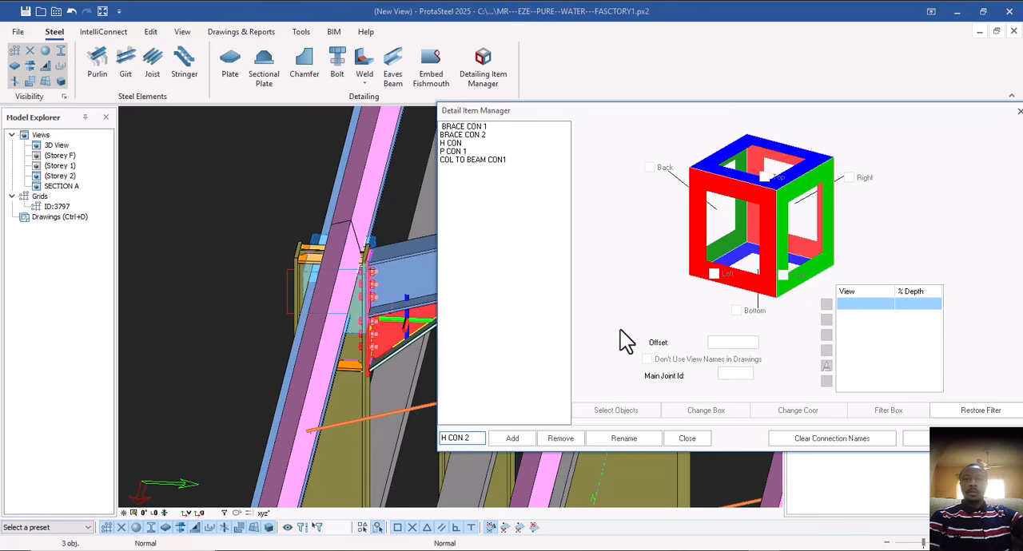
pyautogui.click(514, 439)
# Assign the selected haunch connection parts plus the eaves column and rafter to the H CON 2 item.
pyautogui.click(617, 410)
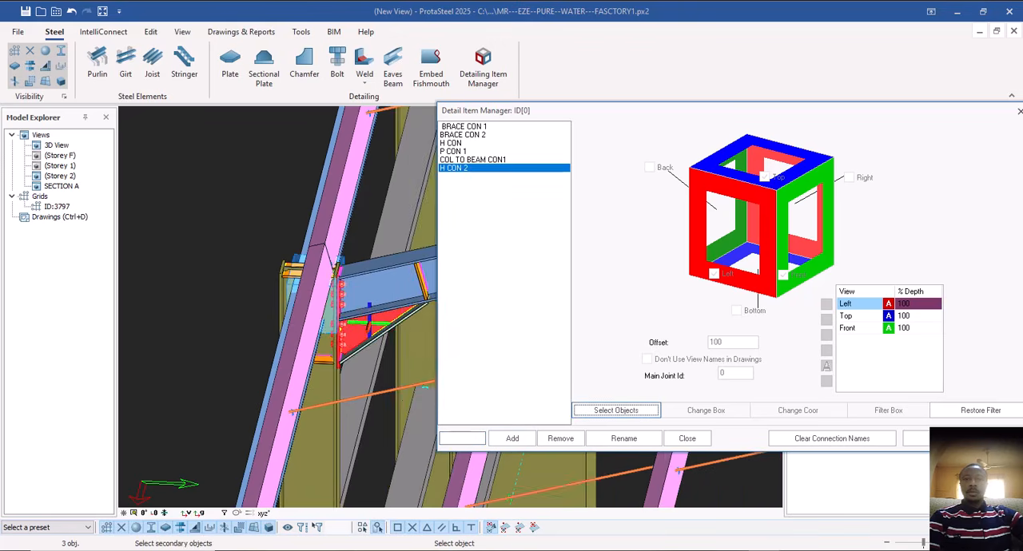
pyautogui.click(297, 393)
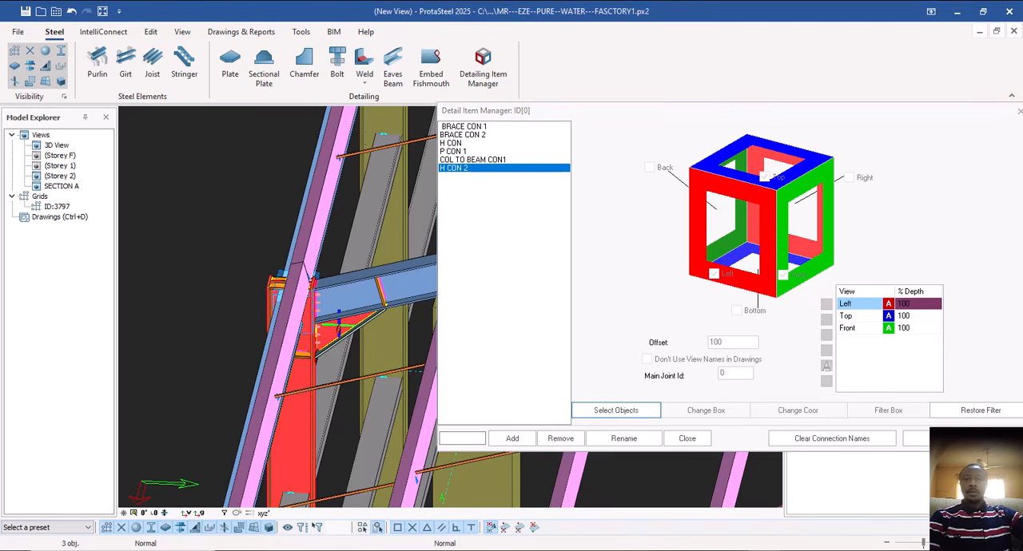
pyautogui.click(352, 316)
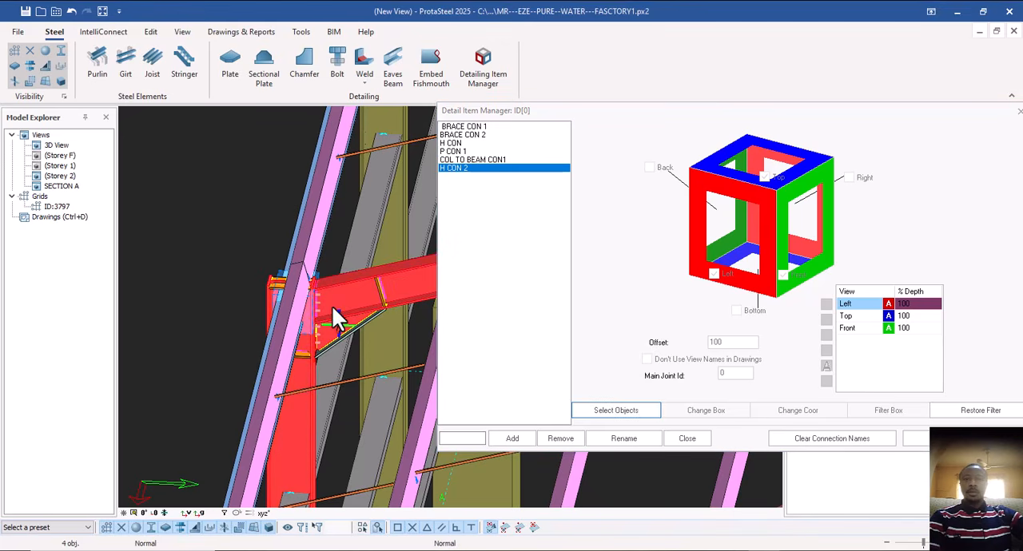
pyautogui.rightClick(247, 287)
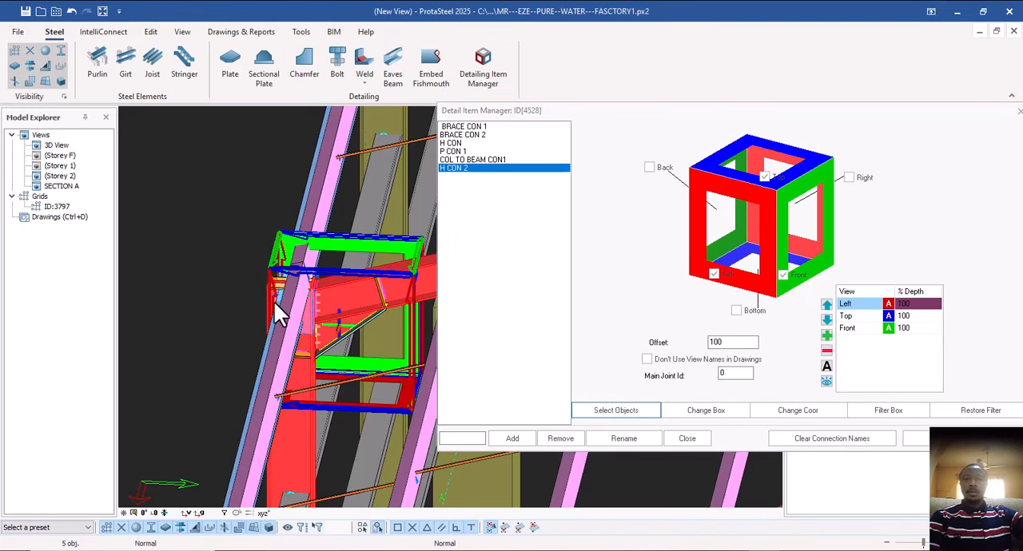
# Include the Bottom and Right views and an additional view in H CON 2, close the manager, and clear the selection.
pyautogui.click(649, 169)
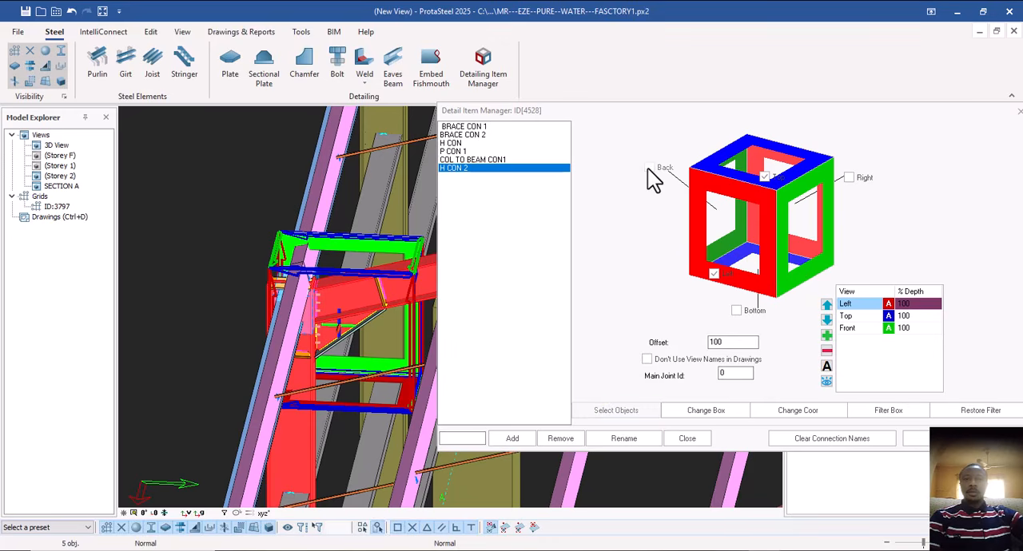
pyautogui.click(737, 311)
pyautogui.click(848, 178)
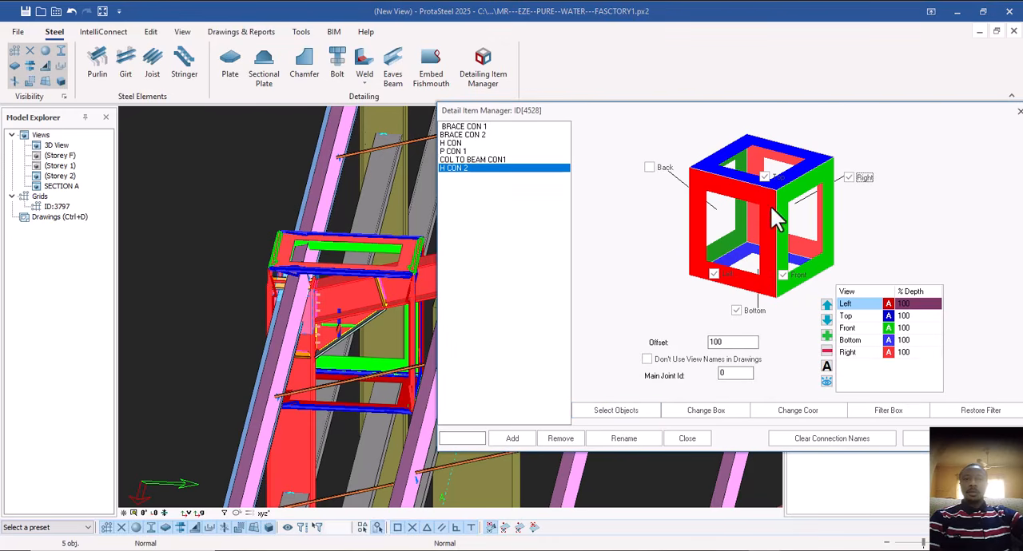
pyautogui.click(827, 335)
pyautogui.click(687, 439)
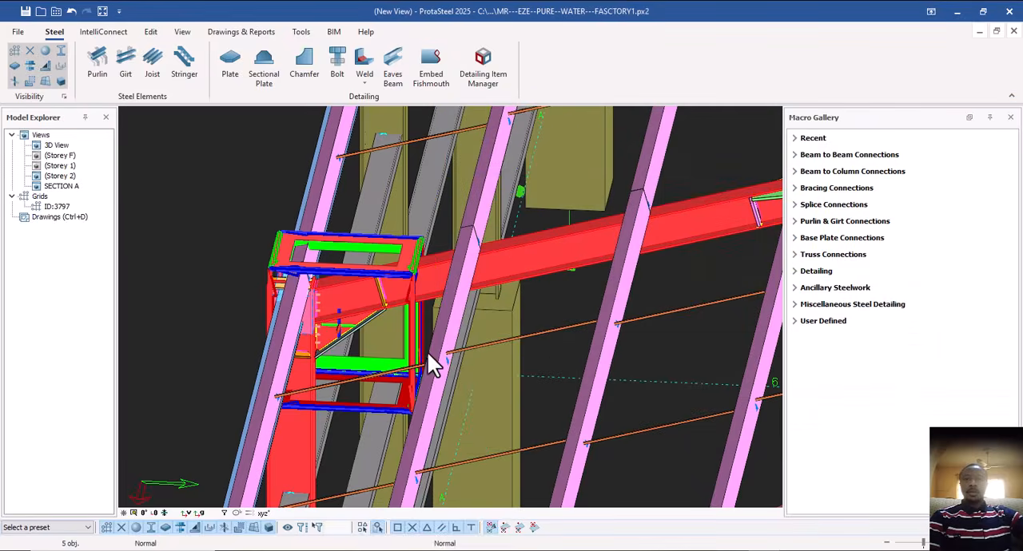
pyautogui.click(372, 260)
# Examine the roof, gable and side frames with their detail item boxes from several angles.
pyautogui.scroll(-5, 277, 301)
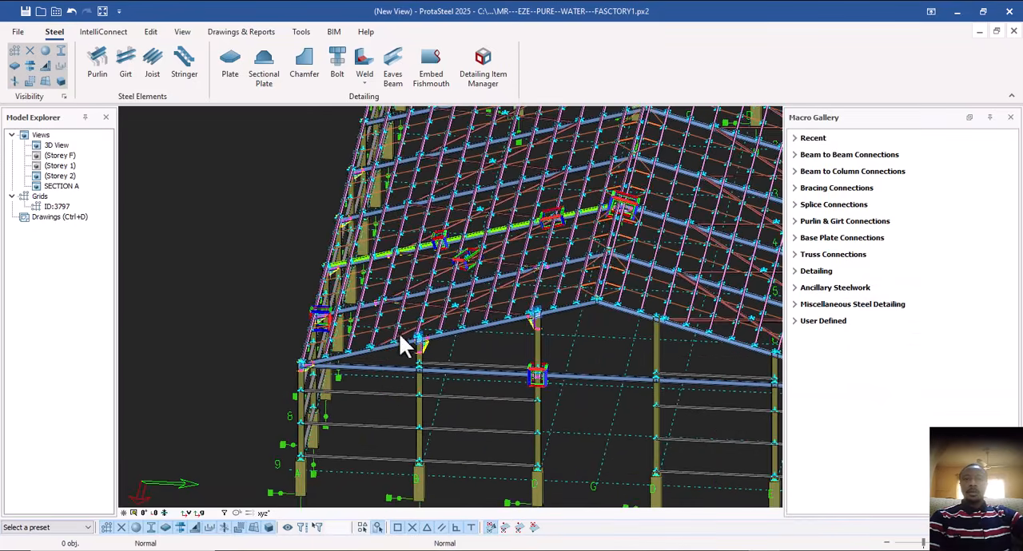
pyautogui.moveTo(451, 319); pyautogui.dragTo(444, 273, button='middle')
pyautogui.scroll(3, 453, 317)
pyautogui.scroll(-3, 427, 306)
pyautogui.keyDown('ctrl'); pyautogui.moveTo(424, 306); pyautogui.dragTo(443, 308, button='middle'); pyautogui.keyUp('ctrl')
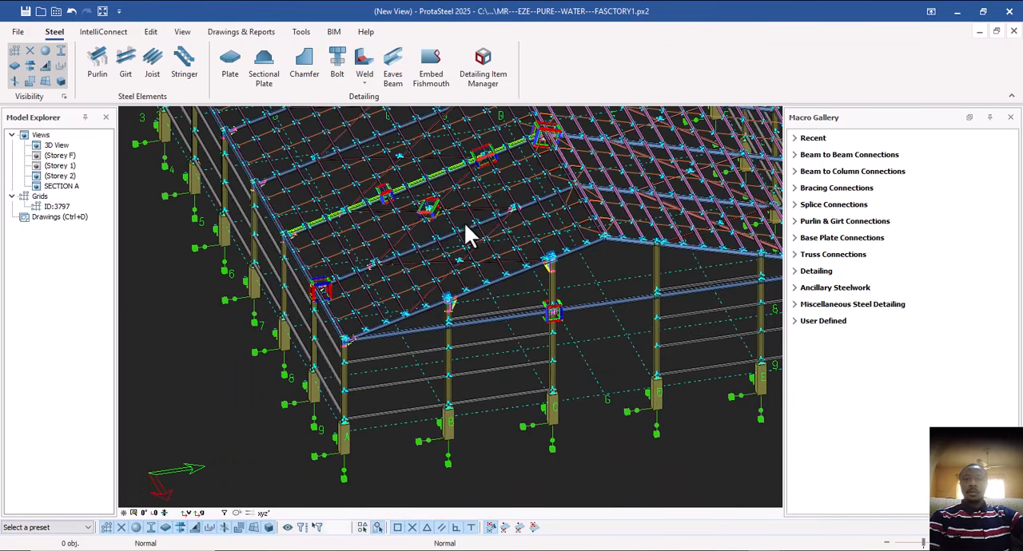
pyautogui.moveTo(464, 222); pyautogui.dragTo(486, 260, button='middle')
pyautogui.scroll(5, 552, 304)
pyautogui.scroll(-2, 486, 264)
pyautogui.scroll(-1, 481, 286)
pyautogui.moveTo(566, 350); pyautogui.dragTo(547, 331, button='middle')
pyautogui.scroll(-5, 547, 335)
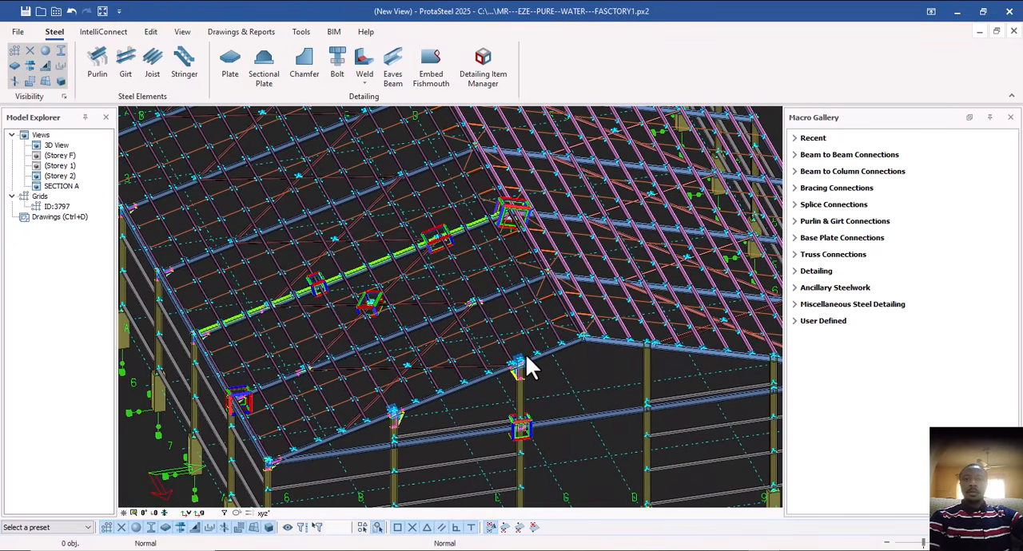
pyautogui.keyDown('shift'); pyautogui.moveTo(566, 392); pyautogui.dragTo(572, 353, button='middle'); pyautogui.keyUp('shift')
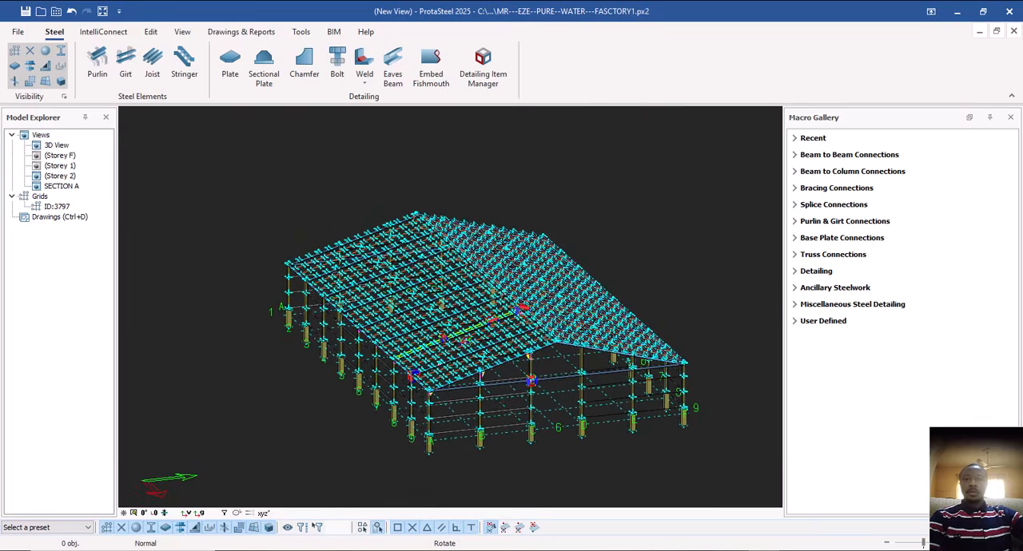
pyautogui.scroll(4, 493, 388)
pyautogui.moveTo(489, 377); pyautogui.dragTo(549, 393, button='middle')
pyautogui.scroll(-2, 516, 425)
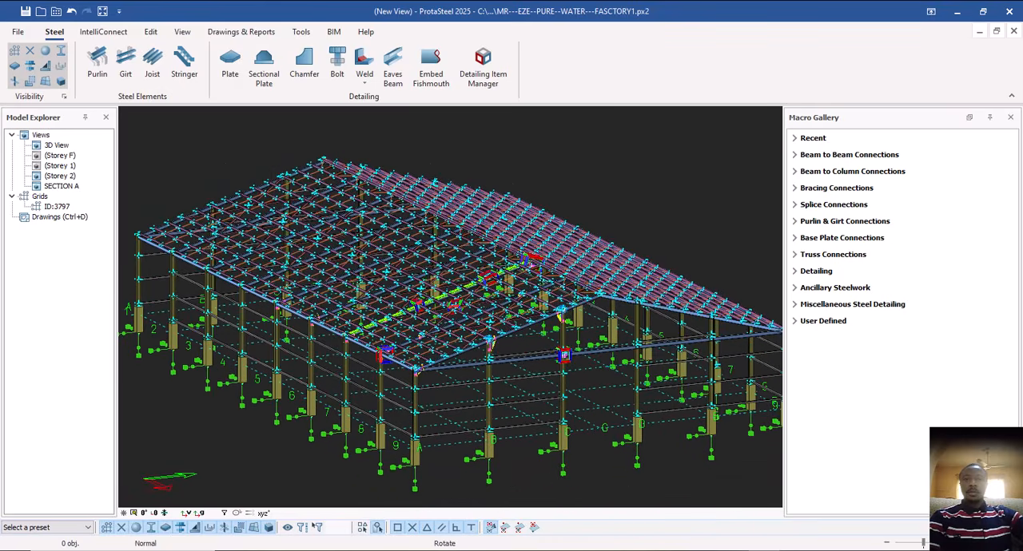
pyautogui.scroll(5, 465, 349)
pyautogui.scroll(-4, 465, 351)
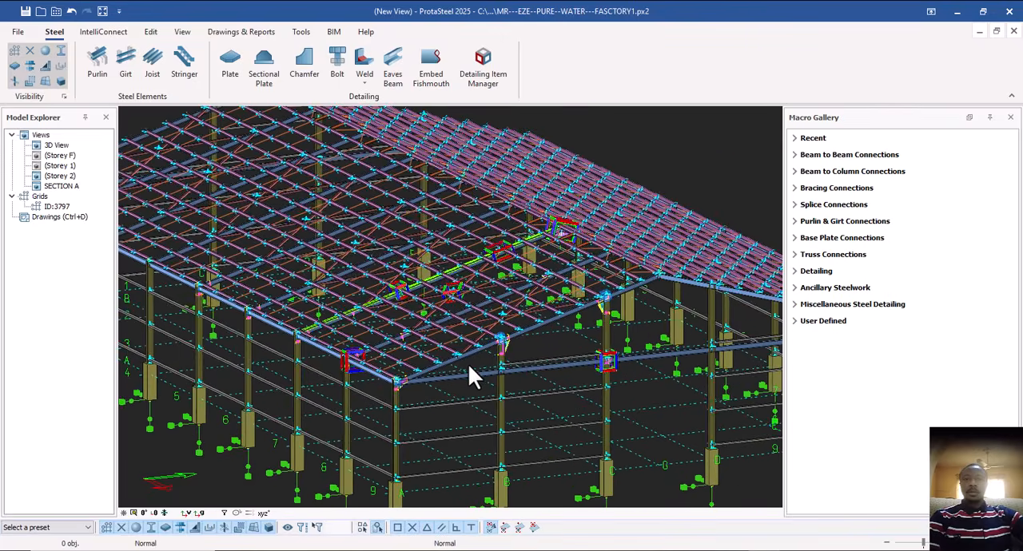
pyautogui.moveTo(568, 392)
pyautogui.keyDown('shift'); pyautogui.mouseDown(button='middle')
pyautogui.moveTo(543, 388)
pyautogui.moveTo(569, 394)
pyautogui.mouseUp(button='middle'); pyautogui.keyUp('shift')
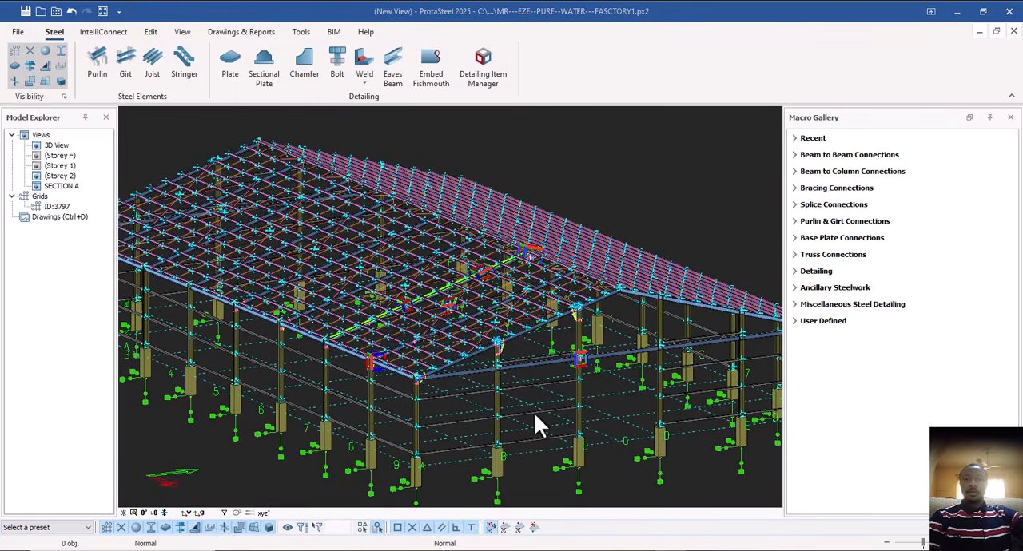
pyautogui.scroll(-3, 520, 422)
pyautogui.keyDown('shift'); pyautogui.moveTo(560, 438); pyautogui.dragTo(556, 386, button='middle'); pyautogui.keyUp('shift')
pyautogui.scroll(5, 555, 386)
pyautogui.scroll(-3, 563, 425)
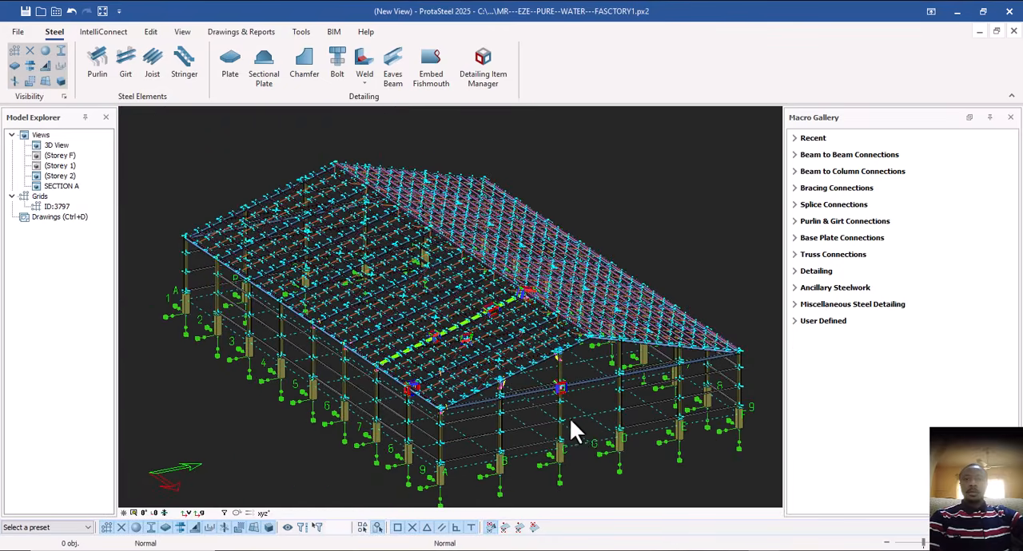
pyautogui.keyDown('shift'); pyautogui.moveTo(584, 435); pyautogui.dragTo(587, 411, button='middle'); pyautogui.keyUp('shift')
pyautogui.scroll(3, 569, 414)
pyautogui.scroll(-2, 579, 412)
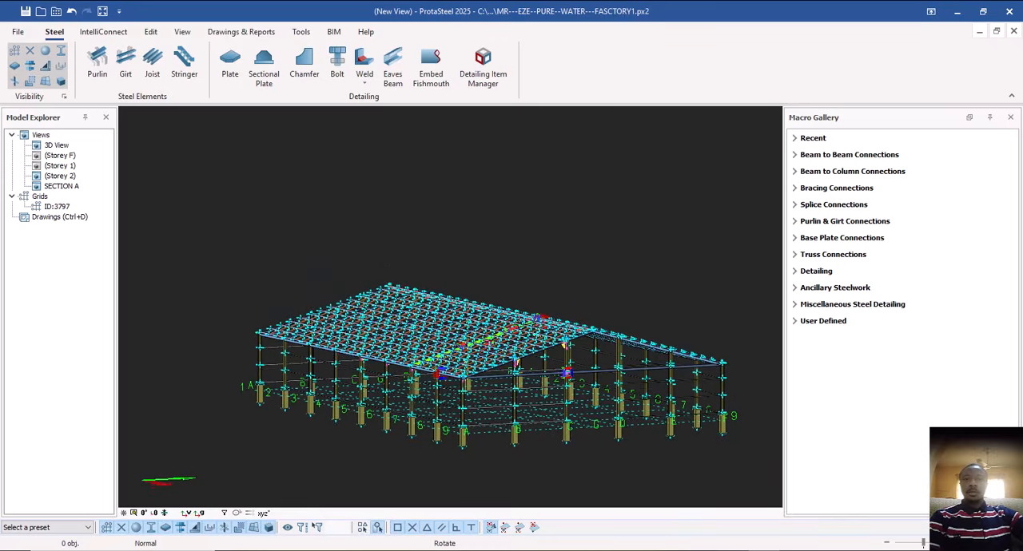
pyautogui.scroll(3, 564, 375)
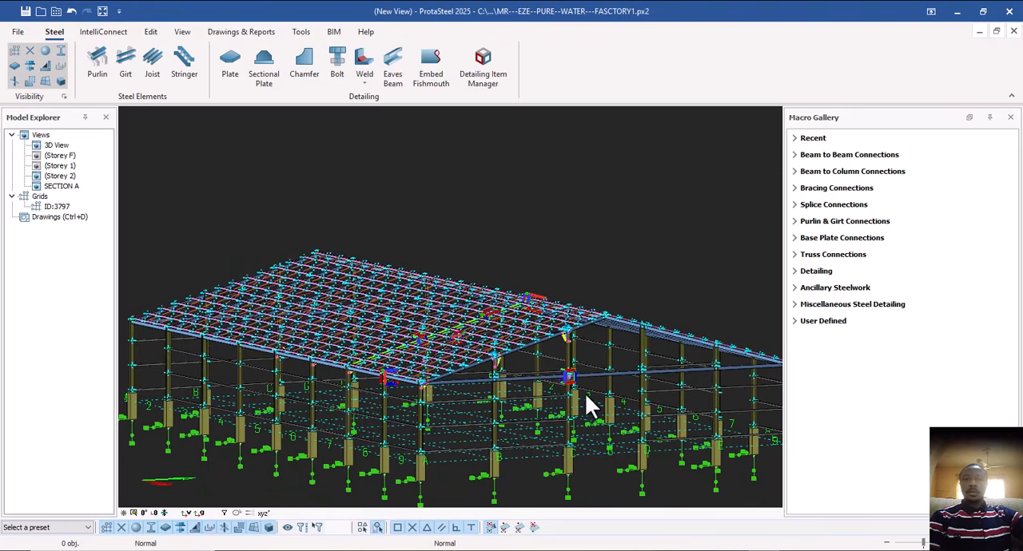
pyautogui.keyDown('shift'); pyautogui.moveTo(586, 397); pyautogui.dragTo(536, 367, button='middle'); pyautogui.keyUp('shift')
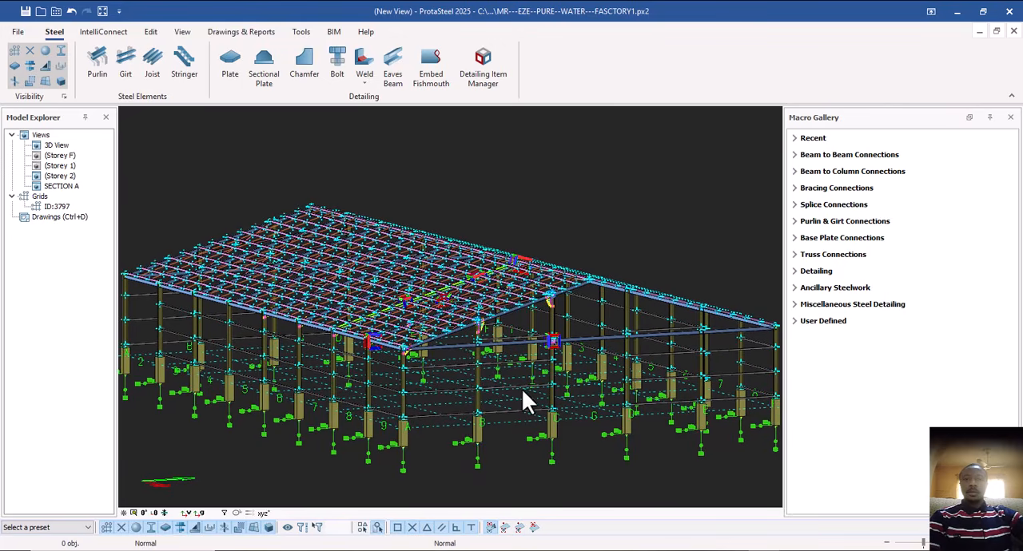
pyautogui.keyDown('shift'); pyautogui.moveTo(531, 364); pyautogui.dragTo(542, 407, button='middle'); pyautogui.keyUp('shift')
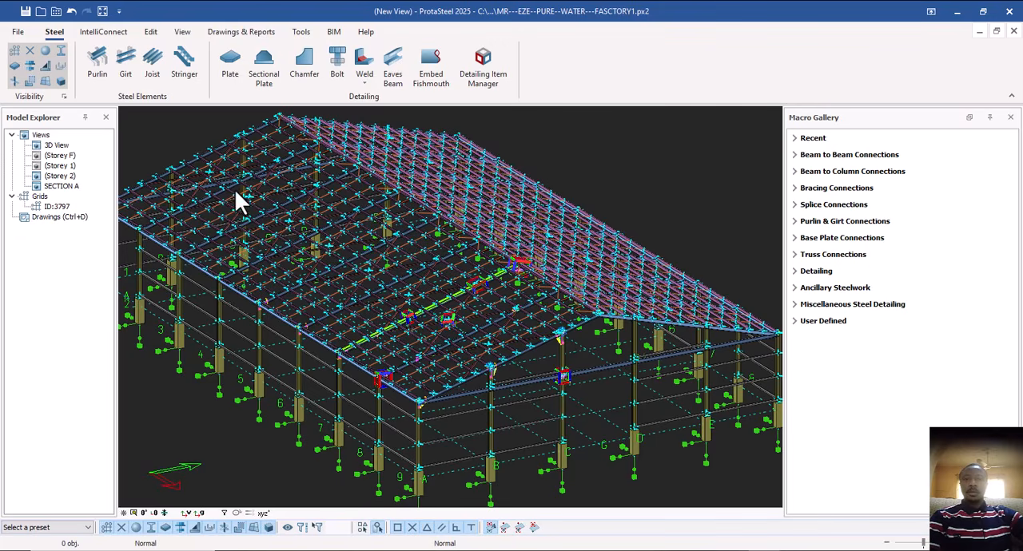
# Review the drawing list in the Drawings Manager, close it, and return to the model view.
pyautogui.doubleClick(64, 216)
pyautogui.doubleClick(70, 138)
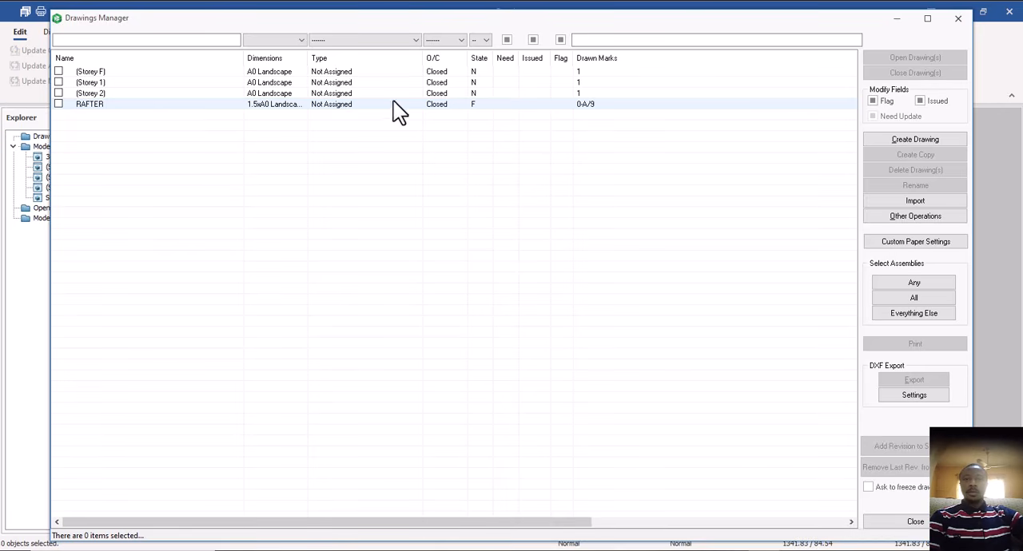
pyautogui.click(958, 18)
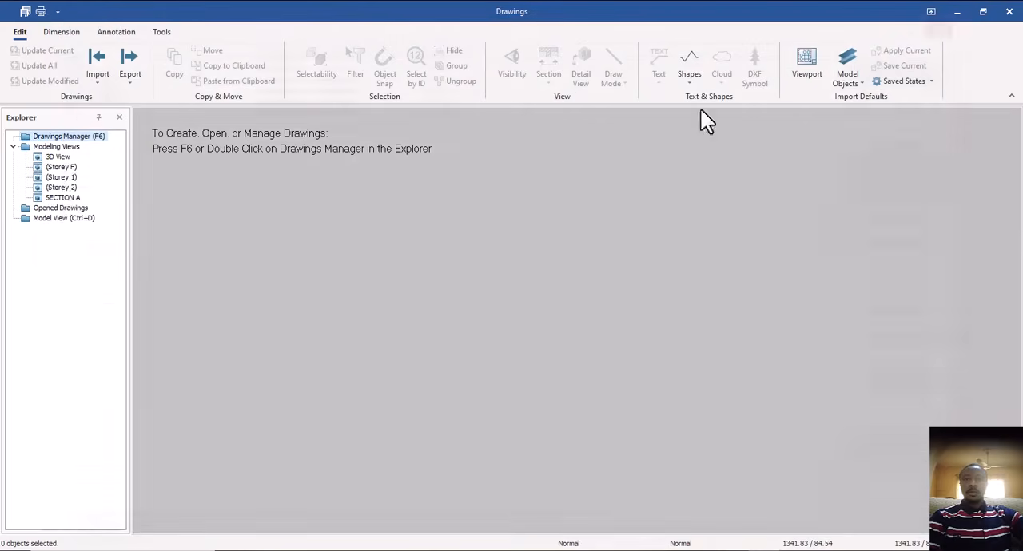
pyautogui.doubleClick(64, 218)
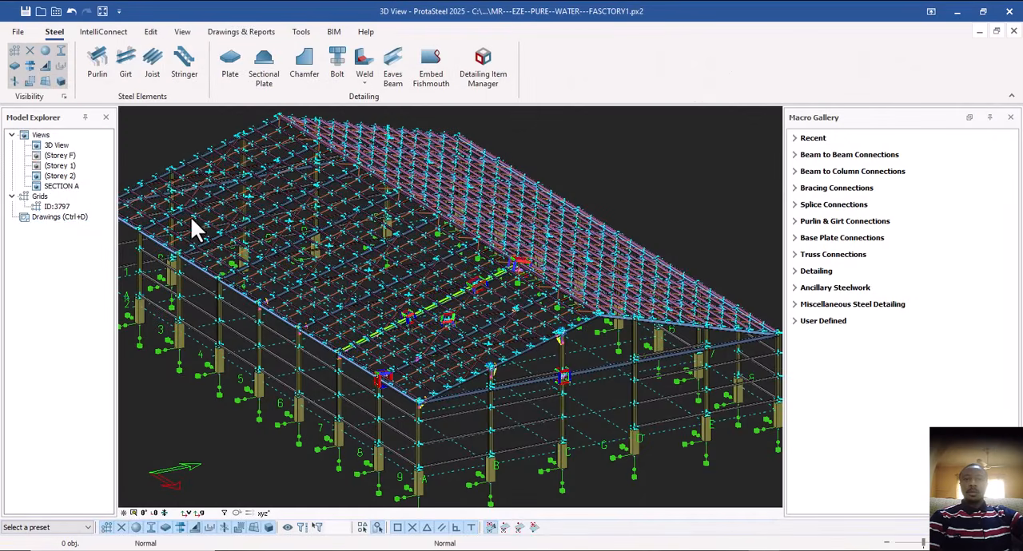
# Select the side-wall column on grid 7, expand the selection to its assembly, and show only that assembly.
pyautogui.scroll(2, 397, 416)
pyautogui.scroll(3, 335, 413)
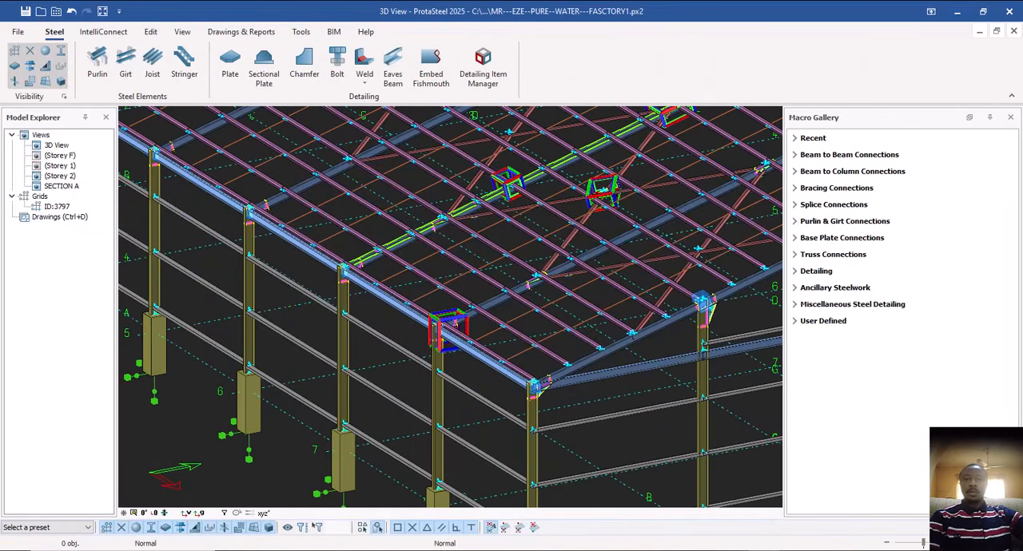
pyautogui.scroll(1, 453, 402)
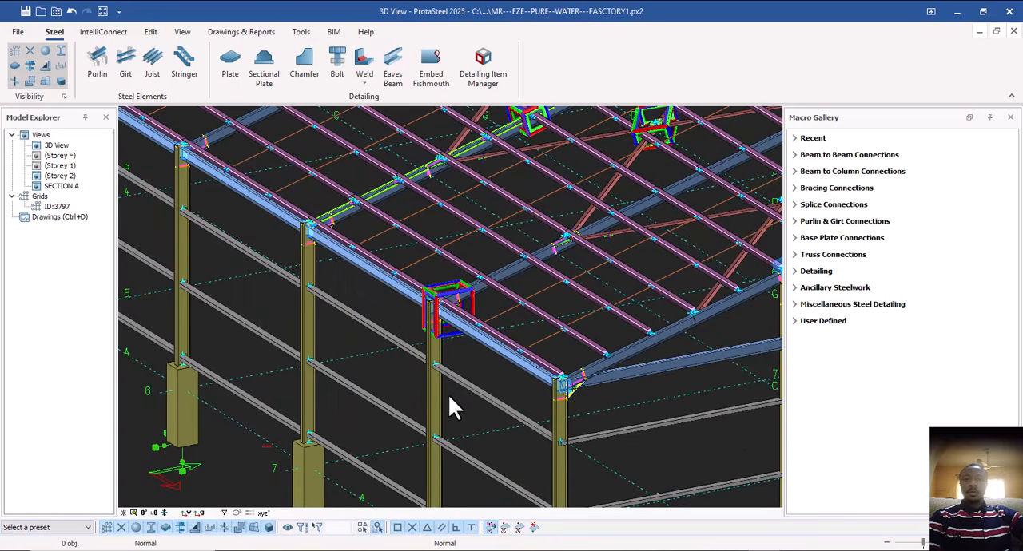
pyautogui.scroll(-1, 444, 399)
pyautogui.scroll(3, 342, 294)
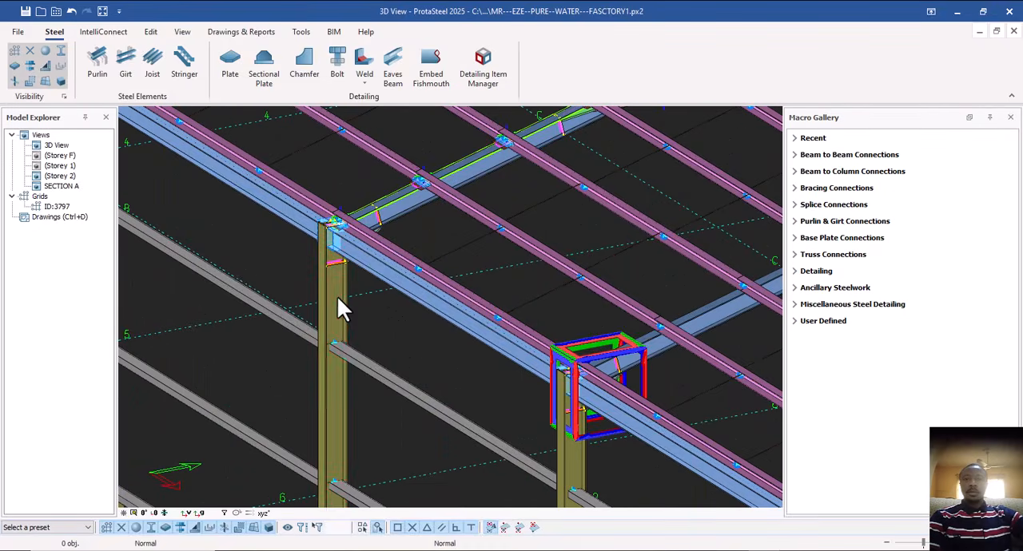
pyautogui.click(337, 295)
pyautogui.scroll(-2, 333, 334)
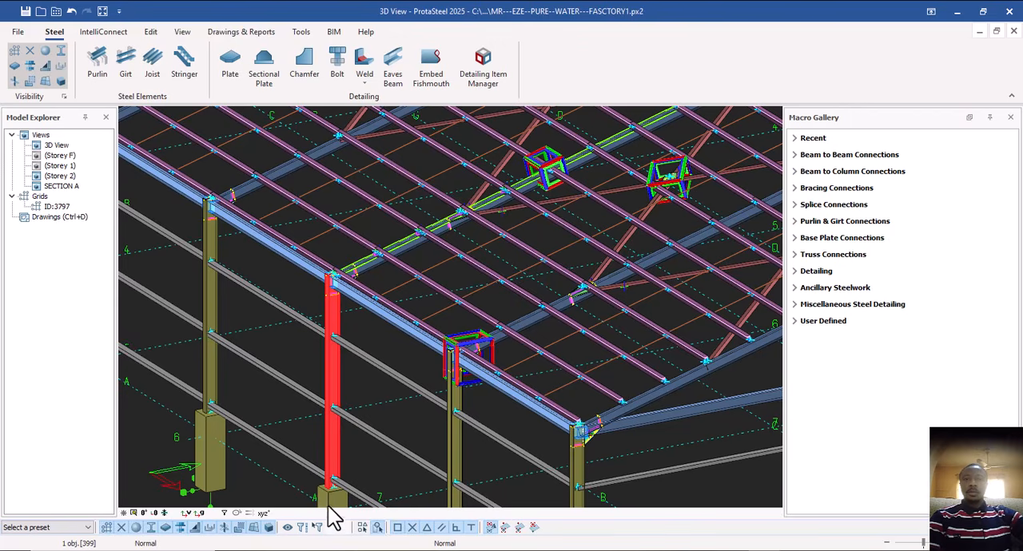
pyautogui.moveTo(336, 489); pyautogui.dragTo(330, 436, button='middle')
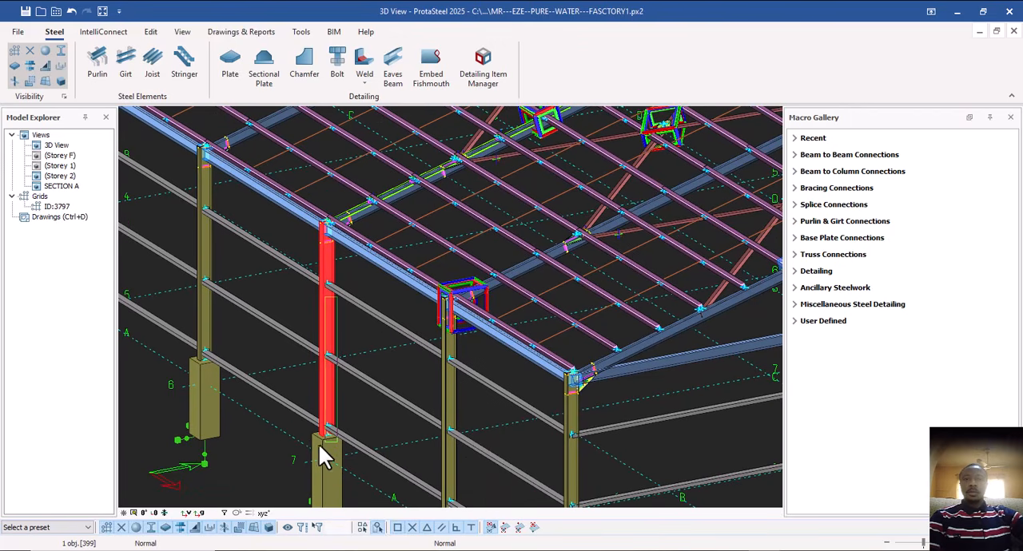
pyautogui.rightClick(345, 312)
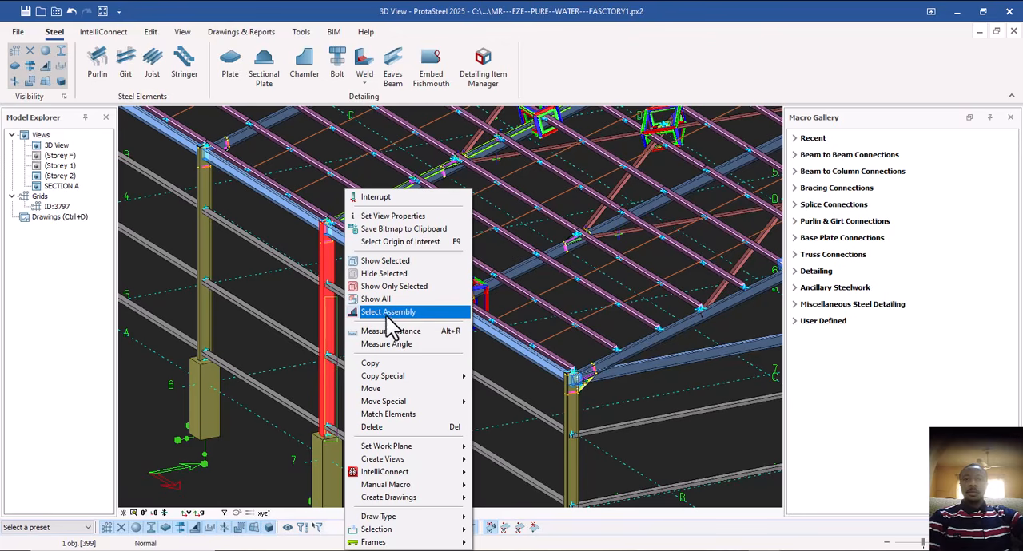
pyautogui.click(387, 313)
pyautogui.rightClick(356, 322)
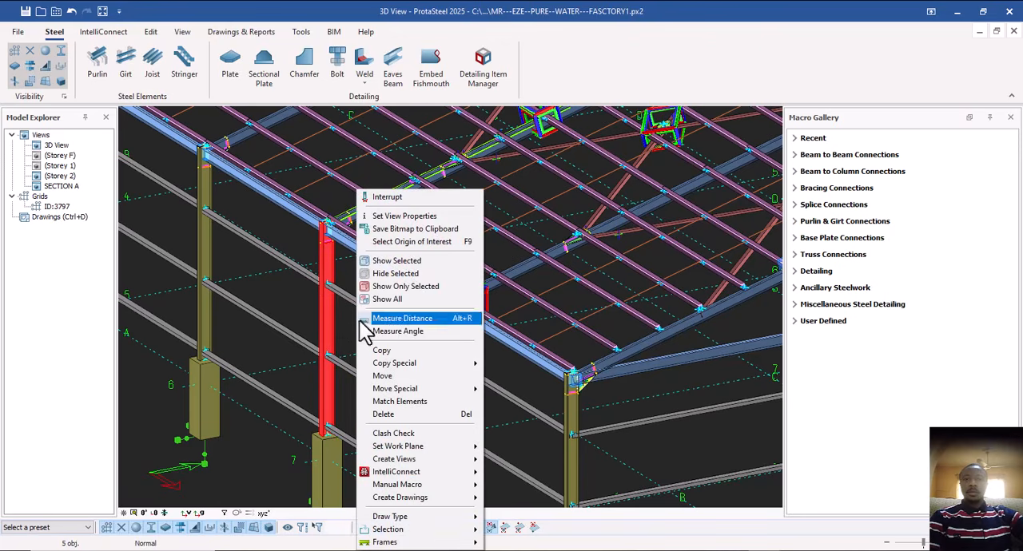
pyautogui.click(411, 287)
# View the isolated column from another angle with nothing selected, and restore all model objects.
pyautogui.moveTo(320, 231); pyautogui.dragTo(377, 297, button='middle')
pyautogui.moveTo(380, 337); pyautogui.dragTo(400, 290, button='middle')
pyautogui.rightClick(400, 290)
pyautogui.click(410, 319)
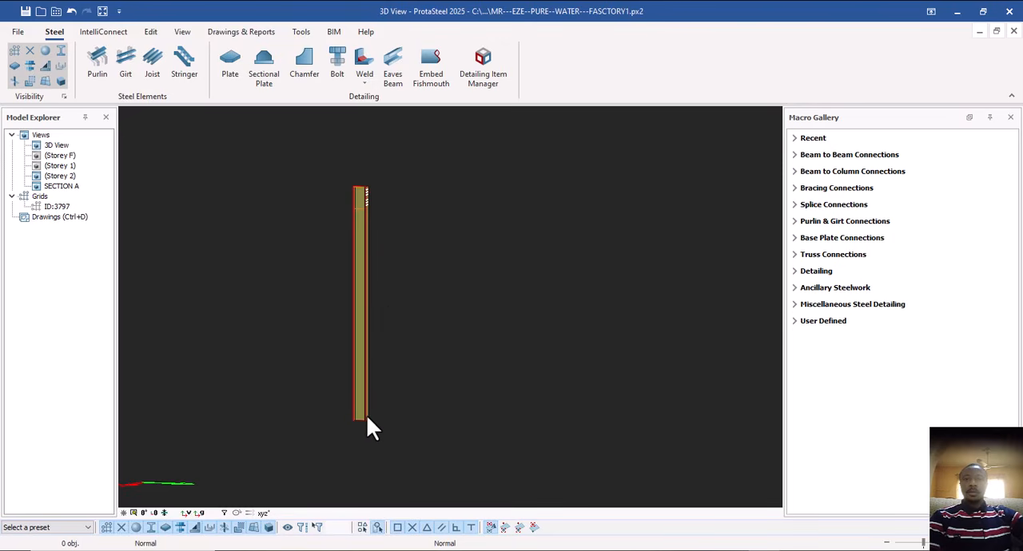
pyautogui.rightClick(388, 307)
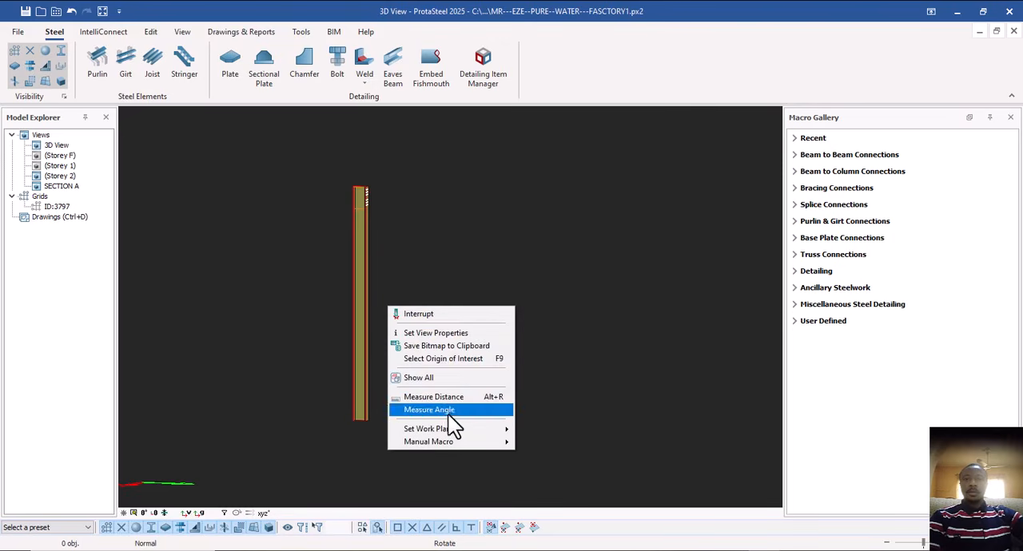
pyautogui.click(423, 270)
pyautogui.rightClick(389, 255)
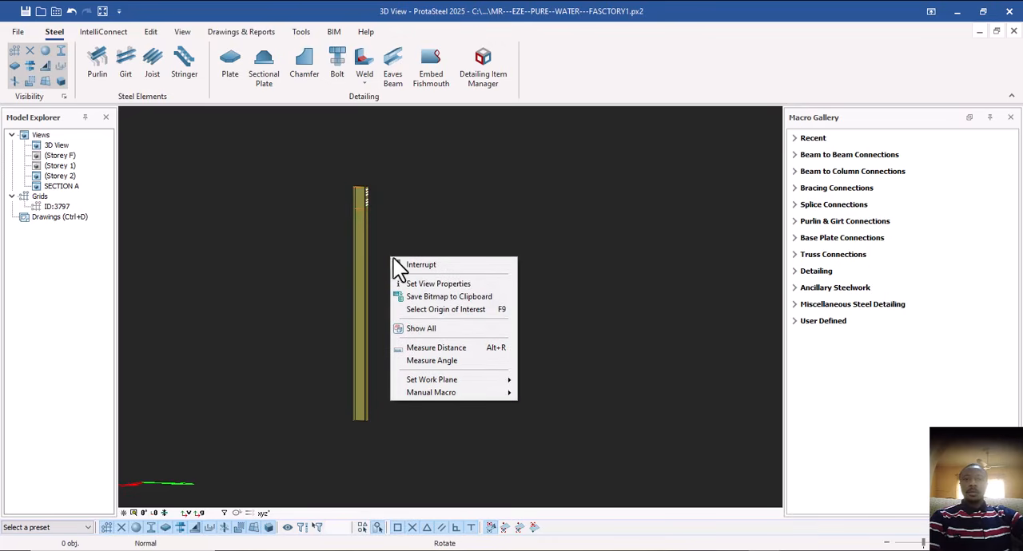
pyautogui.click(429, 328)
# Reselect the grid 7 side-wall column with its whole assembly and isolate it in the 3D view.
pyautogui.moveTo(416, 293)
pyautogui.mouseDown(button='middle')
pyautogui.moveTo(471, 352)
pyautogui.moveTo(412, 304)
pyautogui.moveTo(419, 310)
pyautogui.mouseUp(button='middle')
pyautogui.scroll(3, 419, 313)
pyautogui.moveTo(442, 342)
pyautogui.mouseDown(button='middle')
pyautogui.moveTo(475, 334)
pyautogui.moveTo(429, 330)
pyautogui.mouseUp(button='middle')
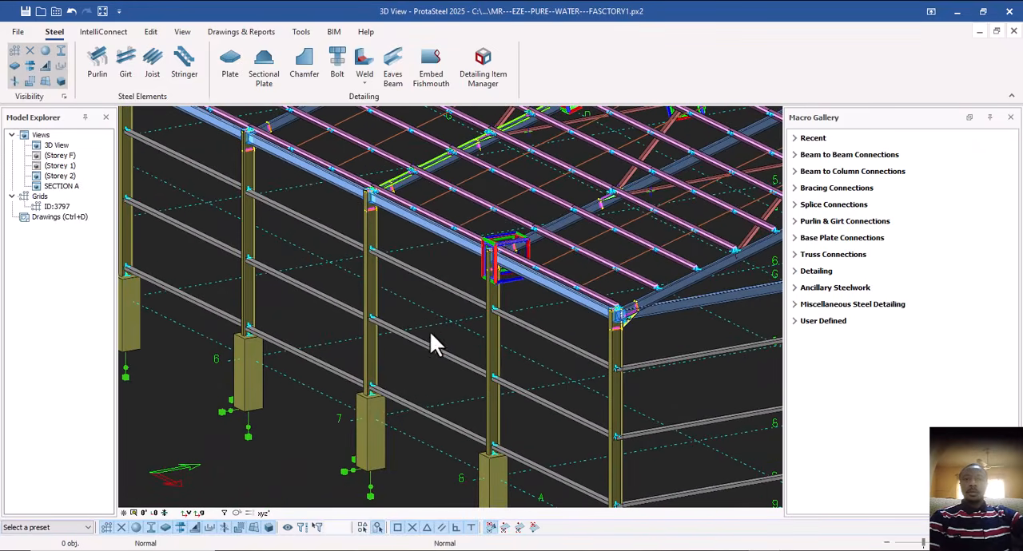
pyautogui.scroll(3, 365, 276)
pyautogui.click(365, 272)
pyautogui.rightClick(365, 274)
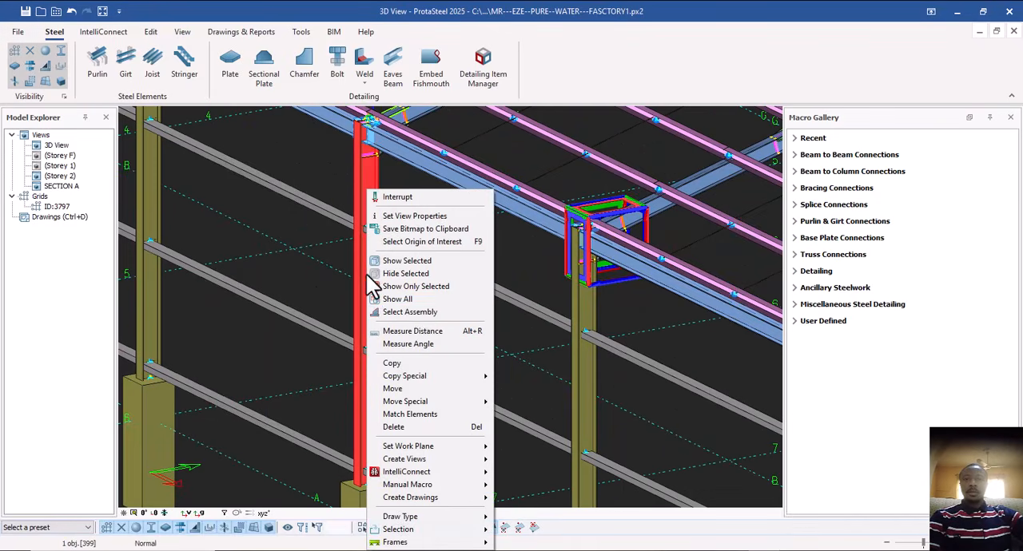
pyautogui.click(413, 311)
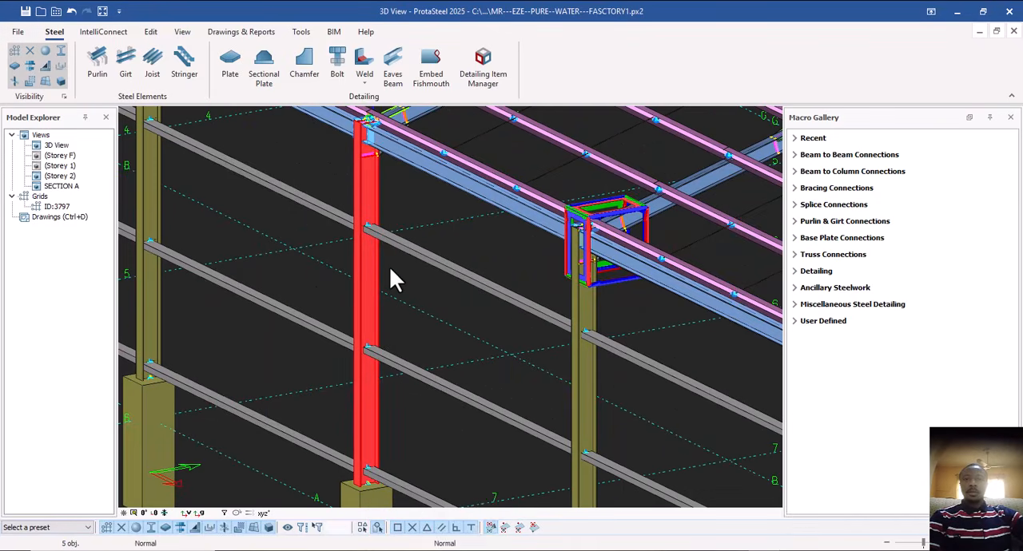
pyautogui.rightClick(390, 279)
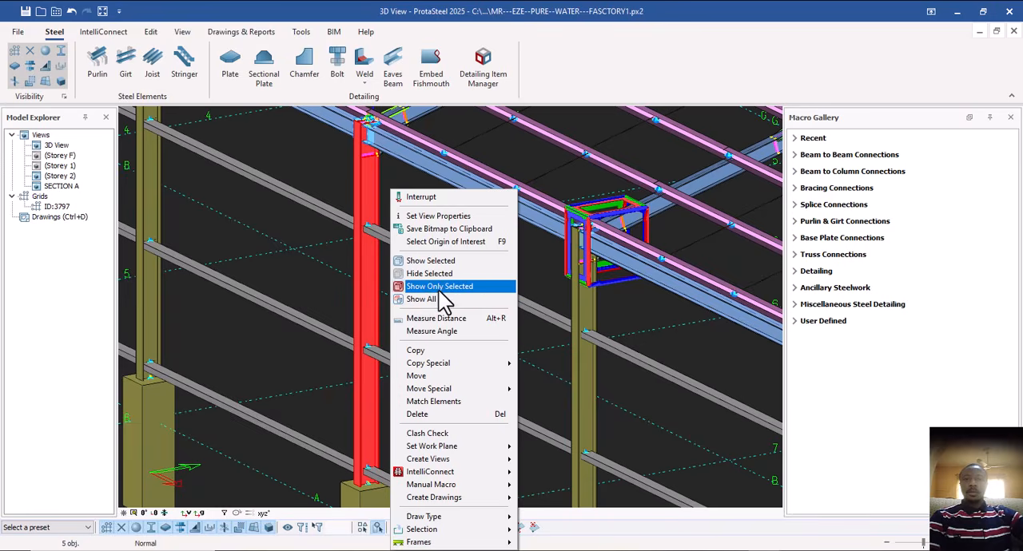
pyautogui.click(439, 287)
# Create an assembly drawing of the isolated column and open drawing 835-156-CE-001 from the Drawings Manager.
pyautogui.rightClick(385, 283)
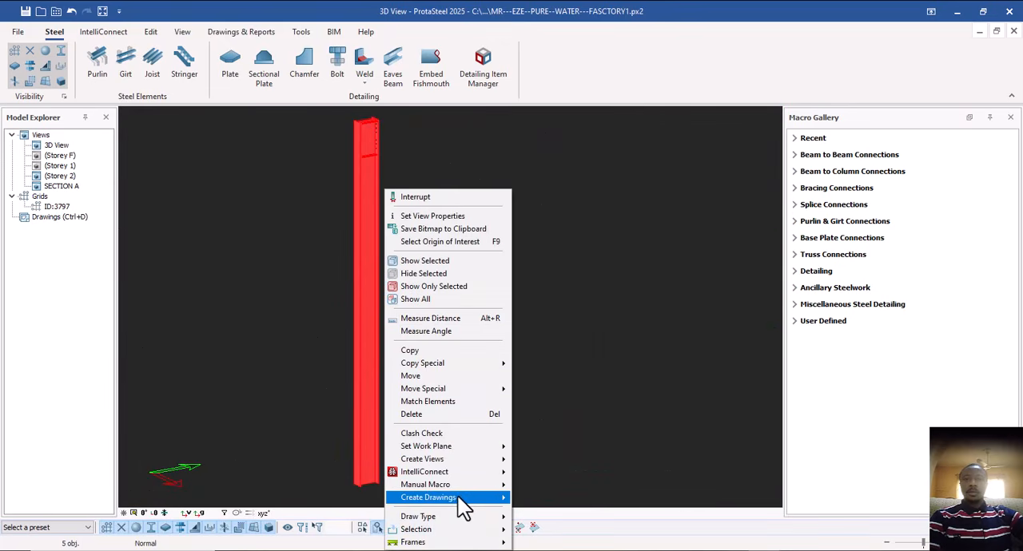
pyautogui.moveTo(473, 498)
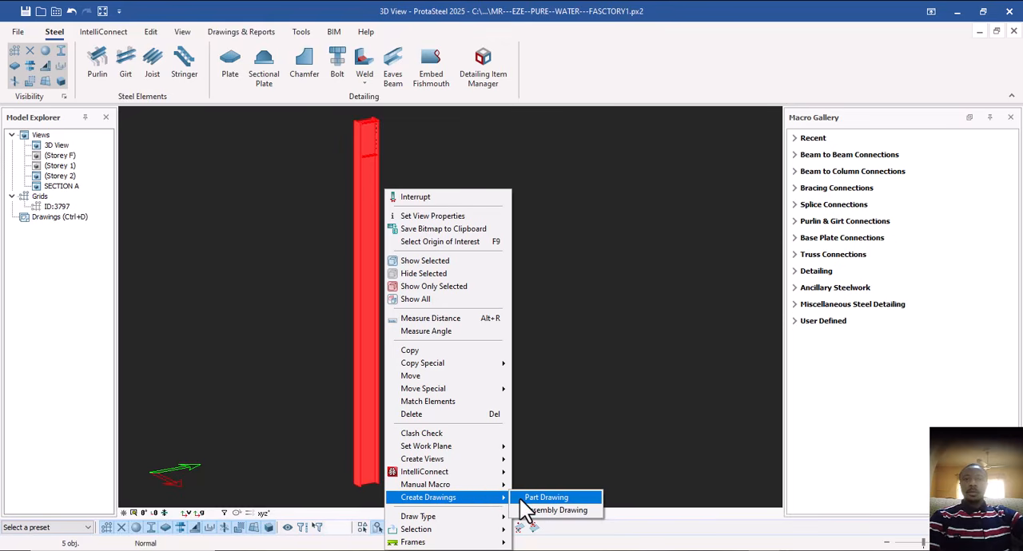
pyautogui.click(545, 509)
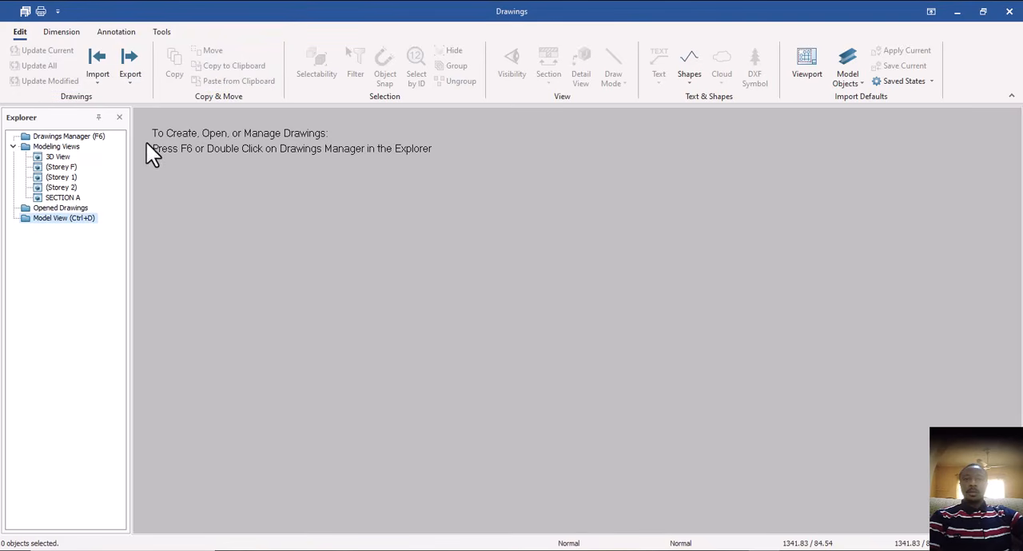
pyautogui.doubleClick(59, 137)
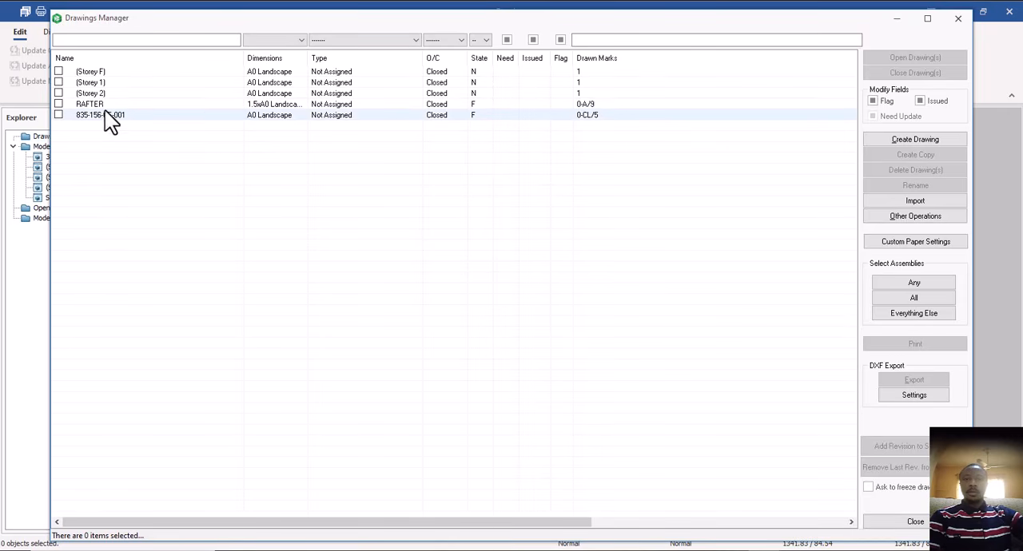
pyautogui.doubleClick(170, 116)
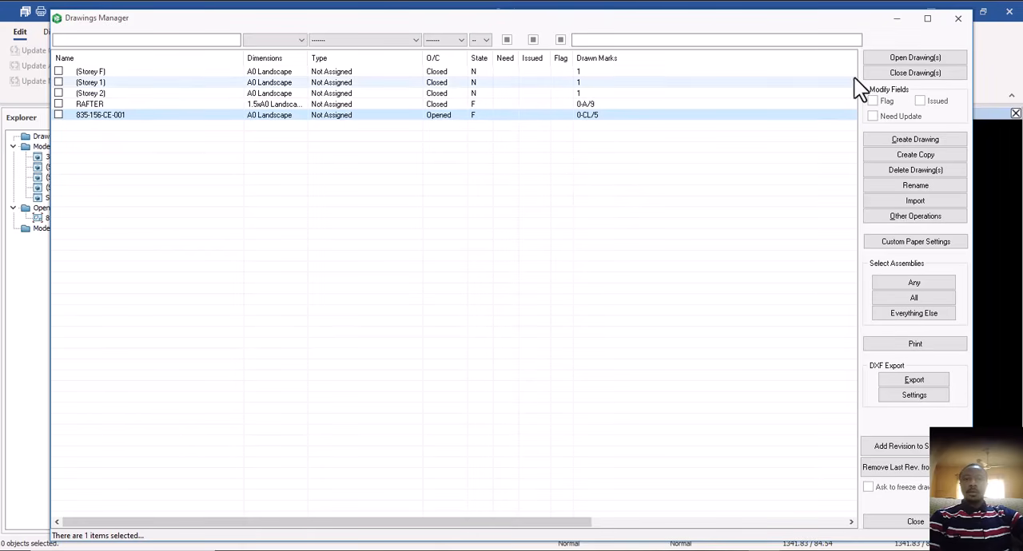
pyautogui.click(958, 18)
# Examine the column drawing's CL/5 elevation, sections A-A, B-B and C-C, and part details with their dimensions, bolt holes and welds.
pyautogui.scroll(-2, 425, 281)
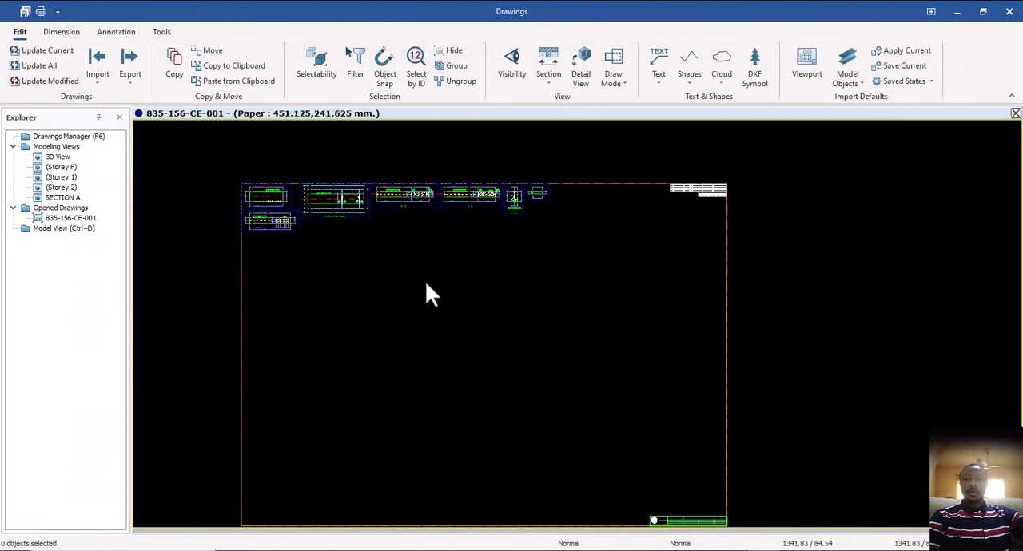
pyautogui.scroll(5, 320, 213)
pyautogui.moveTo(309, 195)
pyautogui.mouseDown(button='middle')
pyautogui.moveTo(338, 248)
pyautogui.moveTo(287, 259)
pyautogui.mouseUp(button='middle')
pyautogui.scroll(4, 741, 222)
pyautogui.moveTo(826, 219); pyautogui.dragTo(630, 221, button='middle')
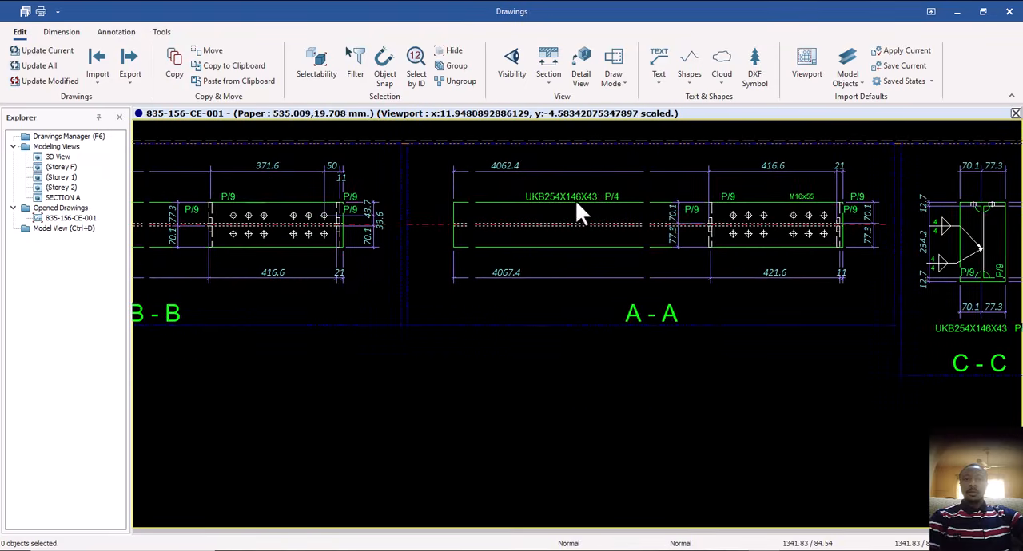
pyautogui.scroll(2, 548, 216)
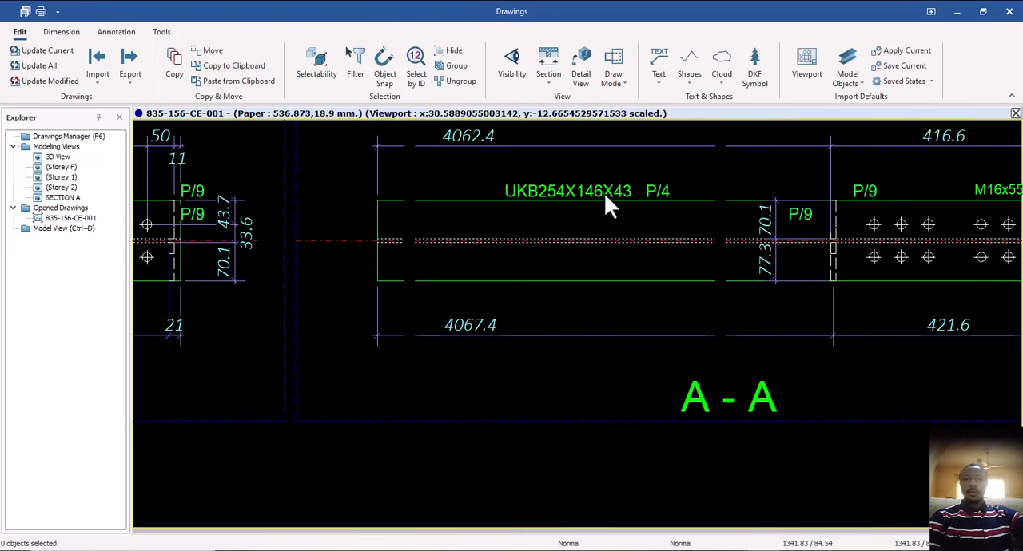
pyautogui.scroll(-2, 632, 200)
pyautogui.moveTo(781, 208); pyautogui.dragTo(609, 204, button='middle')
pyautogui.scroll(-2, 727, 227)
pyautogui.scroll(4, 688, 215)
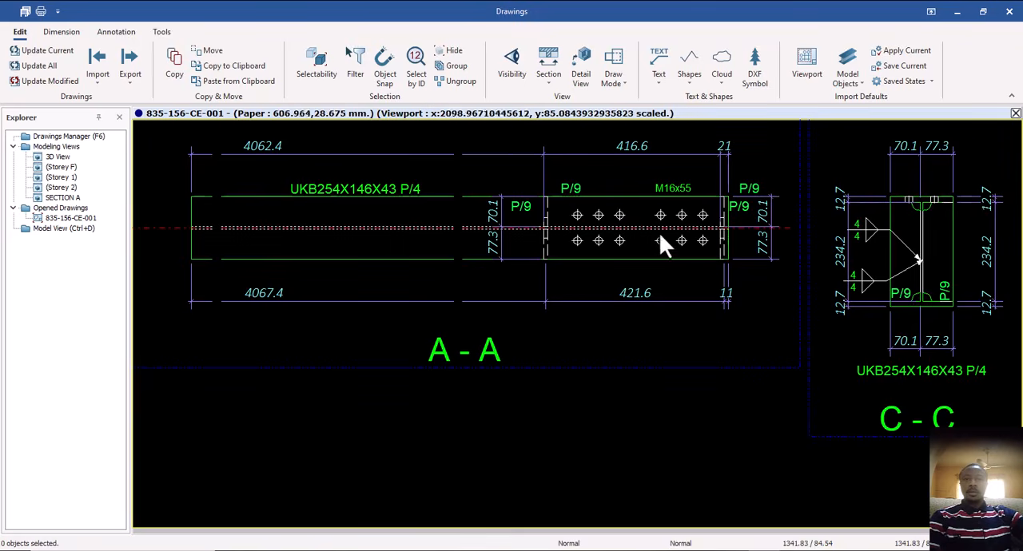
pyautogui.scroll(-3, 866, 260)
pyautogui.moveTo(865, 261); pyautogui.dragTo(731, 238, button='middle')
pyautogui.scroll(6, 741, 243)
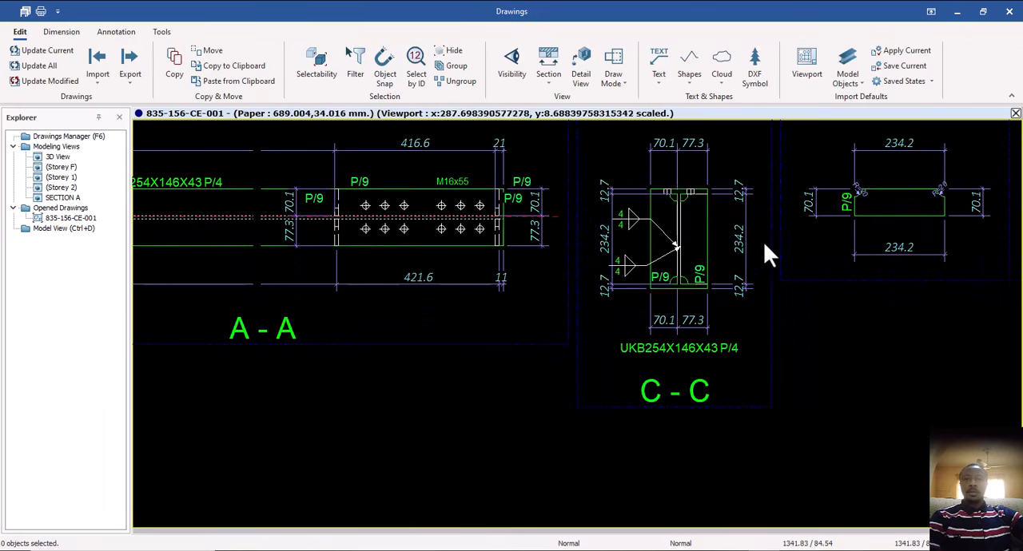
pyautogui.moveTo(802, 231)
pyautogui.mouseDown(button='middle')
pyautogui.moveTo(696, 248)
pyautogui.moveTo(761, 239)
pyautogui.mouseUp(button='middle')
pyautogui.scroll(-7, 761, 239)
pyautogui.moveTo(615, 258); pyautogui.dragTo(869, 245, button='middle')
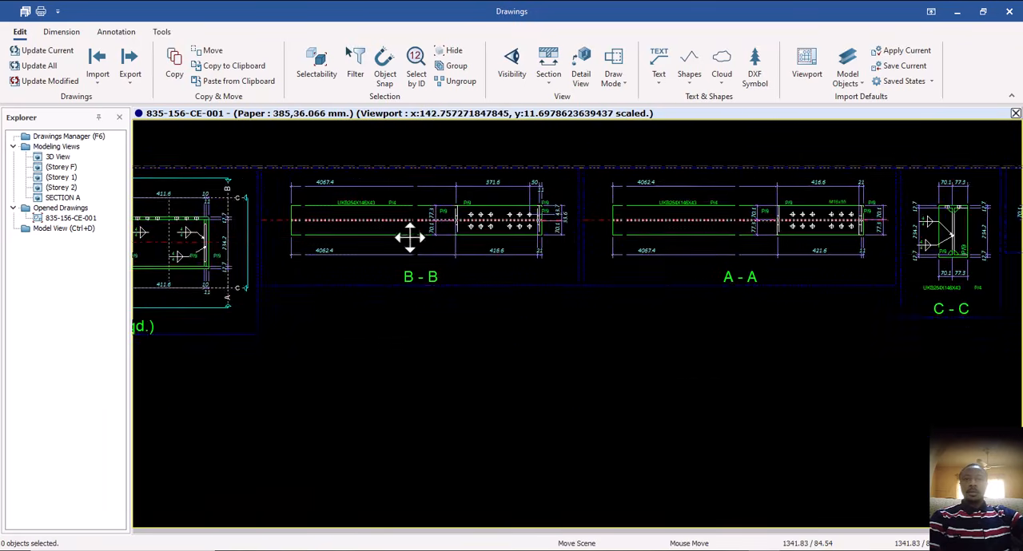
pyautogui.moveTo(411, 238); pyautogui.dragTo(686, 233, button='middle')
pyautogui.moveTo(290, 247); pyautogui.dragTo(652, 253, button='middle')
pyautogui.moveTo(317, 258)
pyautogui.mouseDown(button='middle')
pyautogui.moveTo(418, 253)
pyautogui.moveTo(282, 218)
pyautogui.mouseUp(button='middle')
pyautogui.scroll(2, 430, 247)
pyautogui.scroll(-3, 360, 220)
pyautogui.moveTo(377, 248); pyautogui.dragTo(382, 252, button='middle')
pyautogui.scroll(-1, 378, 270)
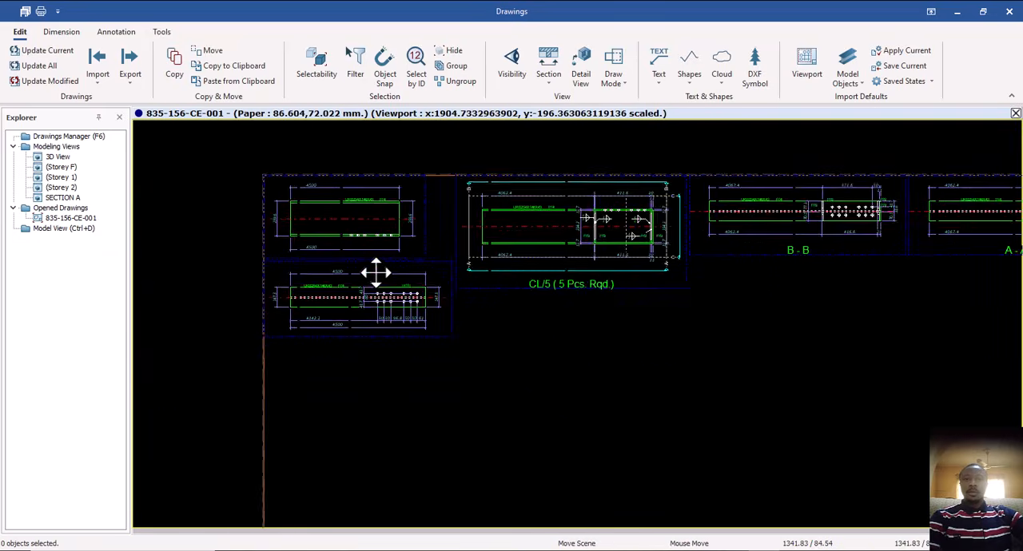
pyautogui.scroll(-1, 376, 272)
pyautogui.moveTo(529, 285); pyautogui.dragTo(399, 281, button='middle')
pyautogui.scroll(-2, 400, 283)
pyautogui.scroll(-2, 470, 233)
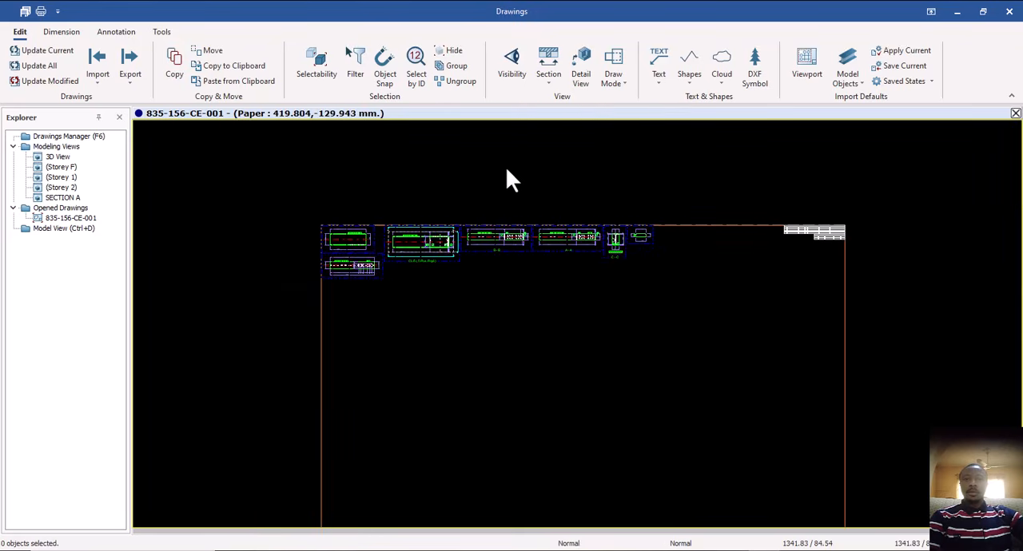
# Rename the drawing COLUMN in its properties, and close it with its changes saved.
pyautogui.doubleClick(506, 168)
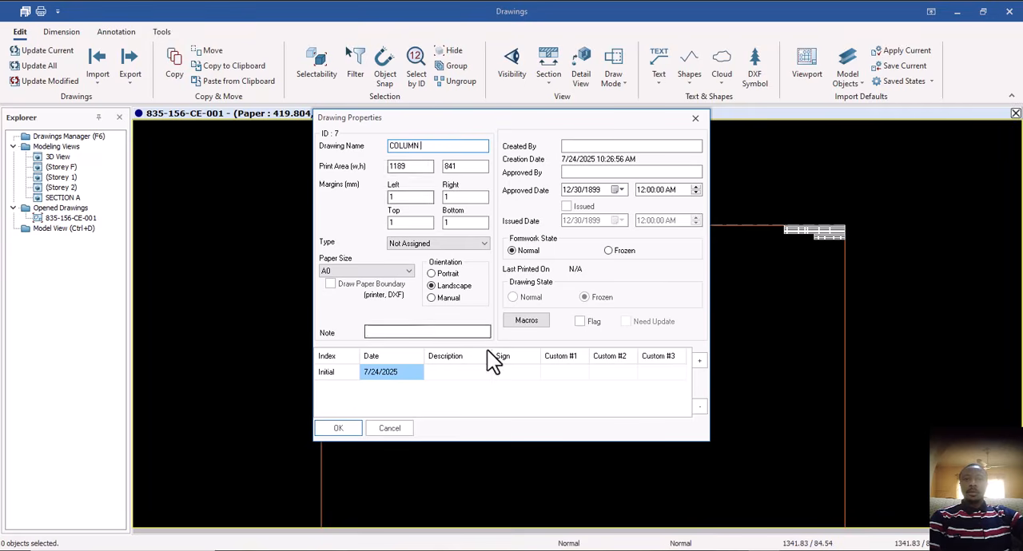
pyautogui.click(343, 428)
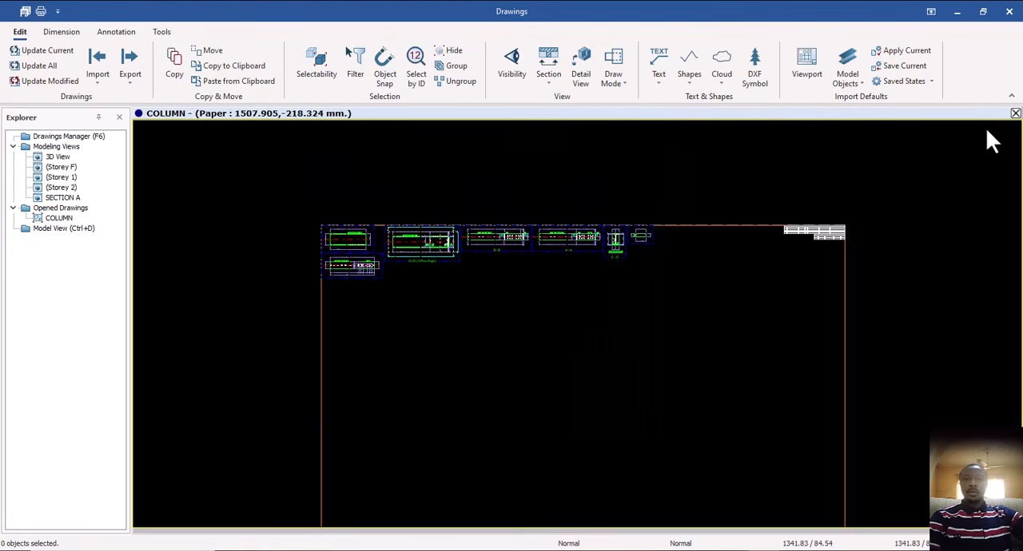
pyautogui.click(1015, 113)
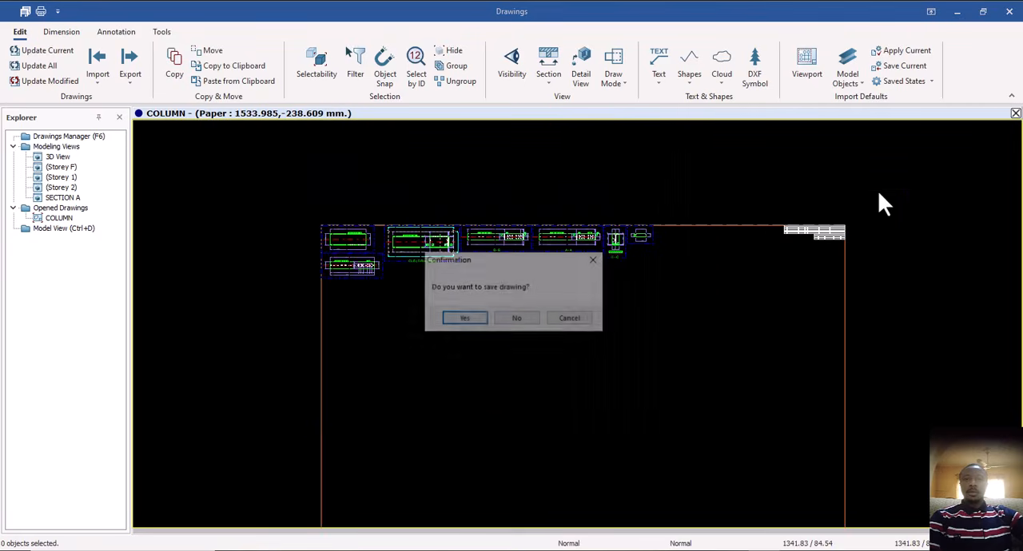
pyautogui.click(463, 321)
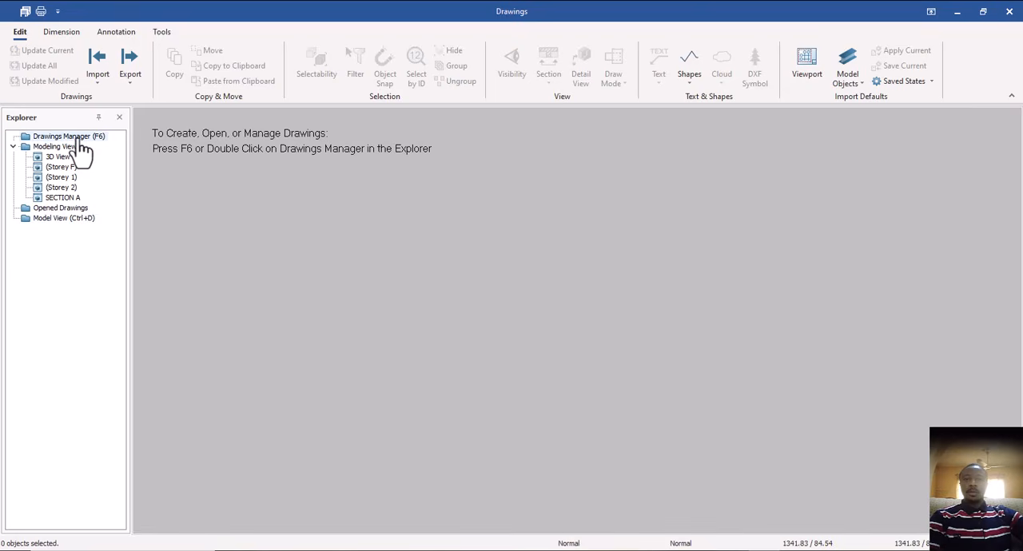
# Return to the model view, show all objects of the building again, and clear the column selection.
pyautogui.doubleClick(77, 218)
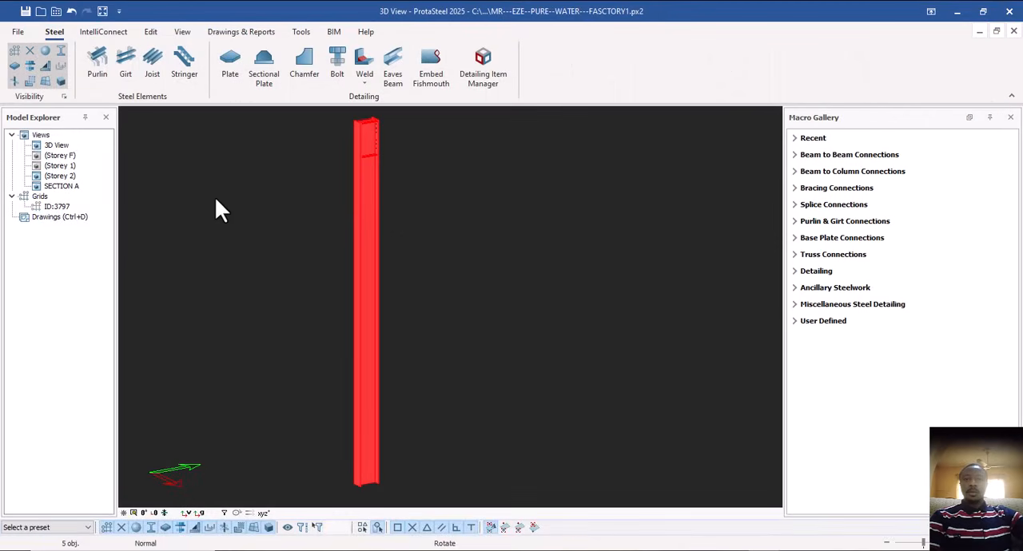
pyautogui.rightClick(215, 196)
pyautogui.click(265, 296)
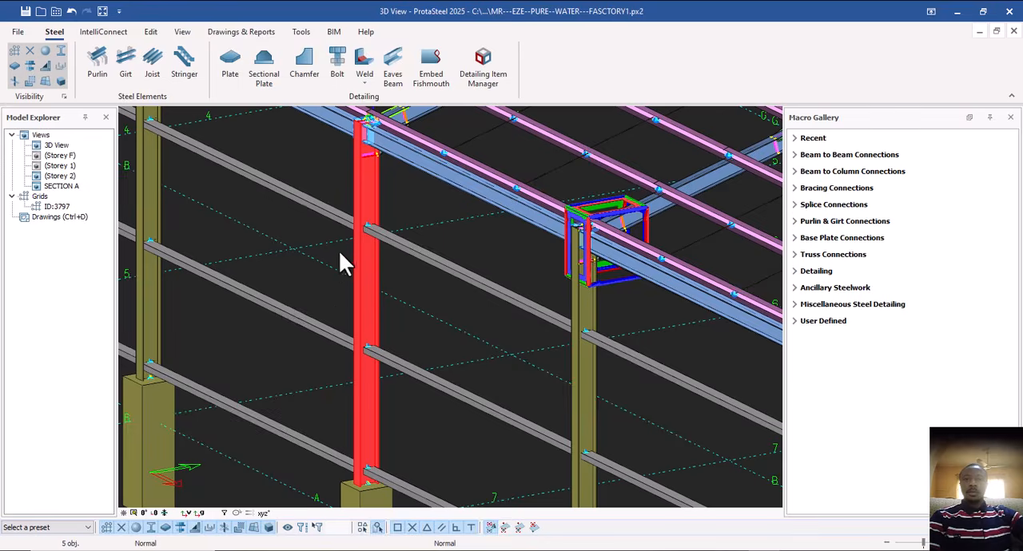
pyautogui.scroll(-10, 339, 264)
pyautogui.moveTo(418, 316); pyautogui.dragTo(442, 361, button='middle')
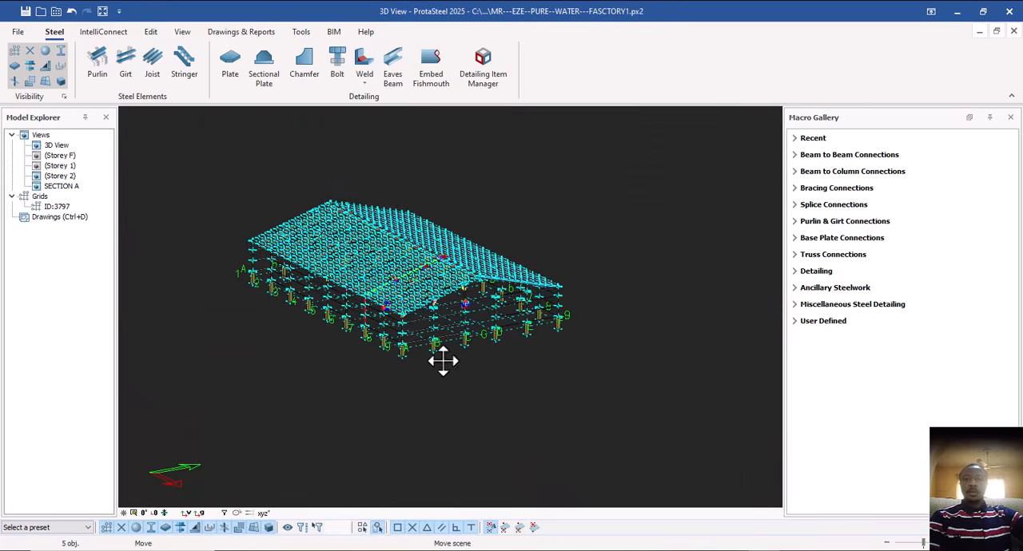
pyautogui.scroll(5, 395, 338)
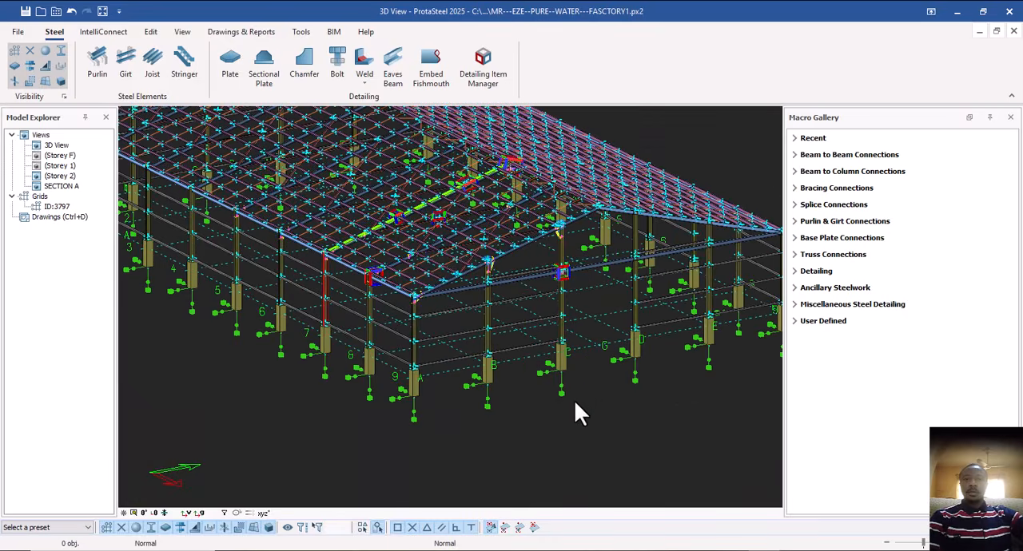
pyautogui.scroll(-2, 573, 399)
pyautogui.scroll(1, 562, 391)
pyautogui.keyDown('ctrl'); pyautogui.moveTo(561, 391); pyautogui.dragTo(583, 362, button='middle'); pyautogui.keyUp('ctrl')
pyautogui.scroll(2, 589, 343)
pyautogui.scroll(-3, 589, 344)
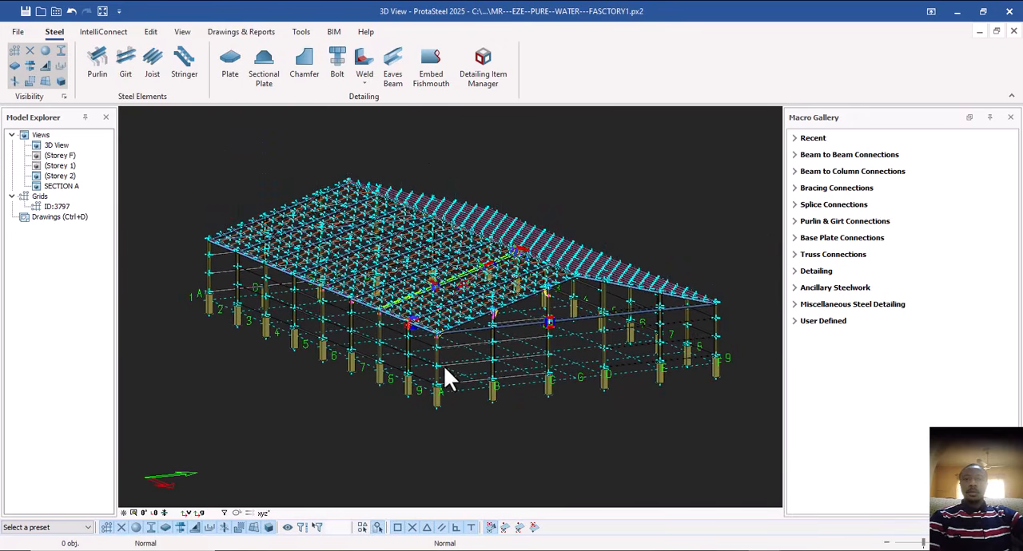
# Switch to the drawings environment, open the RAFTER drawing from the Drawings Manager, and close the manager.
pyautogui.click(60, 217)
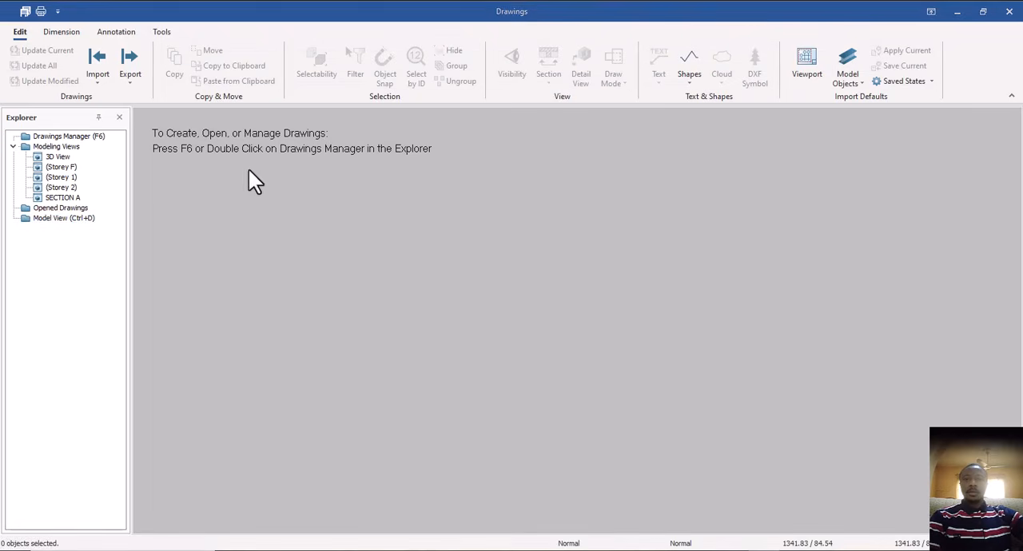
pyautogui.doubleClick(70, 139)
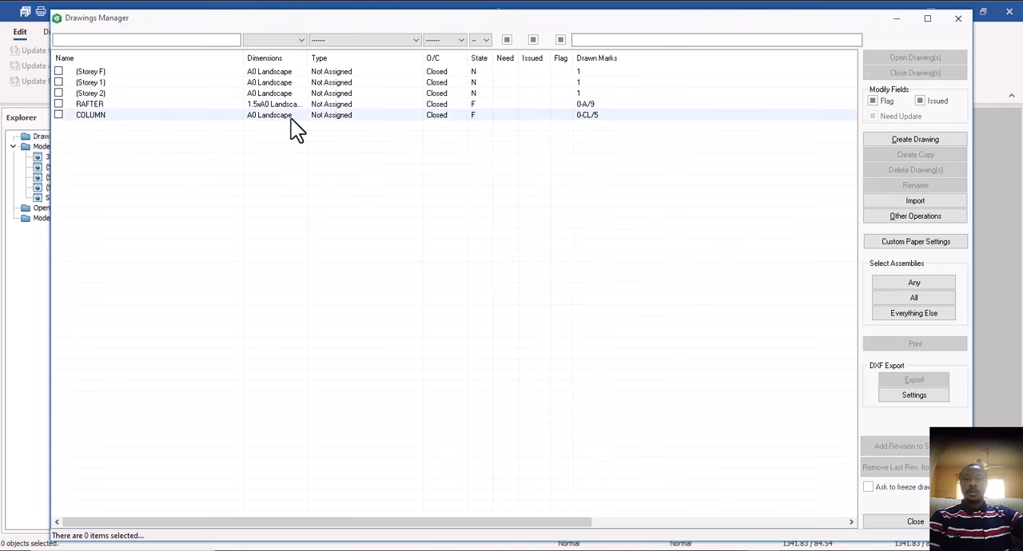
pyautogui.doubleClick(111, 106)
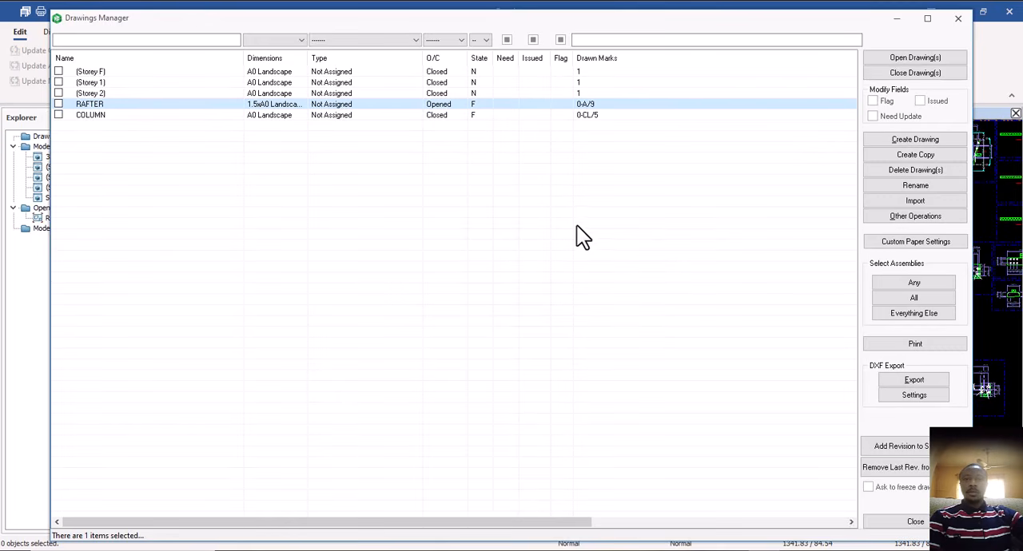
pyautogui.click(957, 24)
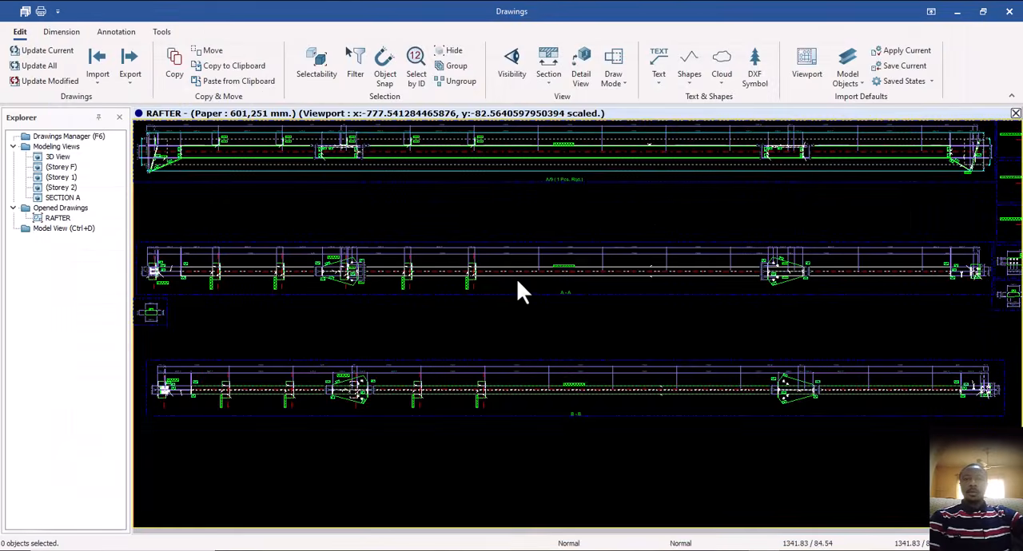
# Create a viewport of the SECTION A modeling view in the RAFTER drawing.
pyautogui.scroll(-3, 516, 279)
pyautogui.moveTo(543, 295)
pyautogui.mouseDown(button='middle')
pyautogui.moveTo(504, 281)
pyautogui.moveTo(457, 284)
pyautogui.moveTo(460, 294)
pyautogui.moveTo(437, 287)
pyautogui.moveTo(468, 301)
pyautogui.mouseUp(button='middle')
pyautogui.scroll(-2, 453, 279)
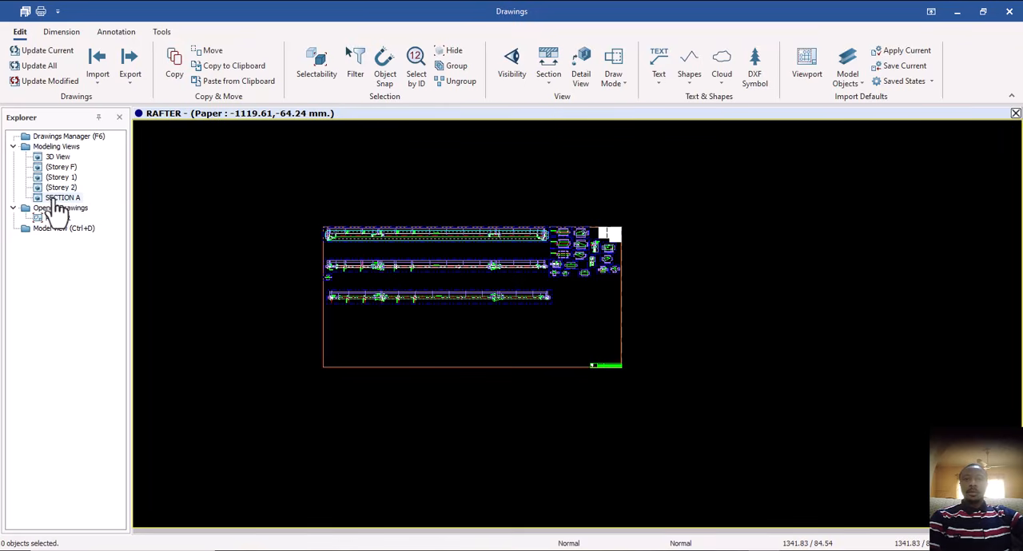
pyautogui.click(58, 199)
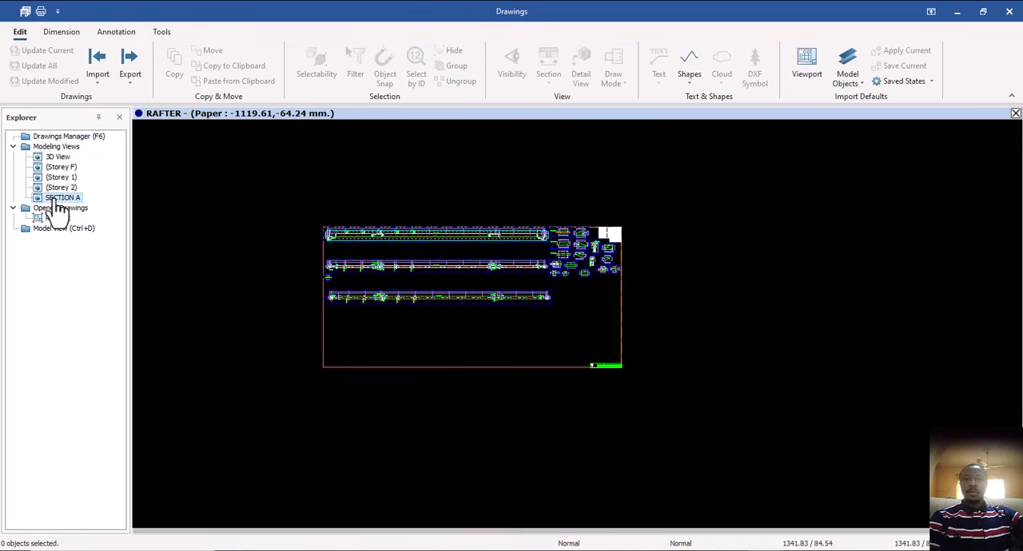
pyautogui.rightClick(56, 199)
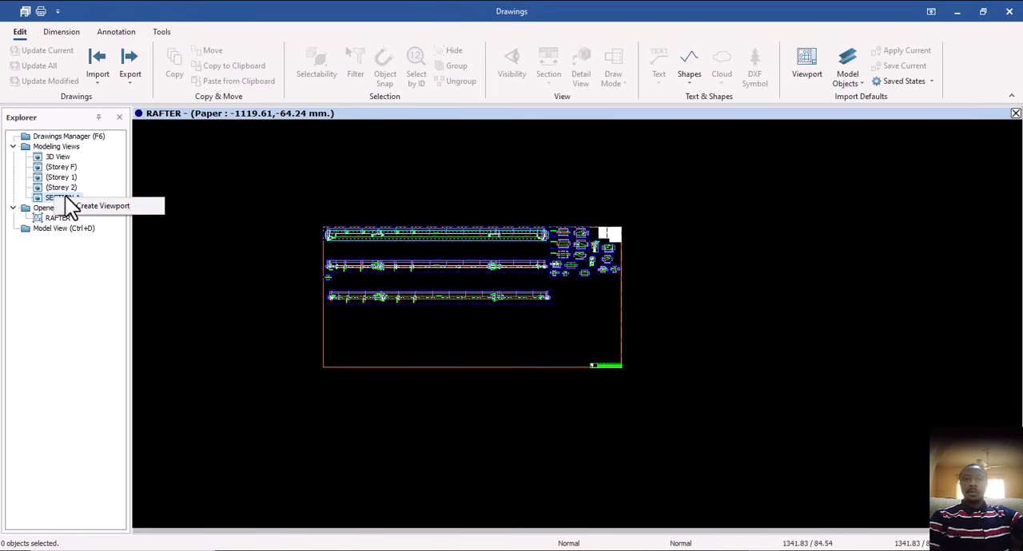
pyautogui.click(102, 206)
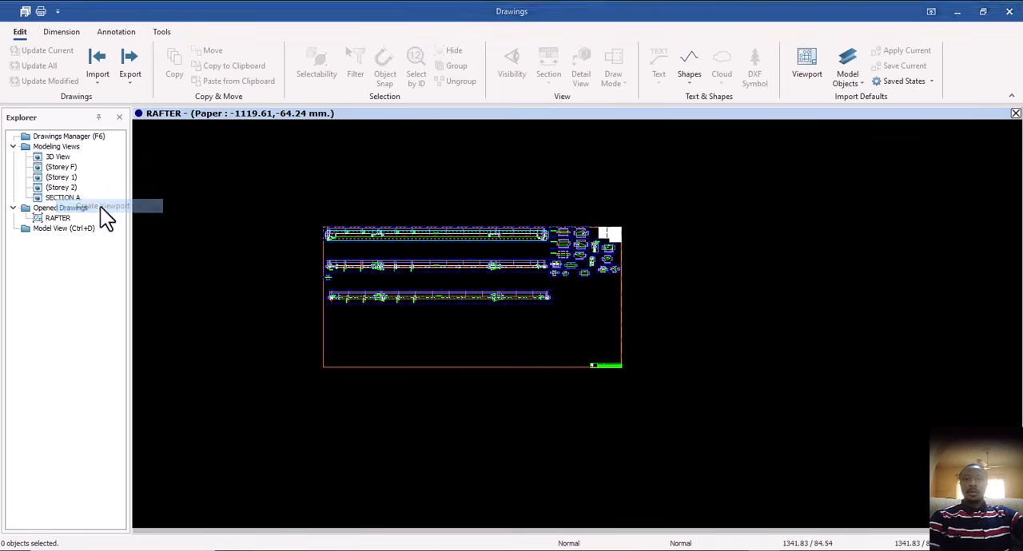
pyautogui.scroll(8, 397, 334)
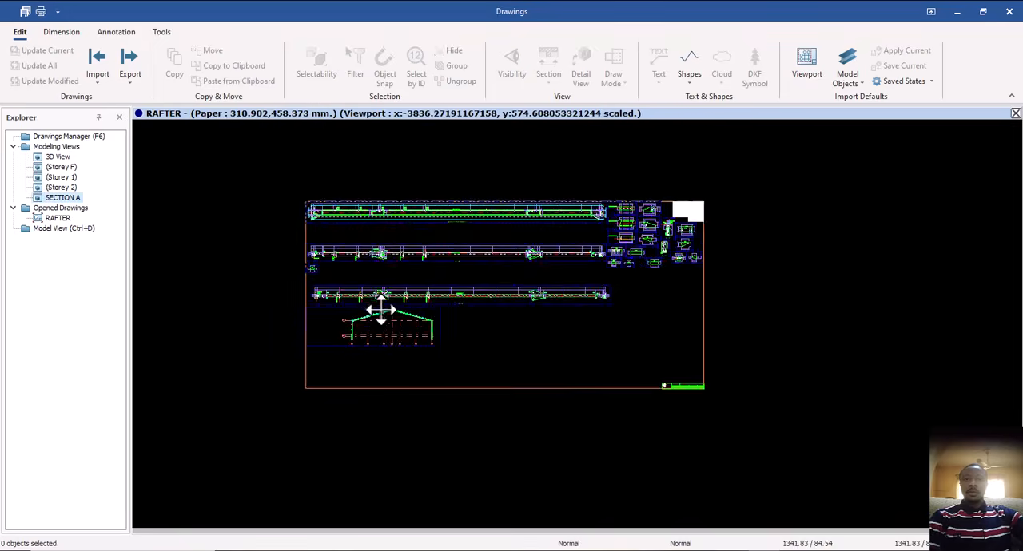
pyautogui.moveTo(380, 261); pyautogui.dragTo(386, 264, button='middle')
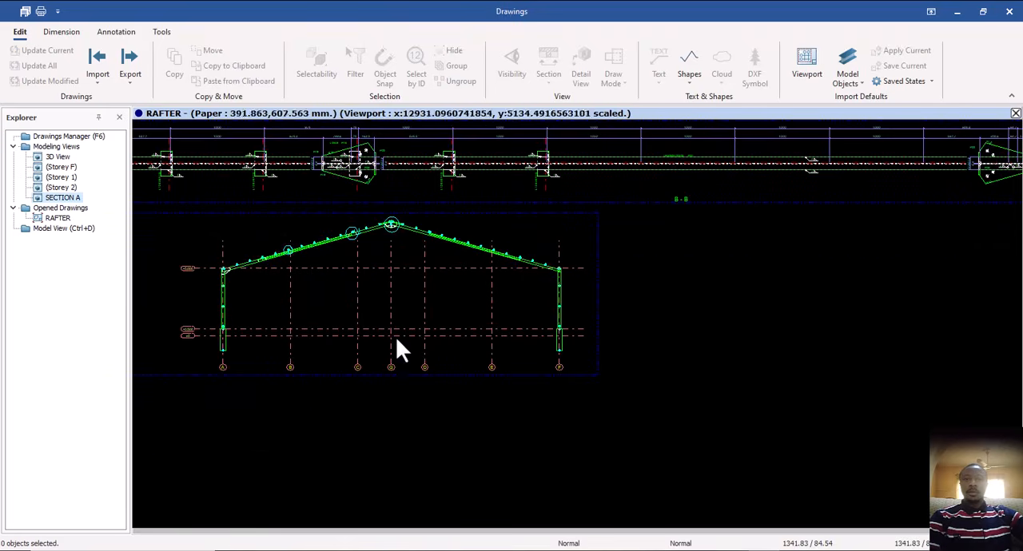
# Move the SECTION A viewport off the sheet into the empty space beyond its right border.
pyautogui.moveTo(411, 377); pyautogui.dragTo(411, 377, button='middle')
pyautogui.moveTo(410, 377); pyautogui.dragTo(679, 440)
pyautogui.scroll(-4, 468, 311)
pyautogui.moveTo(512, 323); pyautogui.dragTo(289, 253, button='middle')
pyautogui.moveTo(324, 287)
pyautogui.mouseDown()
pyautogui.moveTo(534, 309)
pyautogui.moveTo(922, 212)
pyautogui.mouseUp()
pyautogui.moveTo(491, 299)
pyautogui.mouseDown(button='middle')
pyautogui.moveTo(242, 347)
pyautogui.moveTo(255, 347)
pyautogui.mouseUp(button='middle')
pyautogui.moveTo(660, 271); pyautogui.dragTo(711, 228)
pyautogui.scroll(-5, 649, 307)
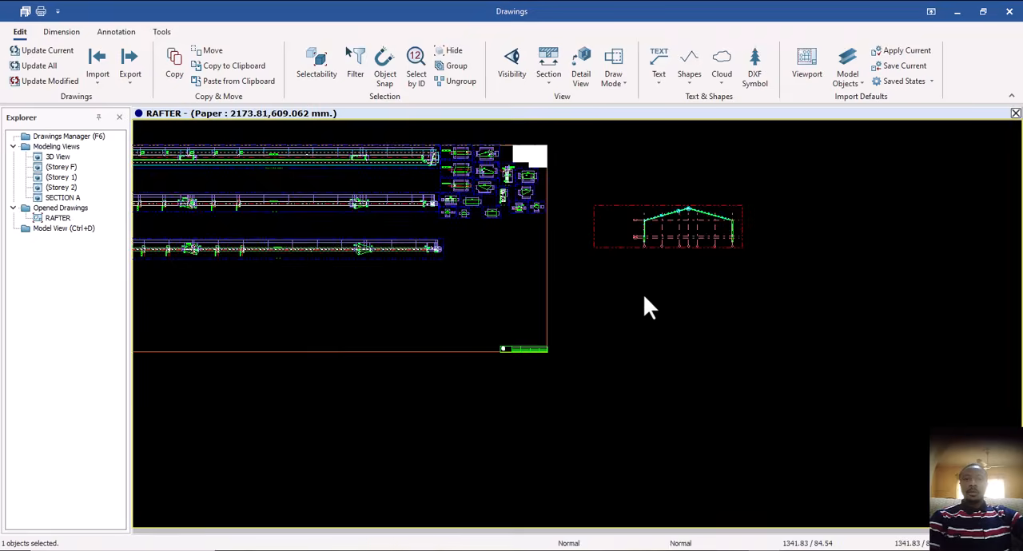
# Create a viewport of the 3D View modeling view and place it outside the sheet, below the SECTION A viewport.
pyautogui.click(68, 159)
pyautogui.rightClick(68, 159)
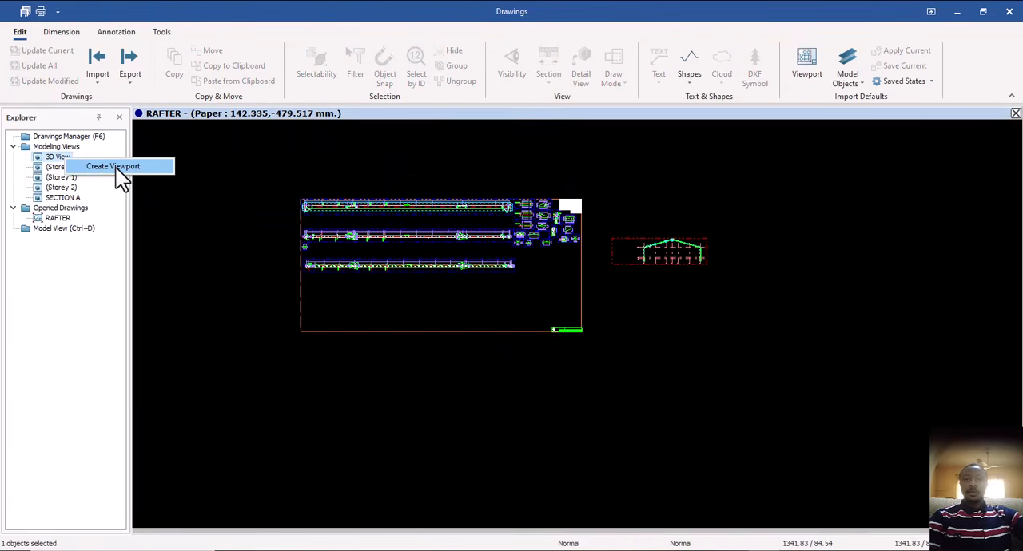
pyautogui.click(116, 167)
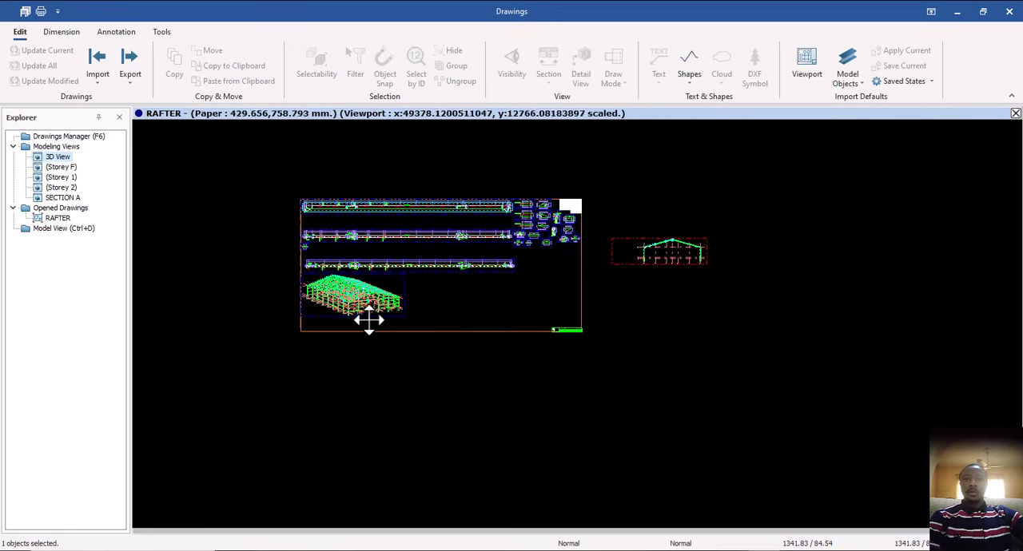
pyautogui.moveTo(374, 317); pyautogui.dragTo(687, 331)
# Examine the 3D building viewport and its placement relative to the sheet and the SECTION A viewport.
pyautogui.scroll(3, 672, 322)
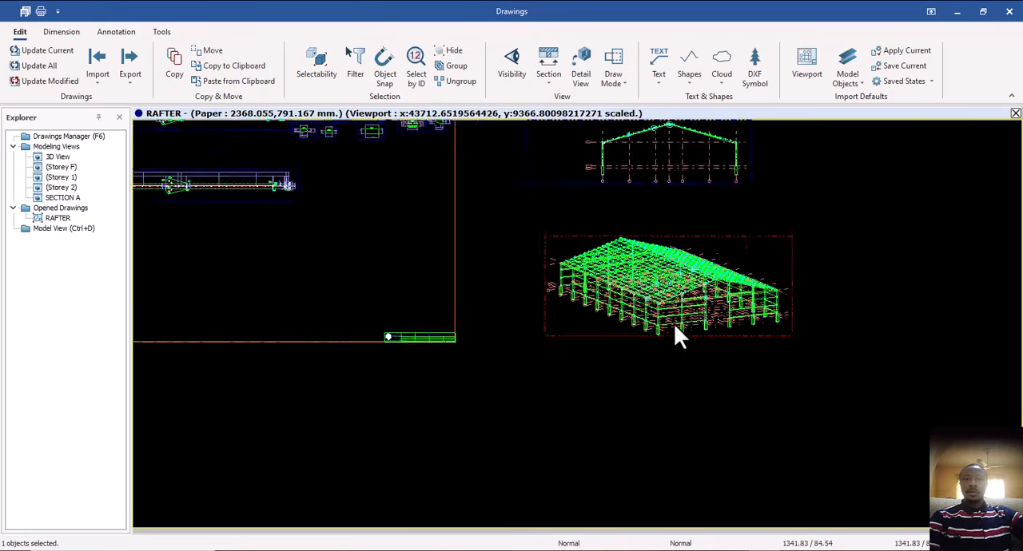
pyautogui.scroll(2, 666, 323)
pyautogui.scroll(-1, 594, 303)
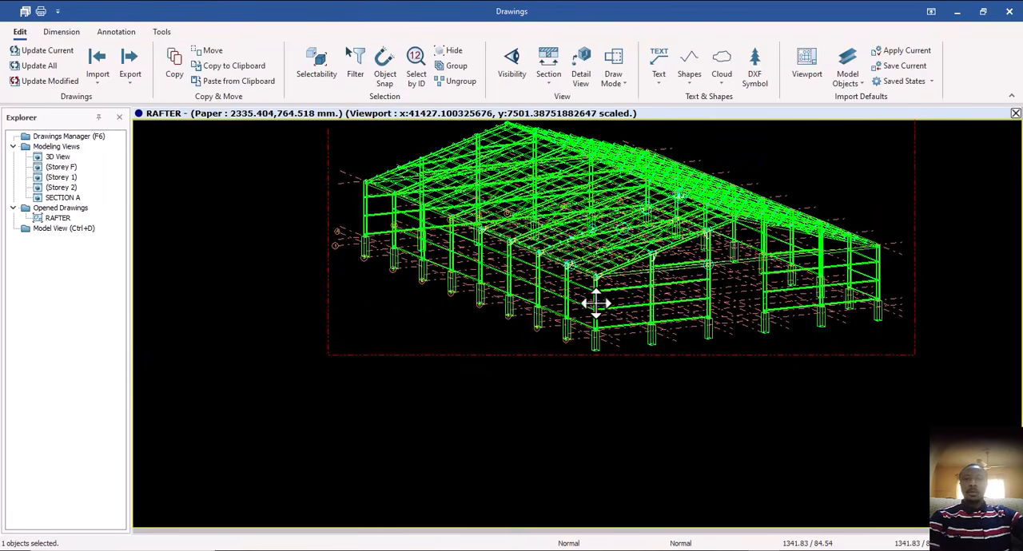
pyautogui.scroll(-1, 573, 315)
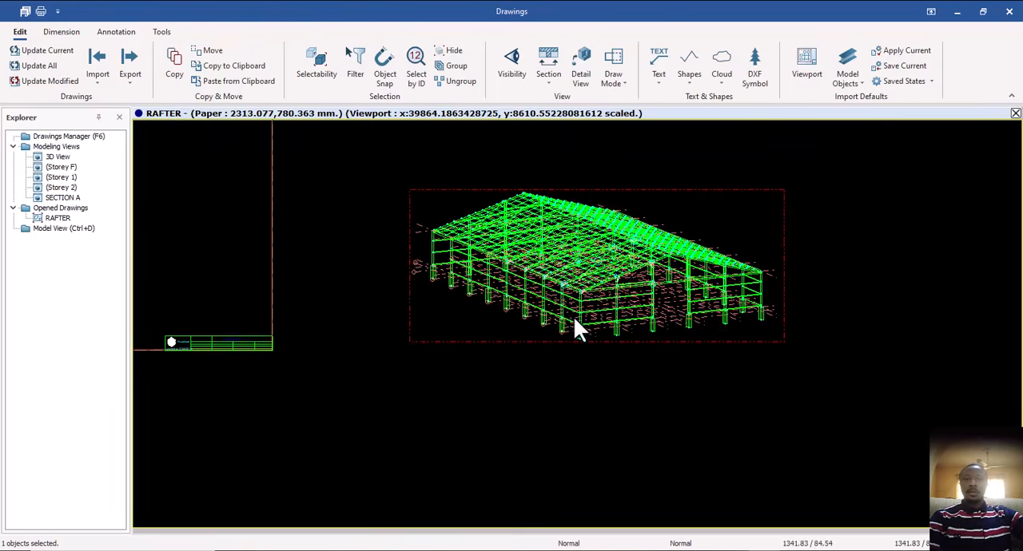
pyautogui.scroll(-1, 607, 328)
pyautogui.scroll(-2, 607, 340)
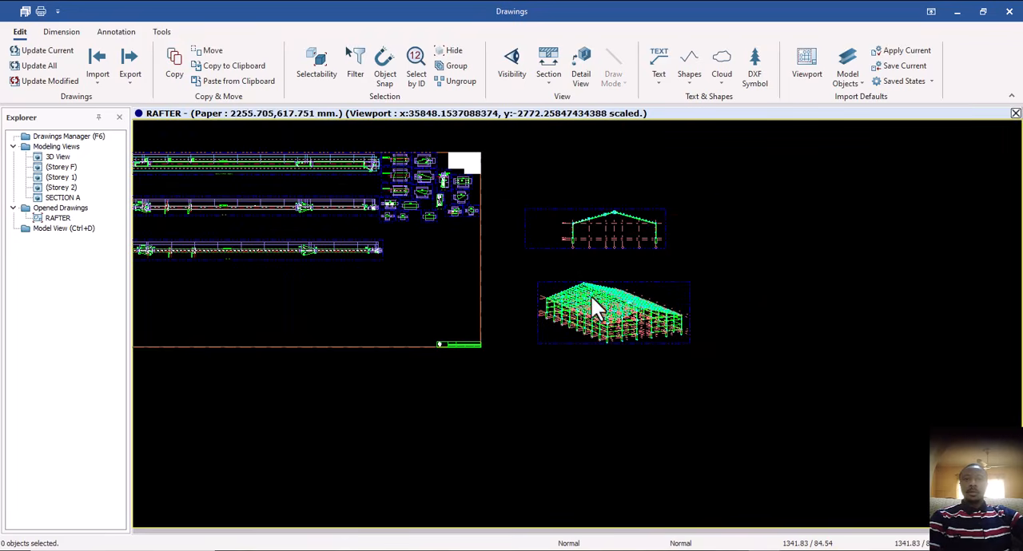
pyautogui.moveTo(592, 295); pyautogui.dragTo(647, 286, button='middle')
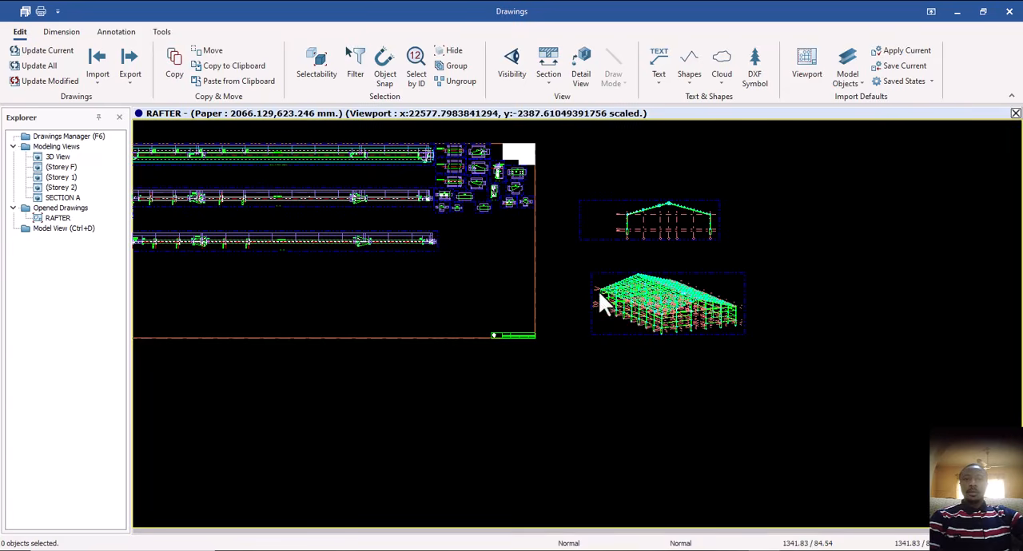
pyautogui.moveTo(401, 294)
pyautogui.mouseDown(button='middle')
pyautogui.moveTo(545, 283)
pyautogui.moveTo(500, 312)
pyautogui.mouseUp(button='middle')
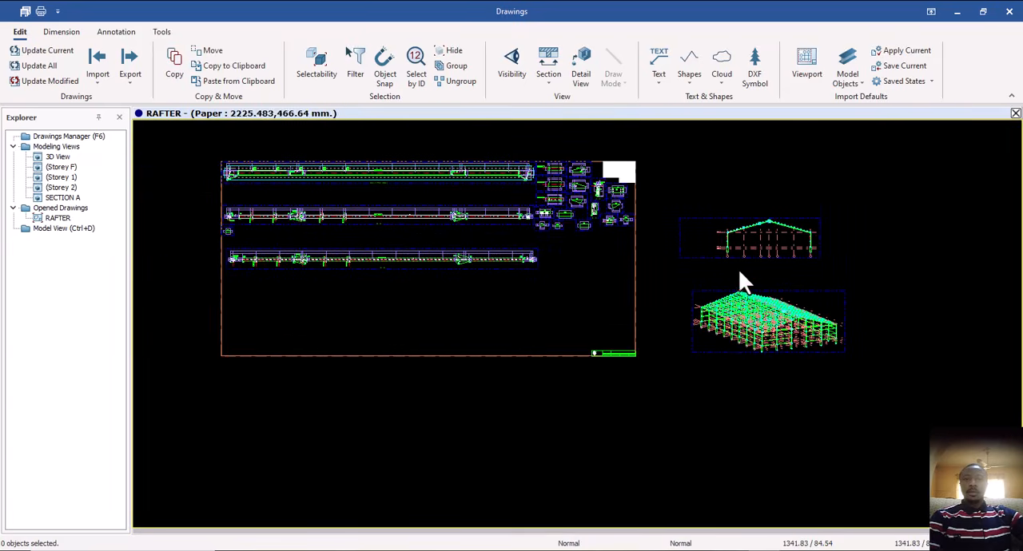
pyautogui.moveTo(733, 336); pyautogui.dragTo(699, 327, button='middle')
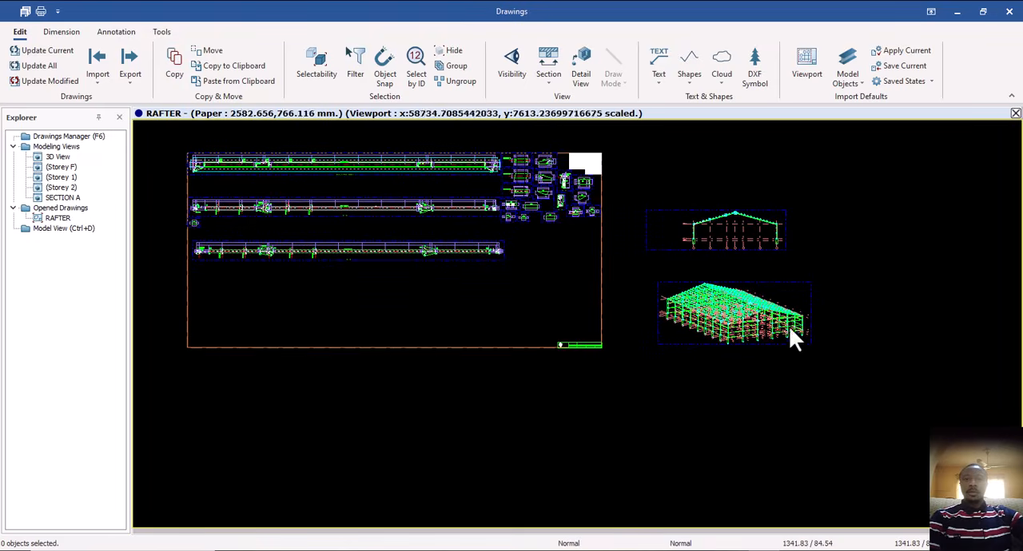
pyautogui.scroll(2, 754, 322)
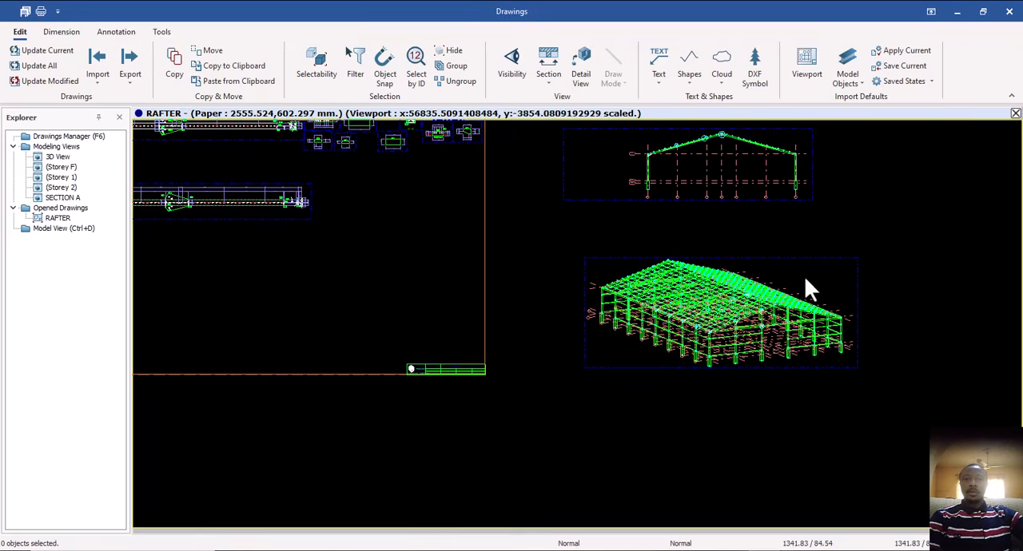
# Generate the connection detail drawings on the RAFTER sheet with the 3D building viewport selected.
pyautogui.click(759, 256)
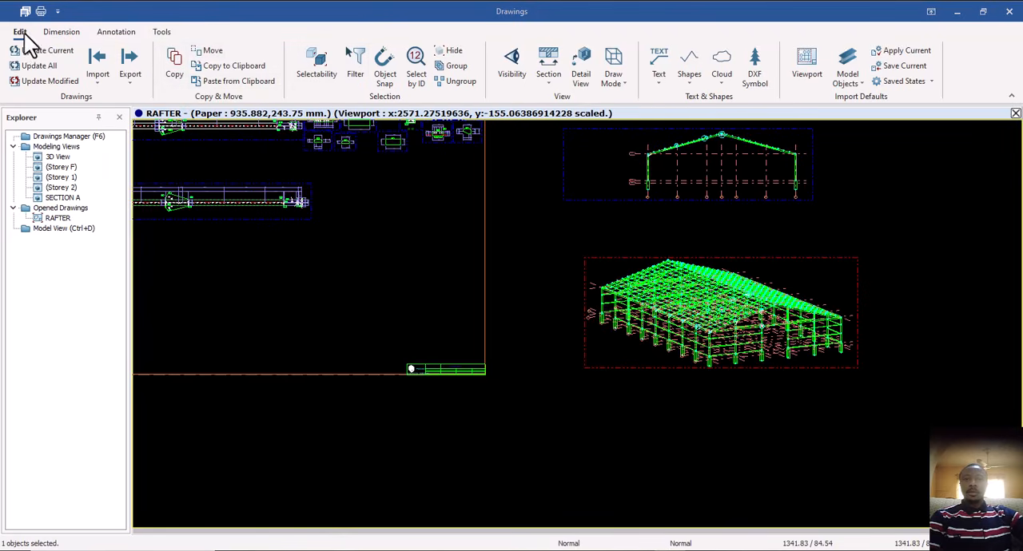
pyautogui.click(64, 32)
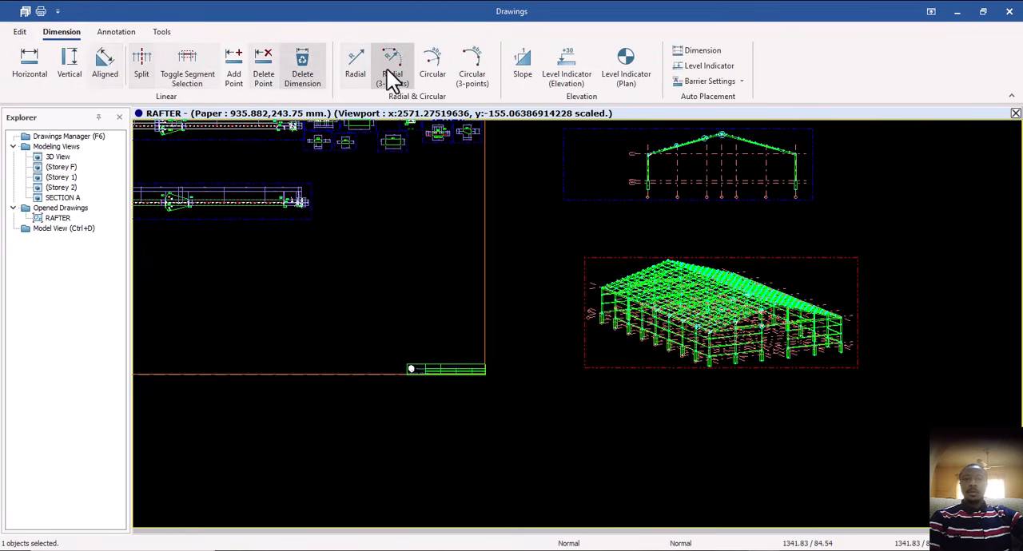
pyautogui.click(132, 32)
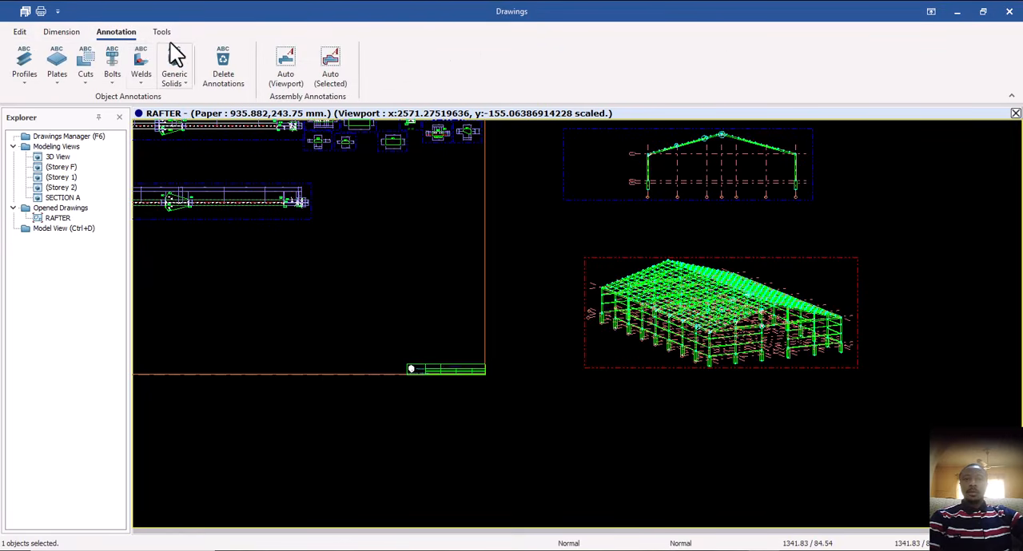
pyautogui.click(163, 32)
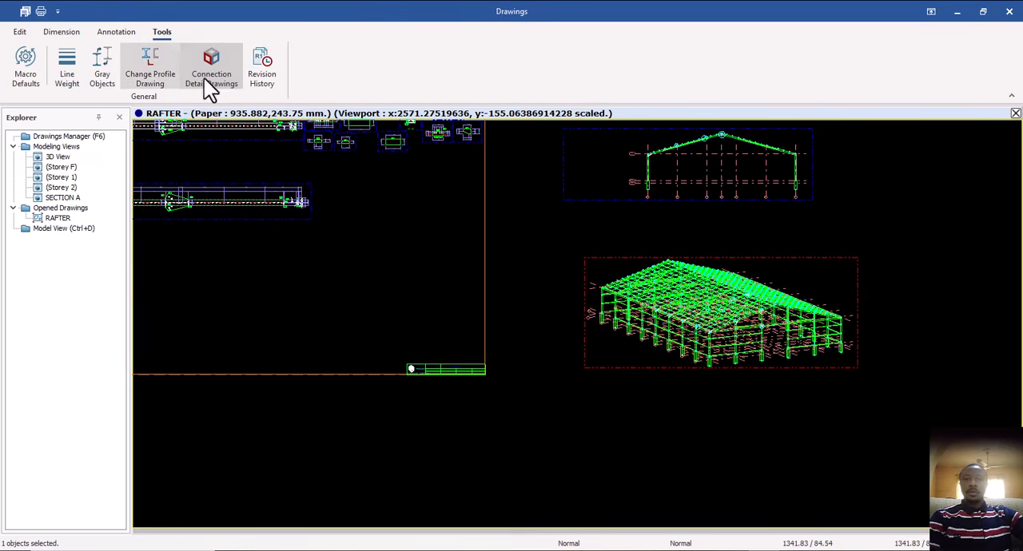
pyautogui.click(214, 71)
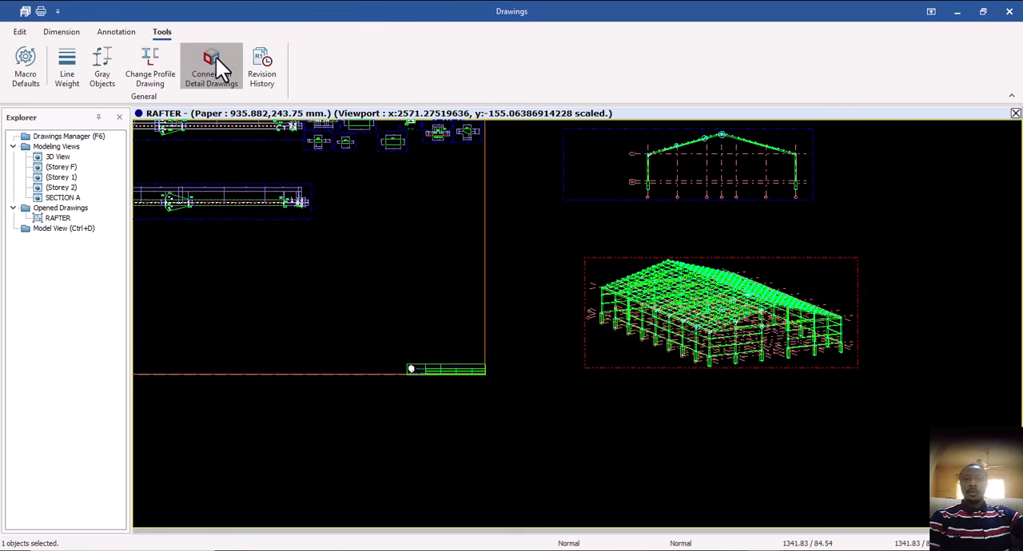
pyautogui.click(383, 215)
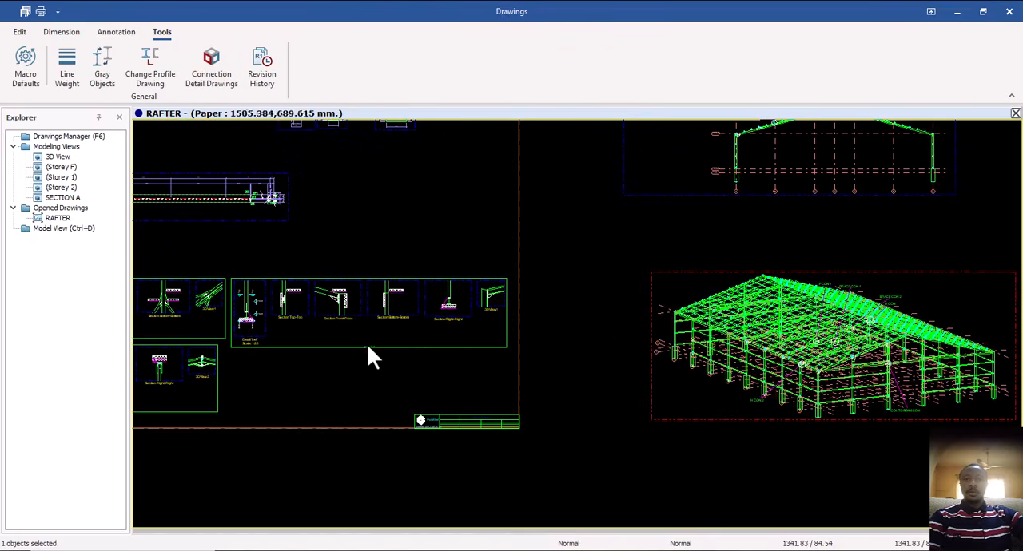
# Examine the connection labels and their leaders in the 3D building viewport and the SECTION A viewport.
pyautogui.scroll(3, 956, 308)
pyautogui.scroll(1, 802, 301)
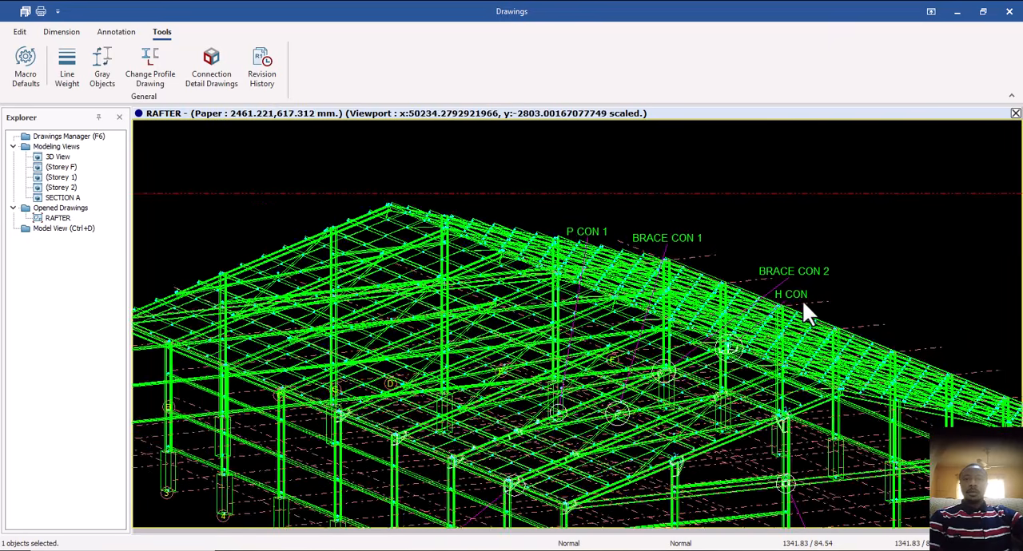
pyautogui.scroll(1, 802, 300)
pyautogui.scroll(-3, 630, 248)
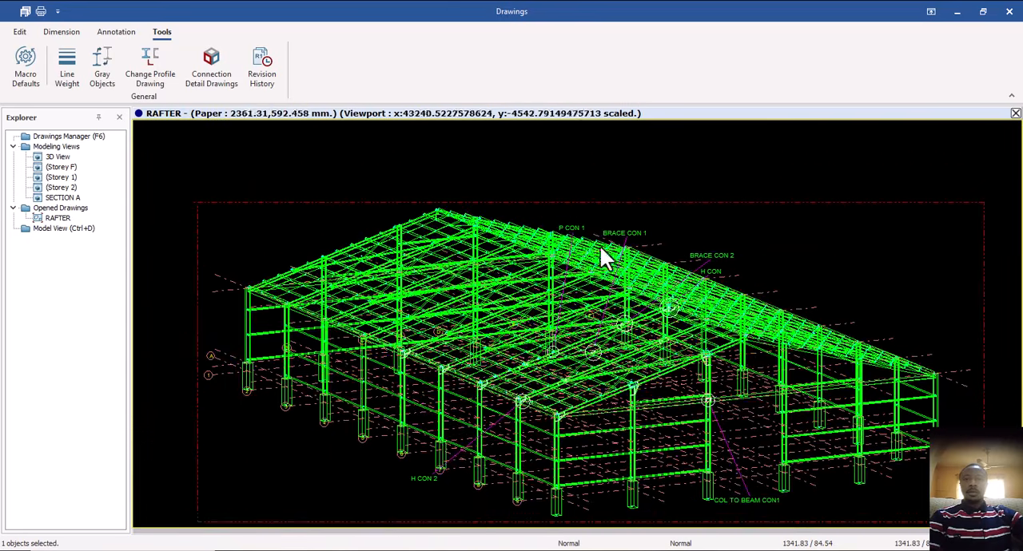
pyautogui.scroll(3, 575, 239)
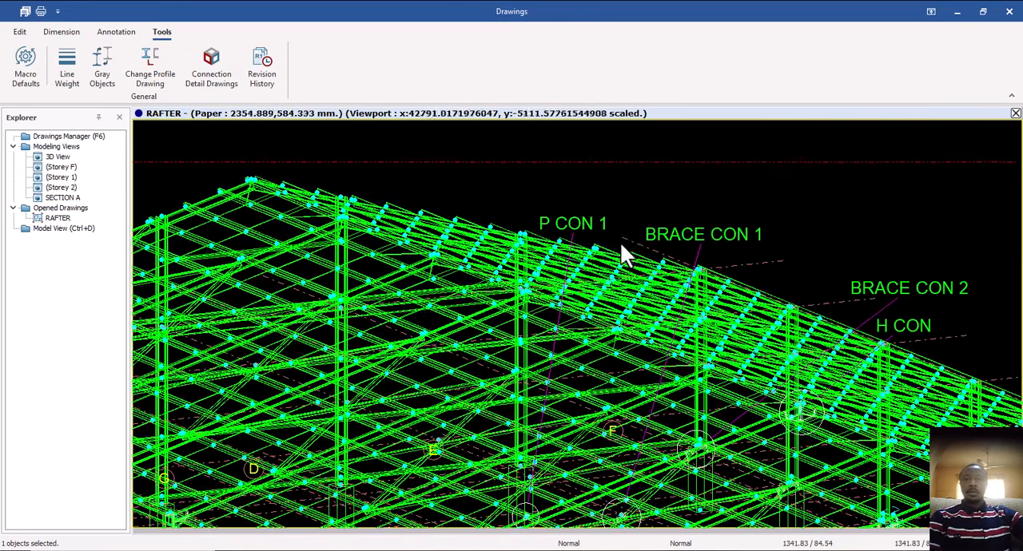
pyautogui.scroll(-1, 628, 247)
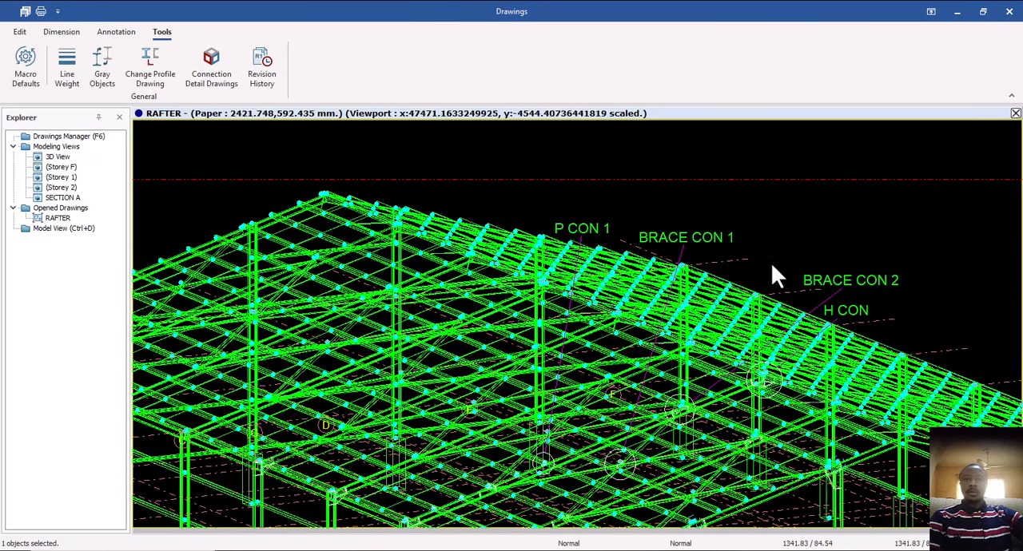
pyautogui.scroll(-3, 794, 290)
pyautogui.scroll(3, 839, 356)
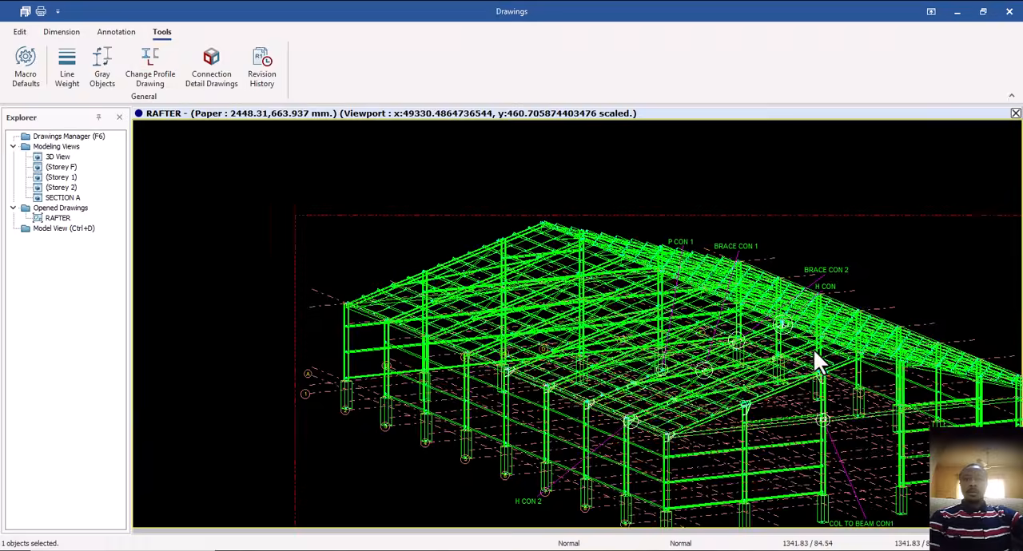
pyautogui.scroll(-6, 732, 286)
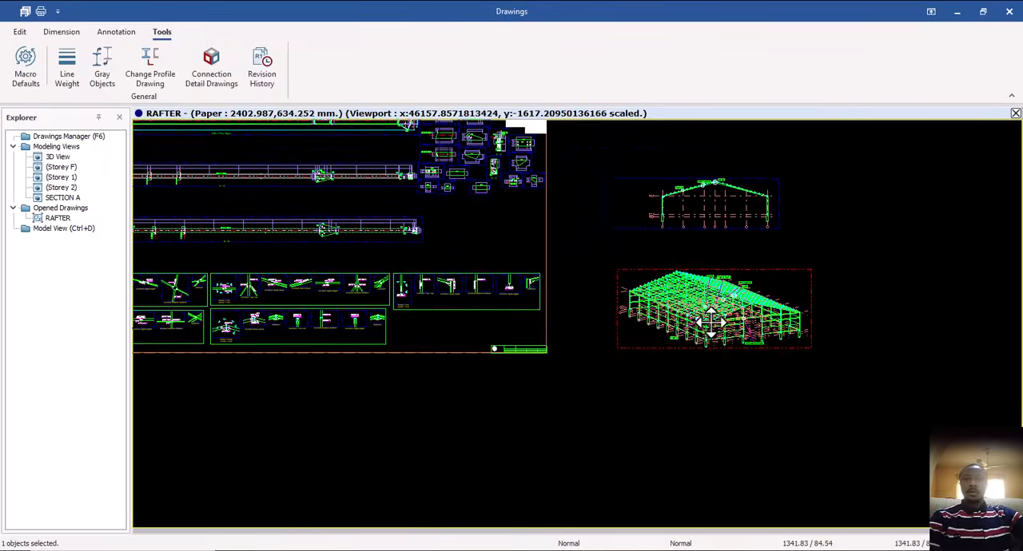
pyautogui.moveTo(710, 316); pyautogui.dragTo(705, 352, button='middle')
pyautogui.scroll(6, 715, 224)
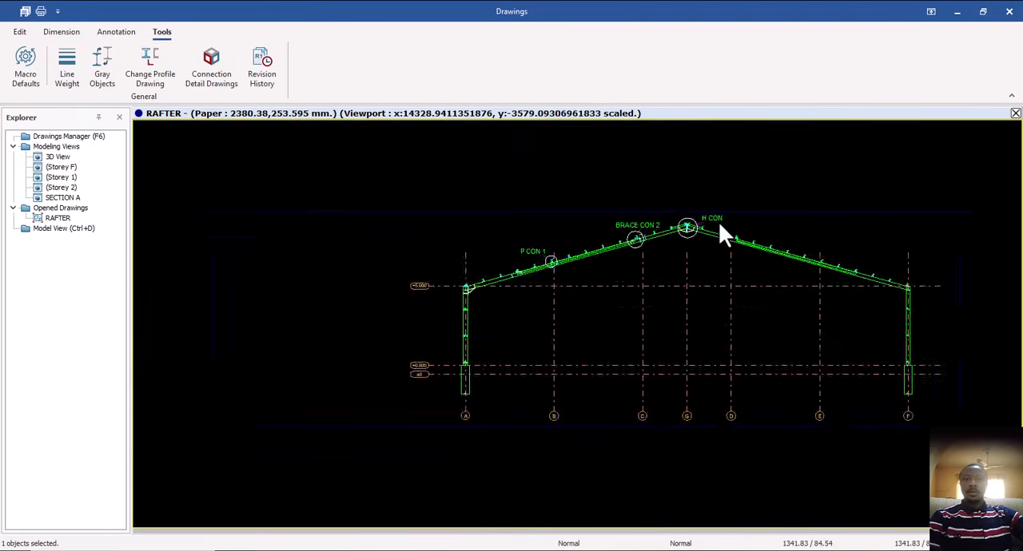
# Examine the P CON 1, BRACE CON 2 and H CON connection marks along the rafter in the SECTION A viewport.
pyautogui.scroll(2, 692, 237)
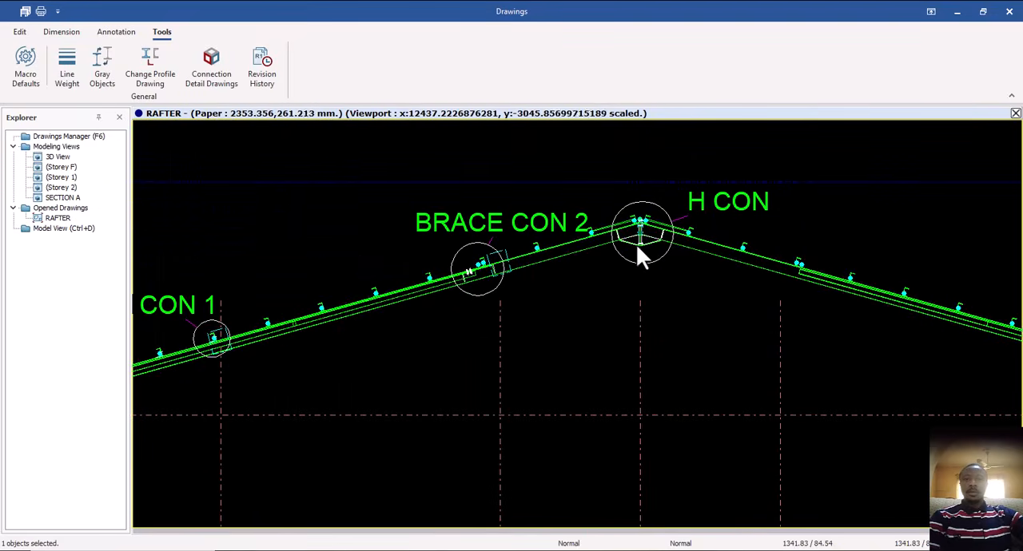
pyautogui.scroll(1, 636, 244)
pyautogui.scroll(-1, 643, 243)
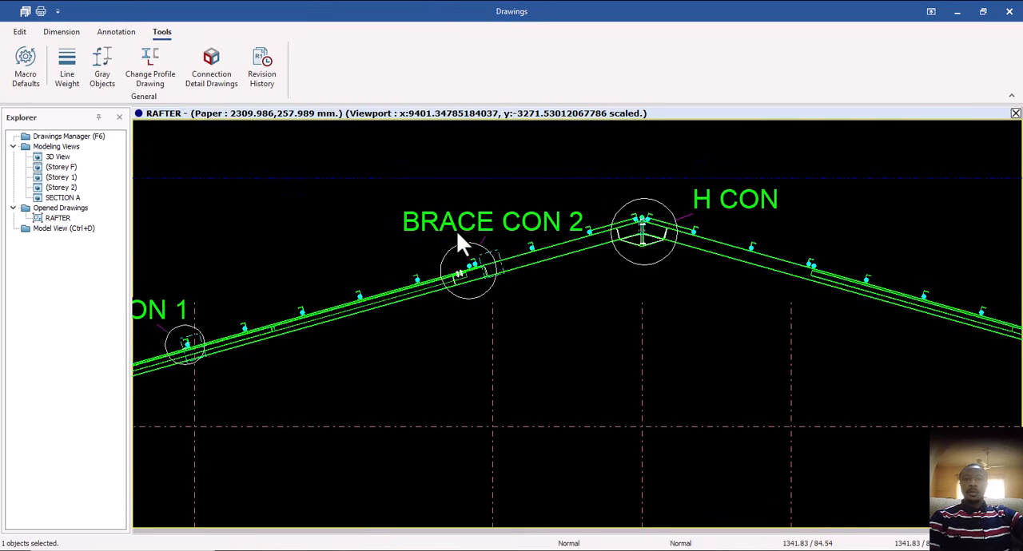
pyautogui.scroll(-1, 468, 280)
pyautogui.scroll(-2, 395, 312)
pyautogui.scroll(1, 330, 331)
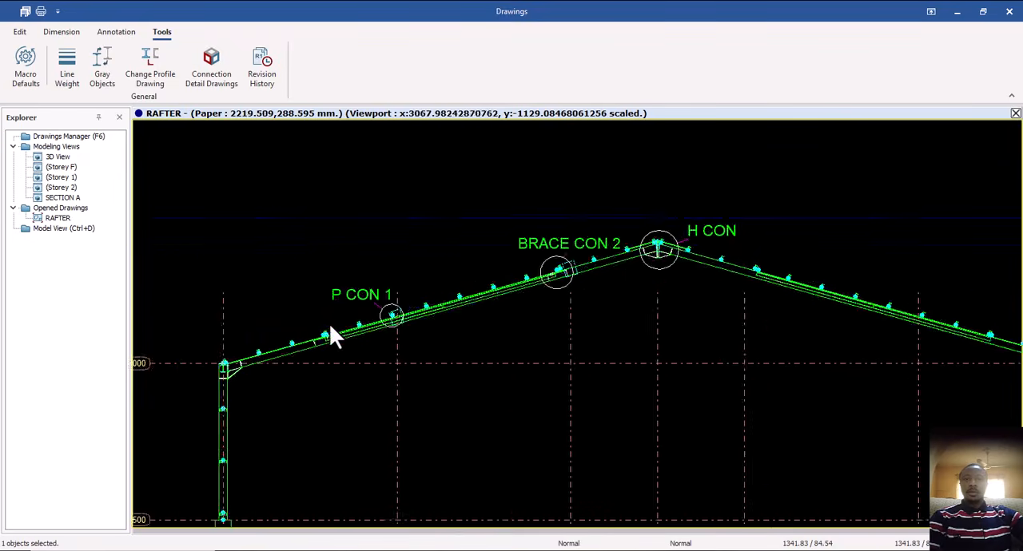
pyautogui.scroll(1, 330, 328)
pyautogui.scroll(-1, 454, 314)
pyautogui.scroll(-1, 333, 354)
pyautogui.scroll(1, 332, 361)
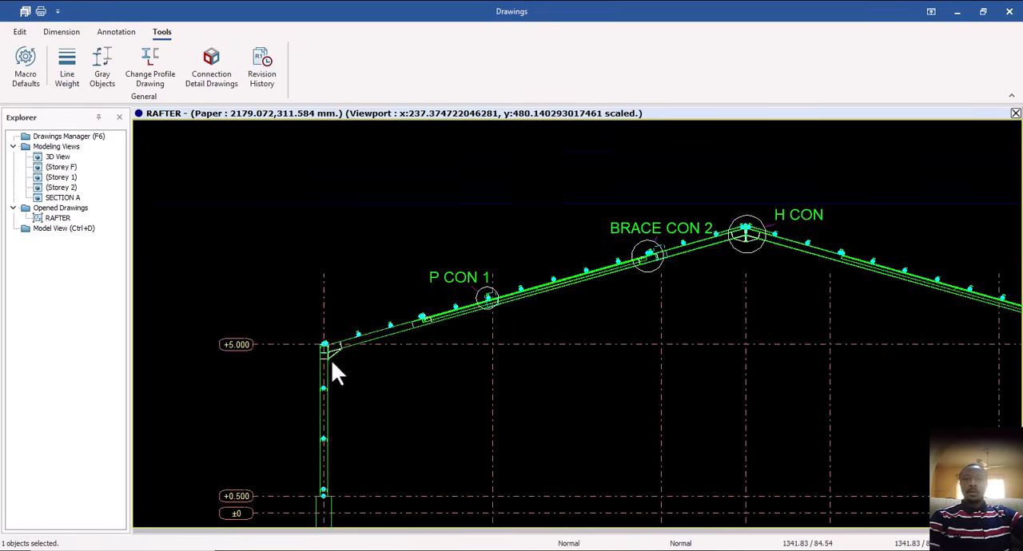
pyautogui.scroll(1, 331, 360)
pyautogui.scroll(-5, 396, 323)
pyautogui.moveTo(415, 331); pyautogui.dragTo(487, 311, button='middle')
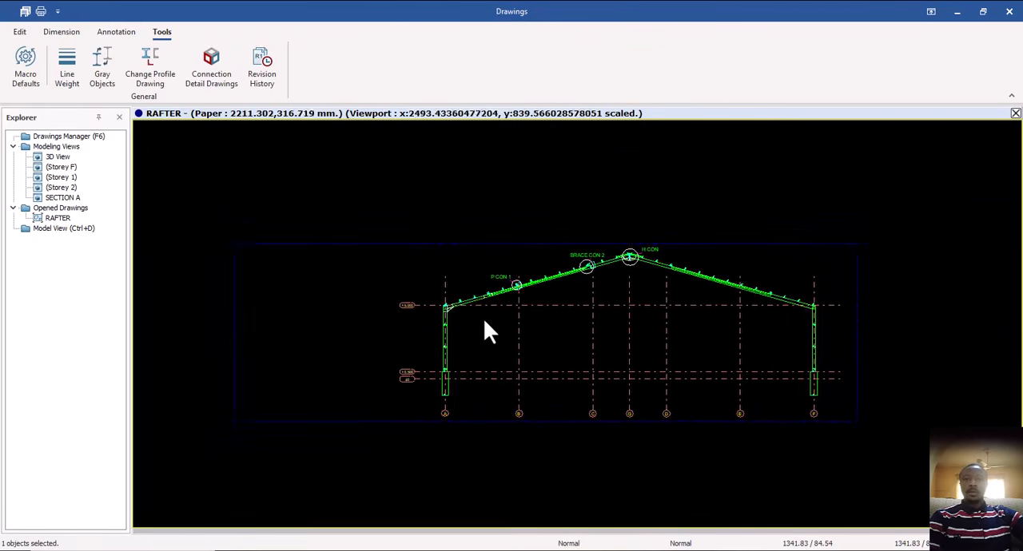
pyautogui.scroll(-4, 489, 332)
# Find the COL TO BEAM CON1 detail beside the RAFTER sheet and inspect its Section Bottom-Bottom and 3DView1 views.
pyautogui.moveTo(479, 365); pyautogui.dragTo(711, 276, button='middle')
pyautogui.moveTo(418, 354); pyautogui.dragTo(529, 323, button='middle')
pyautogui.moveTo(331, 312)
pyautogui.mouseDown(button='middle')
pyautogui.moveTo(463, 349)
pyautogui.moveTo(544, 358)
pyautogui.mouseUp(button='middle')
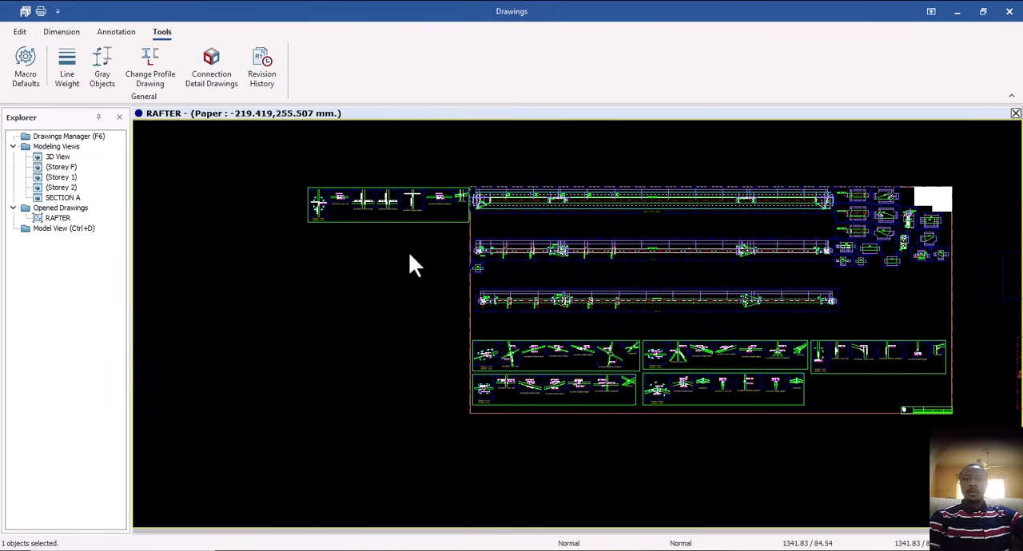
pyautogui.scroll(4, 354, 205)
pyautogui.moveTo(333, 235); pyautogui.dragTo(266, 290, button='middle')
pyautogui.moveTo(486, 247); pyautogui.dragTo(444, 254, button='middle')
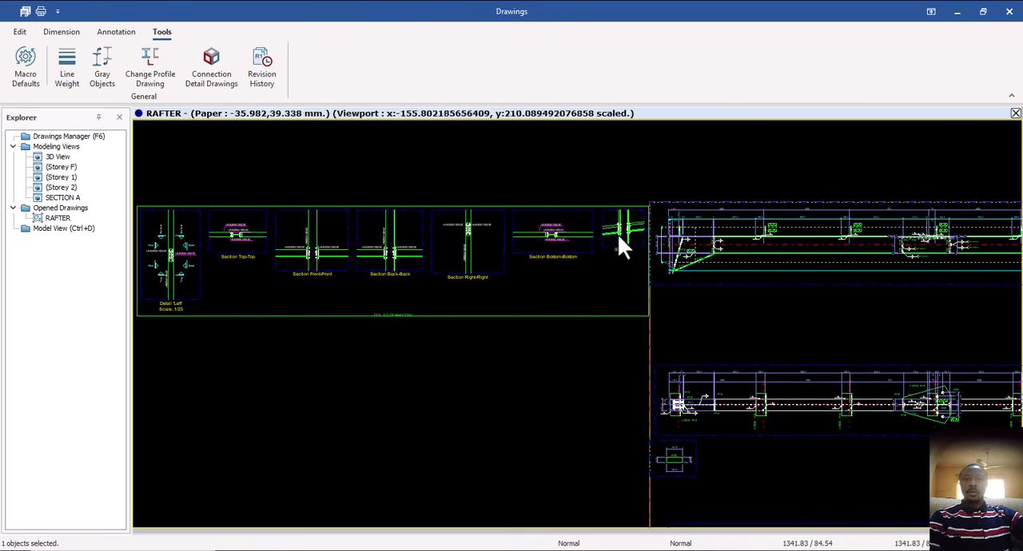
pyautogui.scroll(4, 619, 235)
pyautogui.moveTo(630, 230); pyautogui.dragTo(569, 250, button='middle')
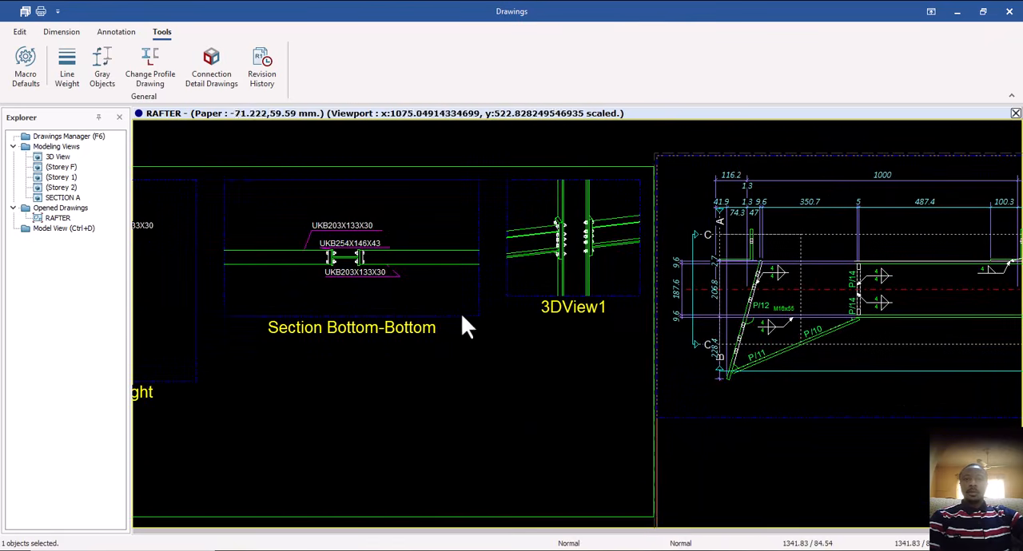
pyautogui.scroll(-2, 461, 314)
pyautogui.moveTo(395, 312)
pyautogui.mouseDown(button='middle')
pyautogui.moveTo(525, 267)
pyautogui.moveTo(566, 274)
pyautogui.moveTo(535, 300)
pyautogui.mouseUp(button='middle')
pyautogui.scroll(-2, 387, 326)
pyautogui.scroll(1, 632, 248)
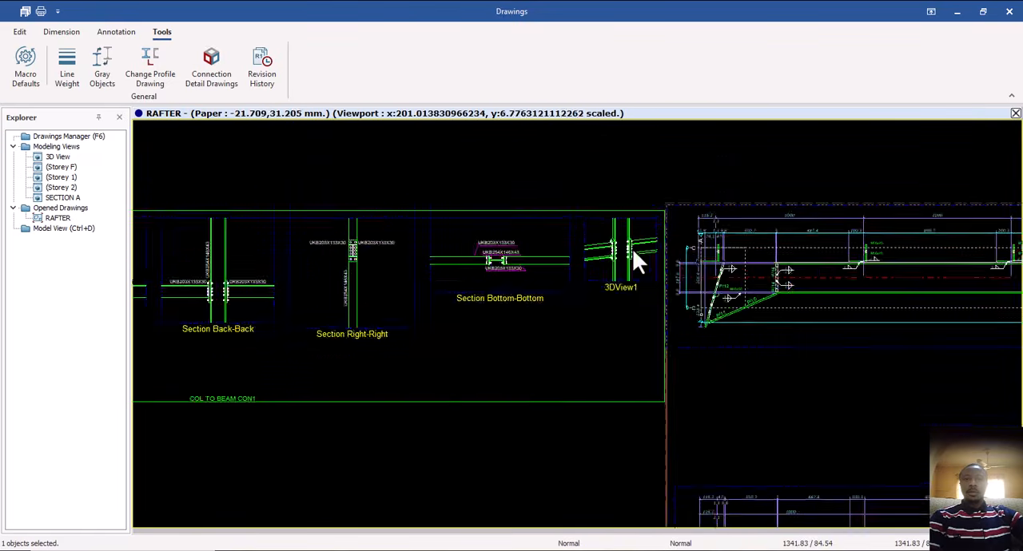
pyautogui.scroll(3, 632, 249)
pyautogui.scroll(-2, 609, 242)
pyautogui.moveTo(626, 283)
pyautogui.mouseDown(button='middle')
pyautogui.moveTo(616, 254)
pyautogui.moveTo(646, 231)
pyautogui.mouseUp(button='middle')
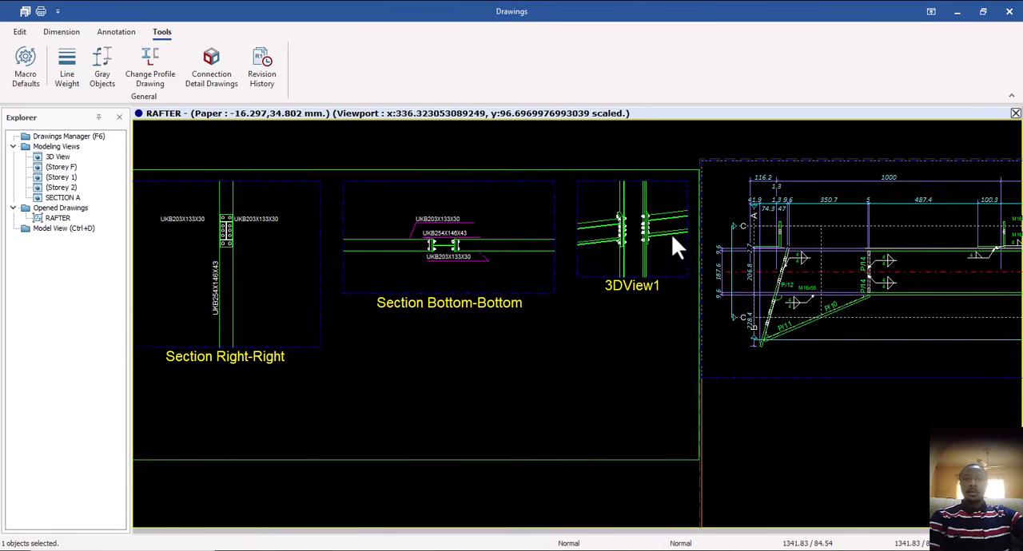
# Review the full row of COL TO BEAM CON1 views, from Detail 'Left' through the front, back and right sections.
pyautogui.scroll(-2, 645, 237)
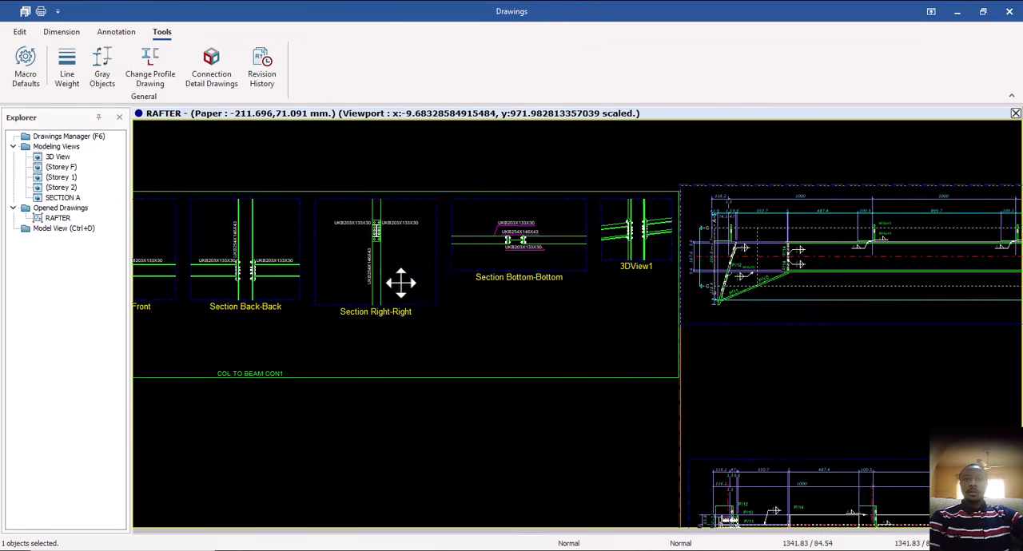
pyautogui.moveTo(401, 282); pyautogui.dragTo(507, 270, button='middle')
pyautogui.moveTo(343, 293); pyautogui.dragTo(479, 293, button='middle')
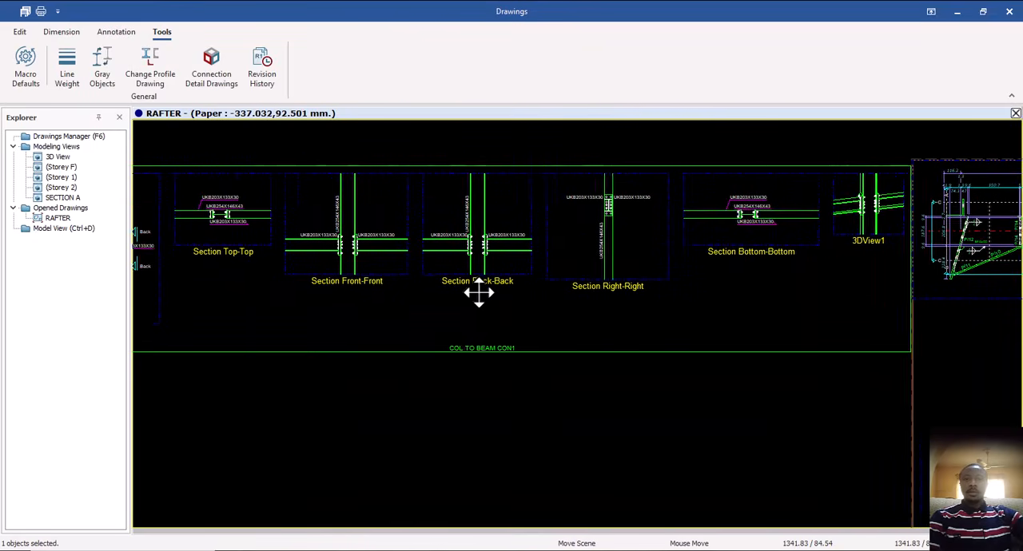
pyautogui.moveTo(409, 293); pyautogui.dragTo(532, 290, button='middle')
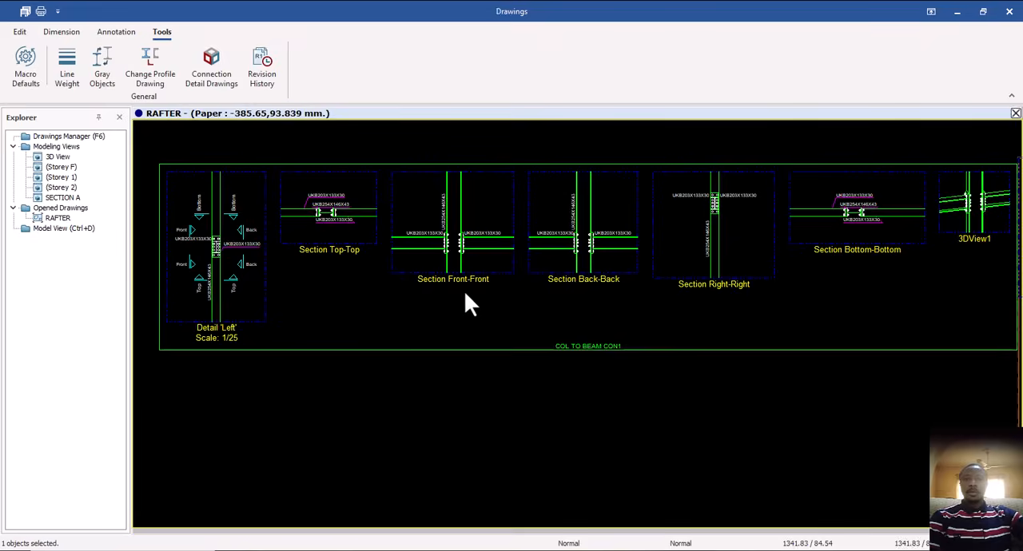
pyautogui.scroll(4, 465, 294)
pyautogui.scroll(-4, 409, 260)
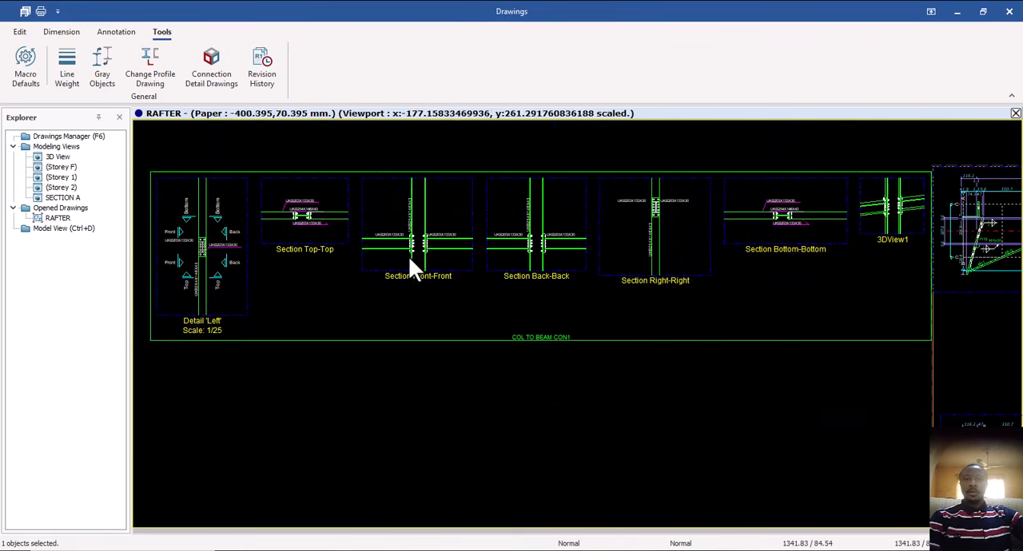
pyautogui.scroll(1, 549, 277)
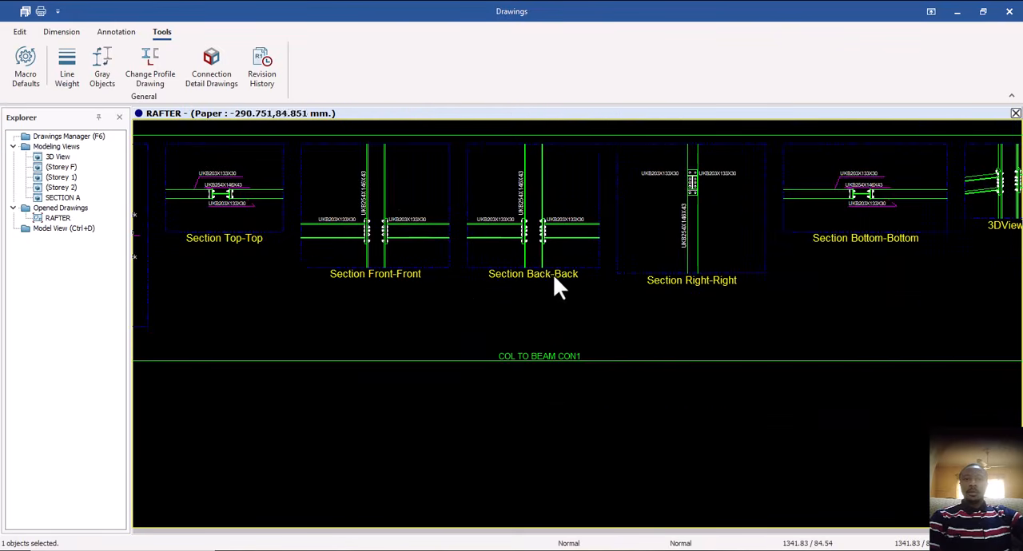
pyautogui.moveTo(549, 293); pyautogui.dragTo(420, 303, button='middle')
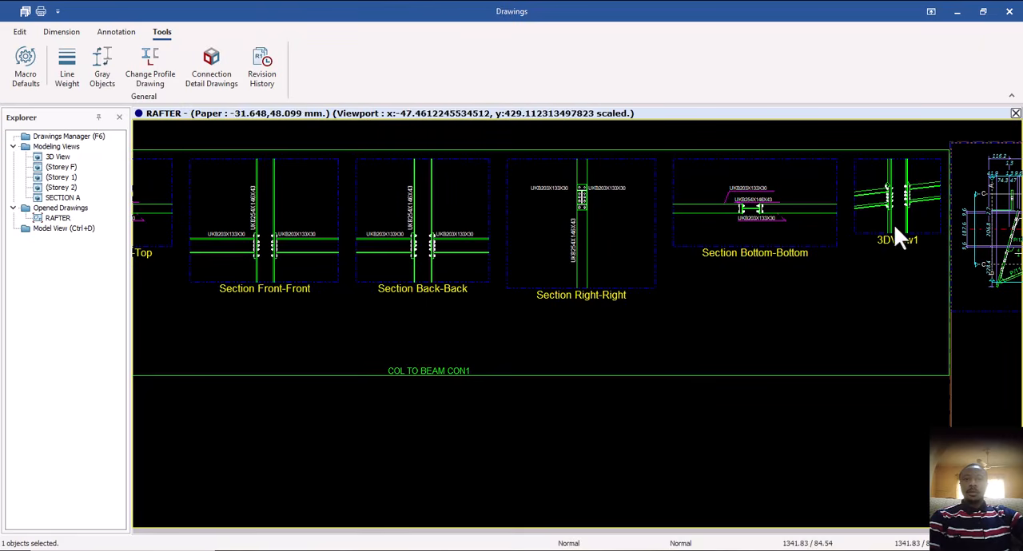
# Review the BRACE CON 1 detail views in the lower part of the RAFTER sheet, with the P CON 1 row below.
pyautogui.scroll(-5, 461, 288)
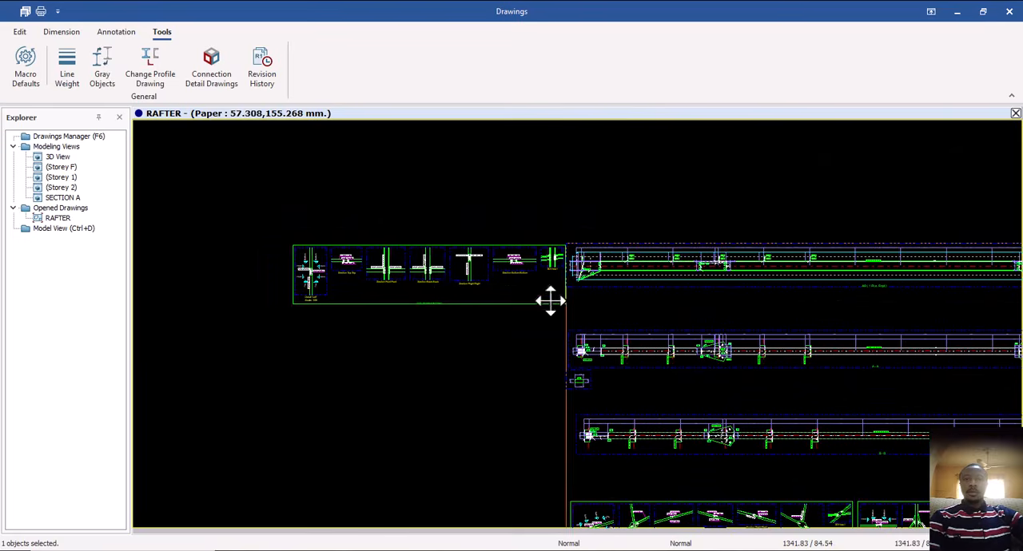
pyautogui.moveTo(551, 301); pyautogui.dragTo(360, 196, button='middle')
pyautogui.moveTo(505, 370); pyautogui.dragTo(487, 266, button='middle')
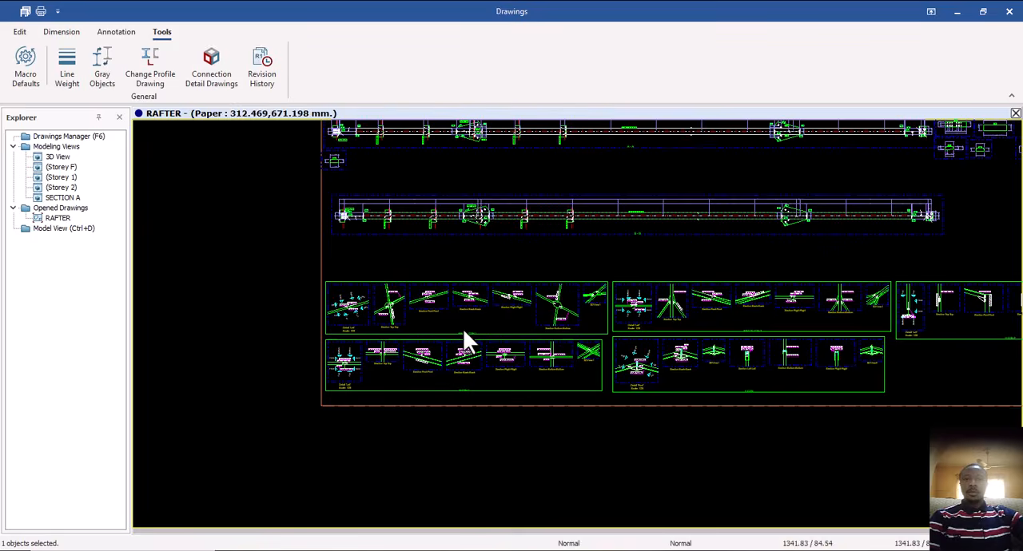
pyautogui.scroll(8, 463, 328)
pyautogui.moveTo(468, 356)
pyautogui.mouseDown(button='middle')
pyautogui.moveTo(538, 324)
pyautogui.moveTo(390, 349)
pyautogui.mouseUp(button='middle')
pyautogui.moveTo(770, 243); pyautogui.dragTo(576, 283, button='middle')
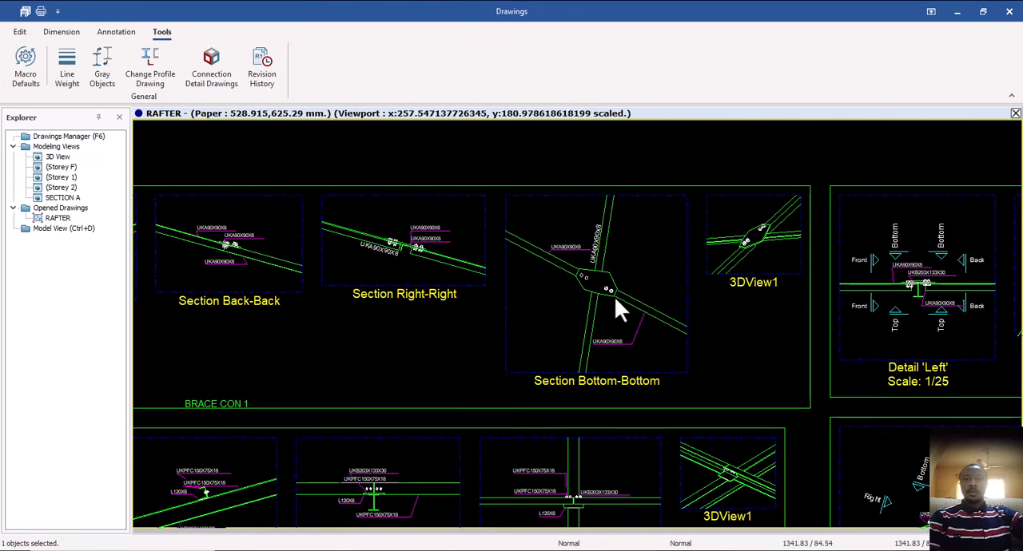
pyautogui.scroll(-2, 692, 288)
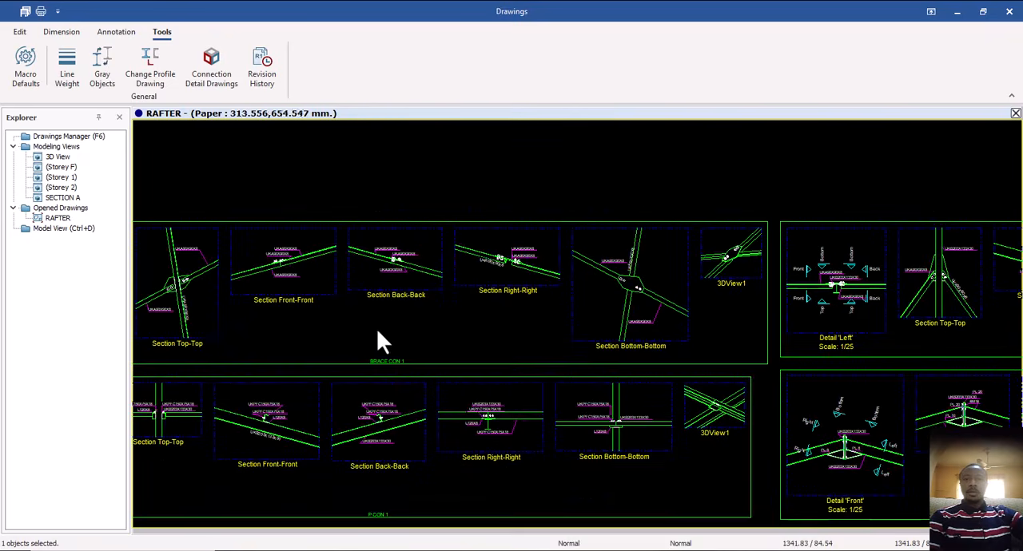
pyautogui.moveTo(378, 334)
pyautogui.mouseDown(button='middle')
pyautogui.moveTo(507, 296)
pyautogui.moveTo(578, 299)
pyautogui.moveTo(520, 311)
pyautogui.mouseUp(button='middle')
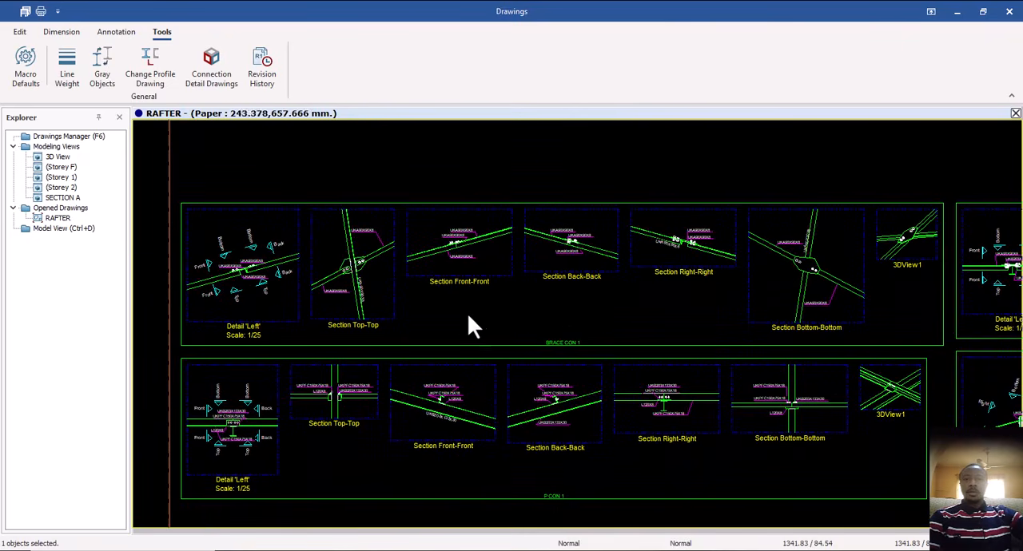
pyautogui.scroll(5, 346, 332)
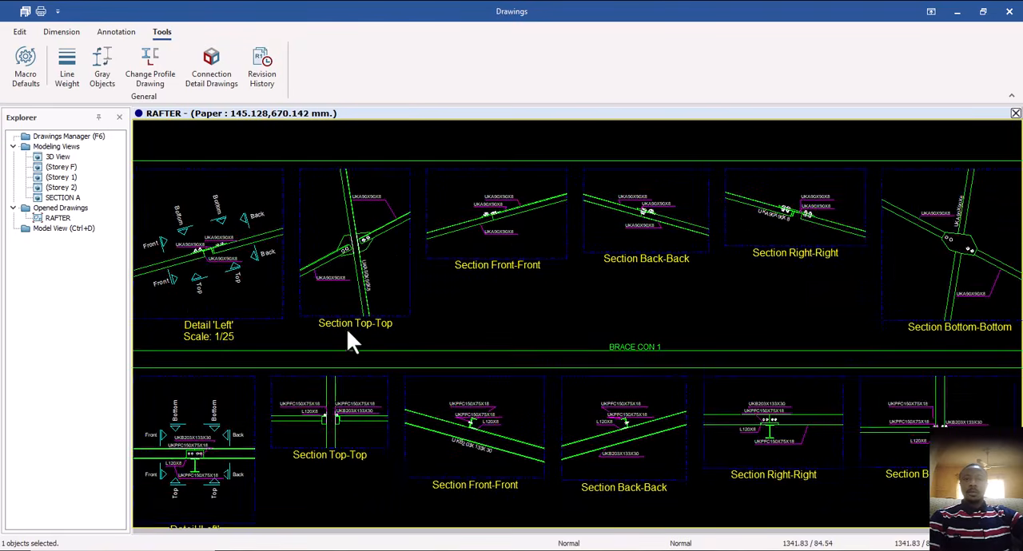
pyautogui.scroll(-4, 374, 284)
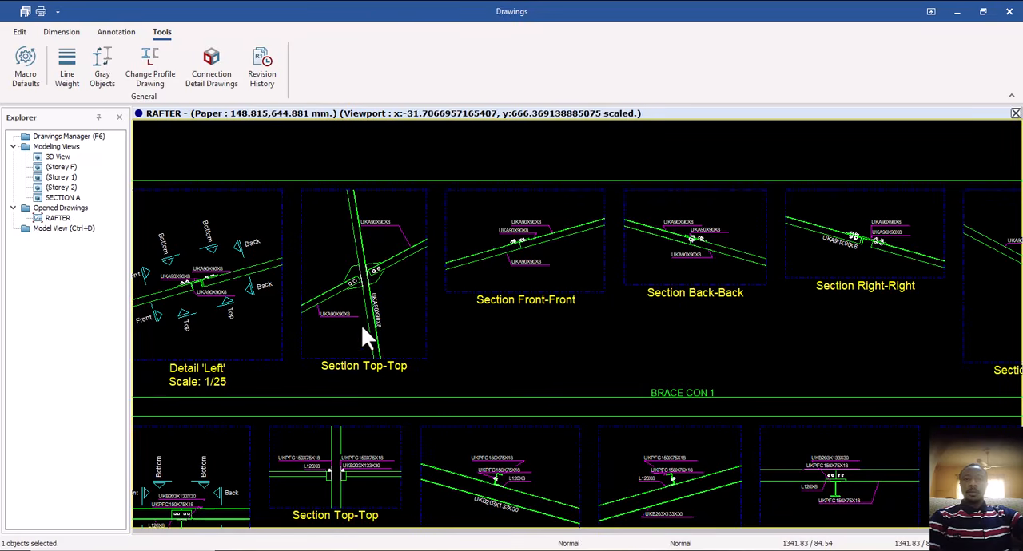
# Inspect the gusset plate, bolts and profile labels in BRACE CON 1's Section Top-Top and Section Bottom-Bottom views.
pyautogui.moveTo(589, 309); pyautogui.dragTo(508, 328, button='middle')
pyautogui.scroll(5, 330, 335)
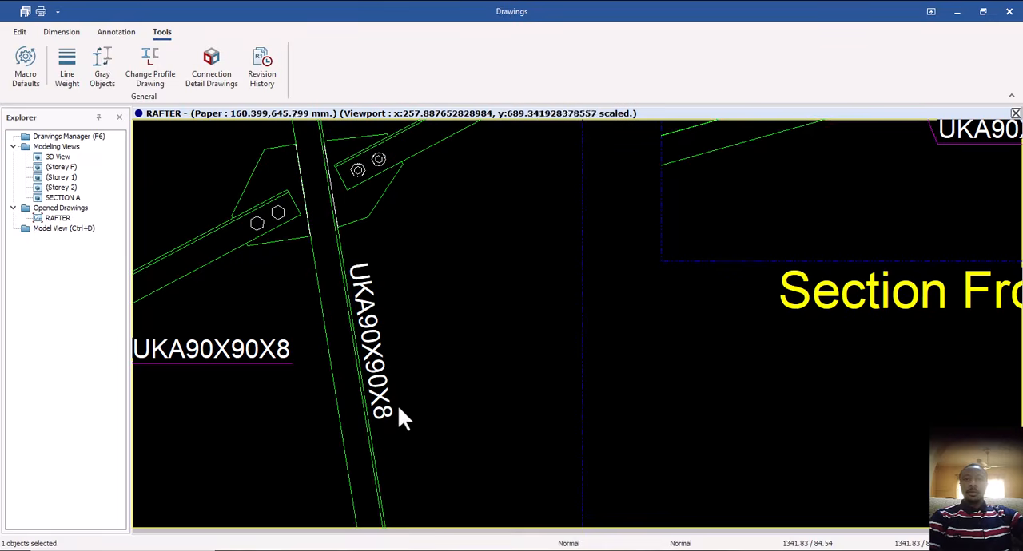
pyautogui.scroll(-3, 396, 407)
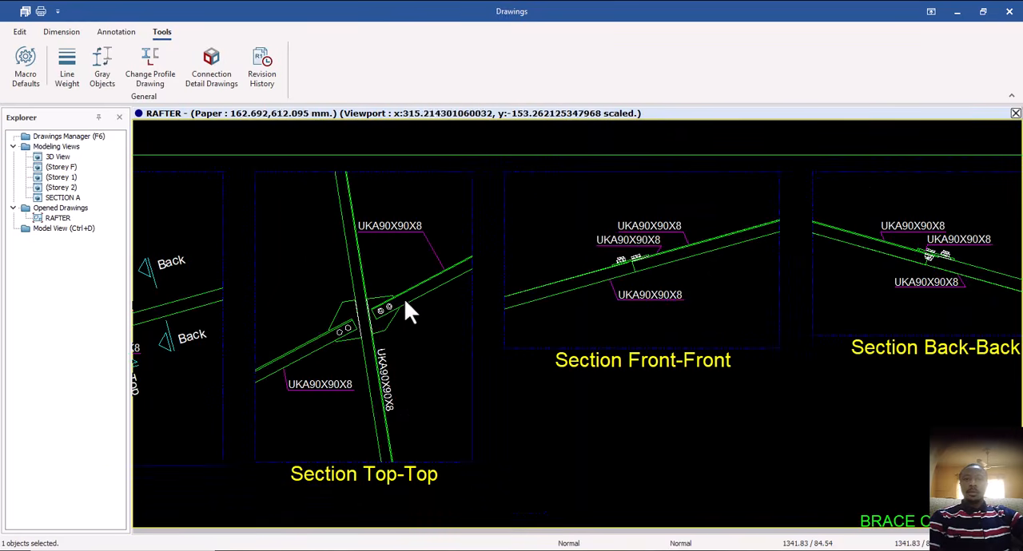
pyautogui.moveTo(380, 349); pyautogui.dragTo(340, 328, button='middle')
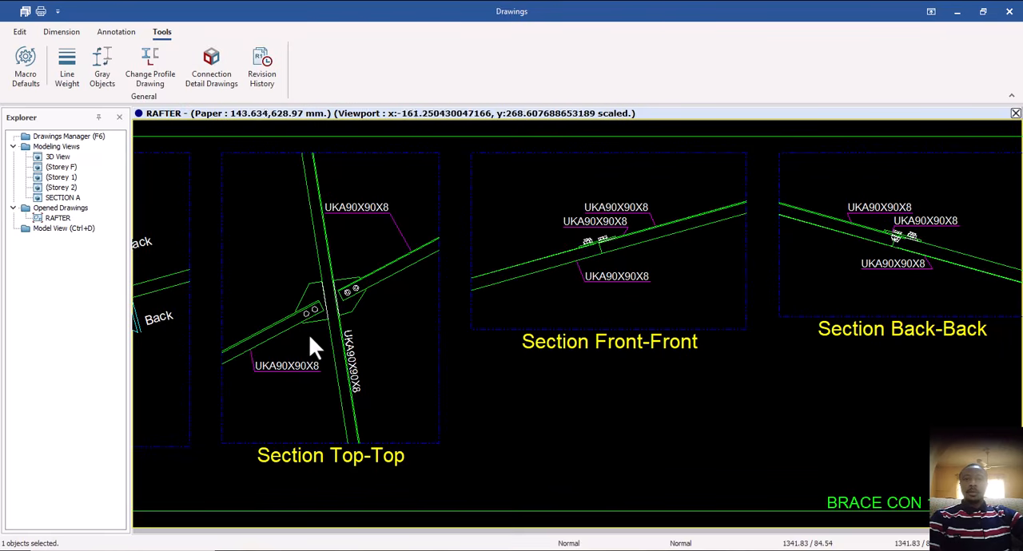
pyautogui.scroll(-3, 538, 340)
pyautogui.moveTo(538, 340); pyautogui.dragTo(391, 307, button='middle')
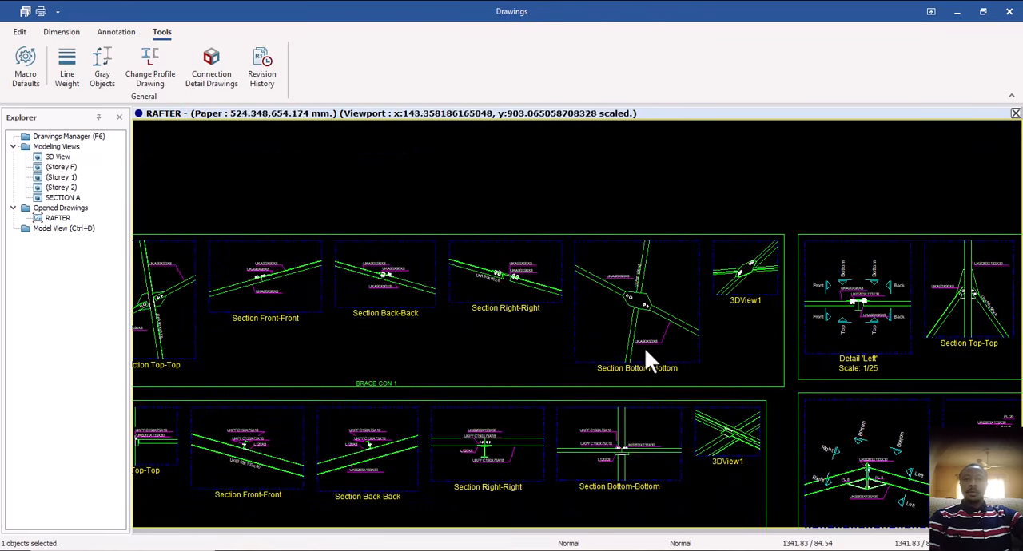
pyautogui.moveTo(644, 347); pyautogui.dragTo(595, 342, button='middle')
pyautogui.scroll(3, 604, 315)
pyautogui.moveTo(589, 287); pyautogui.dragTo(566, 315, button='middle')
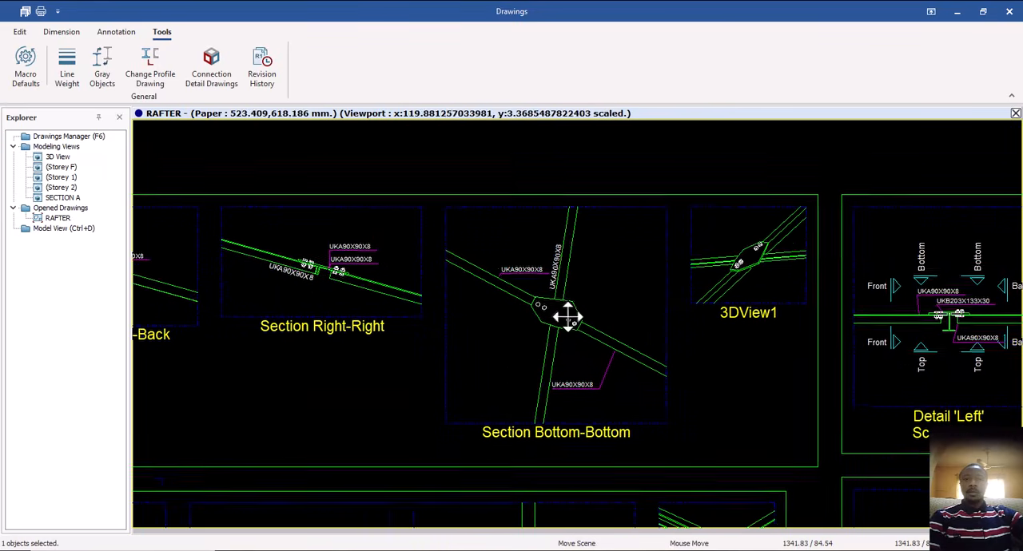
pyautogui.scroll(3, 550, 289)
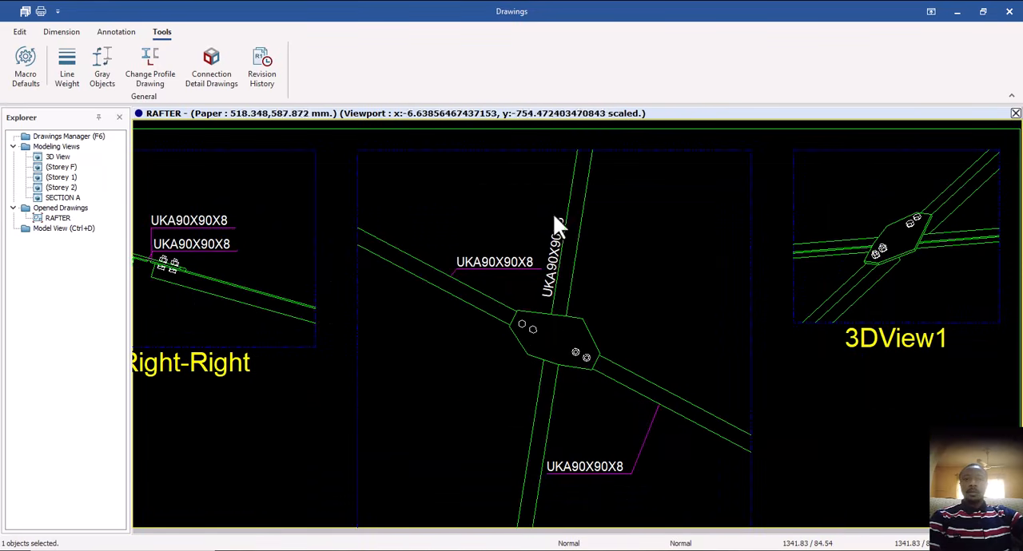
pyautogui.scroll(-4, 604, 390)
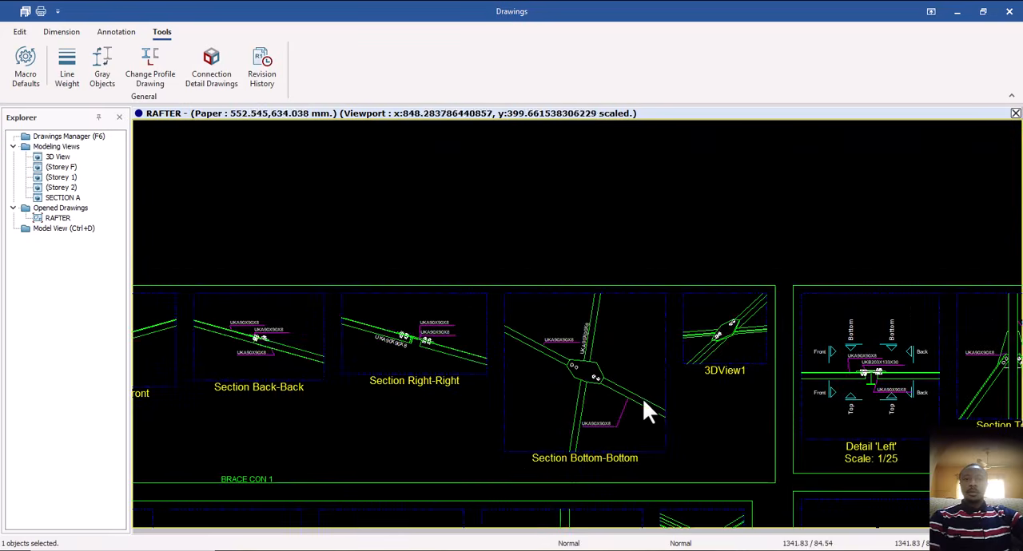
pyautogui.moveTo(643, 398); pyautogui.dragTo(437, 344, button='middle')
pyautogui.moveTo(574, 336)
pyautogui.mouseDown(button='middle')
pyautogui.moveTo(504, 325)
pyautogui.moveTo(480, 303)
pyautogui.mouseUp(button='middle')
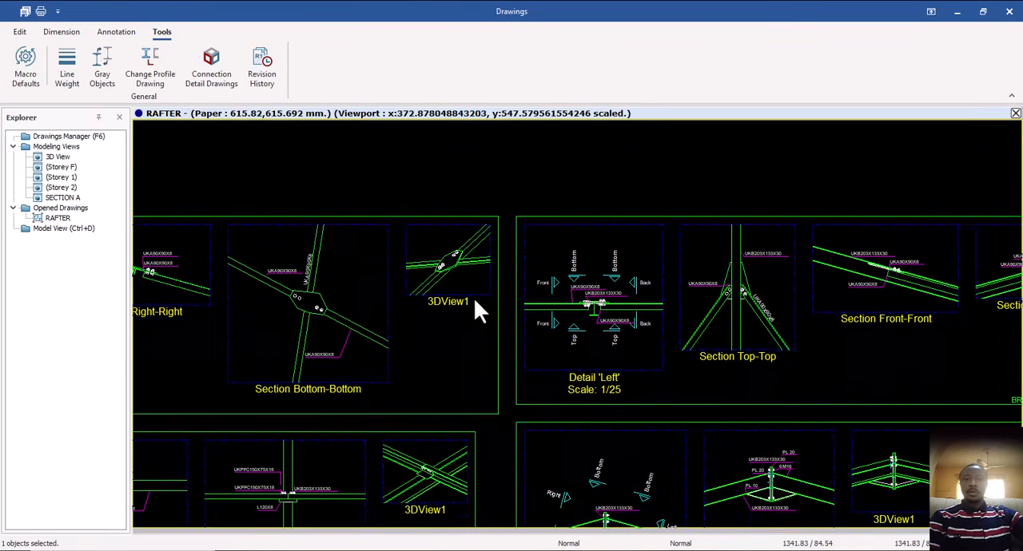
# Inspect the BRACE CON 2 detail, focusing on its Section Right-Right, Section Bottom-Bottom and 3DView1 views.
pyautogui.scroll(-2, 506, 336)
pyautogui.moveTo(631, 344)
pyautogui.mouseDown(button='middle')
pyautogui.moveTo(506, 344)
pyautogui.moveTo(583, 339)
pyautogui.mouseUp(button='middle')
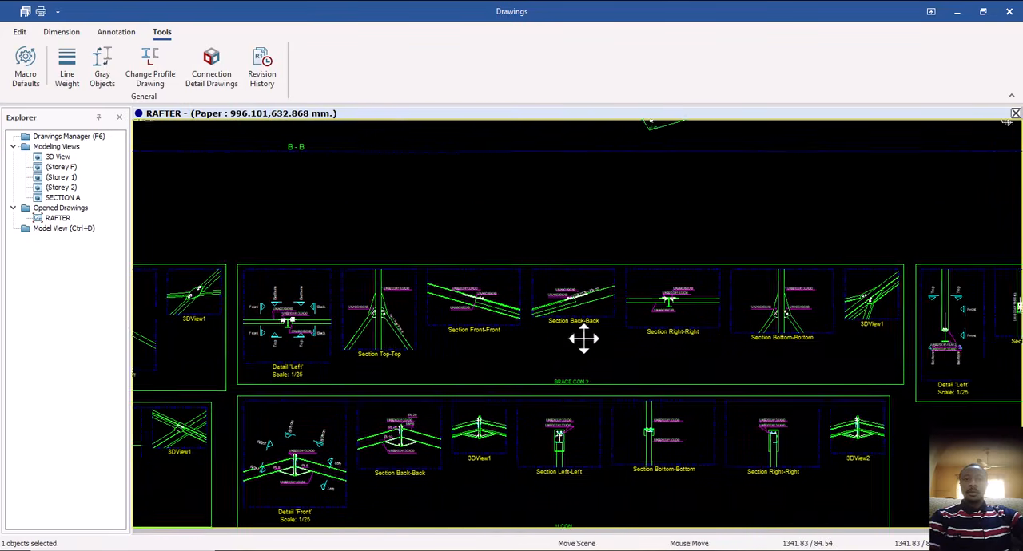
pyautogui.scroll(5, 817, 300)
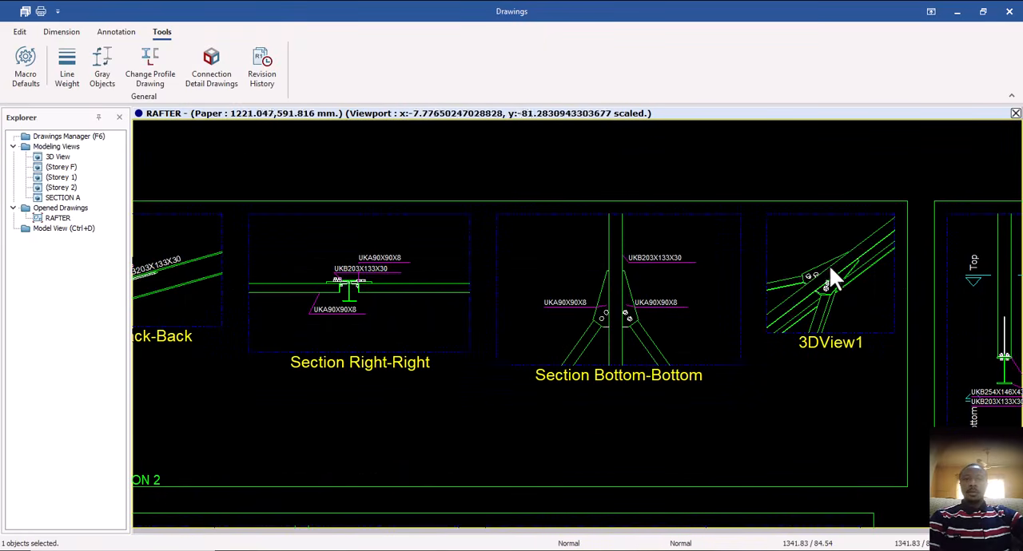
pyautogui.moveTo(830, 298); pyautogui.dragTo(794, 263, button='middle')
pyautogui.scroll(-2, 696, 327)
pyautogui.moveTo(437, 382)
pyautogui.mouseDown(button='middle')
pyautogui.moveTo(497, 364)
pyautogui.moveTo(487, 356)
pyautogui.mouseUp(button='middle')
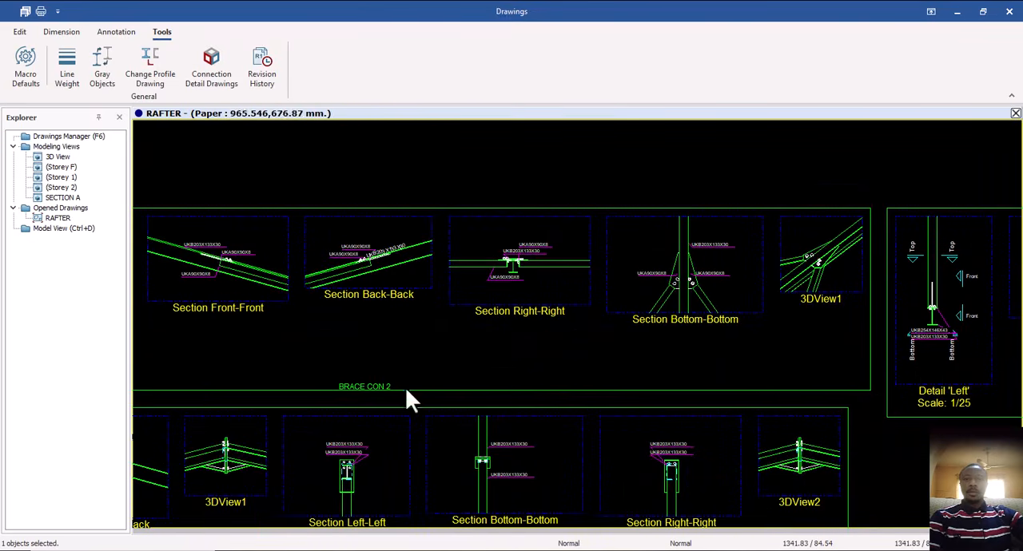
pyautogui.scroll(3, 855, 276)
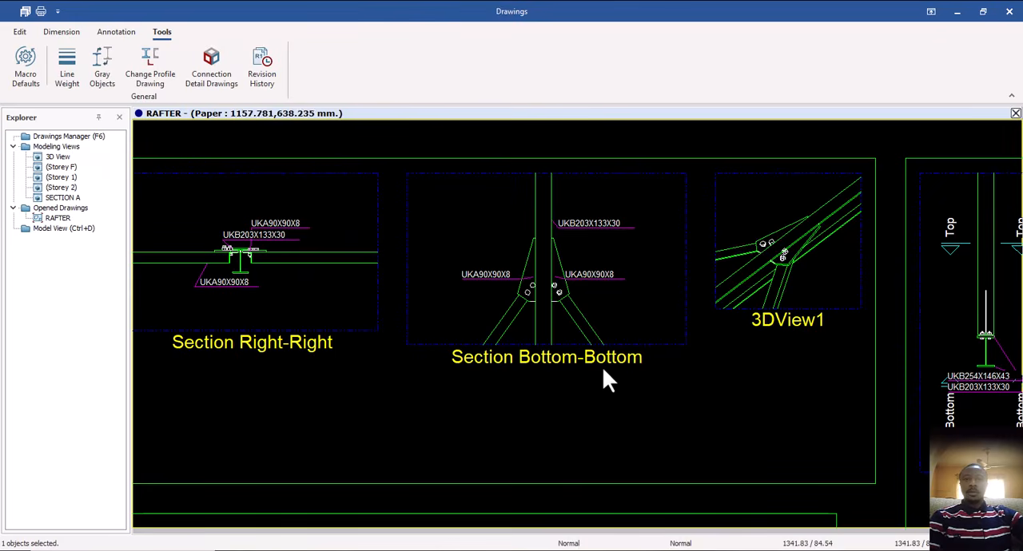
# Review the BRACE CON 2 row back to Detail 'Left', focusing on Section Top-Top and Section Front-Front.
pyautogui.scroll(-3, 574, 286)
pyautogui.moveTo(475, 308); pyautogui.dragTo(680, 292, button='middle')
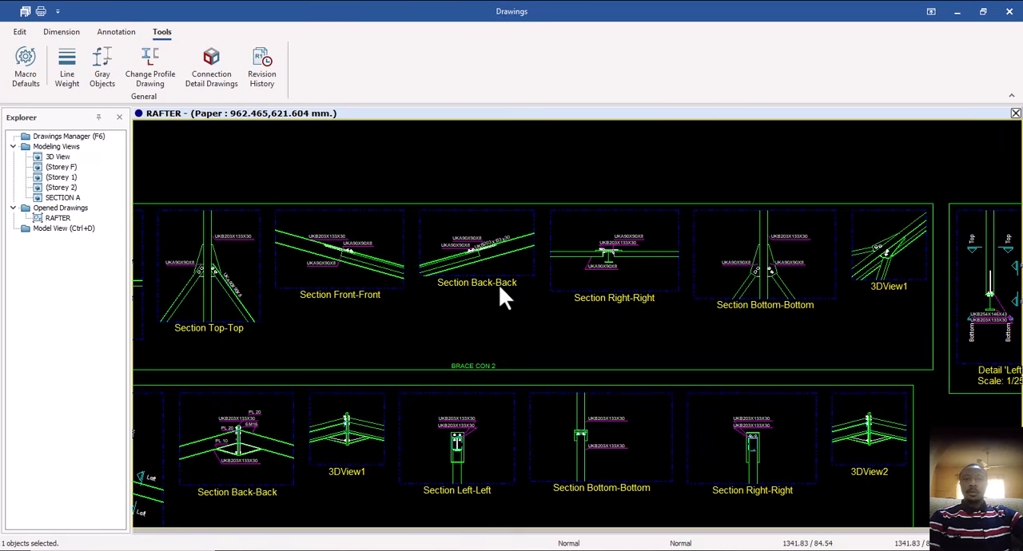
pyautogui.moveTo(502, 297)
pyautogui.mouseDown(button='middle')
pyautogui.moveTo(650, 286)
pyautogui.moveTo(641, 282)
pyautogui.mouseUp(button='middle')
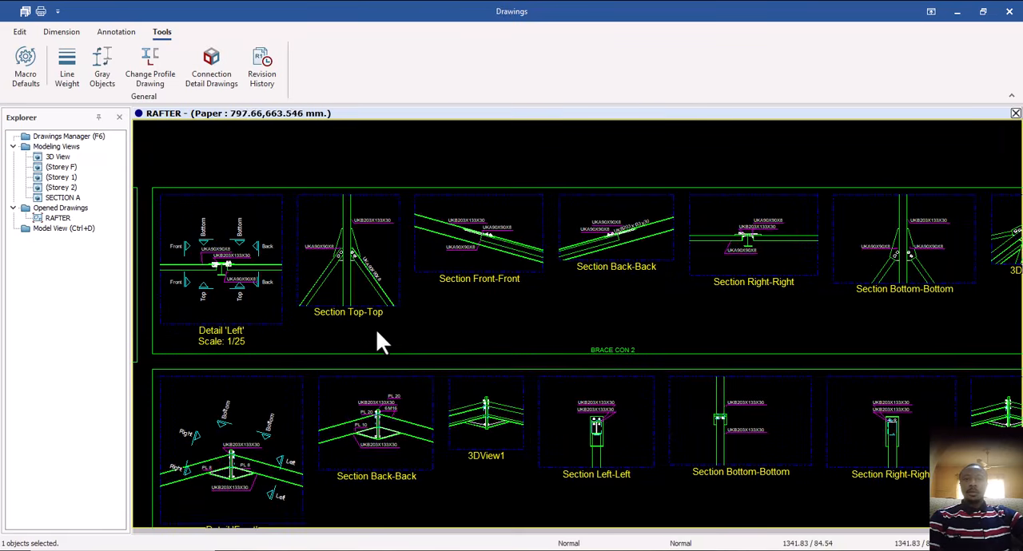
pyautogui.scroll(3, 352, 275)
pyautogui.moveTo(360, 290); pyautogui.dragTo(359, 323, button='middle')
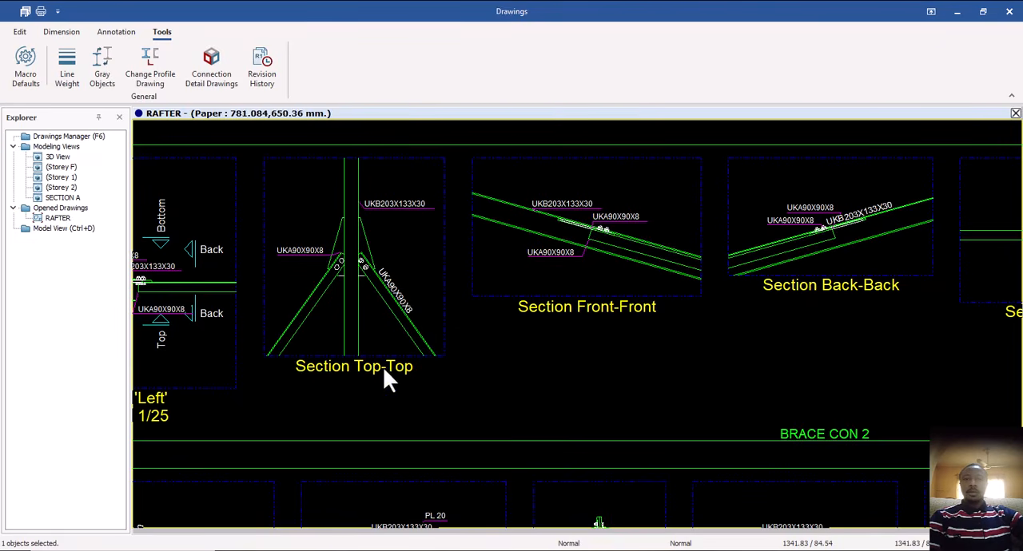
pyautogui.moveTo(577, 317); pyautogui.dragTo(498, 322, button='middle')
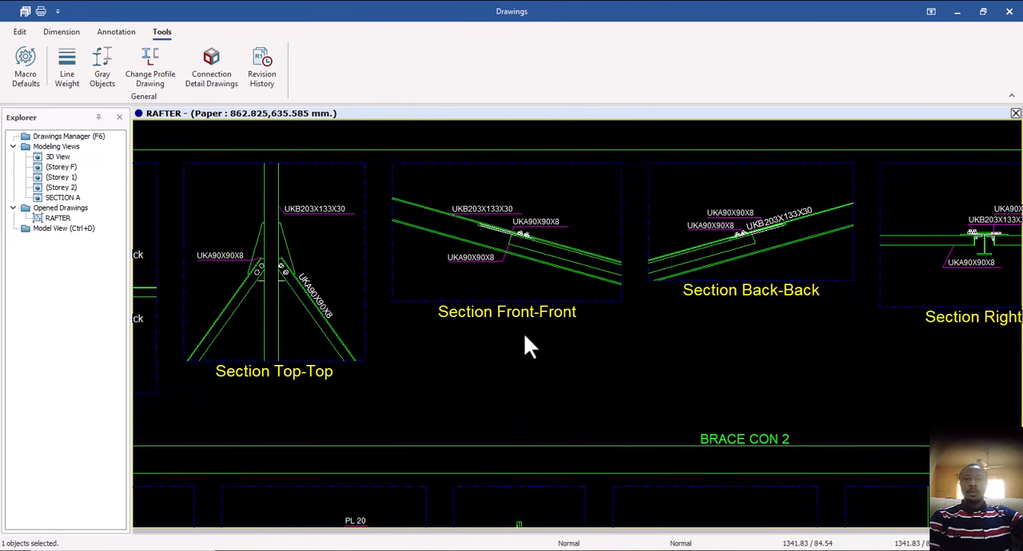
pyautogui.scroll(-2, 627, 316)
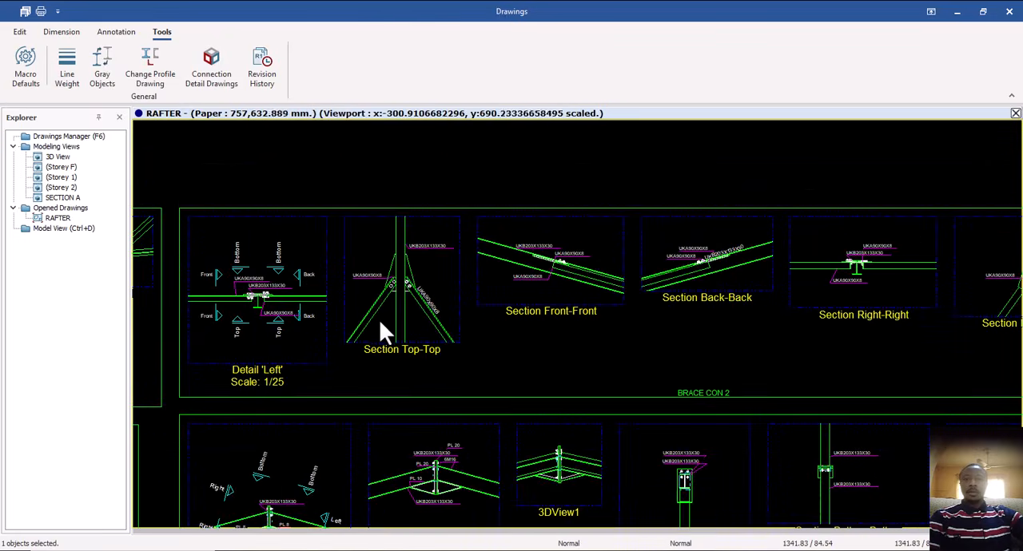
# Examine the bolted gusset connection of the UKA90X90X8 braces in BRACE CON 2's Section Top-Top.
pyautogui.scroll(3, 379, 327)
pyautogui.scroll(-2, 357, 336)
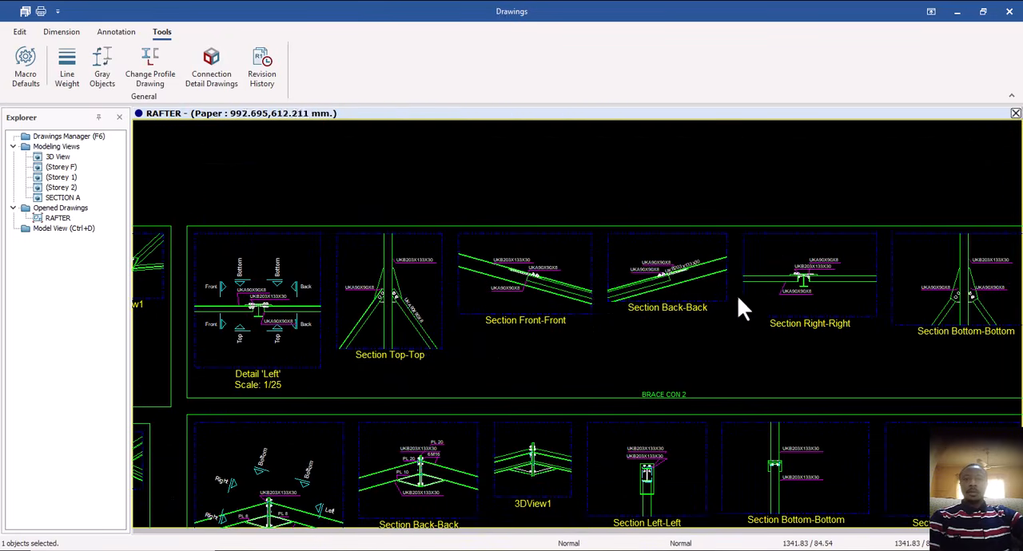
pyautogui.moveTo(758, 318); pyautogui.dragTo(710, 280, button='middle')
pyautogui.scroll(3, 354, 275)
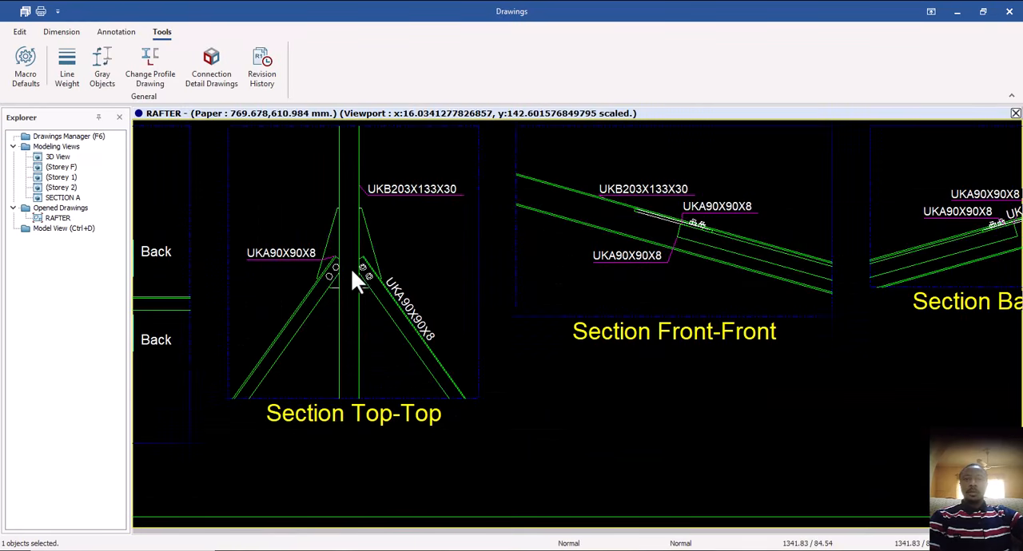
pyautogui.scroll(-2, 329, 289)
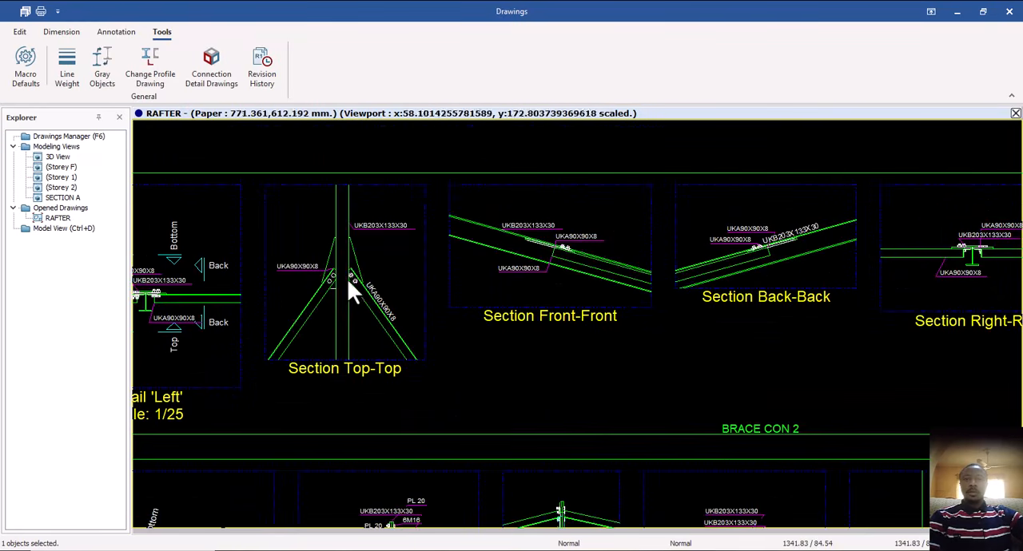
# Follow the BRACE CON 2 row through Section Right-Right and Section Bottom-Bottom to 3DView1.
pyautogui.moveTo(643, 316); pyautogui.dragTo(272, 310, button='middle')
pyautogui.moveTo(846, 320)
pyautogui.mouseDown(button='middle')
pyautogui.moveTo(788, 327)
pyautogui.moveTo(663, 313)
pyautogui.mouseUp(button='middle')
pyautogui.moveTo(783, 274); pyautogui.dragTo(685, 303, button='middle')
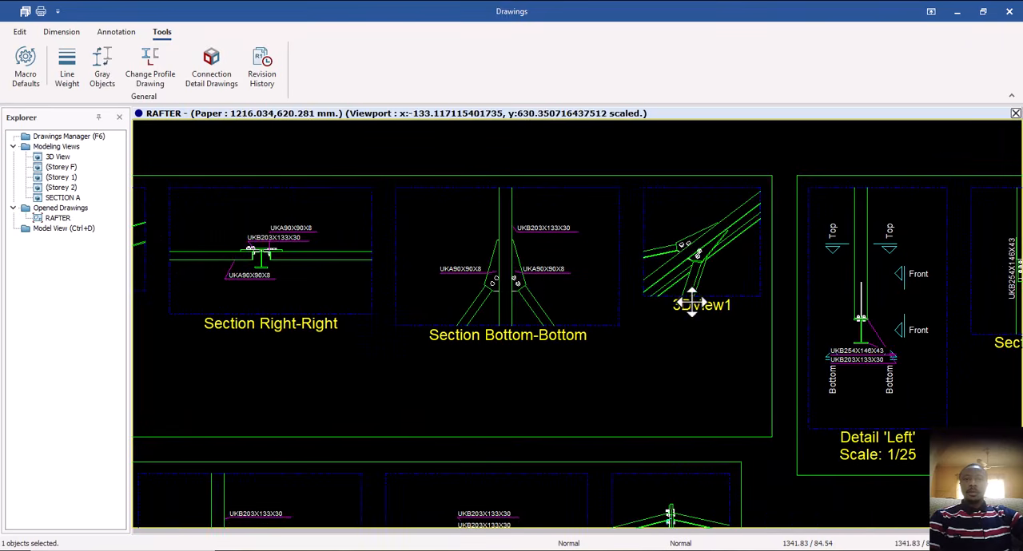
pyautogui.scroll(-2, 672, 280)
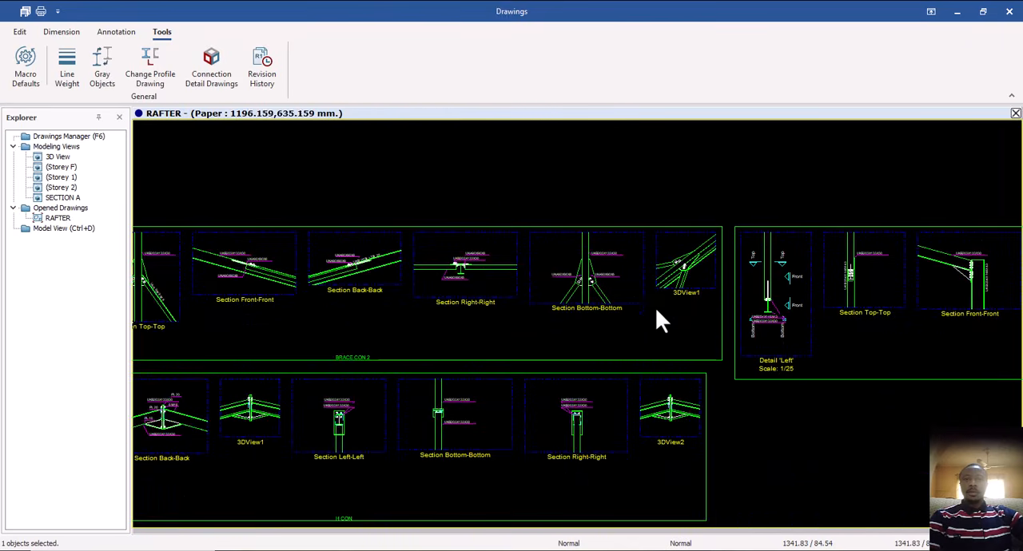
pyautogui.scroll(-2, 656, 307)
pyautogui.moveTo(647, 292)
pyautogui.mouseDown(button='middle')
pyautogui.moveTo(609, 342)
pyautogui.moveTo(688, 321)
pyautogui.mouseUp(button='middle')
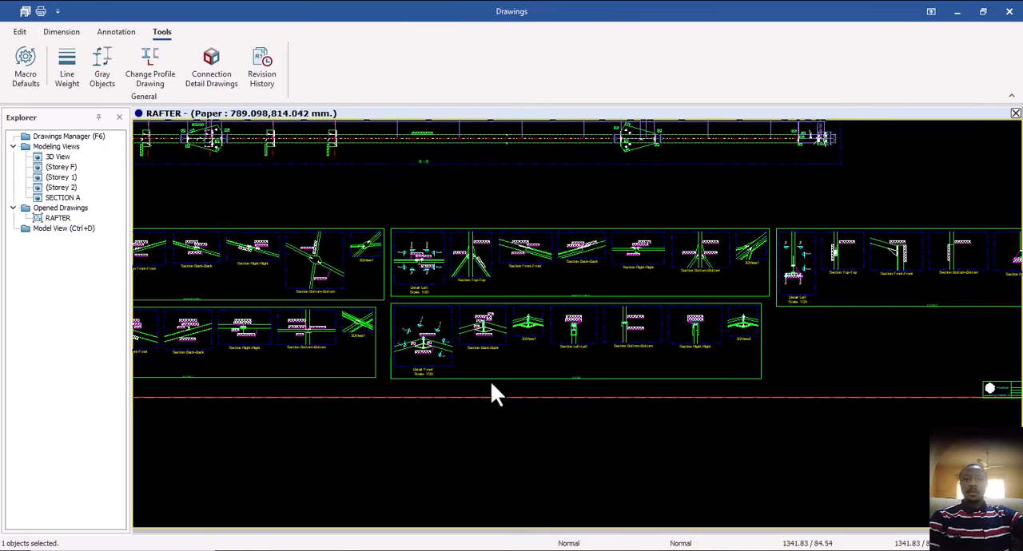
# Inspect the H CON detail row below BRACE CON 2, focusing on Section Right-Right and 3DView2.
pyautogui.scroll(2, 586, 392)
pyautogui.scroll(2, 626, 381)
pyautogui.scroll(-2, 445, 389)
pyautogui.moveTo(557, 380)
pyautogui.mouseDown(button='middle')
pyautogui.moveTo(561, 365)
pyautogui.moveTo(410, 392)
pyautogui.mouseUp(button='middle')
pyautogui.scroll(3, 805, 285)
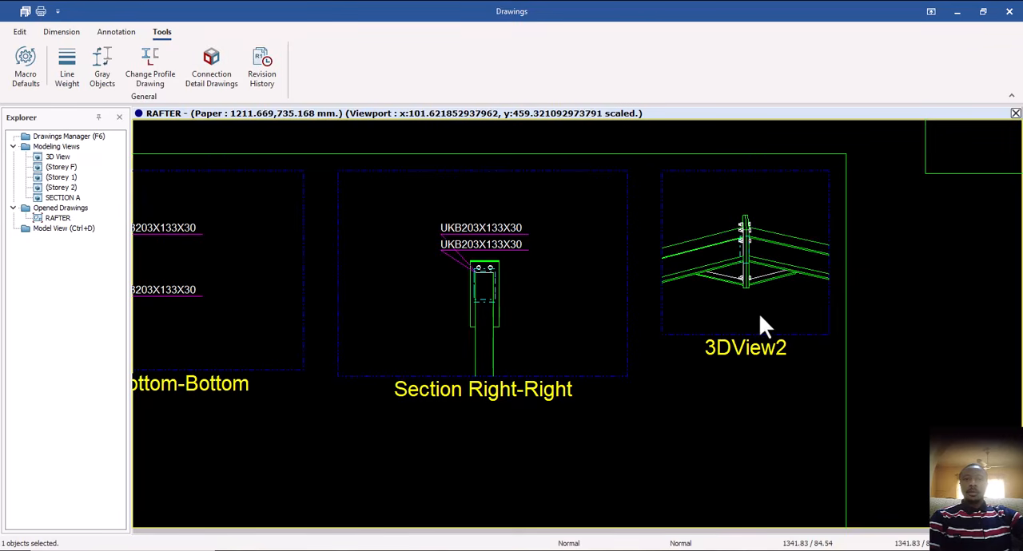
pyautogui.scroll(-3, 764, 291)
pyautogui.moveTo(449, 364)
pyautogui.mouseDown(button='middle')
pyautogui.moveTo(601, 331)
pyautogui.moveTo(699, 331)
pyautogui.mouseUp(button='middle')
pyautogui.moveTo(467, 345); pyautogui.dragTo(566, 368, button='middle')
# Examine the plate, bolt and profile labels of the ridge connection in H CON's Section Back-Back.
pyautogui.scroll(-3, 521, 332)
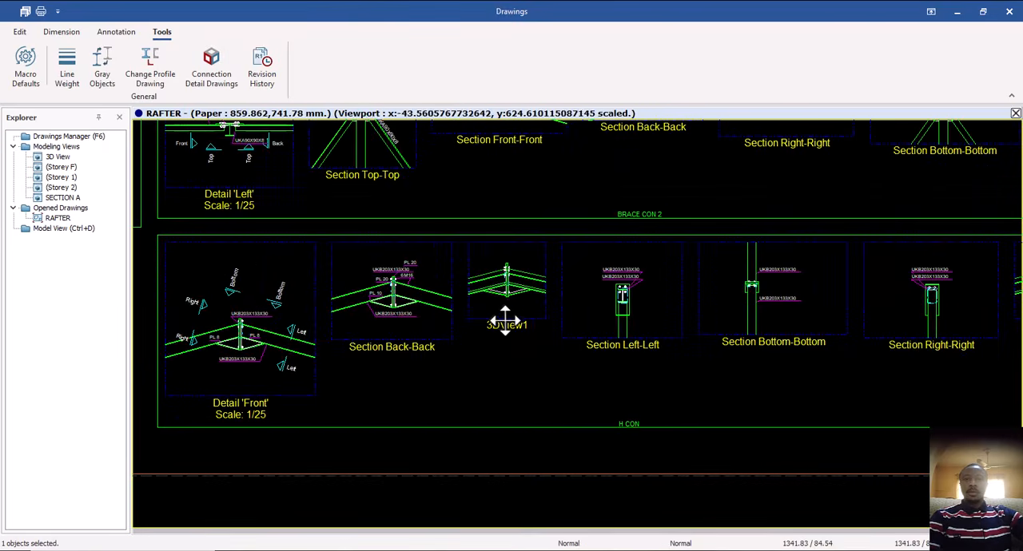
pyautogui.scroll(3, 505, 321)
pyautogui.scroll(-3, 531, 351)
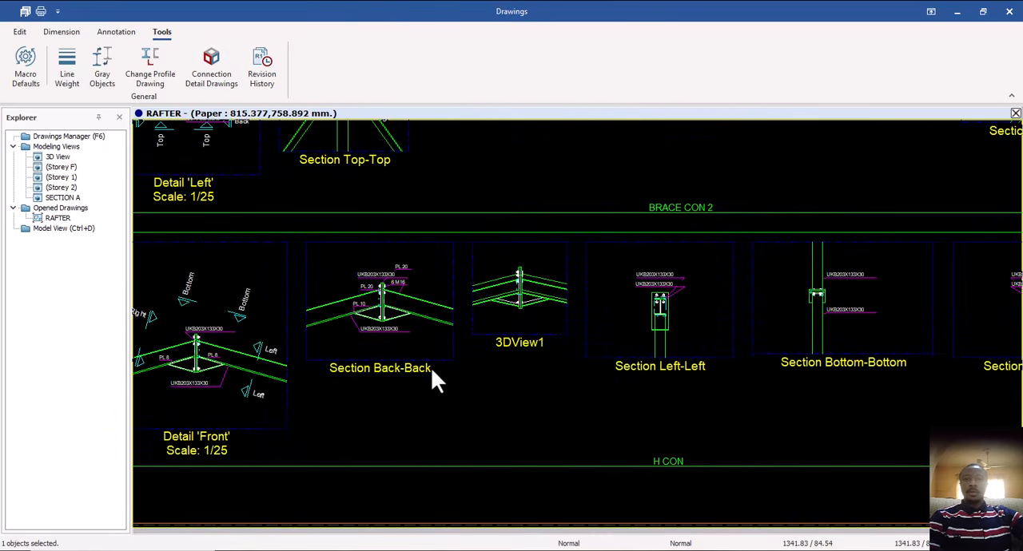
pyautogui.moveTo(432, 370); pyautogui.dragTo(528, 349, button='middle')
pyautogui.scroll(3, 479, 355)
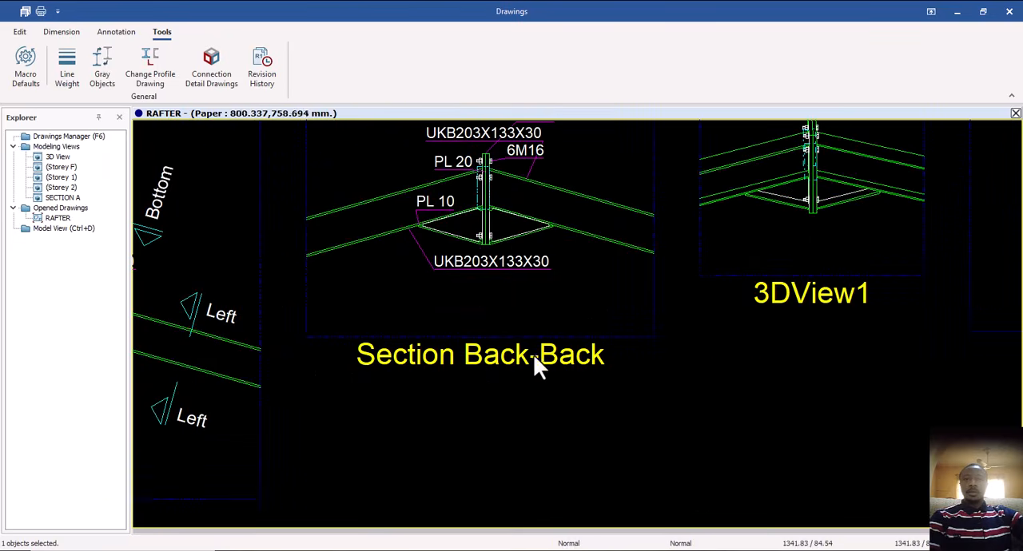
pyautogui.scroll(-2, 527, 351)
pyautogui.moveTo(493, 292); pyautogui.dragTo(485, 325, button='middle')
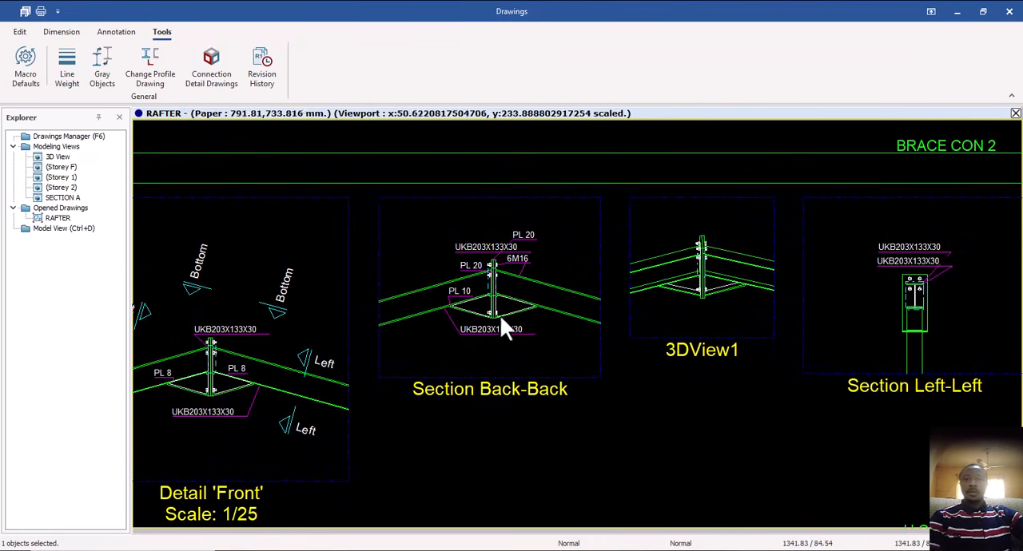
pyautogui.scroll(2, 508, 295)
pyautogui.moveTo(506, 283)
pyautogui.mouseDown(button='middle')
pyautogui.moveTo(498, 287)
pyautogui.moveTo(506, 290)
pyautogui.mouseUp(button='middle')
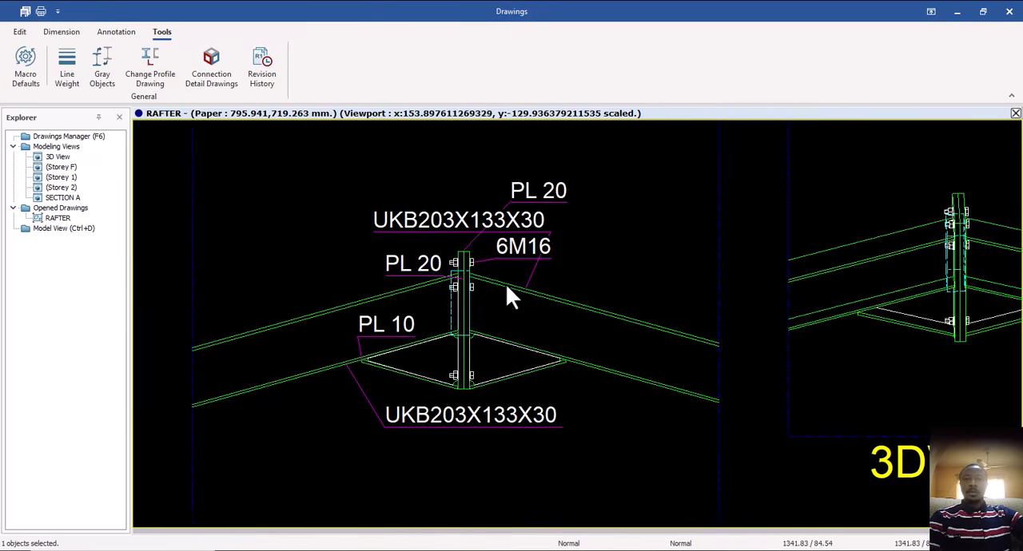
pyautogui.scroll(-2, 506, 290)
pyautogui.moveTo(437, 334); pyautogui.dragTo(543, 291, button='middle')
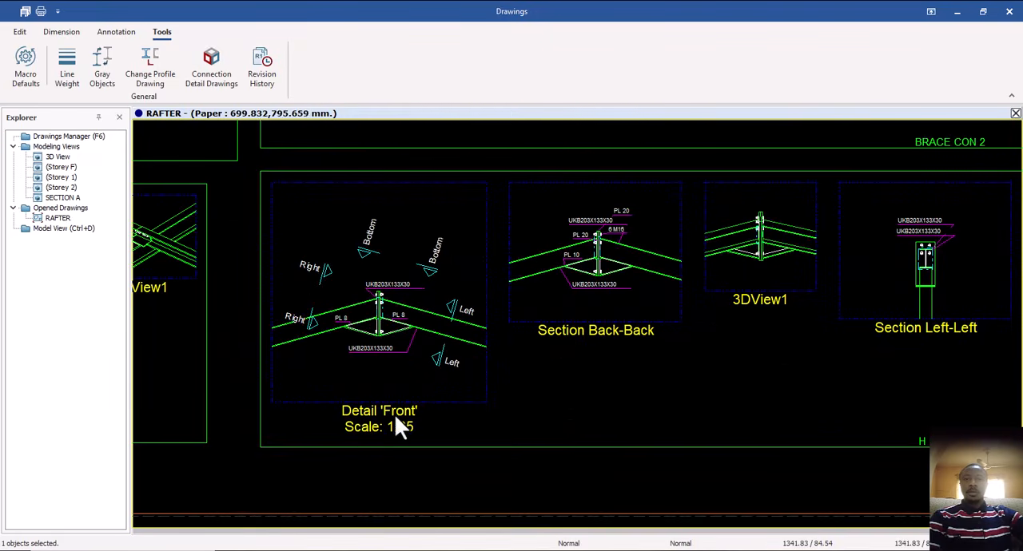
# Review H CON's Detail 'Front' together with the full row of its section views.
pyautogui.scroll(-2, 471, 354)
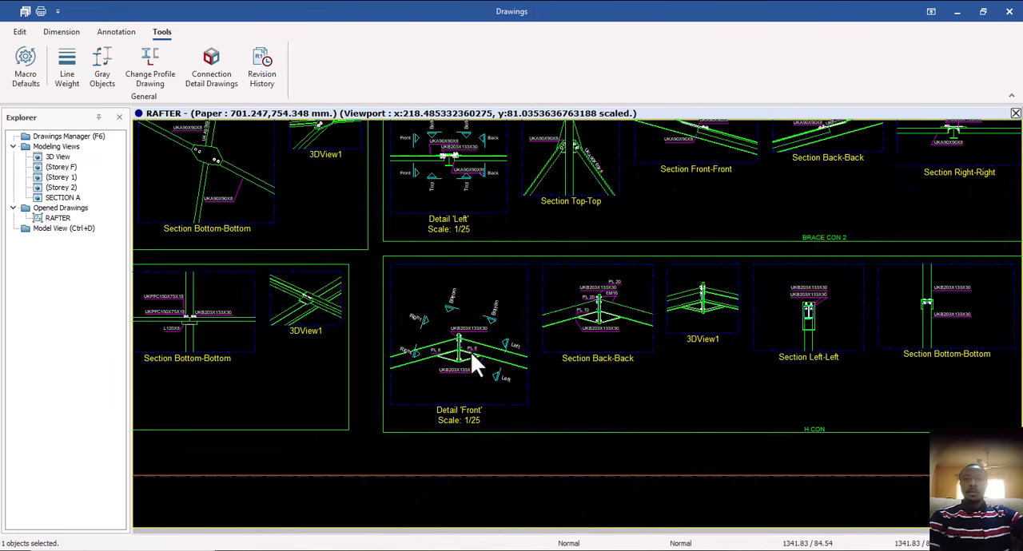
pyautogui.moveTo(471, 353); pyautogui.dragTo(379, 355, button='middle')
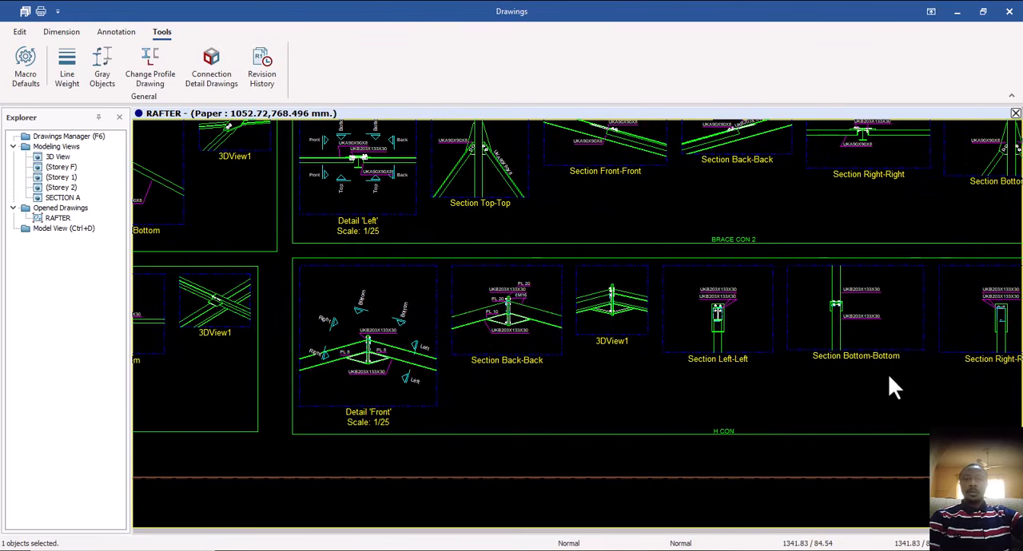
pyautogui.moveTo(959, 366); pyautogui.dragTo(915, 368, button='middle')
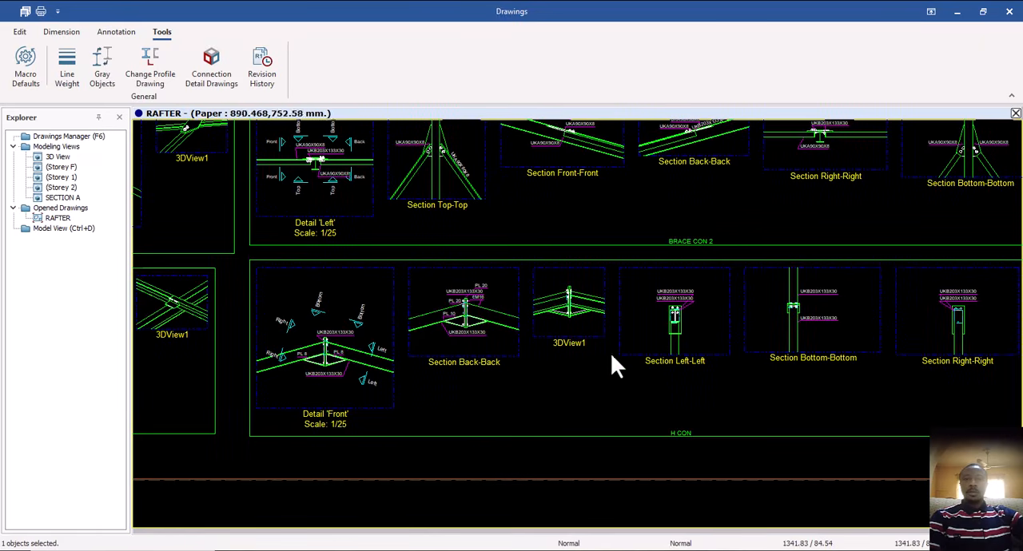
pyautogui.scroll(-3, 496, 342)
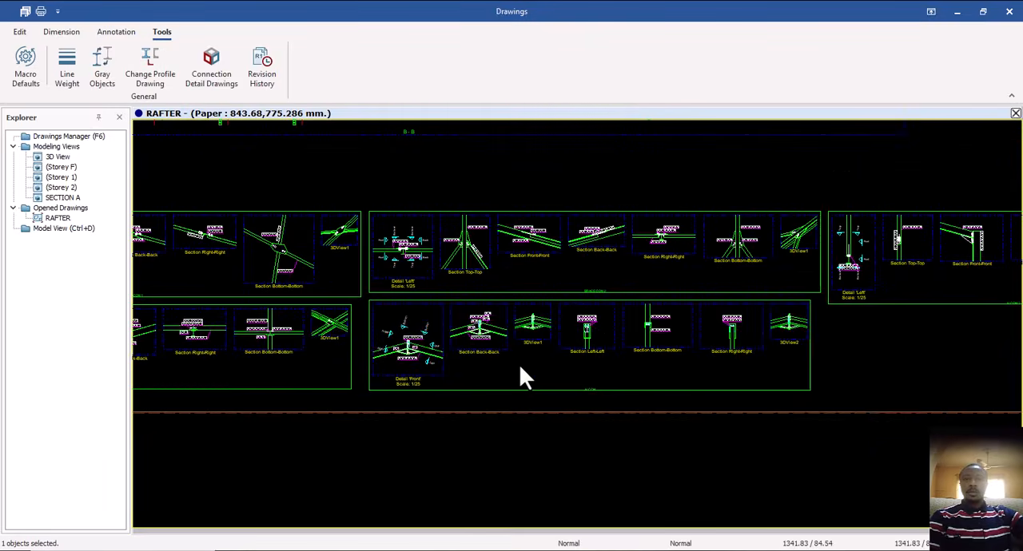
# Inspect the purlin connection in P CON 1, focusing on Section Bottom-Bottom and 3DView1.
pyautogui.moveTo(521, 365); pyautogui.dragTo(700, 321, button='middle')
pyautogui.scroll(-1, 388, 342)
pyautogui.scroll(4, 444, 312)
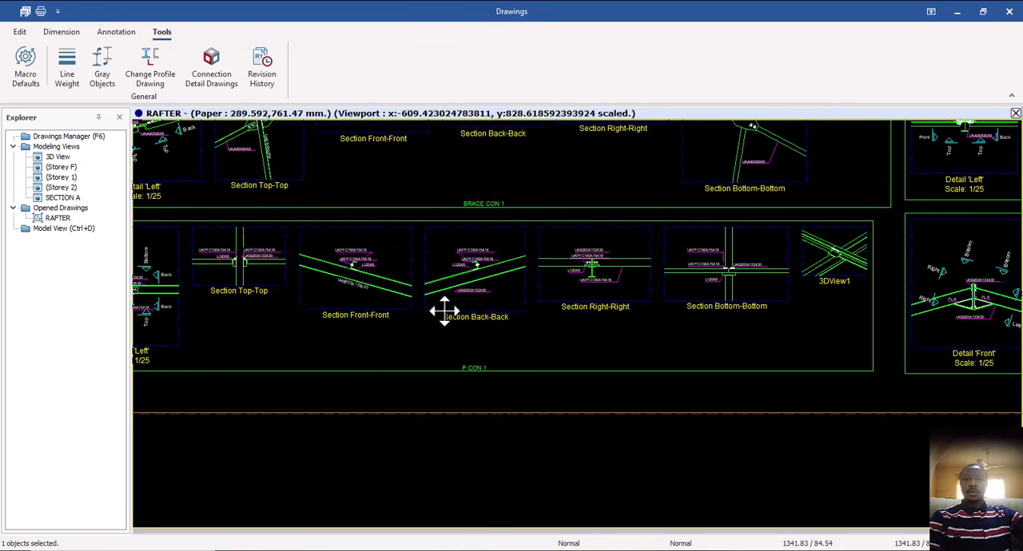
pyautogui.moveTo(404, 321); pyautogui.dragTo(364, 341, button='middle')
pyautogui.moveTo(656, 323); pyautogui.dragTo(519, 359, button='middle')
pyautogui.scroll(4, 653, 320)
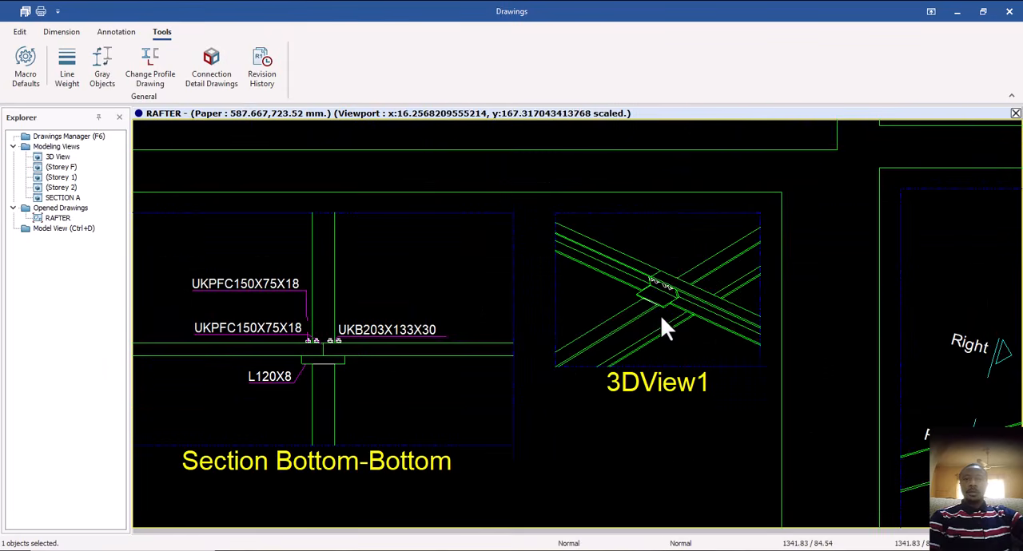
pyautogui.scroll(-4, 697, 314)
# Examine the purlin, cleat and rafter labels in P CON 1's Section Back-Back and Section Front-Front views.
pyautogui.moveTo(304, 388); pyautogui.dragTo(511, 343, button='middle')
pyautogui.moveTo(346, 363); pyautogui.dragTo(376, 364, button='middle')
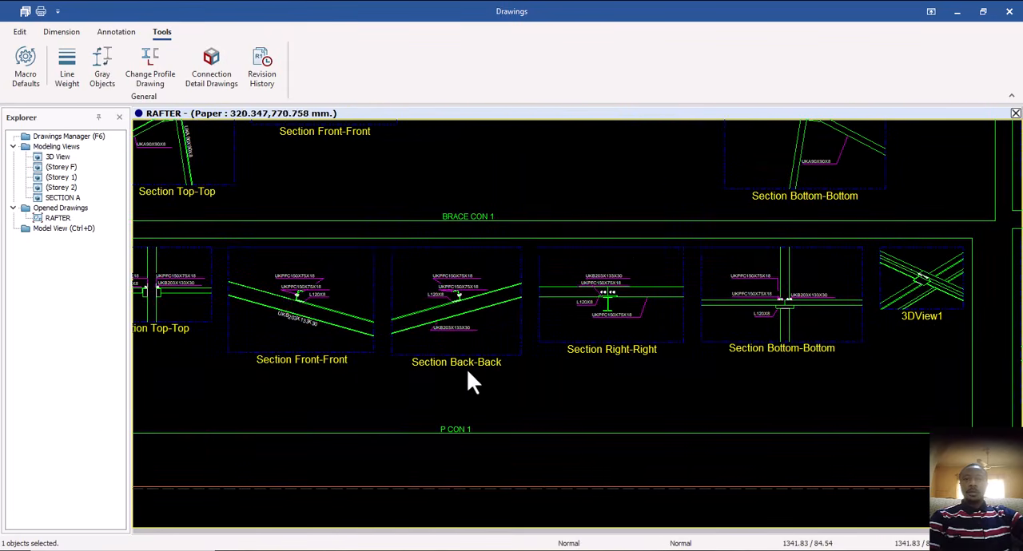
pyautogui.scroll(3, 472, 360)
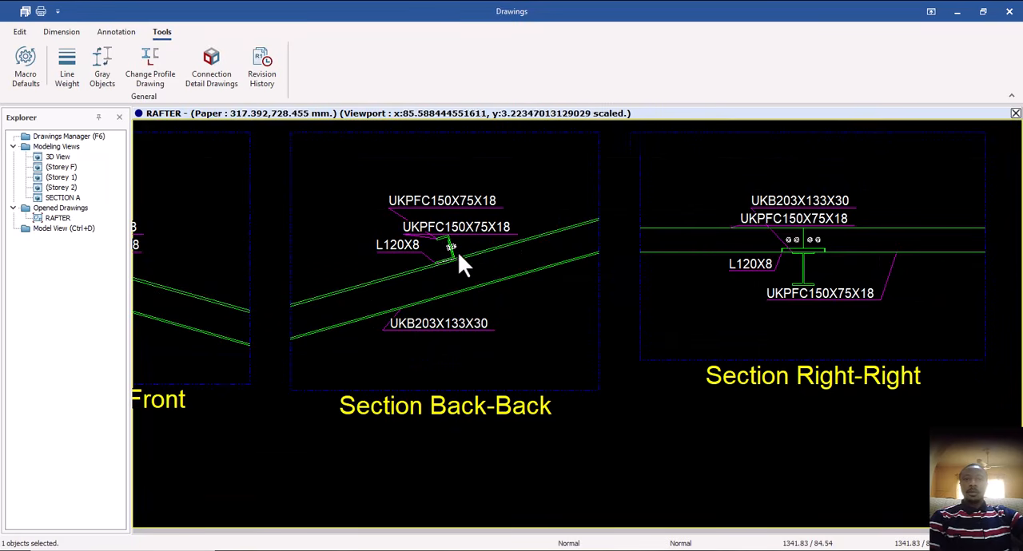
pyautogui.scroll(-3, 460, 254)
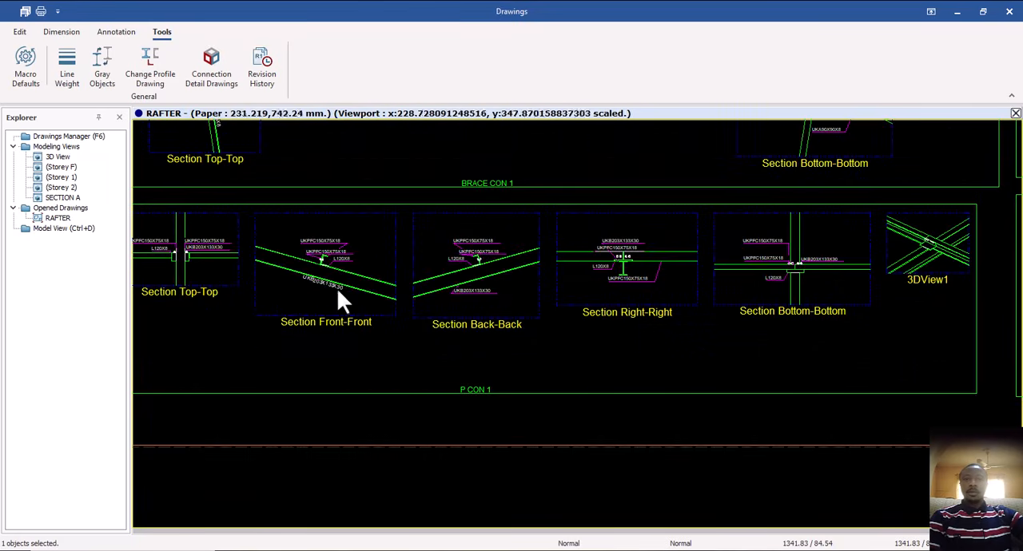
pyautogui.scroll(3, 336, 289)
pyautogui.scroll(-6, 302, 302)
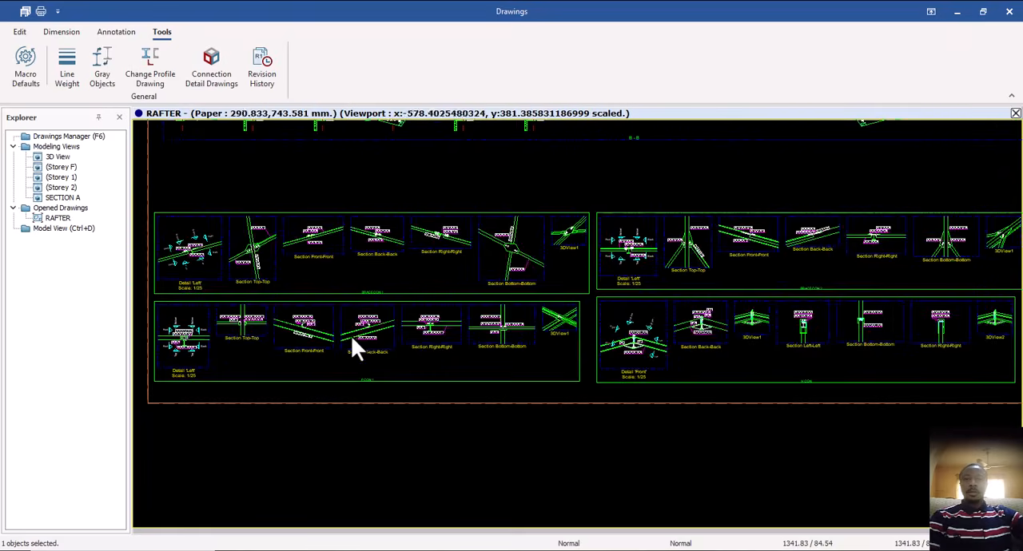
# Inspect the H CON 2 rafter-to-column detail, including its 3DView1, Section Right-Right and Section Front-Front views.
pyautogui.moveTo(529, 361); pyautogui.dragTo(289, 347, button='middle')
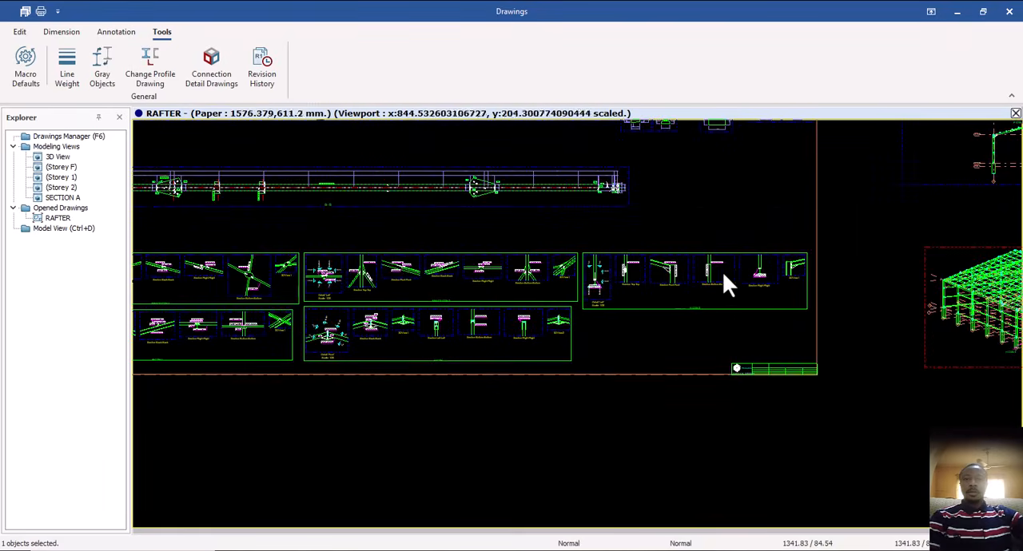
pyautogui.scroll(2, 703, 278)
pyautogui.moveTo(680, 285); pyautogui.dragTo(586, 290, button='middle')
pyautogui.scroll(3, 751, 297)
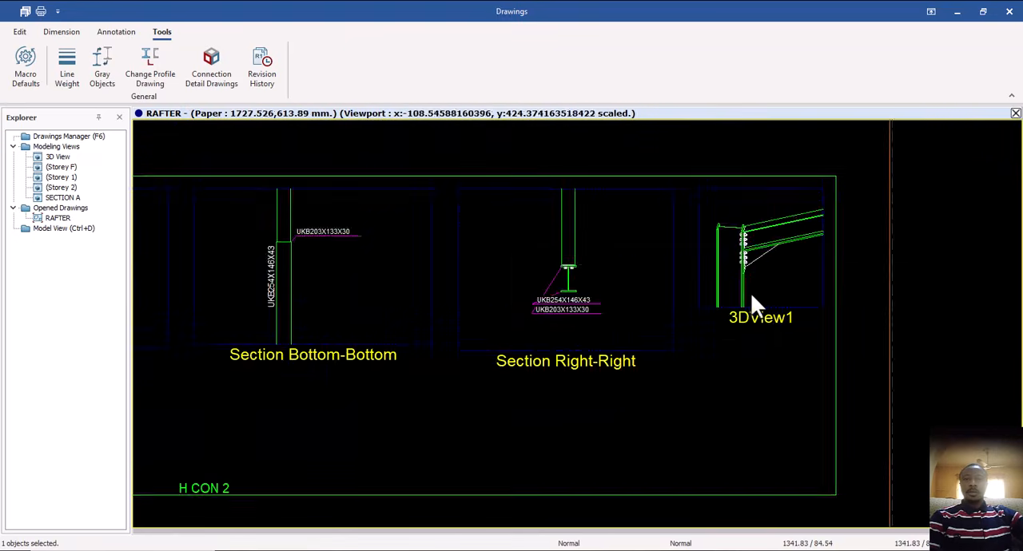
pyautogui.scroll(1, 751, 294)
pyautogui.scroll(-3, 767, 284)
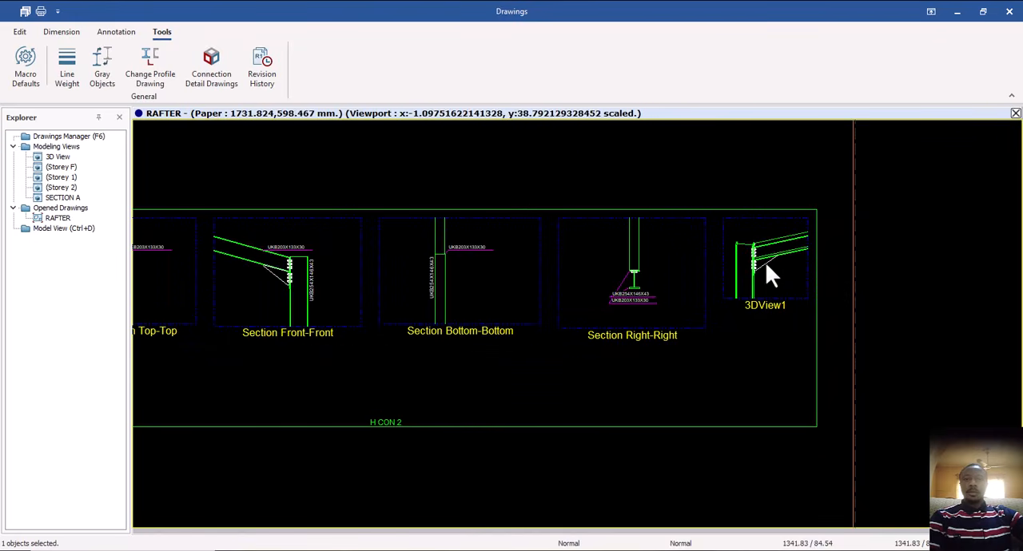
pyautogui.scroll(2, 756, 266)
pyautogui.scroll(-4, 743, 284)
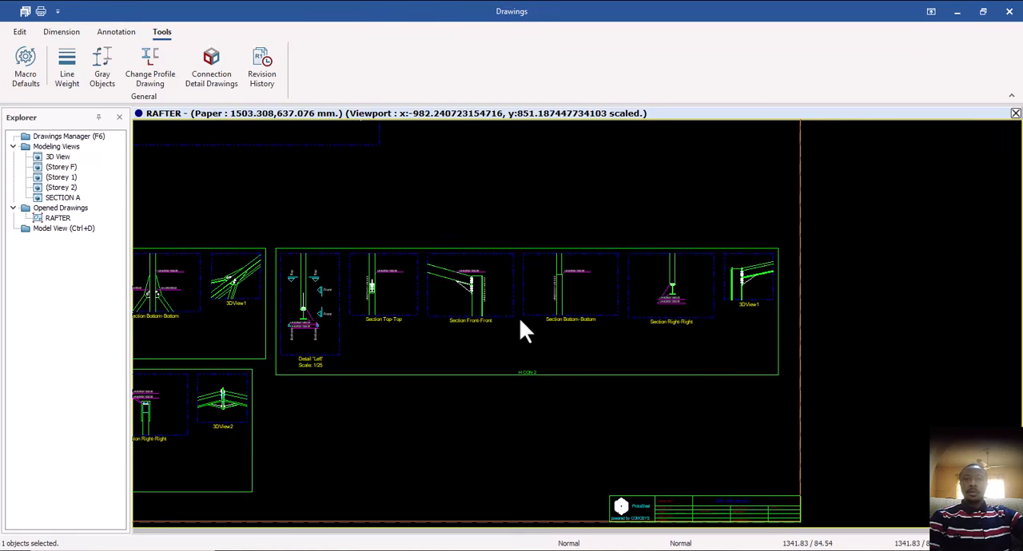
pyautogui.scroll(2, 470, 314)
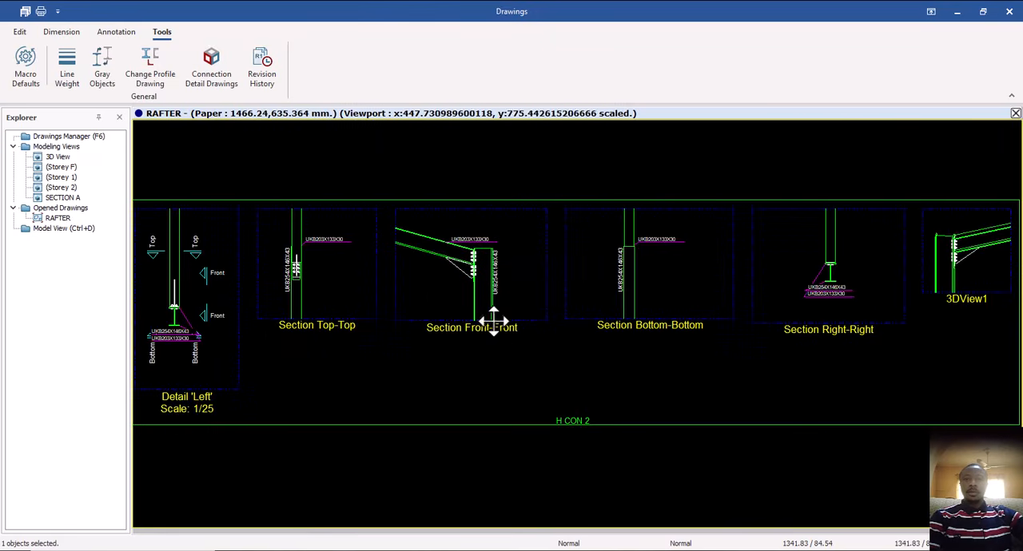
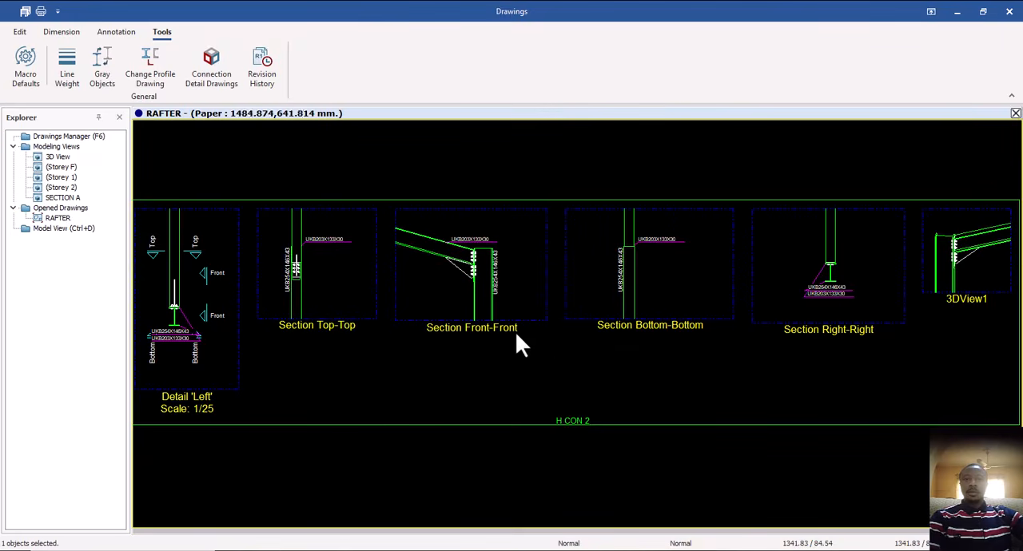
# Examine H CON 2's Section Front-Front view and its neighbouring section views in relation to the whole RAFTER sheet.
pyautogui.moveTo(459, 338)
pyautogui.mouseDown(button='middle')
pyautogui.moveTo(646, 334)
pyautogui.moveTo(574, 335)
pyautogui.mouseUp(button='middle')
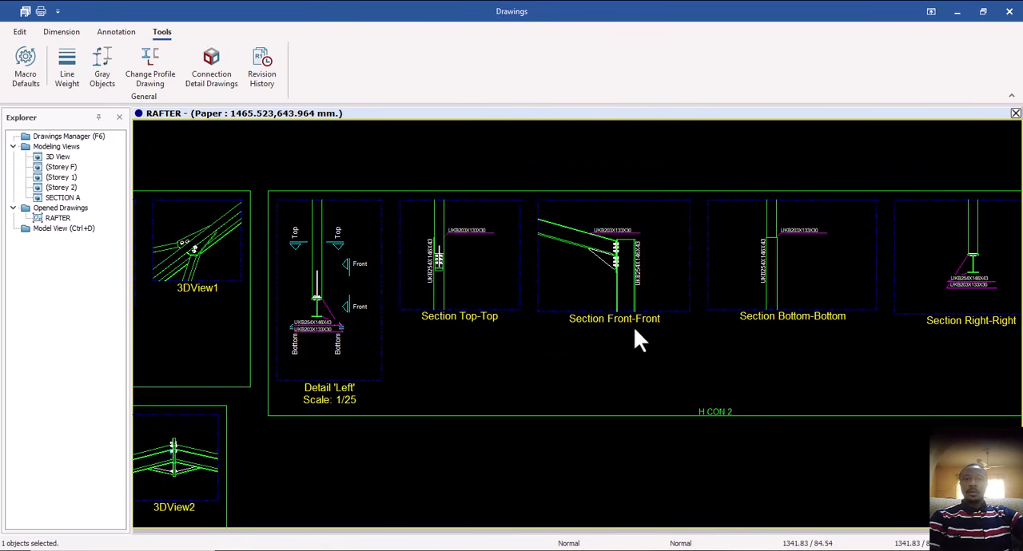
pyautogui.moveTo(664, 338)
pyautogui.mouseDown(button='middle')
pyautogui.moveTo(482, 340)
pyautogui.moveTo(520, 349)
pyautogui.mouseUp(button='middle')
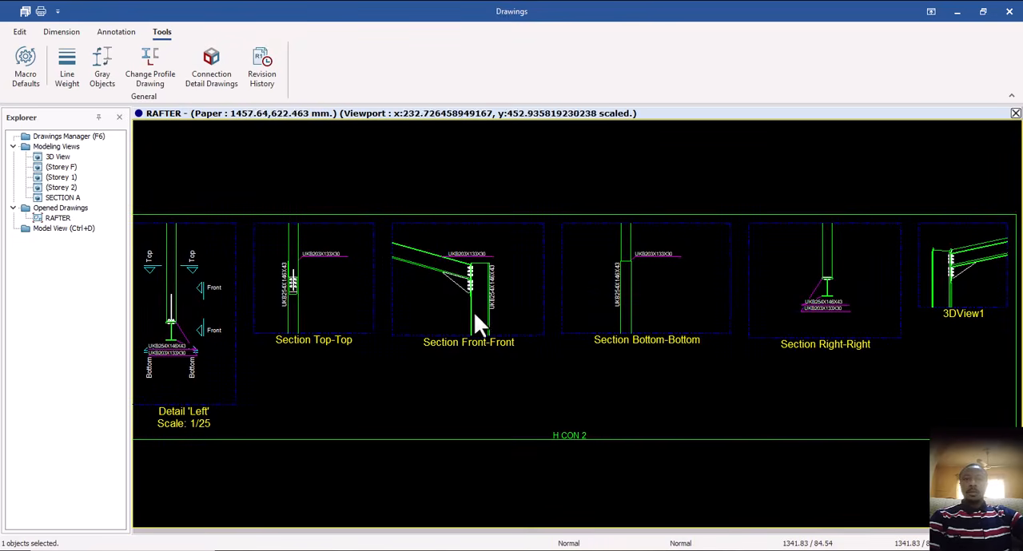
pyautogui.scroll(4, 473, 316)
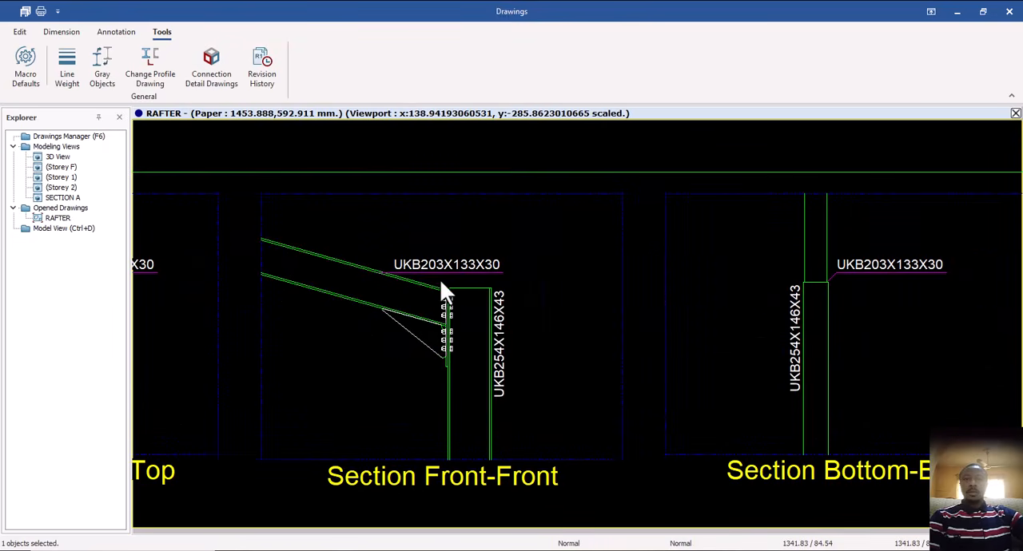
pyautogui.scroll(-3, 445, 292)
pyautogui.scroll(-3, 664, 330)
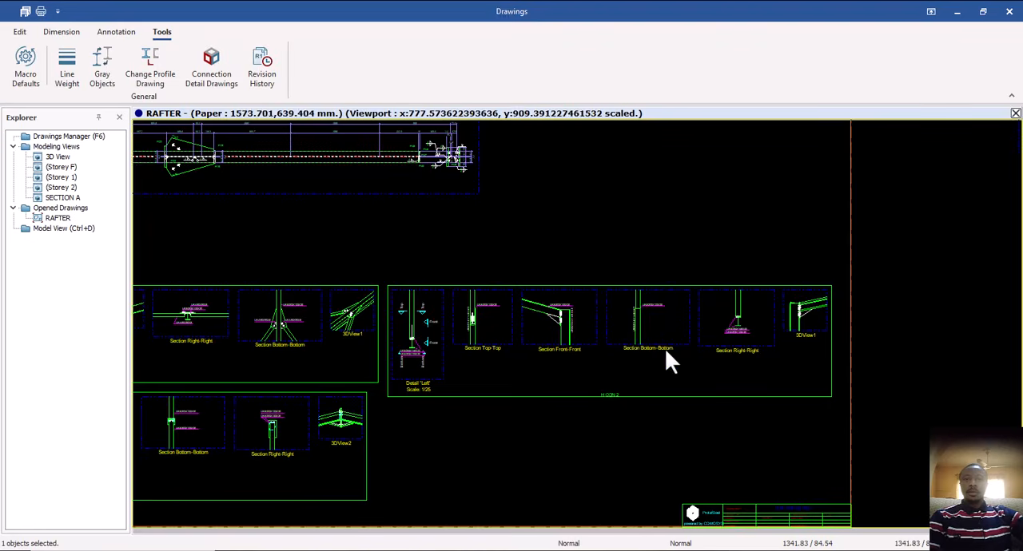
pyautogui.scroll(3, 806, 330)
pyautogui.scroll(-5, 709, 302)
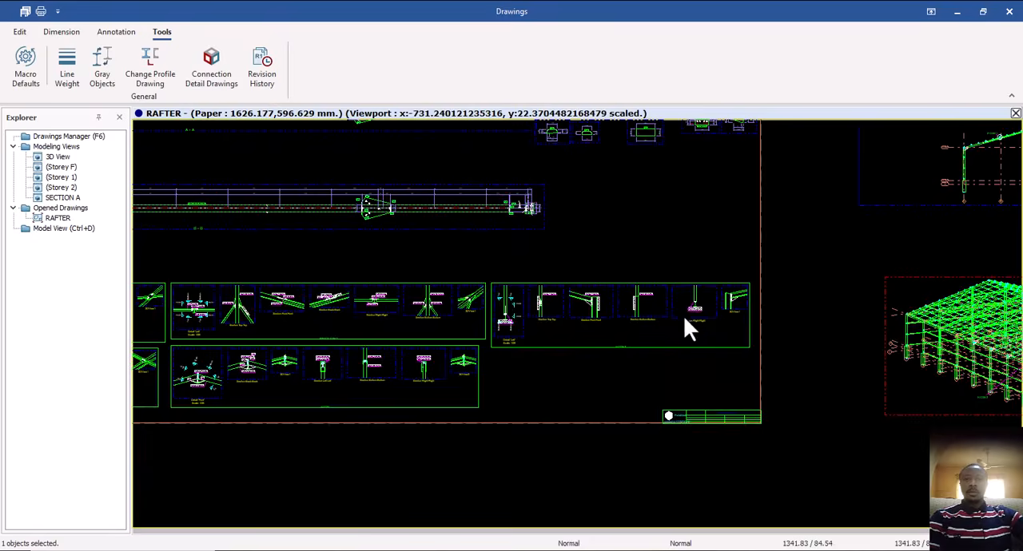
pyautogui.scroll(-5, 685, 320)
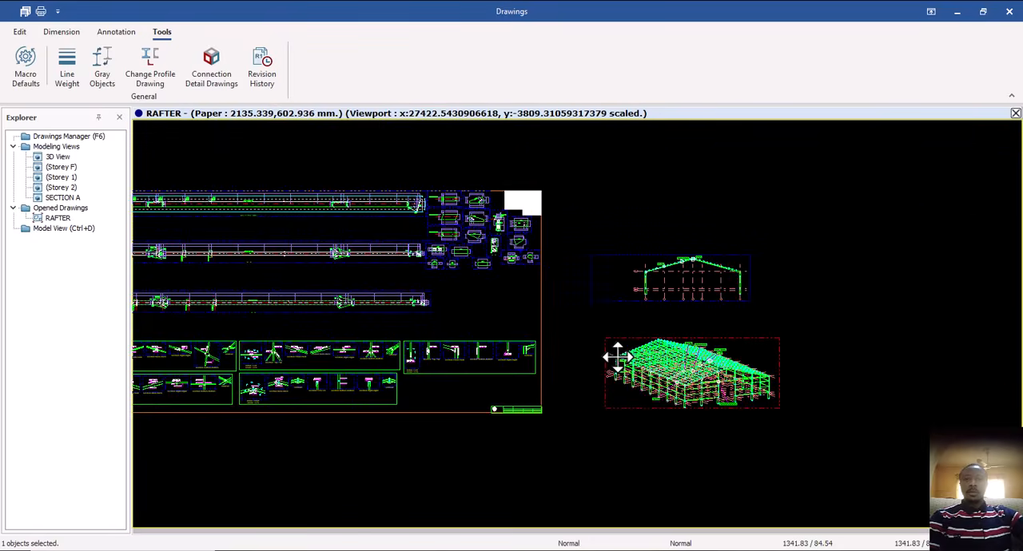
# Start an aligned dimension in the frame elevation from the grid A column axis point at the eave to the first purlin.
pyautogui.scroll(8, 687, 290)
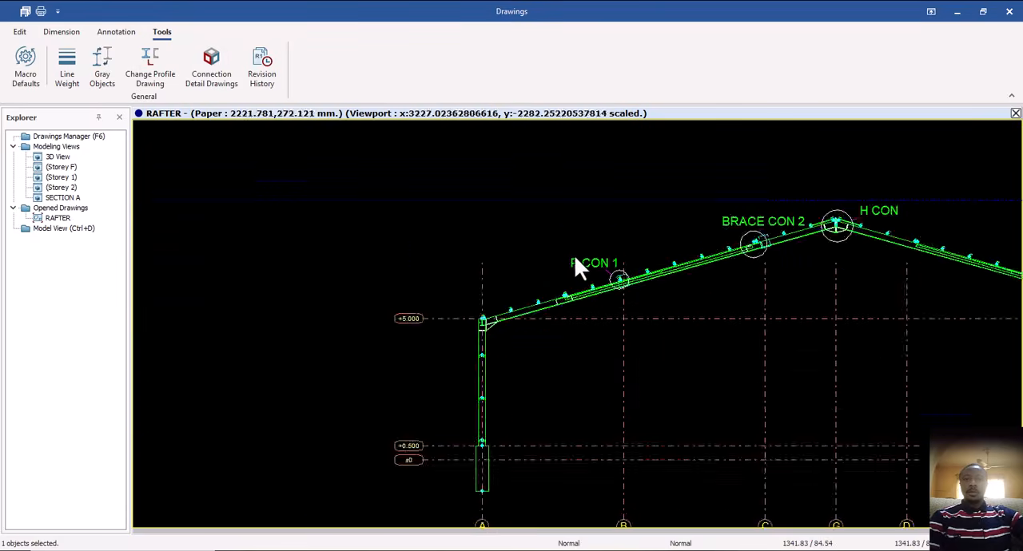
pyautogui.scroll(6, 574, 254)
pyautogui.moveTo(423, 354); pyautogui.dragTo(333, 344, button='middle')
pyautogui.scroll(-6, 304, 338)
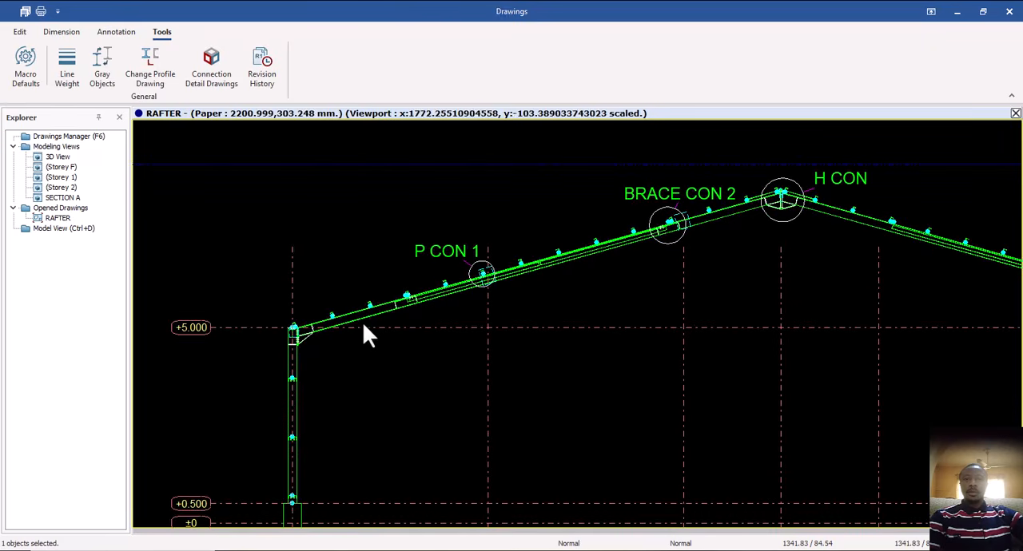
pyautogui.scroll(5, 305, 286)
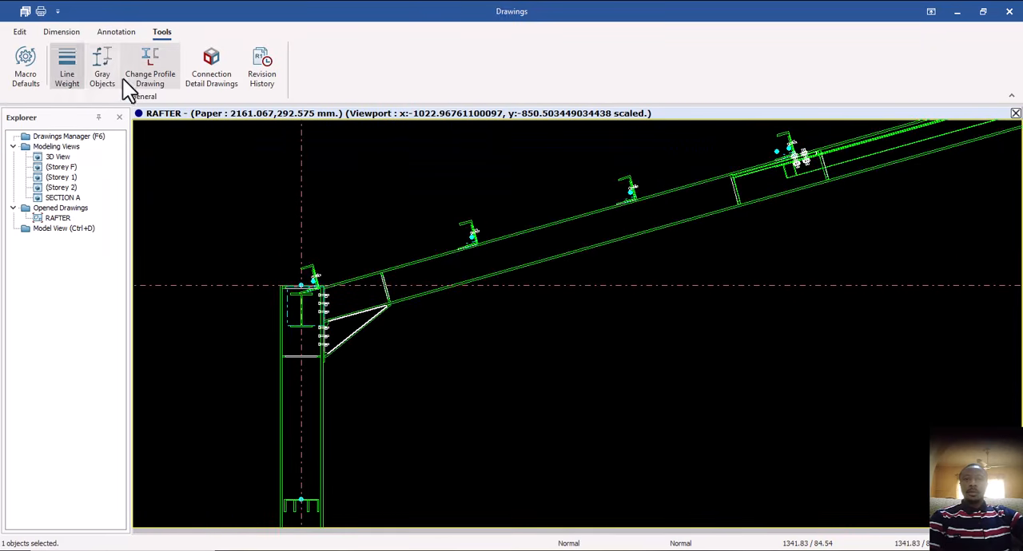
pyautogui.click(61, 32)
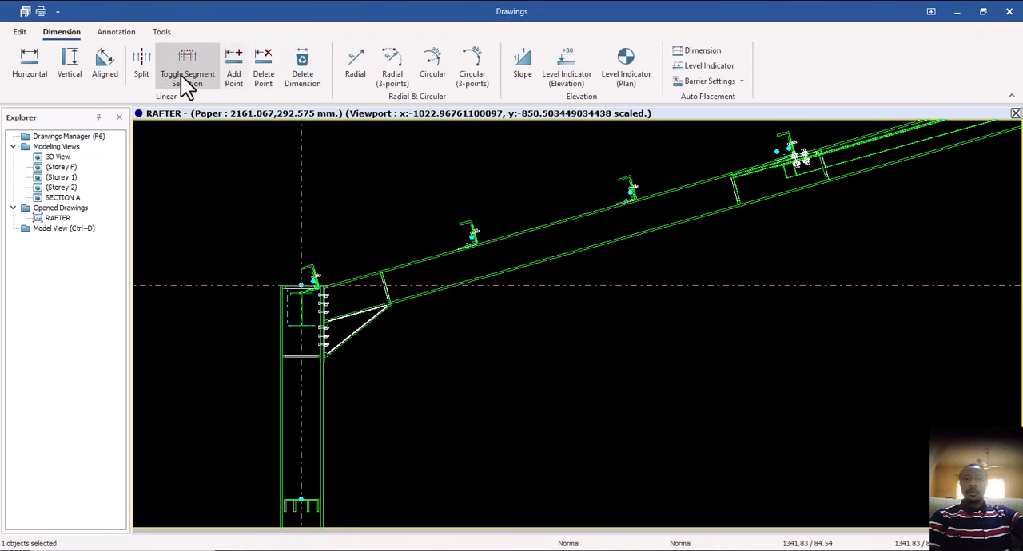
pyautogui.click(114, 71)
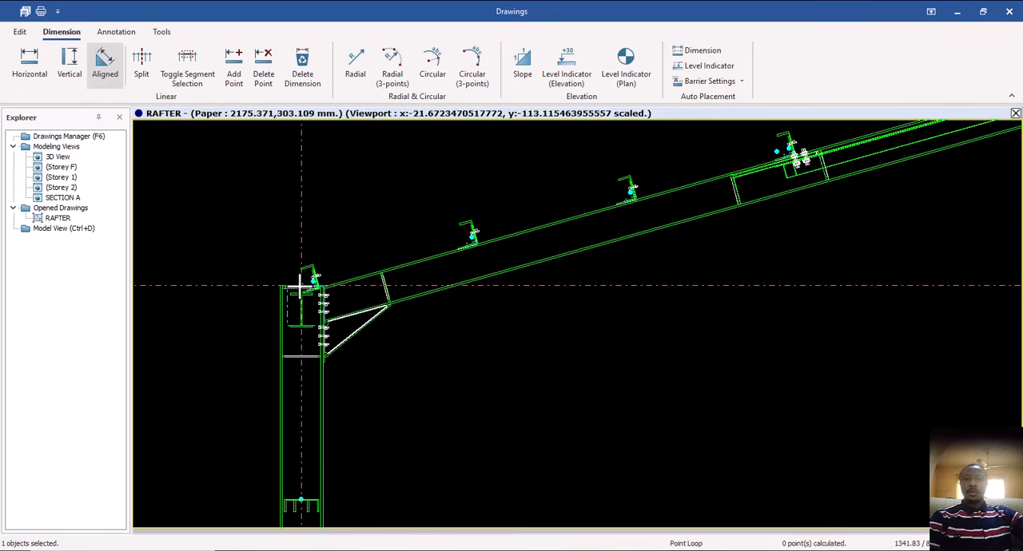
pyautogui.scroll(4, 302, 285)
pyautogui.scroll(2, 327, 276)
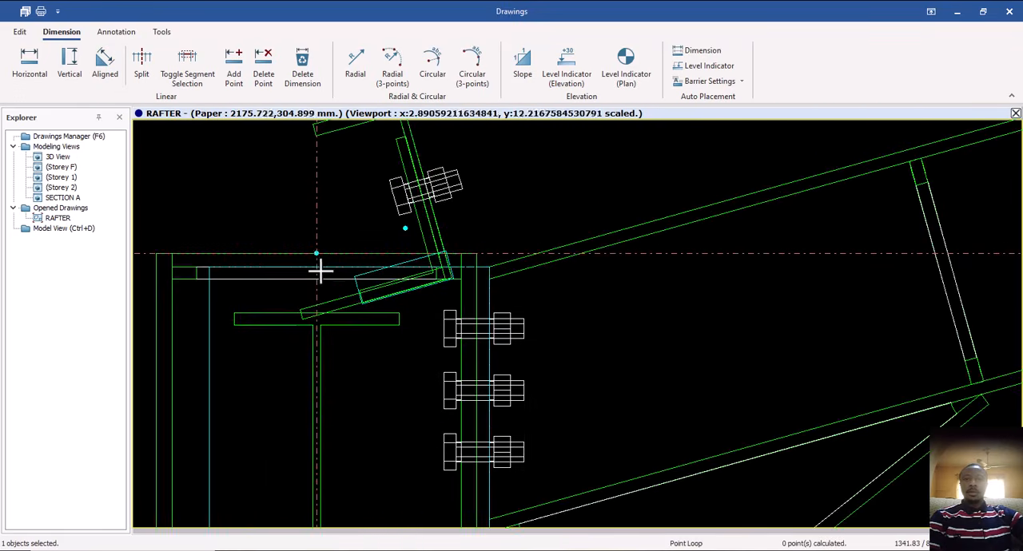
pyautogui.click(317, 253)
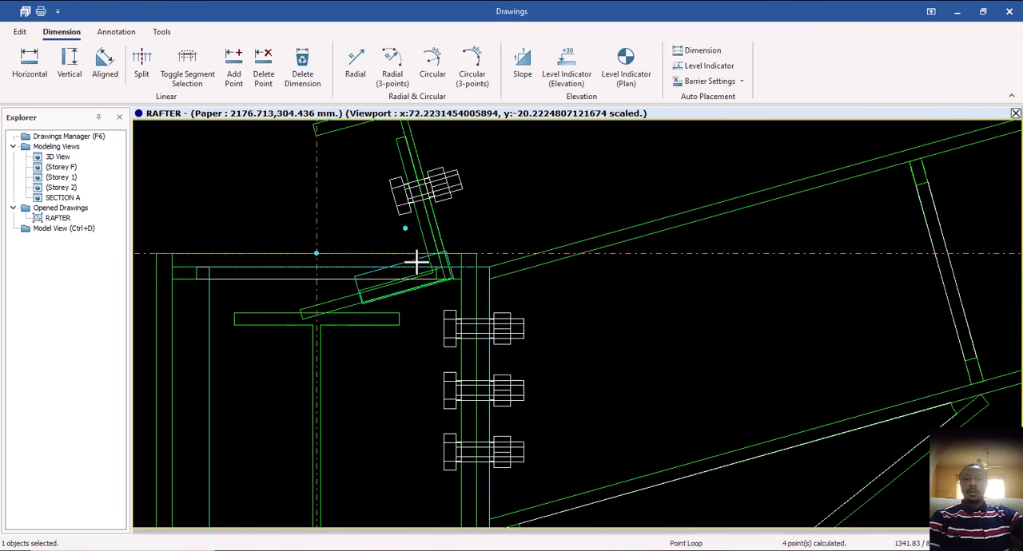
pyautogui.click(405, 229)
# Pick the second and third purlins up the rafter as the next points of the aligned dimension.
pyautogui.scroll(-4, 337, 267)
pyautogui.scroll(-1, 537, 223)
pyautogui.moveTo(655, 194); pyautogui.dragTo(580, 241, button='middle')
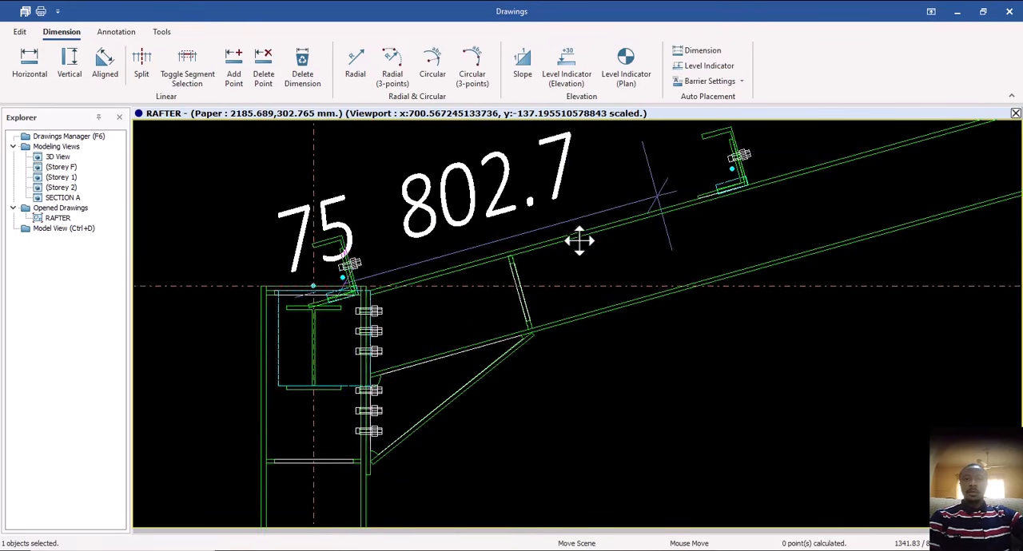
pyautogui.scroll(3, 581, 231)
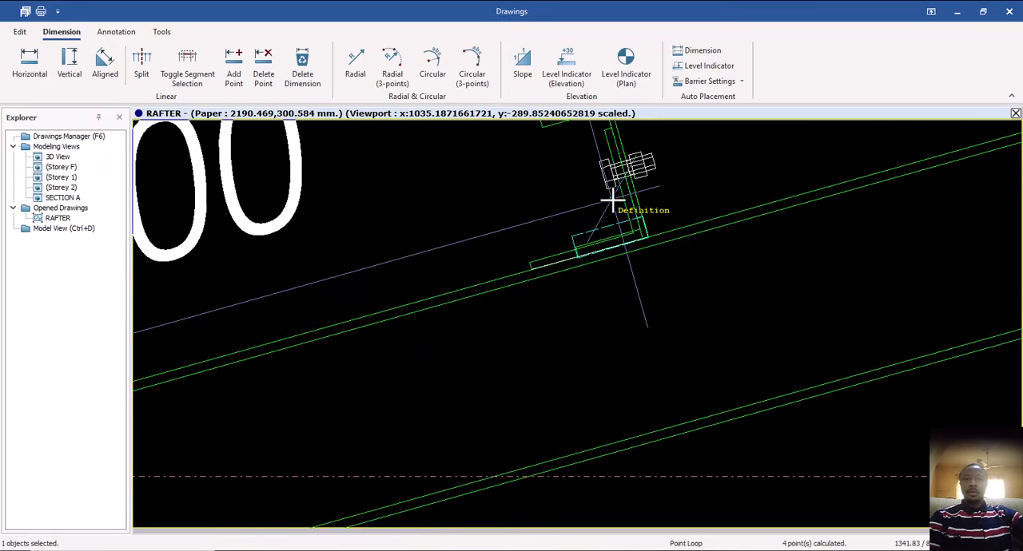
pyautogui.click(613, 200)
pyautogui.scroll(-5, 329, 301)
pyautogui.moveTo(589, 254); pyautogui.dragTo(472, 281, button='middle')
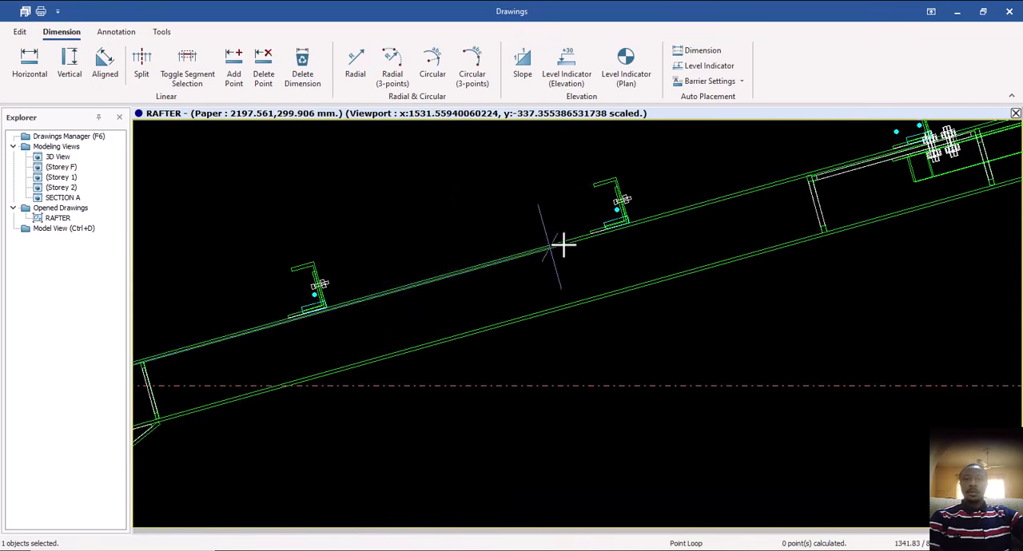
pyautogui.scroll(5, 621, 222)
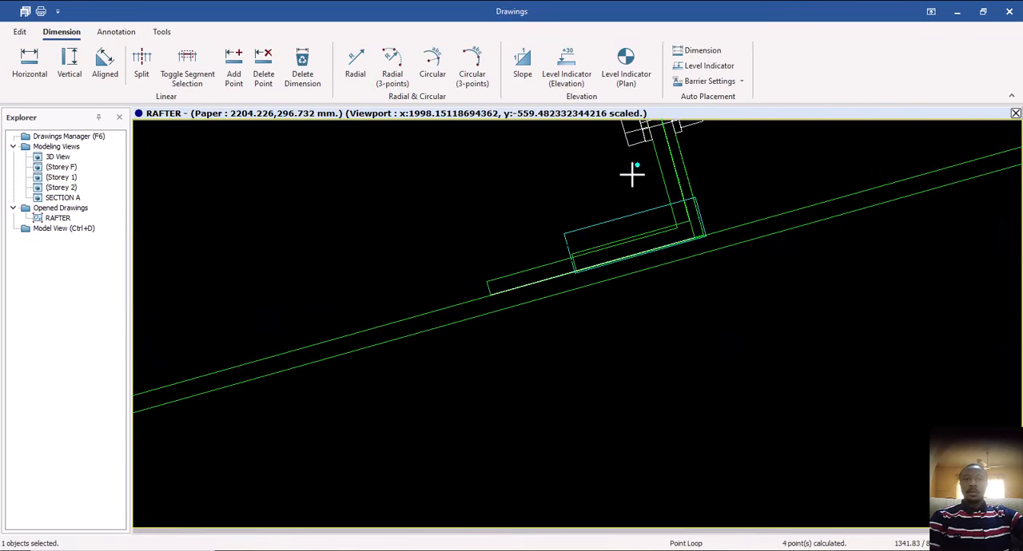
pyautogui.scroll(-7, 247, 378)
# Extend the aligned dimension to the fourth purlin, beside the bolted brace plate on the rafter.
pyautogui.scroll(4, 612, 275)
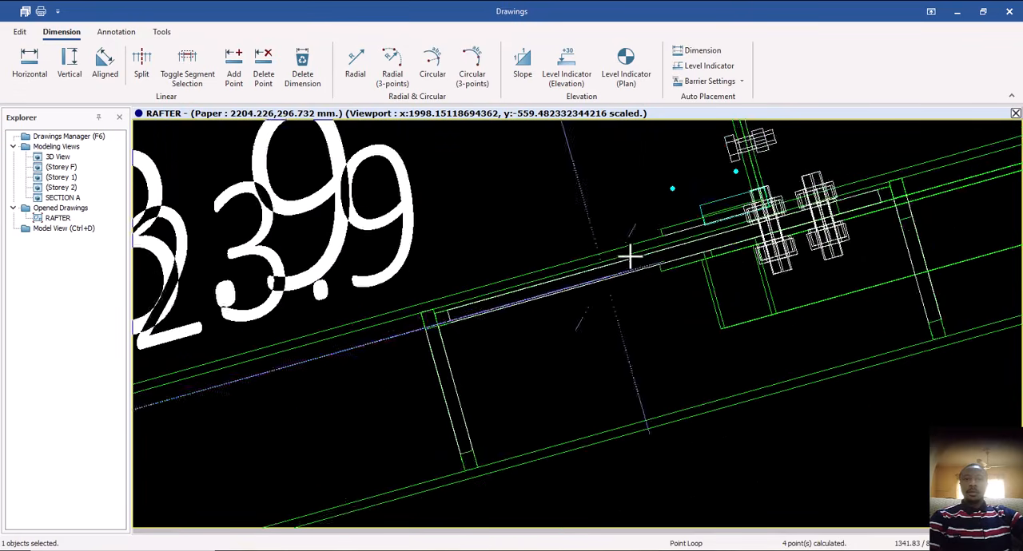
pyautogui.scroll(1, 630, 256)
pyautogui.click(695, 161)
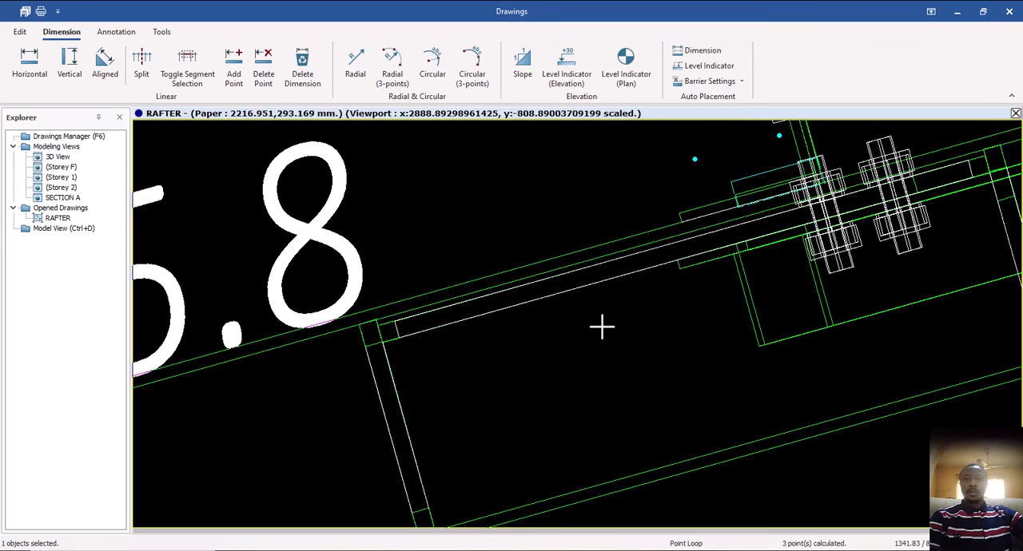
pyautogui.scroll(-1, 602, 326)
pyautogui.moveTo(577, 329); pyautogui.dragTo(105, 425, button='middle')
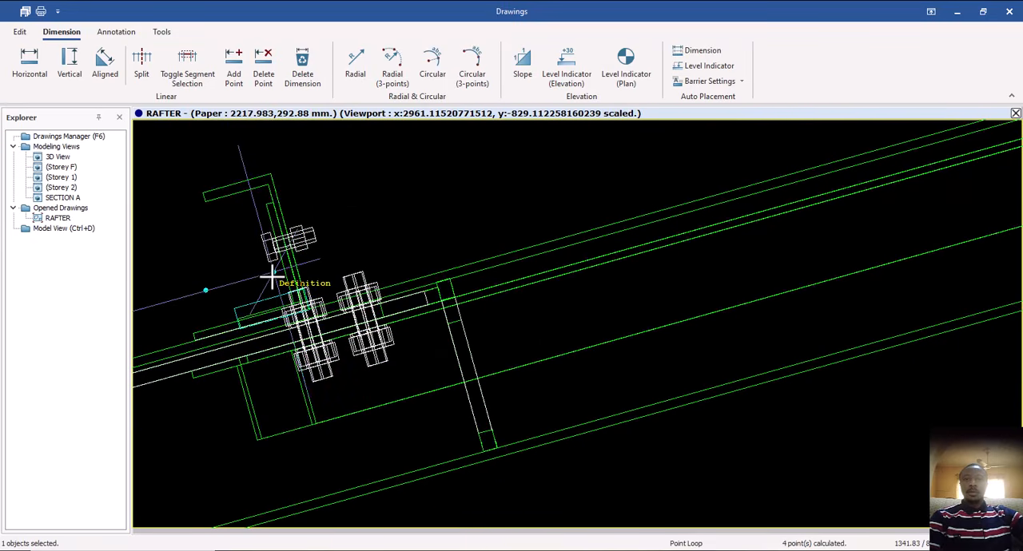
# Extend the aligned dimension to the fifth purlin, just before the P CON 1 circle.
pyautogui.scroll(-2, 194, 364)
pyautogui.scroll(-3, 413, 314)
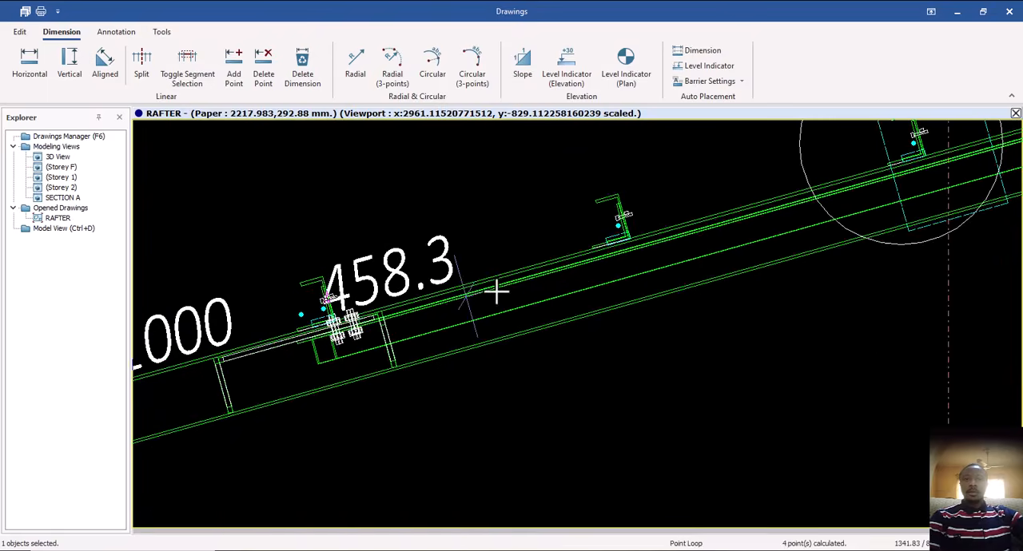
pyautogui.scroll(4, 642, 231)
pyautogui.scroll(3, 603, 227)
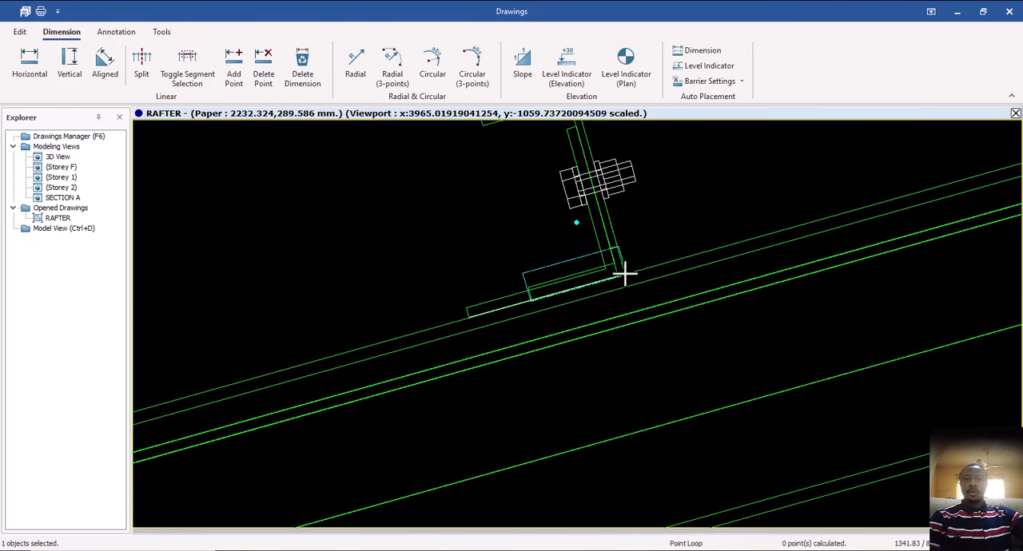
pyautogui.scroll(3, 585, 224)
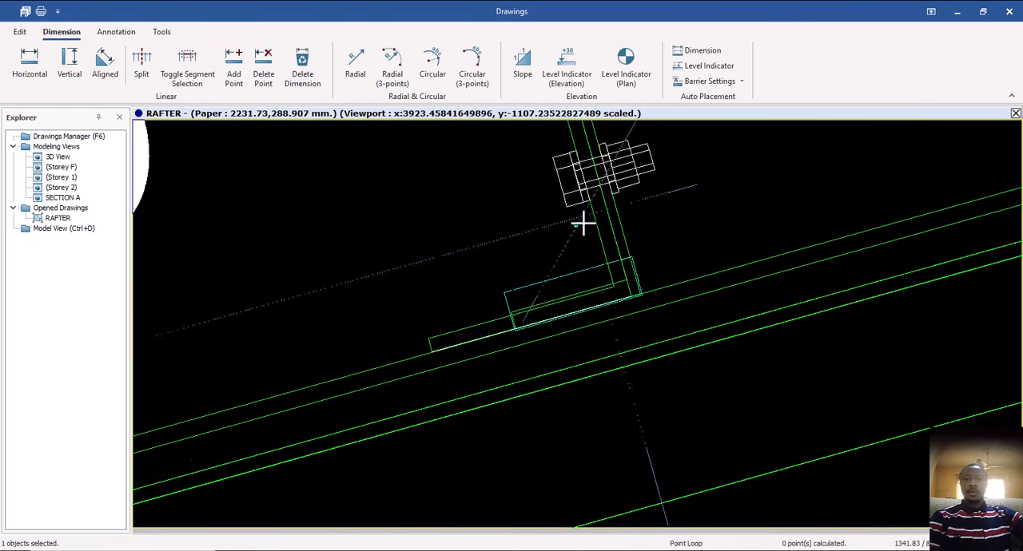
pyautogui.click(572, 232)
pyautogui.scroll(-3, 283, 341)
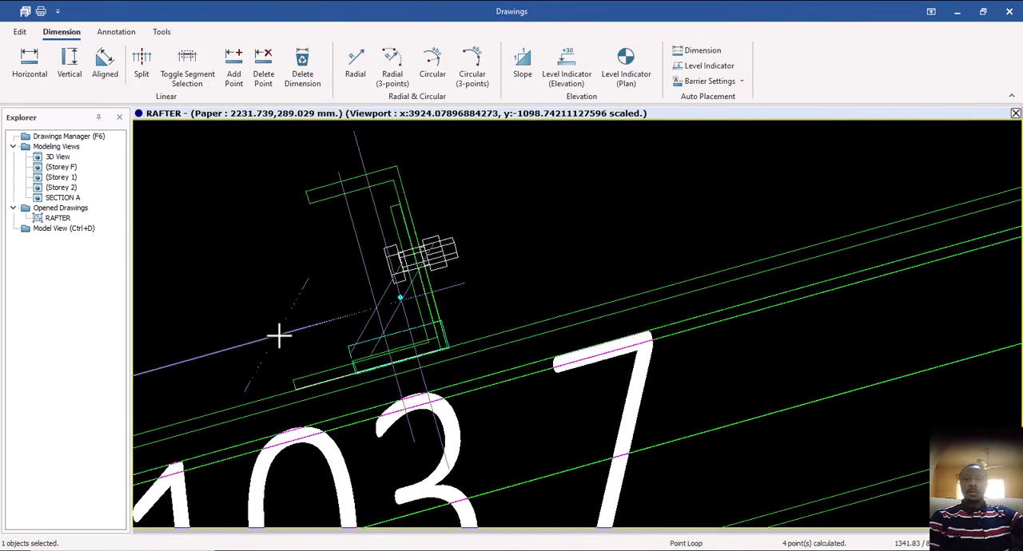
# Extend the aligned dimension to the purlin inside the P CON 1 circle.
pyautogui.moveTo(573, 256); pyautogui.dragTo(203, 367, button='middle')
pyautogui.scroll(-1, 203, 367)
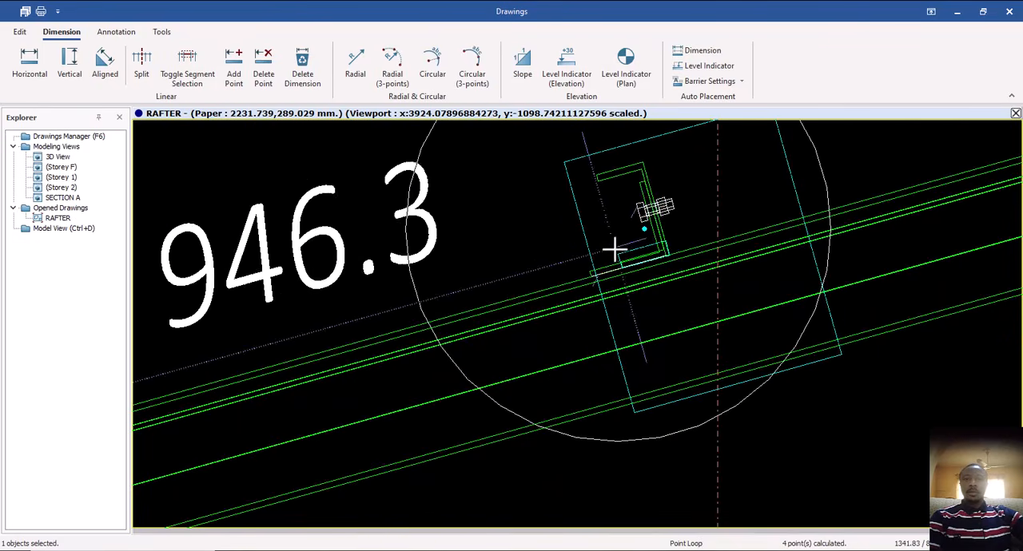
pyautogui.scroll(2, 615, 249)
pyautogui.click(662, 219)
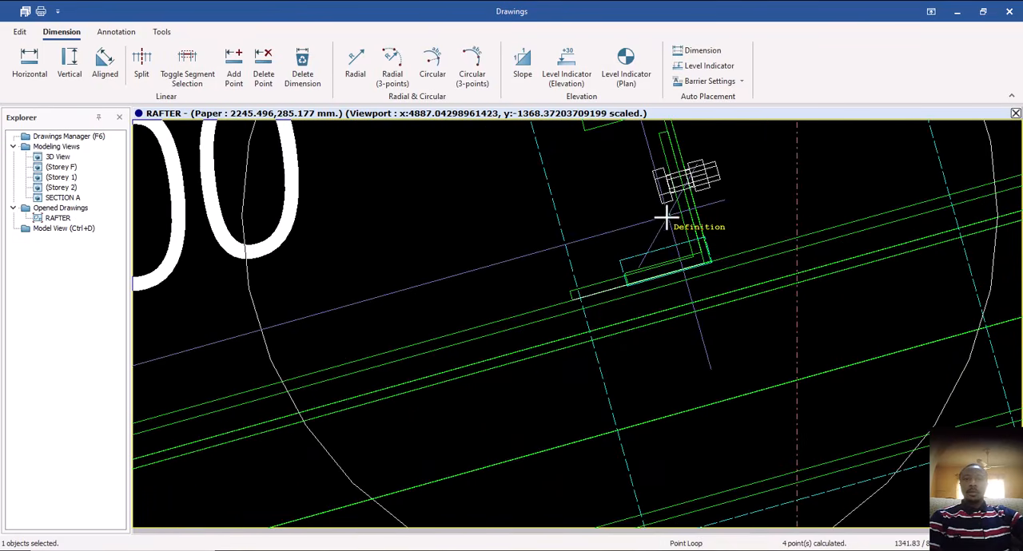
# Add the first purlin beyond P CON 1 as the last point and finish the aligned purlin dimension above the rafter.
pyautogui.scroll(-2, 159, 419)
pyautogui.scroll(-2, 160, 427)
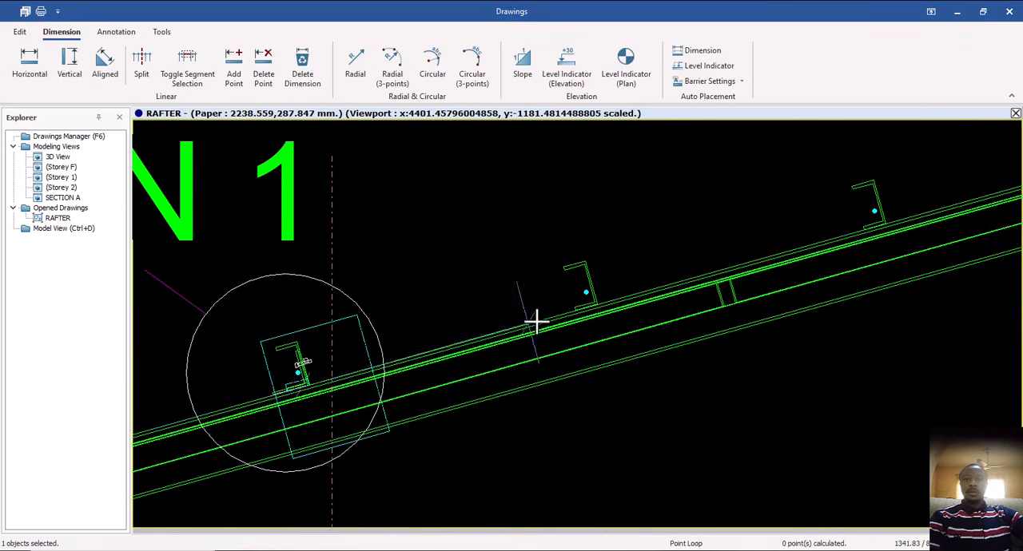
pyautogui.scroll(2, 535, 322)
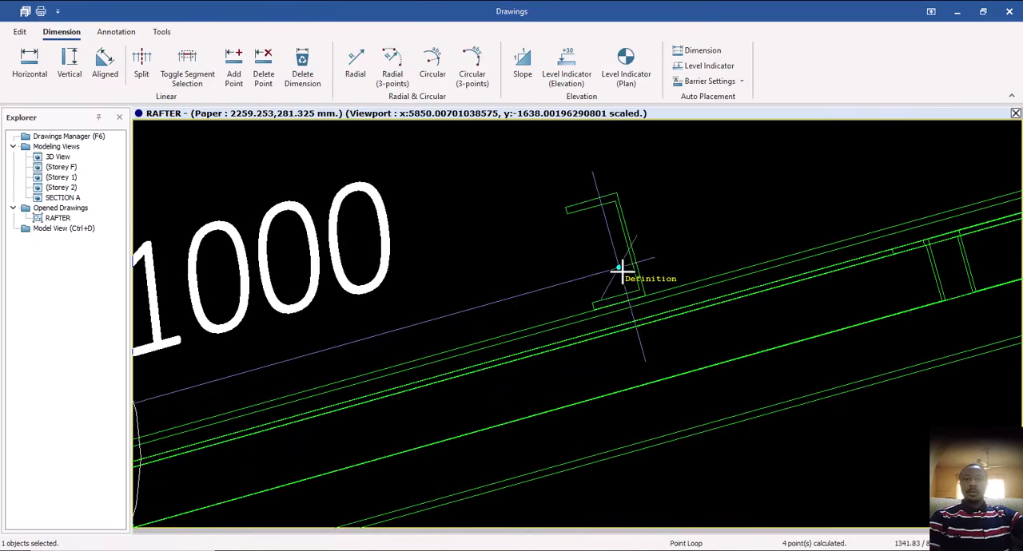
pyautogui.scroll(-3, 428, 367)
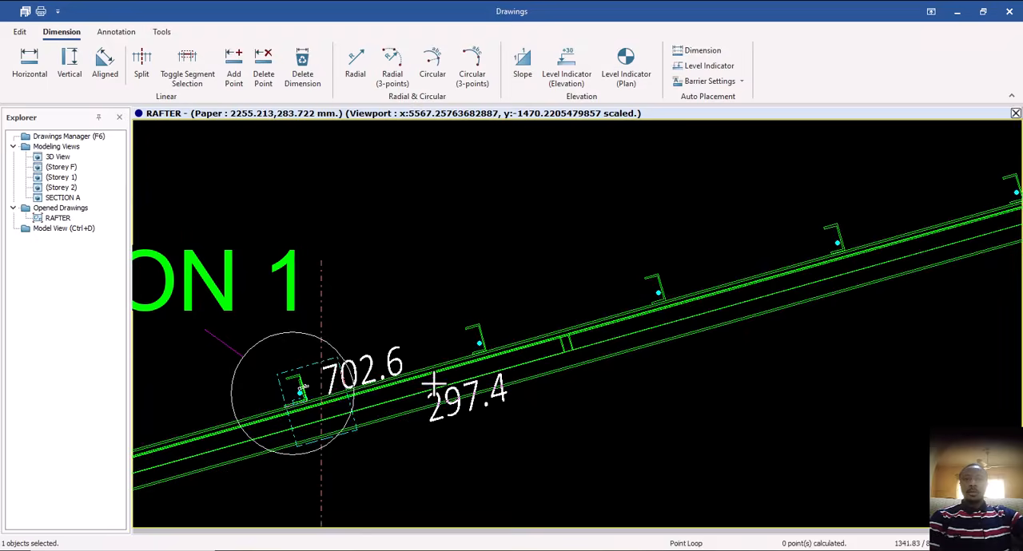
pyautogui.scroll(-4, 479, 352)
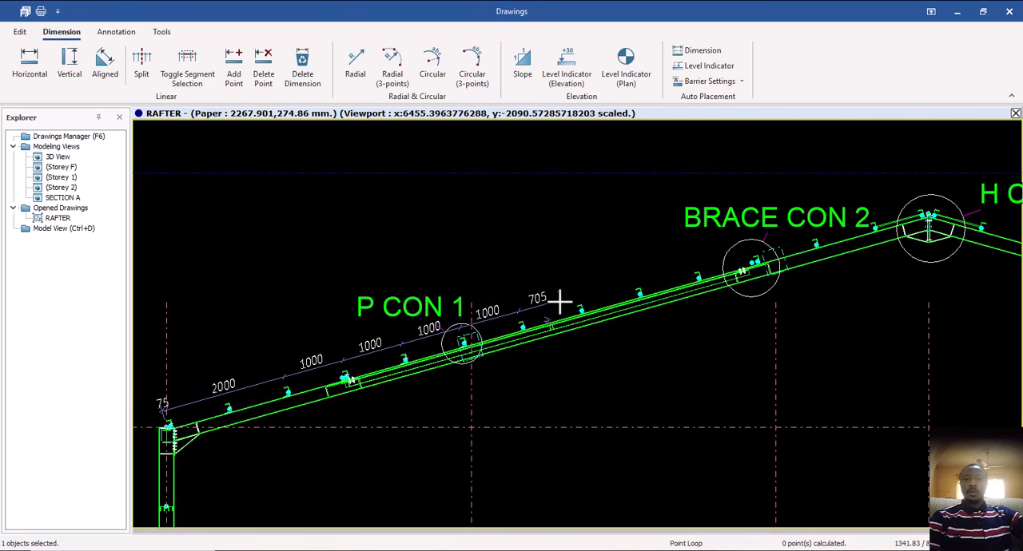
pyautogui.rightClick(560, 302)
pyautogui.moveTo(381, 361); pyautogui.dragTo(392, 304, button='middle')
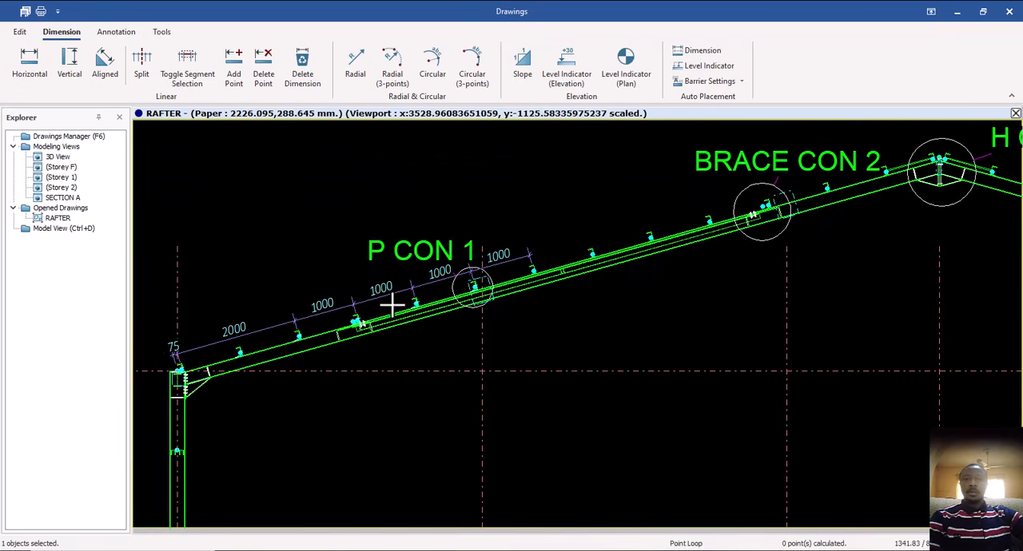
# Check the placed purlin dimension between the grid A column axis and the first three purlins.
pyautogui.scroll(3, 302, 354)
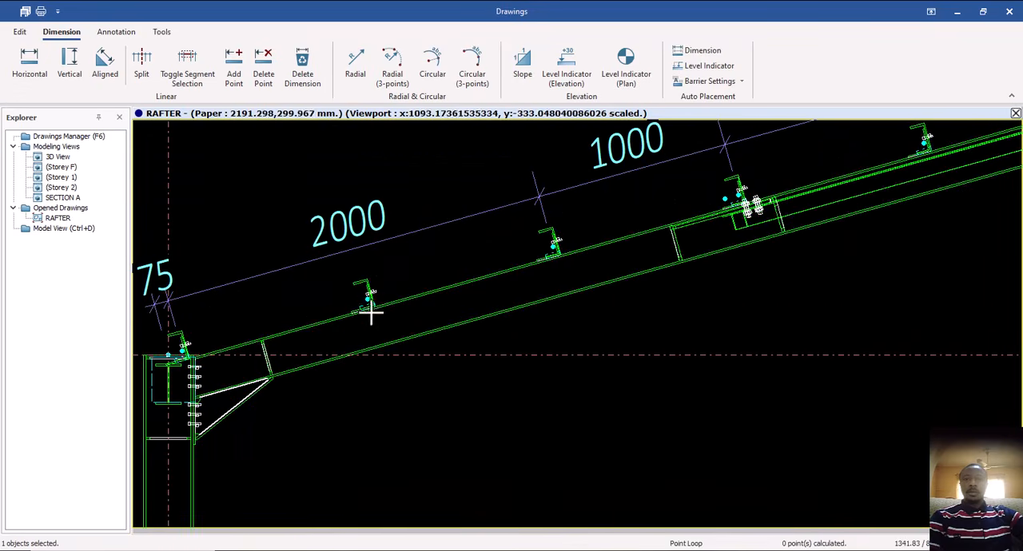
pyautogui.scroll(-1, 370, 312)
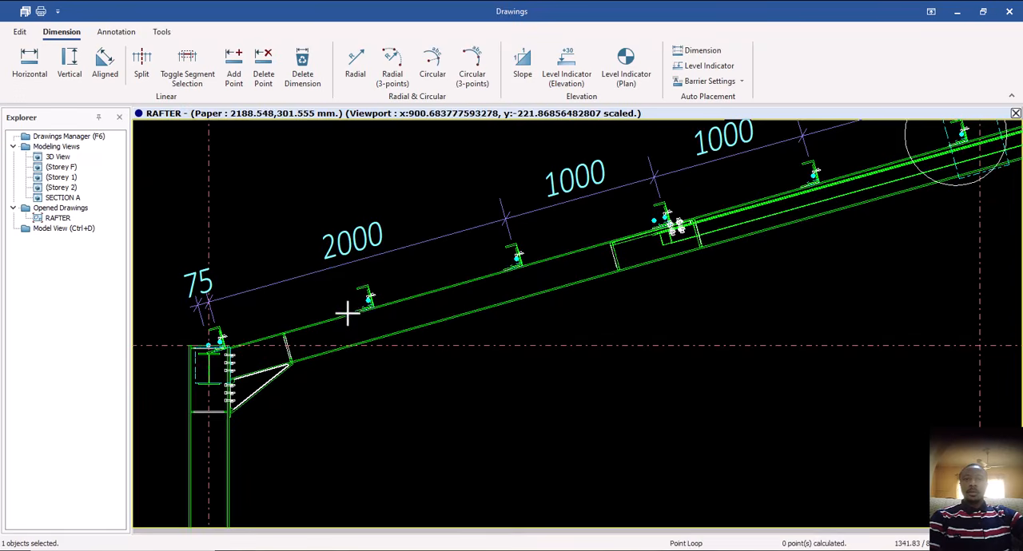
pyautogui.moveTo(387, 304); pyautogui.dragTo(451, 276, button='middle')
pyautogui.scroll(-2, 450, 276)
pyautogui.scroll(2, 351, 318)
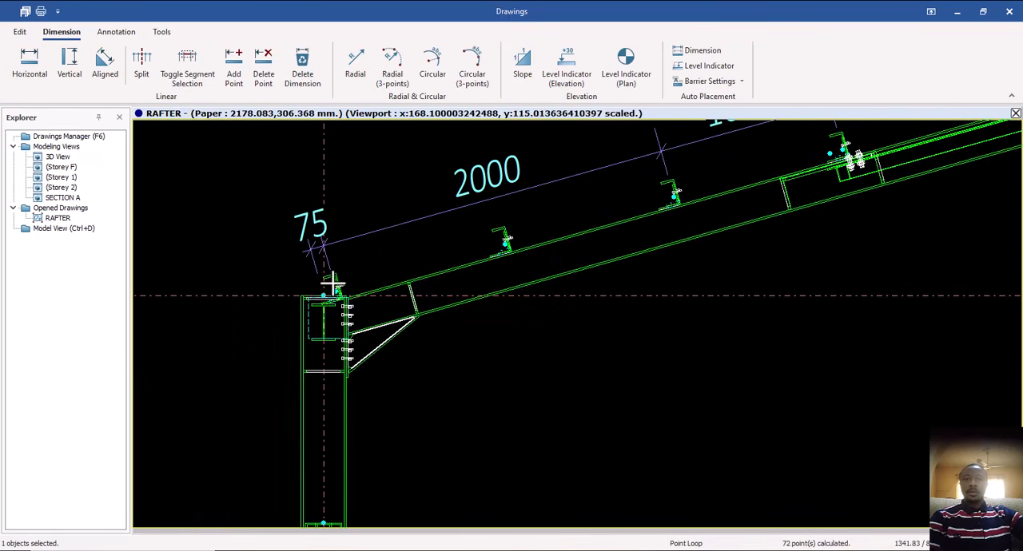
pyautogui.scroll(-2, 315, 240)
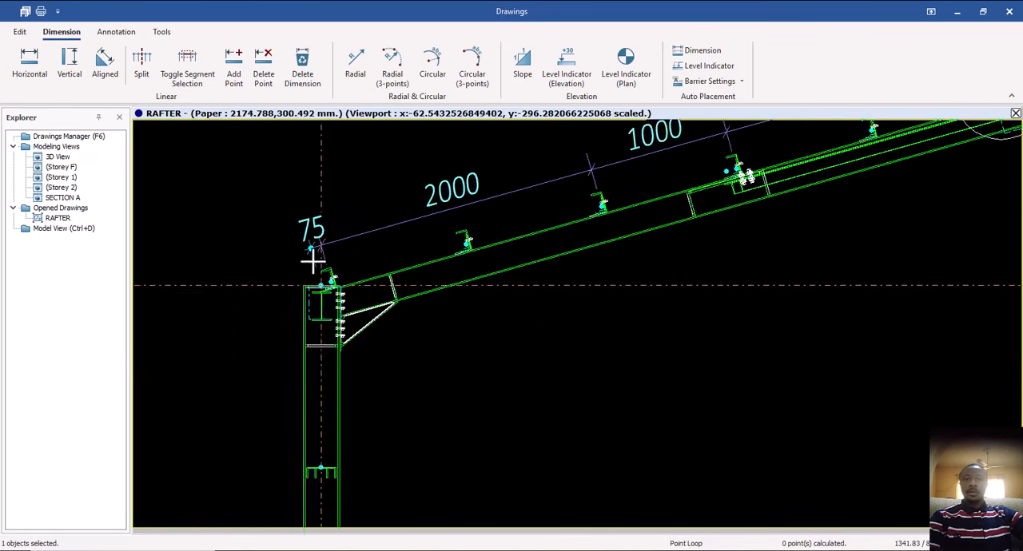
# Start a vertical dimension on the grid A column at the +5.000 level and extend it to the uppermost side rail.
pyautogui.scroll(-2, 349, 318)
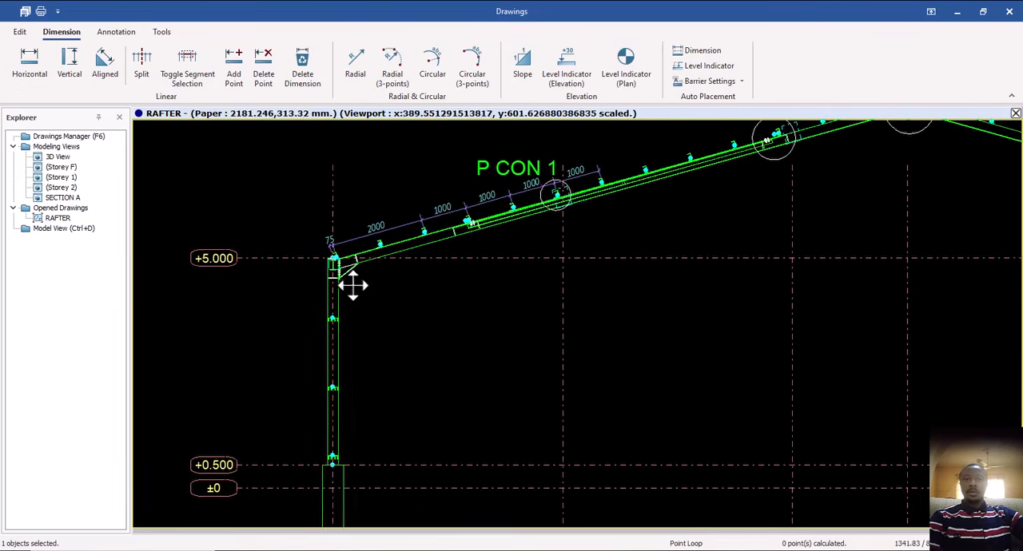
pyautogui.scroll(-1, 338, 304)
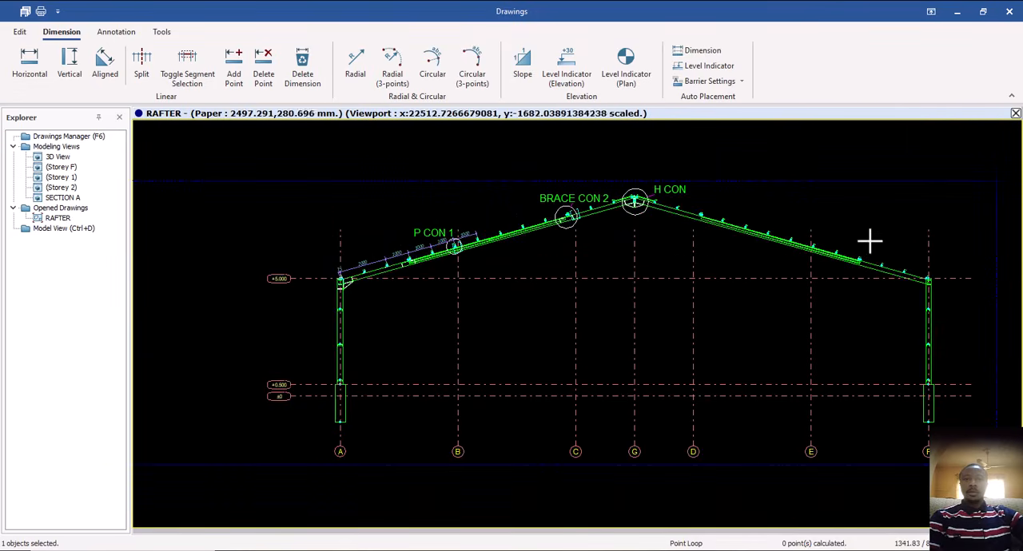
pyautogui.scroll(4, 446, 269)
pyautogui.moveTo(384, 281); pyautogui.dragTo(538, 257, button='middle')
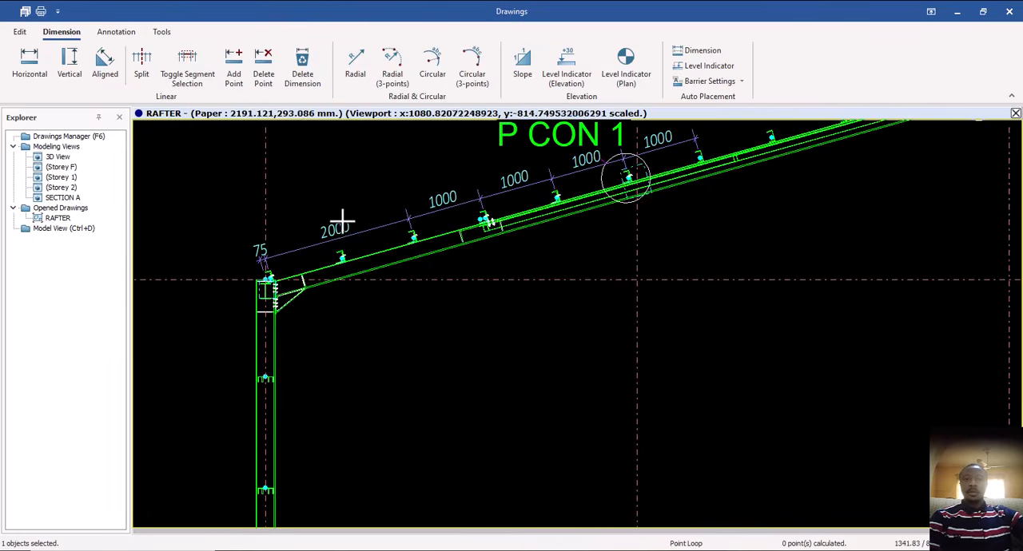
pyautogui.moveTo(371, 306)
pyautogui.mouseDown(button='middle')
pyautogui.moveTo(402, 278)
pyautogui.moveTo(408, 295)
pyautogui.mouseUp(button='middle')
pyautogui.scroll(-2, 414, 280)
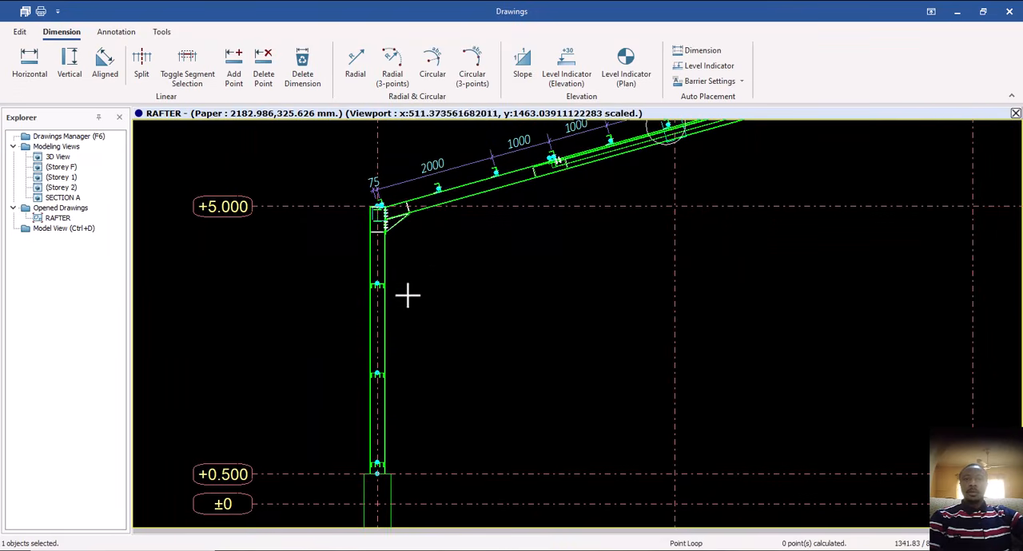
pyautogui.click(70, 62)
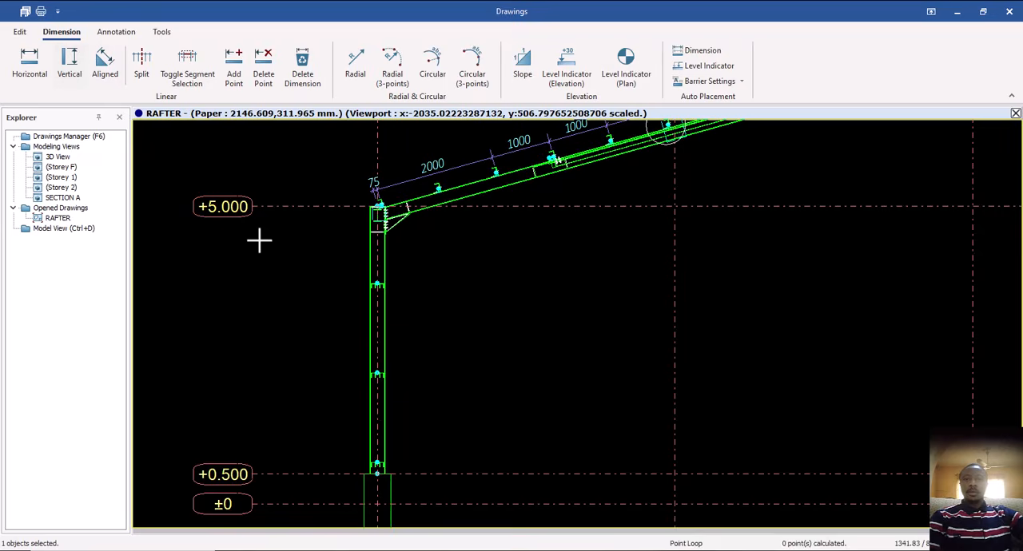
pyautogui.click(73, 70)
pyautogui.scroll(2, 380, 210)
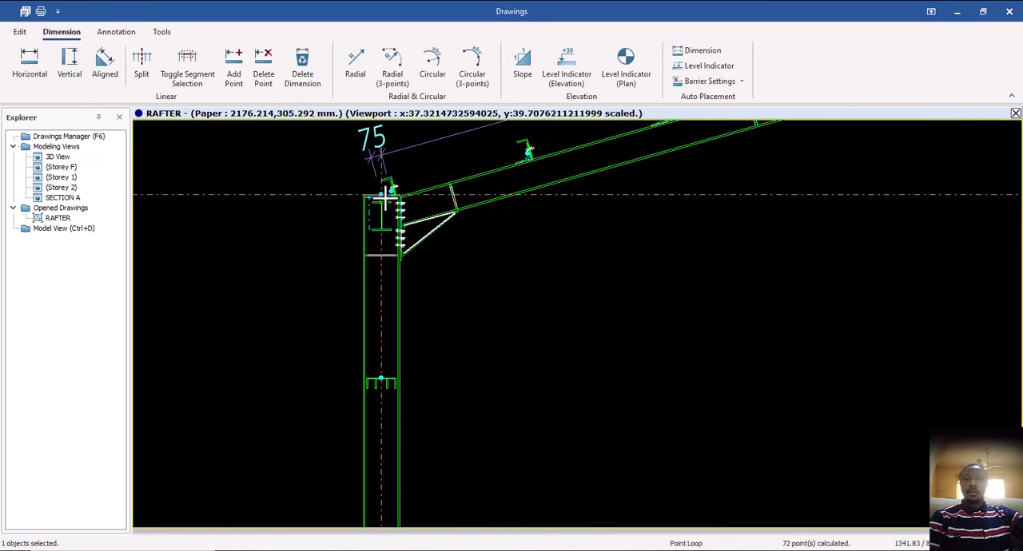
pyautogui.scroll(2, 384, 198)
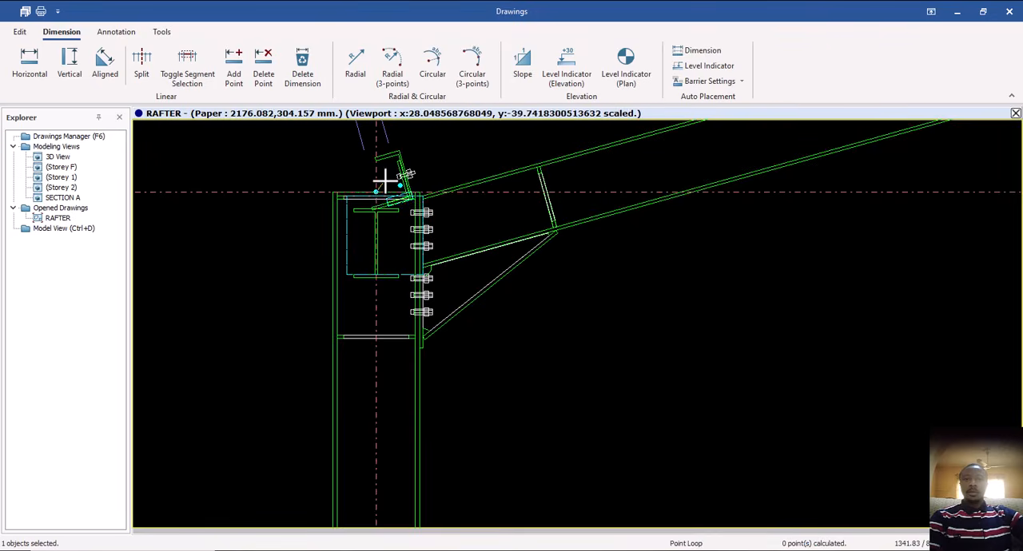
pyautogui.scroll(-4, 385, 182)
pyautogui.scroll(3, 389, 385)
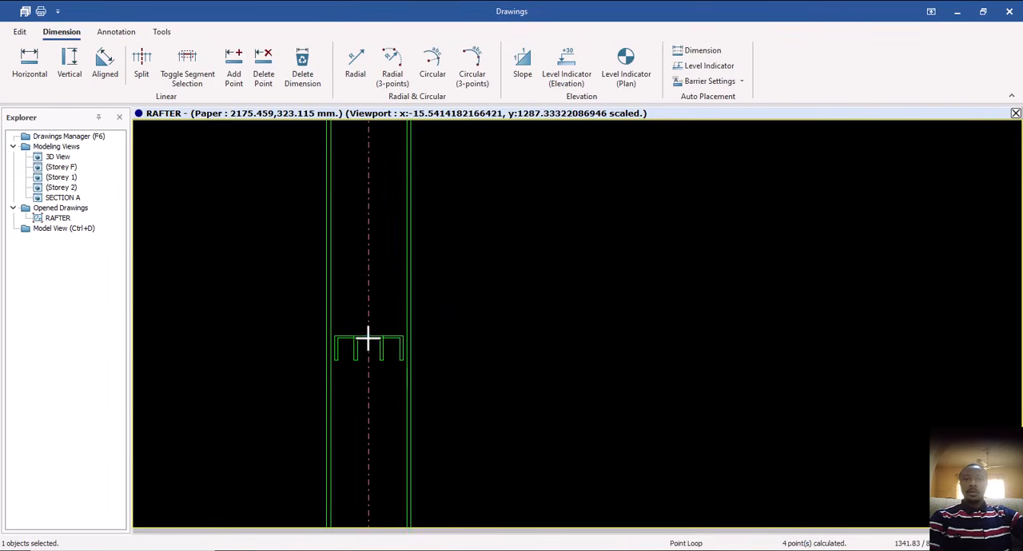
# Extend the vertical dimension down the grid A column to the second side rail and the column base at +0.500.
pyautogui.scroll(-5, 367, 340)
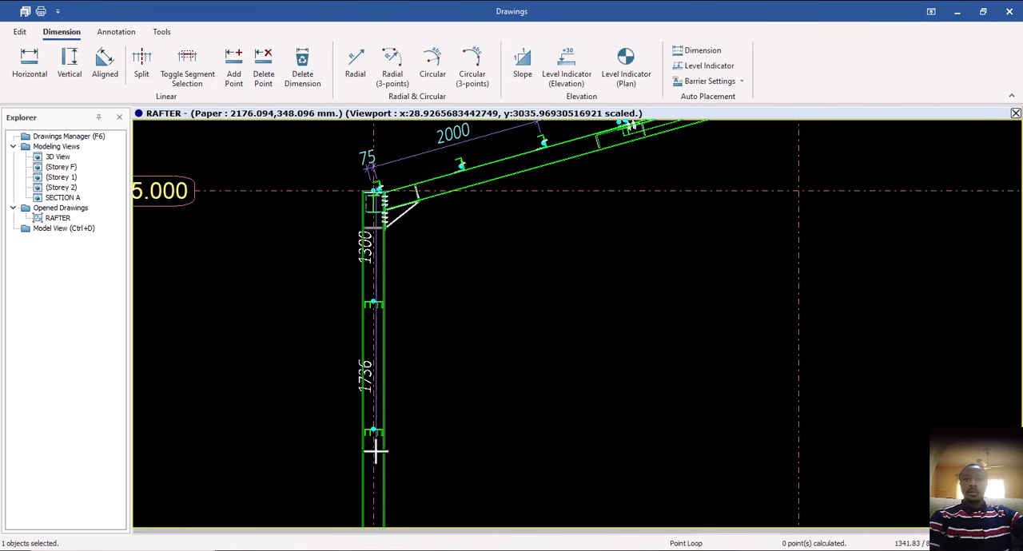
pyautogui.scroll(4, 369, 399)
pyautogui.scroll(-5, 368, 395)
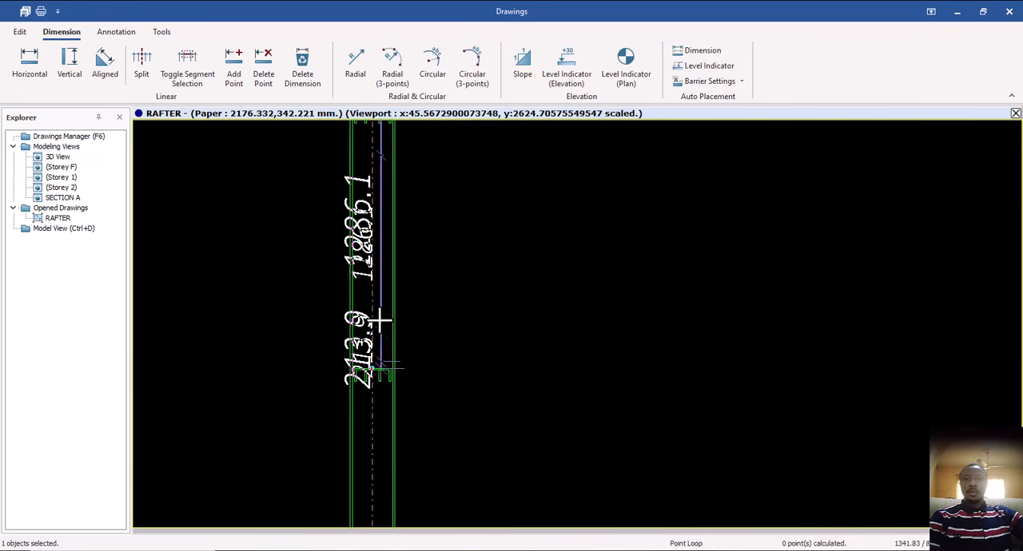
pyautogui.scroll(5, 366, 447)
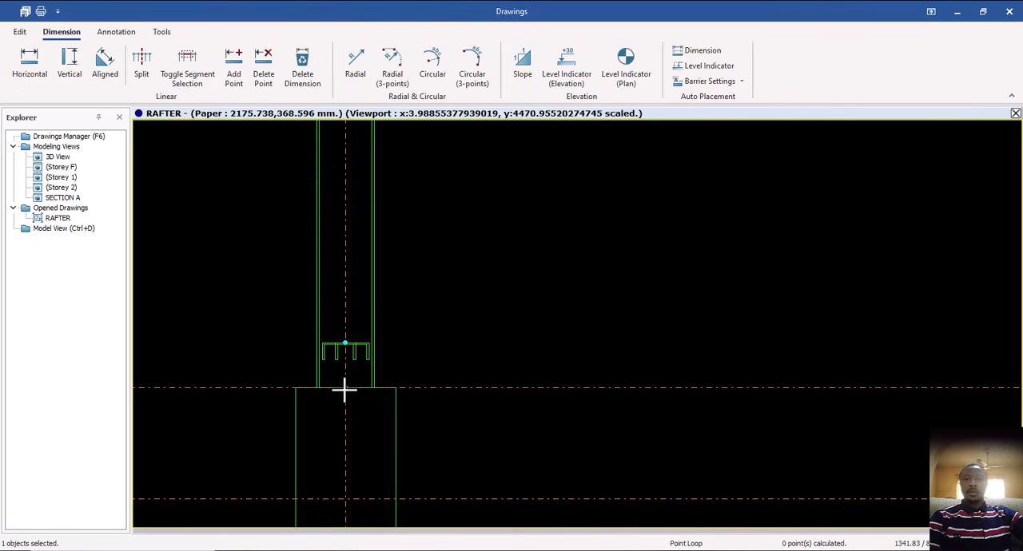
pyautogui.scroll(-5, 345, 390)
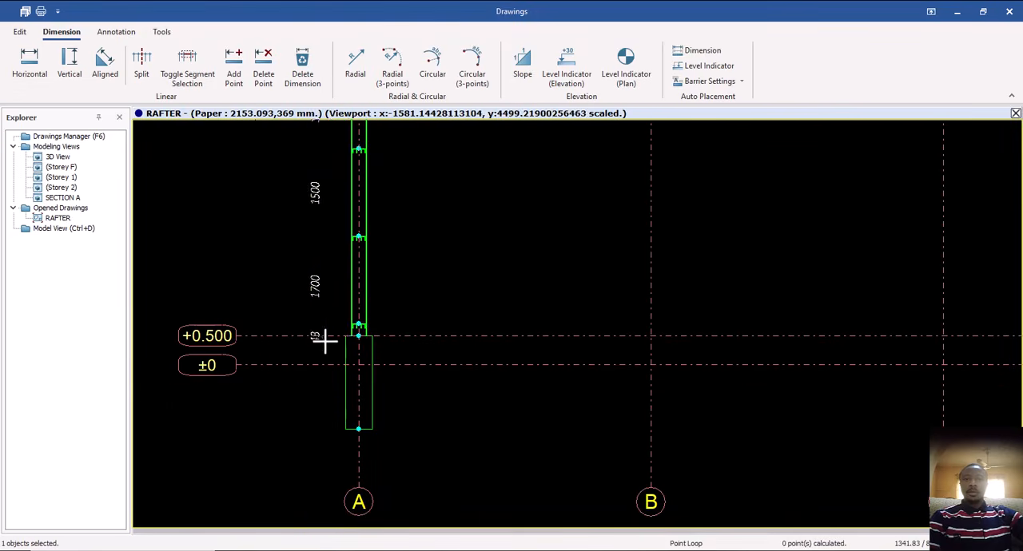
# Extend the vertical dimension to the ±0 level and the underside of the grid A pedestal.
pyautogui.scroll(3, 340, 366)
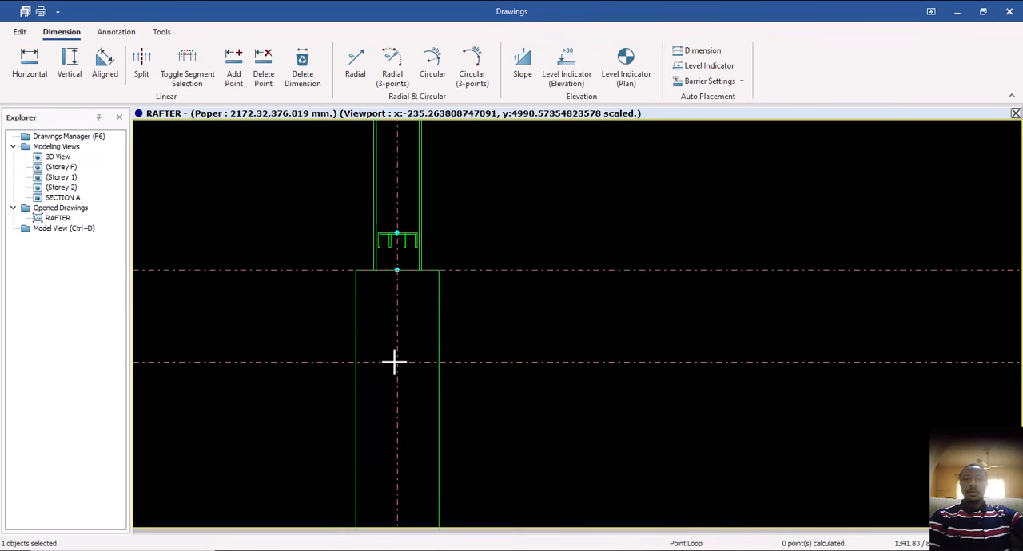
pyautogui.scroll(-3, 317, 334)
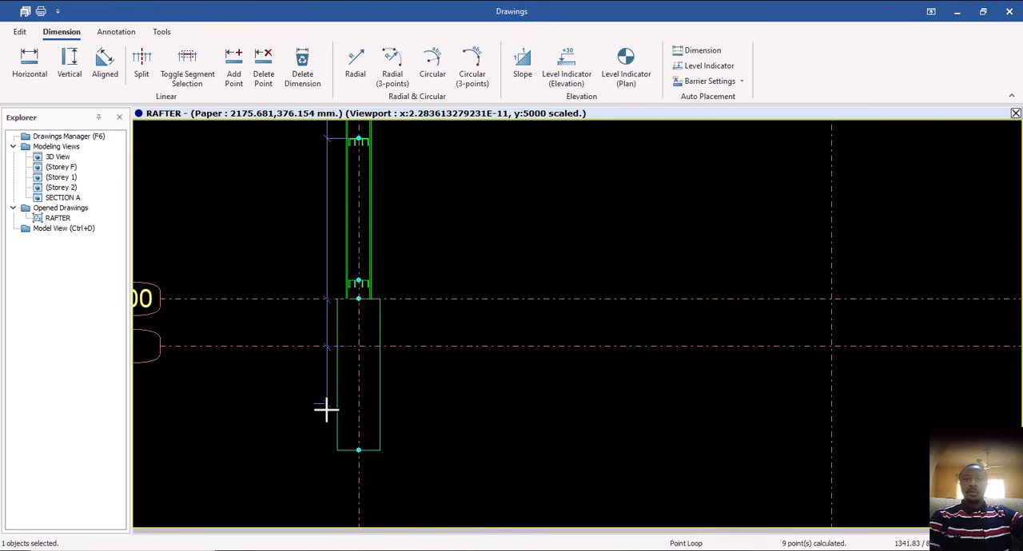
pyautogui.click(326, 411)
pyautogui.scroll(4, 326, 441)
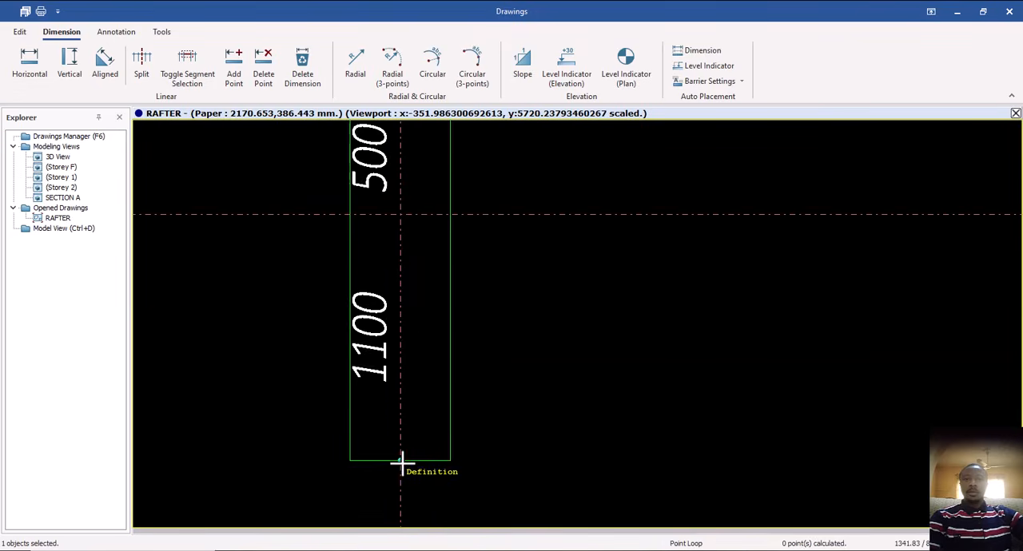
pyautogui.click(401, 461)
# Finish the vertical dimension by placing its line just outside the grid A column.
pyautogui.scroll(-1, 357, 324)
pyautogui.scroll(-5, 356, 326)
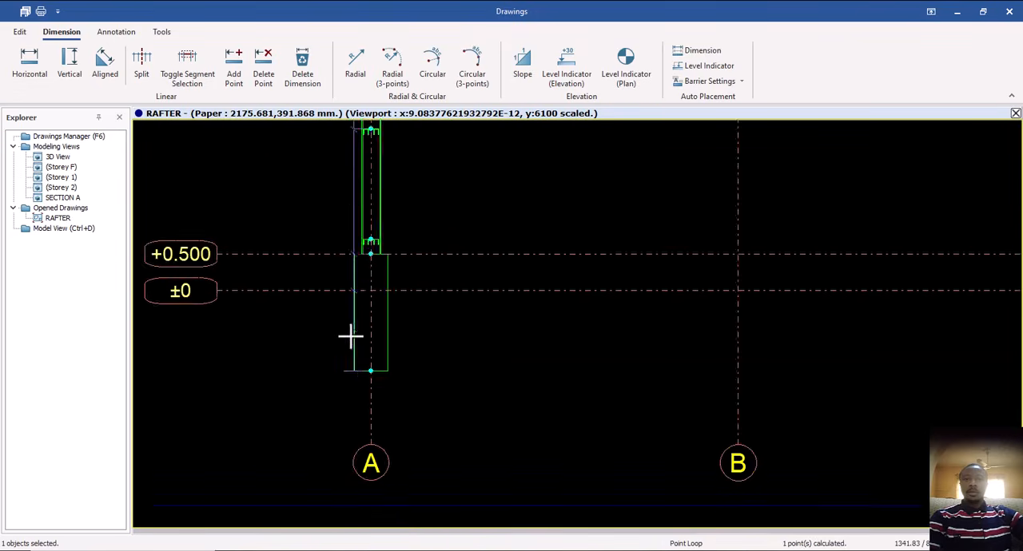
pyautogui.click(349, 336)
pyautogui.scroll(-2, 322, 386)
pyautogui.click(322, 386)
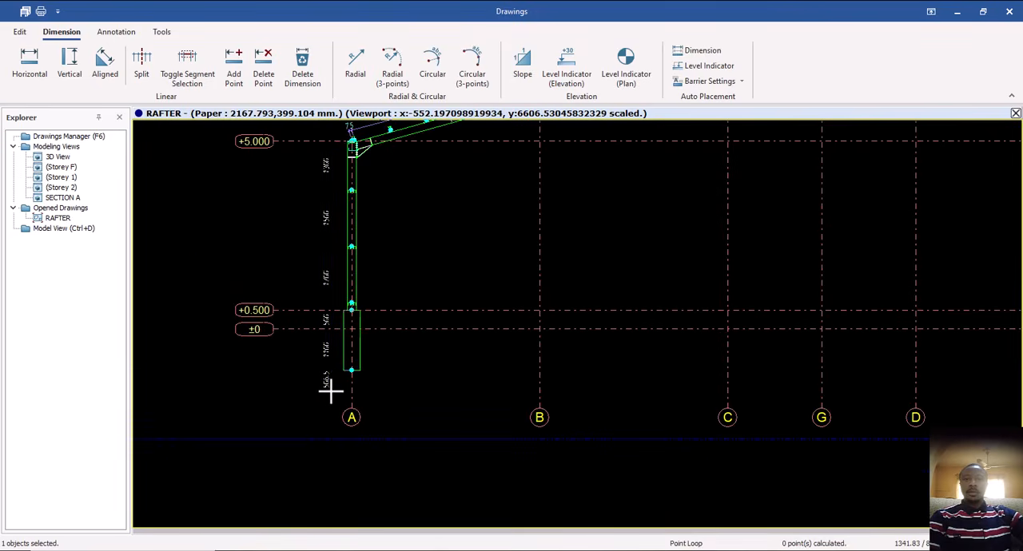
pyautogui.click(330, 389)
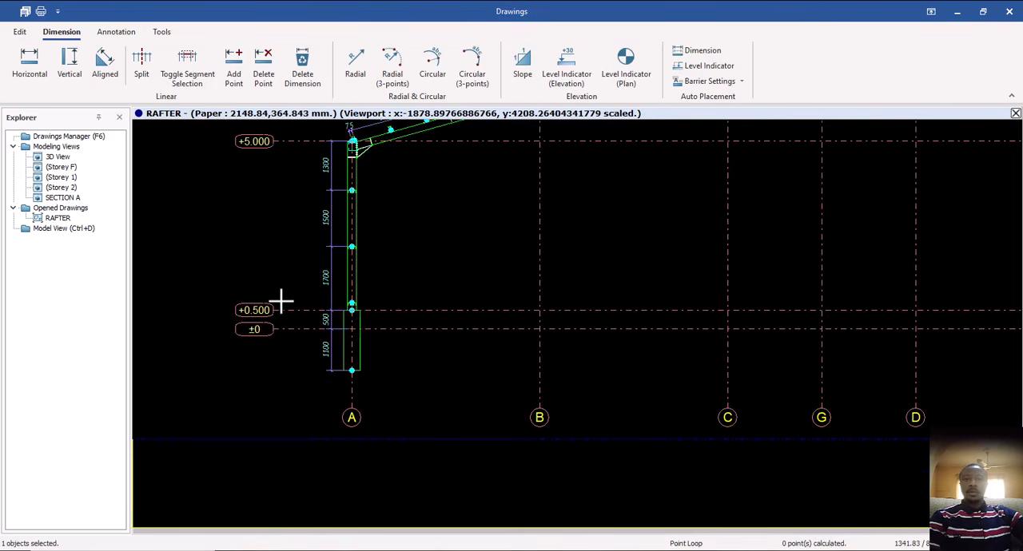
pyautogui.press('Escape')
pyautogui.click(44, 66)
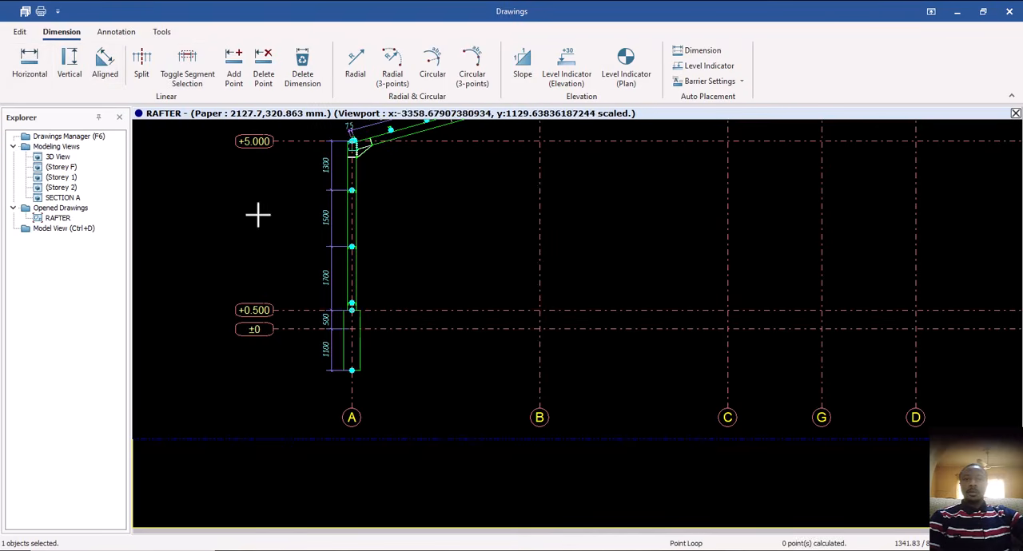
pyautogui.scroll(2, 391, 395)
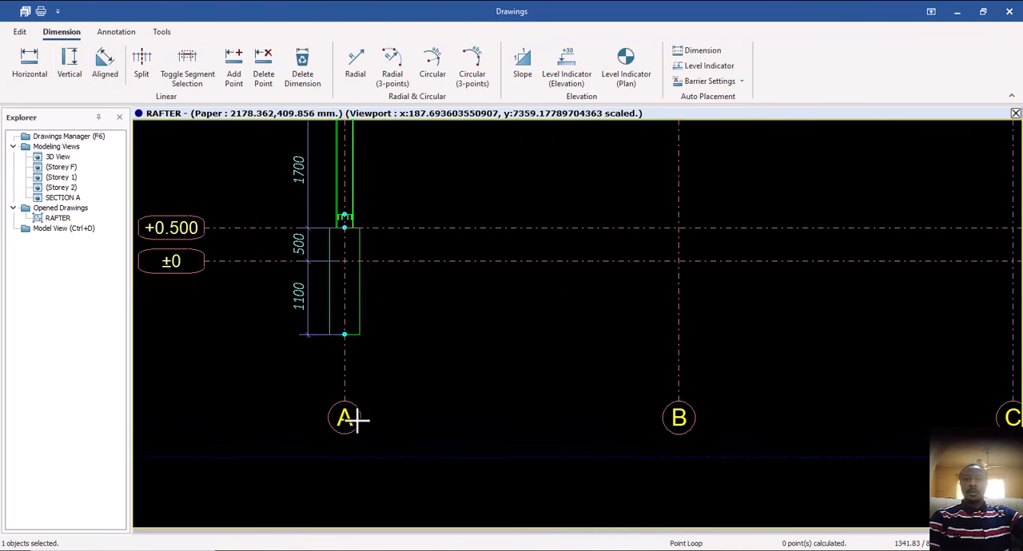
pyautogui.click(344, 334)
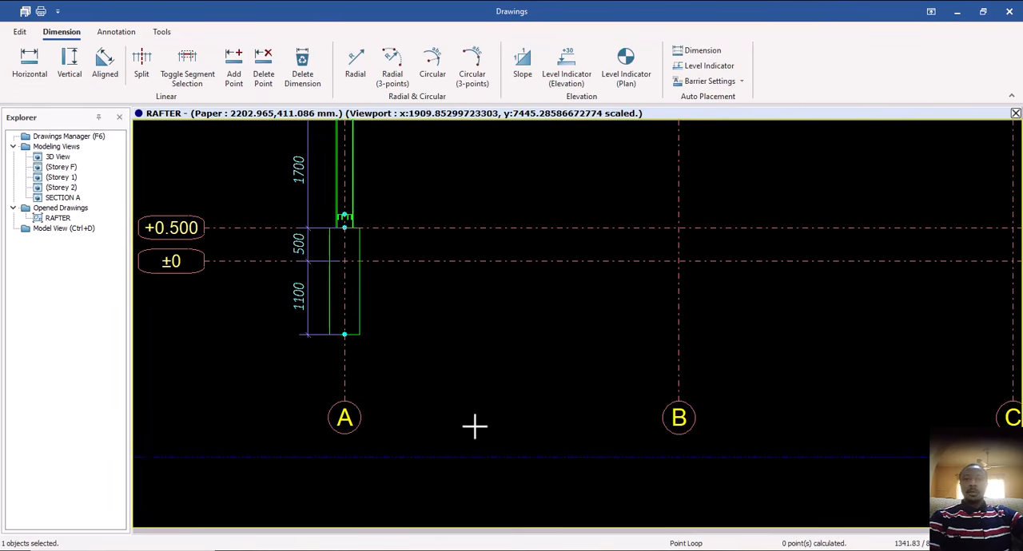
pyautogui.press('Escape')
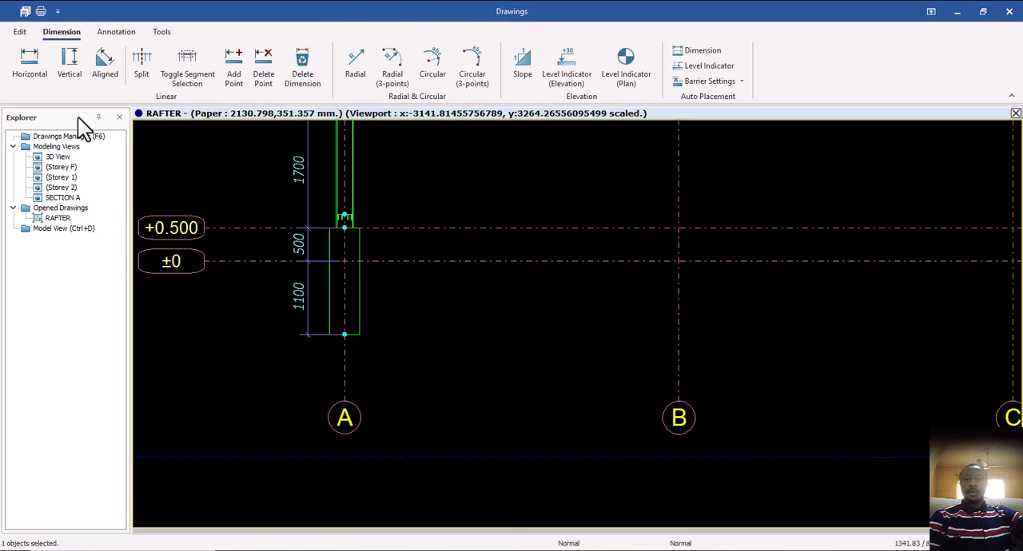
pyautogui.click(30, 70)
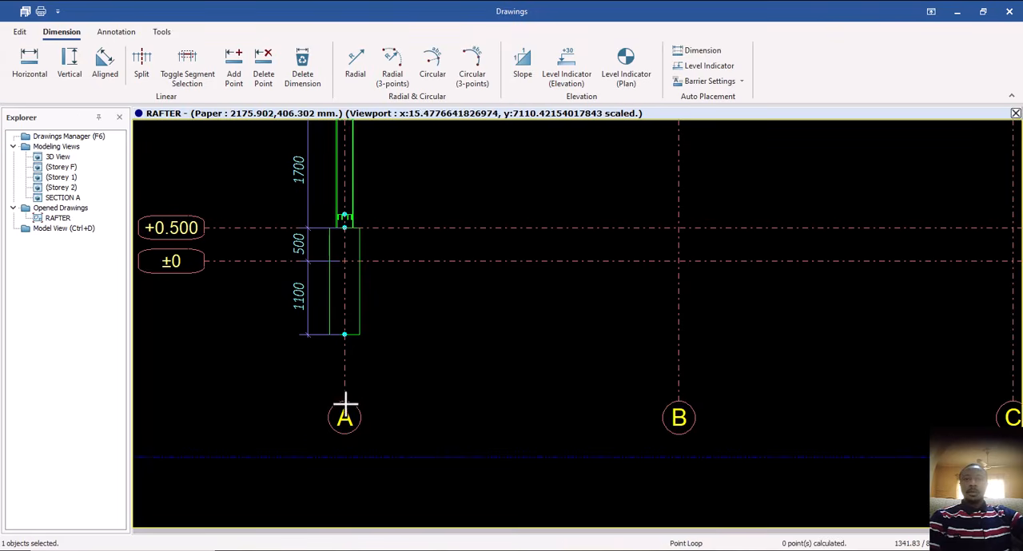
pyautogui.scroll(-2, 356, 347)
pyautogui.scroll(4, 357, 349)
pyautogui.click(345, 331)
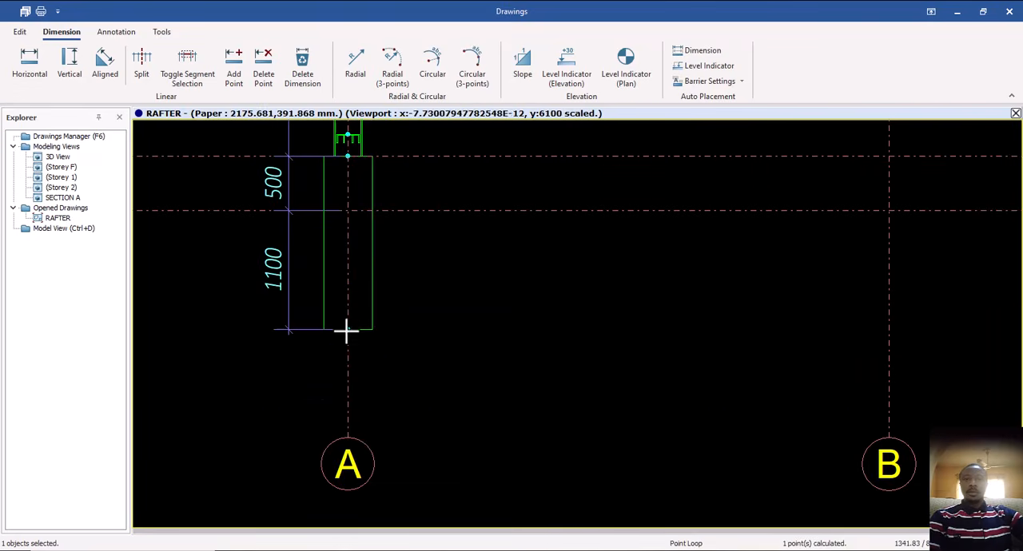
pyautogui.press('Escape')
pyautogui.press('Escape')
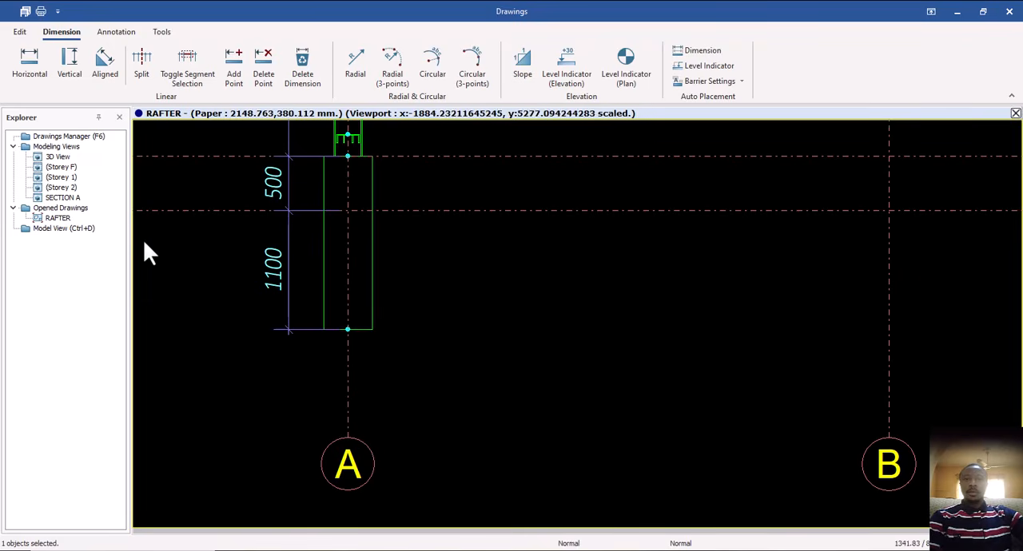
# Start a horizontal dimension where grid A meets the ±0 level and extend it to grids B and C.
pyautogui.click(27, 75)
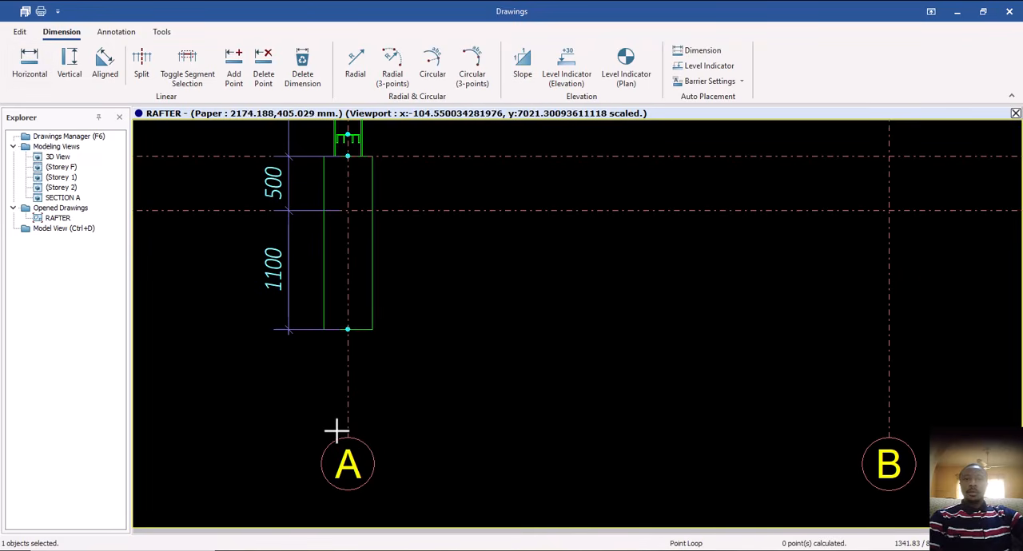
pyautogui.scroll(2, 348, 438)
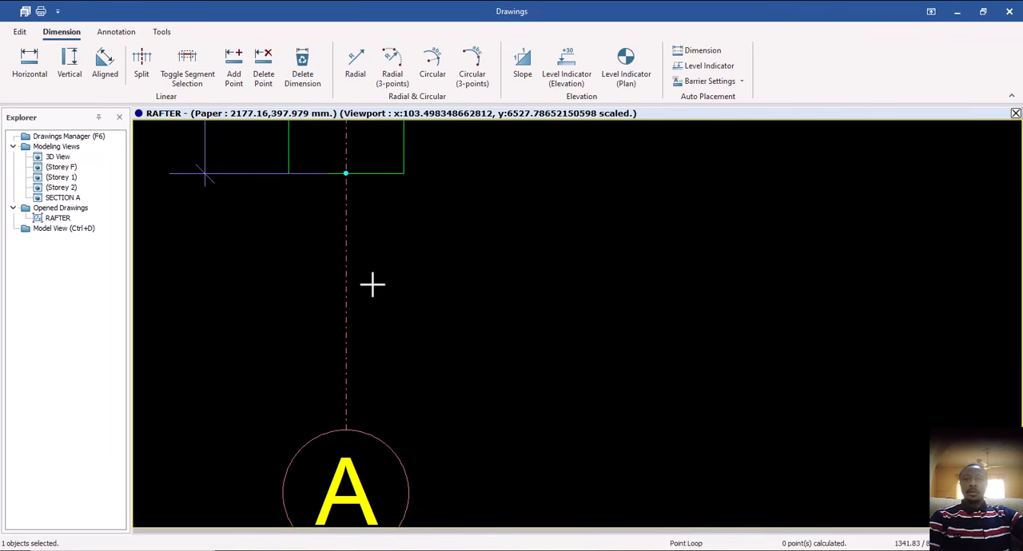
pyautogui.scroll(-3, 370, 285)
pyautogui.click(354, 187)
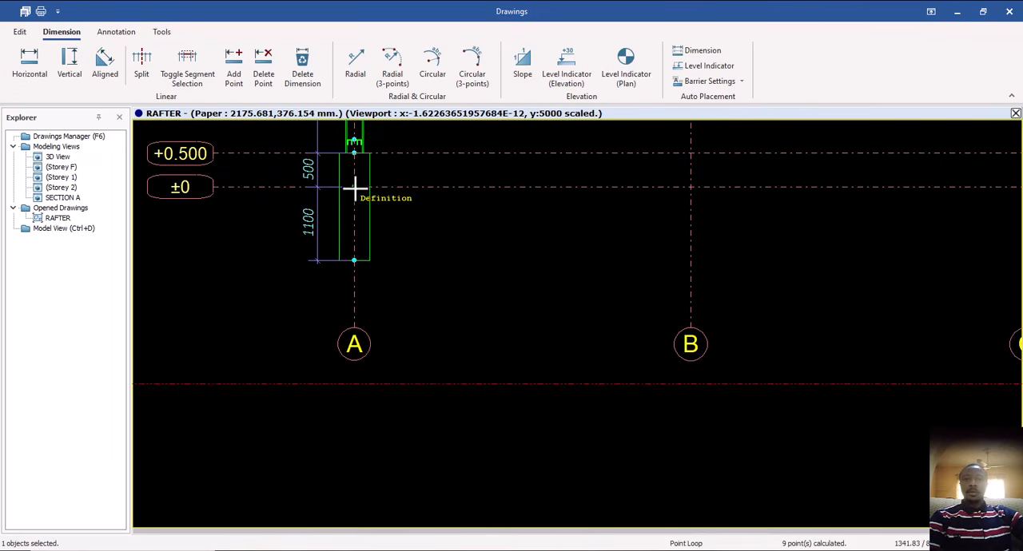
pyautogui.scroll(-1, 503, 395)
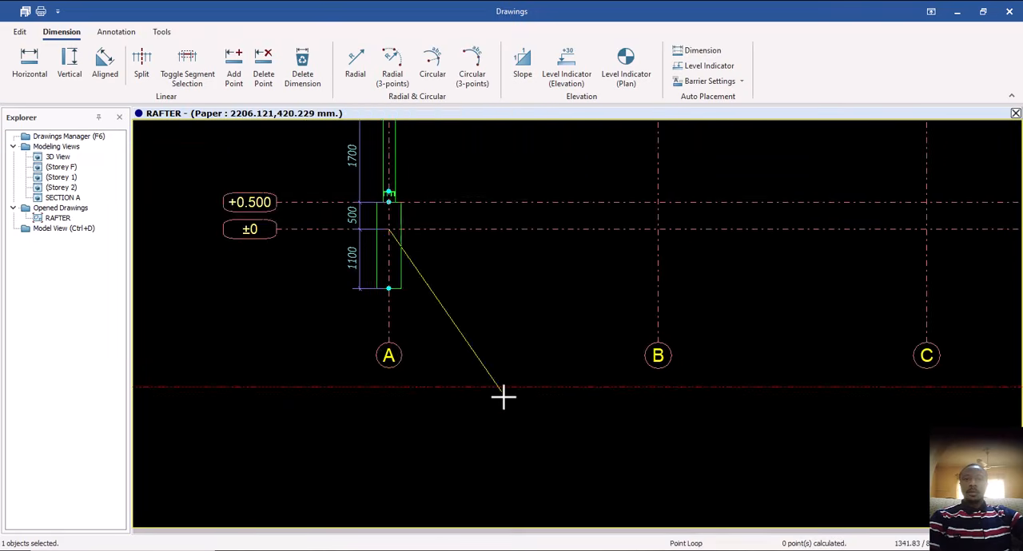
pyautogui.moveTo(502, 394); pyautogui.dragTo(434, 456, button='middle')
pyautogui.click(547, 323)
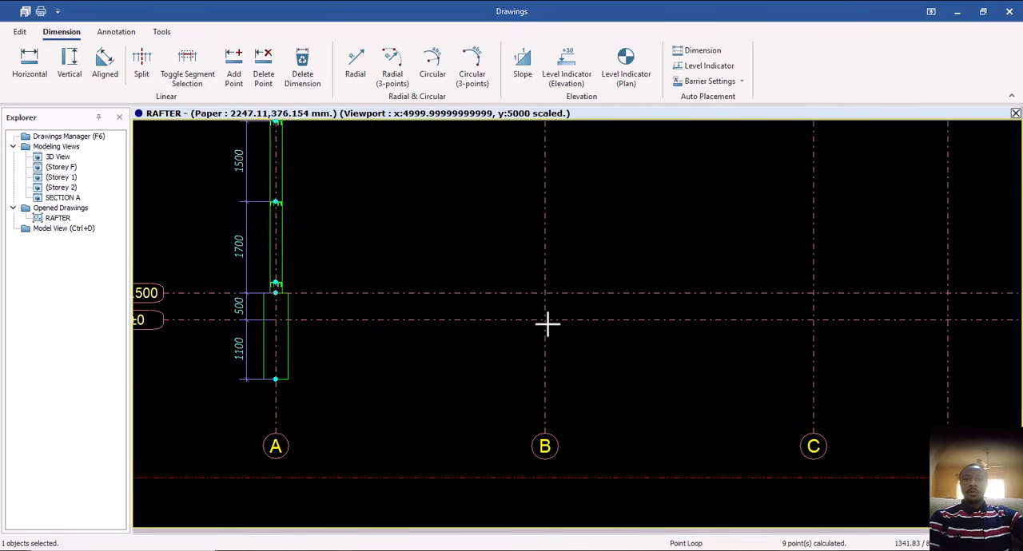
pyautogui.click(812, 319)
# Extend the horizontal dimension along the ±0 level from grid C to grids G and D.
pyautogui.moveTo(772, 399); pyautogui.dragTo(456, 413, button='middle')
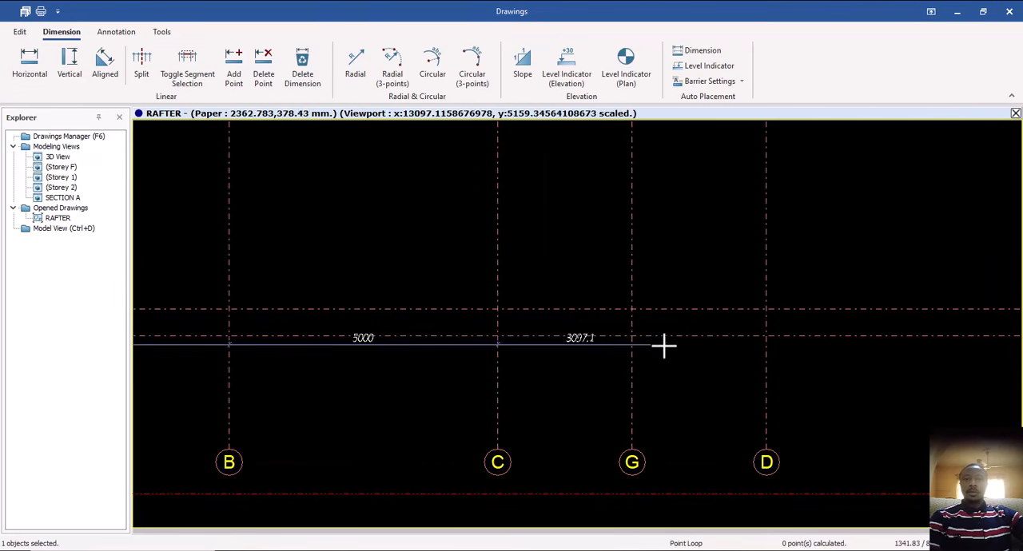
pyautogui.click(635, 338)
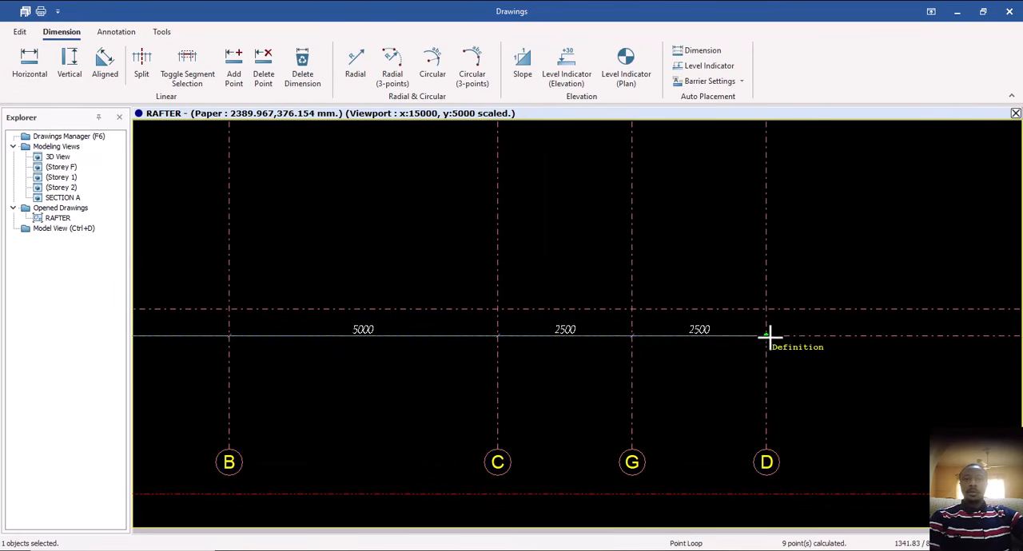
pyautogui.click(766, 337)
# Extend the horizontal dimension along the ±0 level from grid D to grid F and place its line just above the grid bubbles.
pyautogui.scroll(-2, 566, 441)
pyautogui.scroll(-2, 648, 420)
pyautogui.scroll(6, 726, 413)
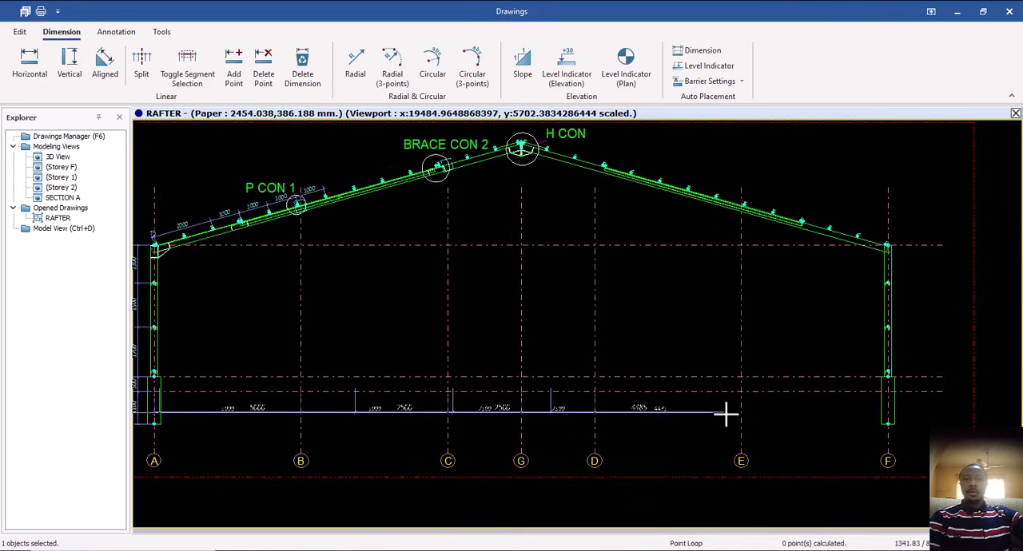
pyautogui.click(764, 364)
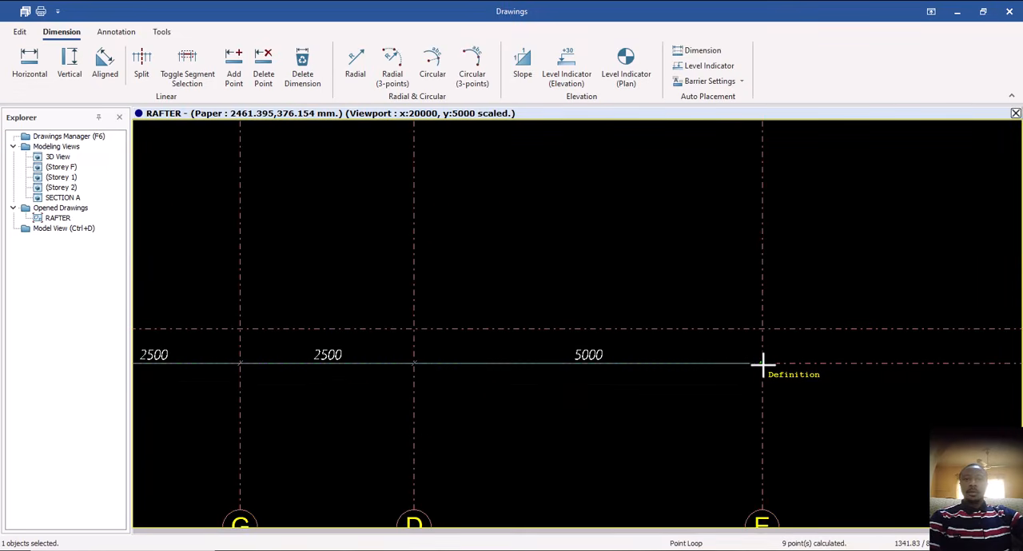
pyautogui.scroll(-4, 448, 480)
pyautogui.scroll(5, 699, 450)
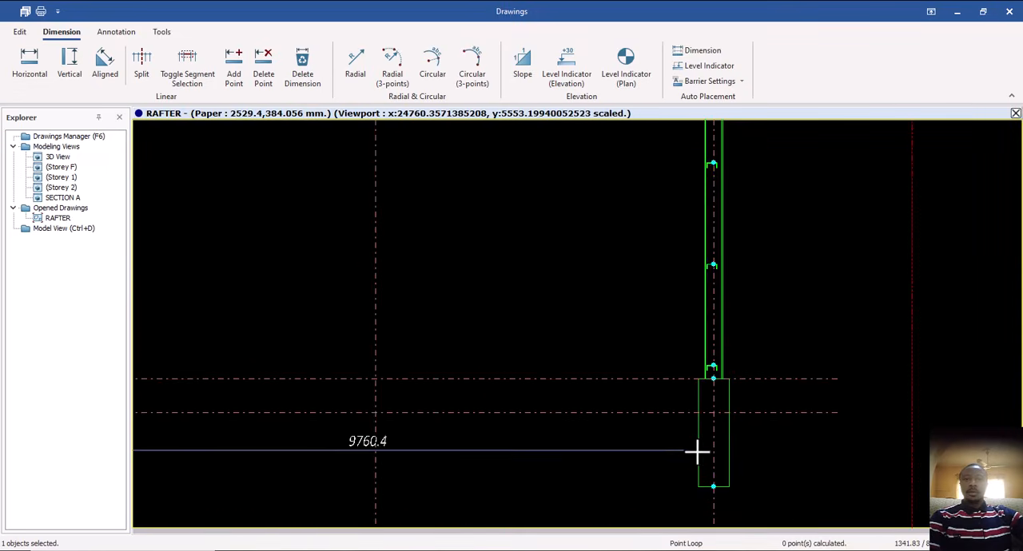
pyautogui.scroll(-4, 591, 412)
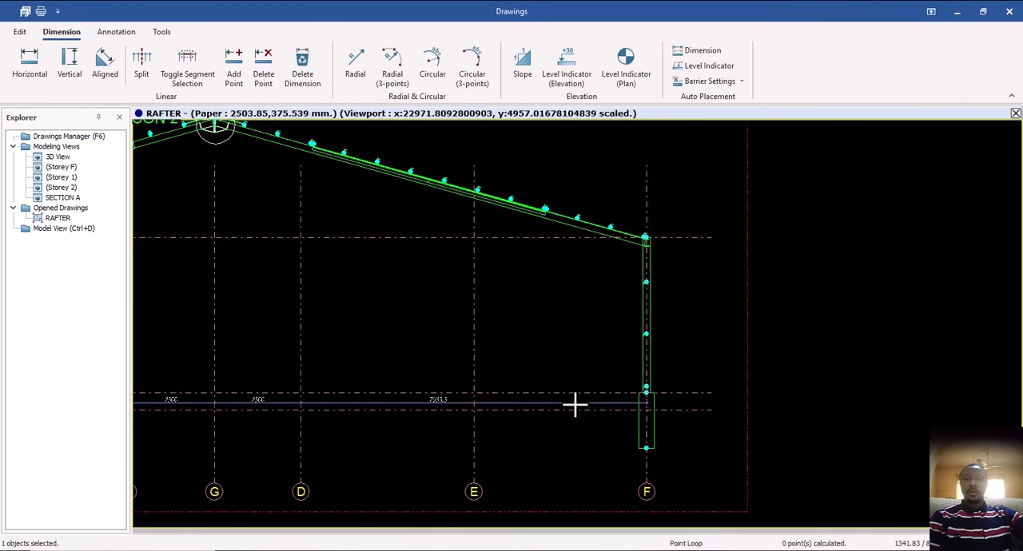
pyautogui.scroll(-2, 698, 409)
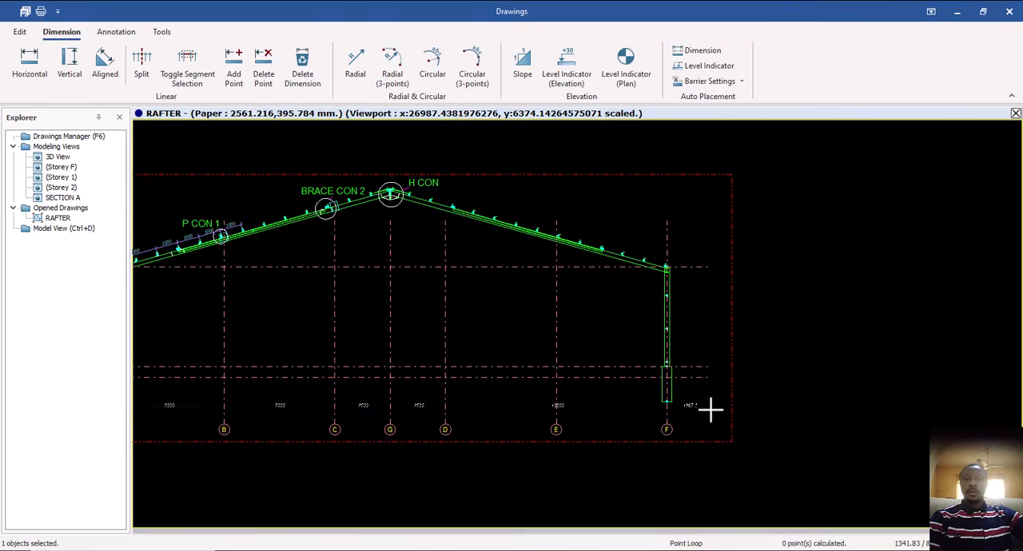
pyautogui.press('Escape')
# Examine the grid, column height and purlin spacing dimensions on the frame elevation, including those near P CON 1.
pyautogui.moveTo(347, 484); pyautogui.dragTo(533, 421, button='middle')
pyautogui.moveTo(466, 346); pyautogui.dragTo(421, 406, button='middle')
pyautogui.moveTo(499, 343); pyautogui.dragTo(483, 352, button='middle')
pyautogui.scroll(-2, 546, 349)
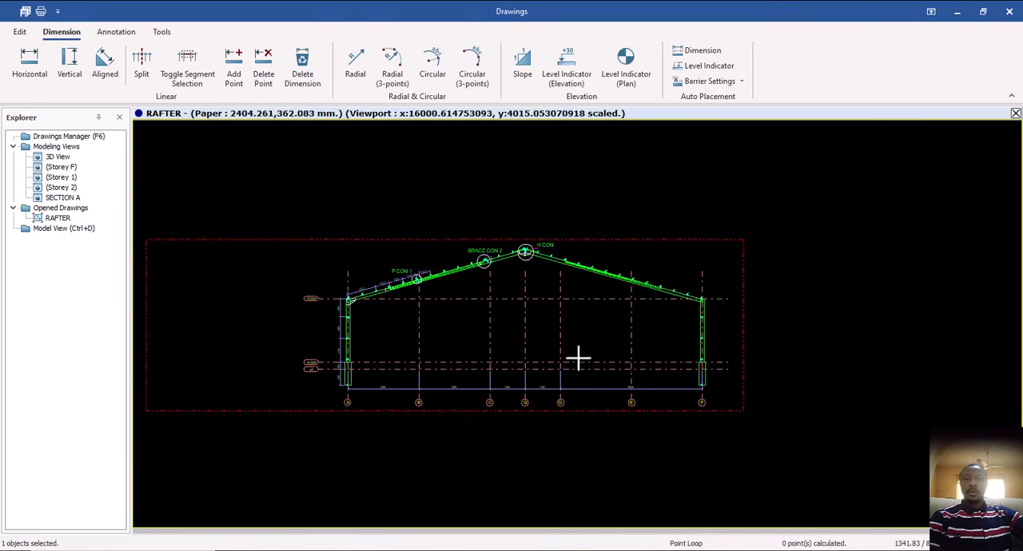
pyautogui.scroll(-2, 594, 354)
pyautogui.scroll(3, 443, 298)
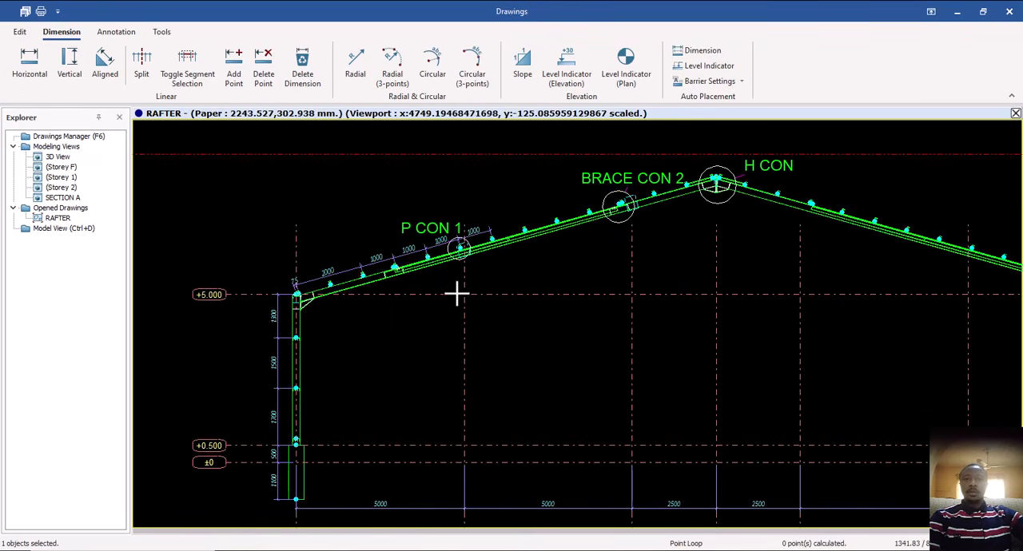
pyautogui.scroll(3, 351, 278)
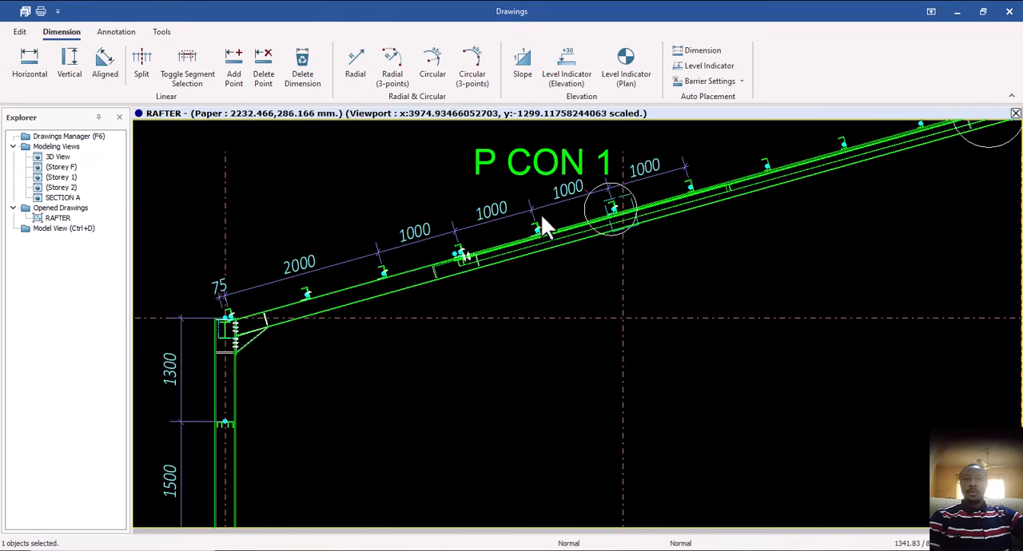
pyautogui.scroll(1, 539, 229)
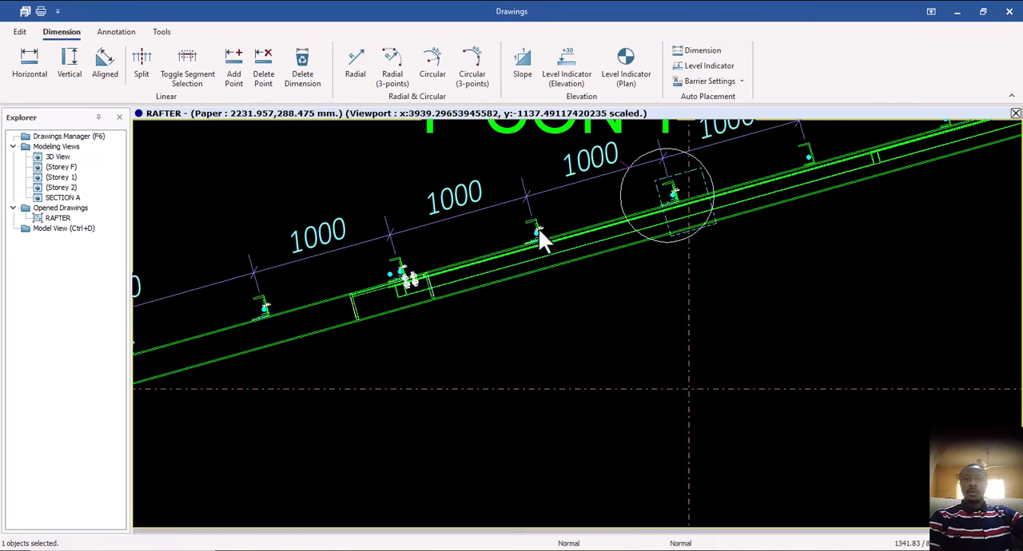
pyautogui.scroll(-4, 539, 232)
pyautogui.scroll(-5, 548, 269)
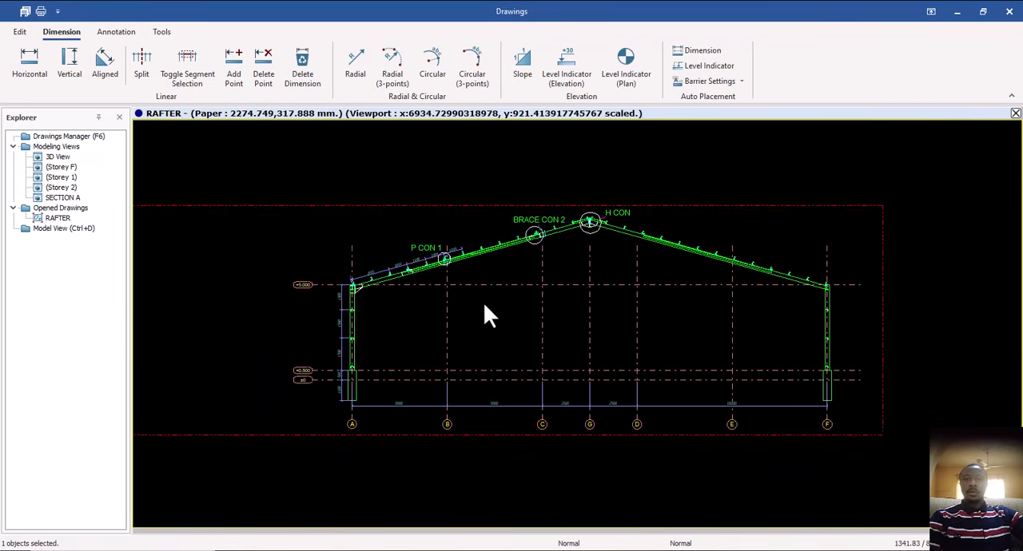
# Check the whole RAFTER sheet, and close the drawing with its changes saved.
pyautogui.scroll(-3, 535, 305)
pyautogui.moveTo(609, 352)
pyautogui.mouseDown(button='middle')
pyautogui.moveTo(646, 331)
pyautogui.moveTo(719, 322)
pyautogui.mouseUp(button='middle')
pyautogui.scroll(-3, 665, 336)
pyautogui.scroll(-1, 583, 340)
pyautogui.moveTo(574, 349); pyautogui.dragTo(743, 336, button='middle')
pyautogui.moveTo(577, 336); pyautogui.dragTo(596, 336, button='middle')
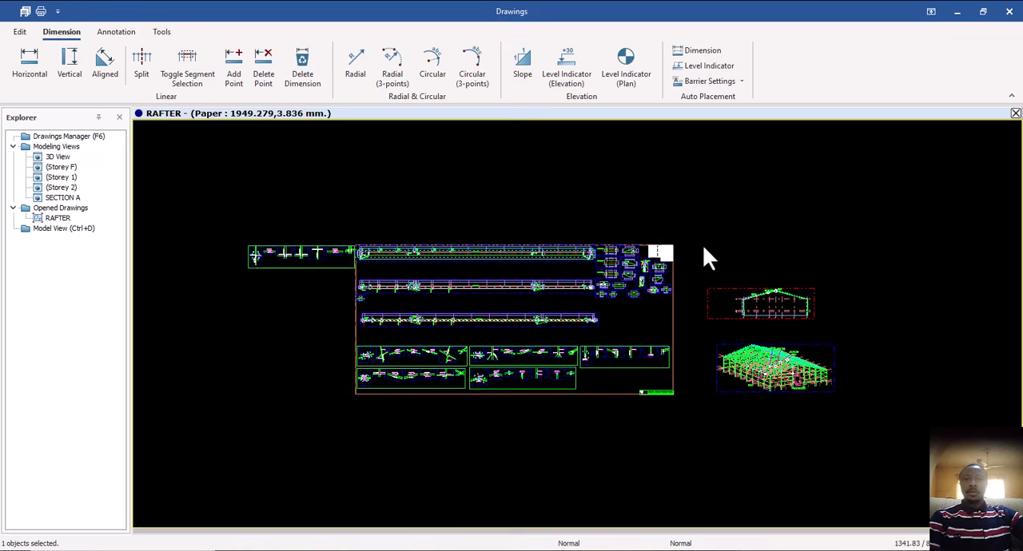
pyautogui.click(1015, 113)
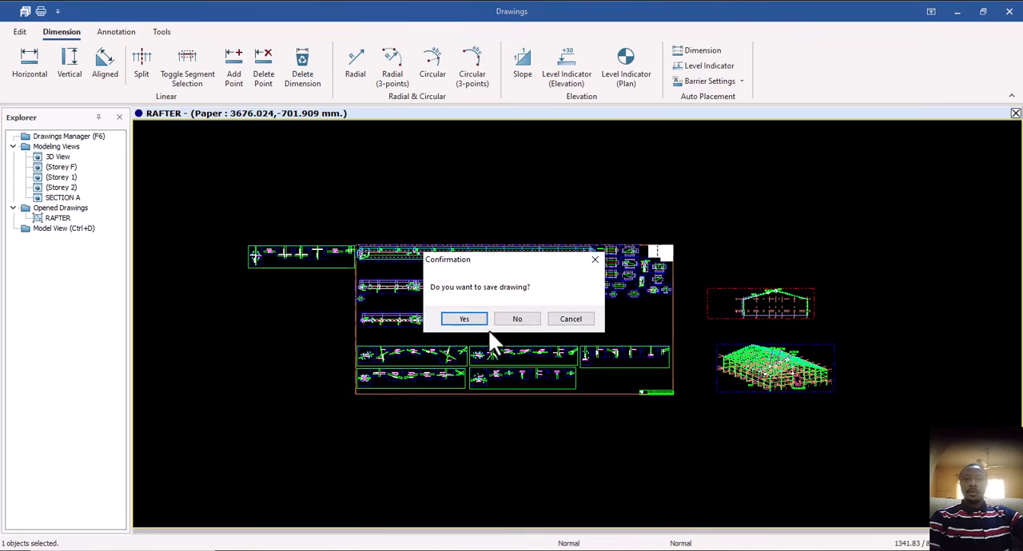
pyautogui.click(465, 318)
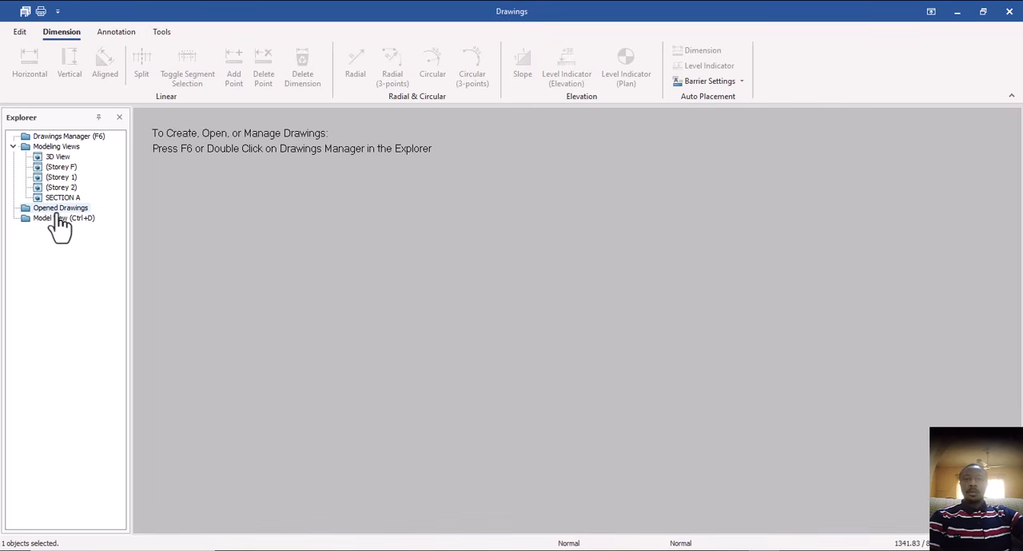
# Open the Drawings Manager and mark the RAFTER and COLUMN drawings for export.
pyautogui.doubleClick(68, 138)
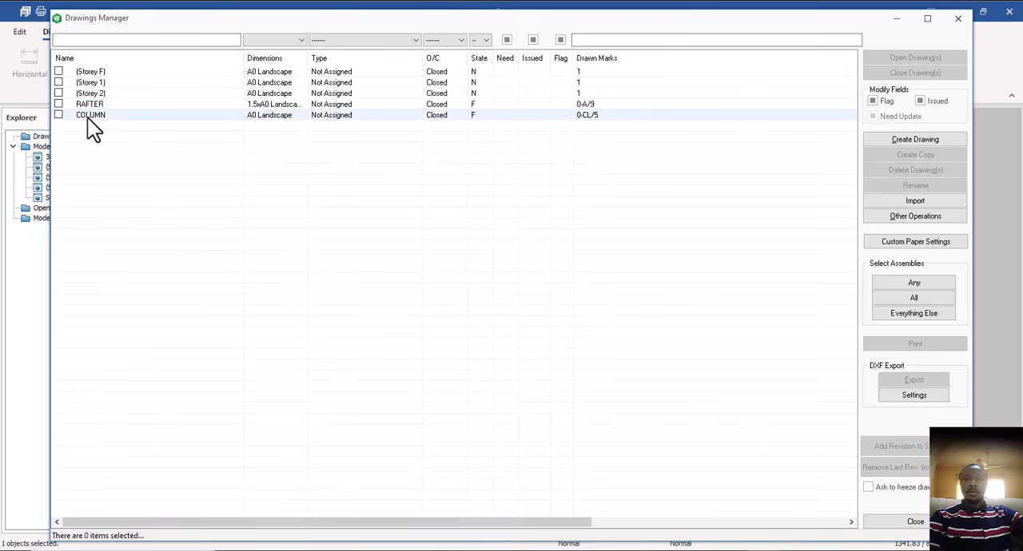
pyautogui.click(59, 105)
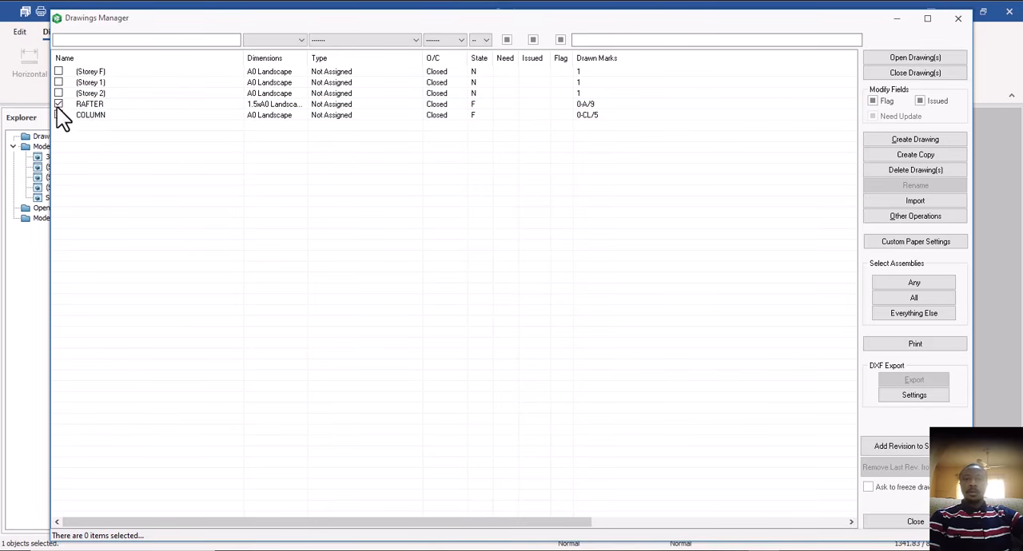
pyautogui.click(58, 115)
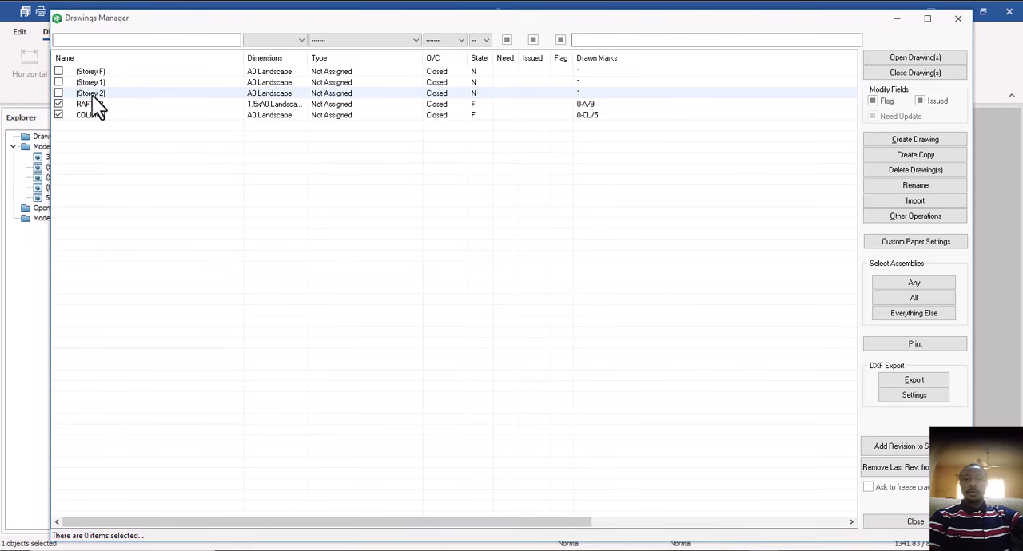
pyautogui.click(92, 93)
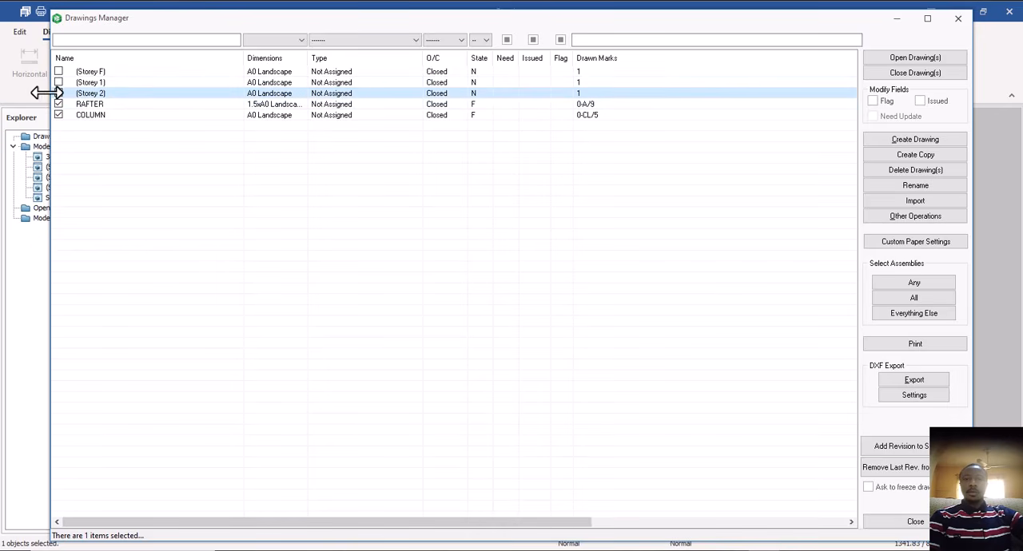
pyautogui.click(58, 93)
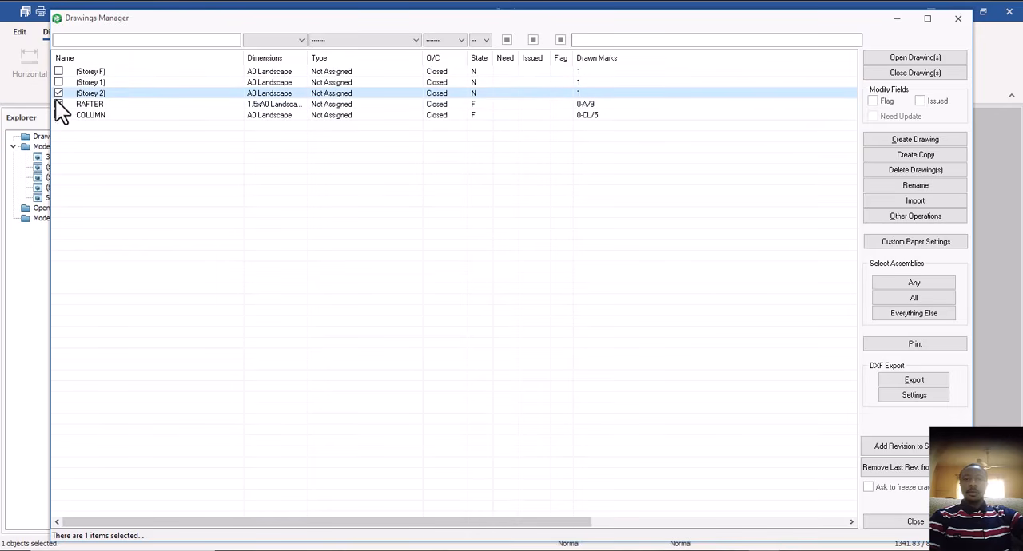
pyautogui.click(59, 93)
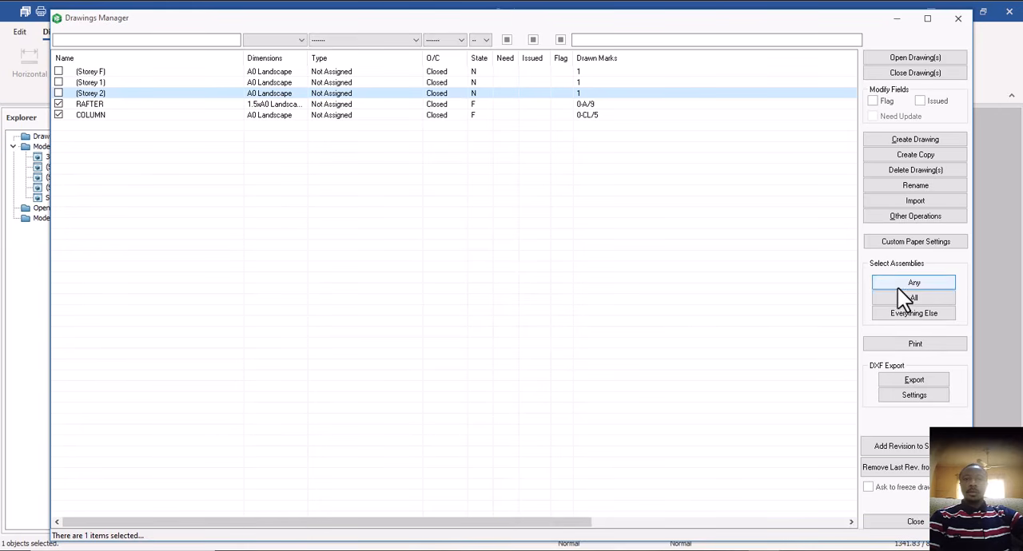
# Export the marked drawings as DXF to the HANDOUT folder on the Desktop and close the Drawings Manager.
pyautogui.click(912, 380)
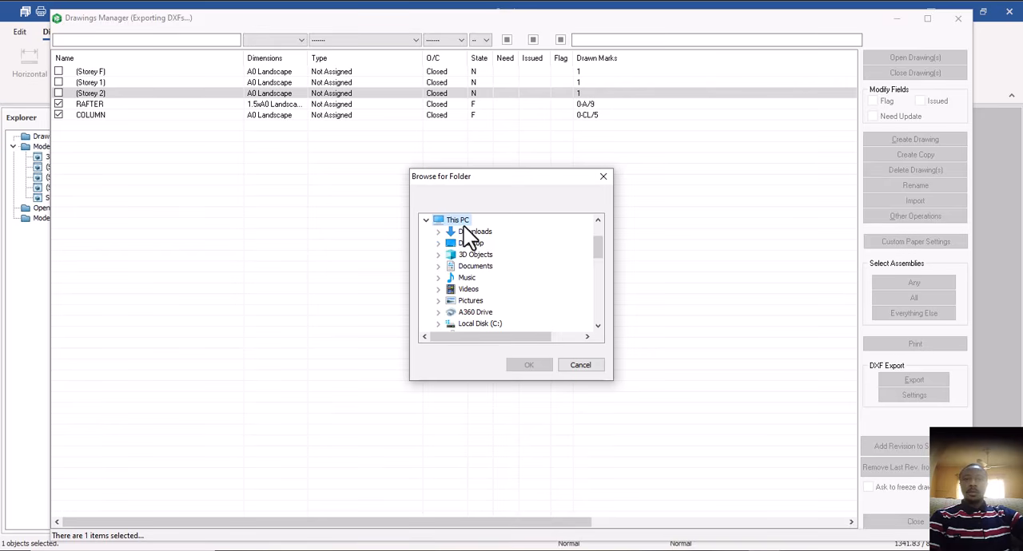
pyautogui.doubleClick(470, 244)
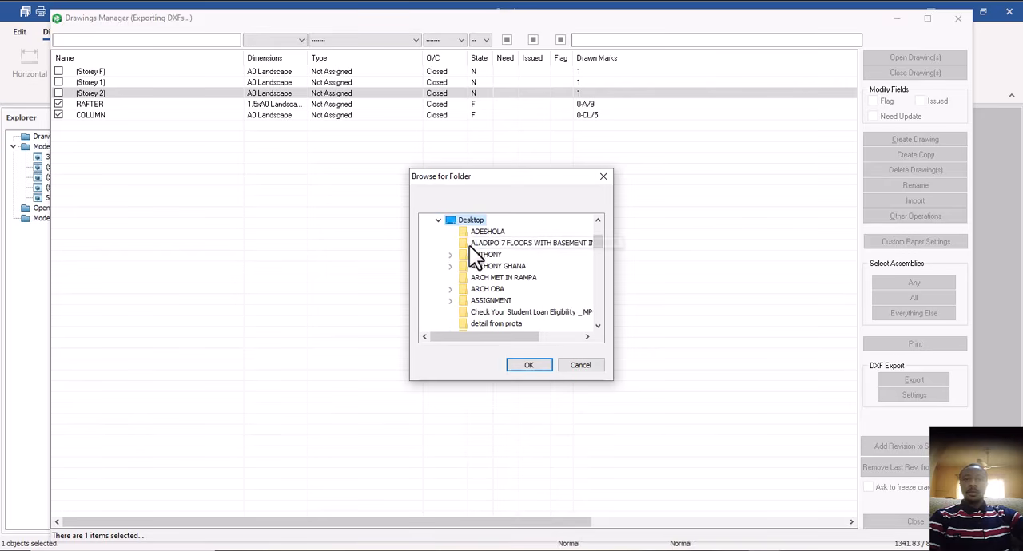
pyautogui.scroll(-2, 512, 300)
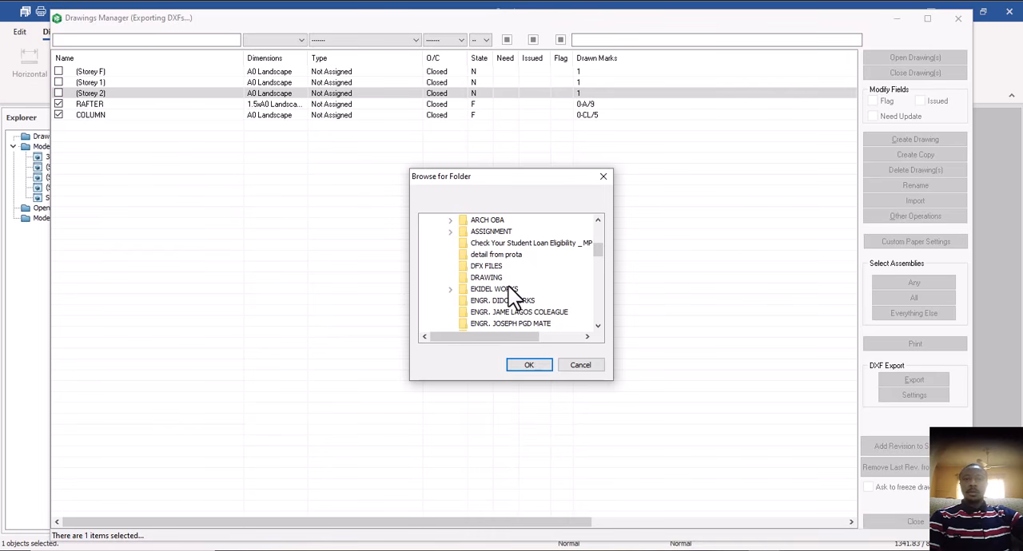
pyautogui.scroll(-1, 513, 298)
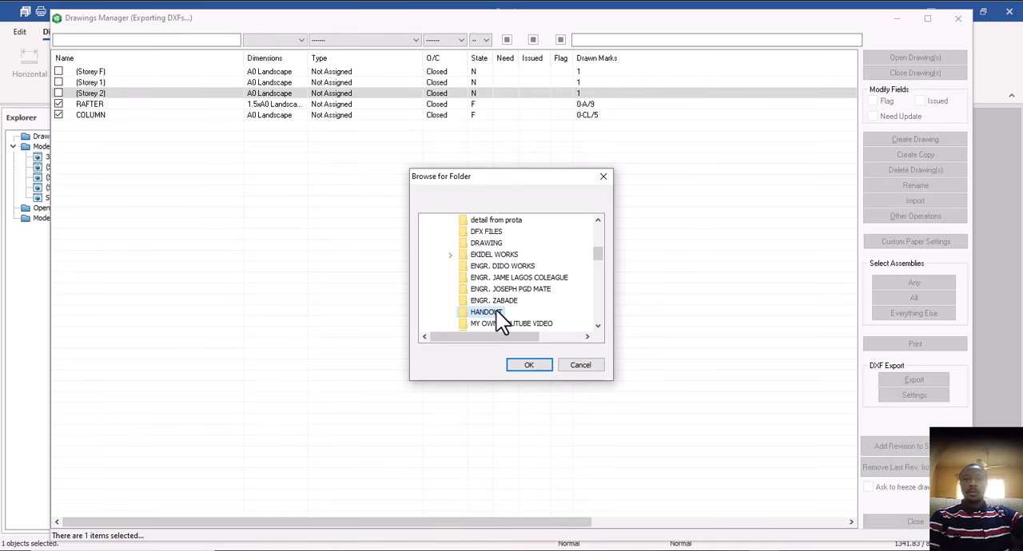
pyautogui.doubleClick(598, 326)
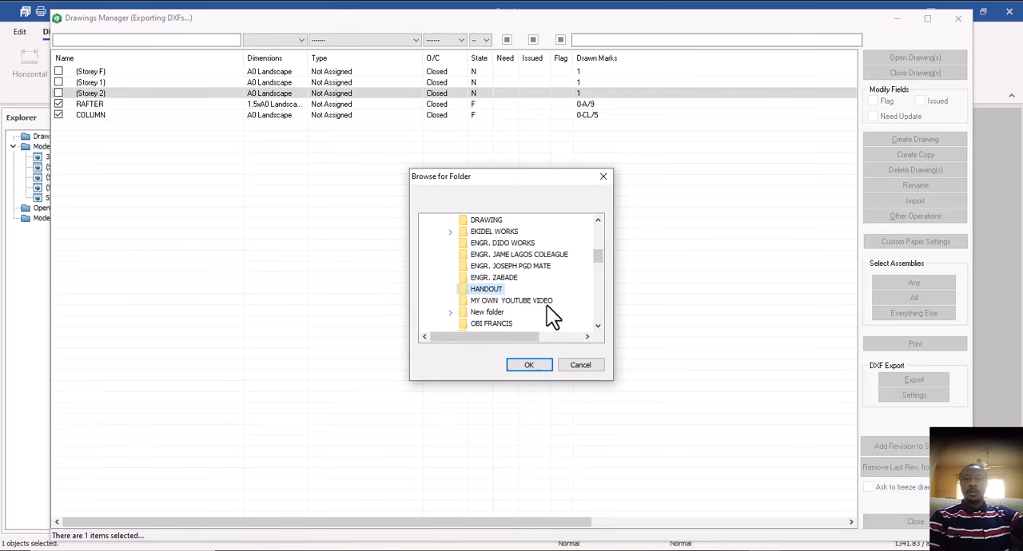
pyautogui.click(529, 365)
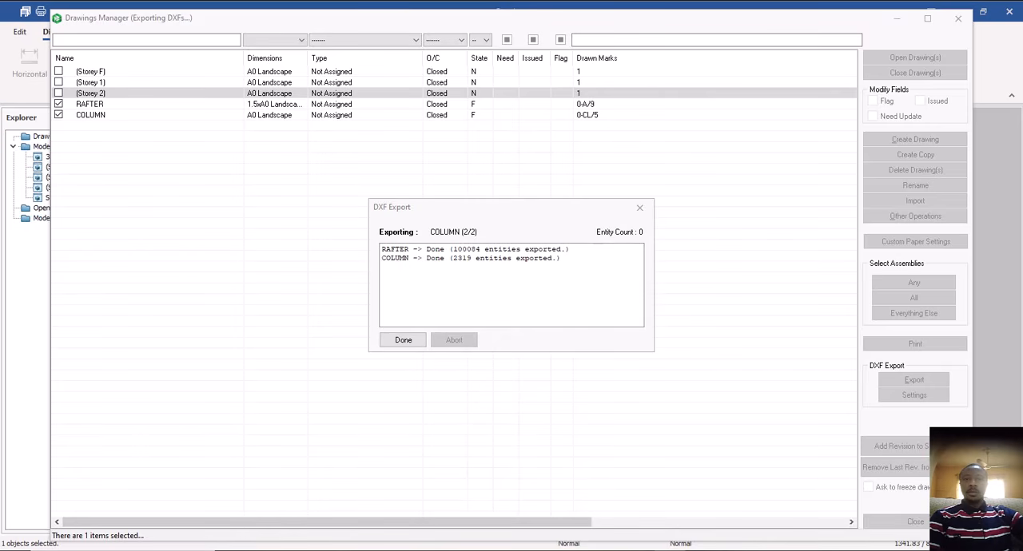
pyautogui.click(412, 339)
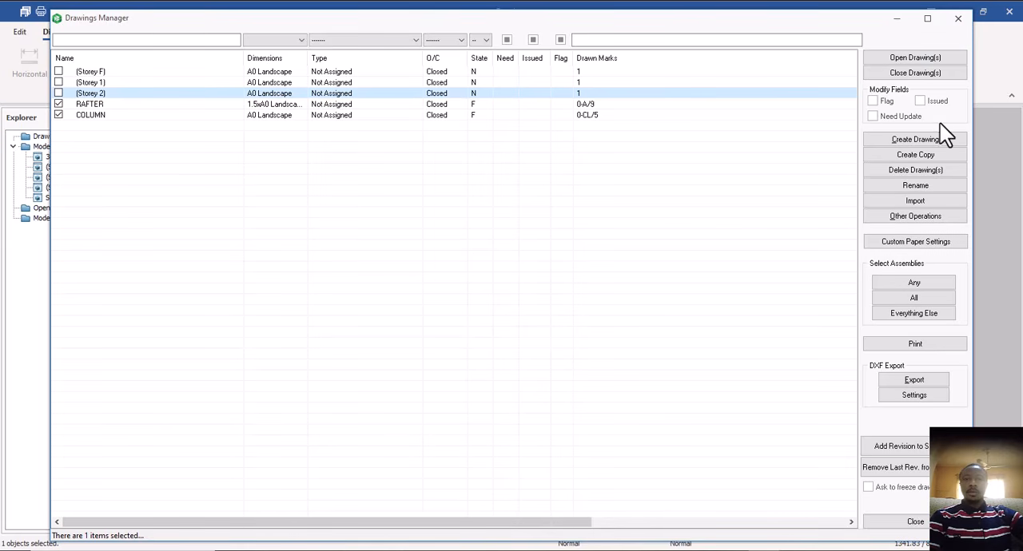
pyautogui.click(958, 20)
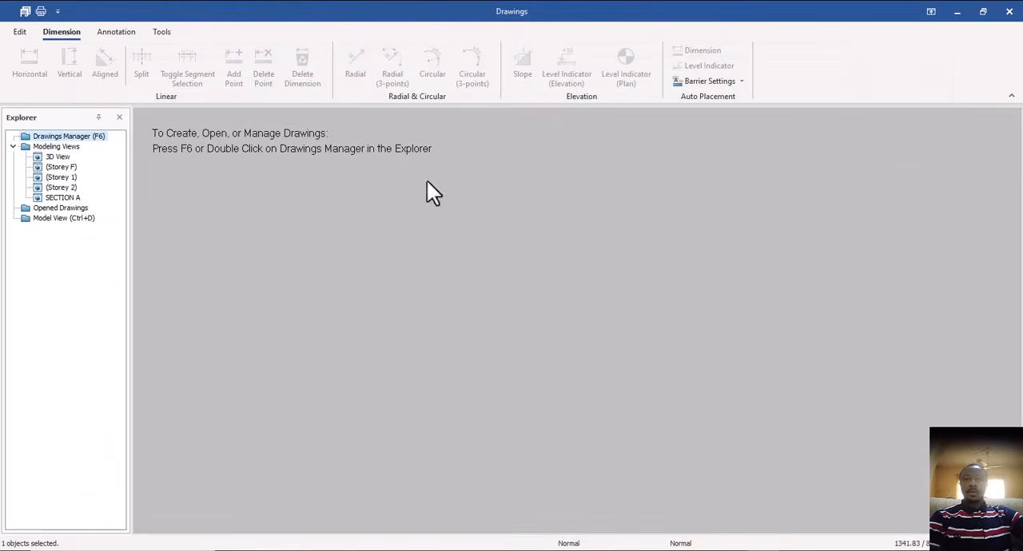
# Return to the 3D model view, and switch to File Explorer to open the HANDOUT folder on the Desktop.
pyautogui.doubleClick(73, 220)
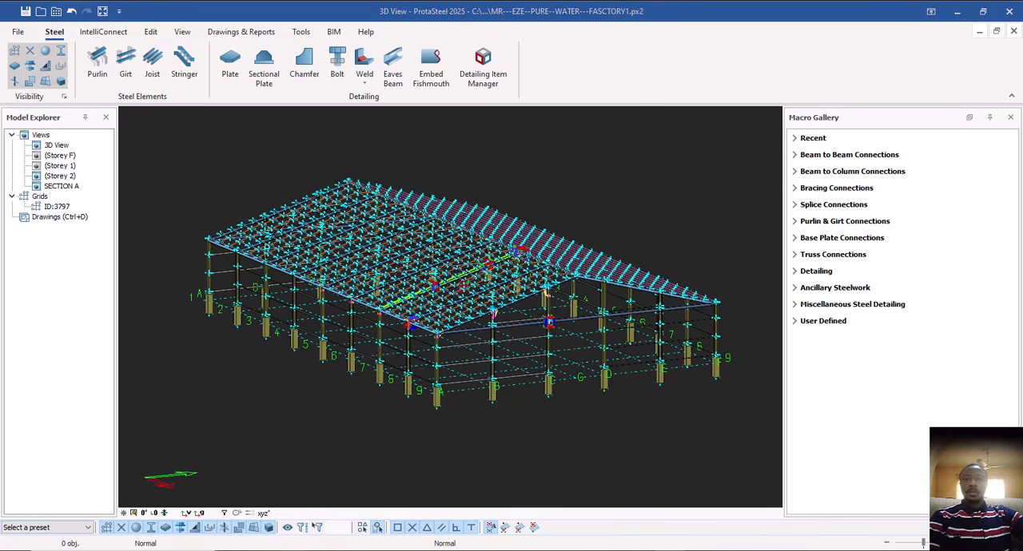
pyautogui.click(296, 550)
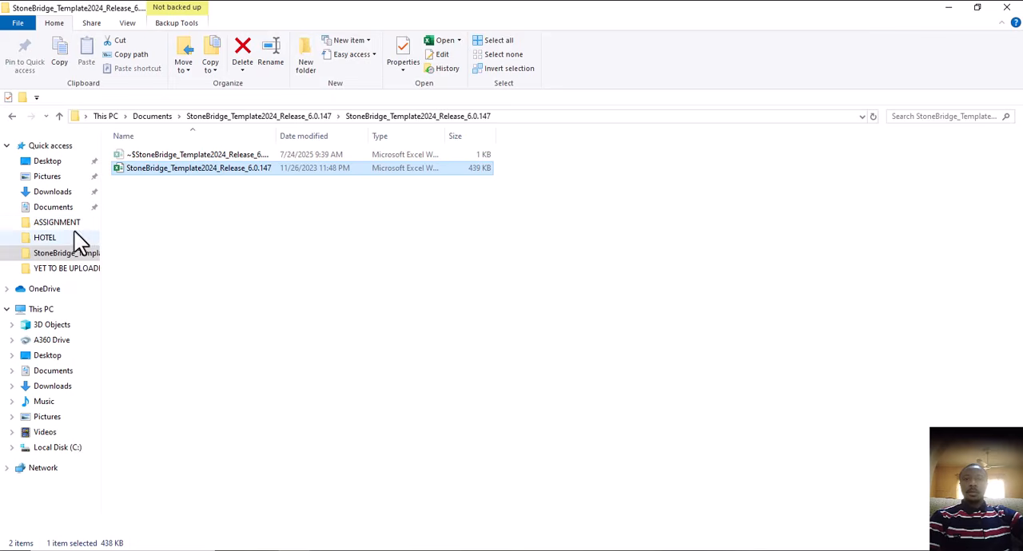
pyautogui.click(58, 166)
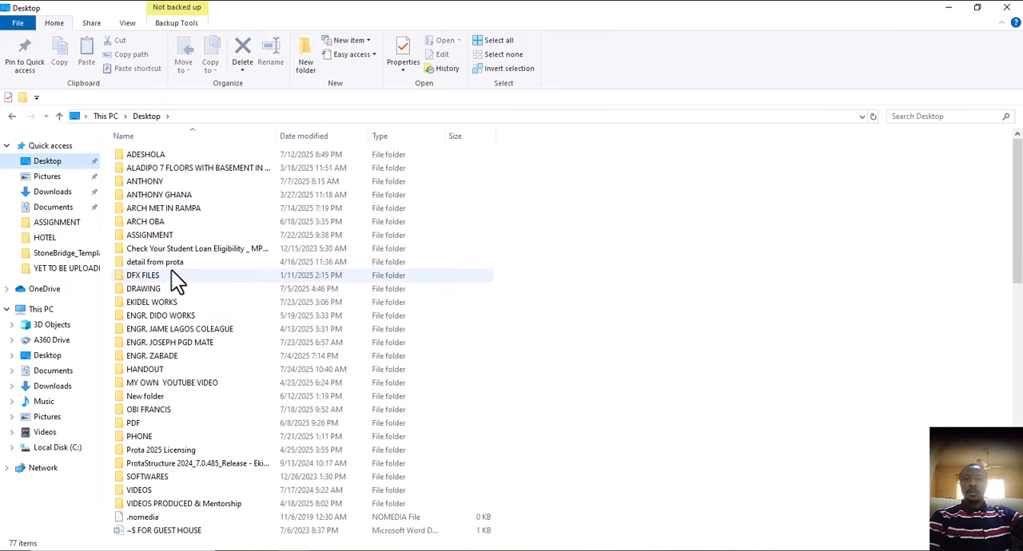
pyautogui.doubleClick(153, 370)
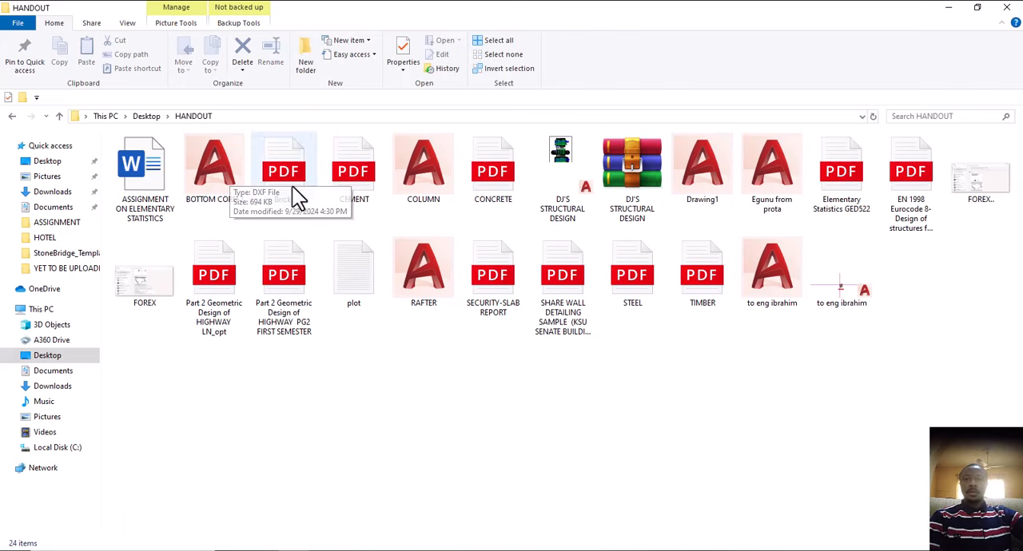
# Open the exported RAFTER drawing in AutoCAD and examine the BRACE CON 1 section details.
pyautogui.click(432, 266)
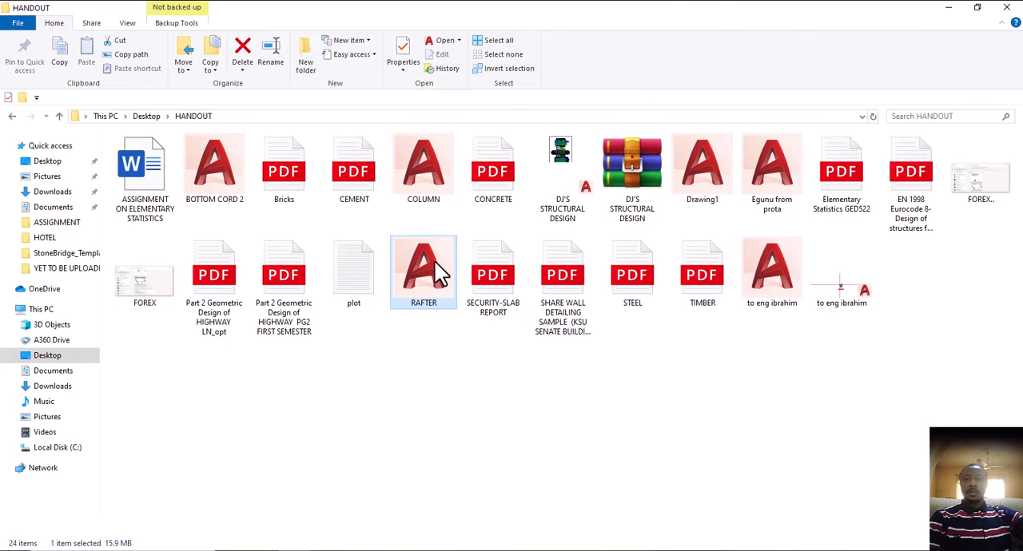
pyautogui.doubleClick(435, 262)
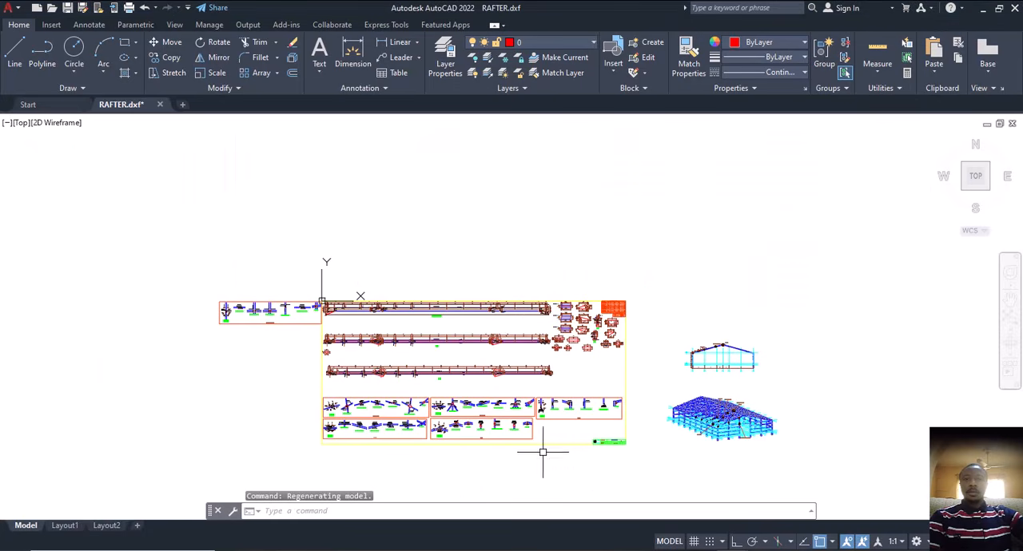
pyautogui.scroll(4, 492, 448)
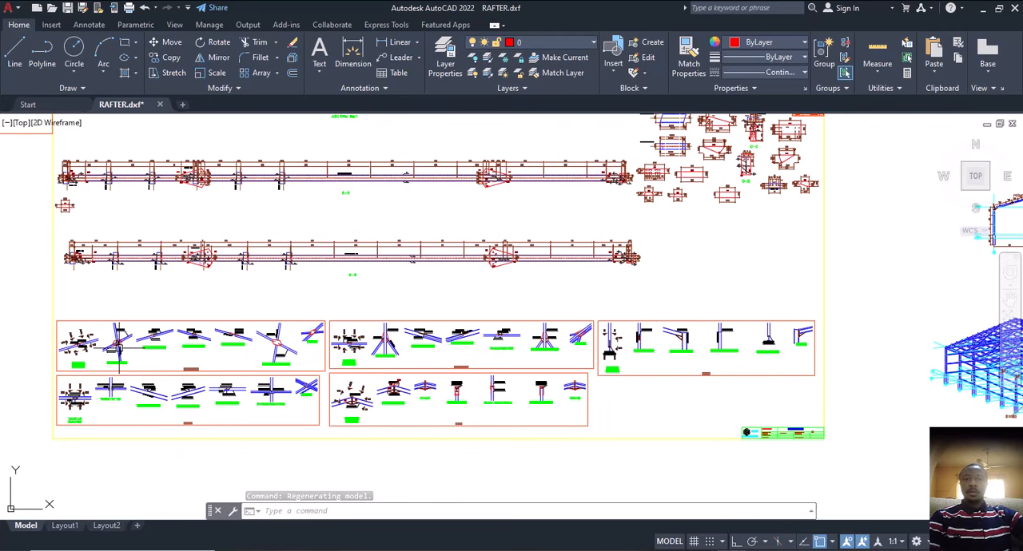
pyautogui.scroll(7, 116, 343)
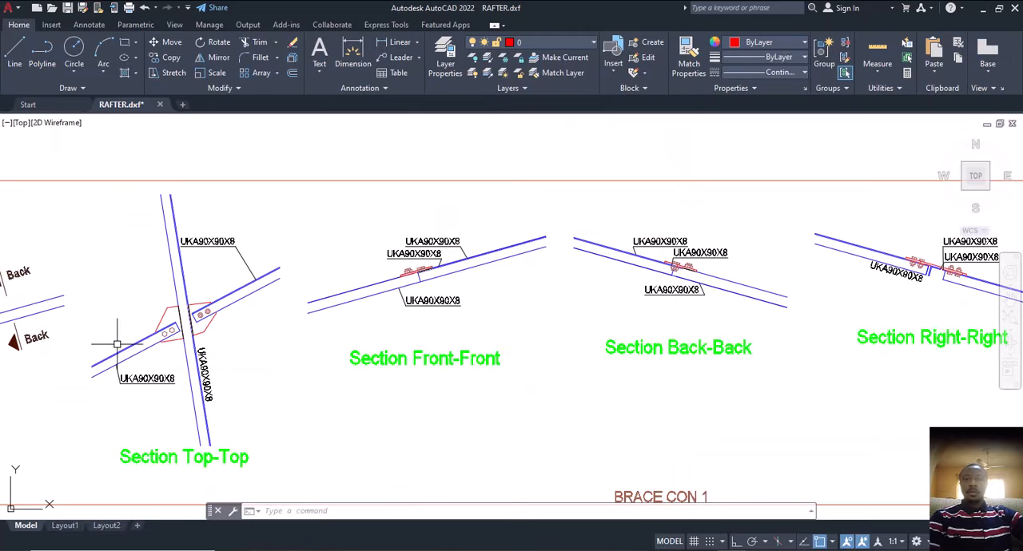
# Examine the 3D building view beside the RAFTER sheet, including its connection callouts.
pyautogui.scroll(-10, 117, 343)
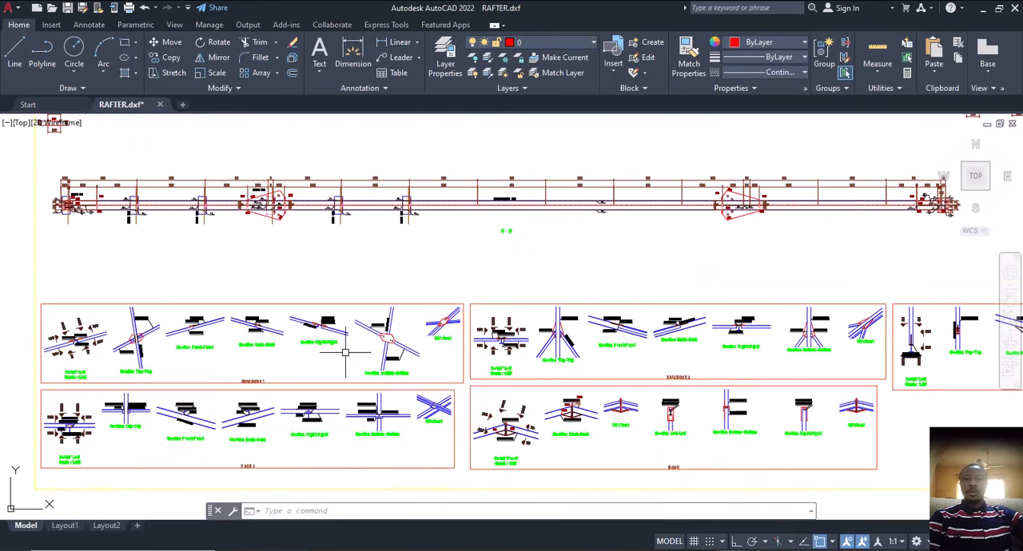
pyautogui.moveTo(480, 344); pyautogui.dragTo(128, 344, button='middle')
pyautogui.scroll(-4, 548, 336)
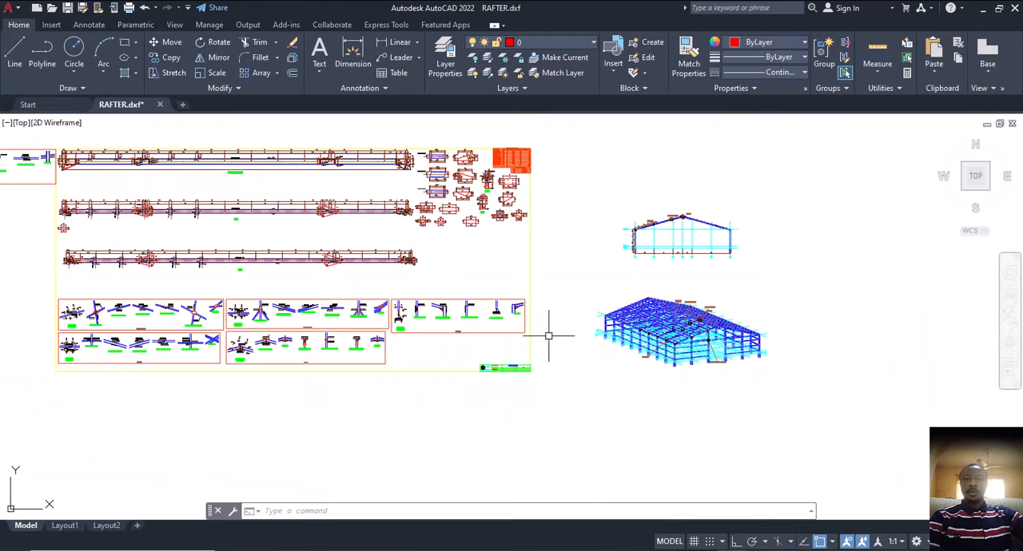
pyautogui.scroll(5, 695, 332)
pyautogui.scroll(1, 681, 334)
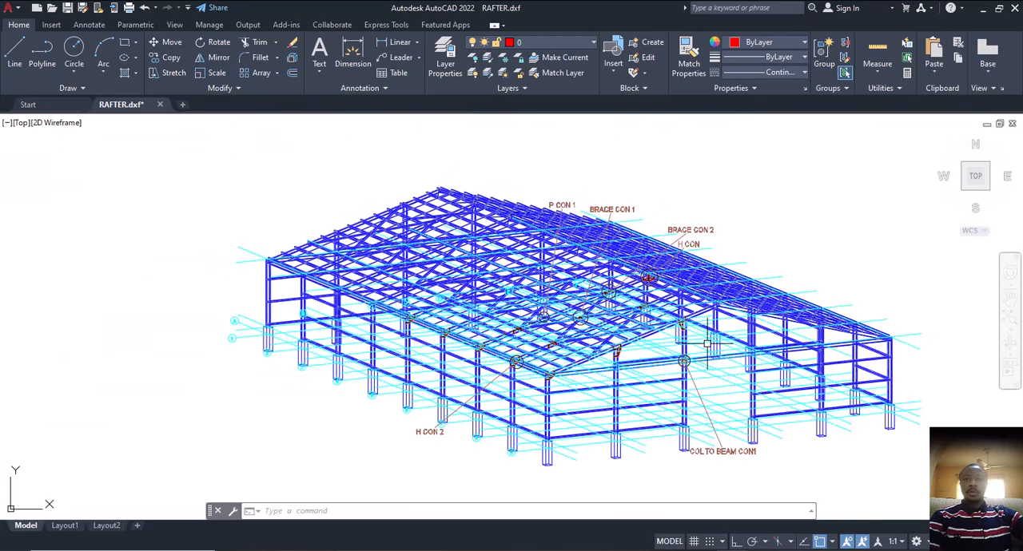
# Examine the dimensioned frame elevation, checking the rafter and column dimensions, grid spacings and connection callouts.
pyautogui.scroll(-5, 707, 344)
pyautogui.scroll(6, 671, 235)
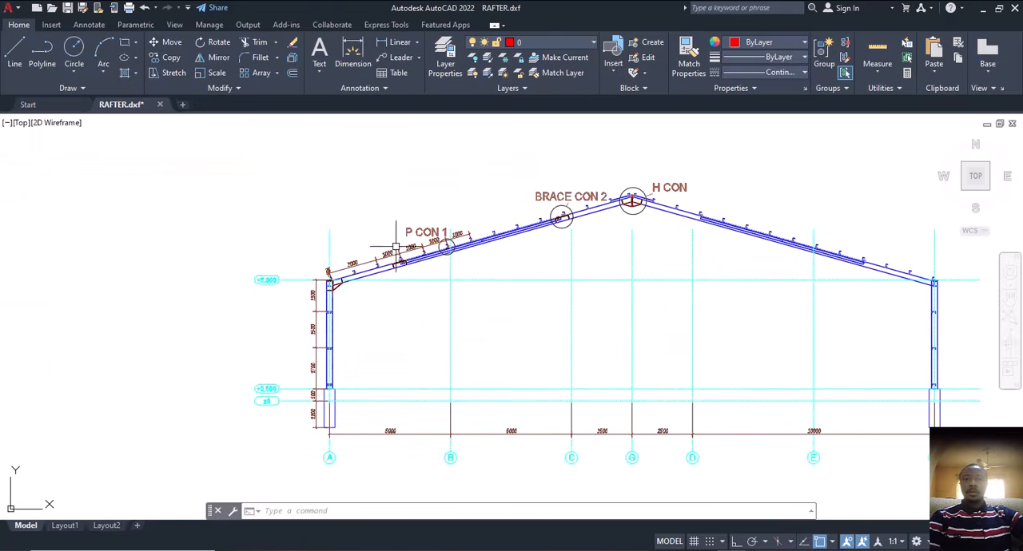
pyautogui.scroll(4, 385, 244)
pyautogui.moveTo(401, 260); pyautogui.dragTo(401, 219, button='middle')
pyautogui.scroll(-4, 401, 221)
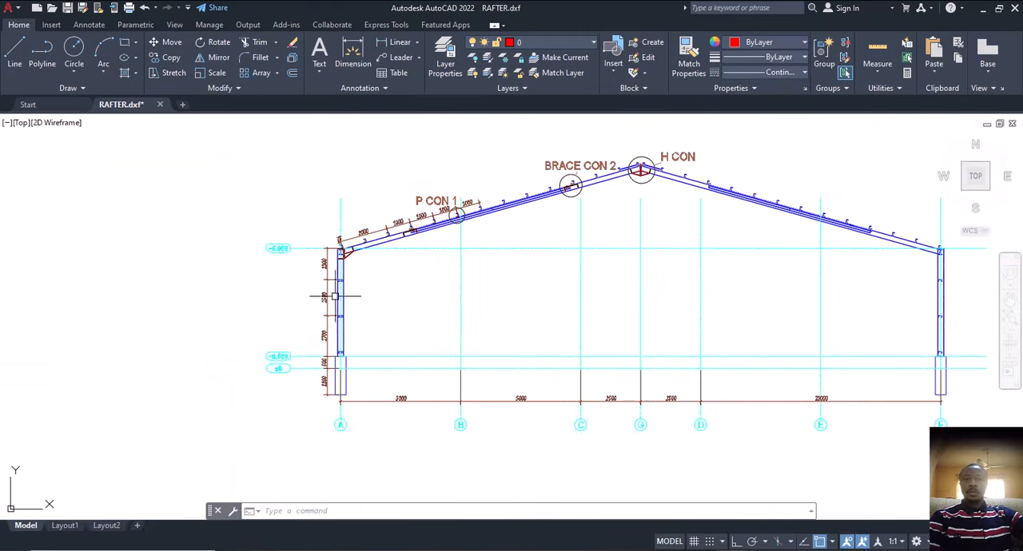
pyautogui.moveTo(551, 408); pyautogui.dragTo(591, 288, button='middle')
# Review the overall layout of the RAFTER sheet, including the rafter views, plate details, connection details and model views.
pyautogui.scroll(-6, 545, 344)
pyautogui.scroll(-2, 681, 301)
pyautogui.moveTo(674, 301); pyautogui.dragTo(681, 301, button='middle')
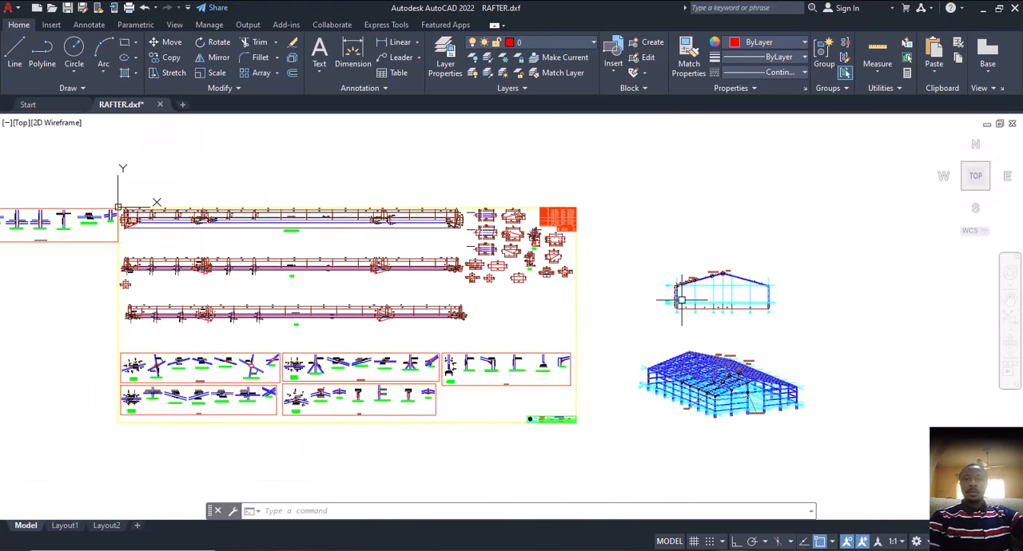
pyautogui.scroll(-4, 686, 296)
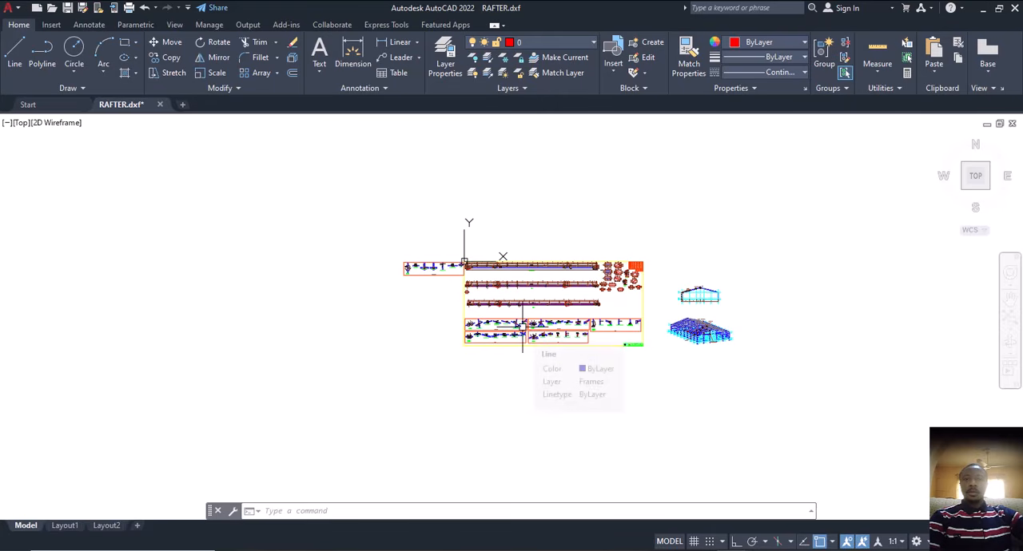
pyautogui.scroll(2, 523, 323)
pyautogui.scroll(2, 519, 290)
pyautogui.moveTo(518, 291); pyautogui.dragTo(447, 319, button='middle')
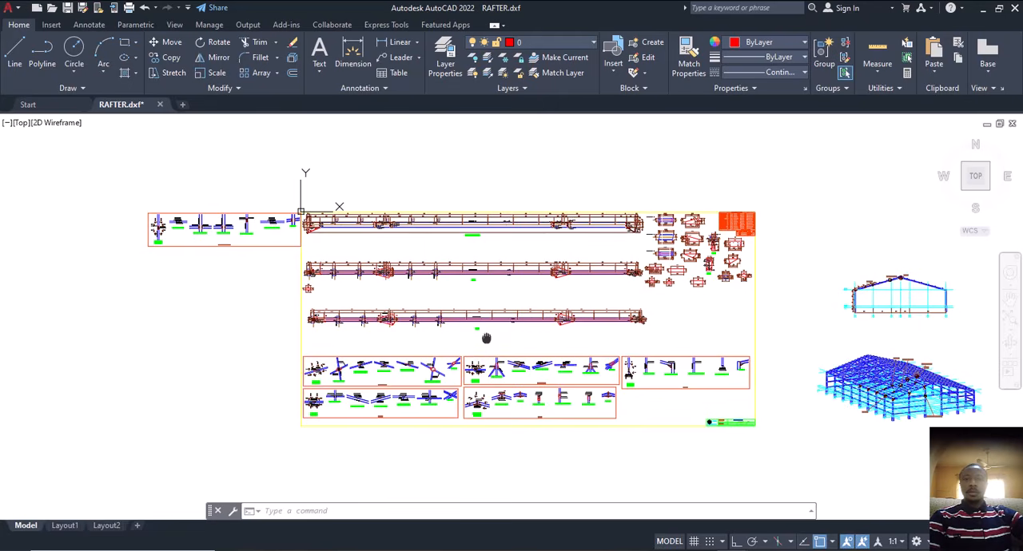
pyautogui.moveTo(485, 338); pyautogui.dragTo(501, 317, button='middle')
pyautogui.moveTo(475, 394)
pyautogui.mouseDown(button='middle')
pyautogui.moveTo(469, 363)
pyautogui.moveTo(445, 387)
pyautogui.moveTo(456, 371)
pyautogui.mouseUp(button='middle')
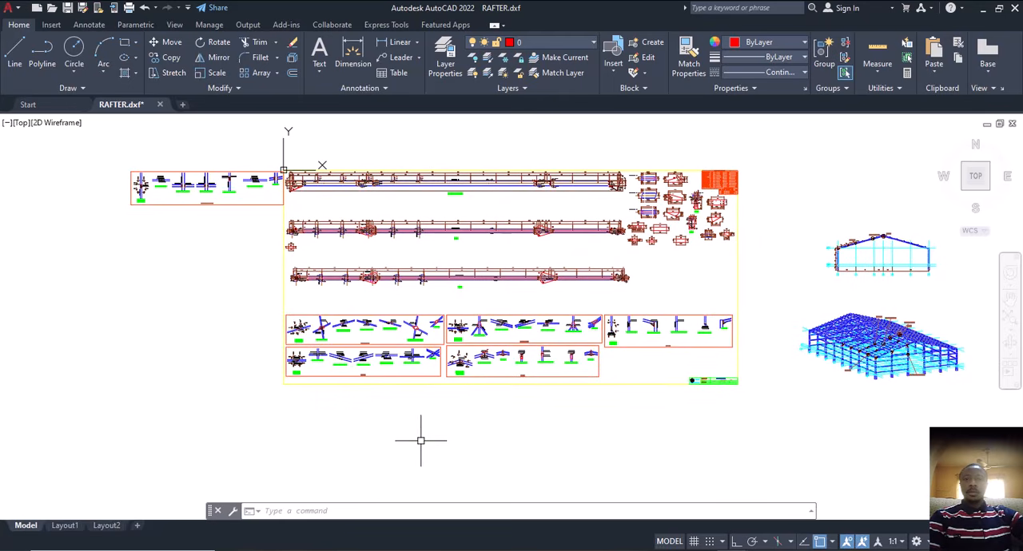
pyautogui.moveTo(407, 399); pyautogui.dragTo(424, 388, button='middle')
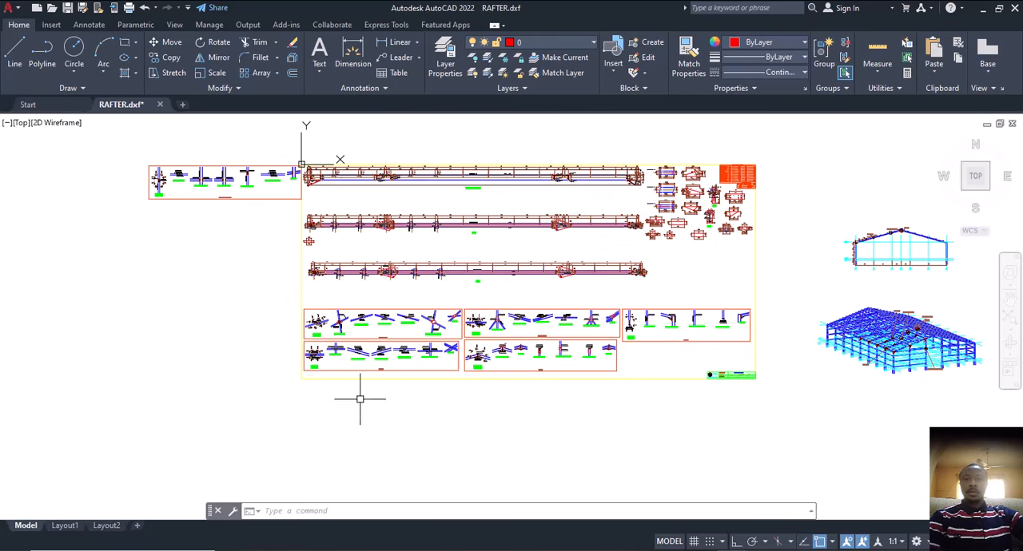
# Inspect the BRACE CON 1 and P CON 1 connection details on the RAFTER sheet.
pyautogui.moveTo(338, 407); pyautogui.dragTo(325, 425, button='middle')
pyautogui.scroll(6, 353, 370)
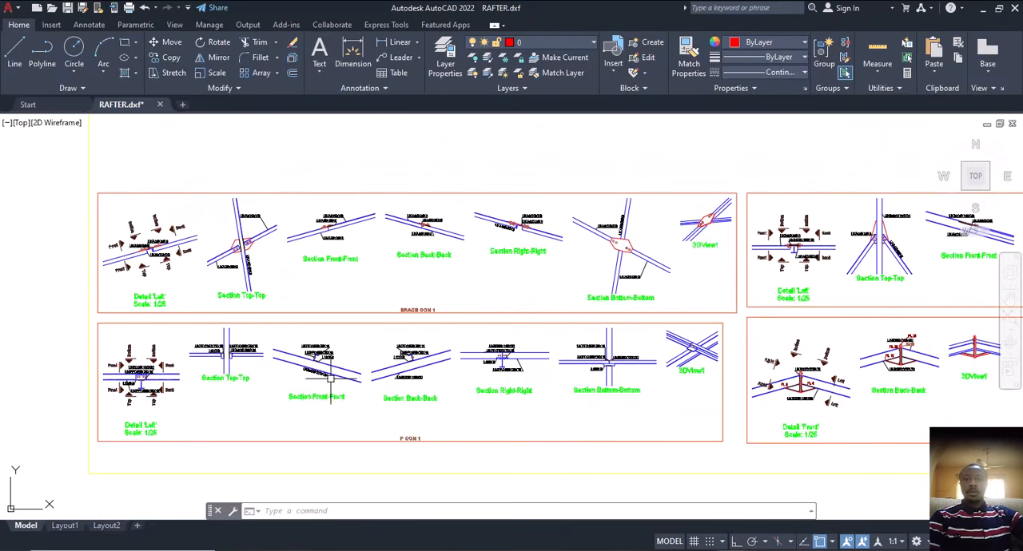
pyautogui.moveTo(337, 369); pyautogui.dragTo(340, 363, button='middle')
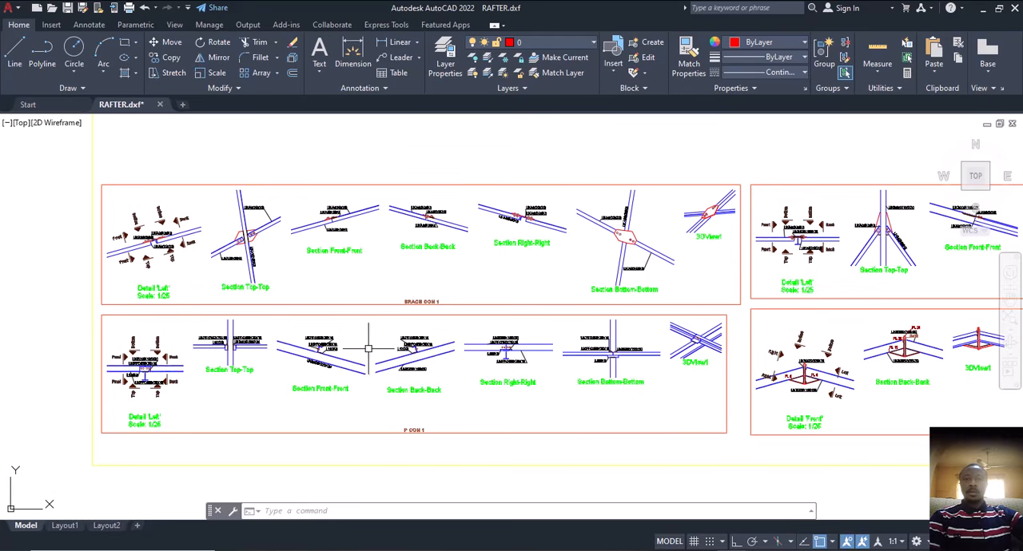
pyautogui.scroll(-2, 368, 348)
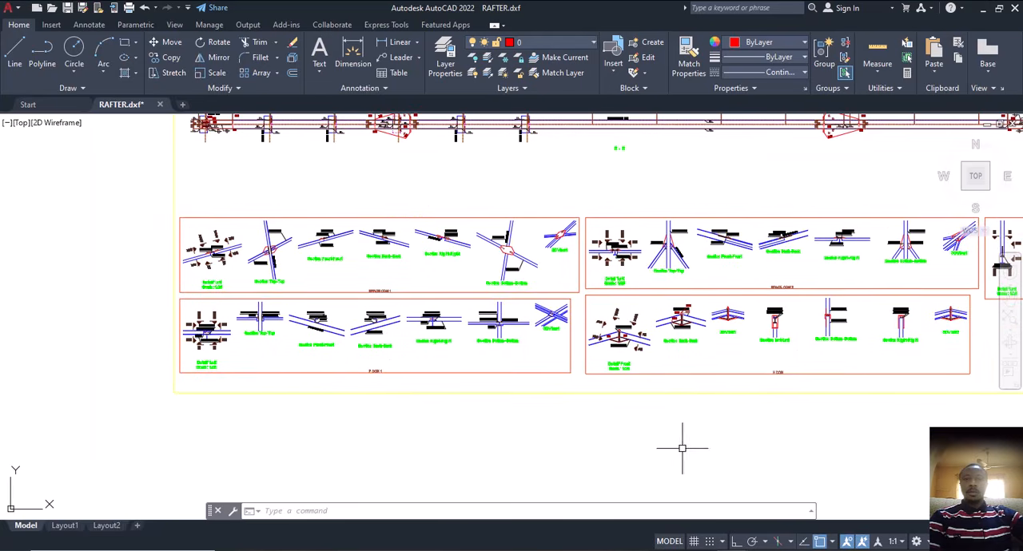